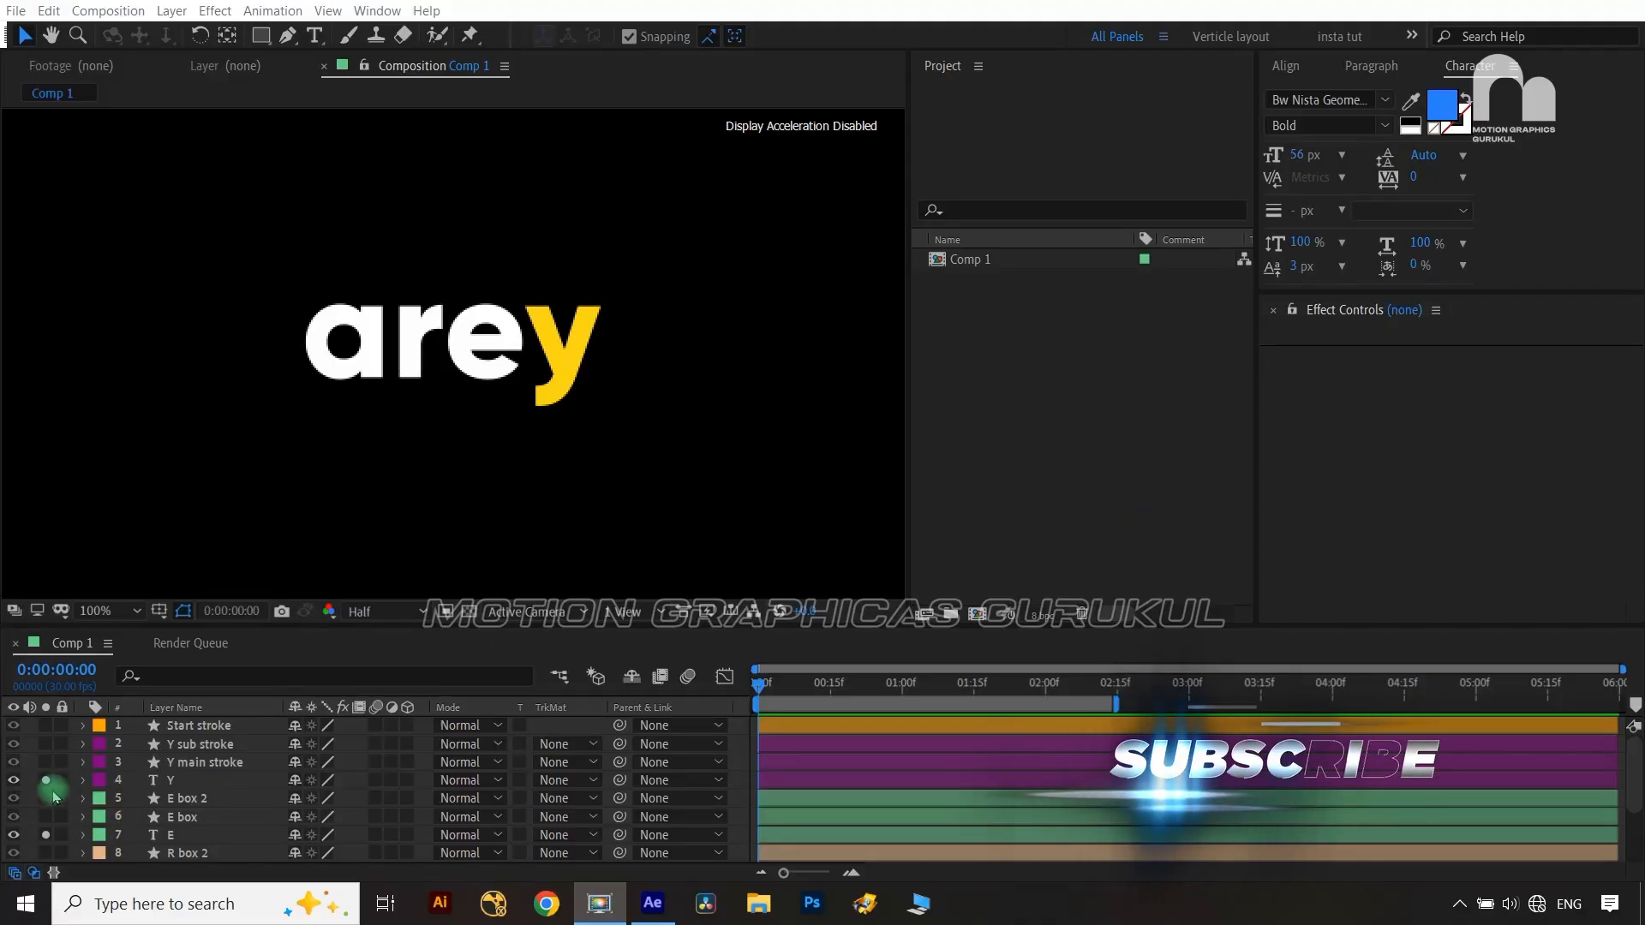
Turn off solo for the four letter text layers E, R, A and Y
click(491, 312)
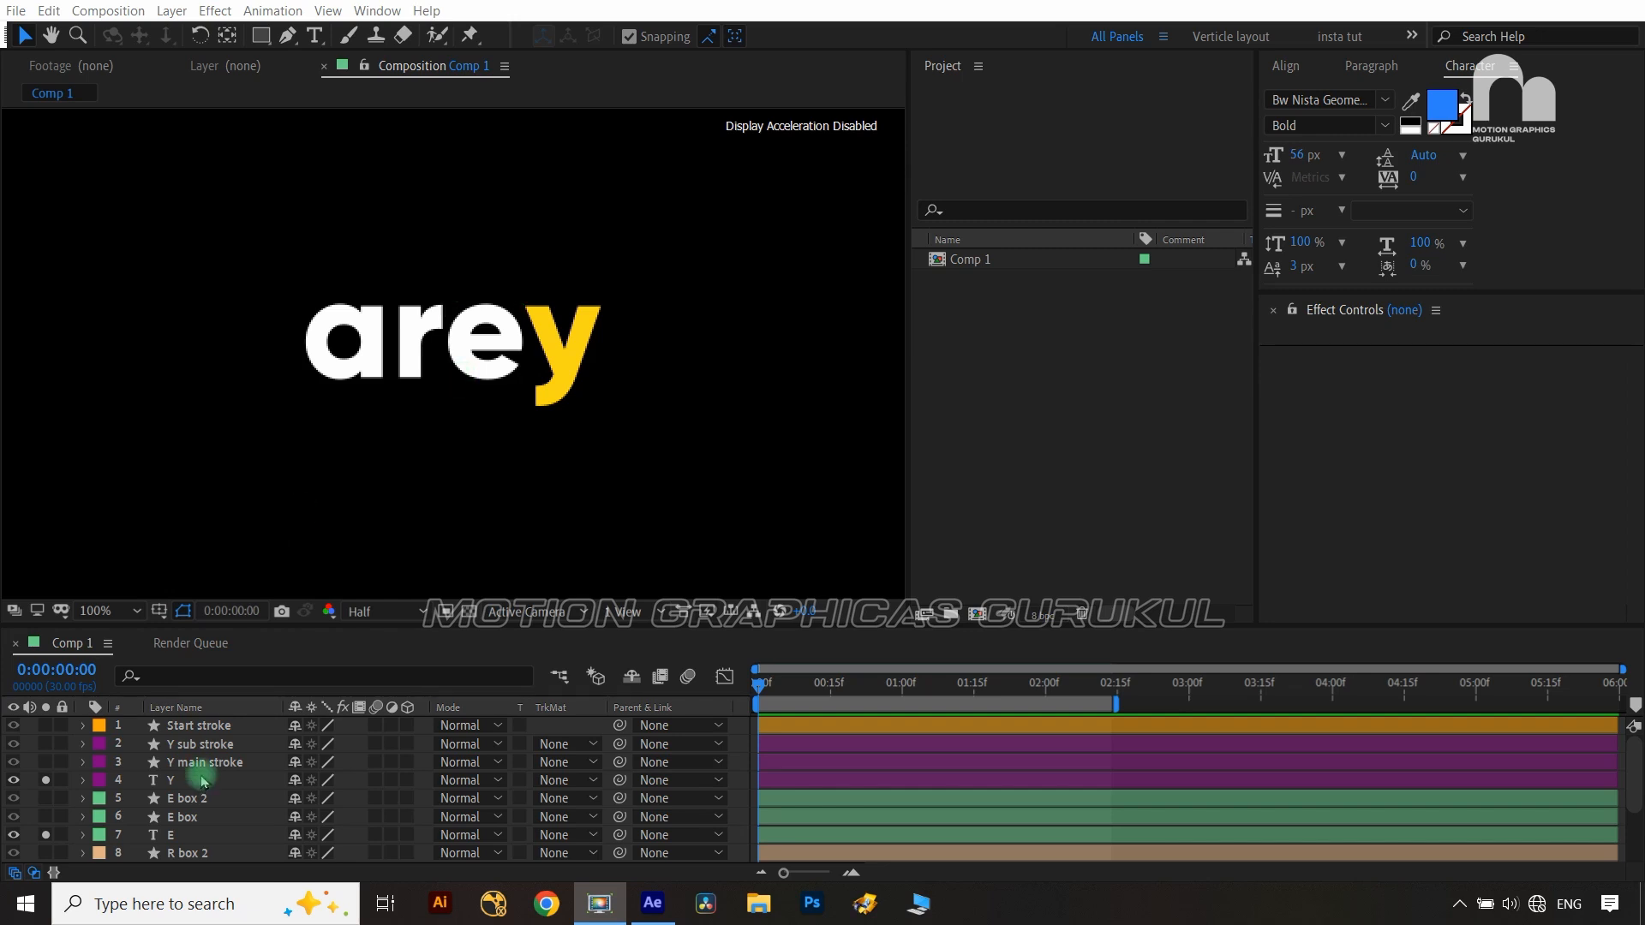
scroll(202, 784, down, 3)
click(46, 744)
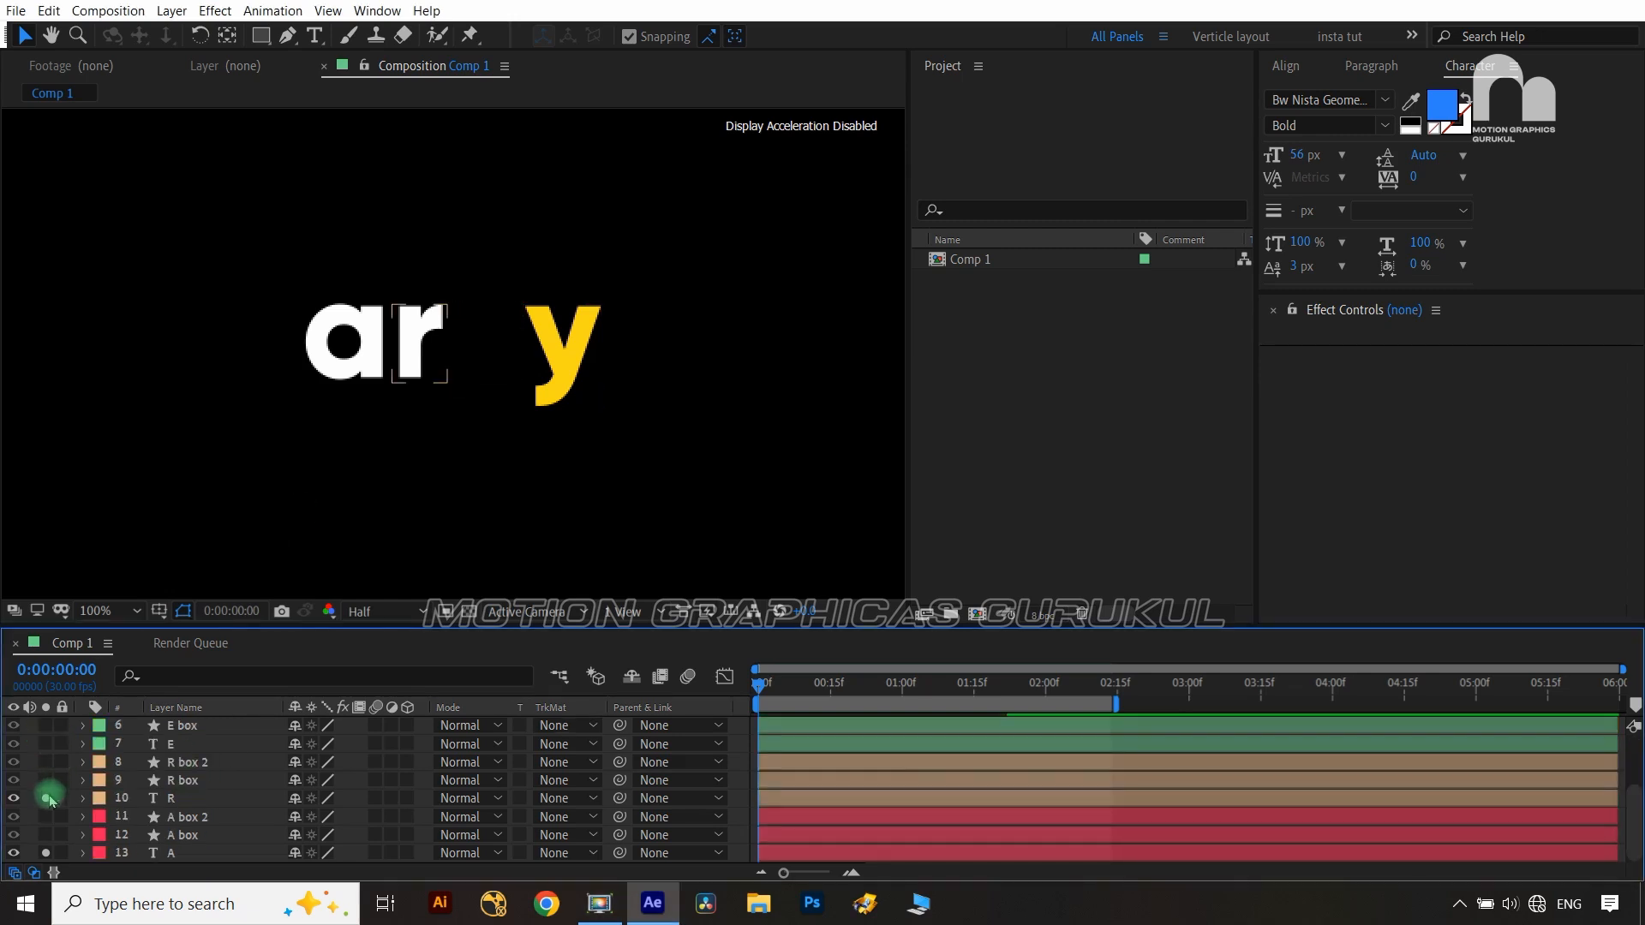
click(46, 797)
click(47, 853)
scroll(257, 801, up, 3)
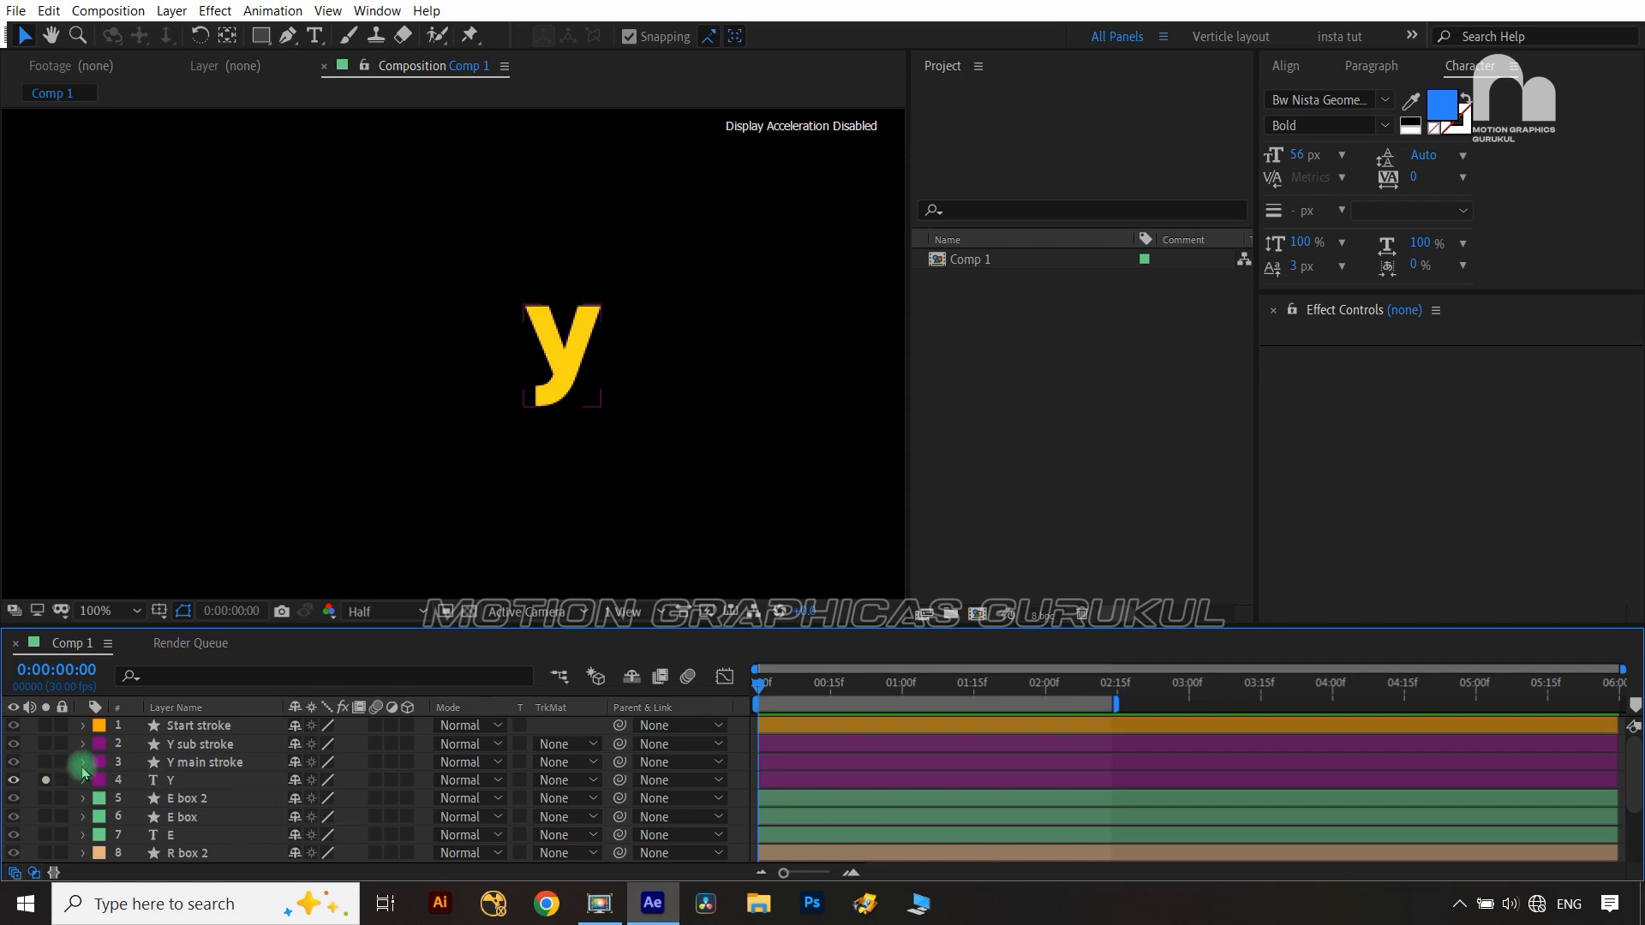
click(46, 780)
Solo the A text layer together with its A box and A box 2 shape layers
scroll(206, 784, down, 3)
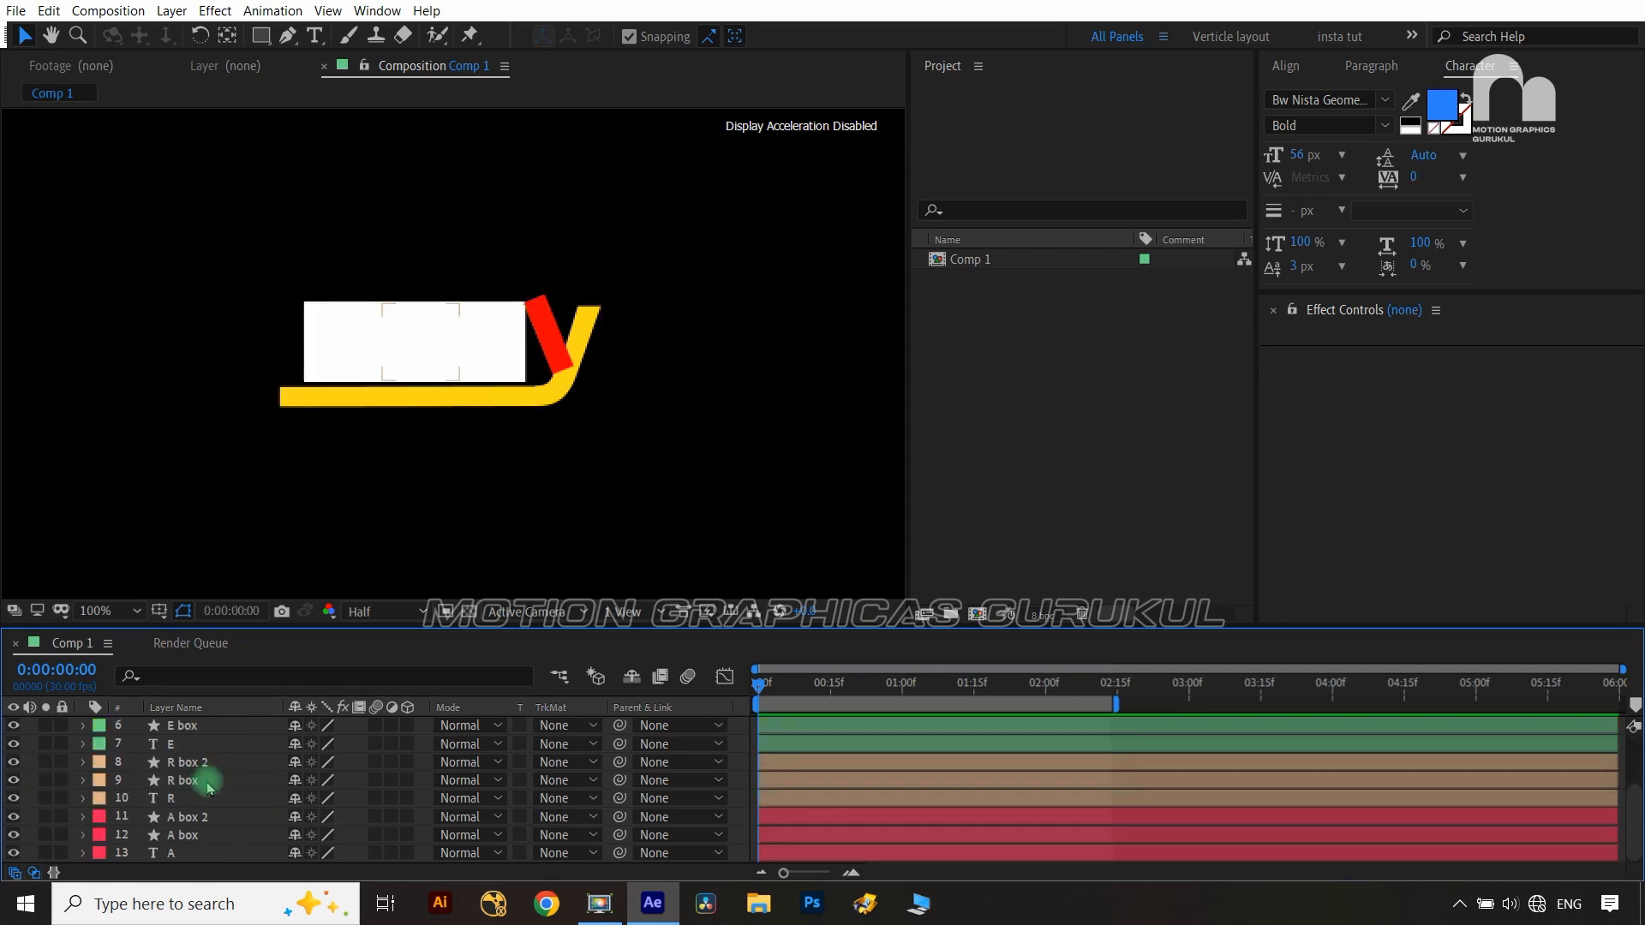
click(175, 853)
click(46, 853)
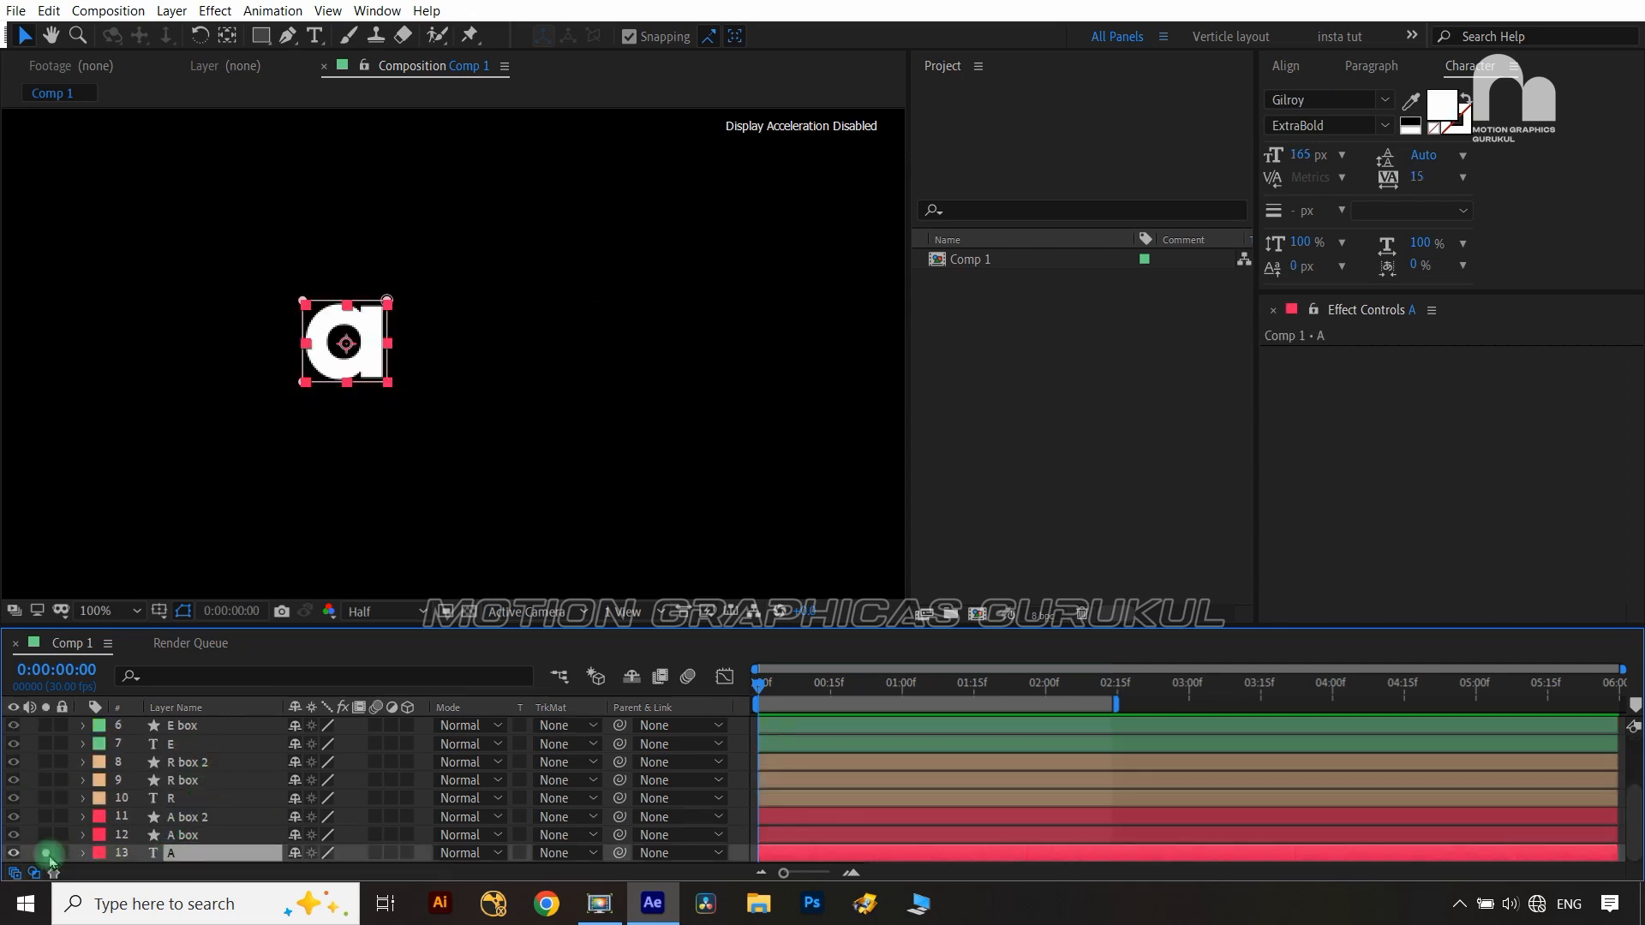
click(46, 835)
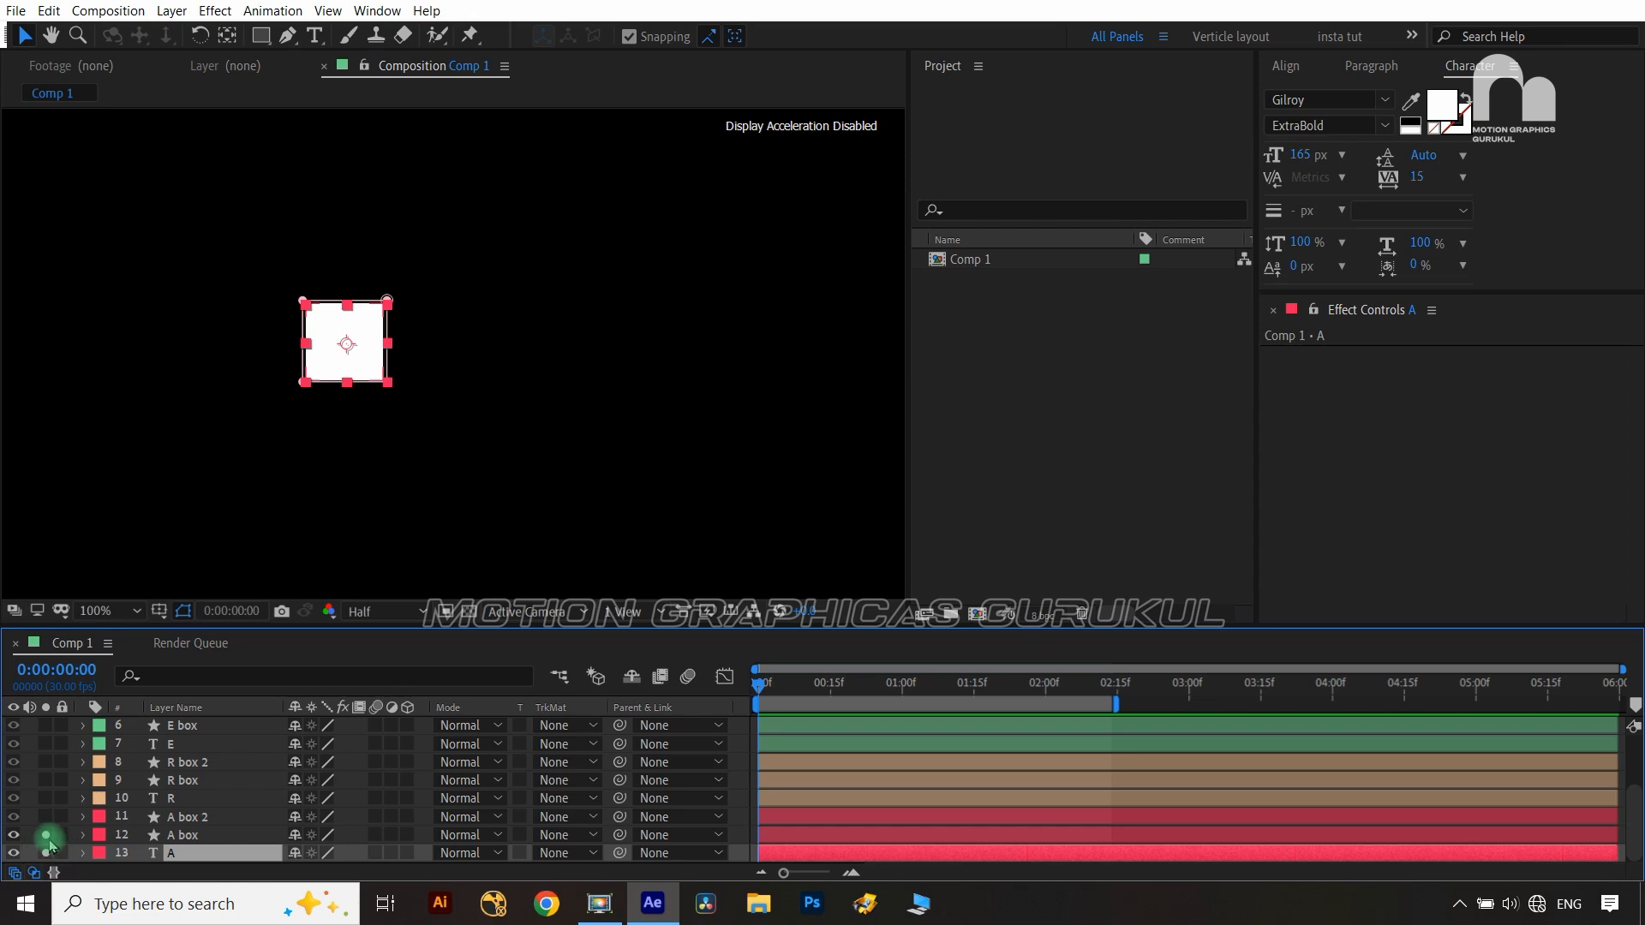
click(46, 817)
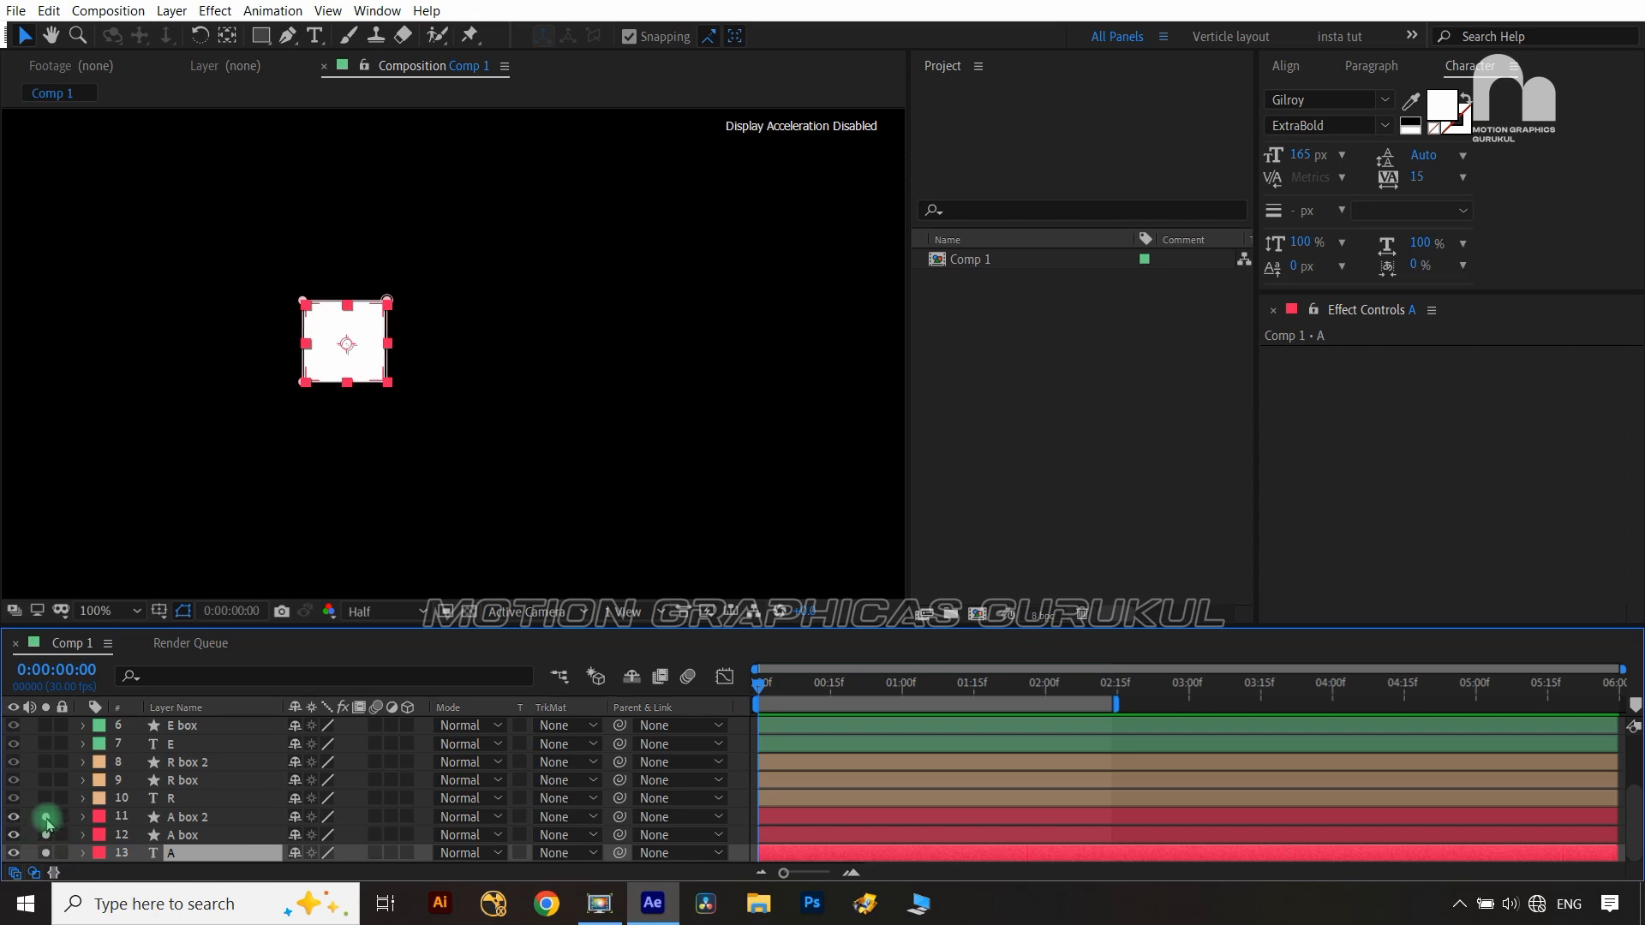
click(46, 834)
click(46, 835)
Solo the R text layer together with its R box and R box 2 shape layers
click(47, 798)
click(46, 779)
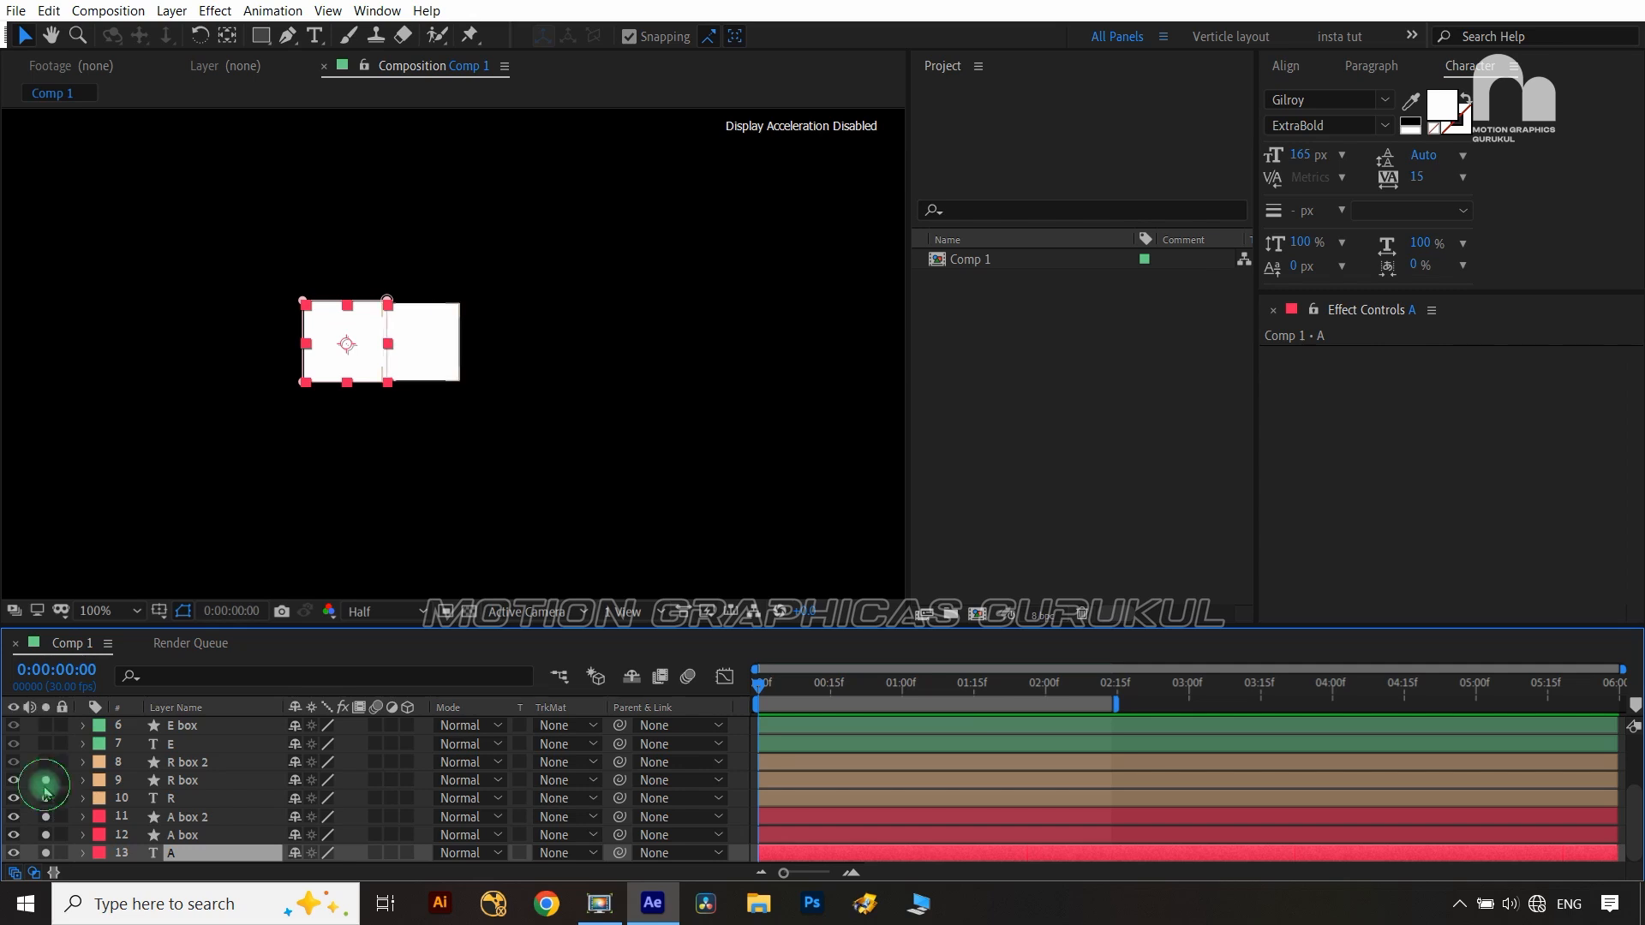
click(46, 762)
Solo the E text layer together with its E box and E box 2 shape layers
click(47, 744)
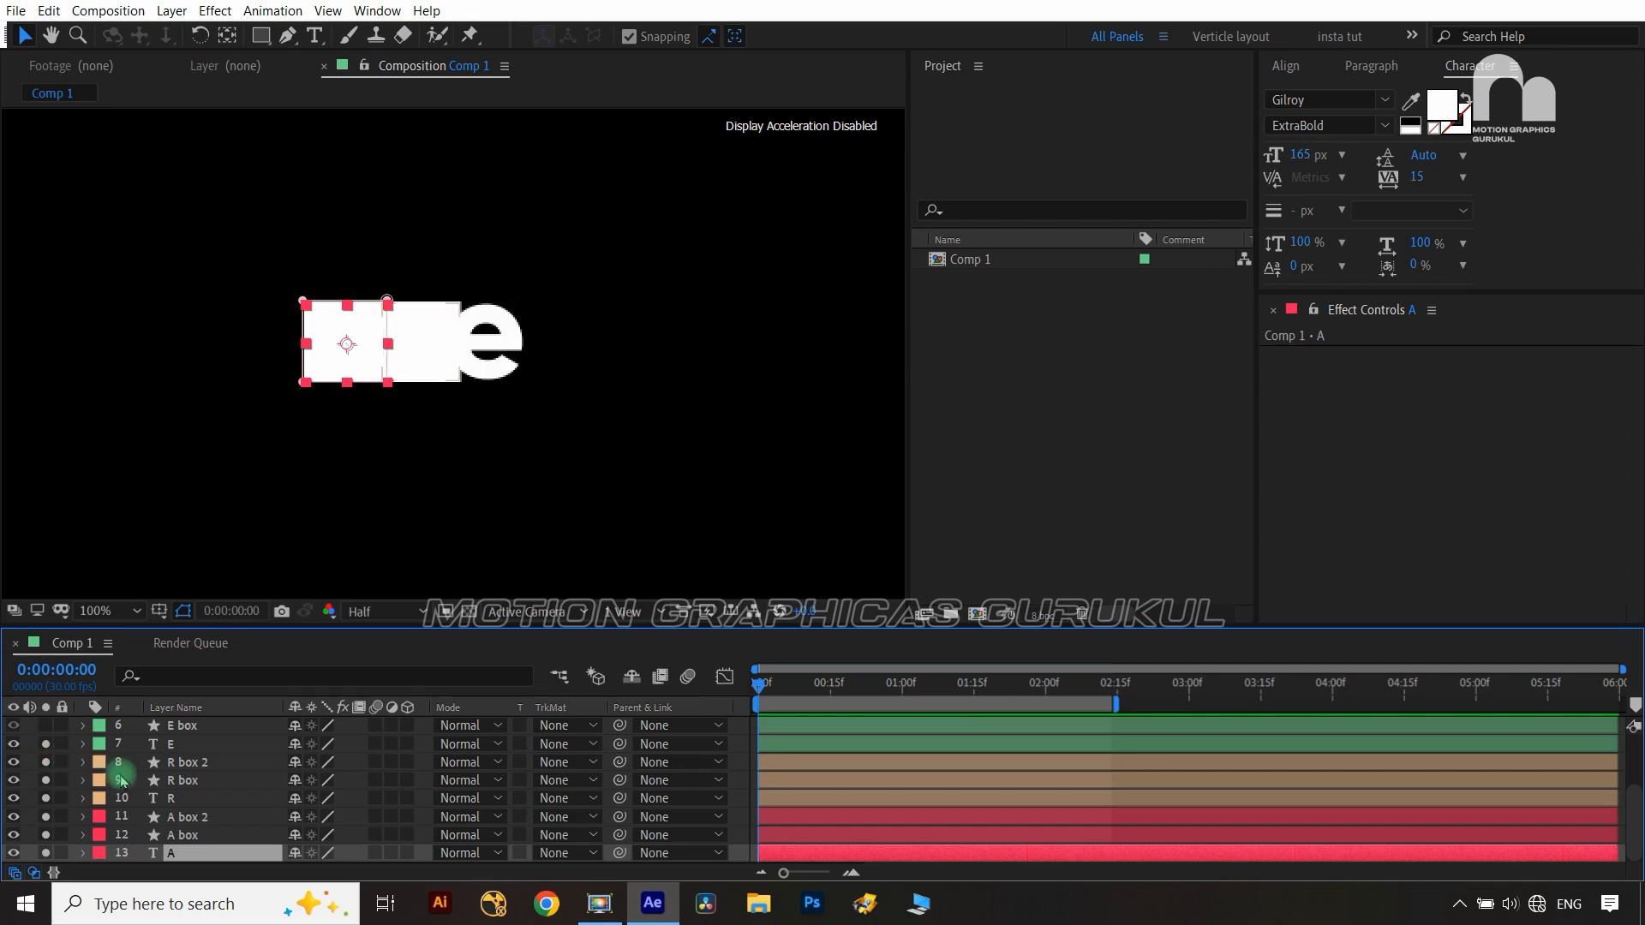
scroll(70, 776, up, 3)
click(46, 817)
click(44, 803)
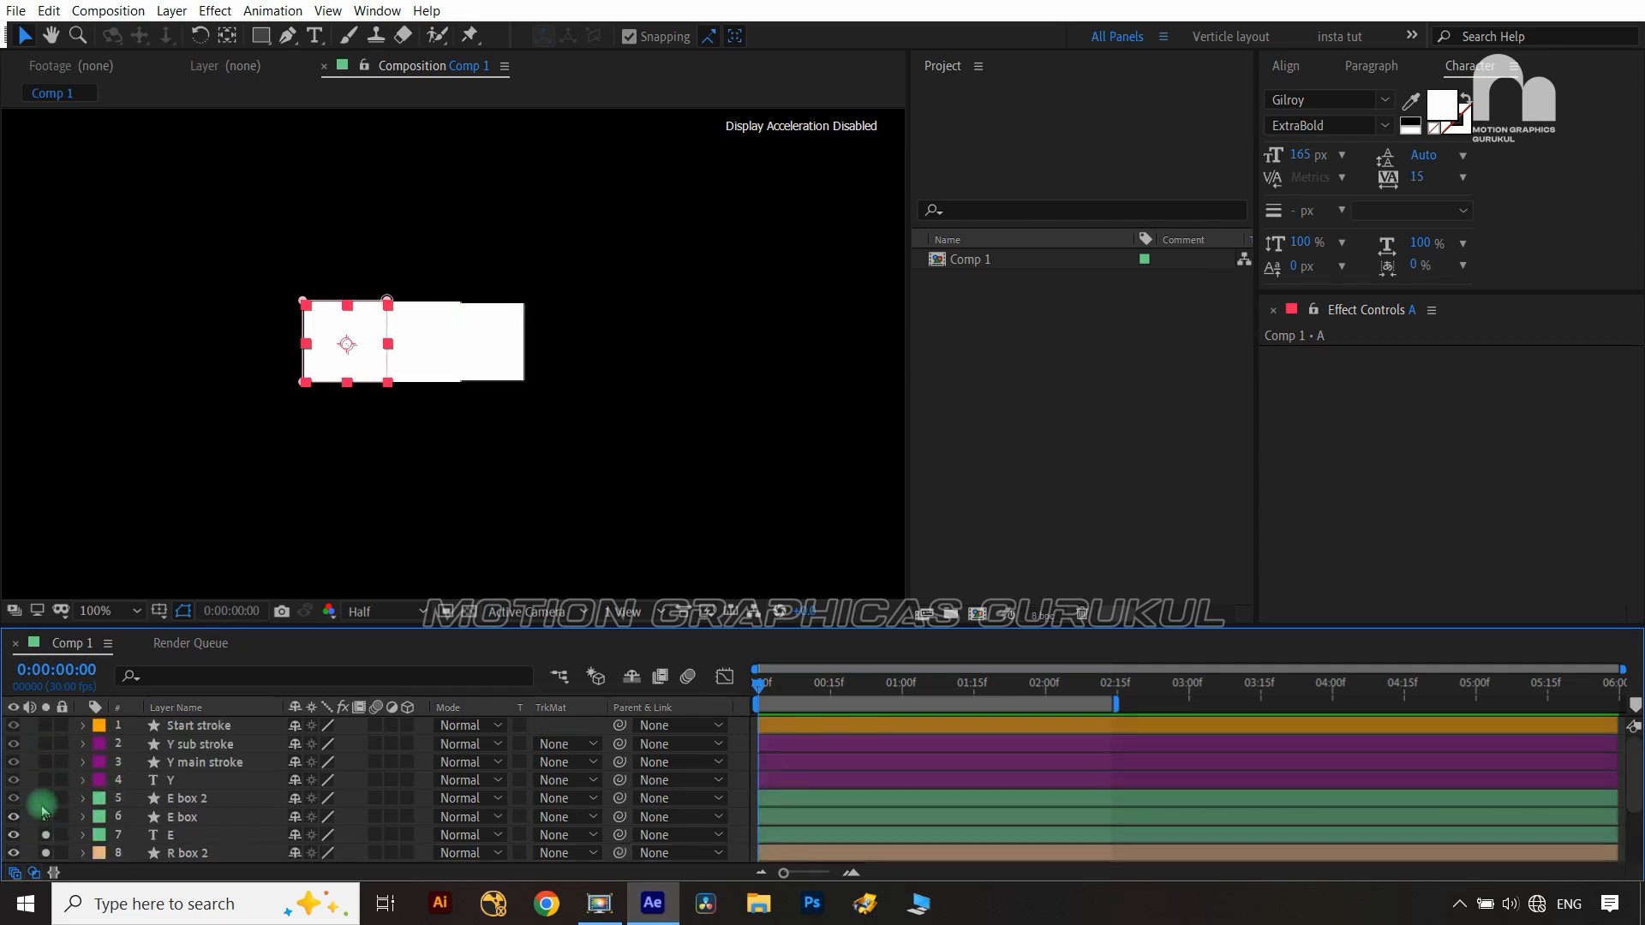
click(43, 803)
Solo the Y text layer, its Y main stroke and Y sub stroke layers, and the Start stroke layer
click(180, 780)
click(46, 779)
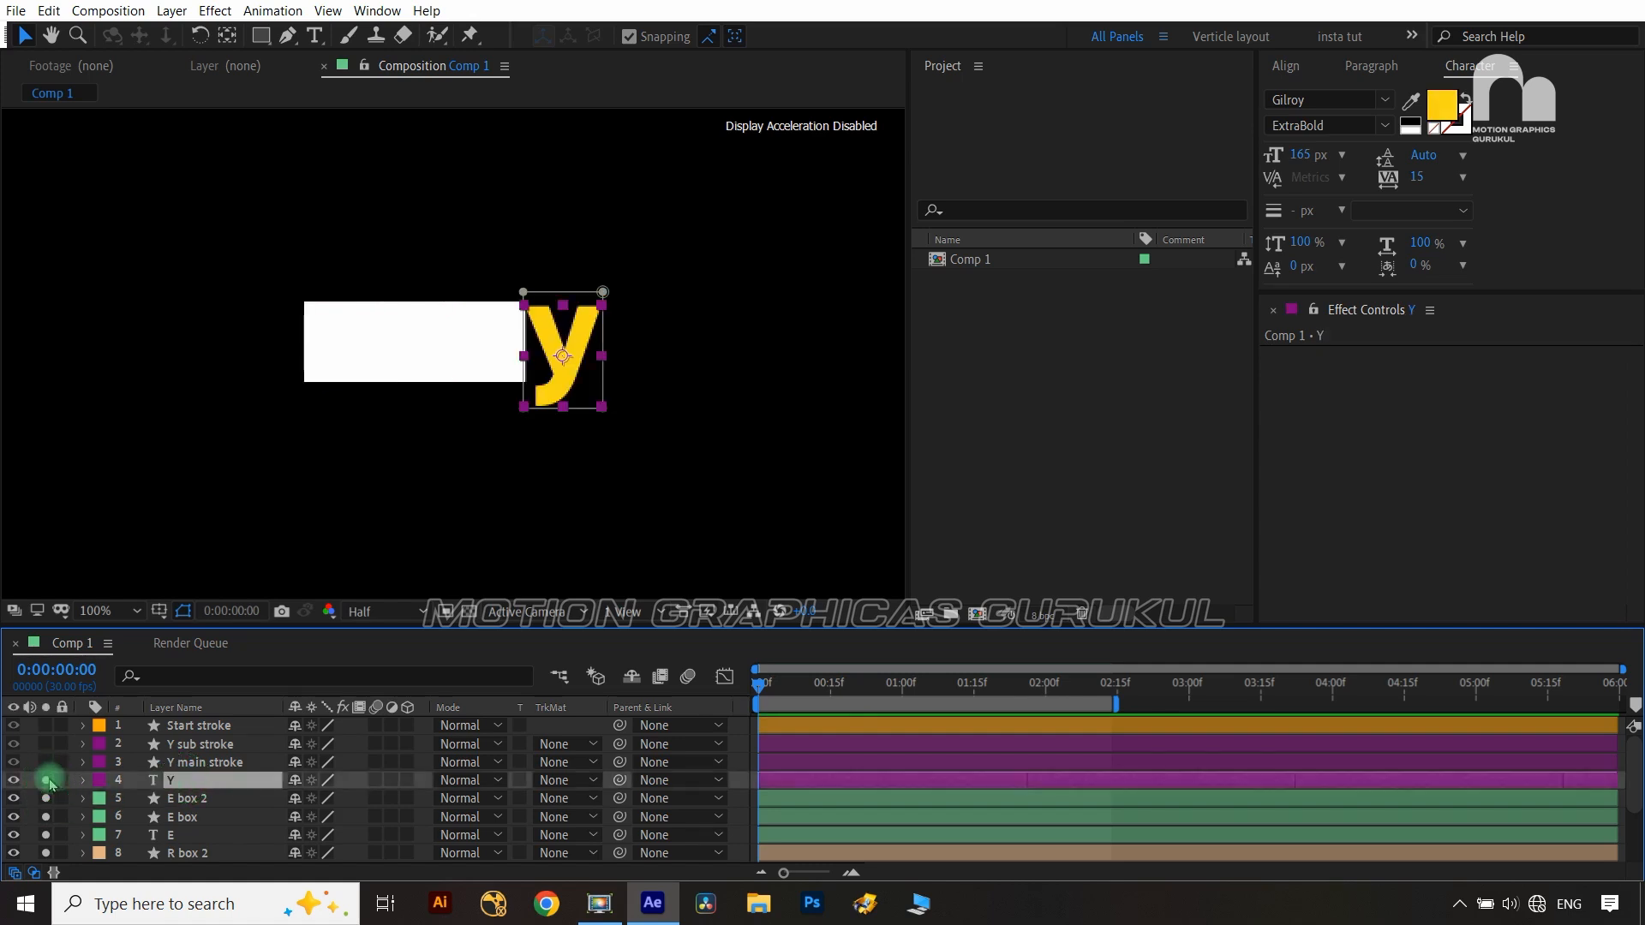
click(47, 761)
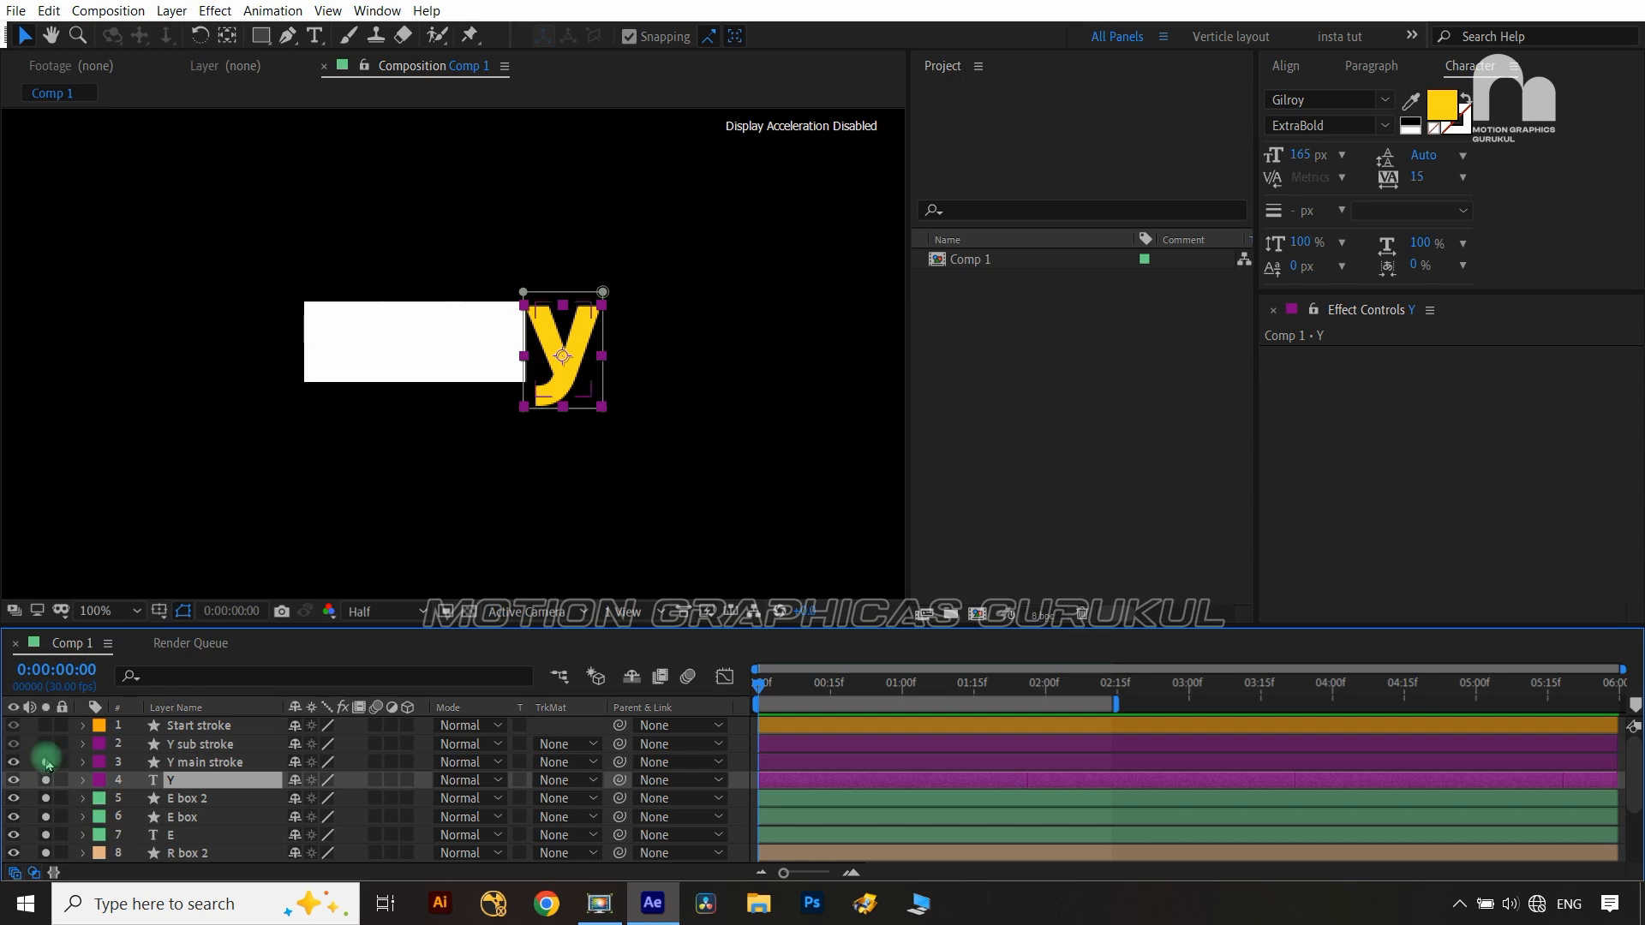
click(45, 755)
click(46, 744)
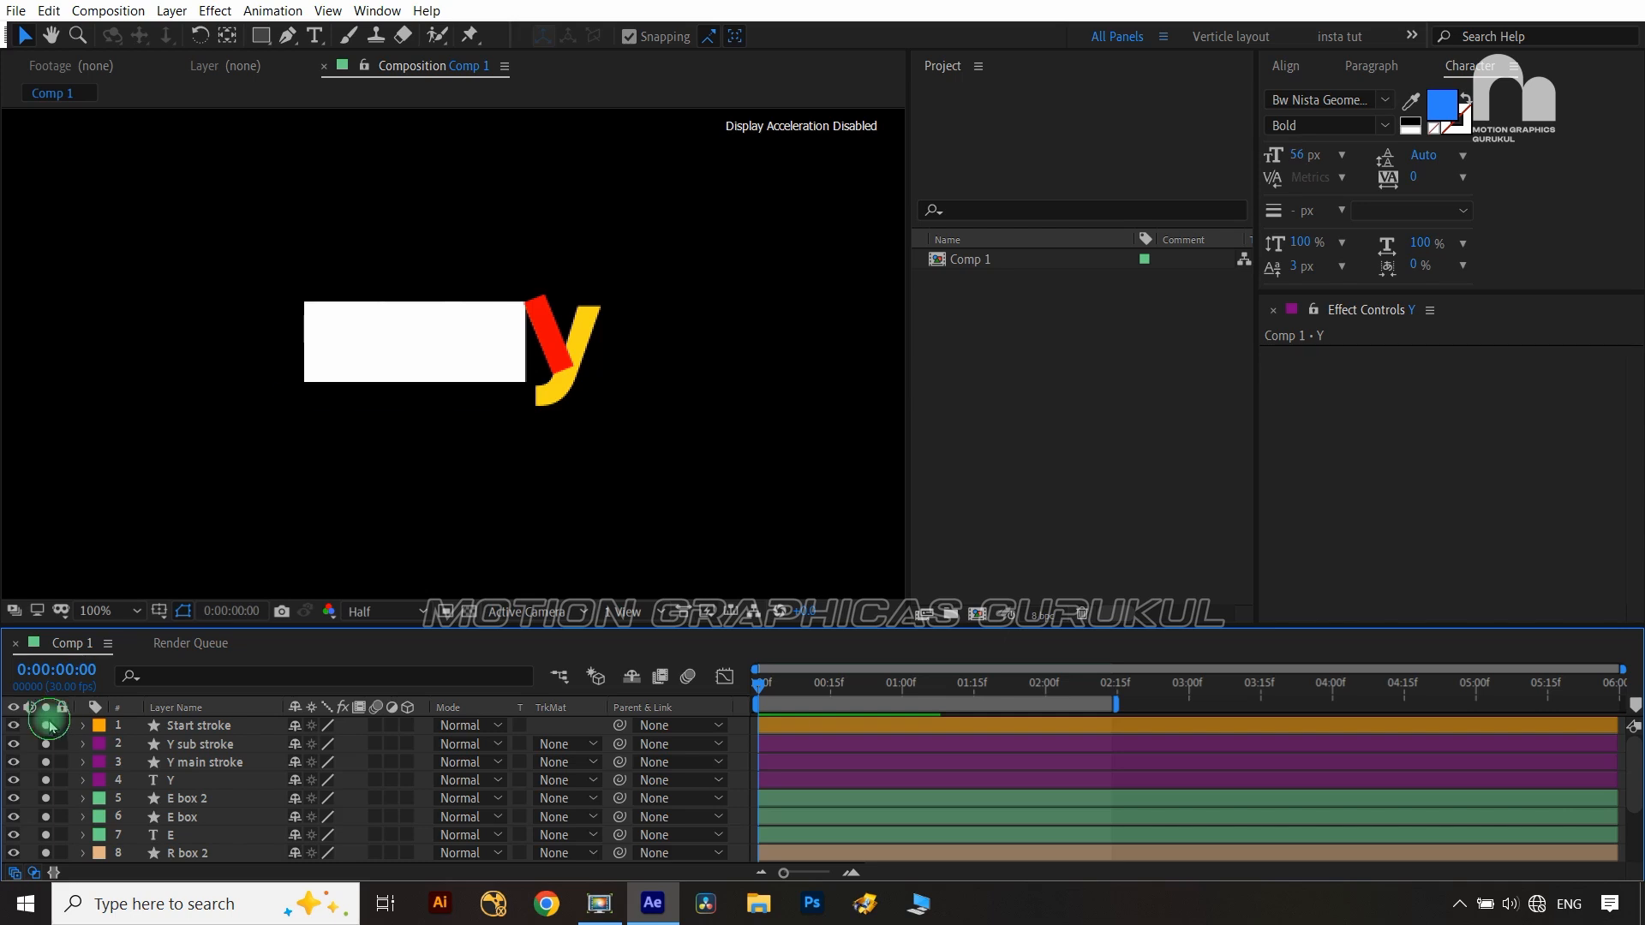
click(47, 726)
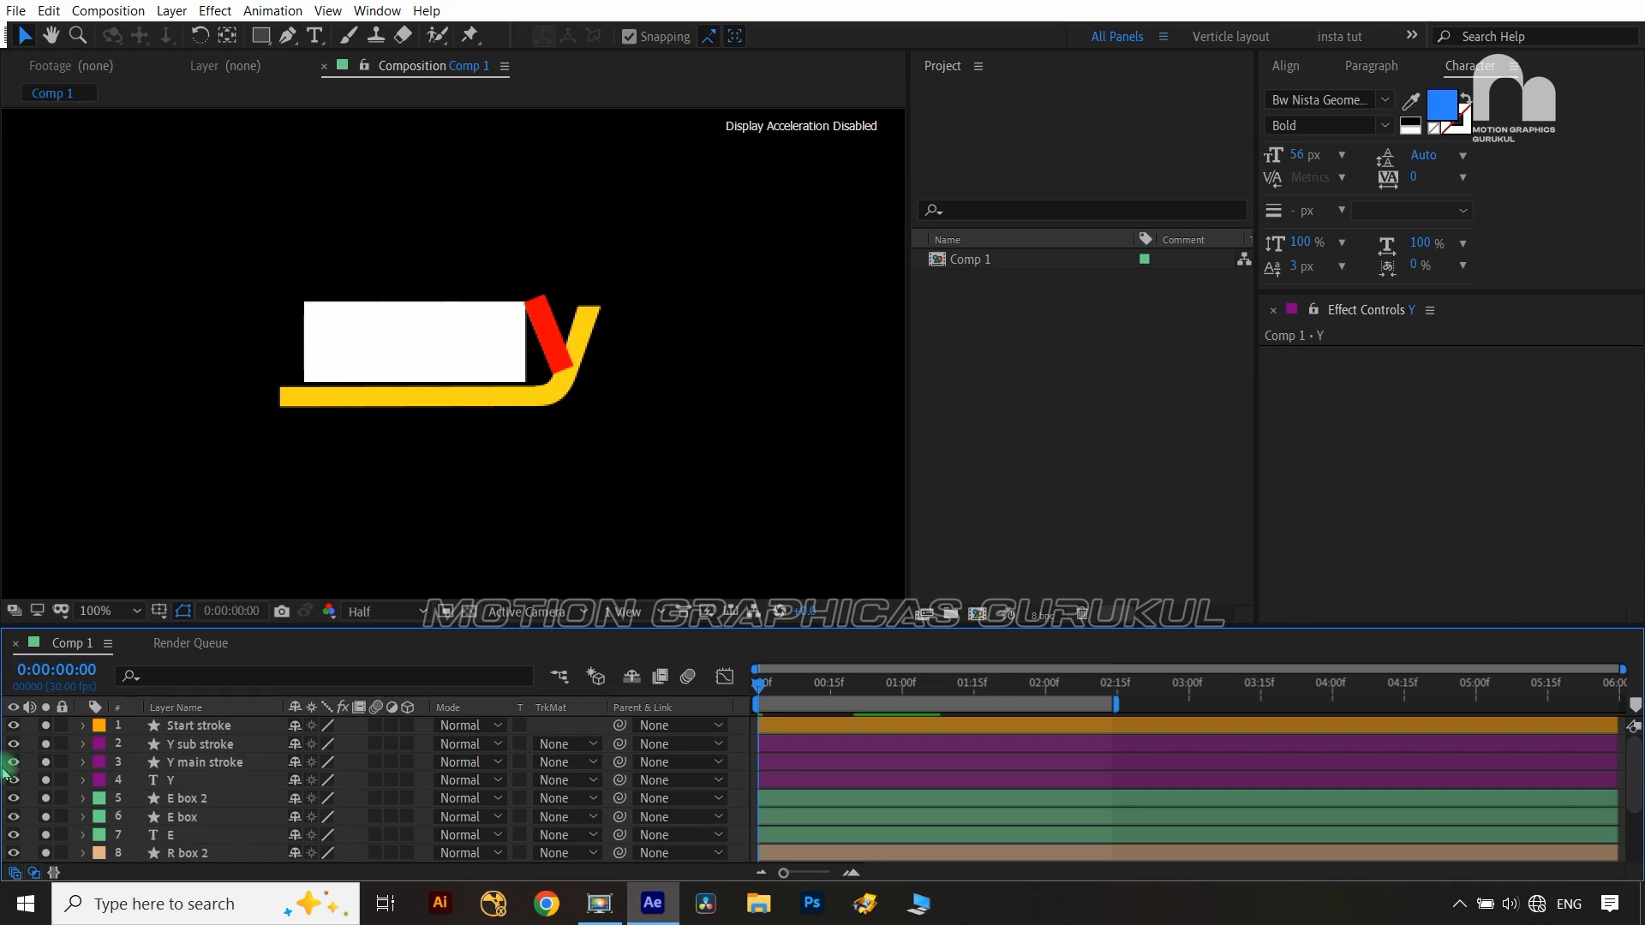
Turn off solo for every layer from Y sub stroke down to A, leaving only Start stroke soloed
click(190, 746)
click(190, 745)
scroll(175, 797, down, 3)
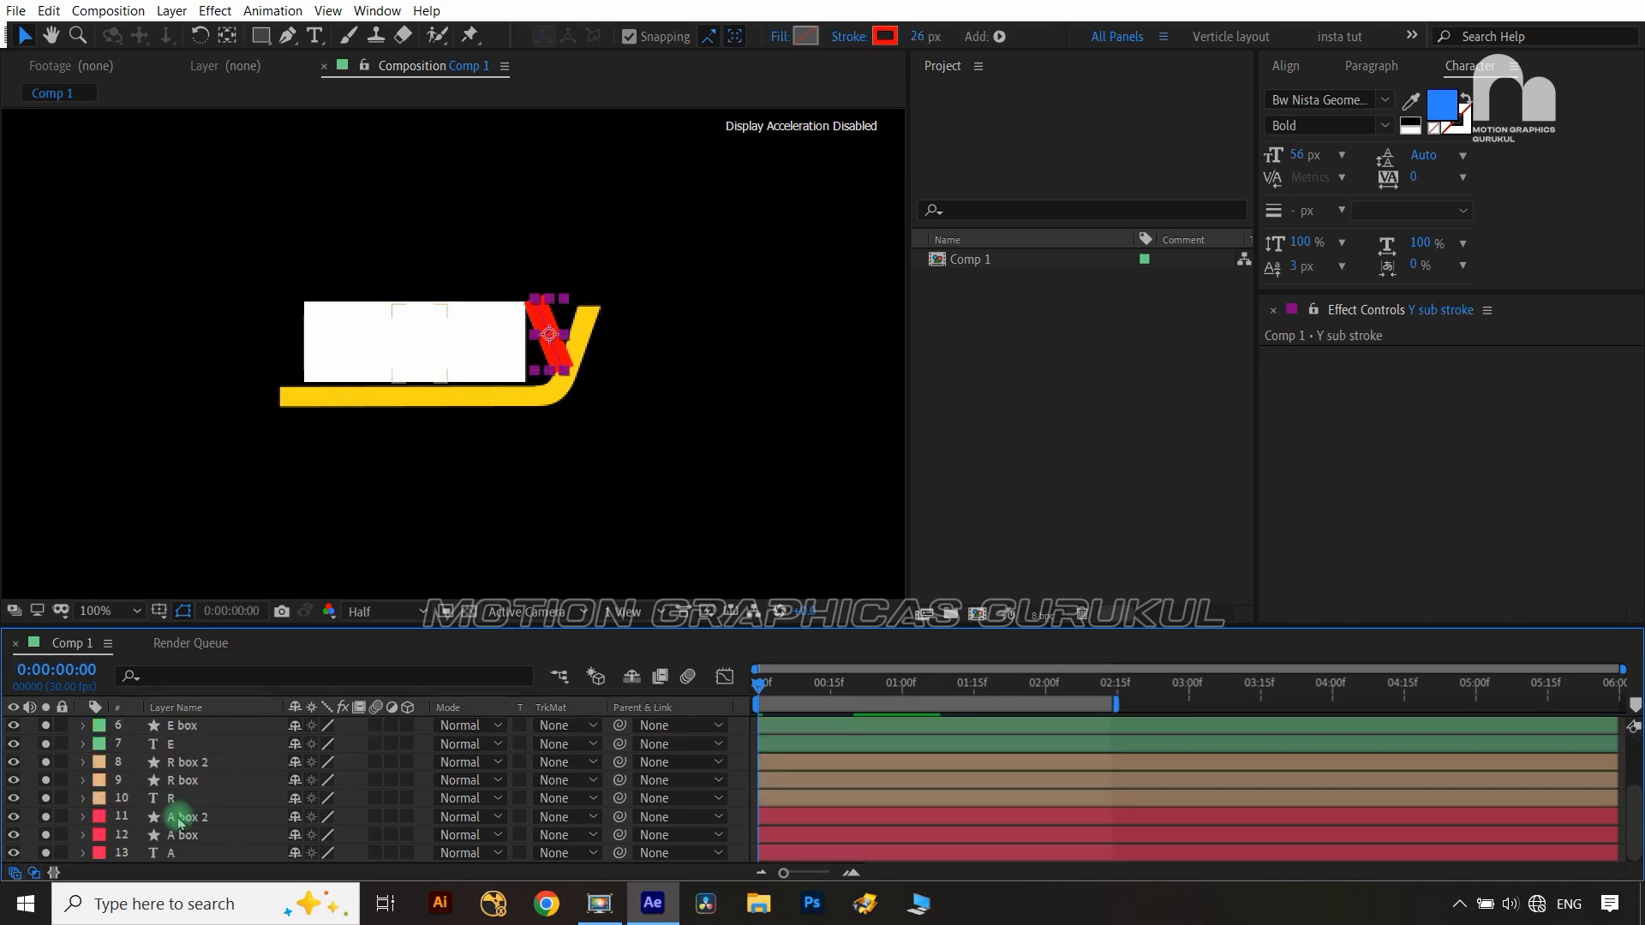
shift+click(178, 853)
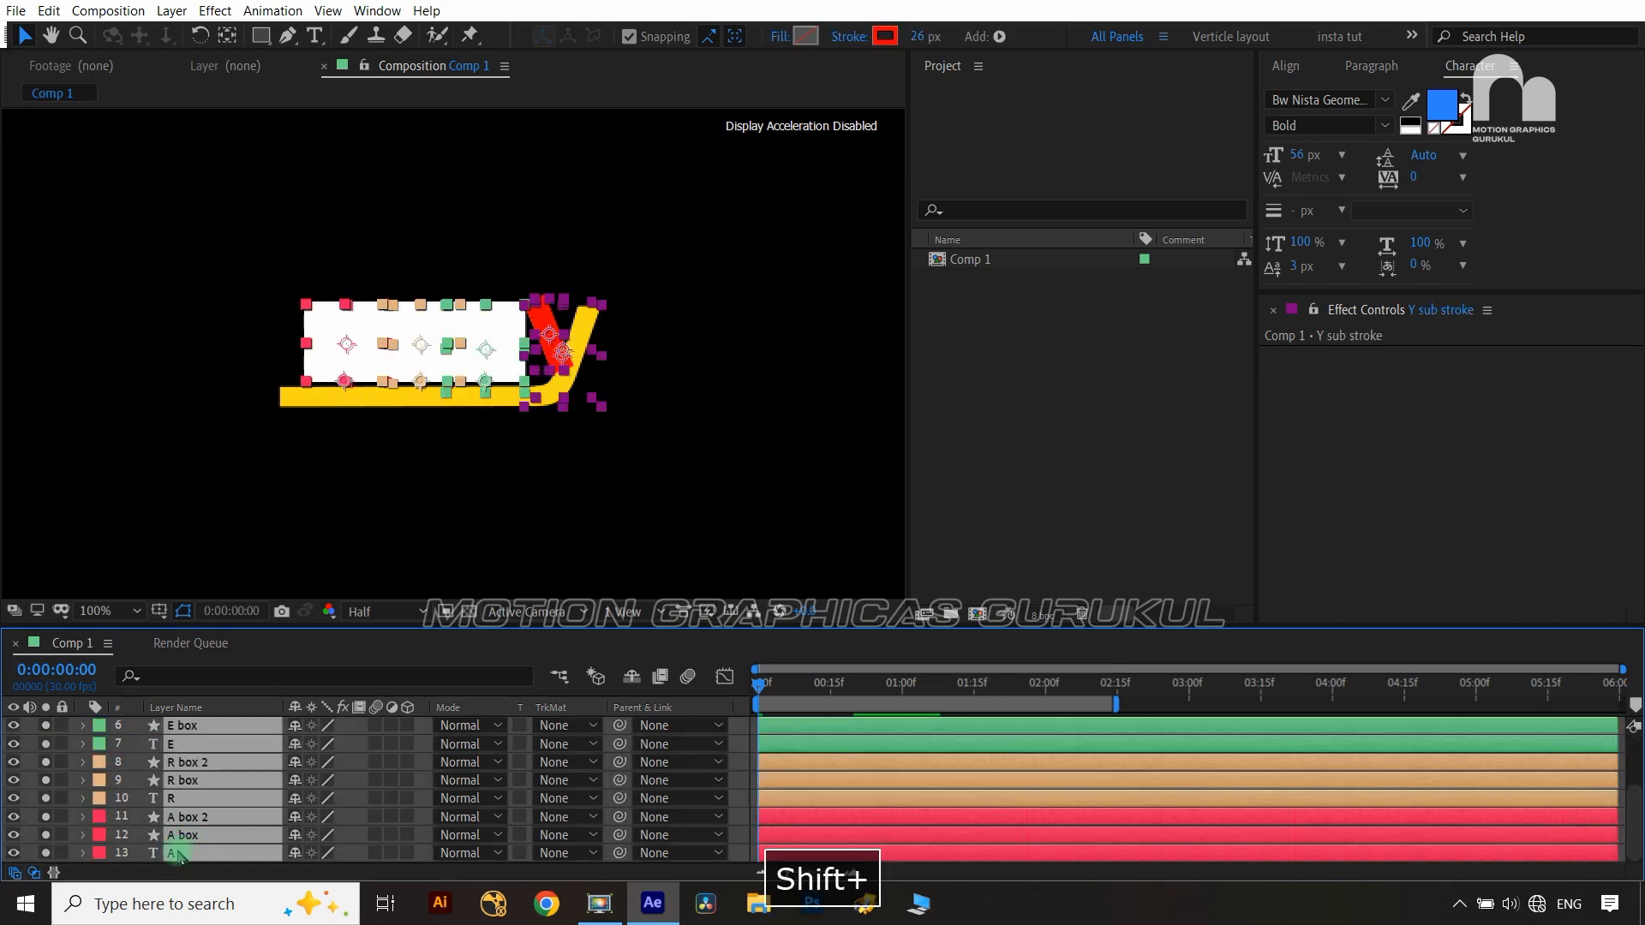
click(45, 853)
scroll(329, 784, up, 3)
Reveal the Start stroke layer's position and check whether its dimensions are separated
click(202, 725)
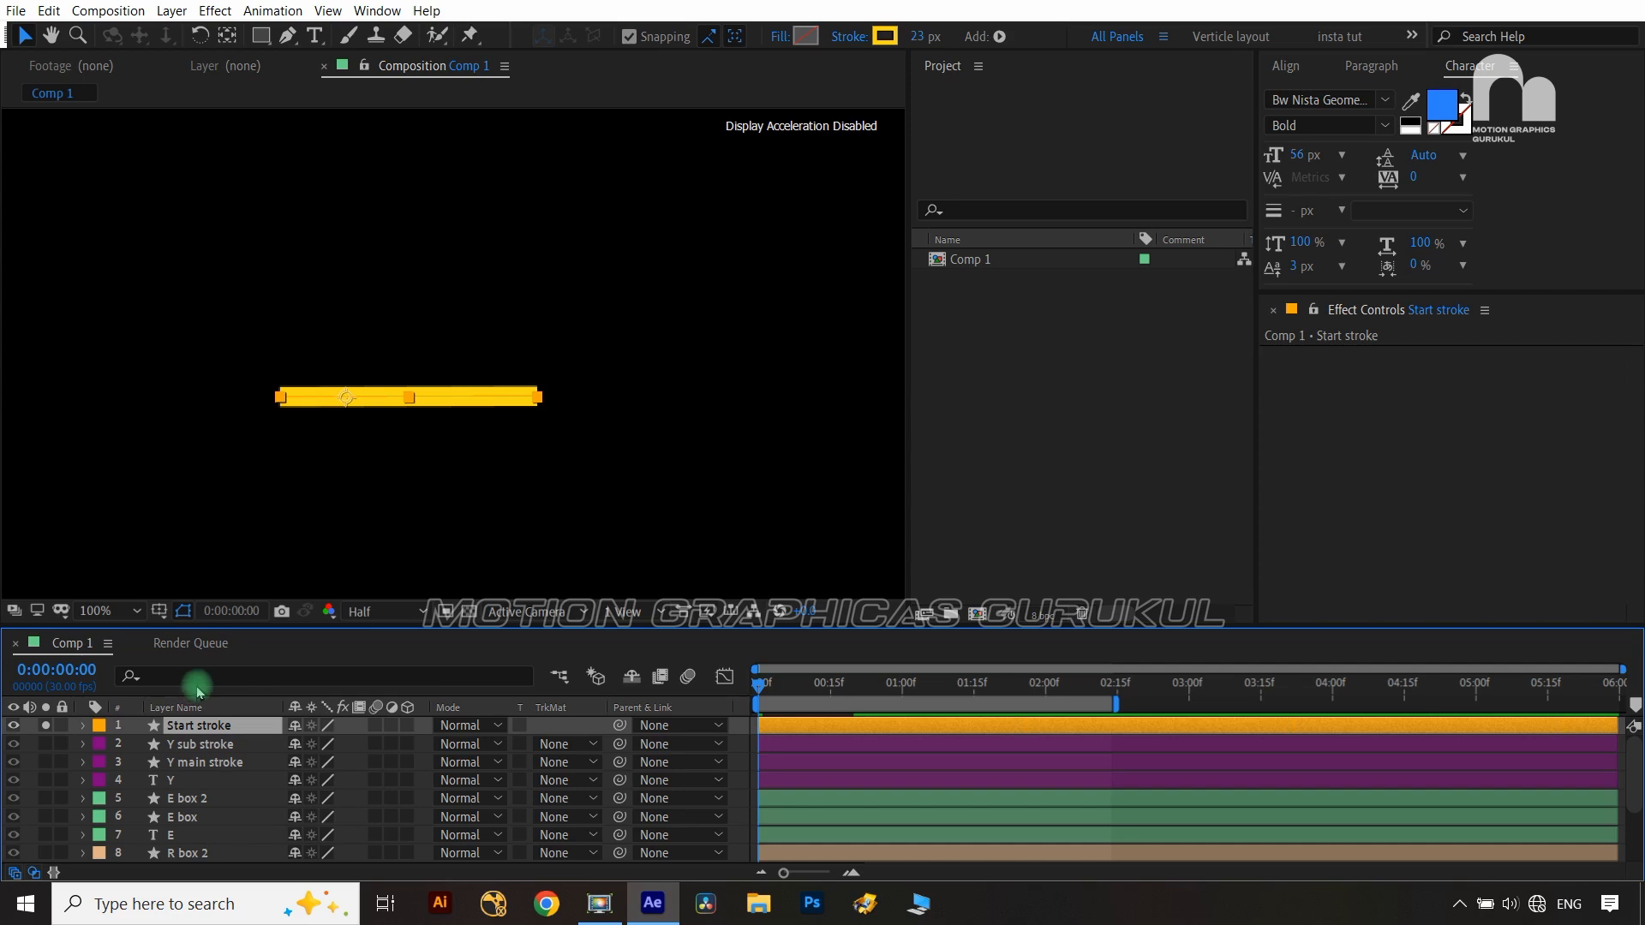
key(p)
click(227, 747)
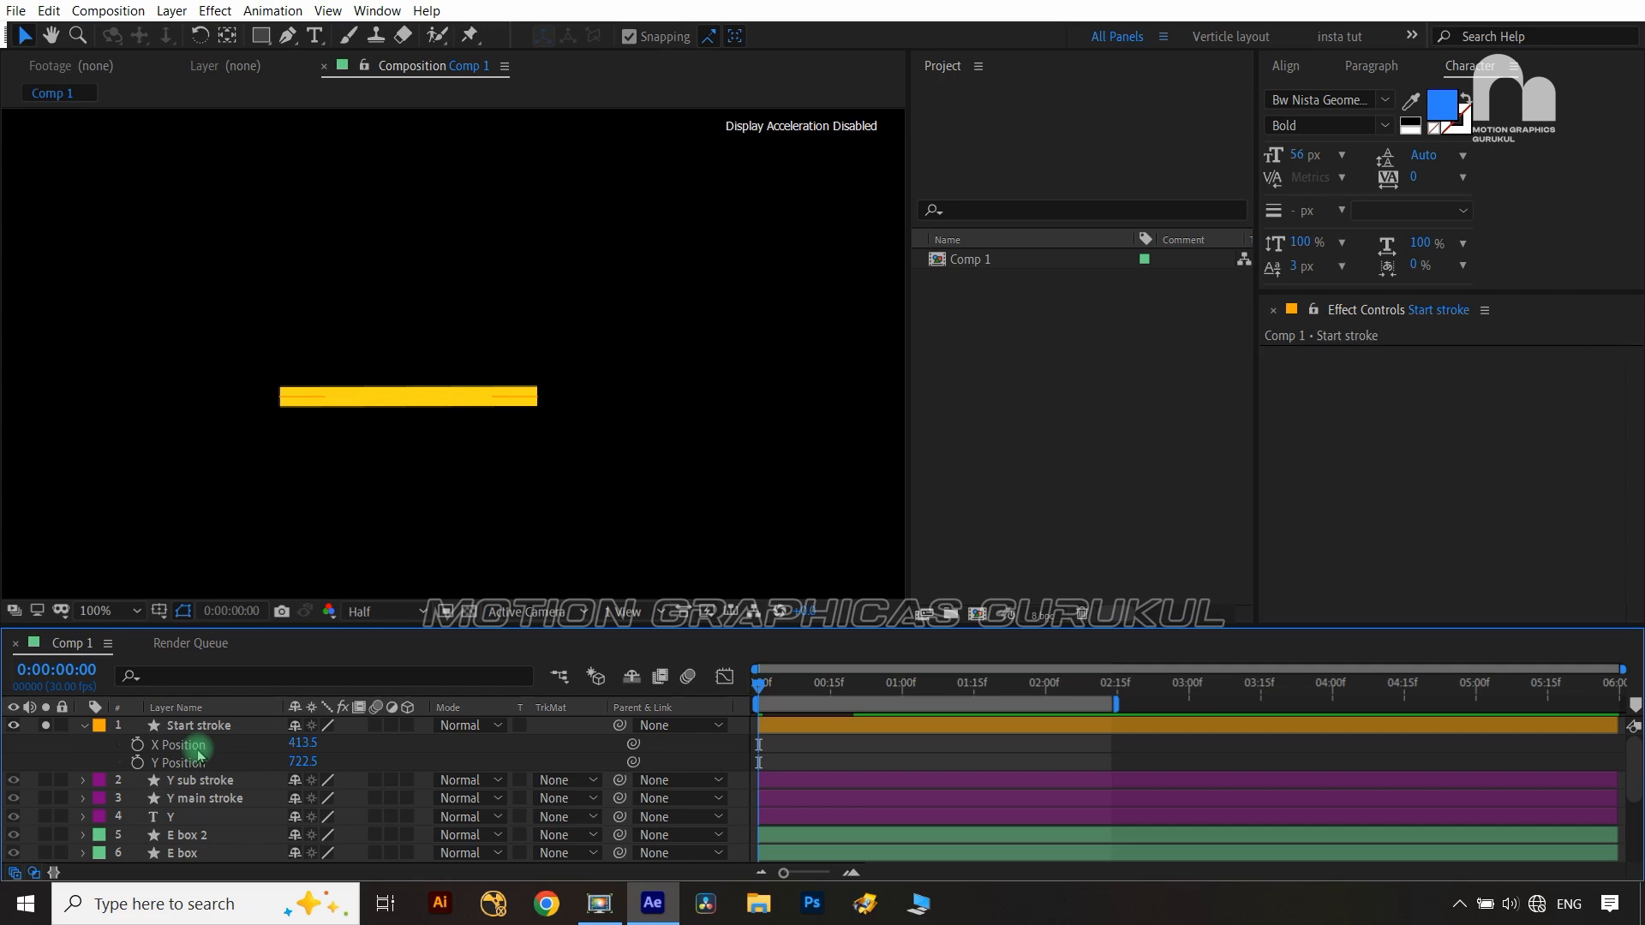
right_click(198, 753)
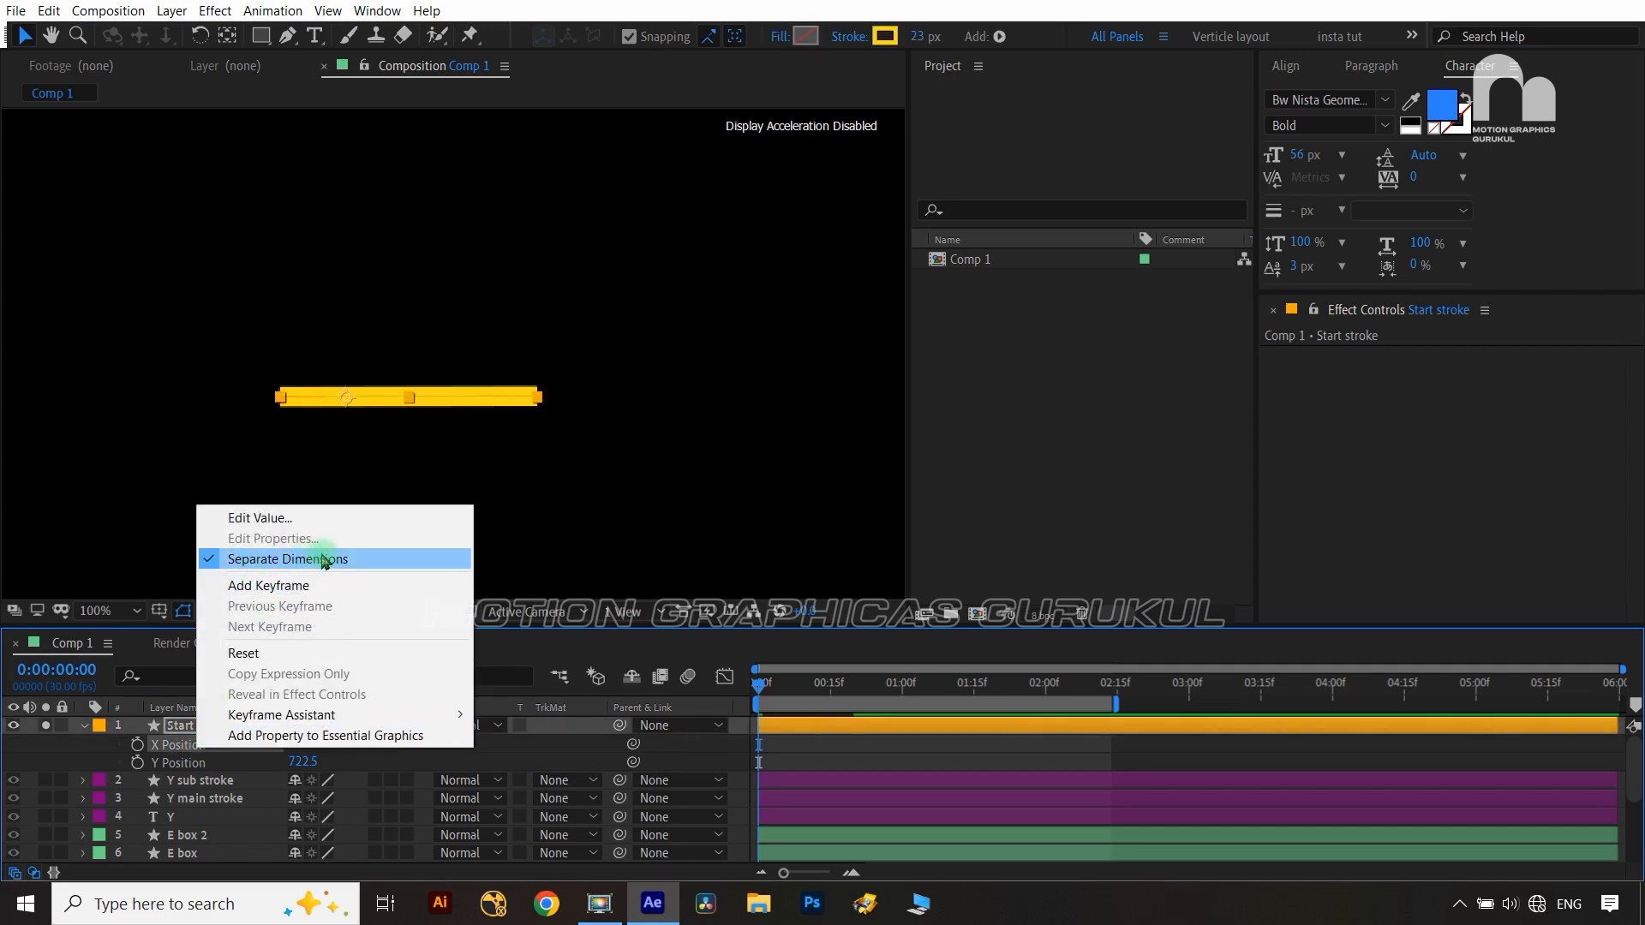
click(553, 735)
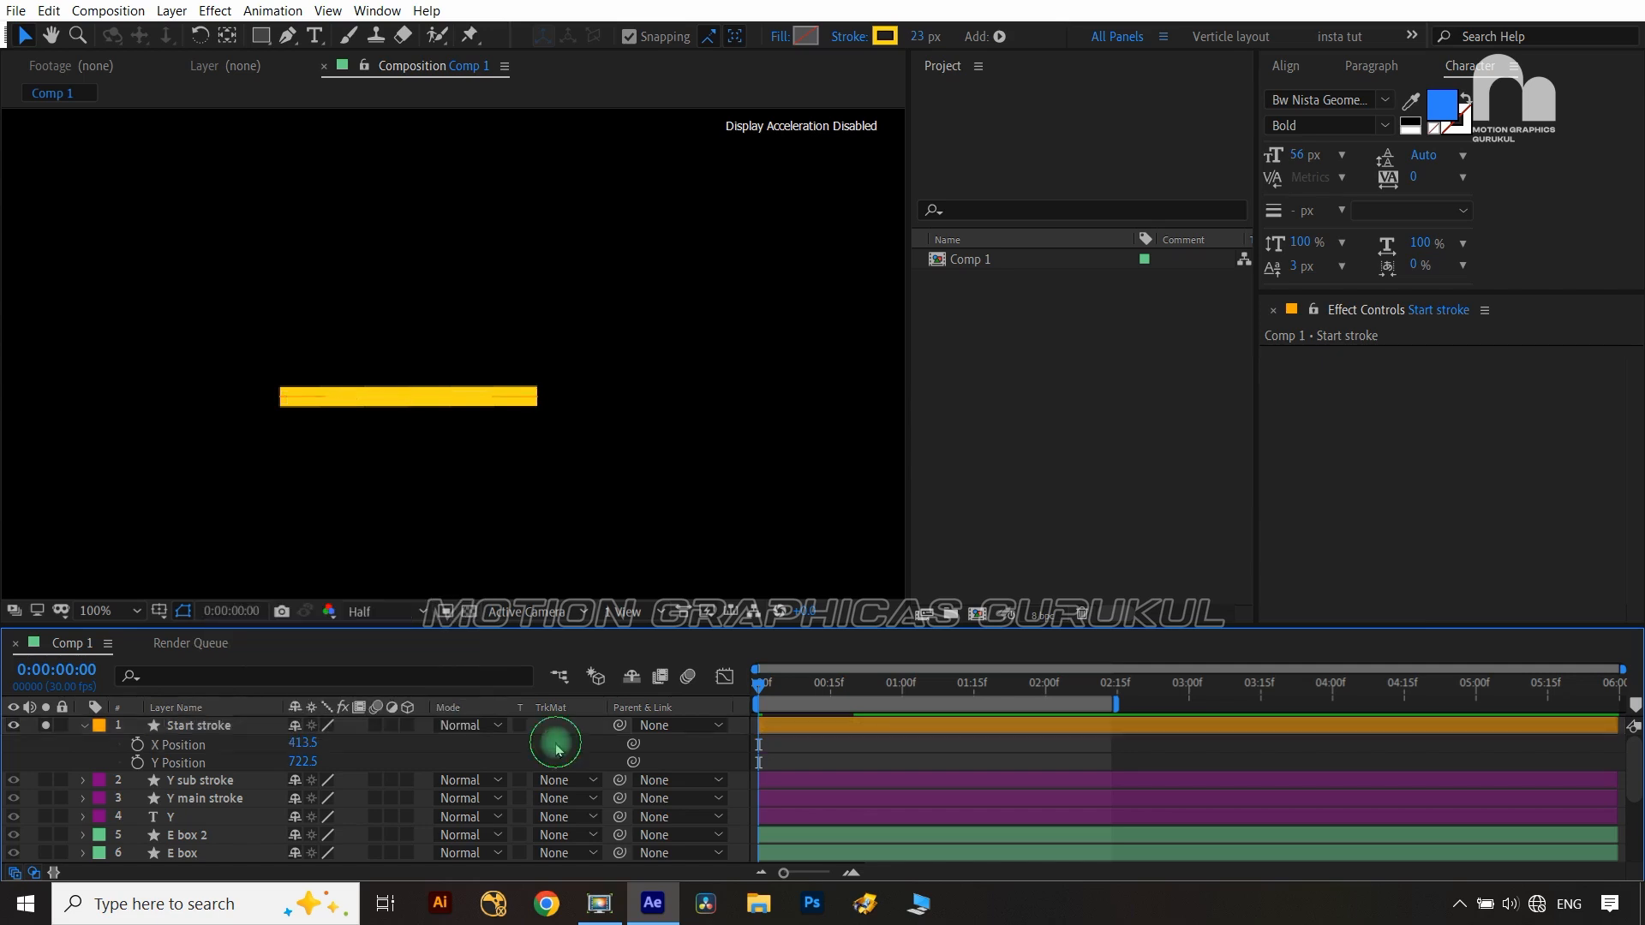
Add an X Position keyframe to the Start stroke layer at 0:00:00:00
click(138, 745)
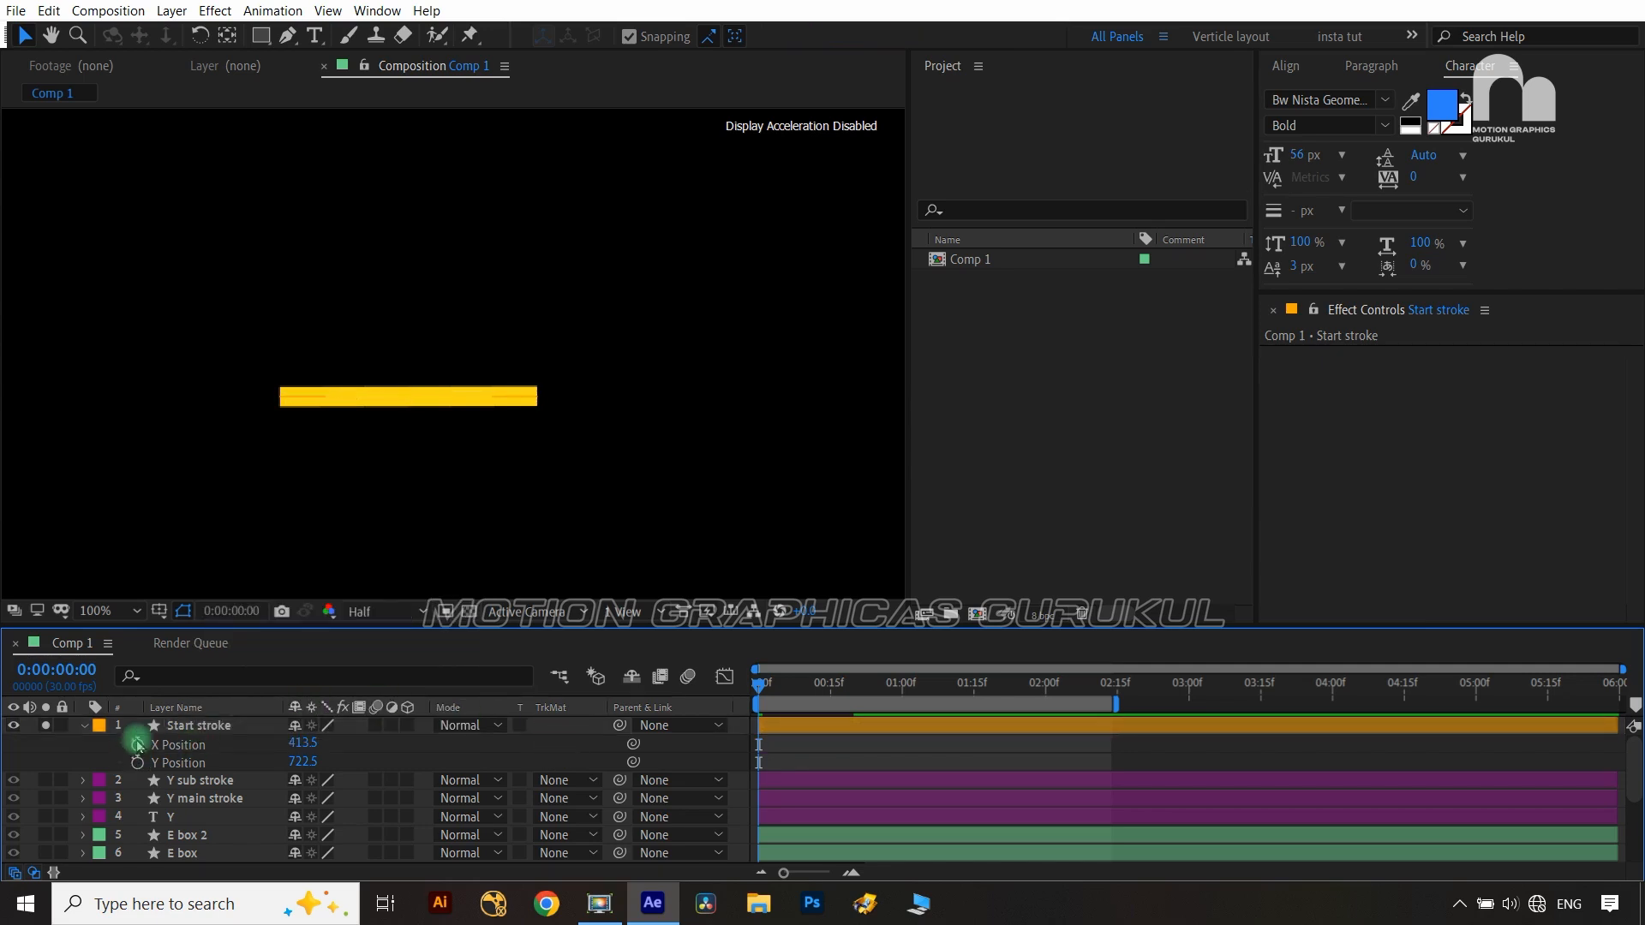
click(138, 744)
click(214, 747)
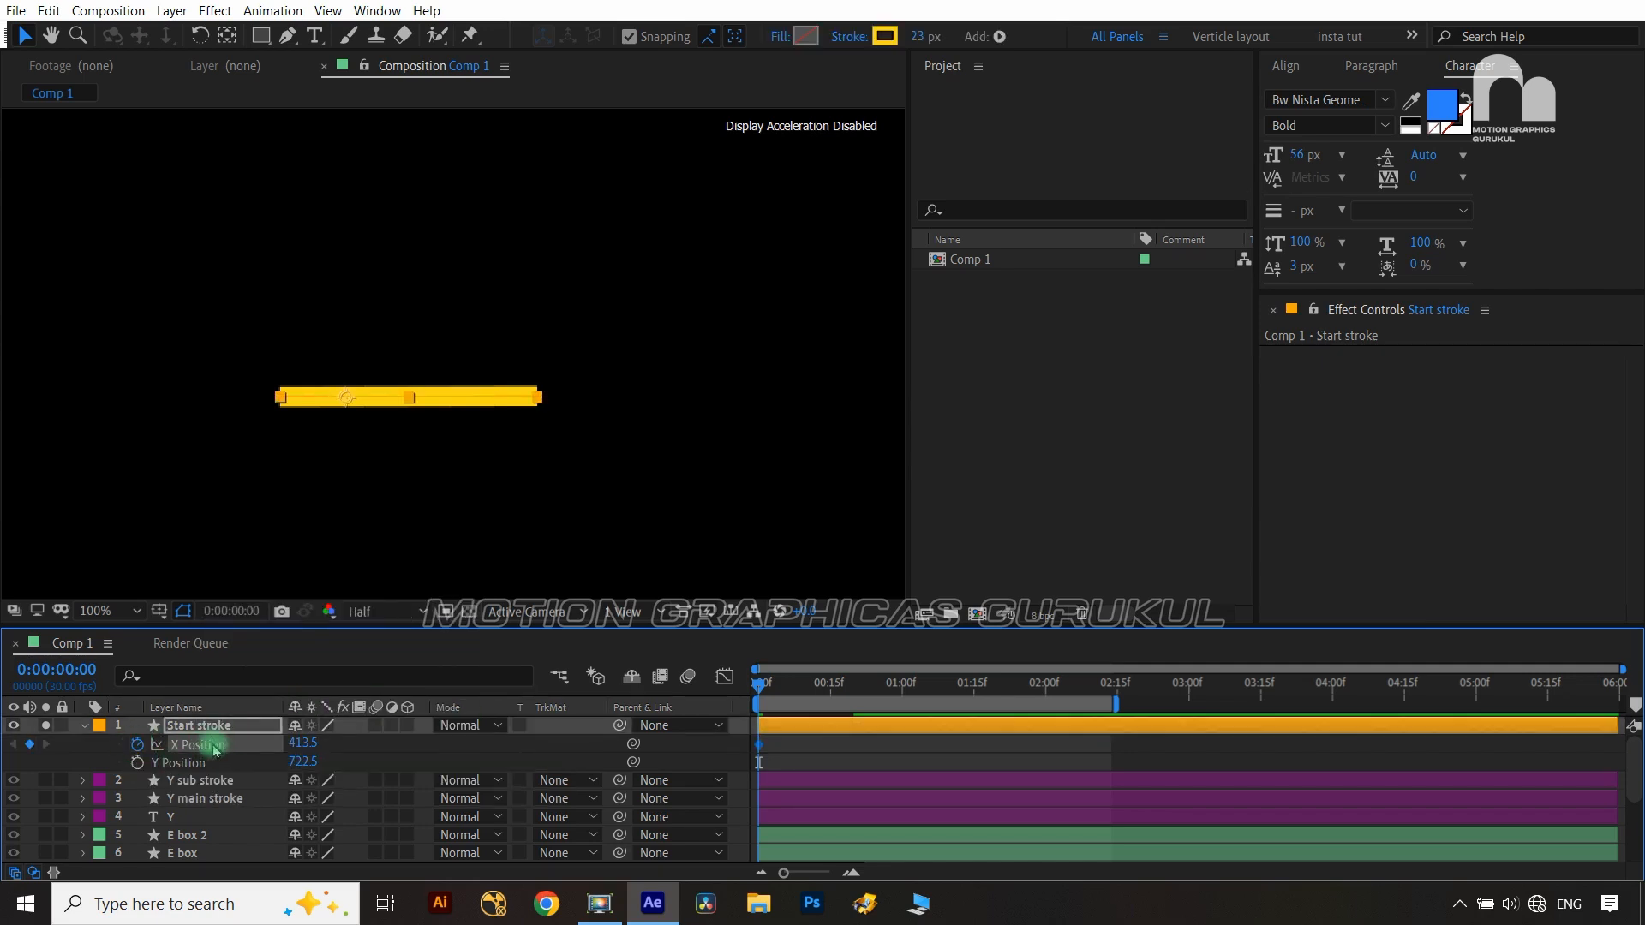
Find the Start stroke layer's Path property by filtering for "path" and keyframe it at 0:00:00:00
click(210, 727)
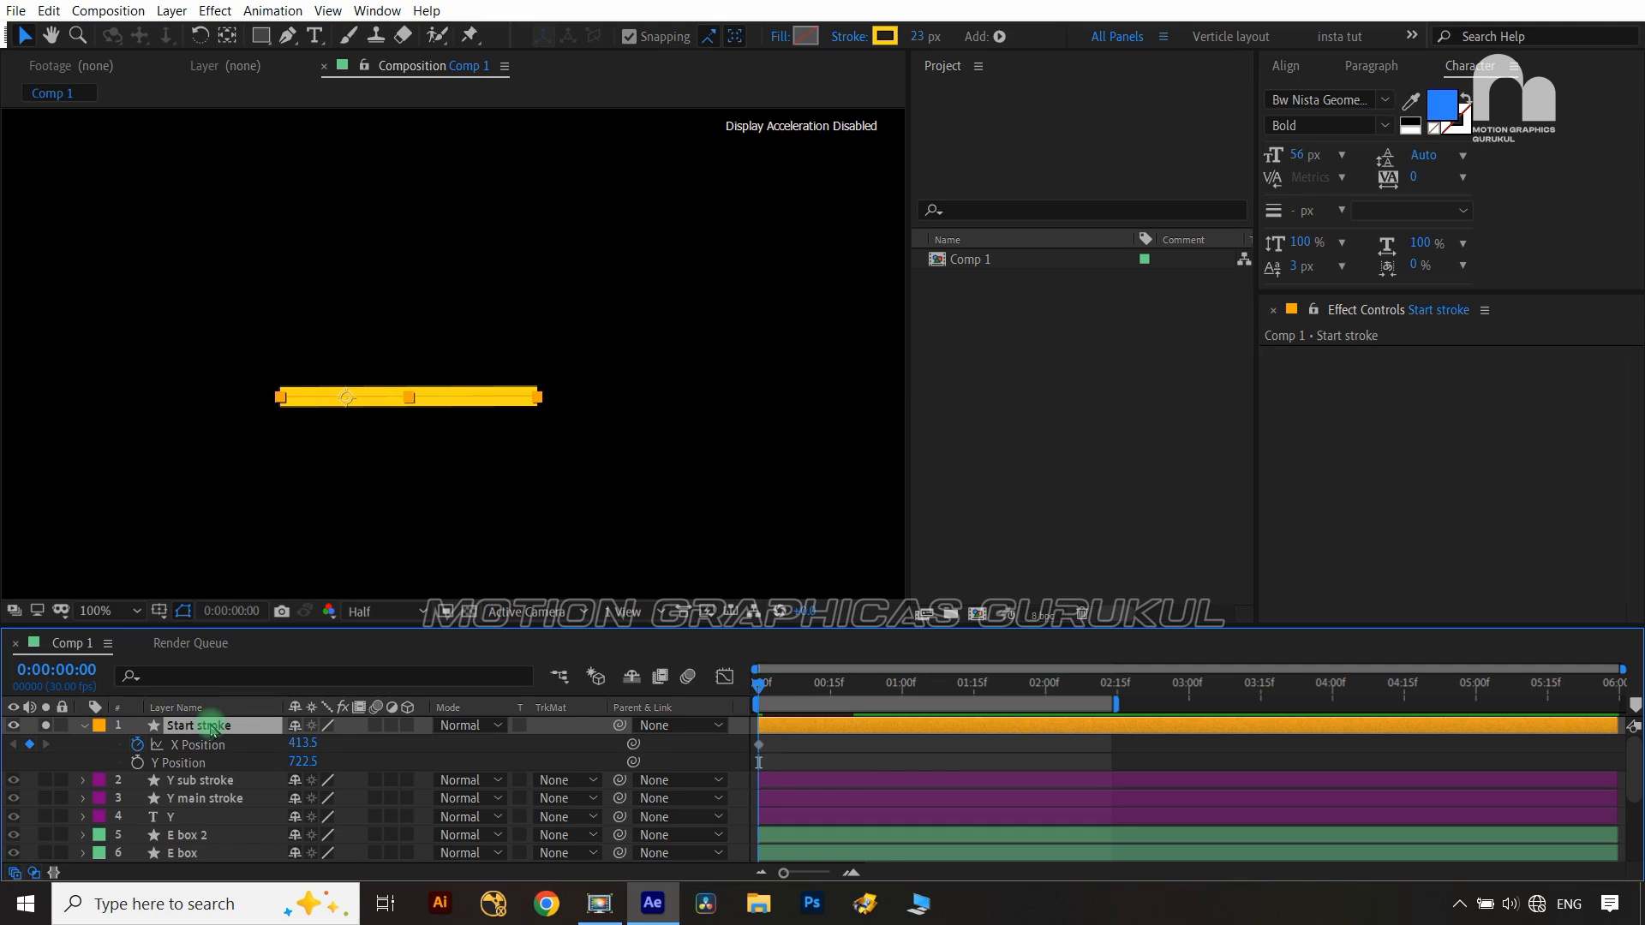
click(194, 672)
text(path)
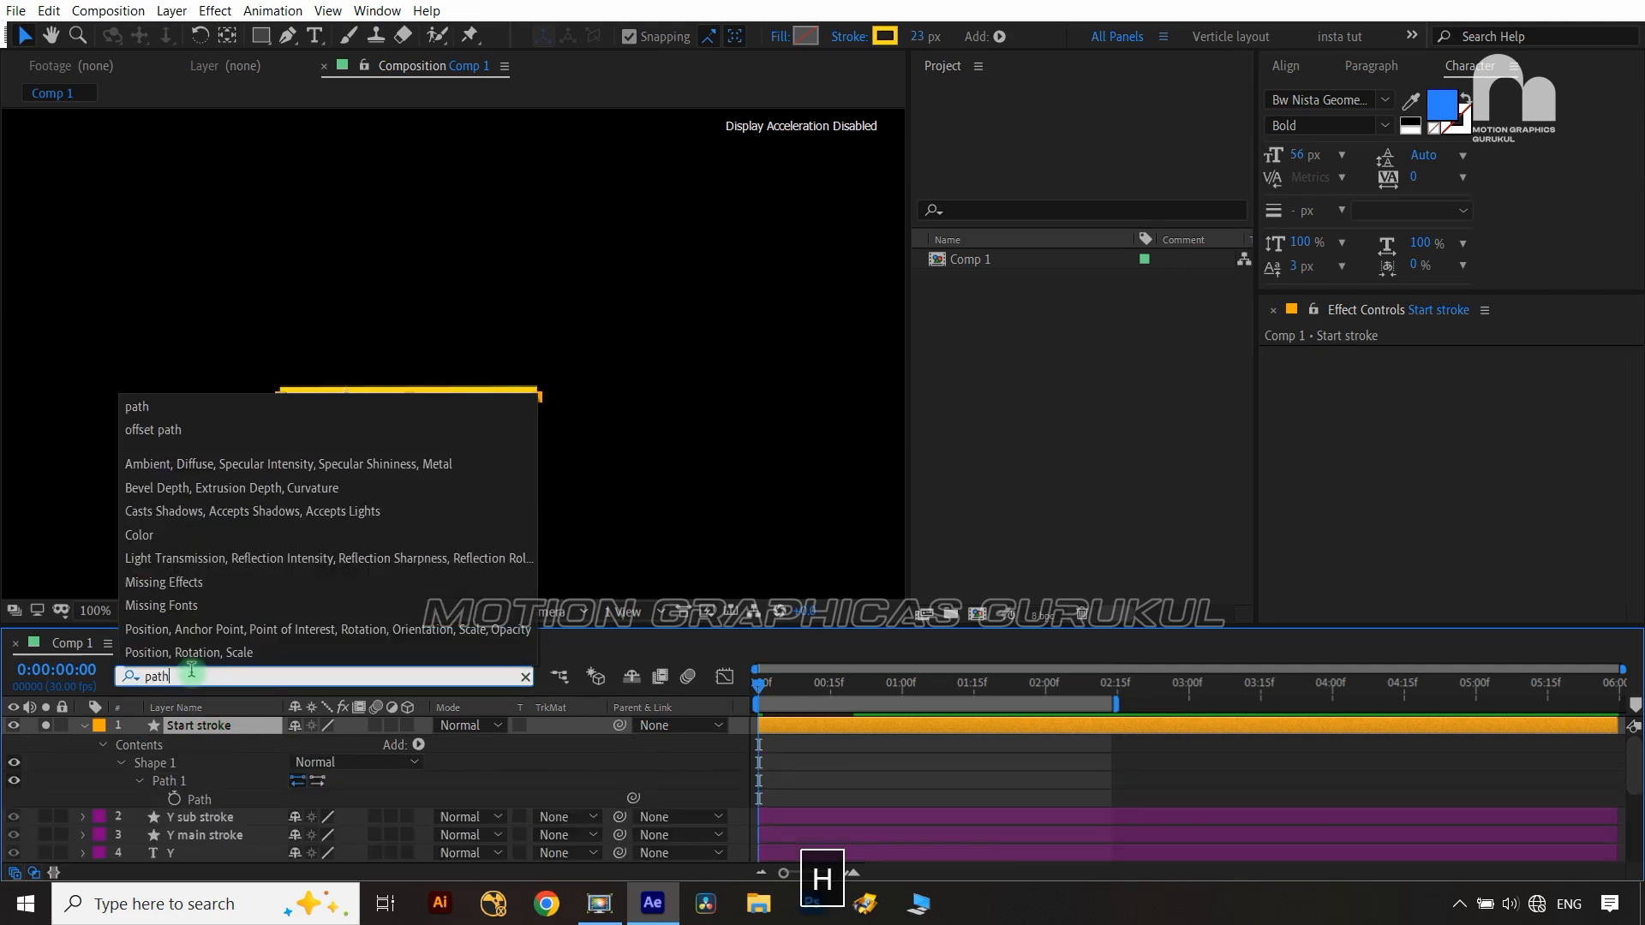
click(140, 781)
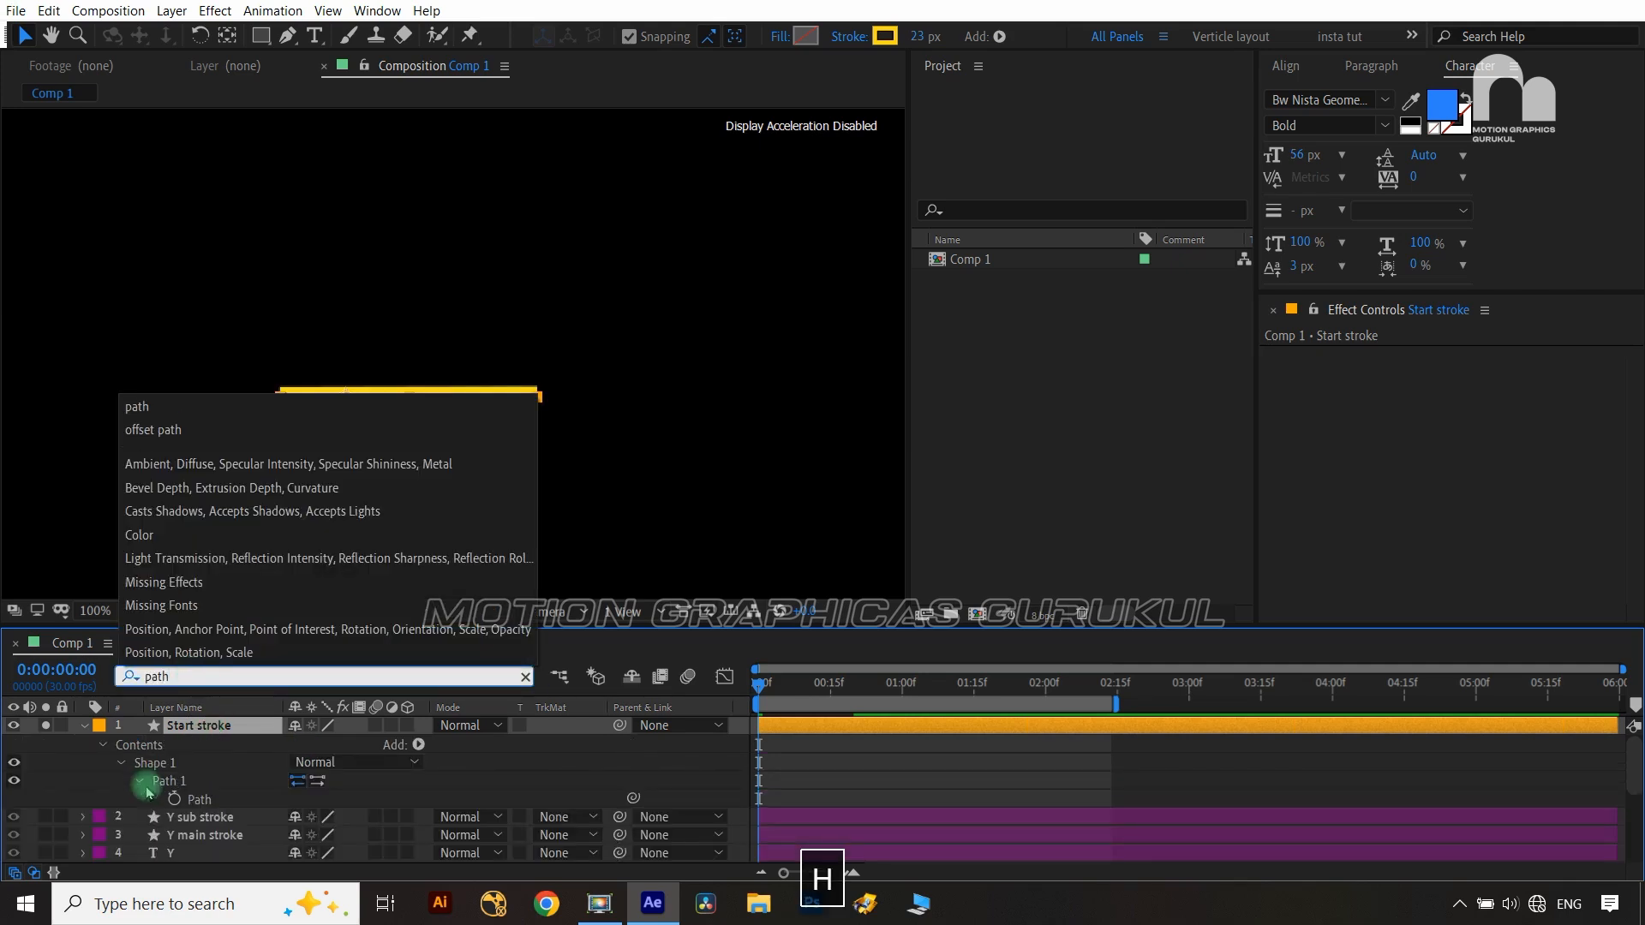
click(262, 781)
click(214, 799)
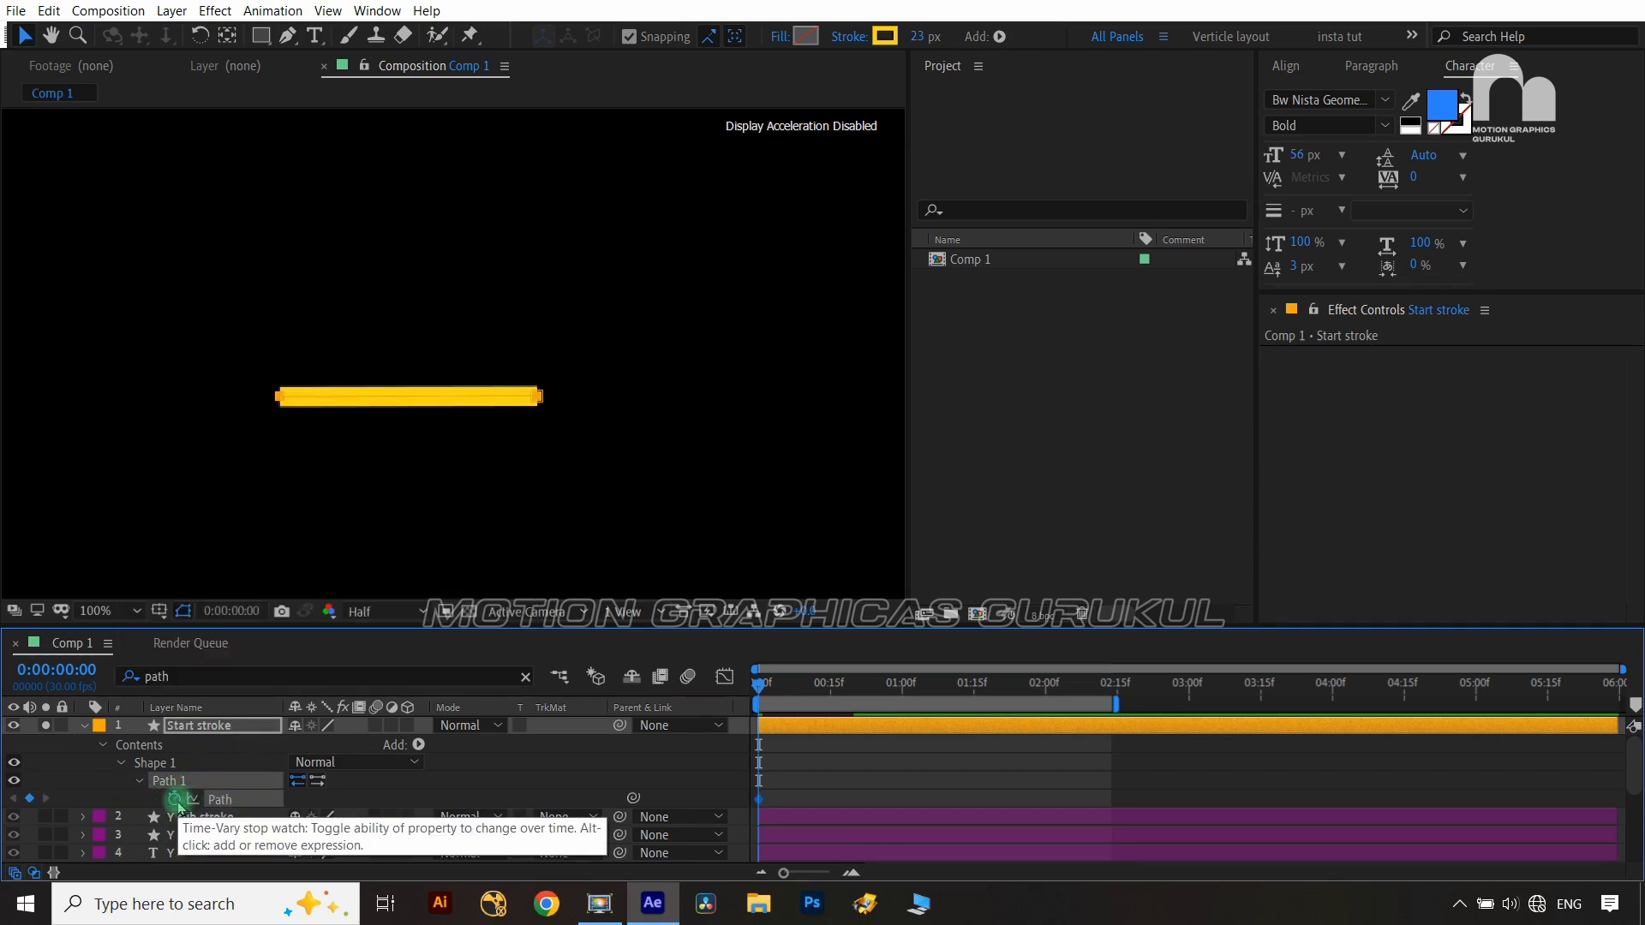
click(176, 800)
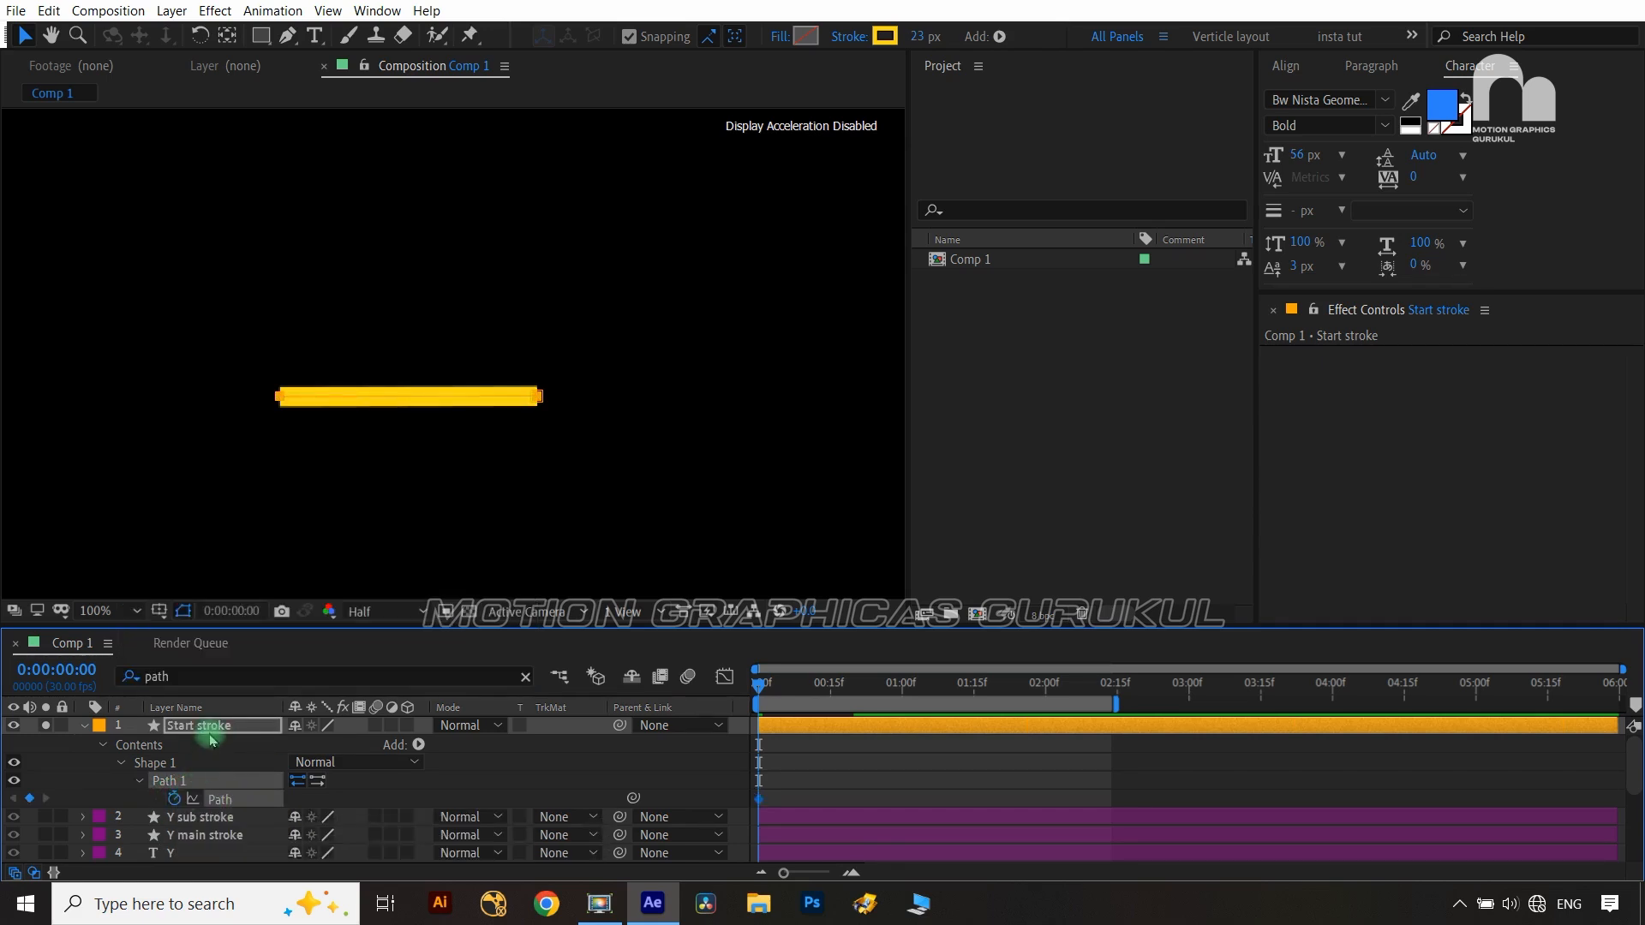
Add Trim Paths to the Start stroke layer's contents and expand its properties
click(467, 776)
click(418, 744)
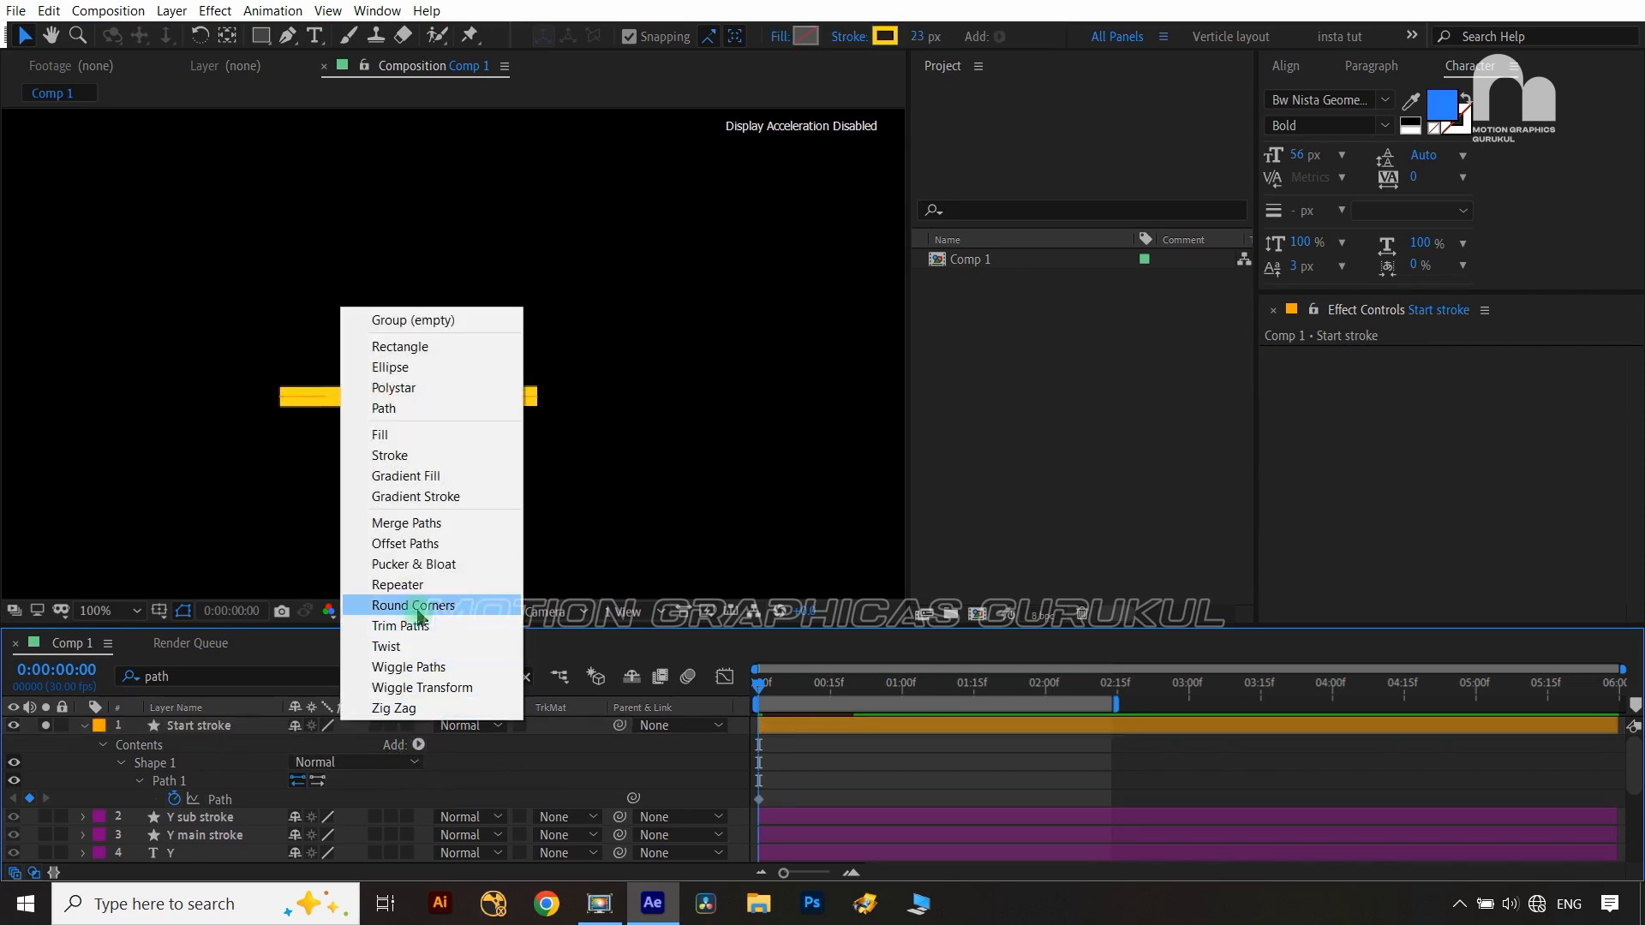
click(416, 626)
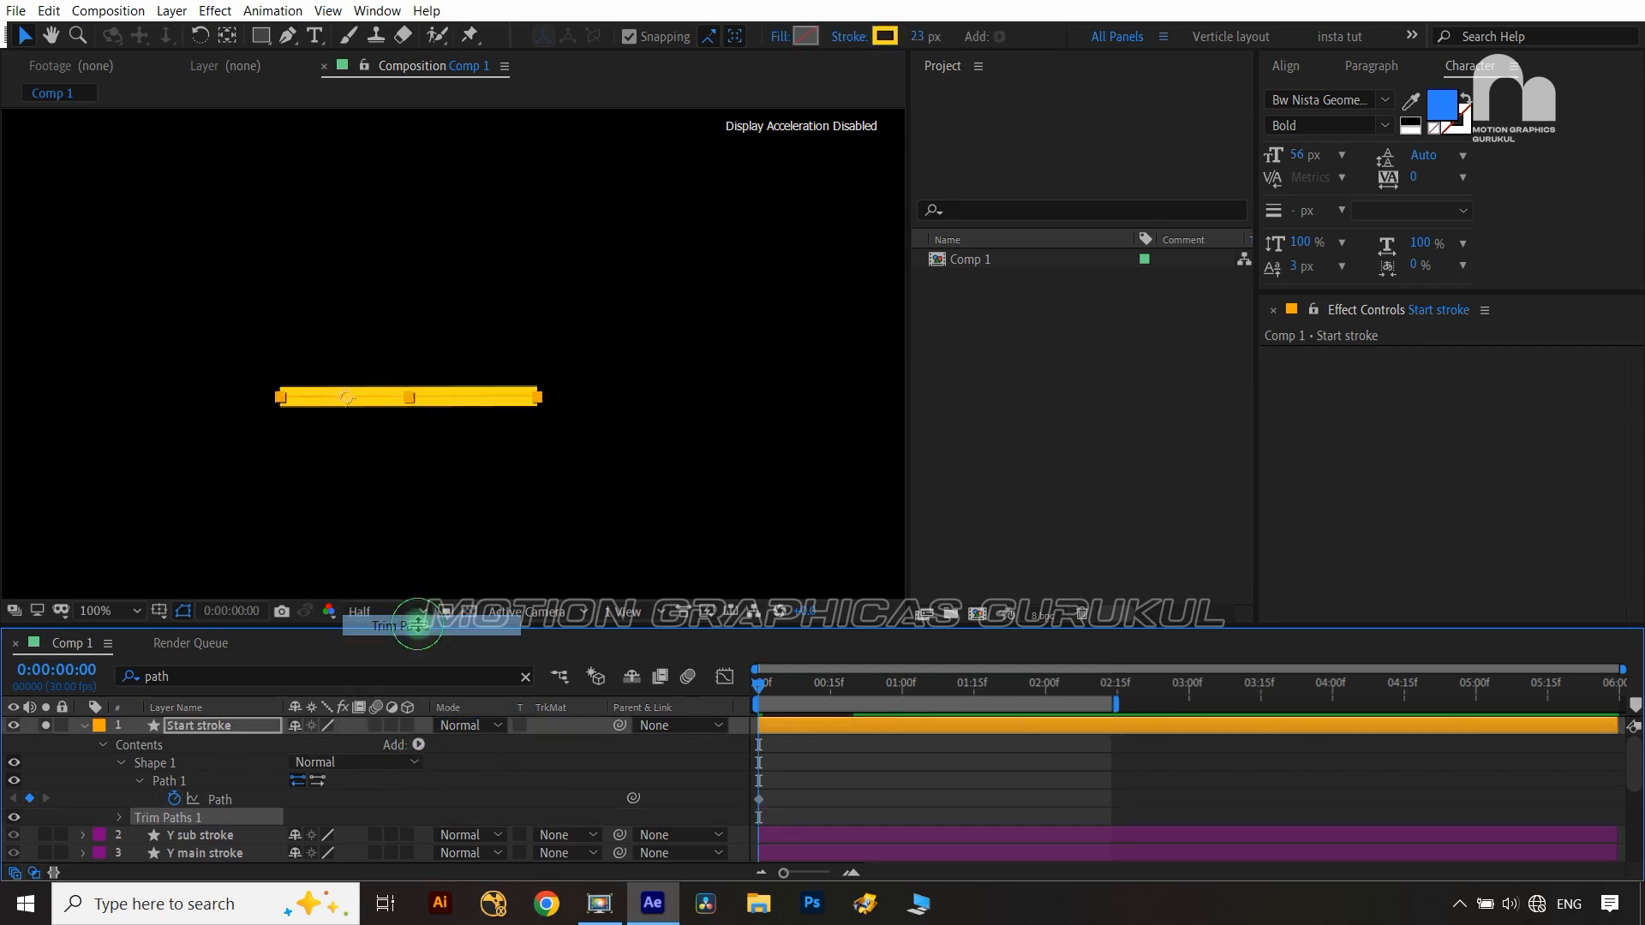
click(120, 817)
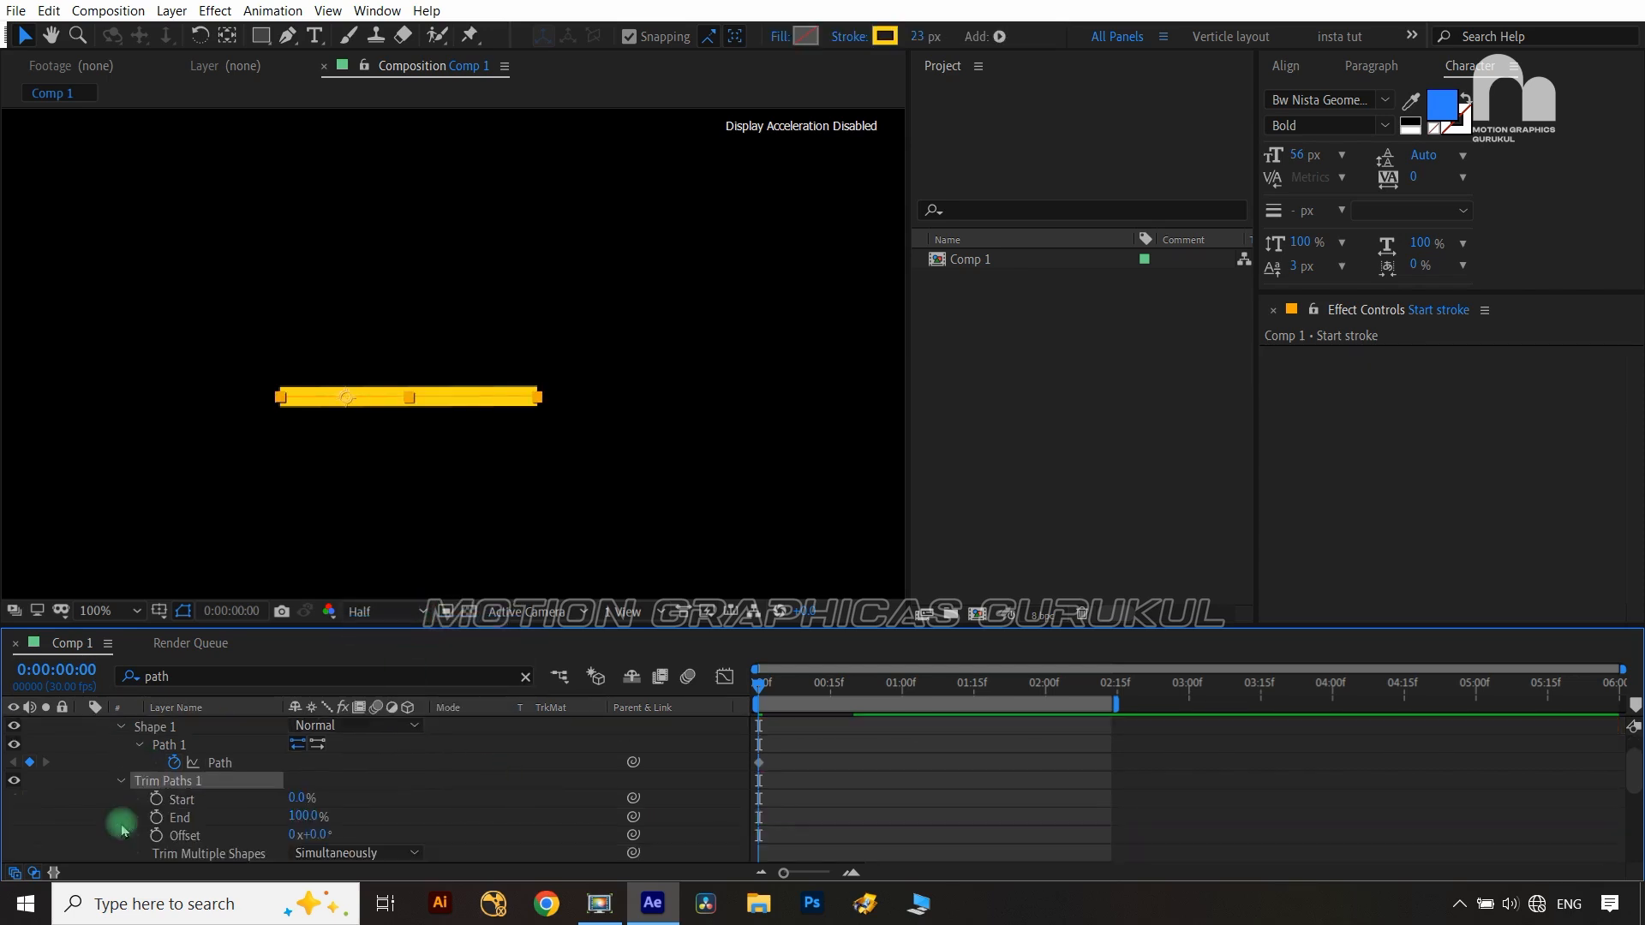
Keyframe the Trim Paths Start at 0% and End at 100% at 0:00:00:00
click(157, 799)
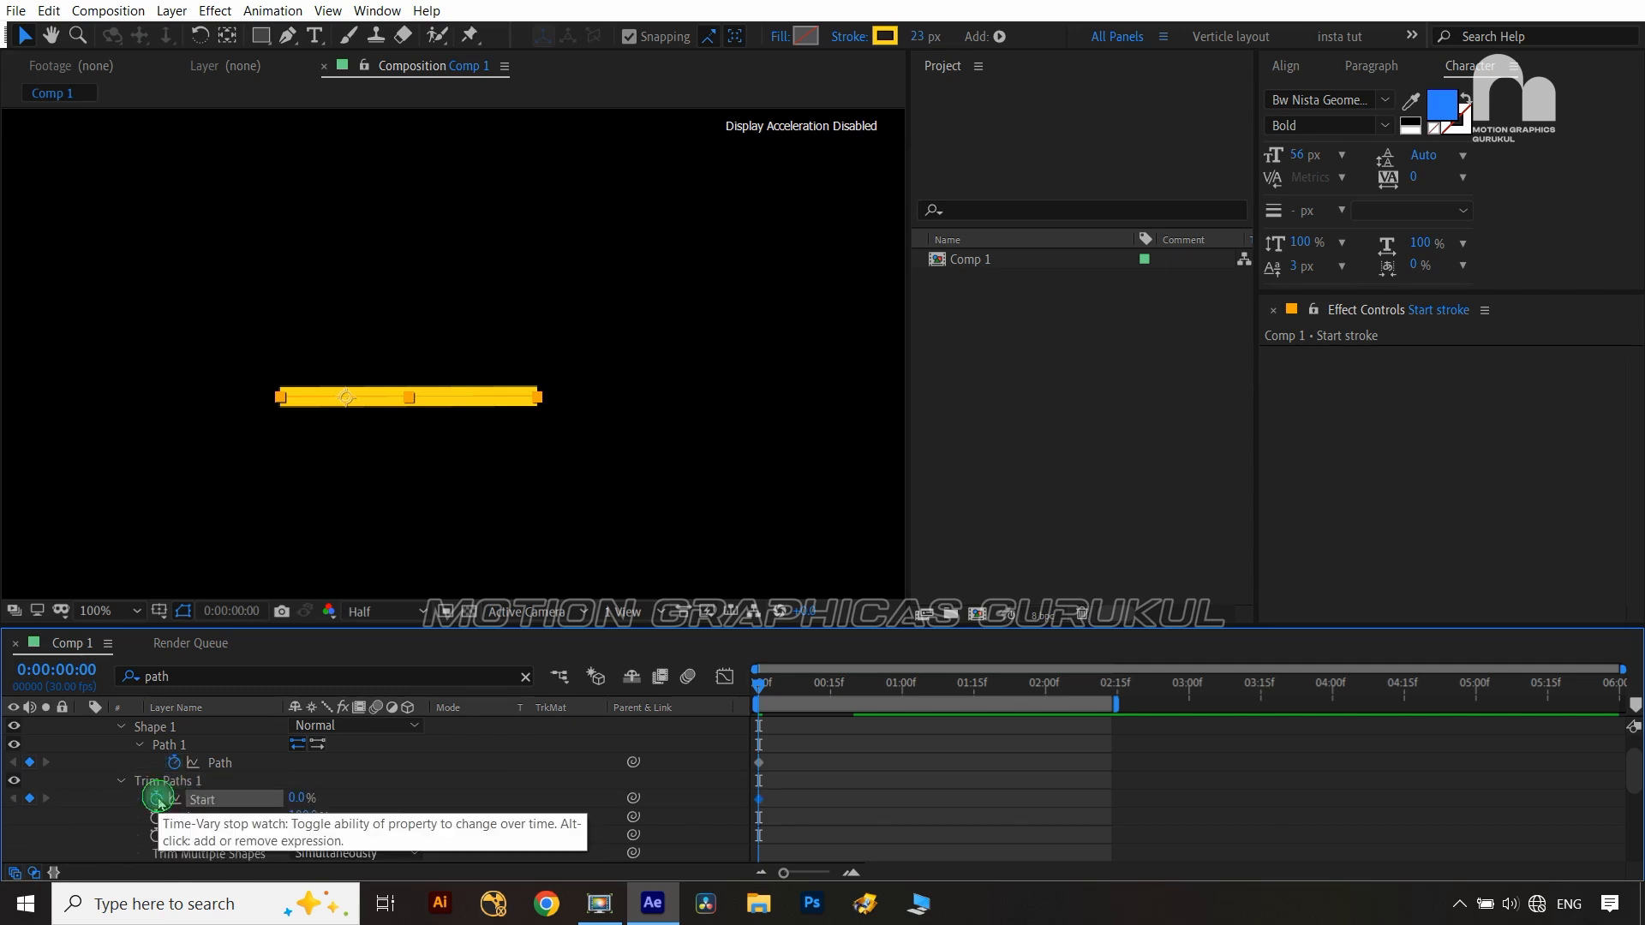
click(157, 817)
click(432, 849)
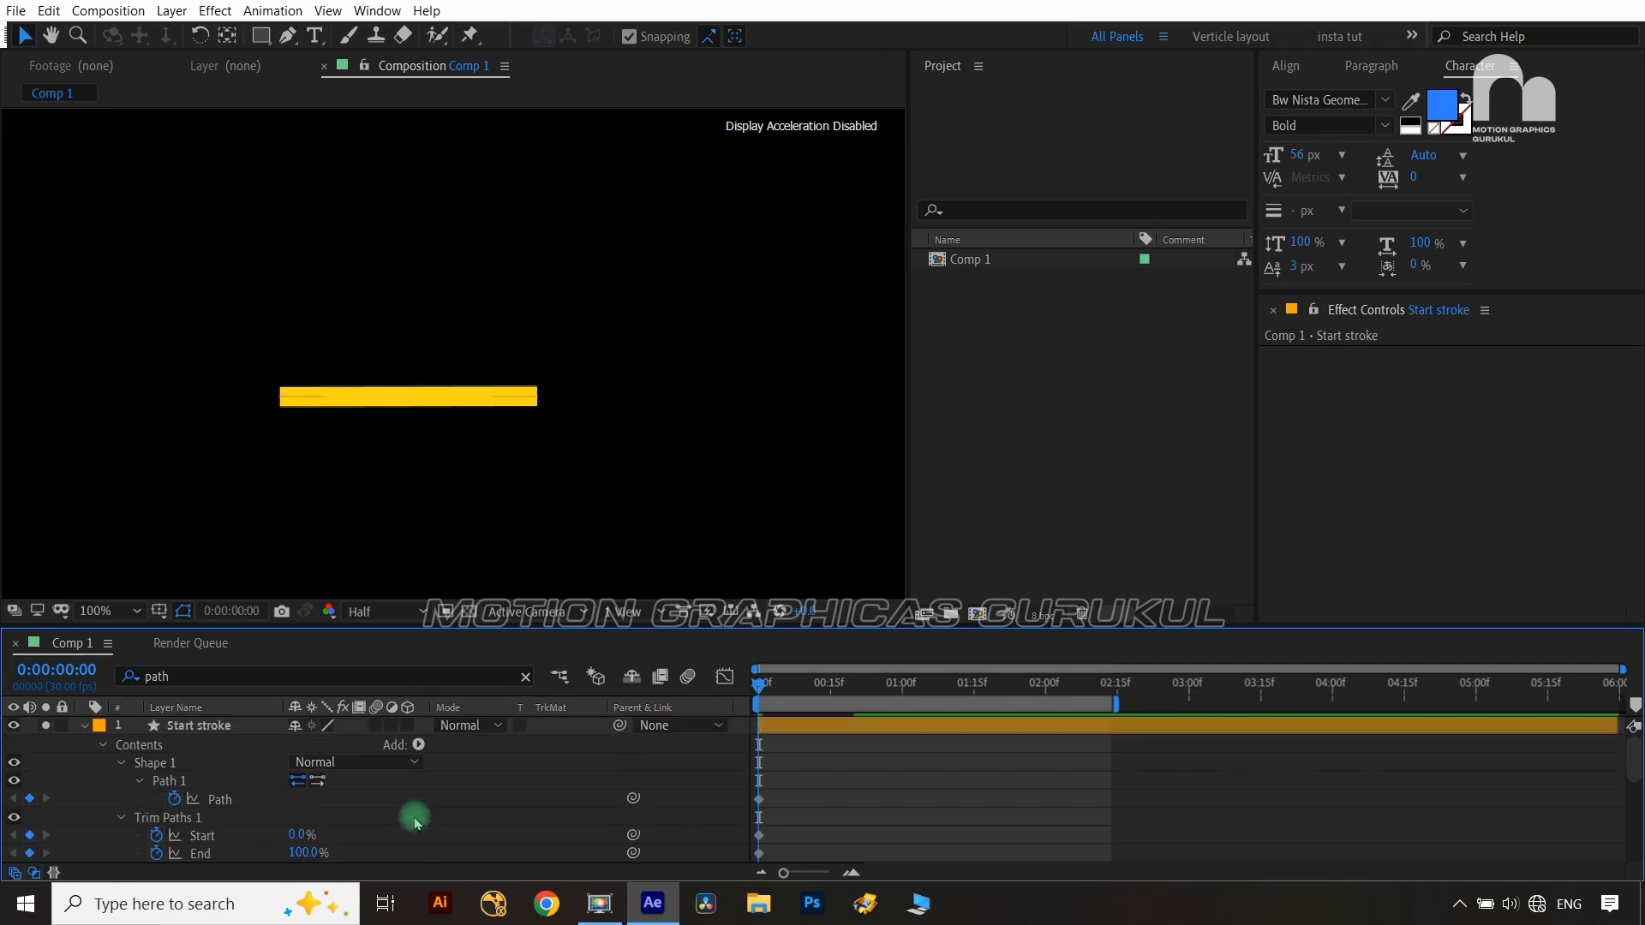
Collapse the Start stroke layer and reveal only its keyframed properties
click(83, 726)
click(212, 730)
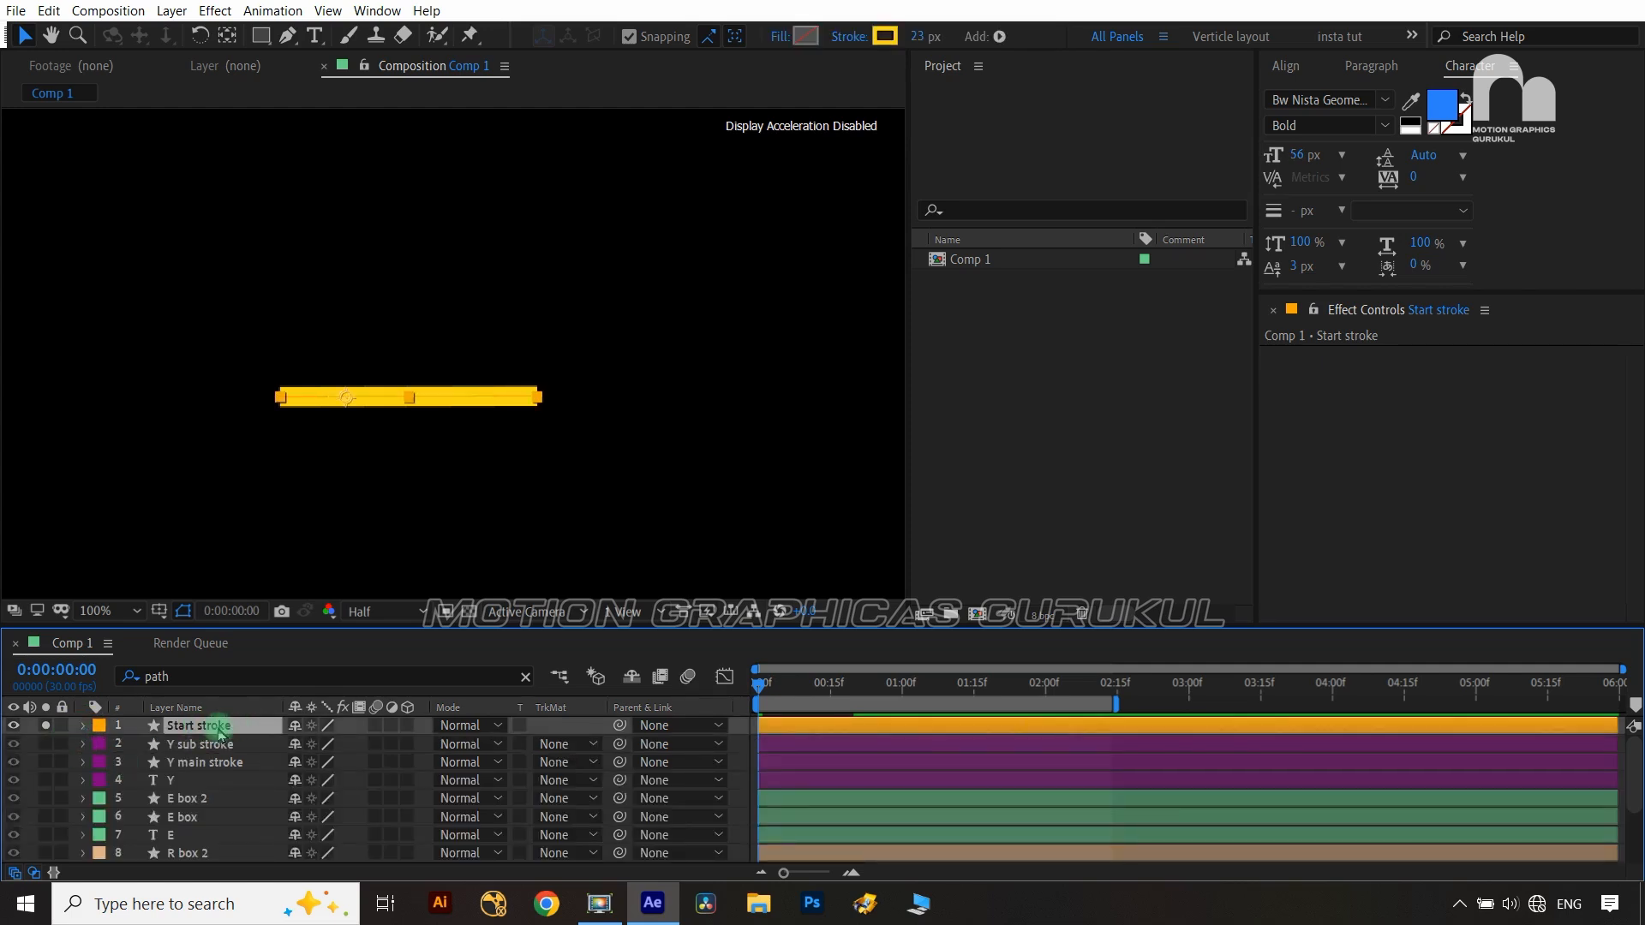
key(u)
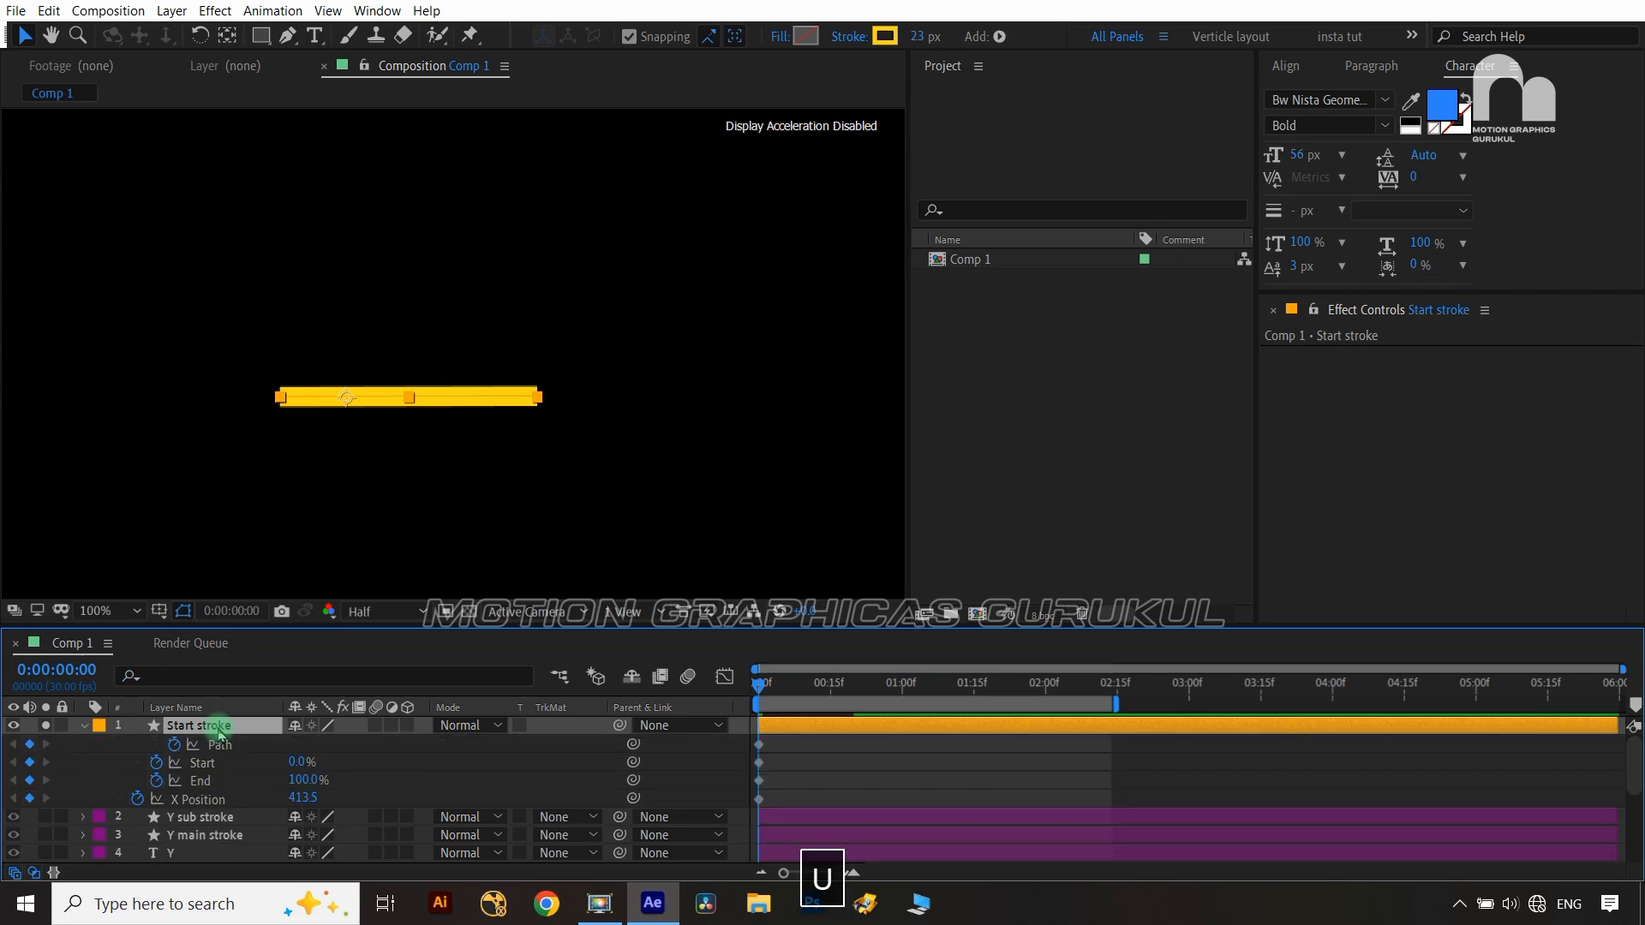
click(758, 784)
mouse_move(757, 790)
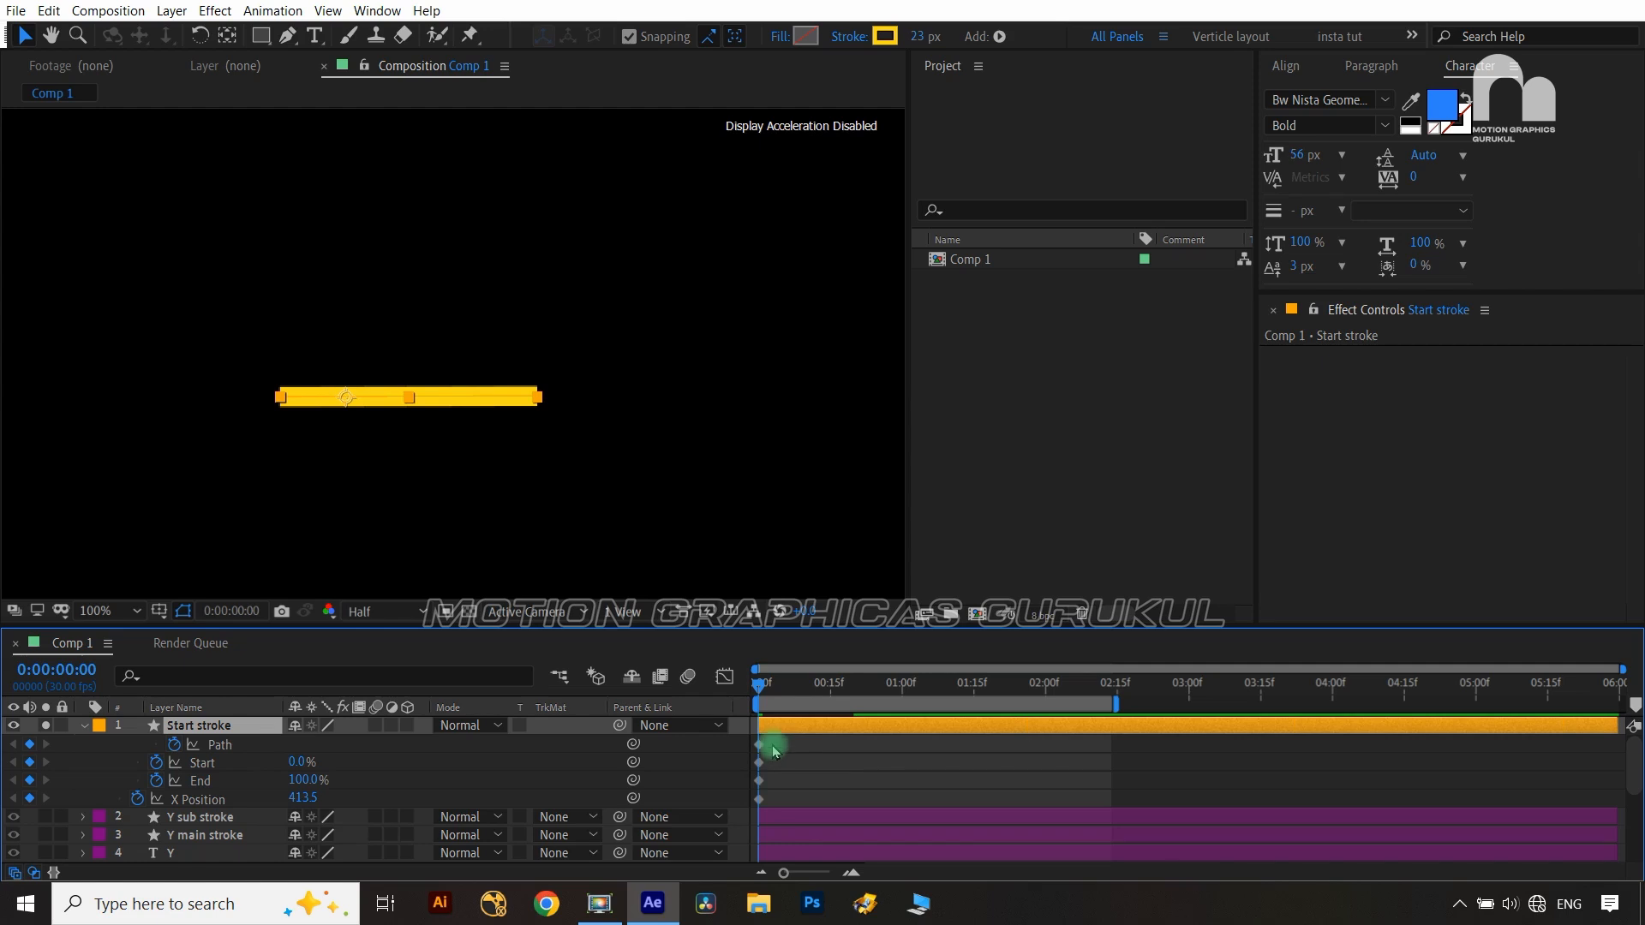
Shift the Start stroke layer's Path, Start, End and X Position keyframes together to 0:00:01:01
drag(771, 745, 750, 805)
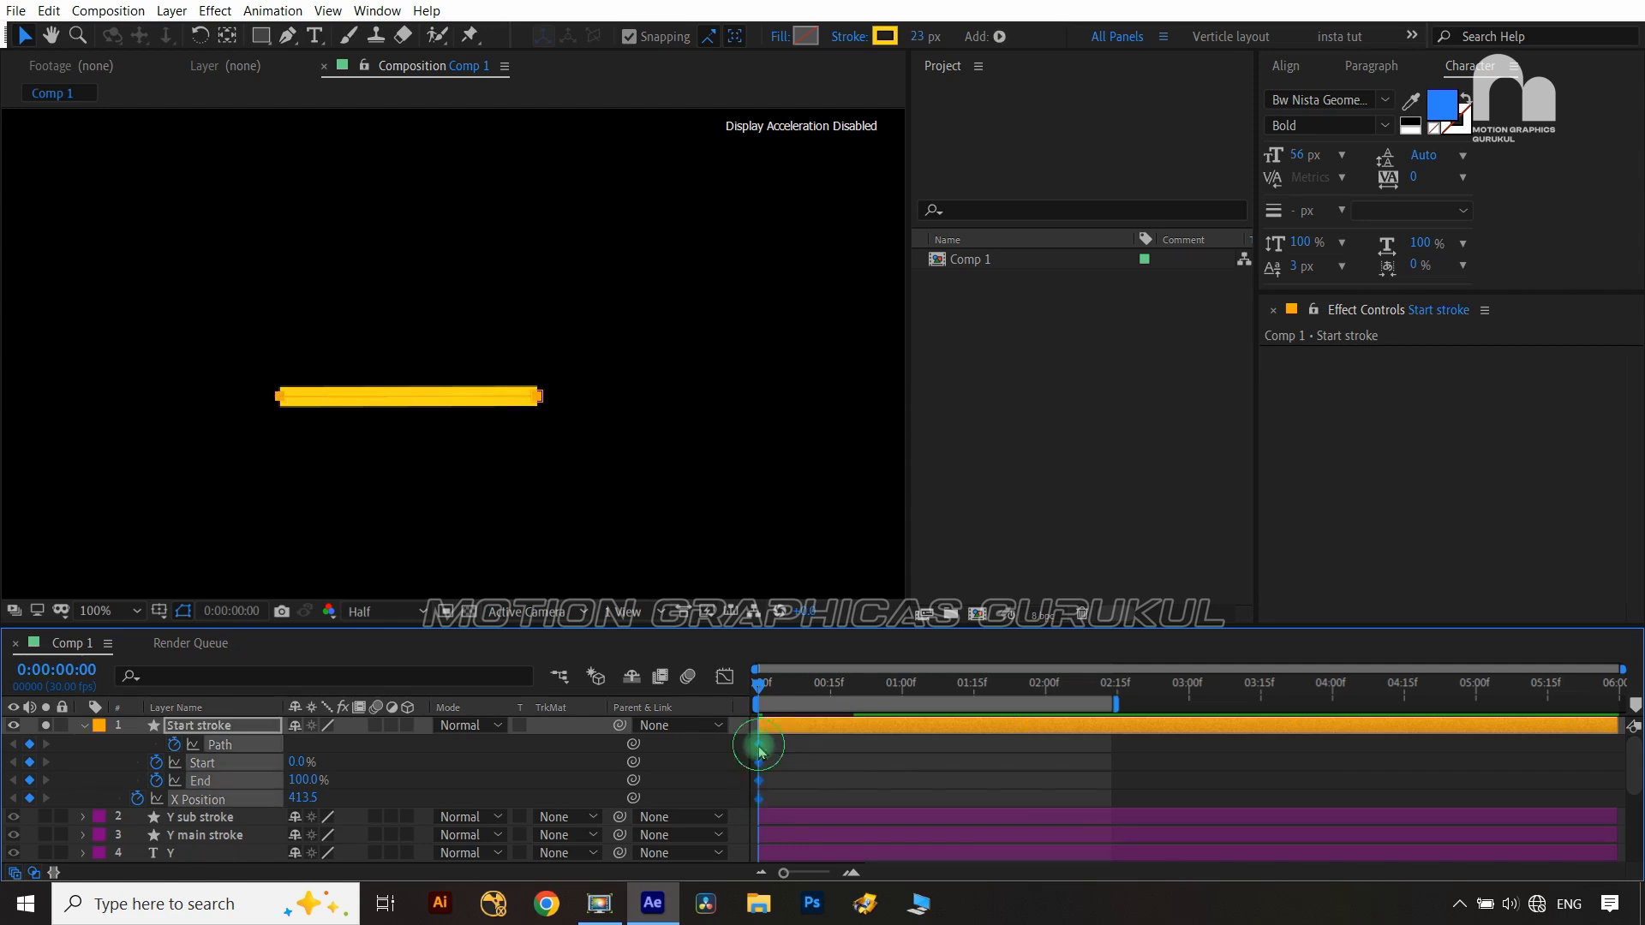
drag(759, 744, 910, 747)
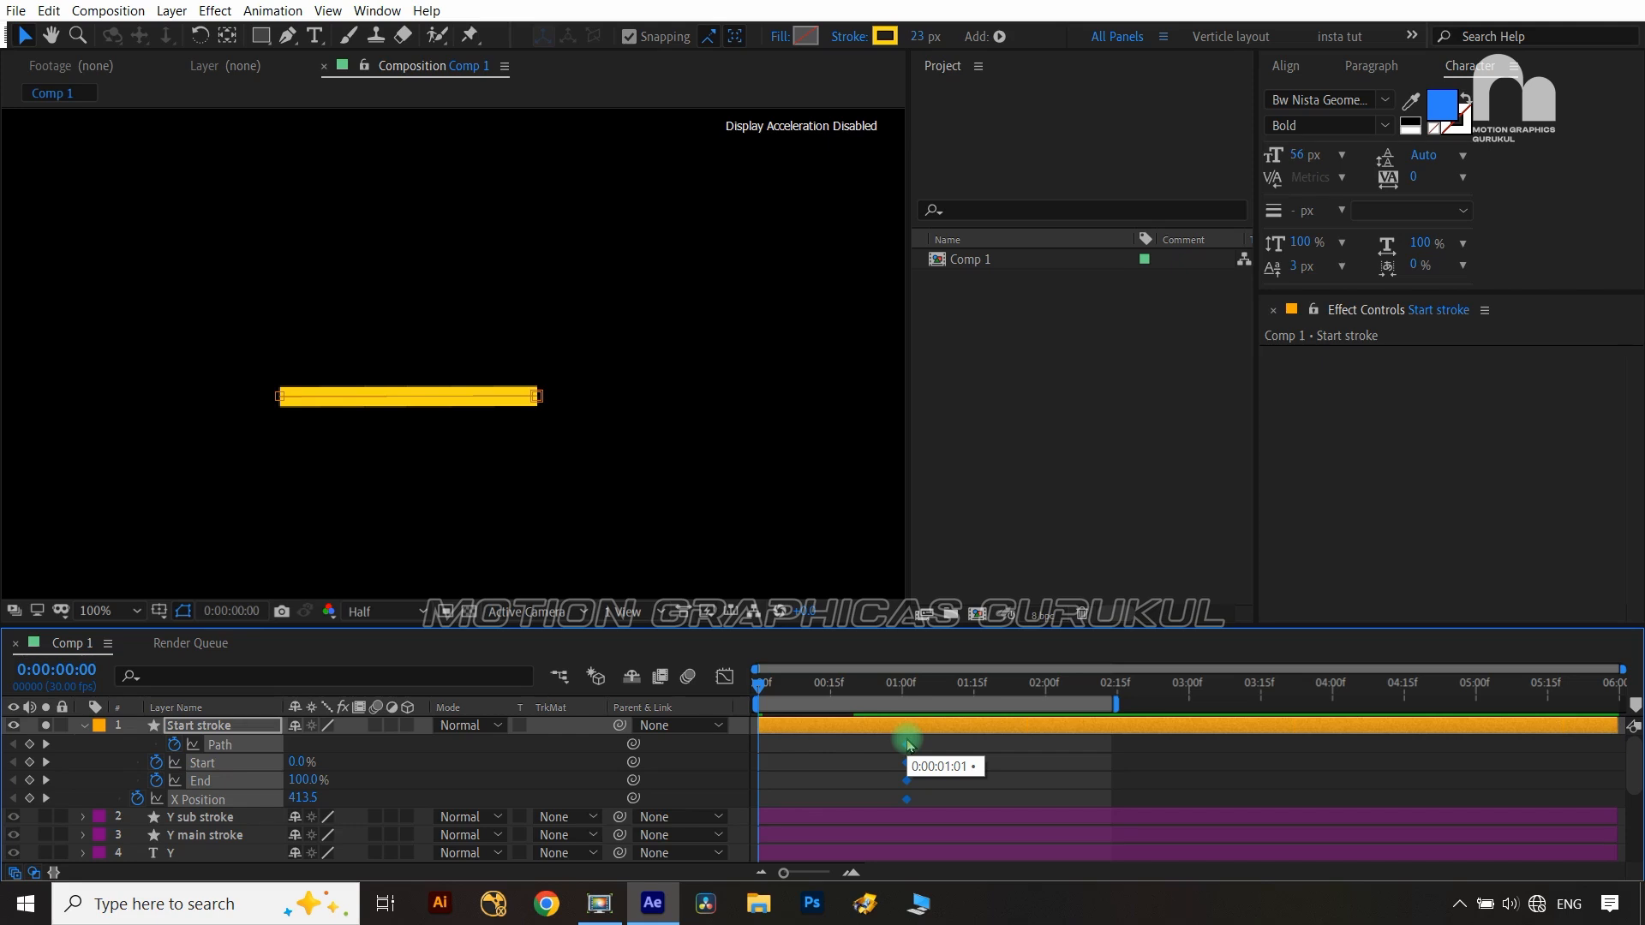
drag(910, 746, 907, 745)
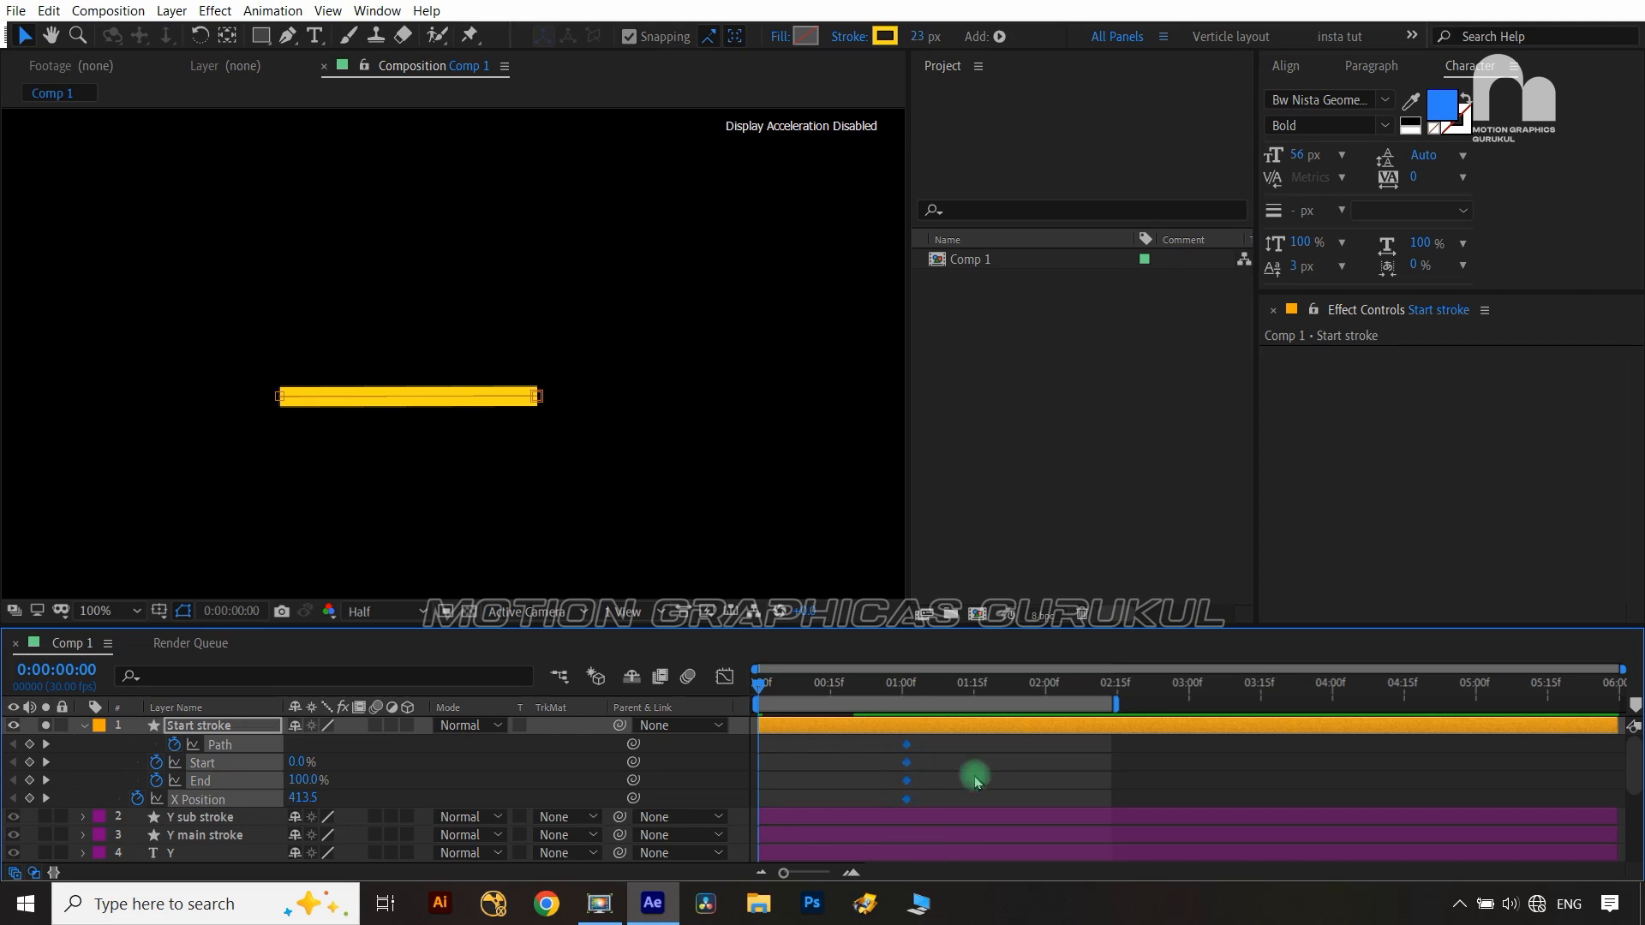
click(531, 775)
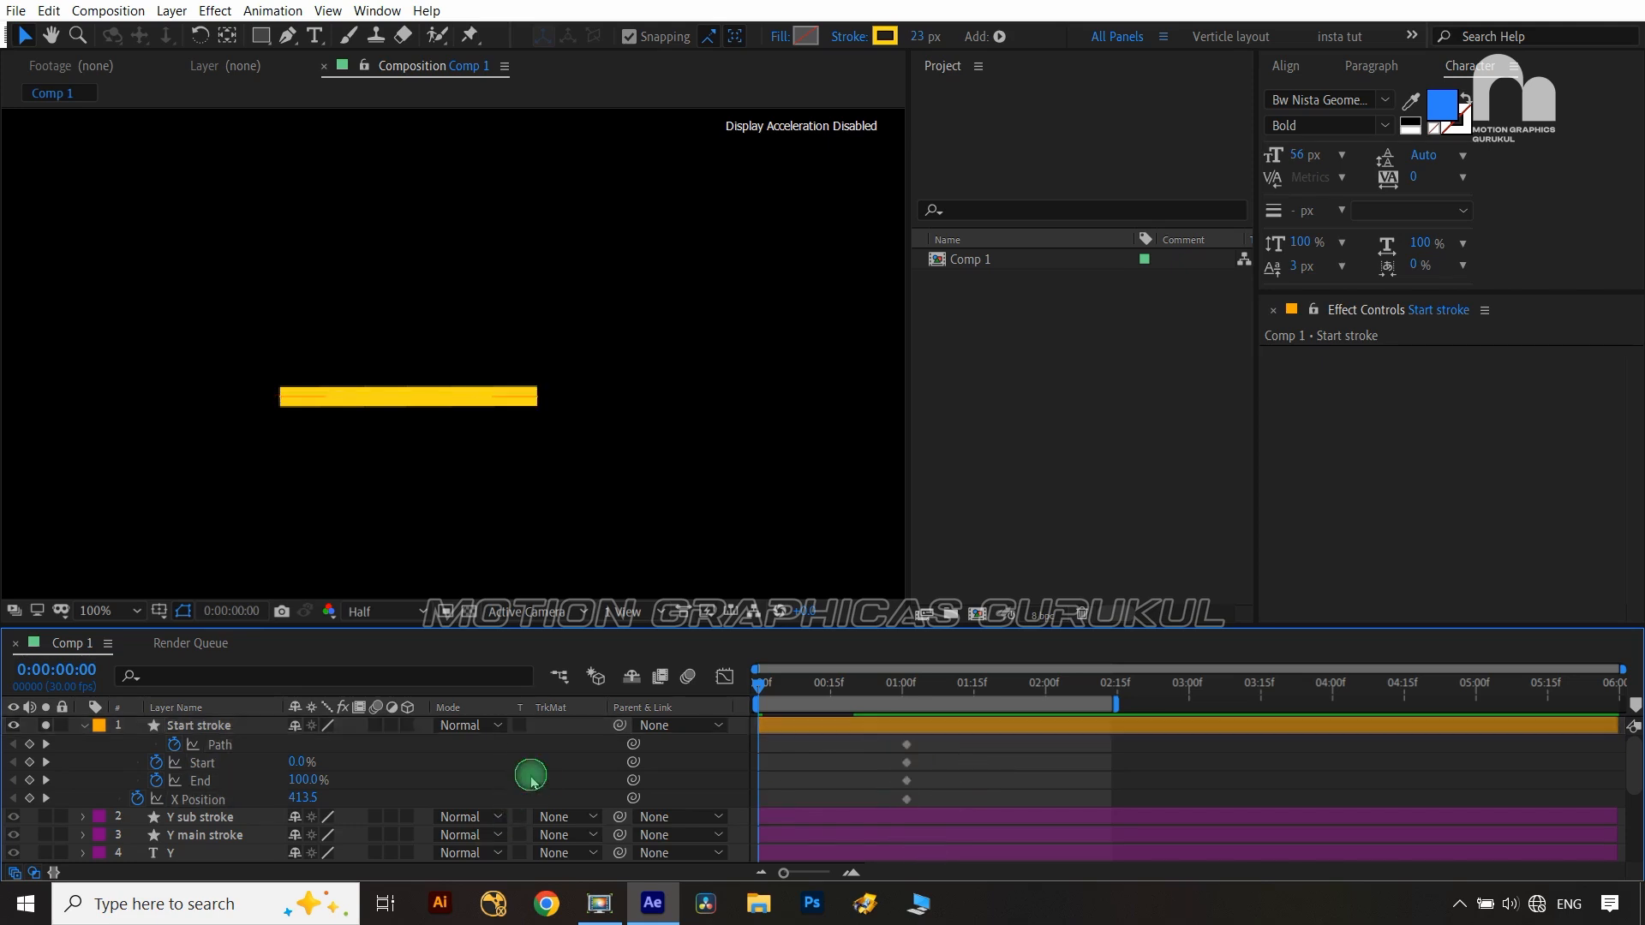
At 0:00:00:00, stretch the Start stroke's path horizontally by moving its right end just past the composition's right edge
click(220, 752)
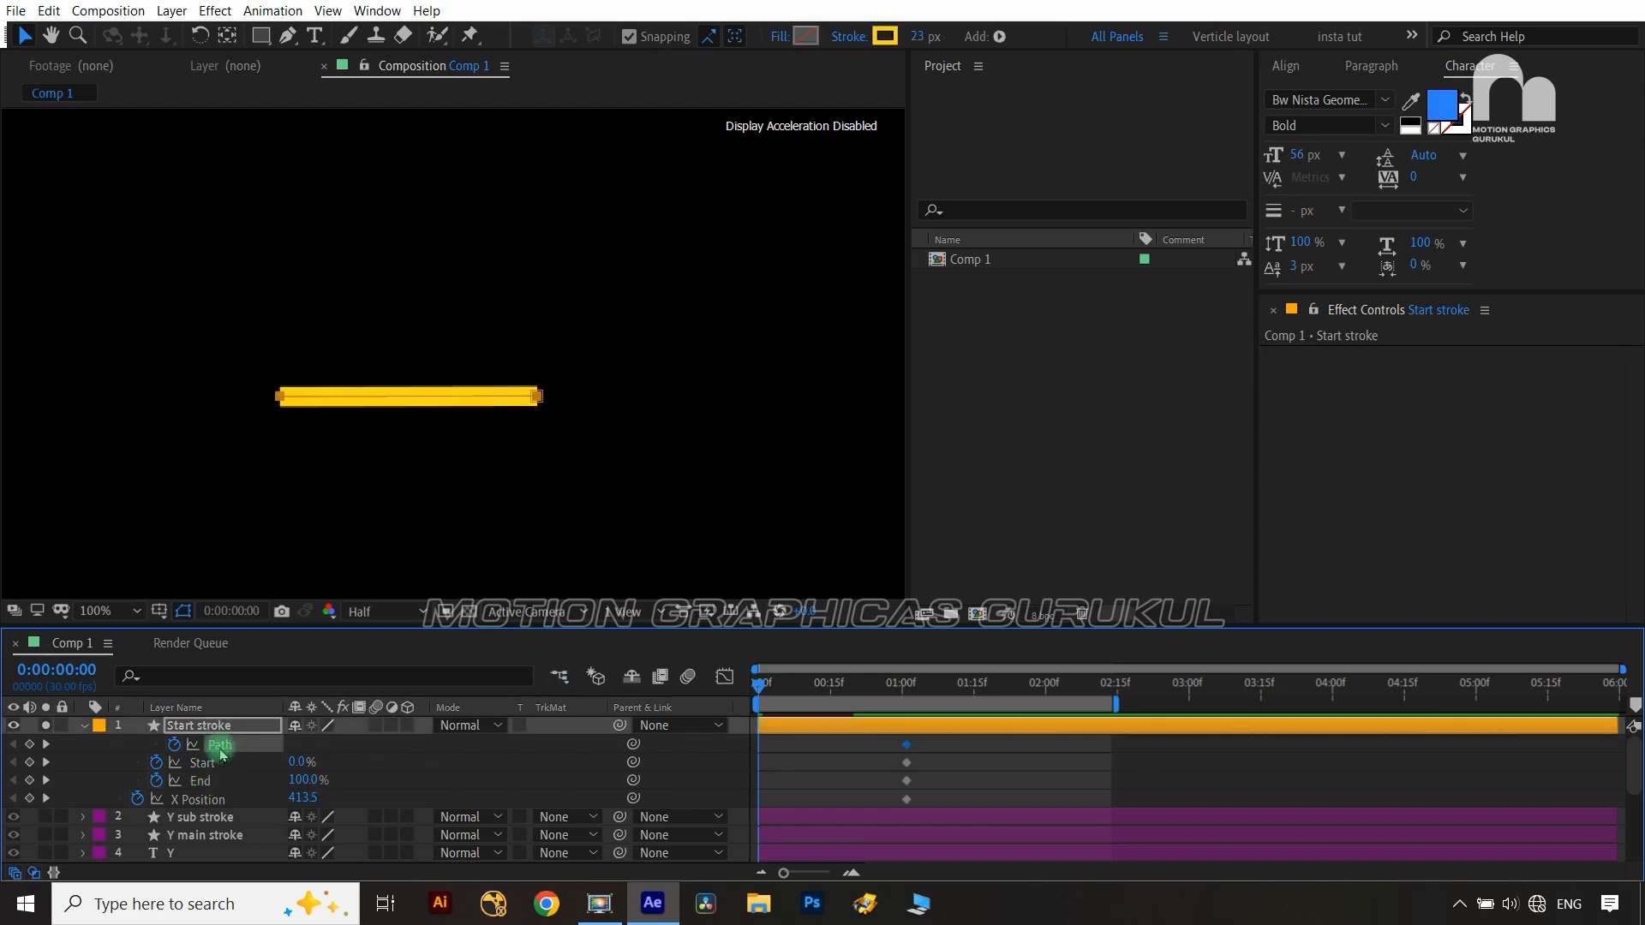
drag(593, 345, 512, 439)
scroll(630, 436, down, 1)
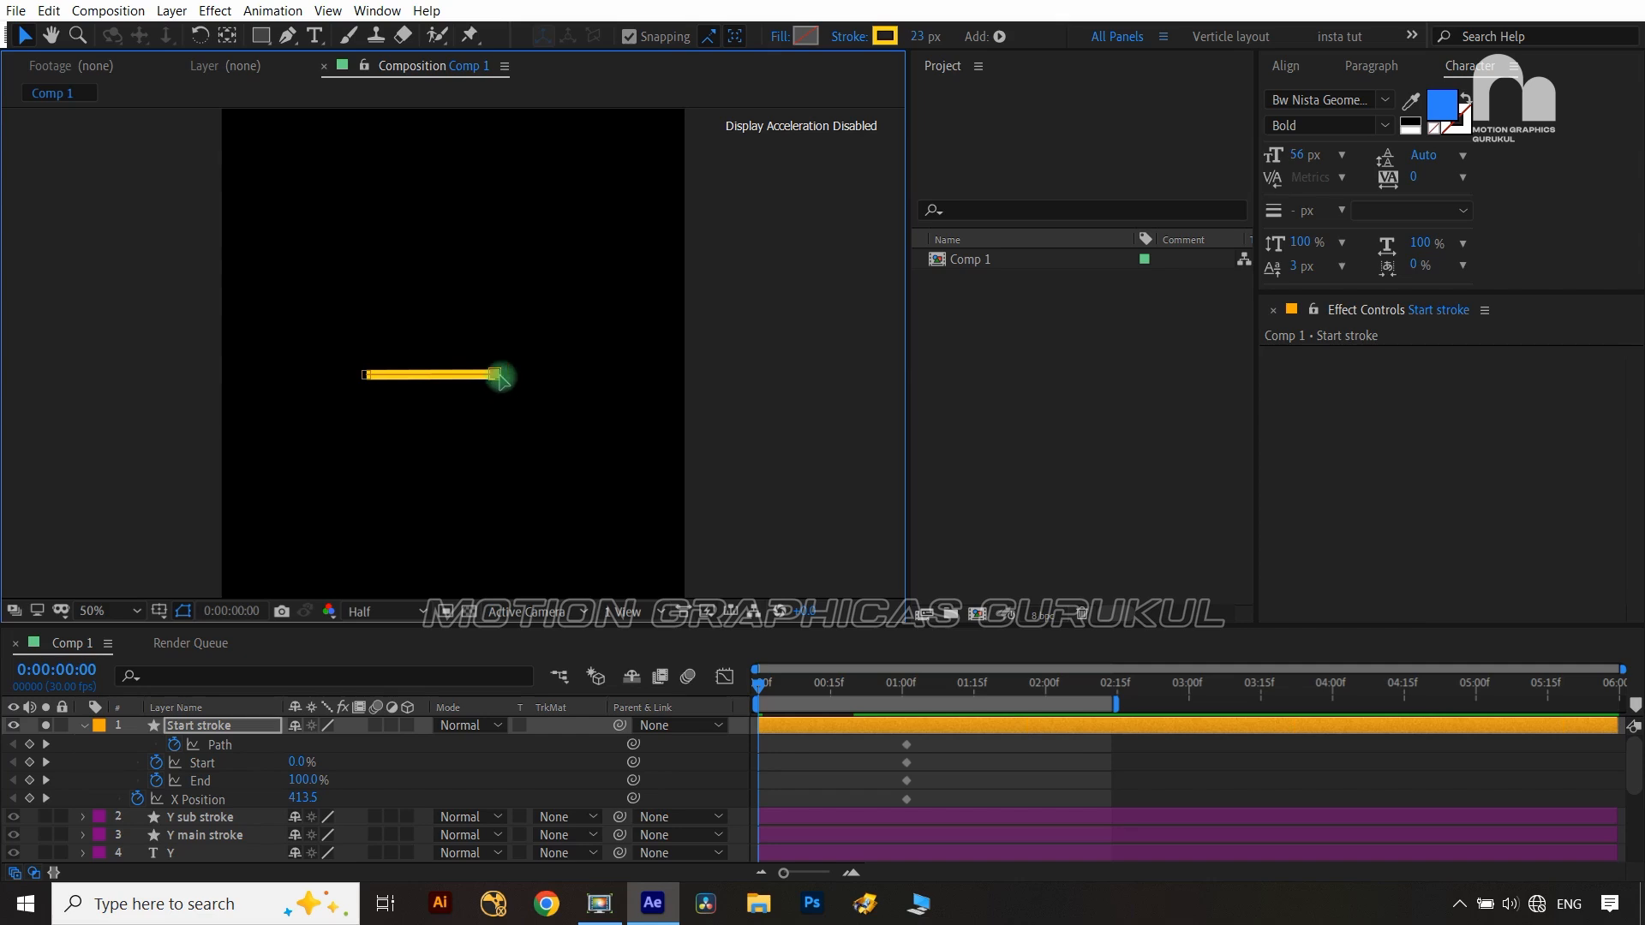
drag(500, 376, 696, 382)
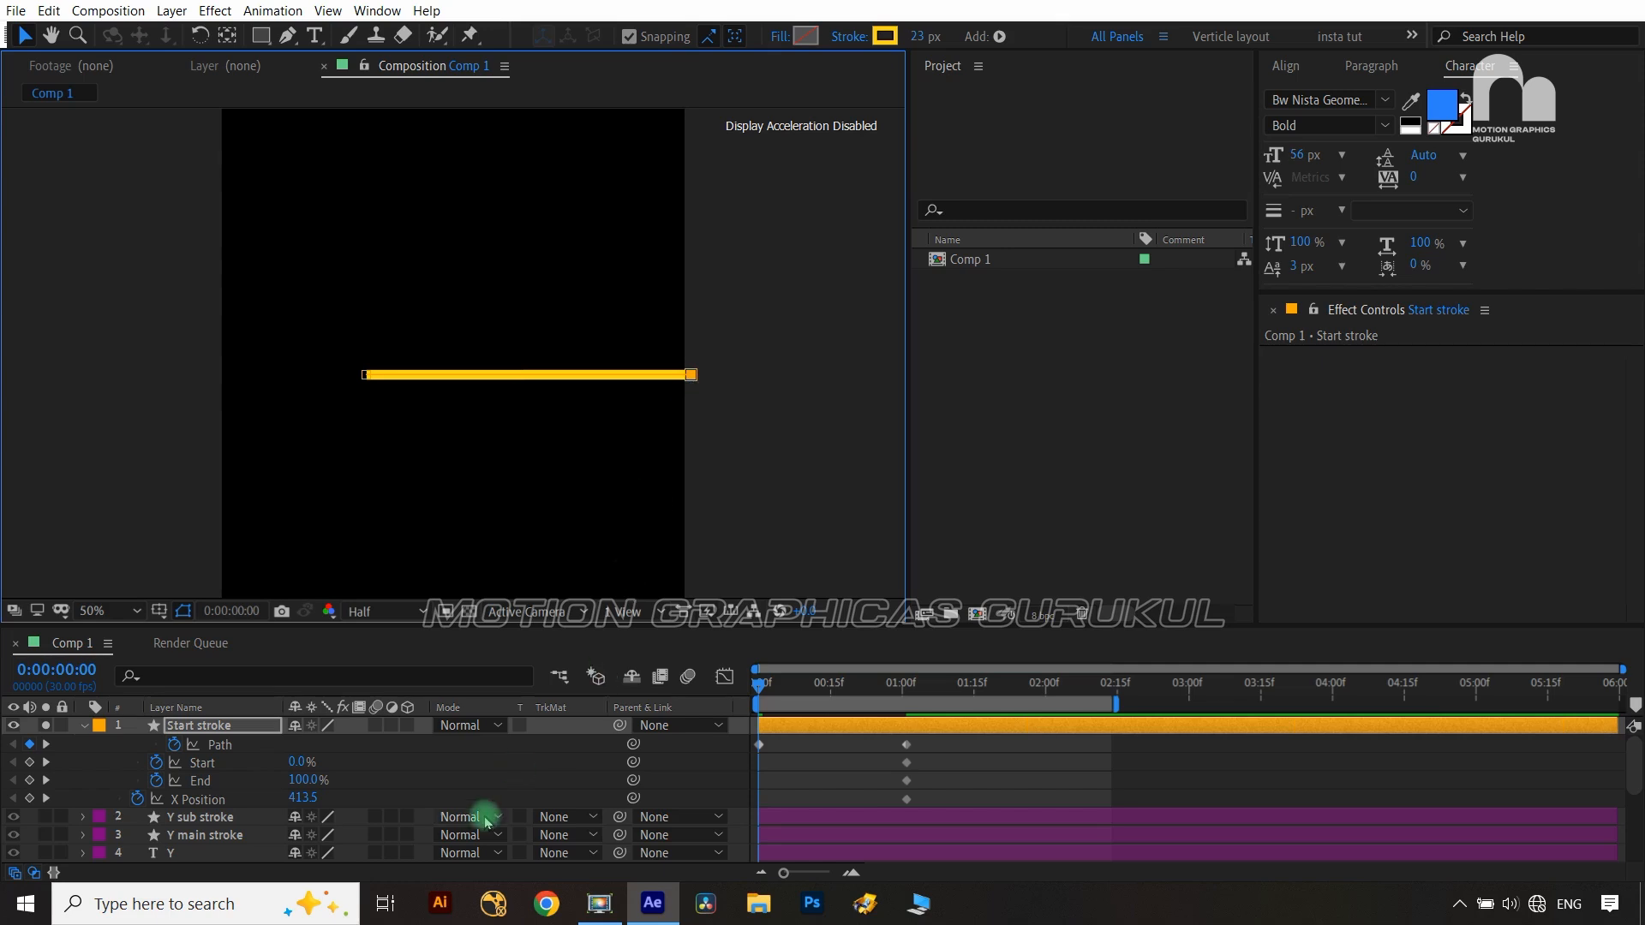
click(494, 770)
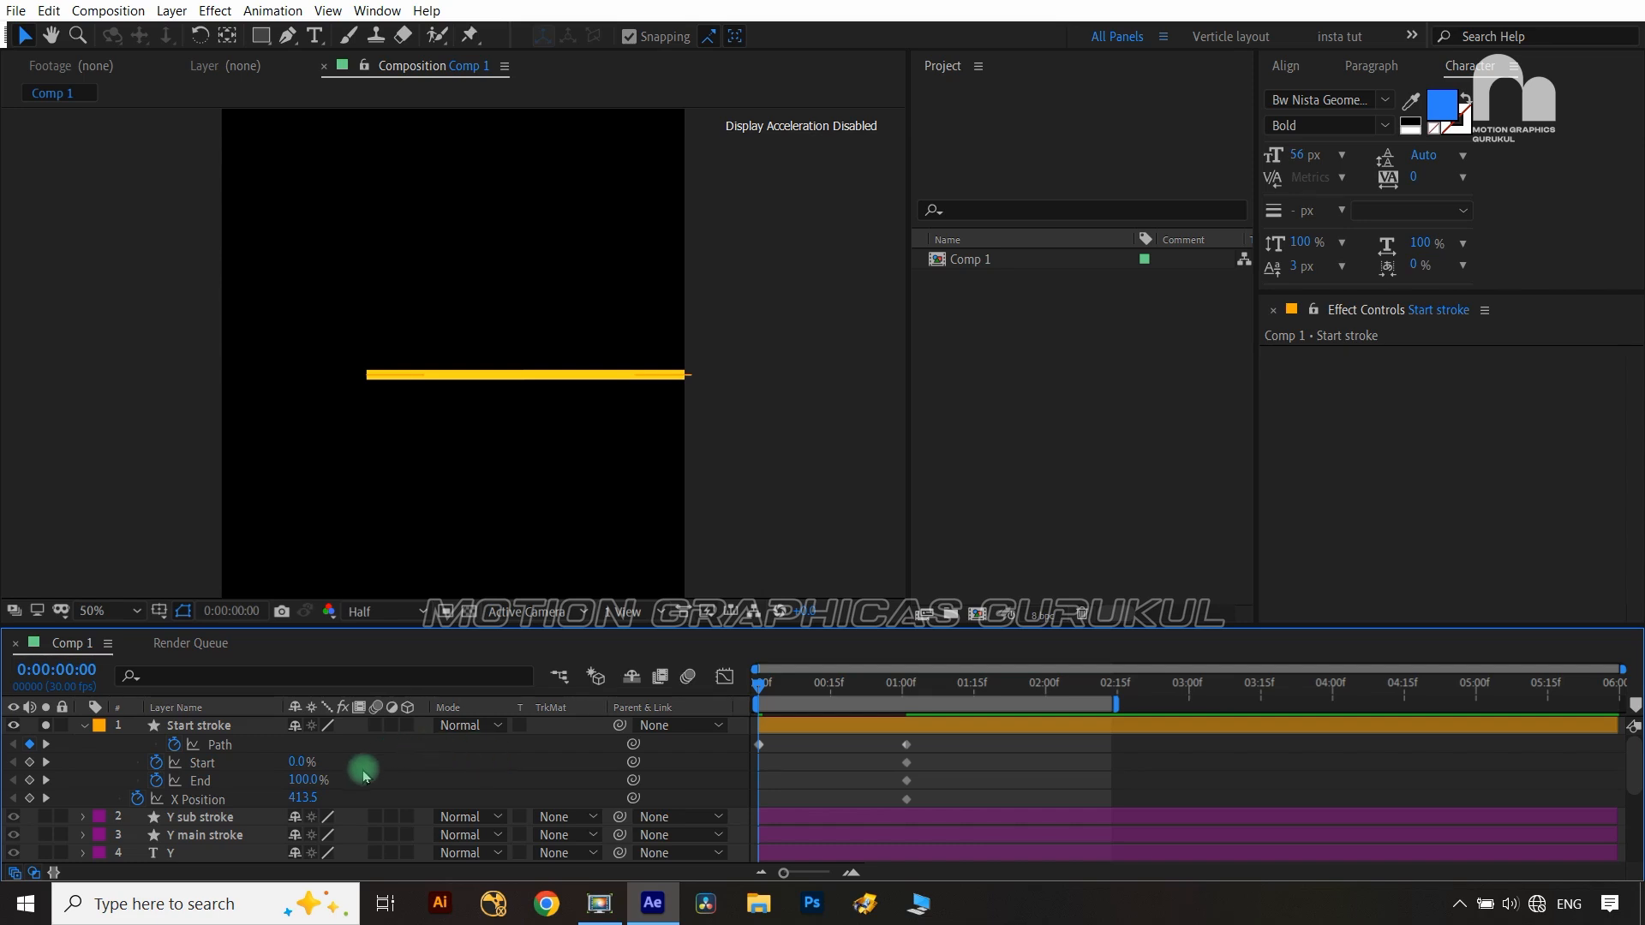
Undo a trial reduction of the Trim Paths End, and set the Start stroke's X Position to 1212.5 at 0:00:00:00
drag(294, 782, 273, 787)
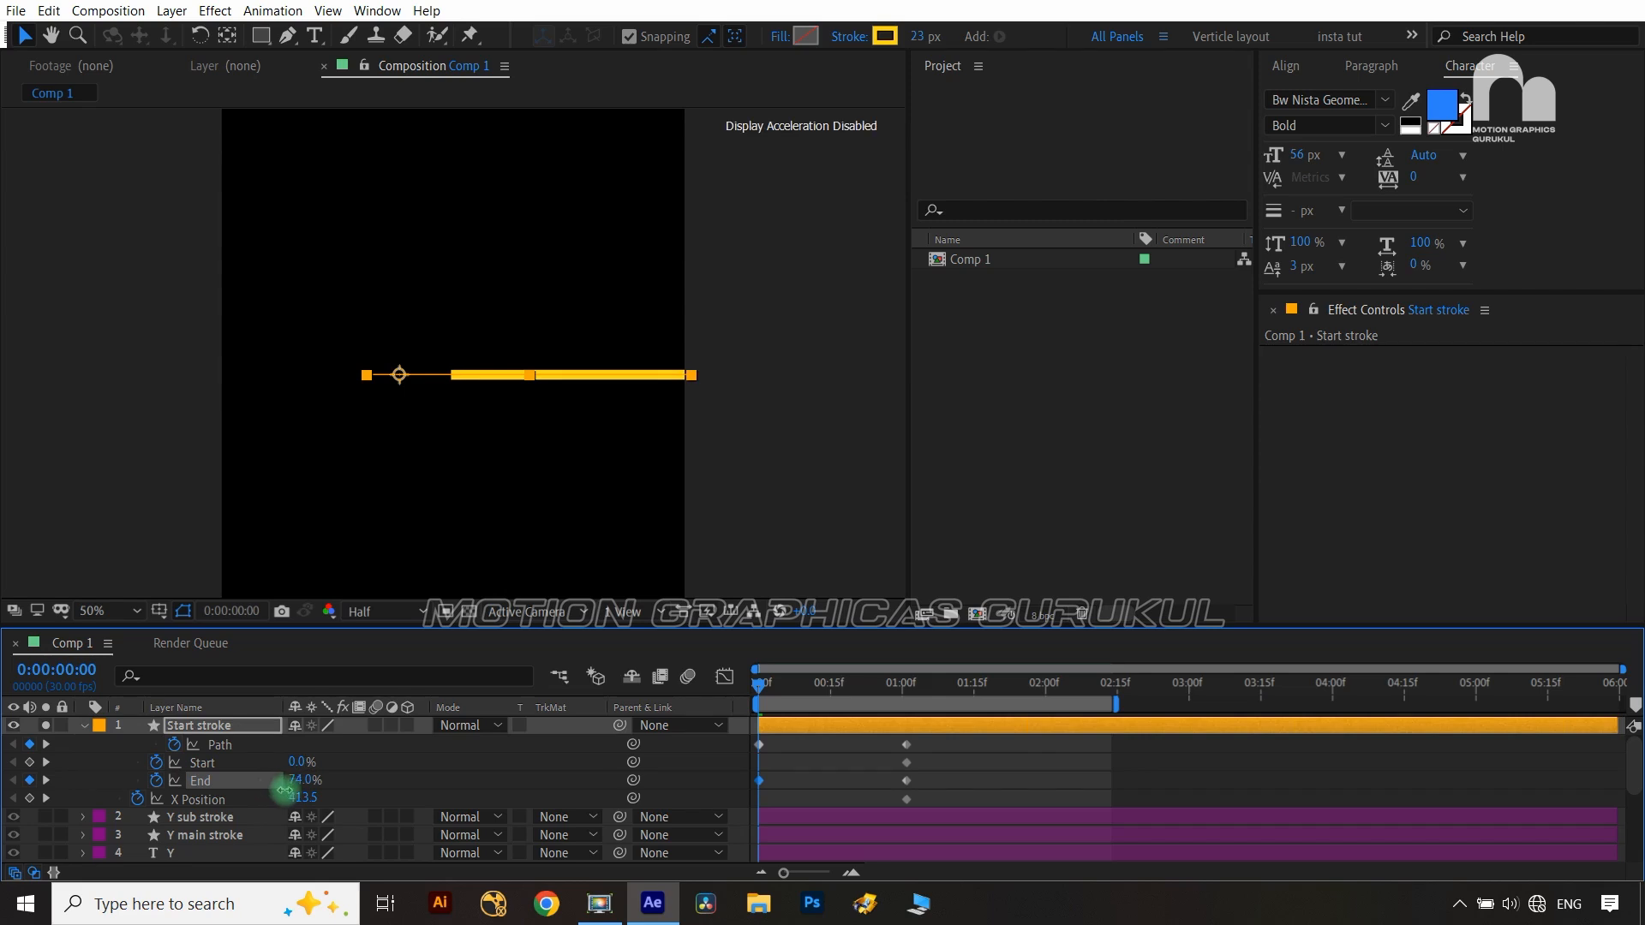
key(ctrl+z)
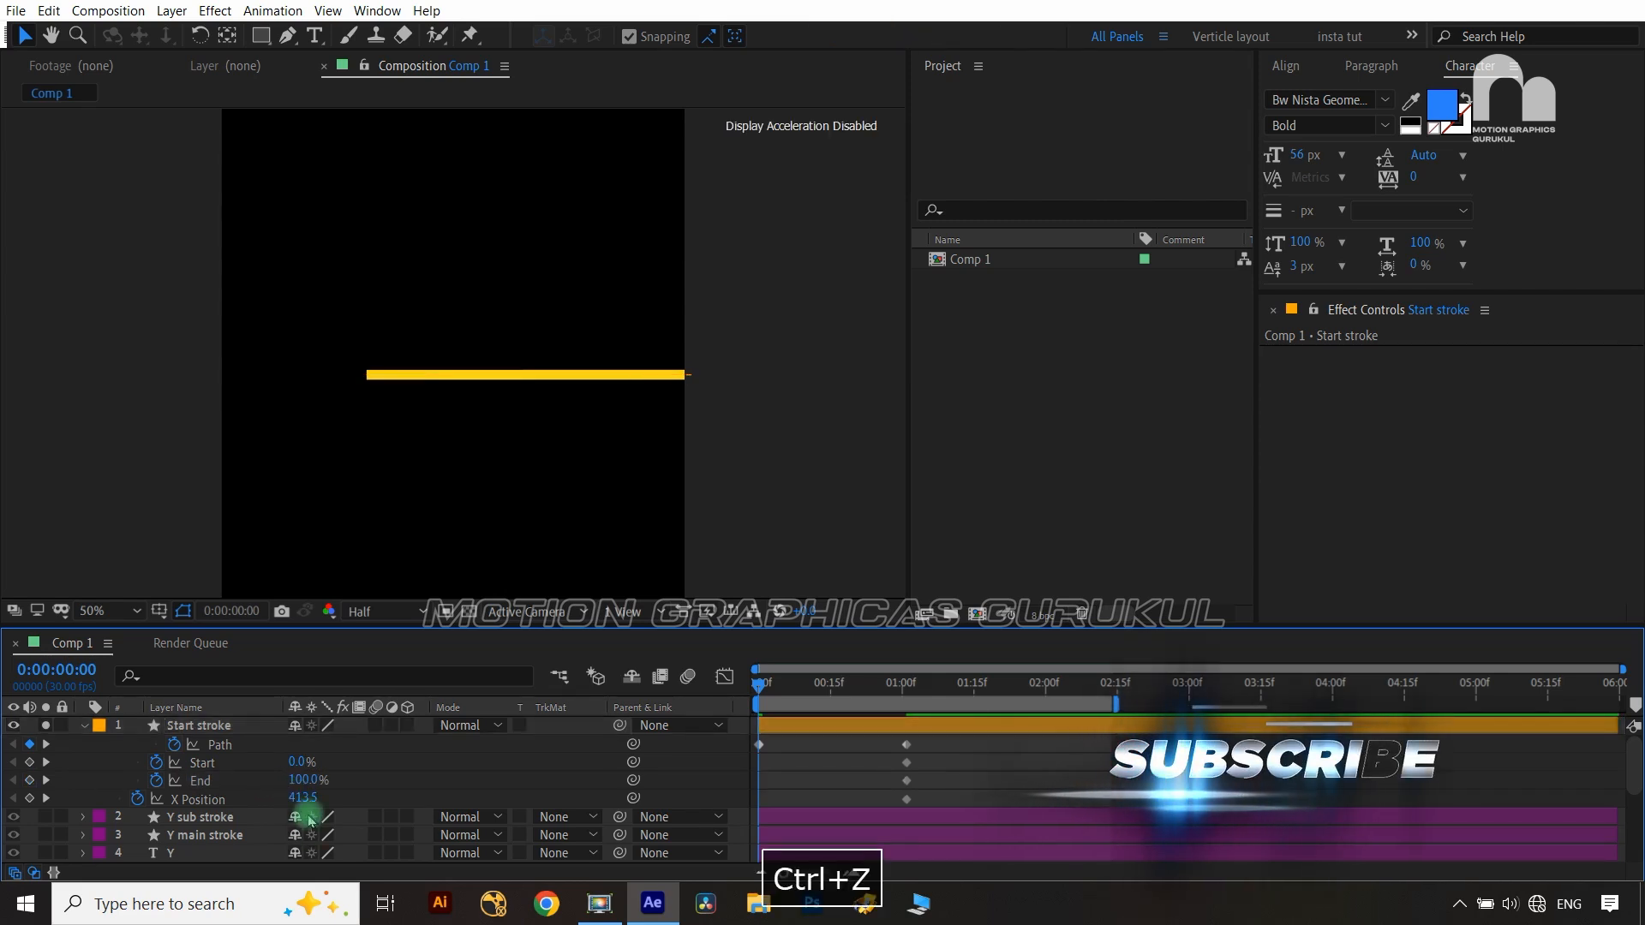
mouse_move(298, 798)
mouse_down()
mouse_move(778, 763)
mouse_move(697, 787)
mouse_up()
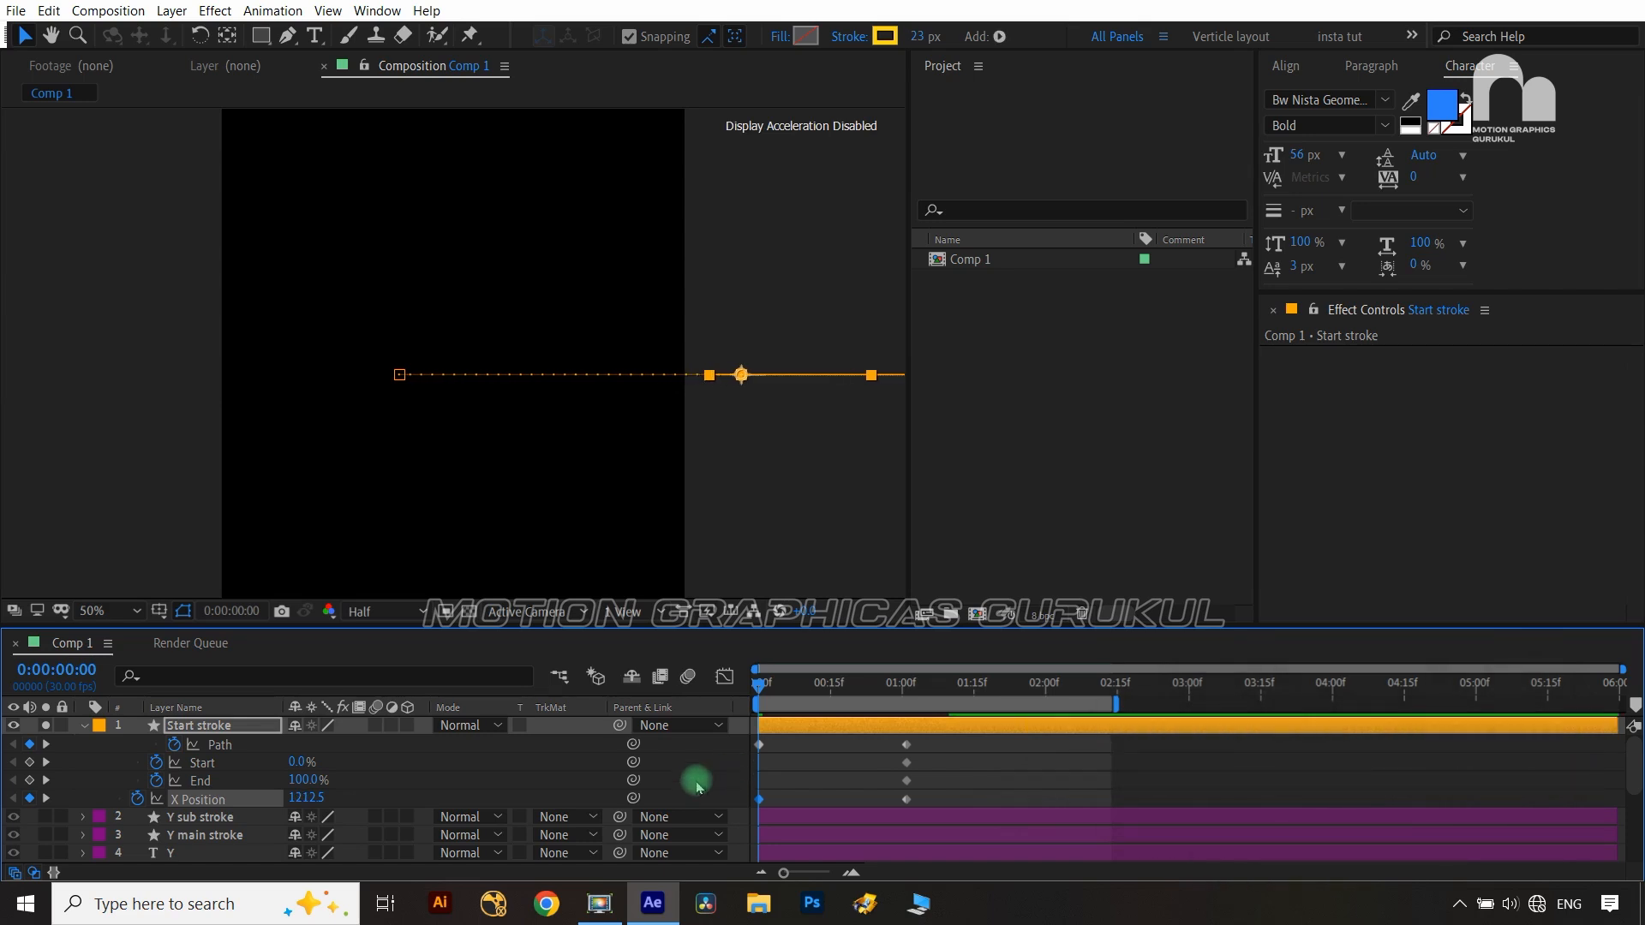
Move the Start stroke's second Path and X Position keyframes to 0:00:00:20
key(shift+Page_Down)
key(shift+Page_Down)
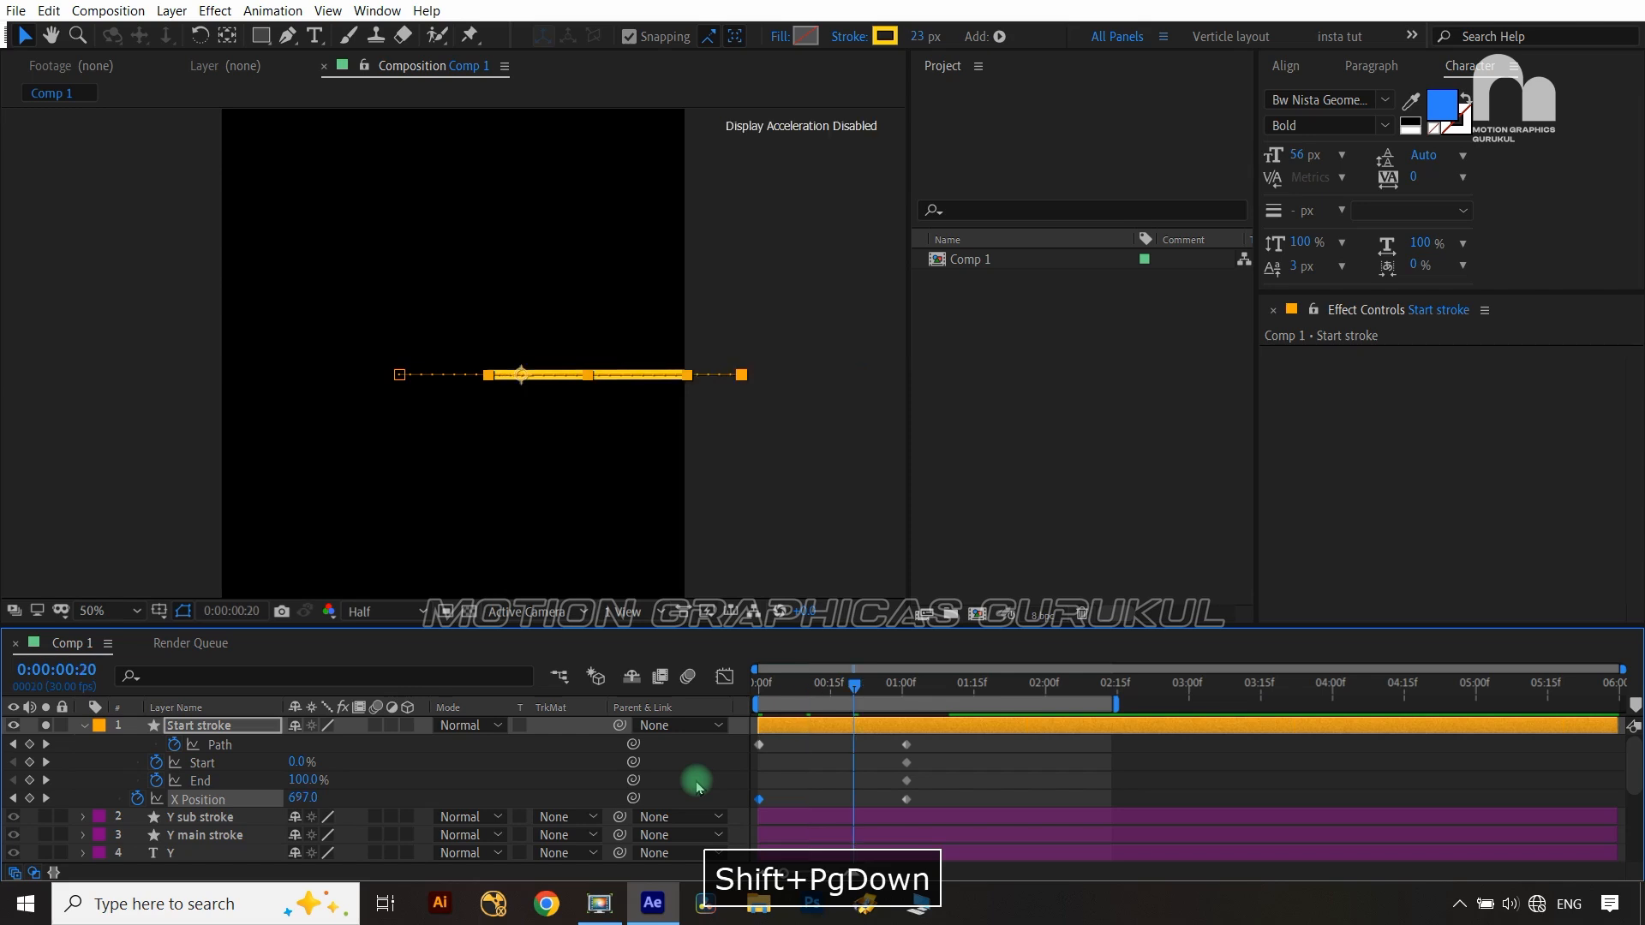
click(730, 763)
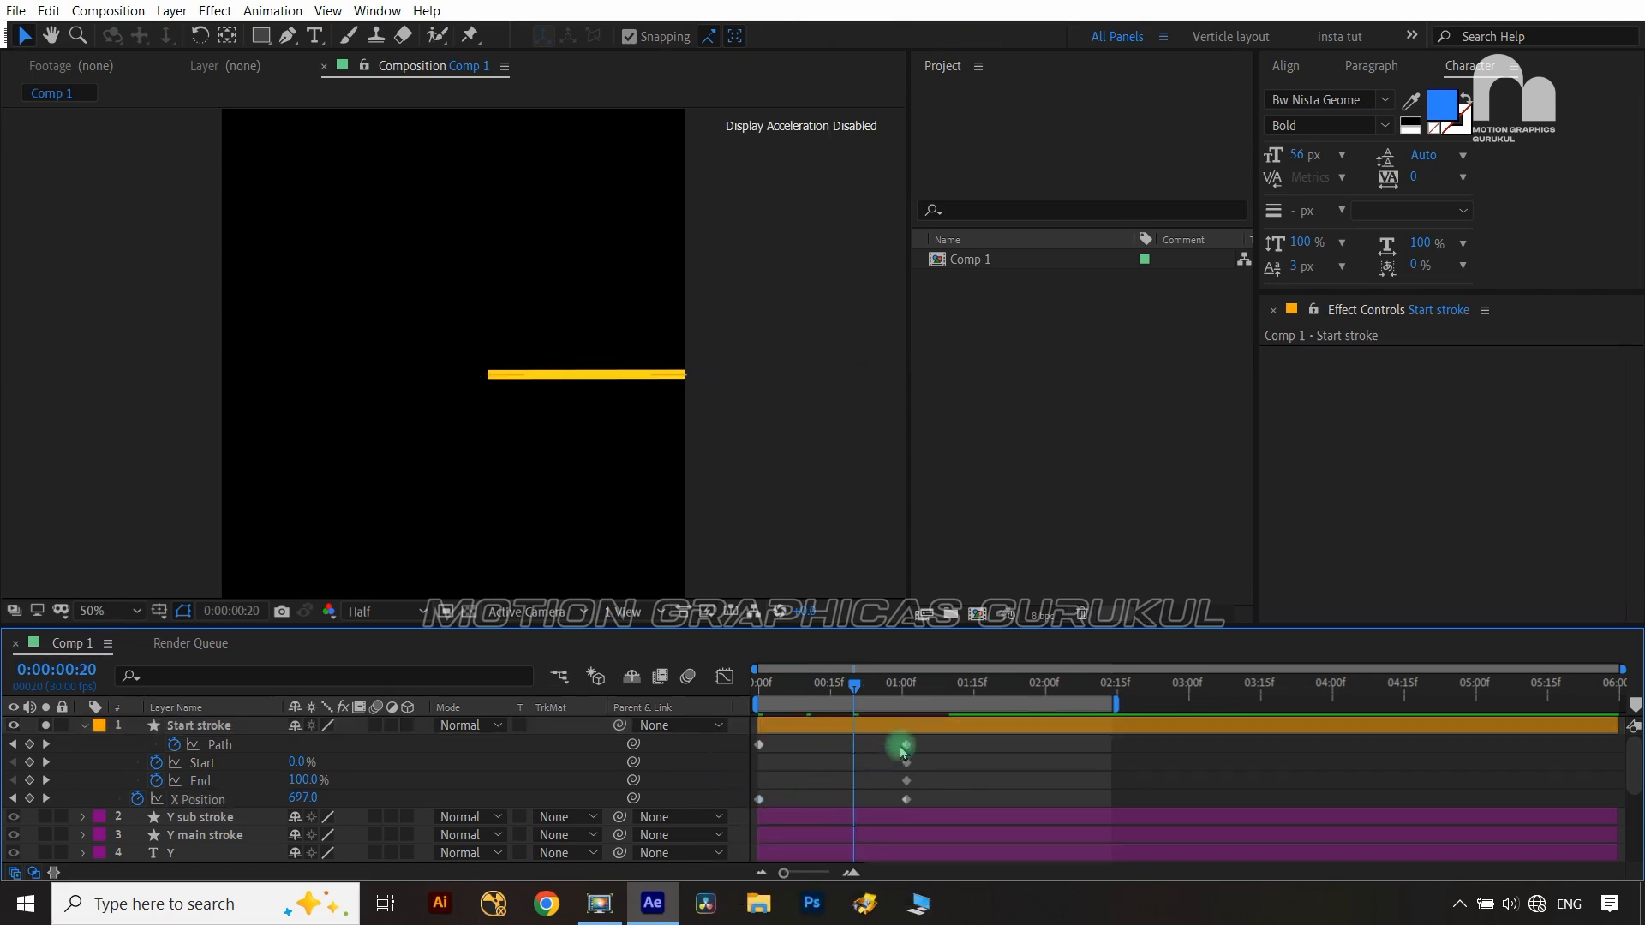
drag(907, 751, 853, 746)
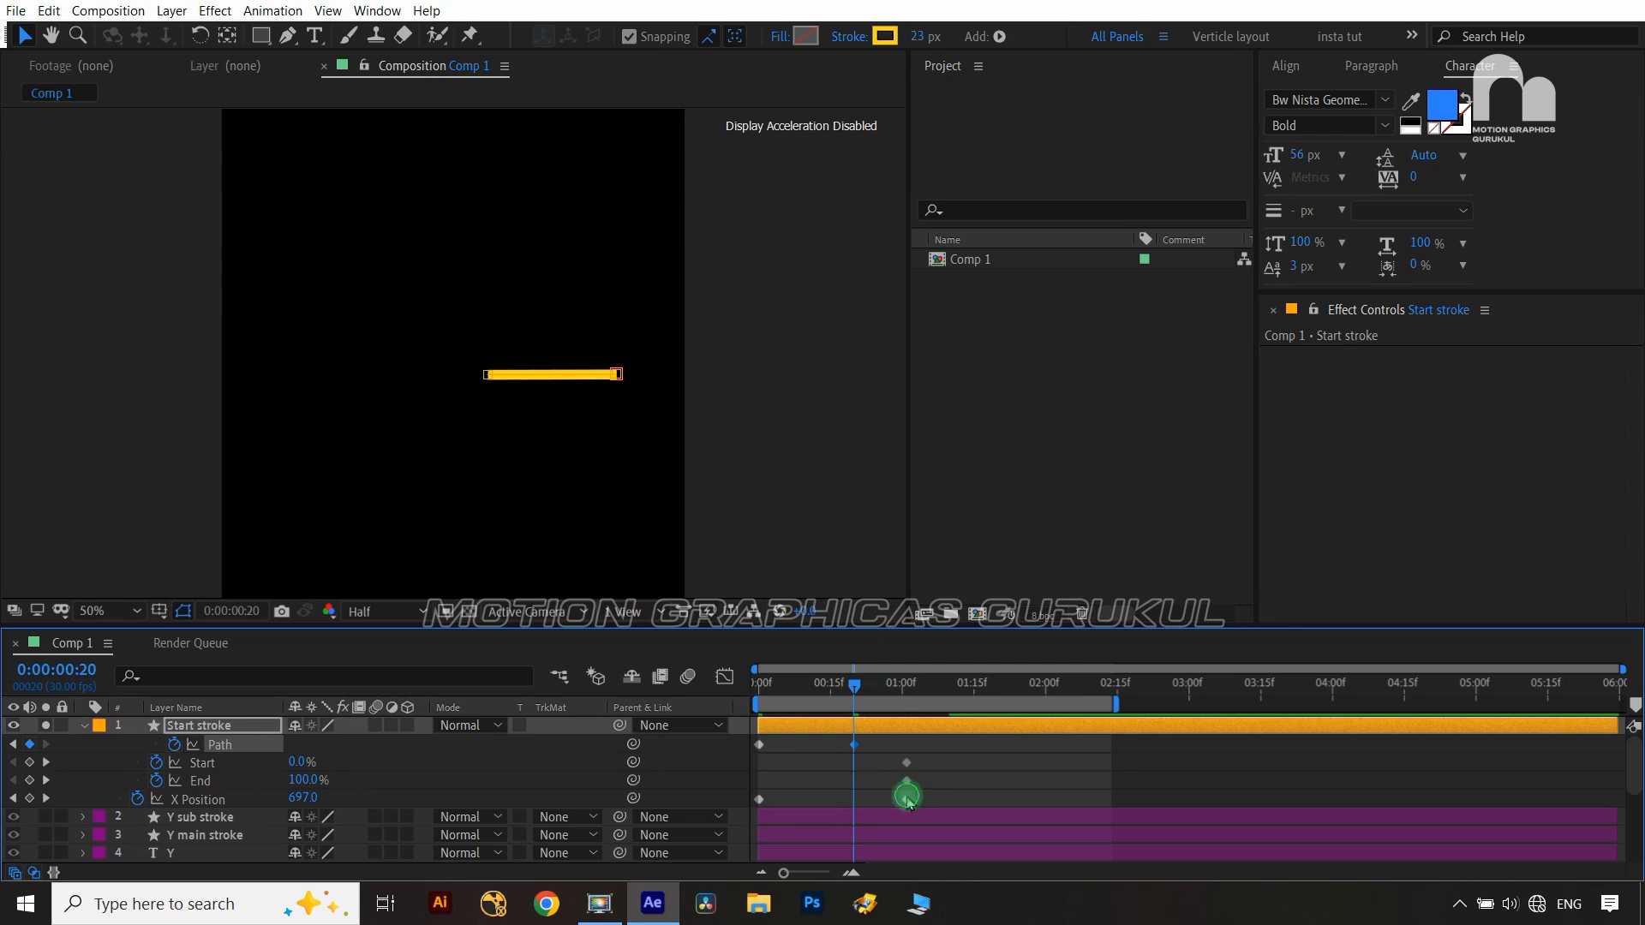
drag(908, 800, 855, 800)
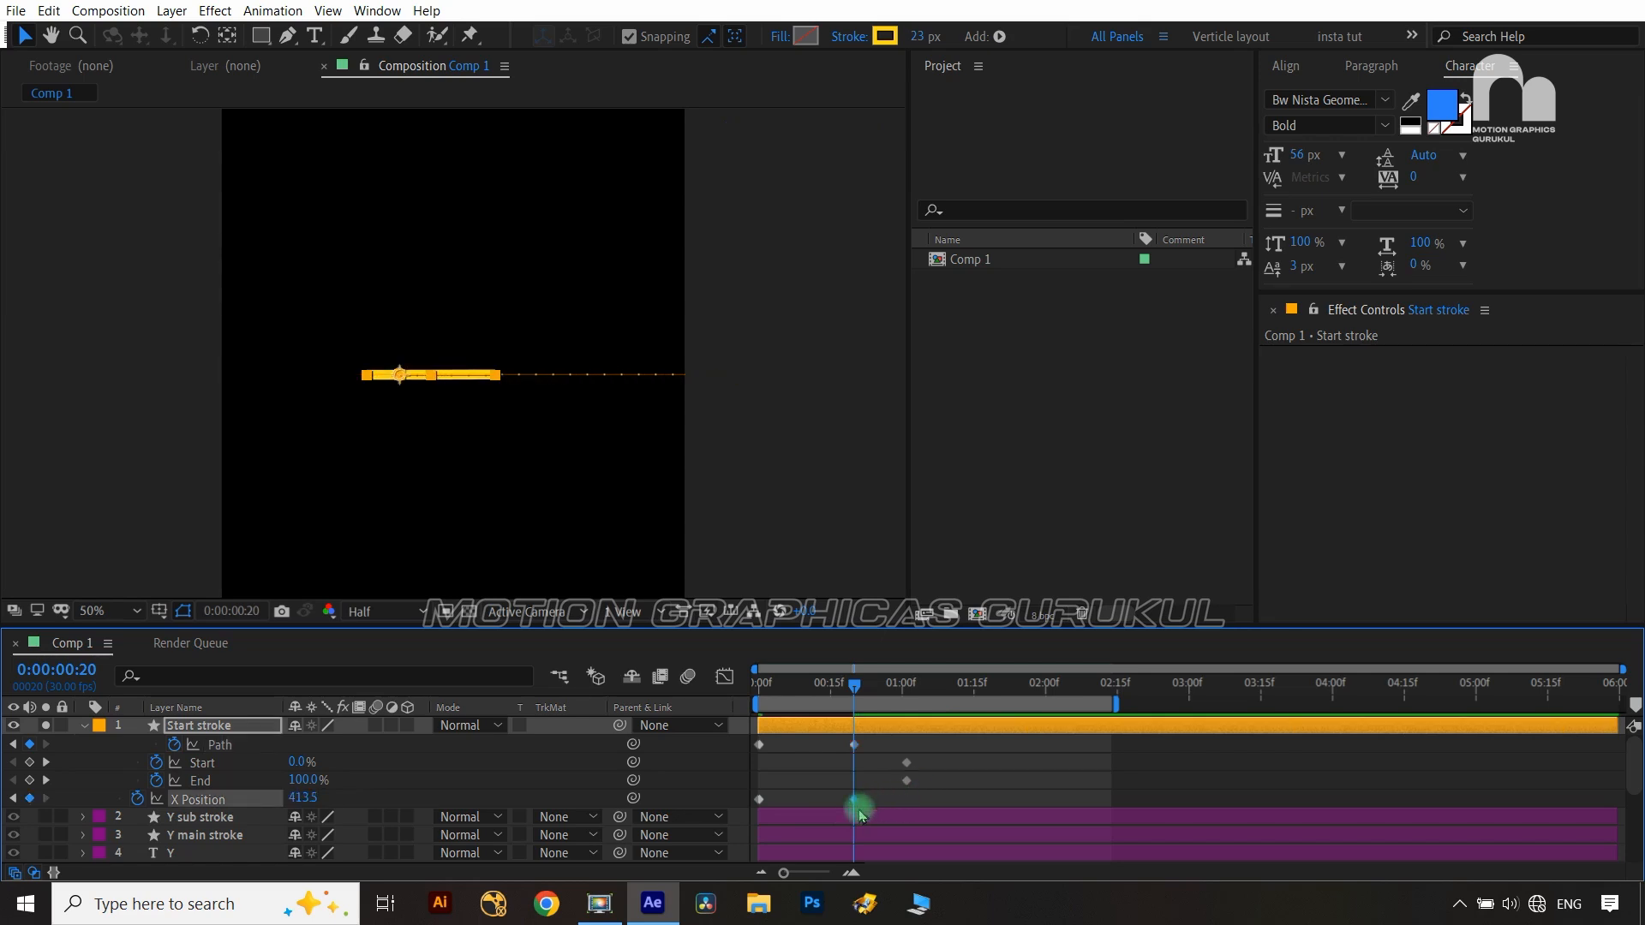
click(684, 769)
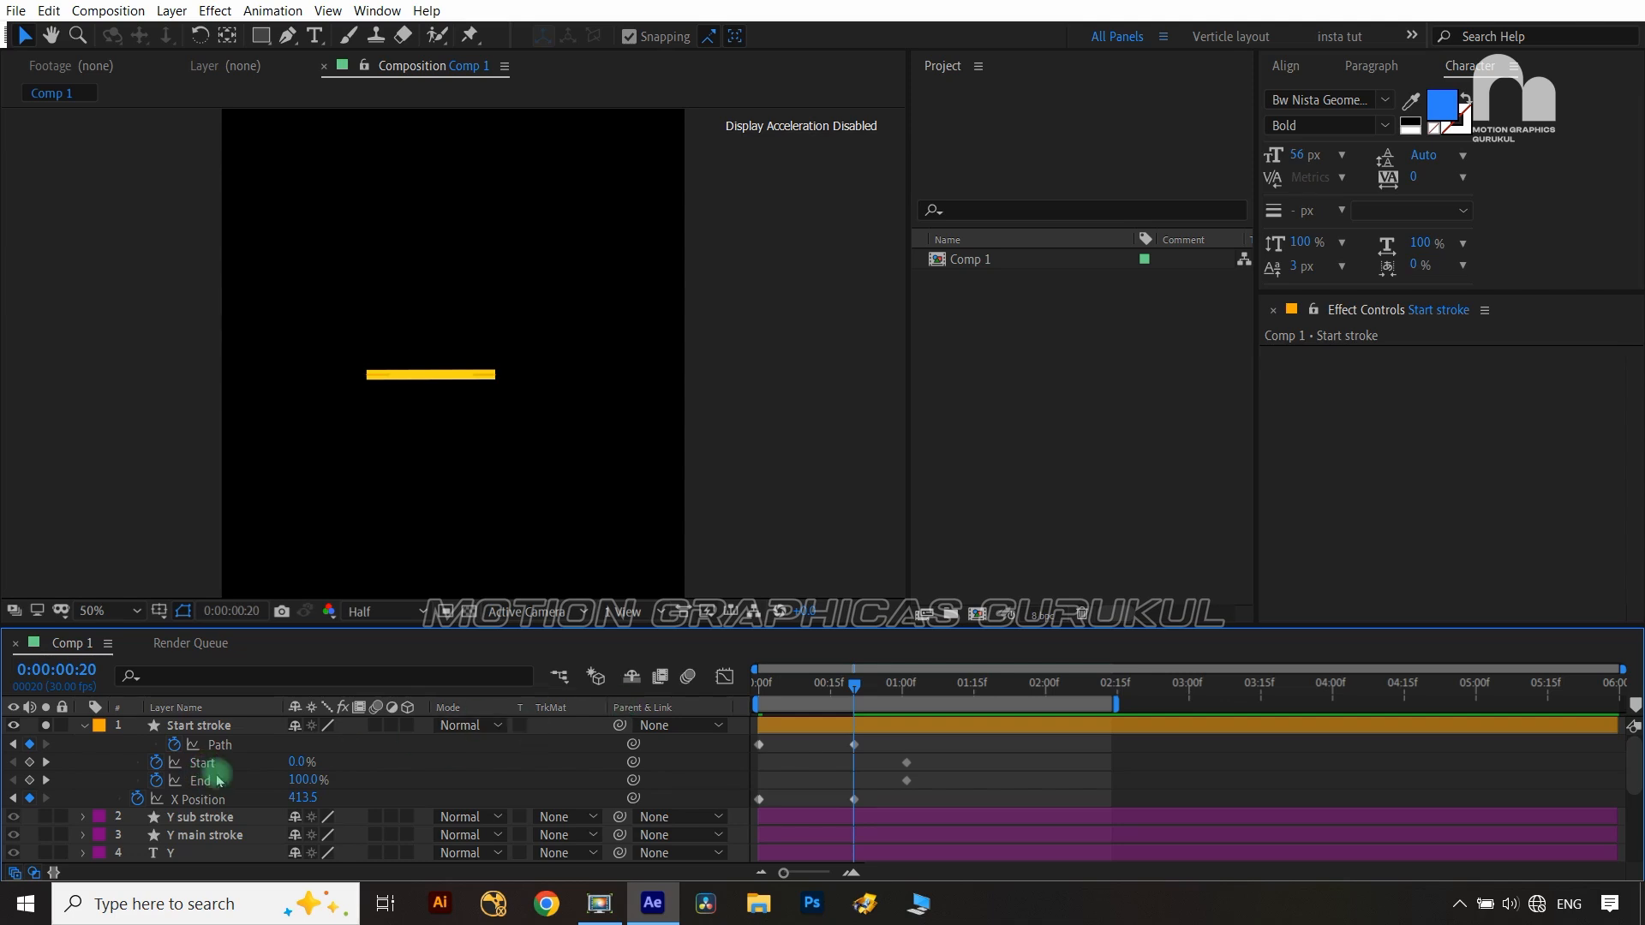
Add a 0% keyframe for the Trim Paths Start and place it at 0:00:00:10
mouse_move(294, 762)
mouse_down()
mouse_move(333, 758)
mouse_move(274, 763)
mouse_up()
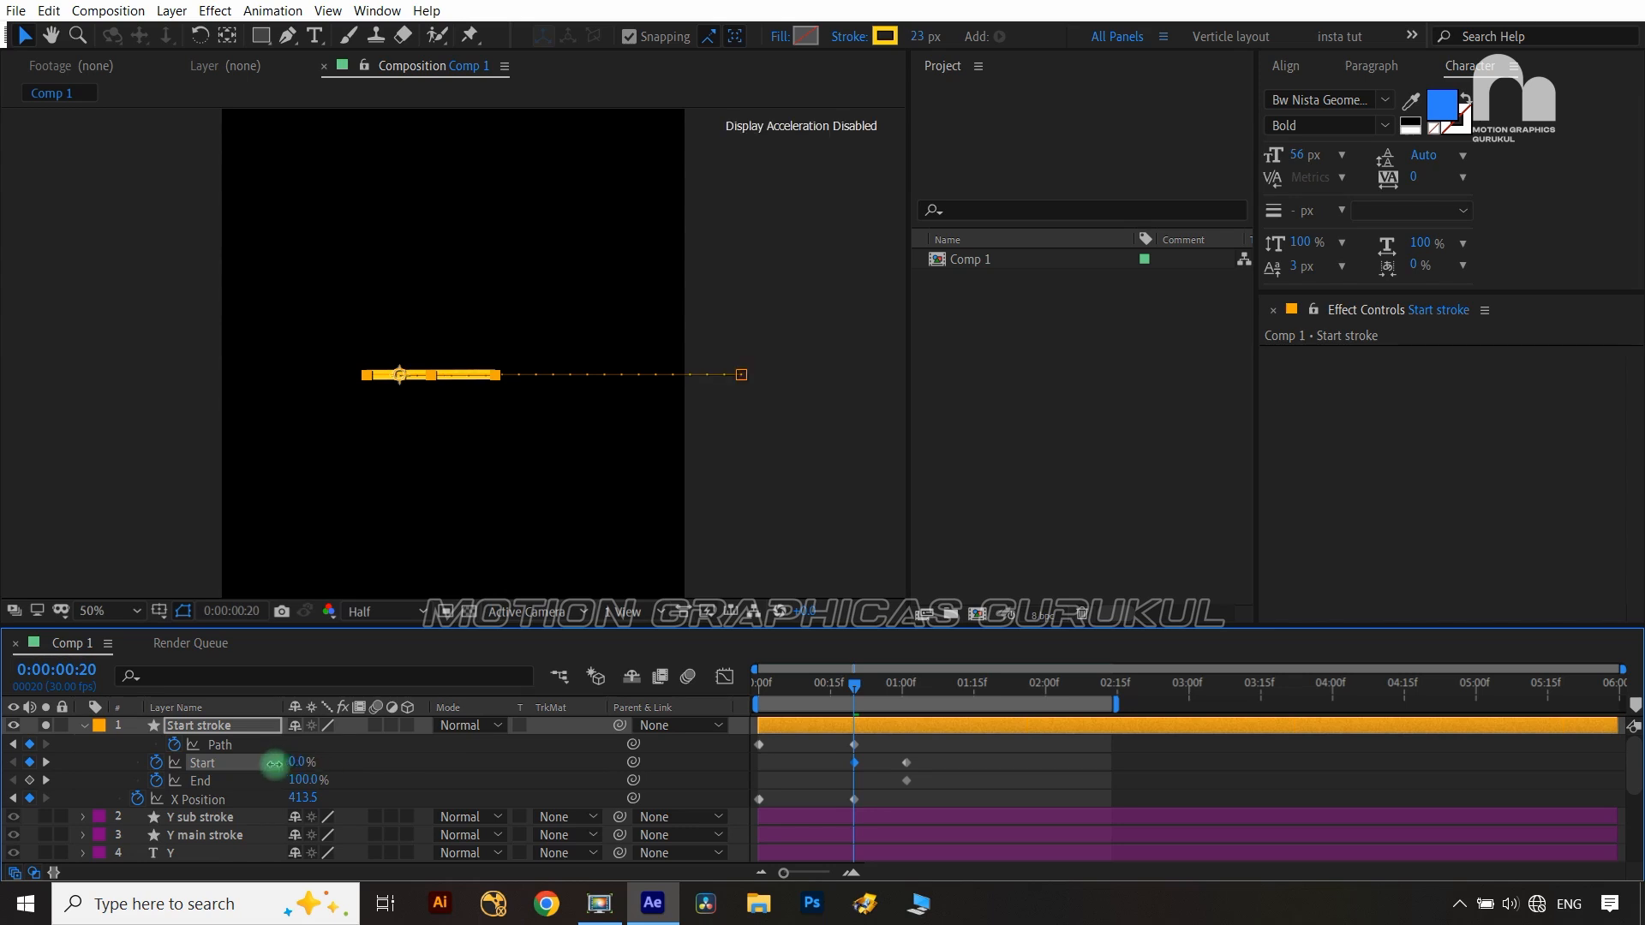
click(477, 776)
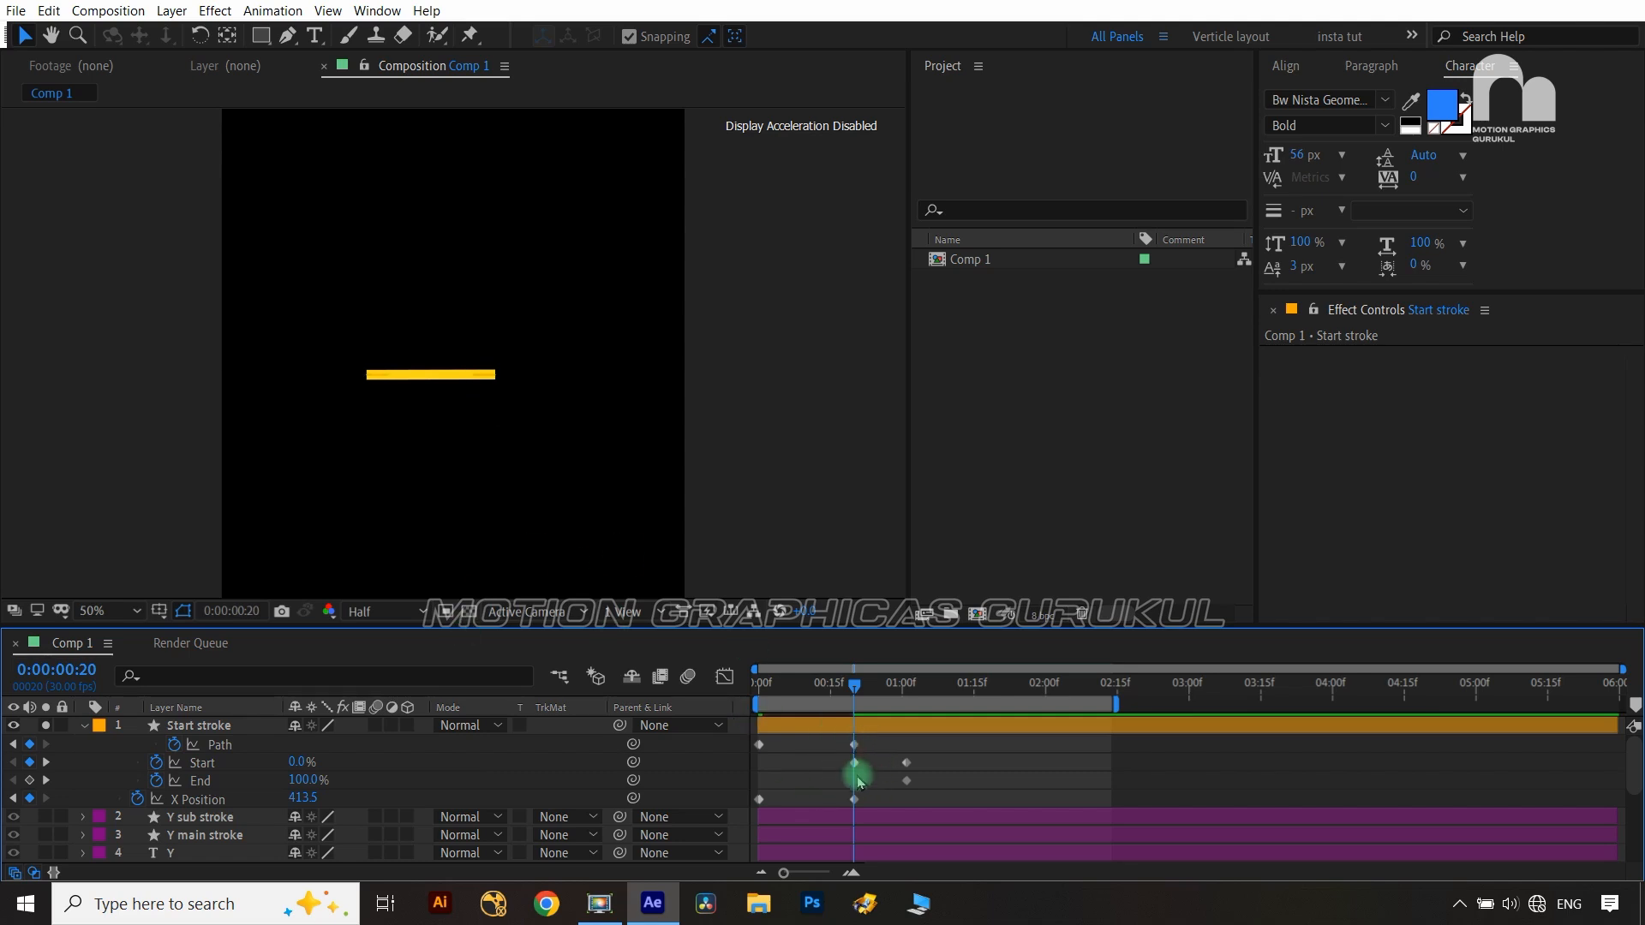
drag(855, 683, 772, 694)
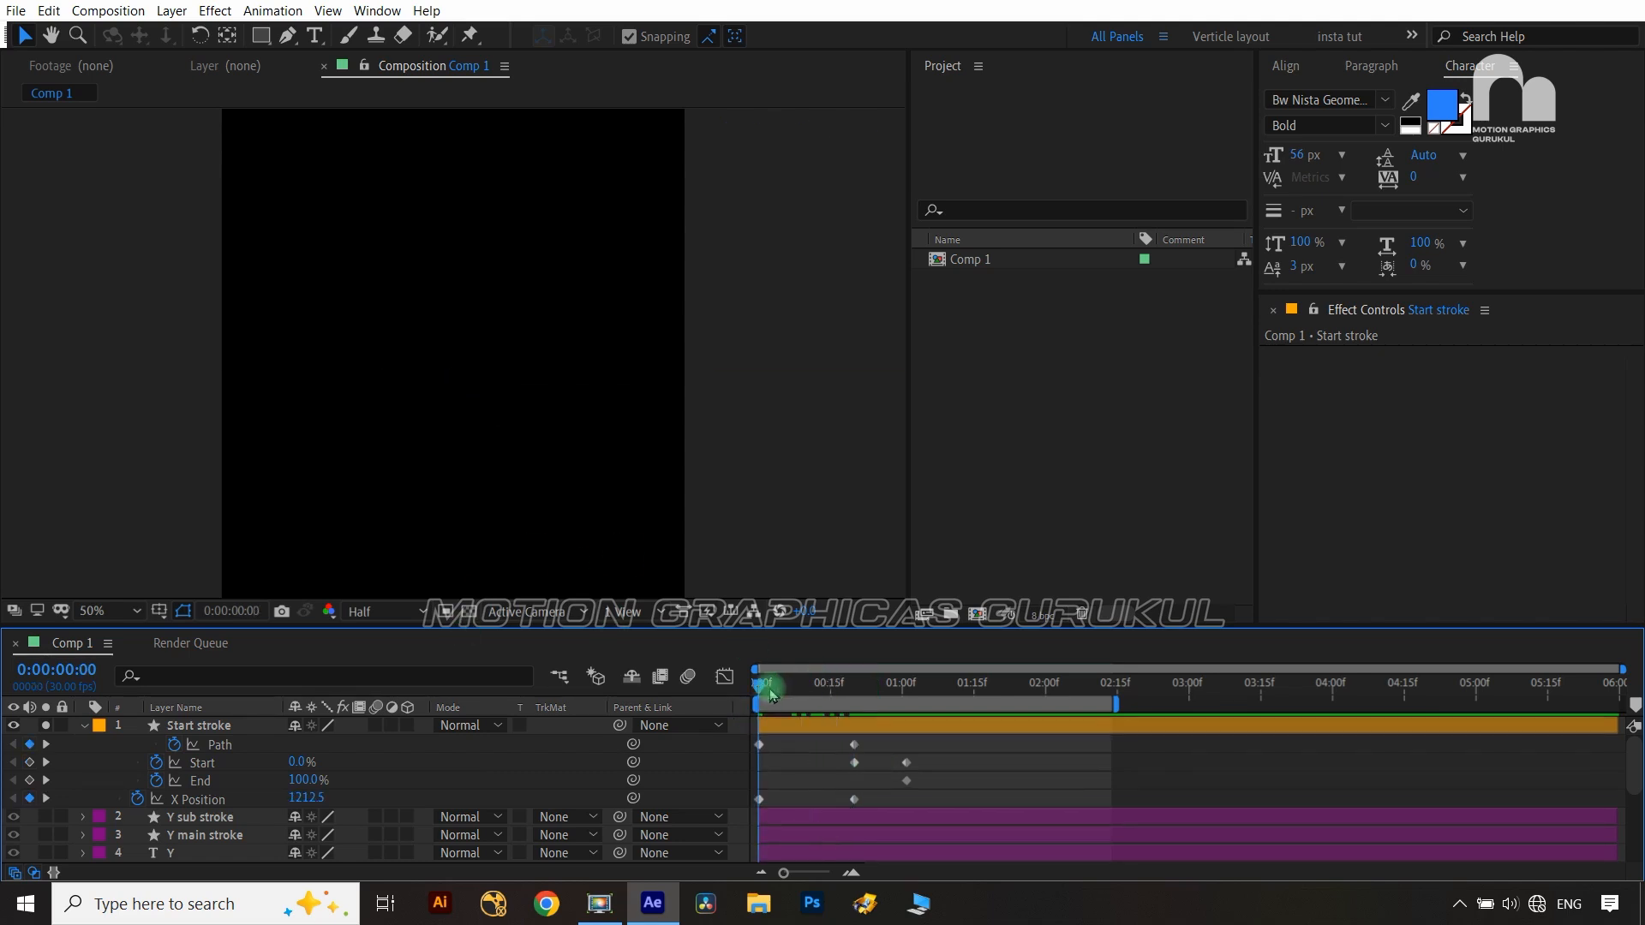
key(shift+Page_Down)
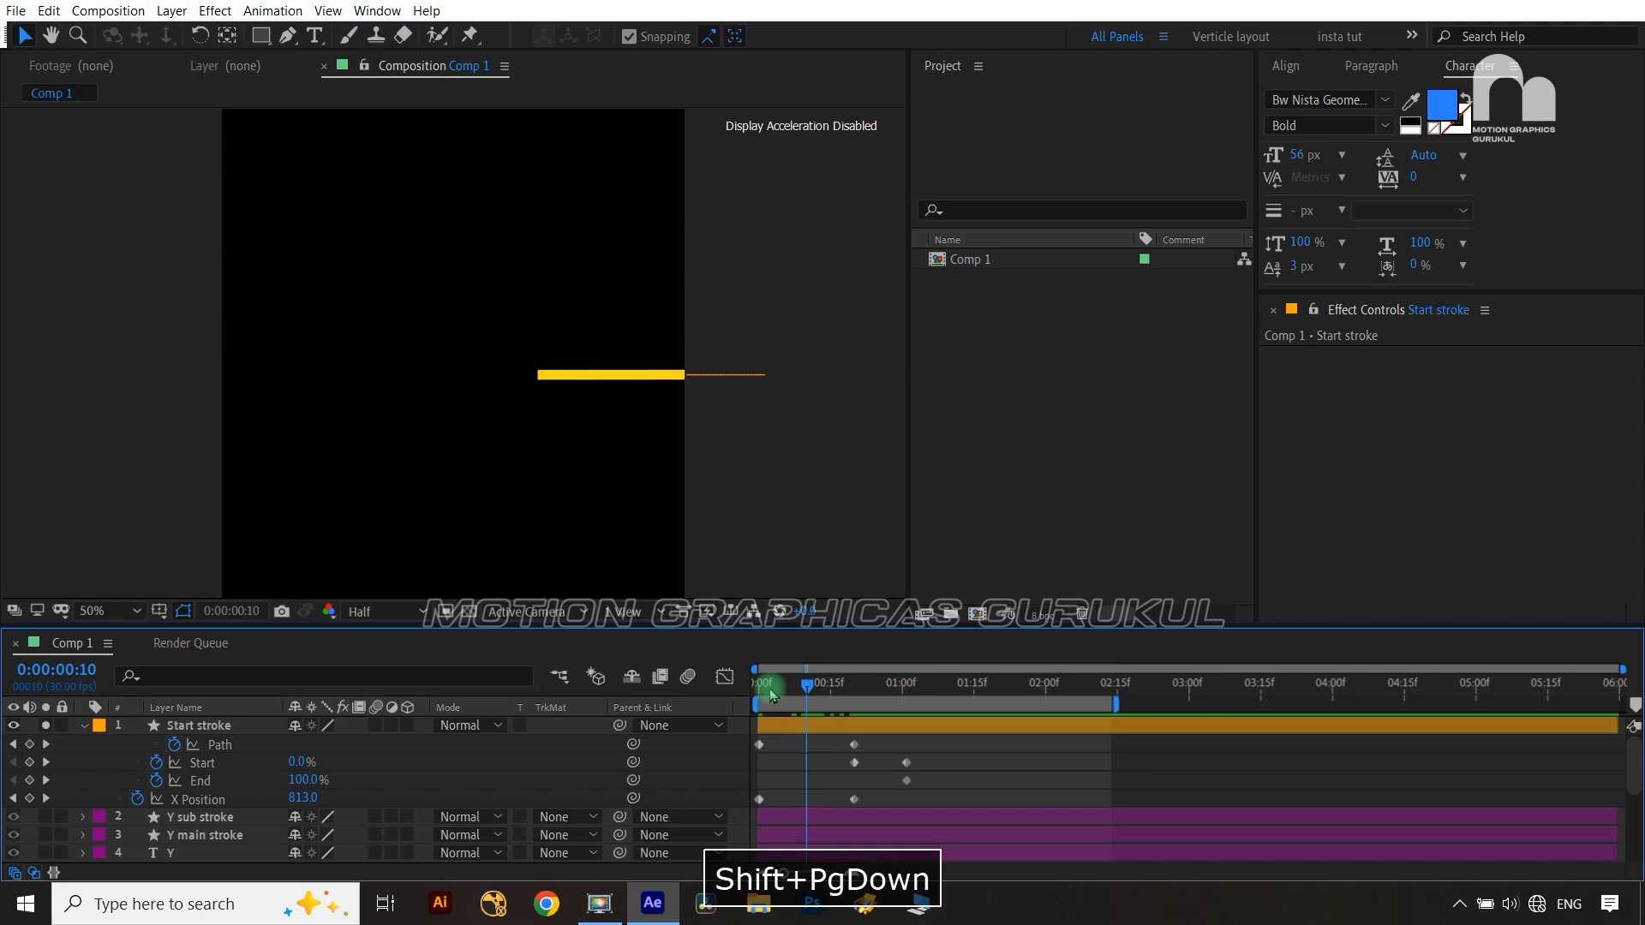
drag(854, 762, 815, 771)
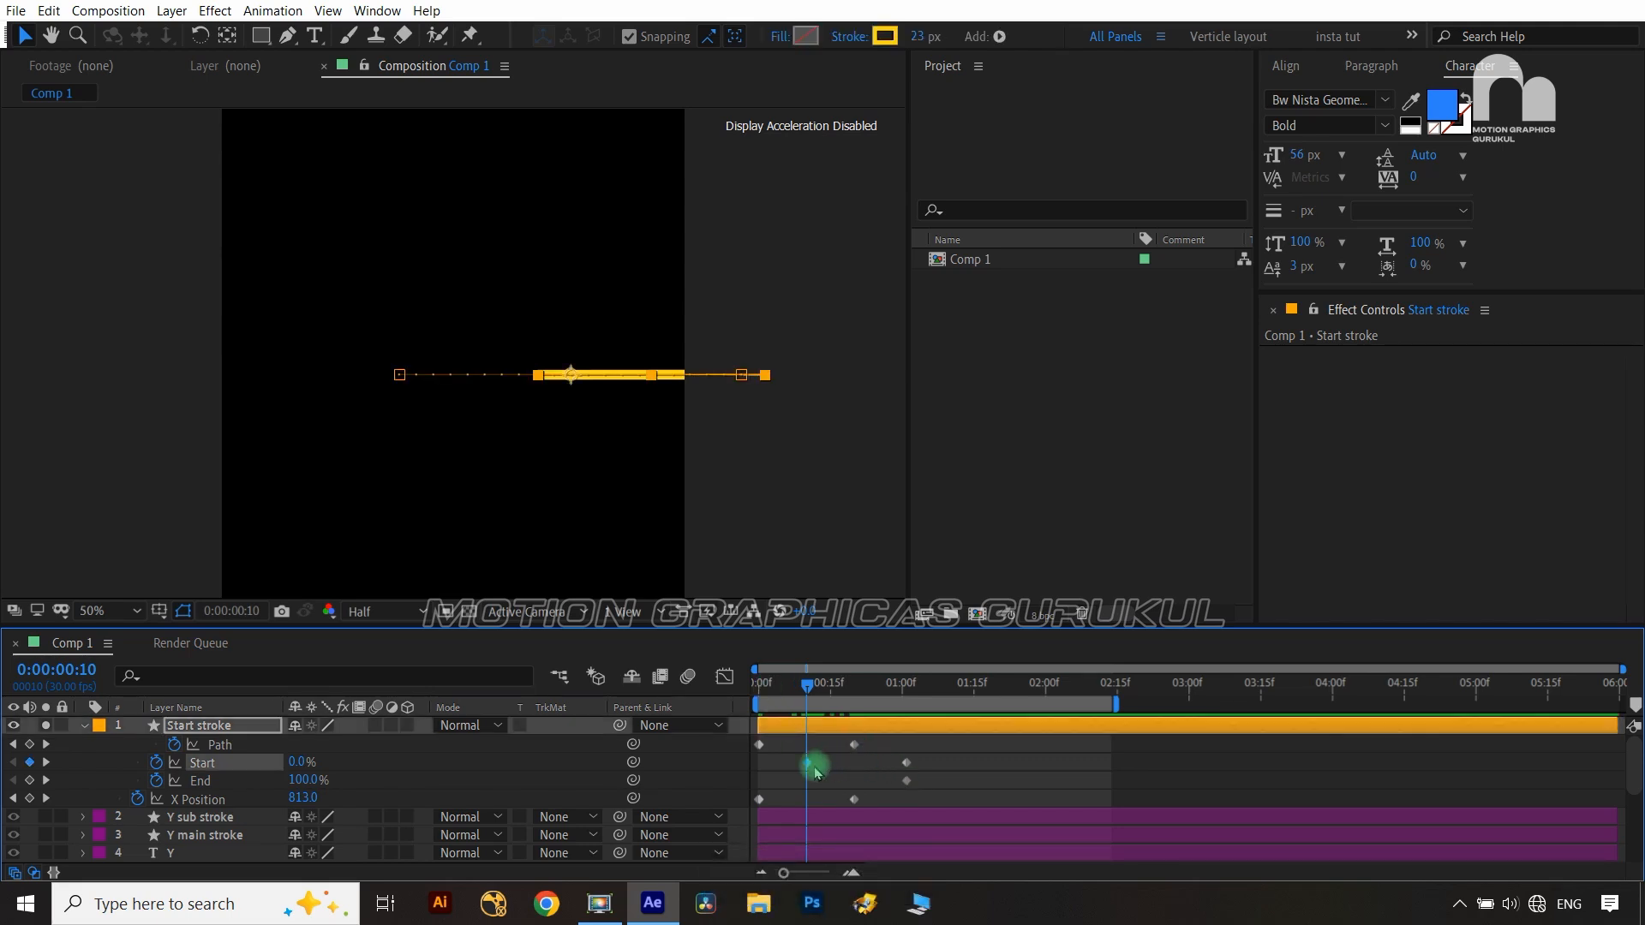
Move the last Trim Paths Start keyframe to 0:00:01:00 and set its value to 74%
key(shift+Page_Down)
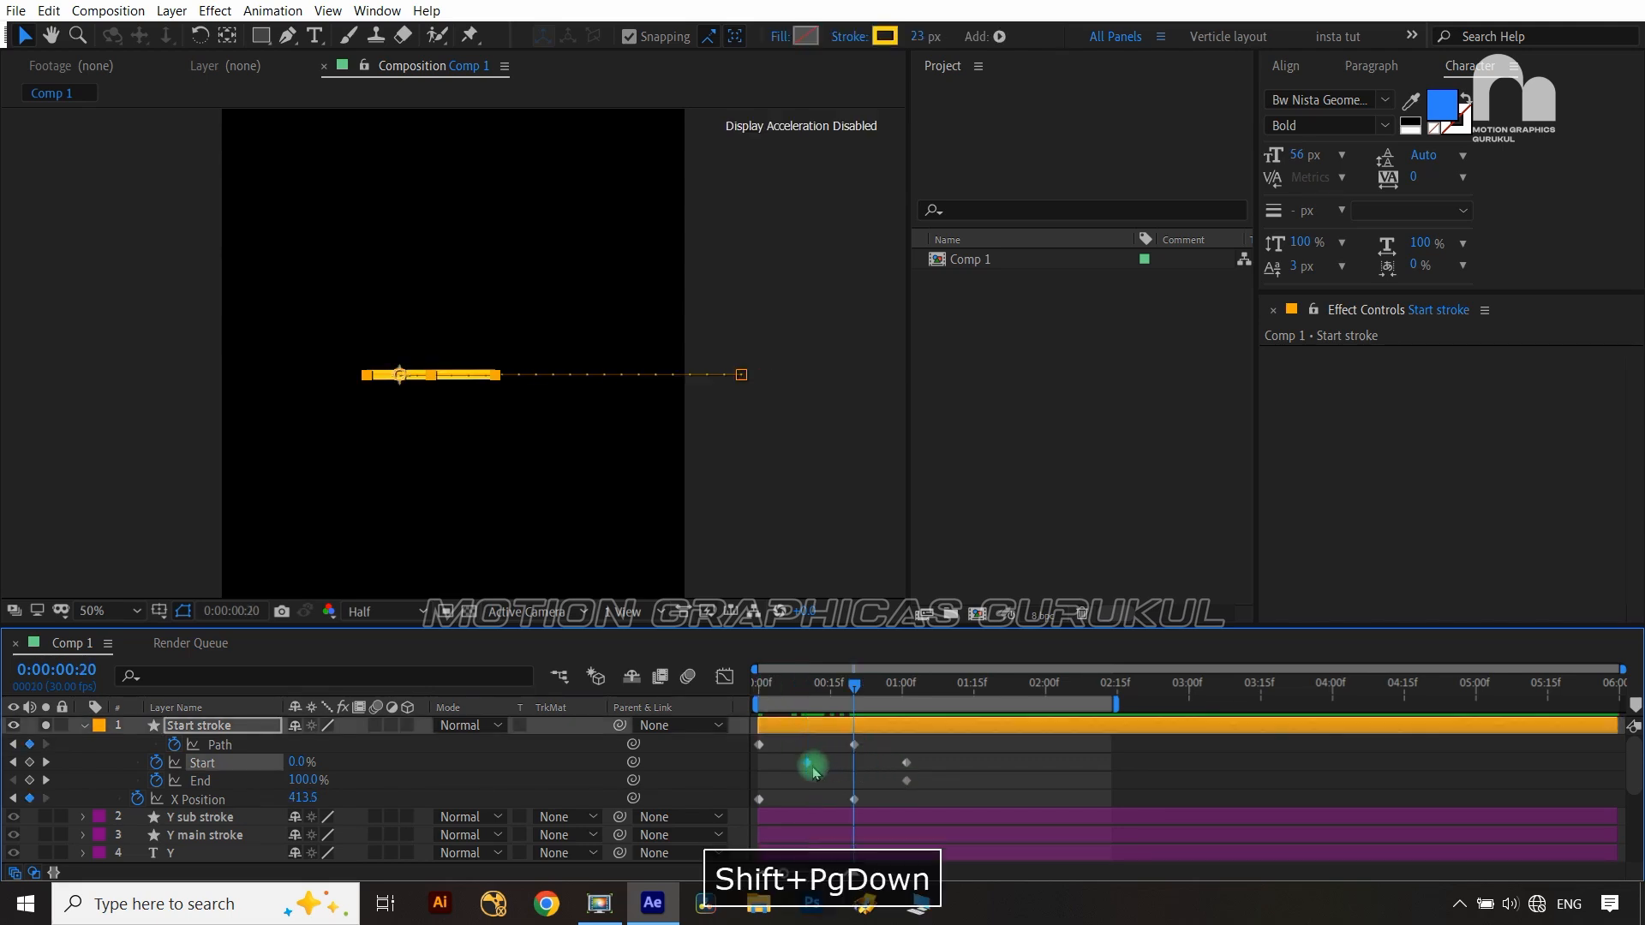
click(903, 763)
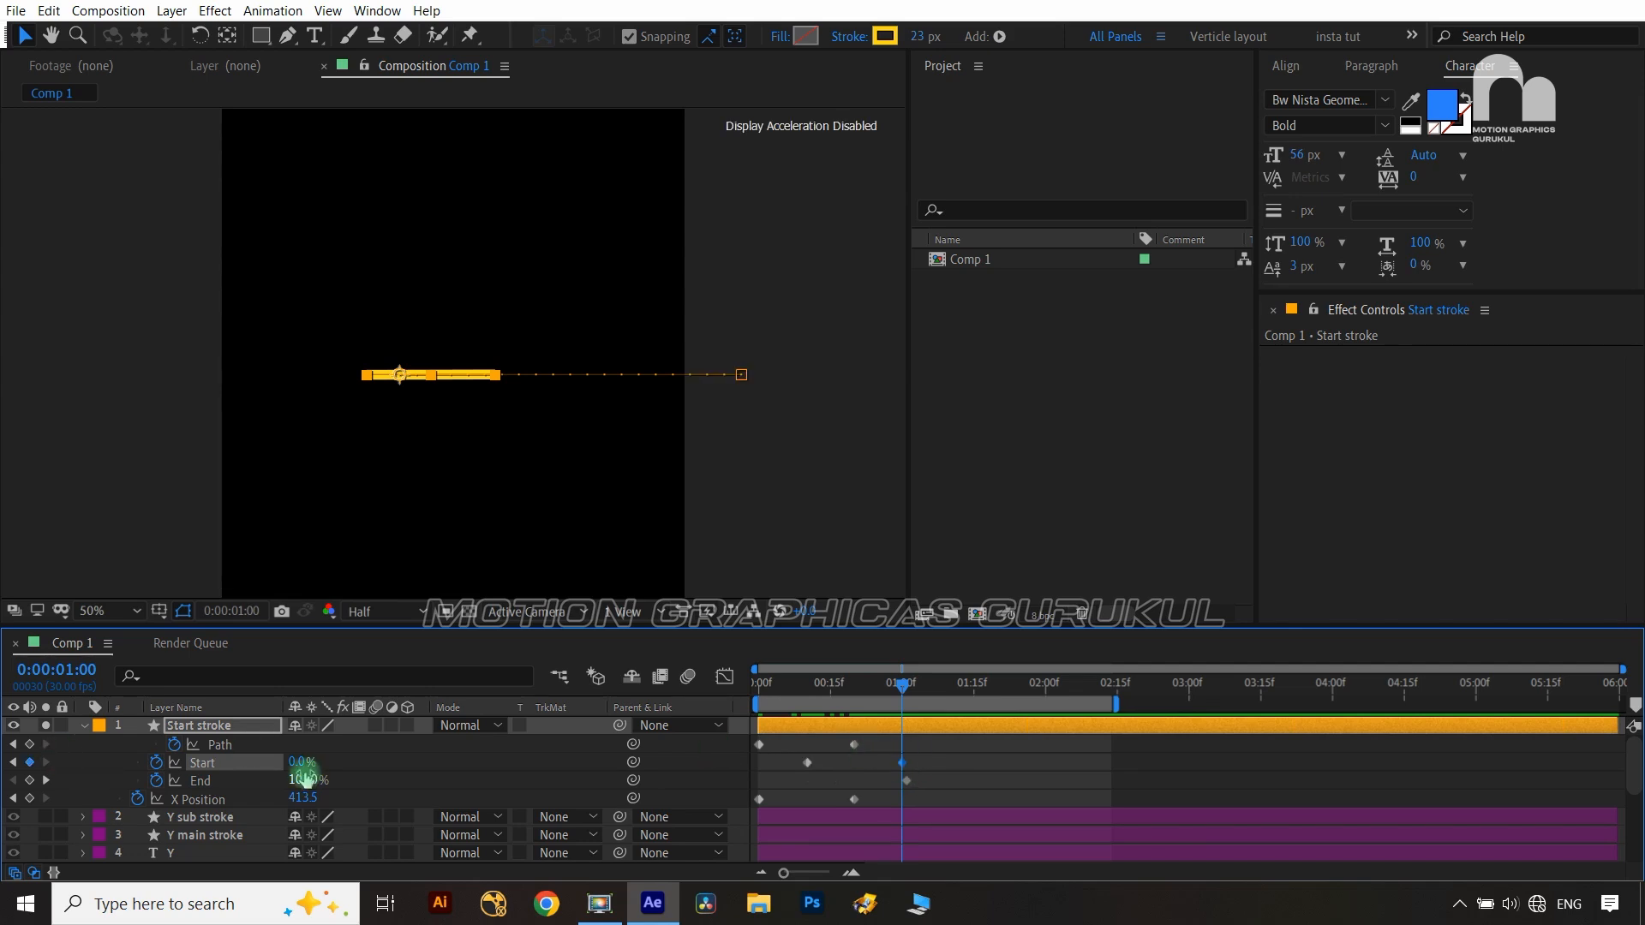
drag(306, 768, 377, 769)
Solo the A text layer to compare it with the stroke, and move the Trim Paths End keyframe to 0:00:01:00
scroll(142, 771, down, 5)
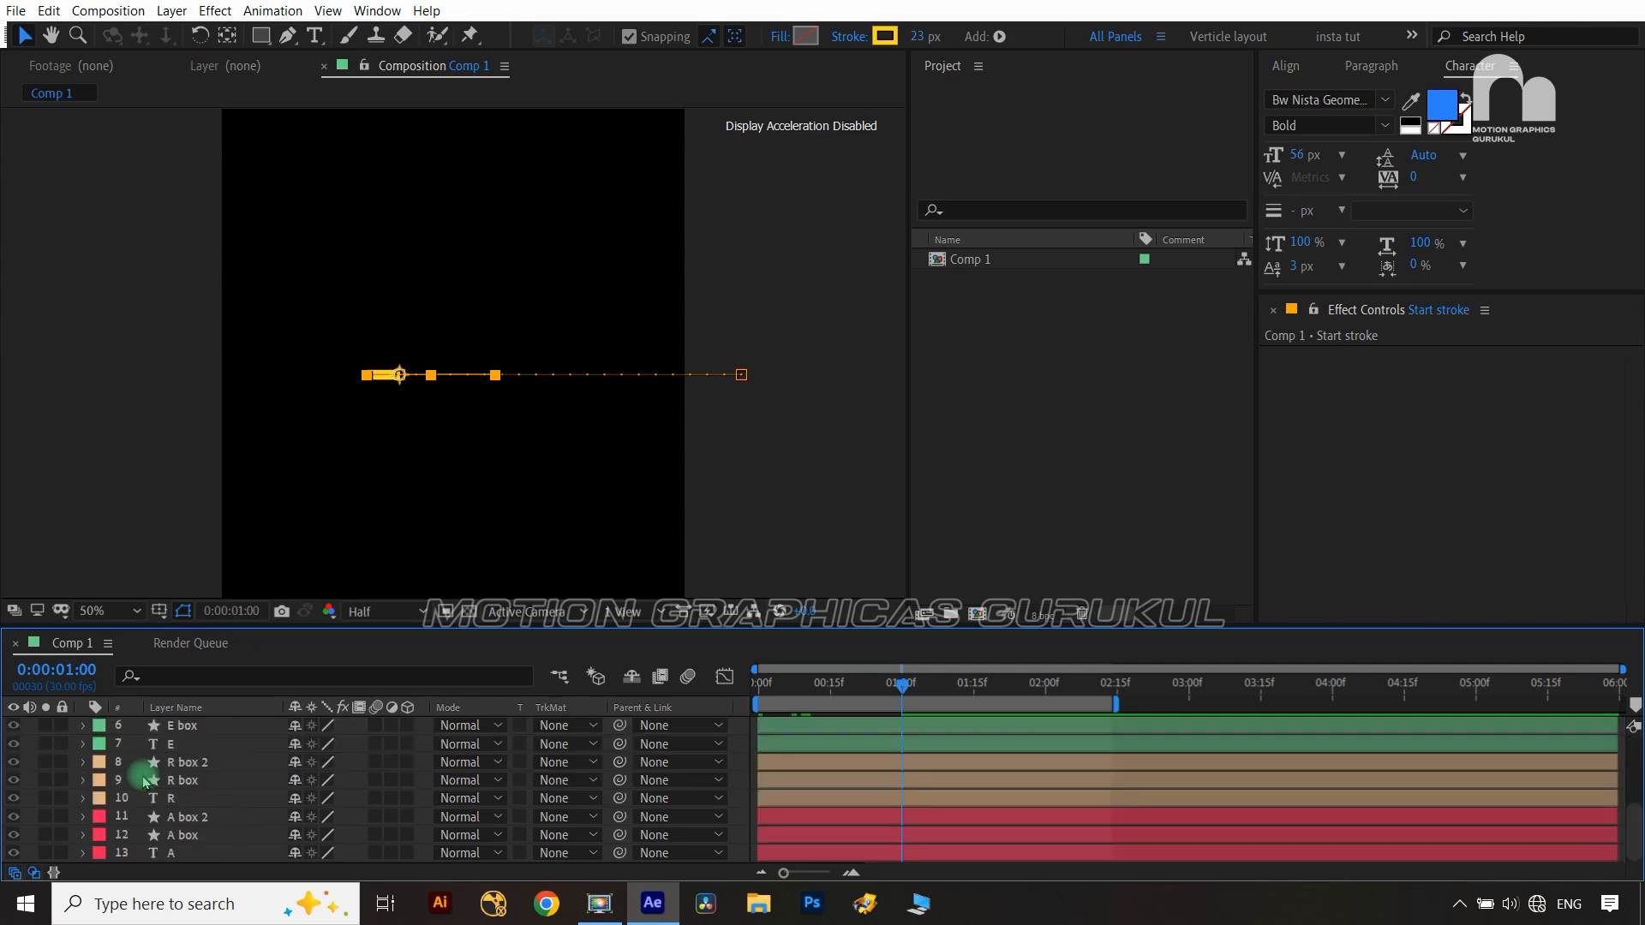
click(47, 853)
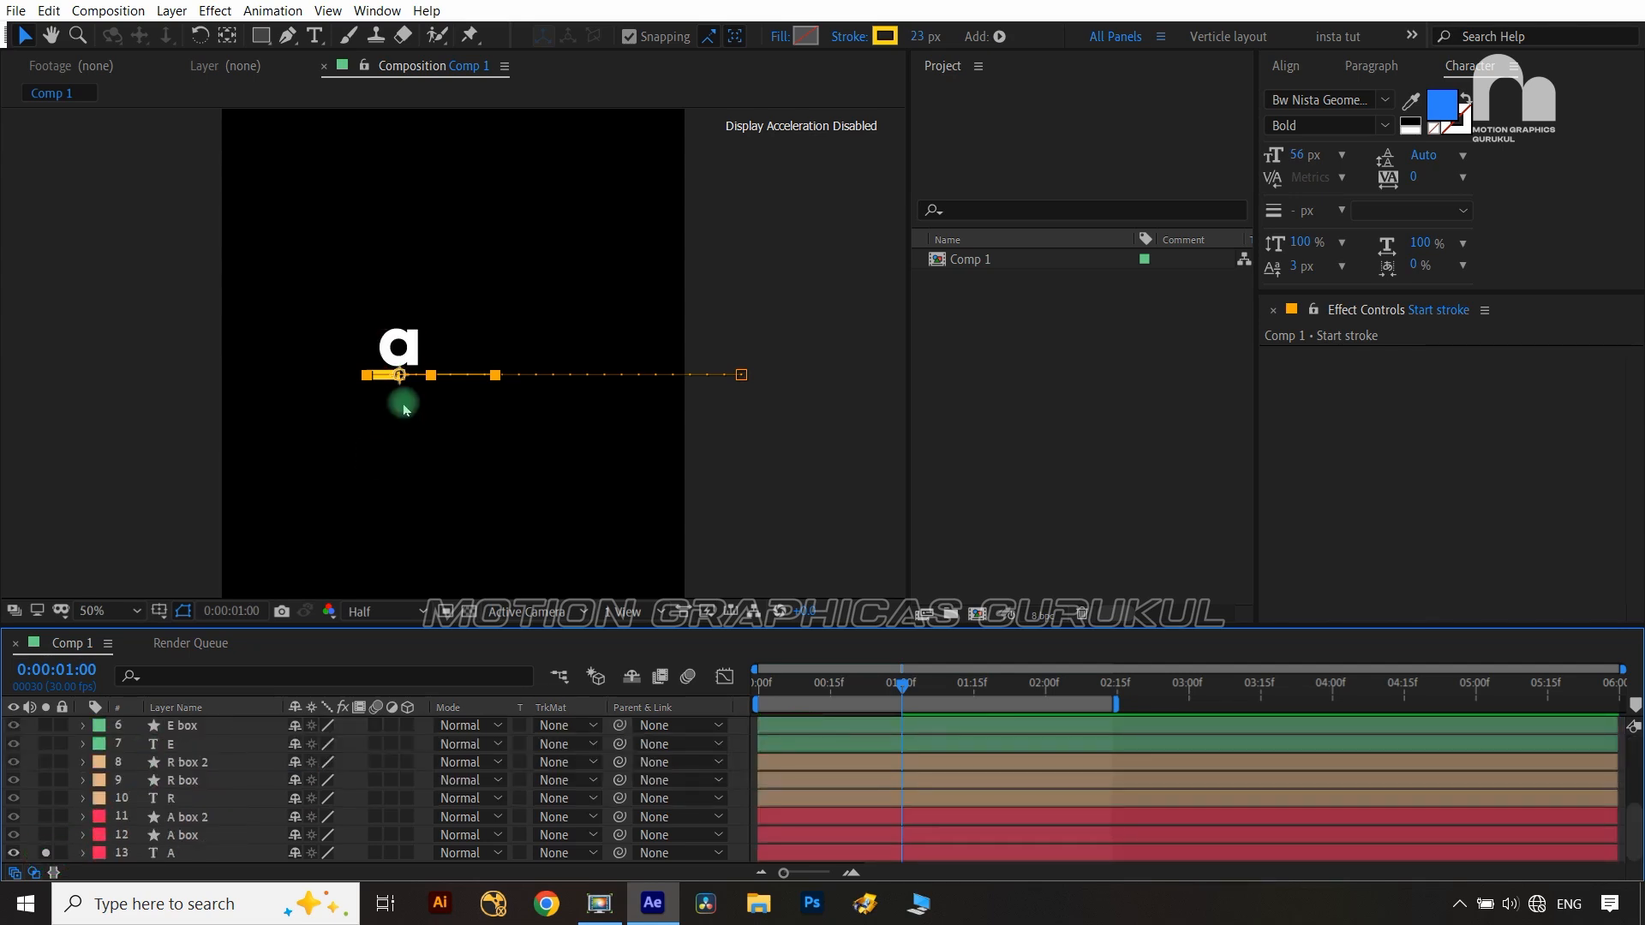
key(period)
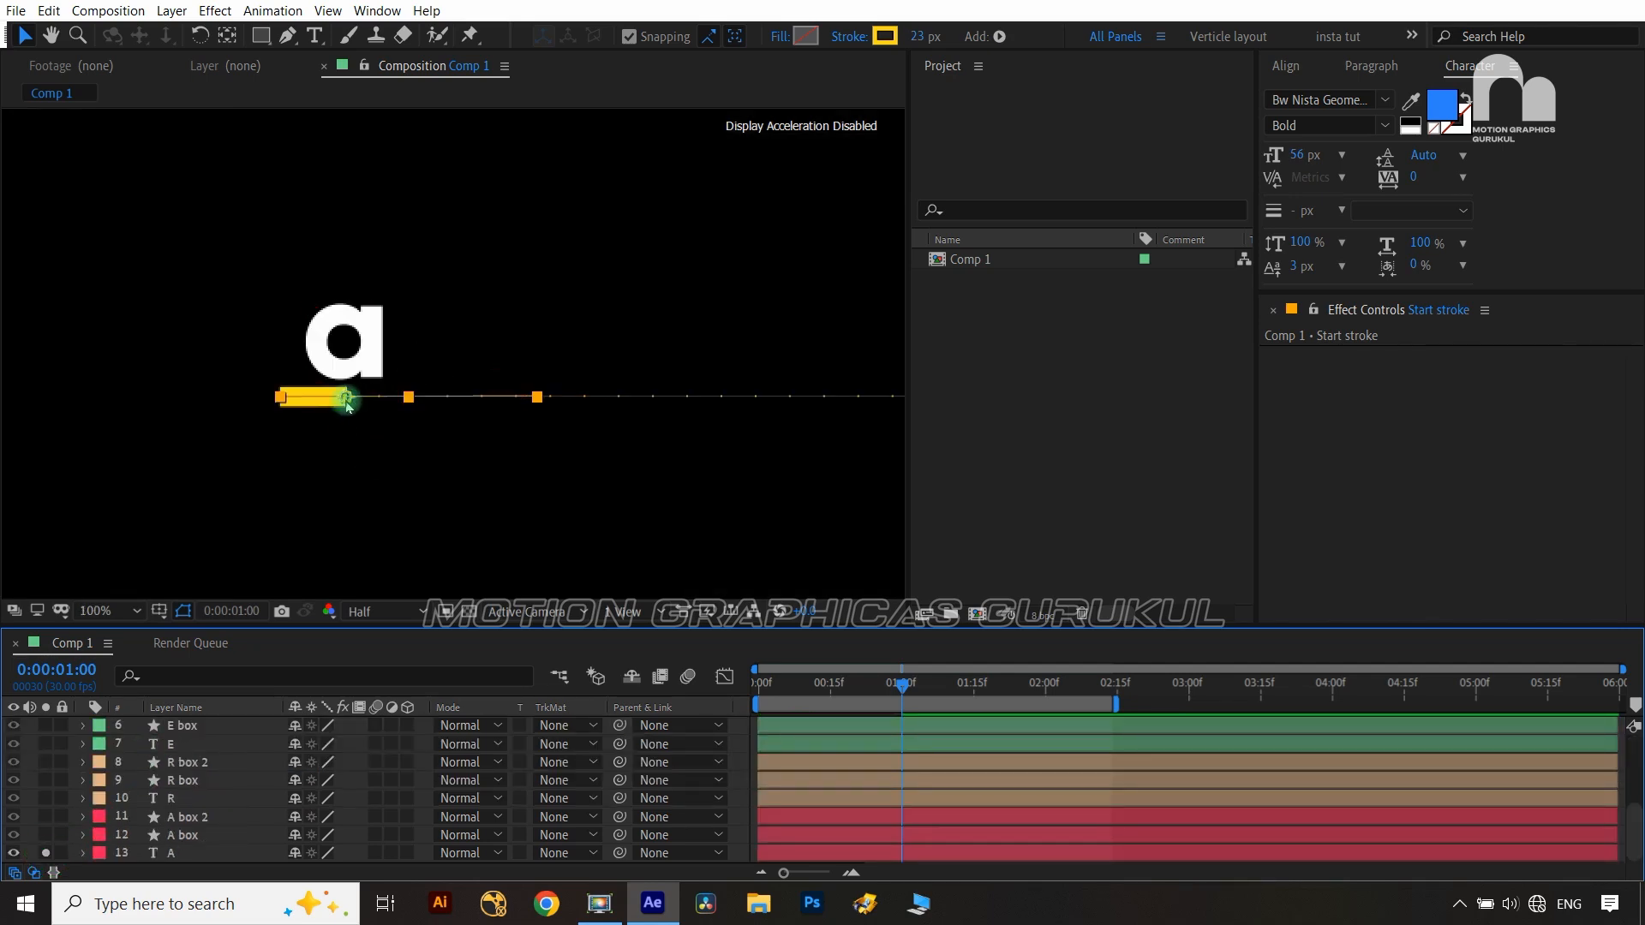
scroll(340, 818, up, 5)
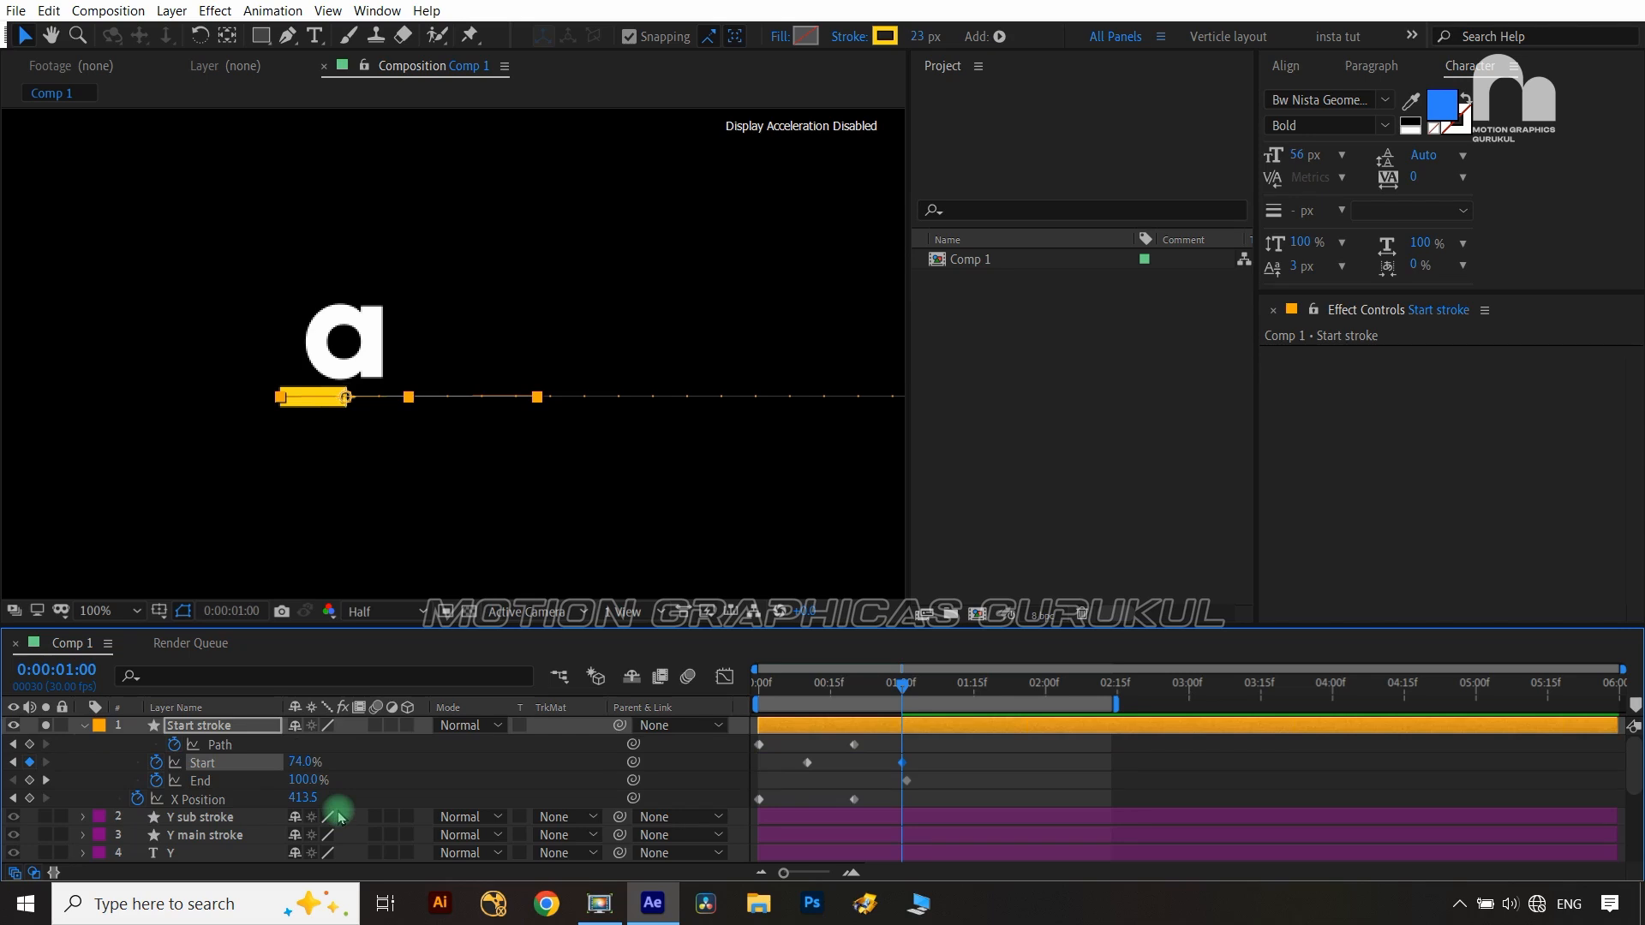
click(905, 781)
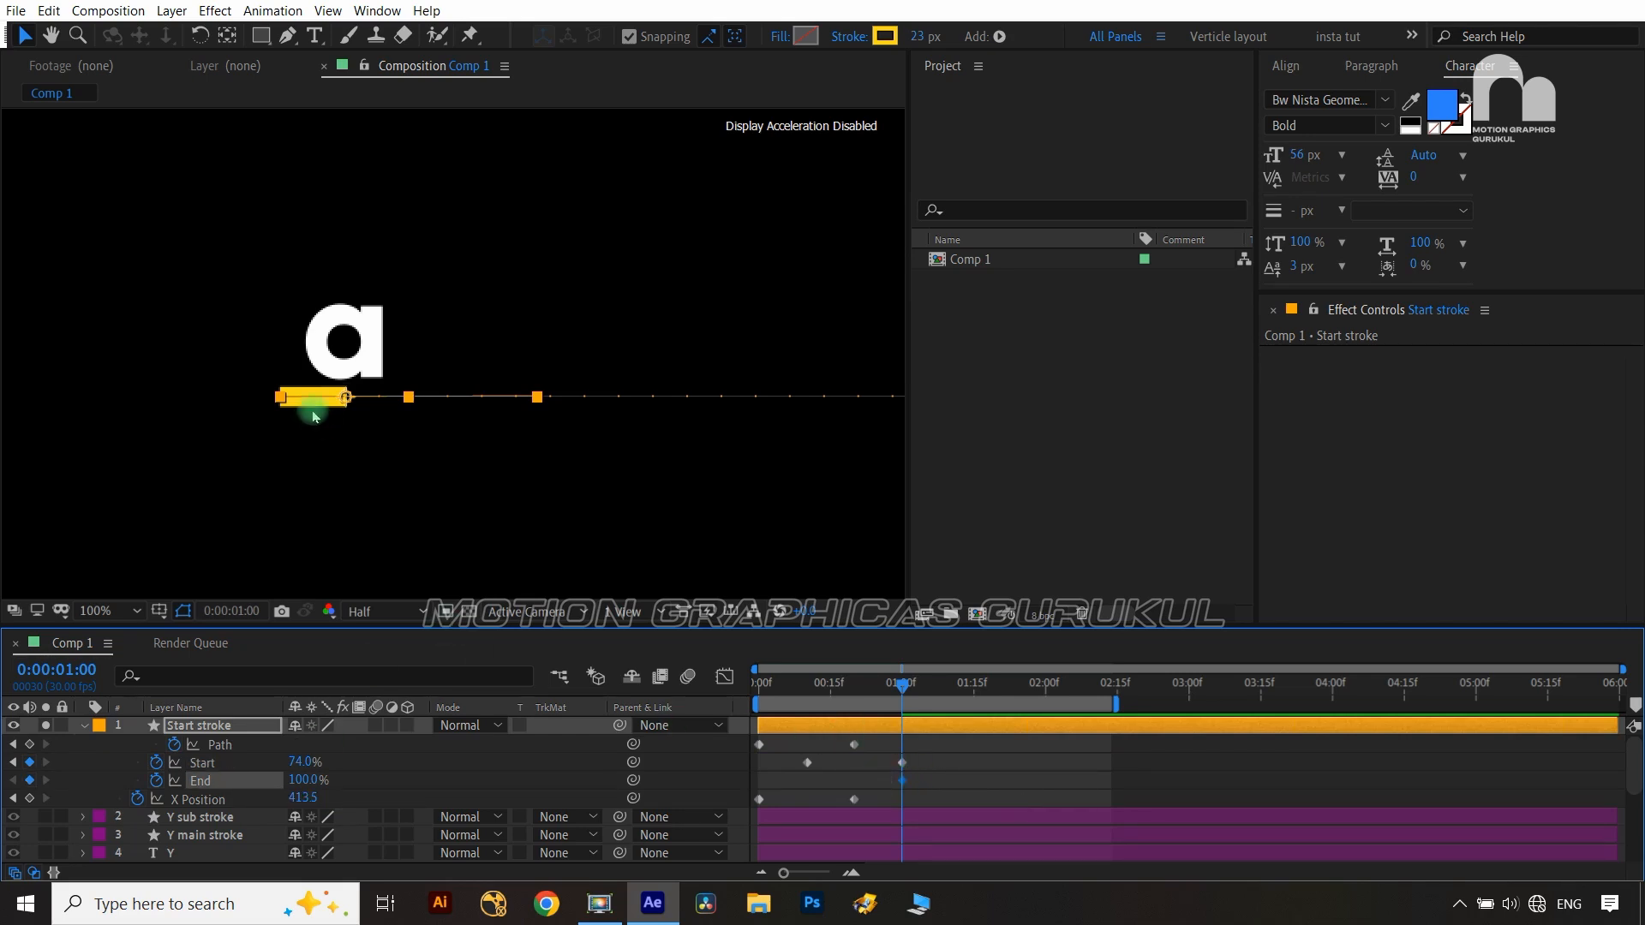
Solo the Y text layer so it shows together with the A and the Start stroke
scroll(176, 826, down, 2)
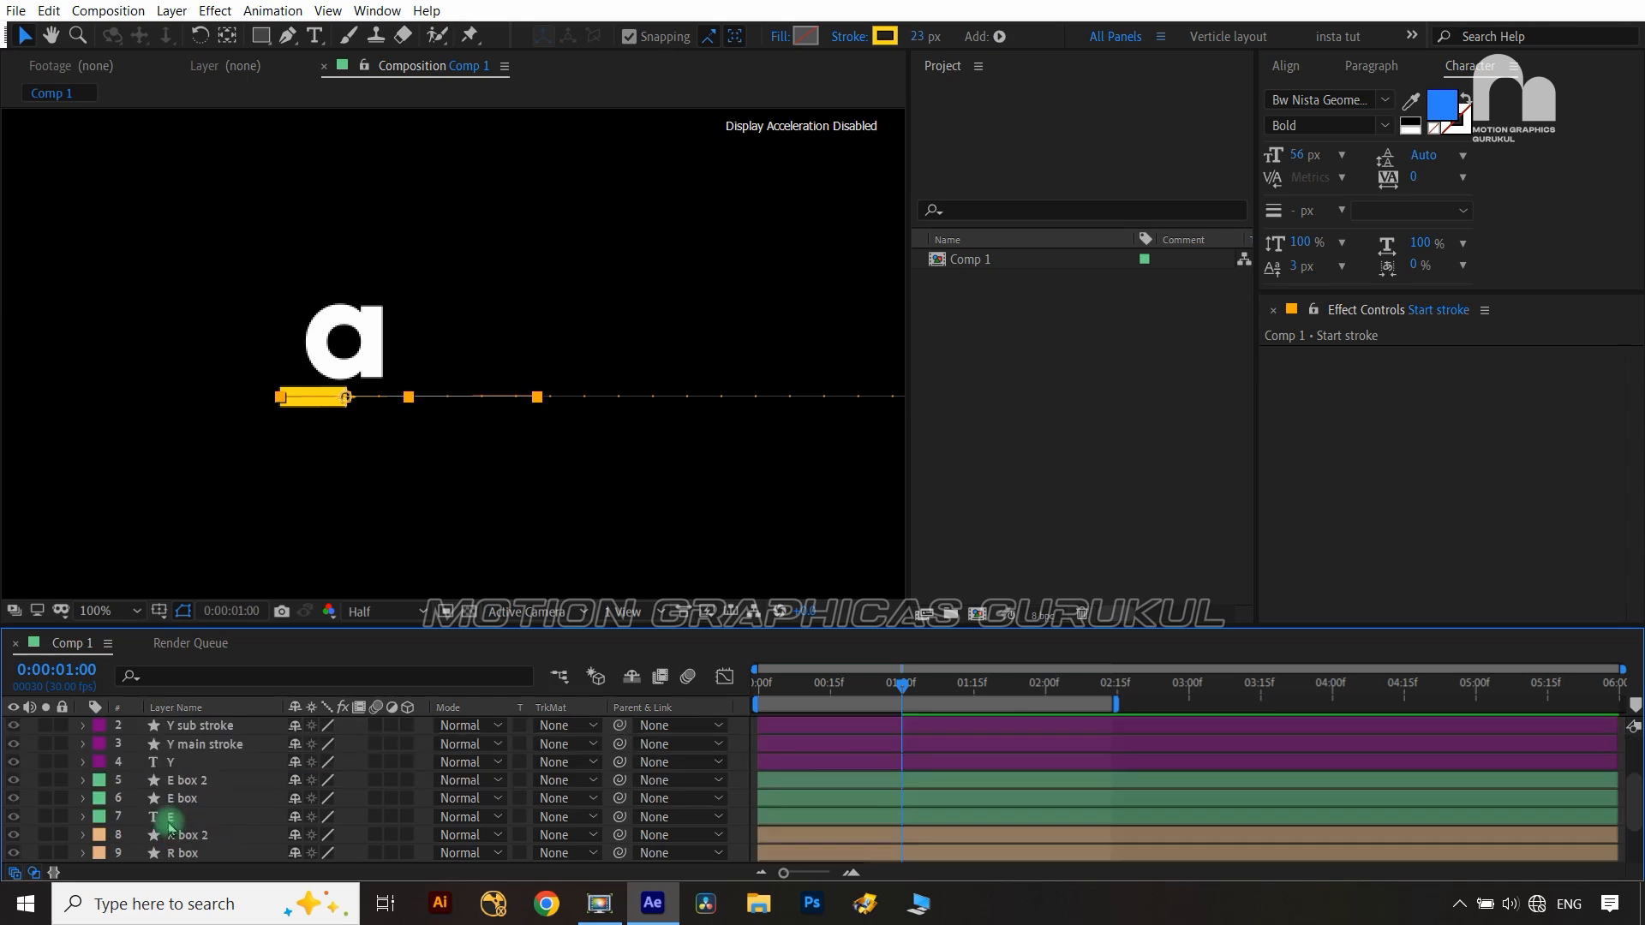
click(180, 762)
click(41, 763)
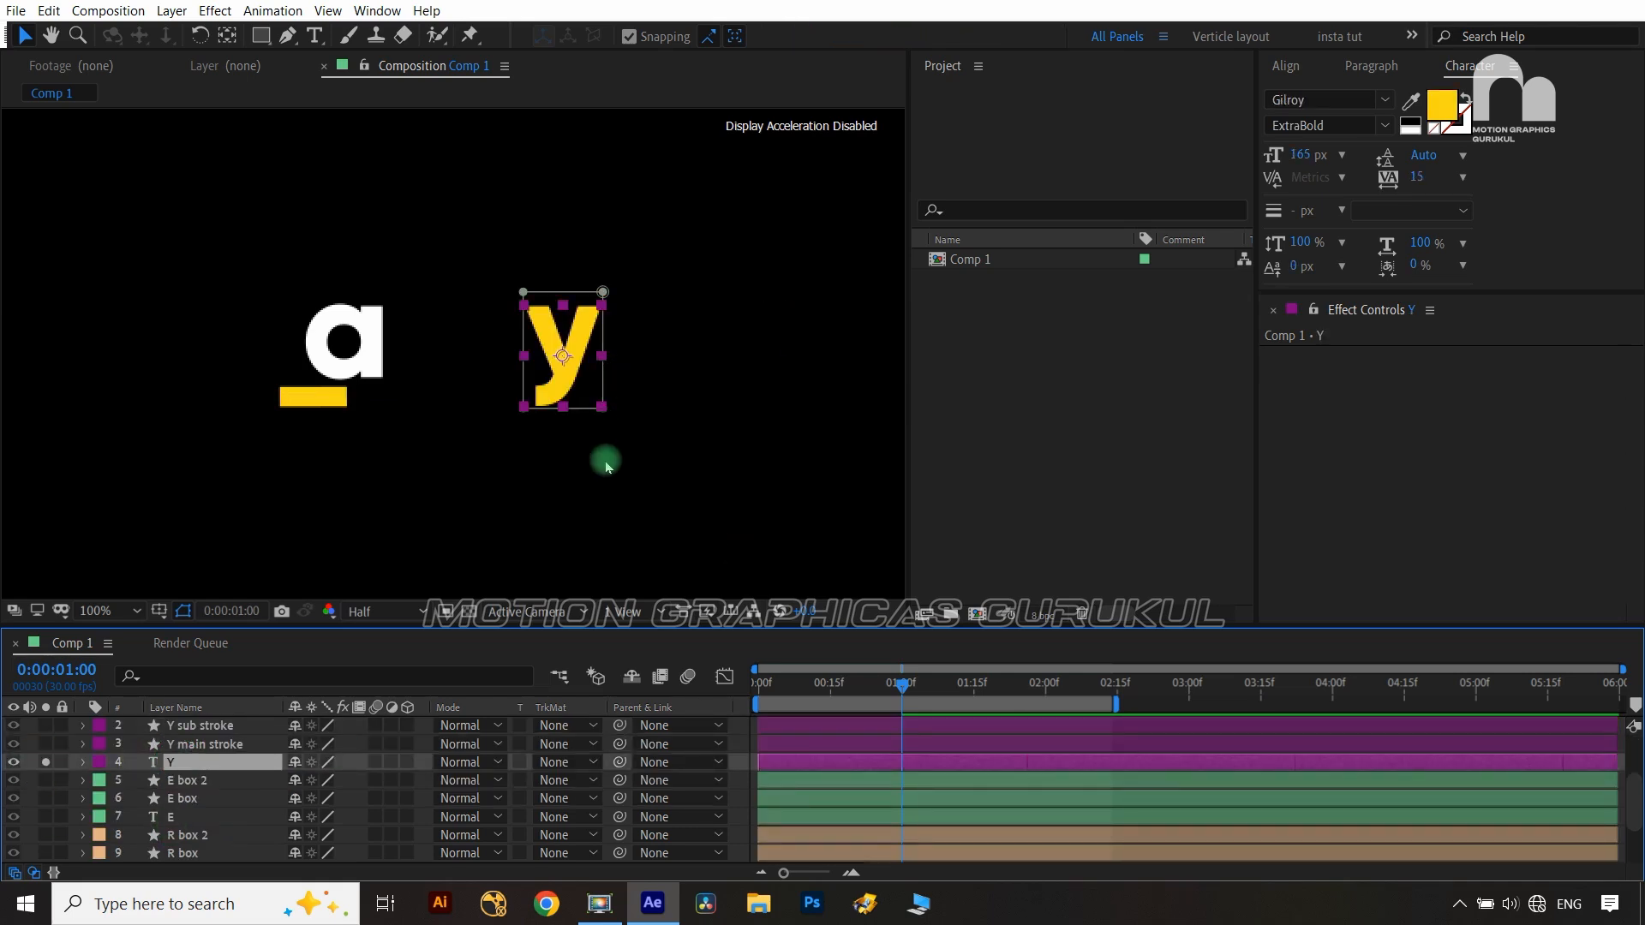
Keyframe the Trim Paths Start at 0% at 0:00:01:20 so the stroke reaches the Y, and return the playhead to 0:00:01:00
scroll(463, 806, up, 2)
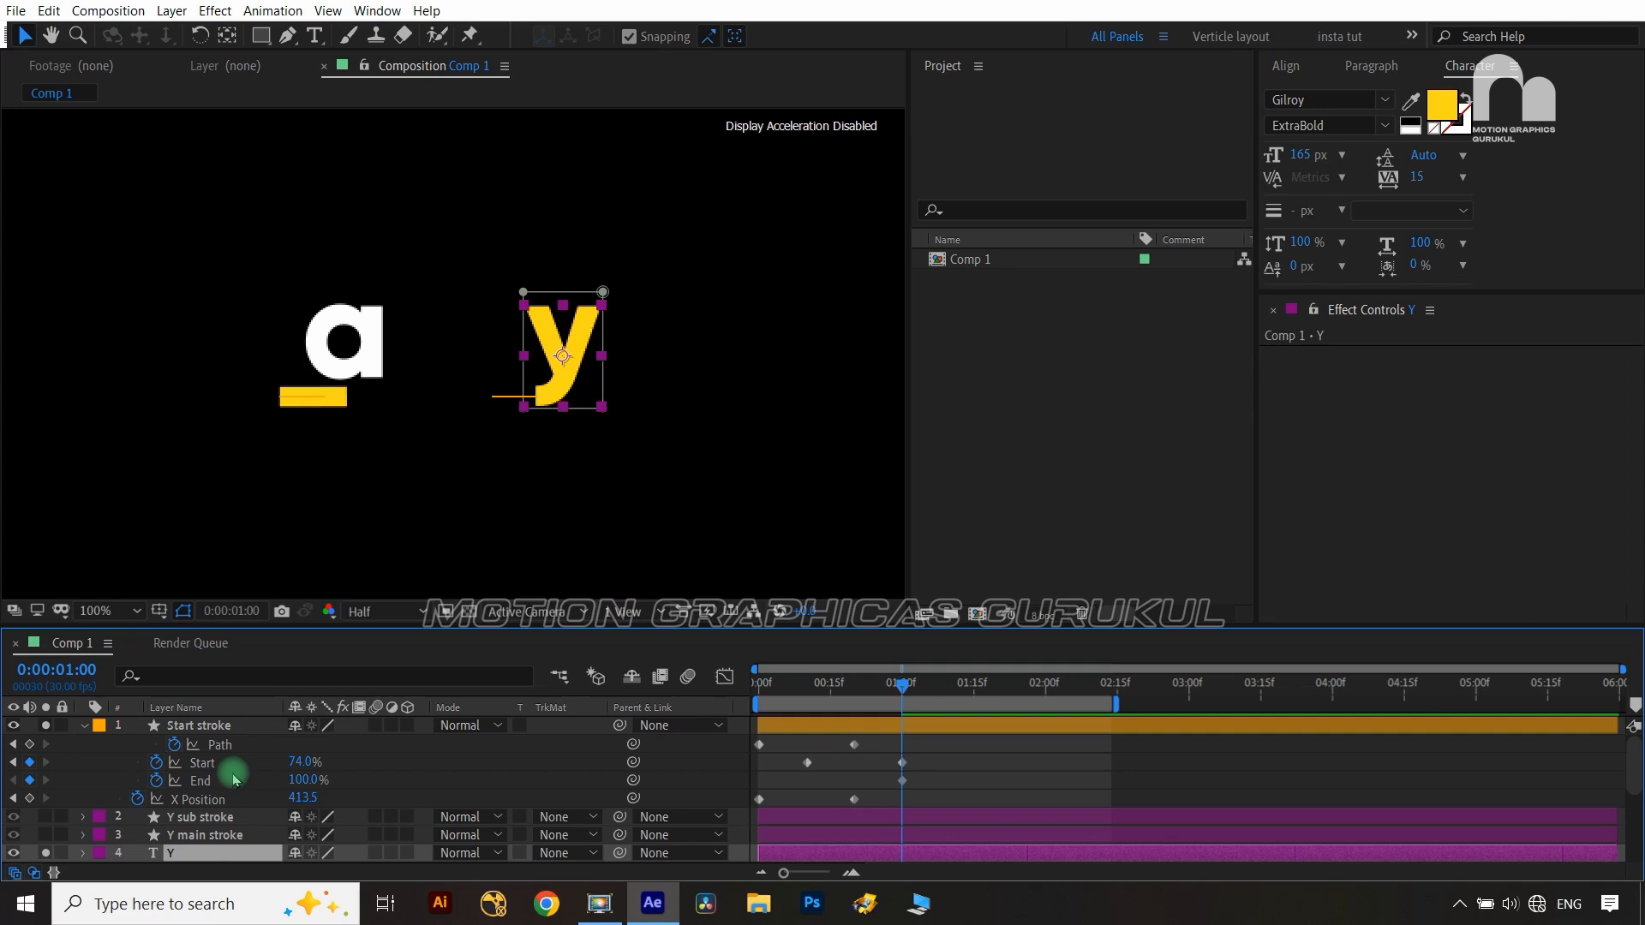
key(shift+Page_Down)
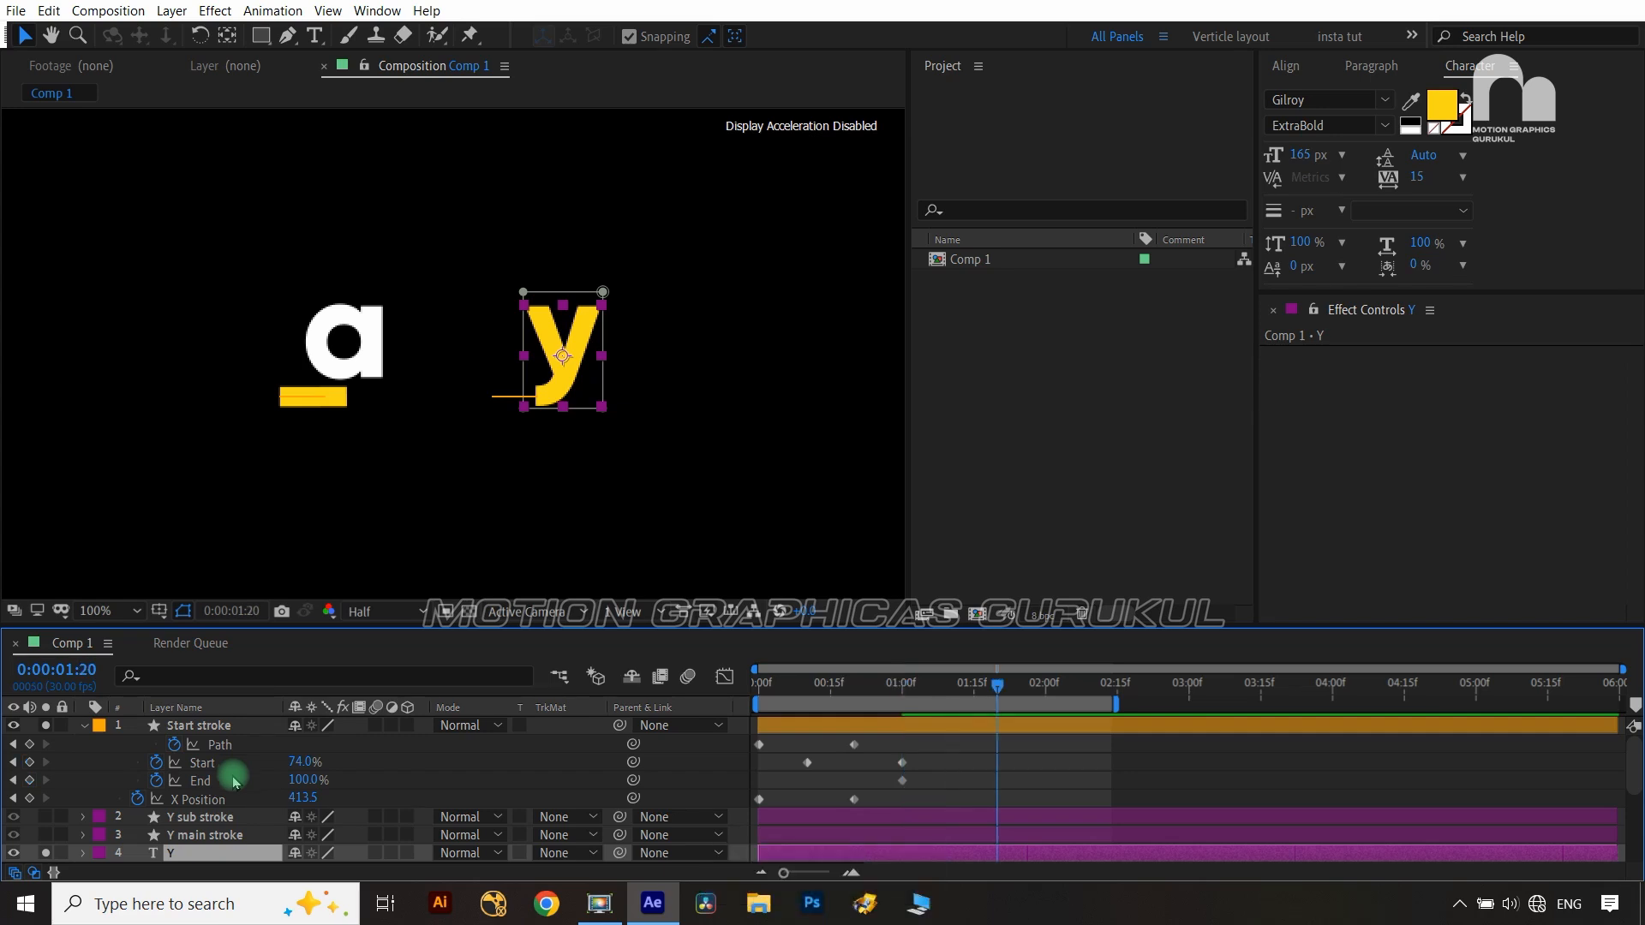
drag(304, 771, 233, 773)
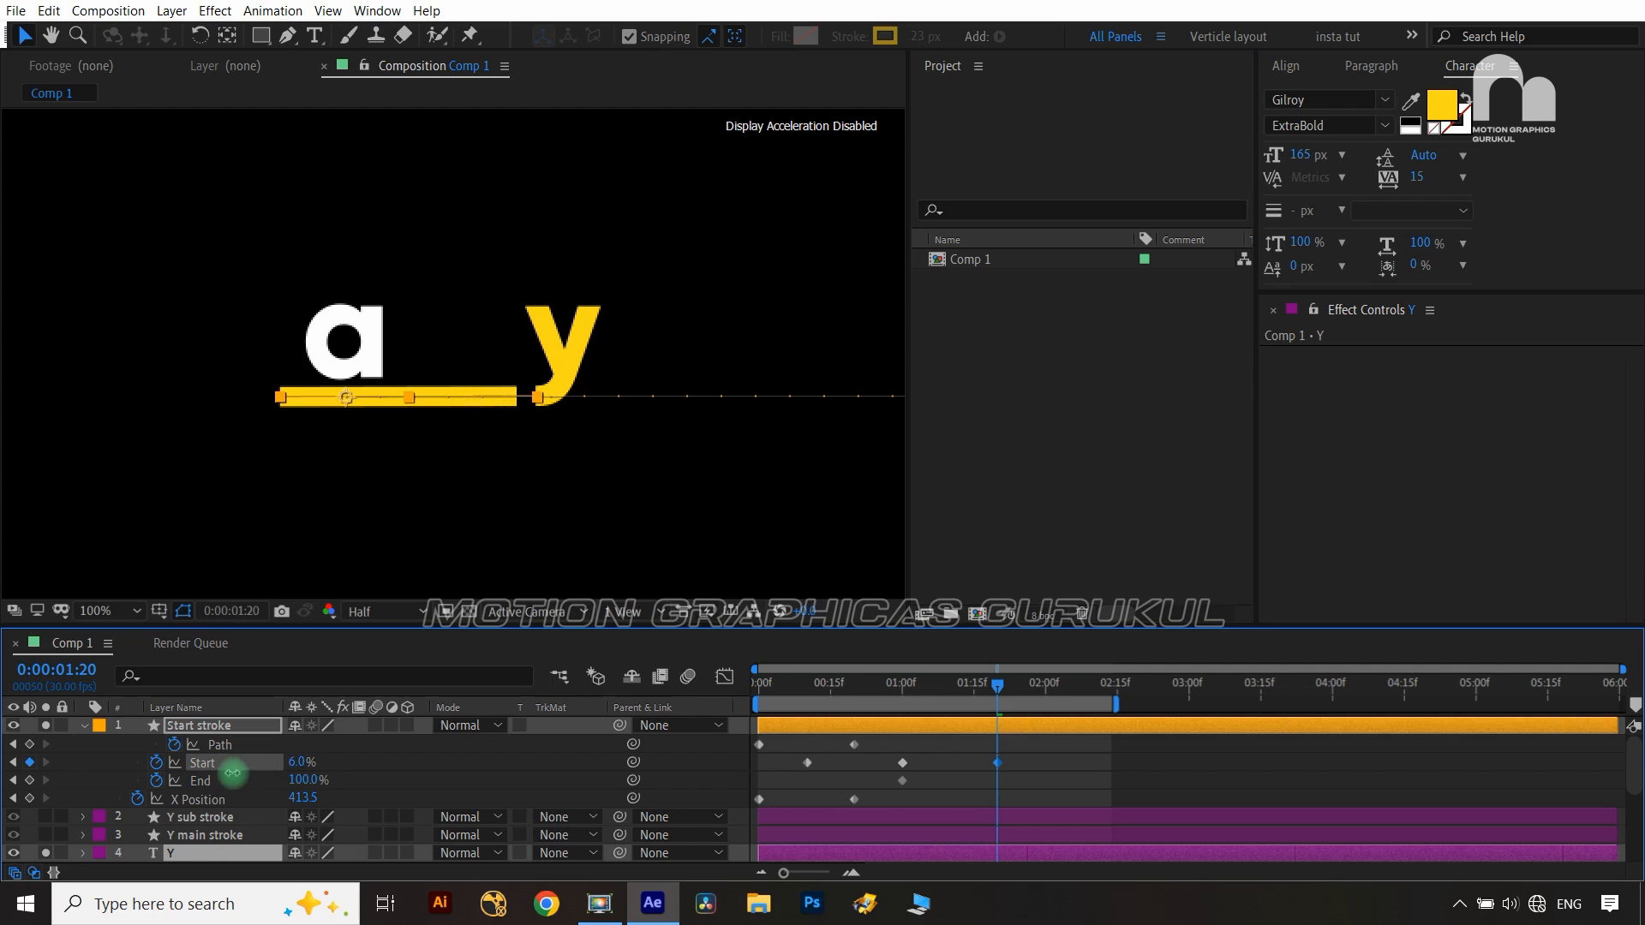
click(588, 764)
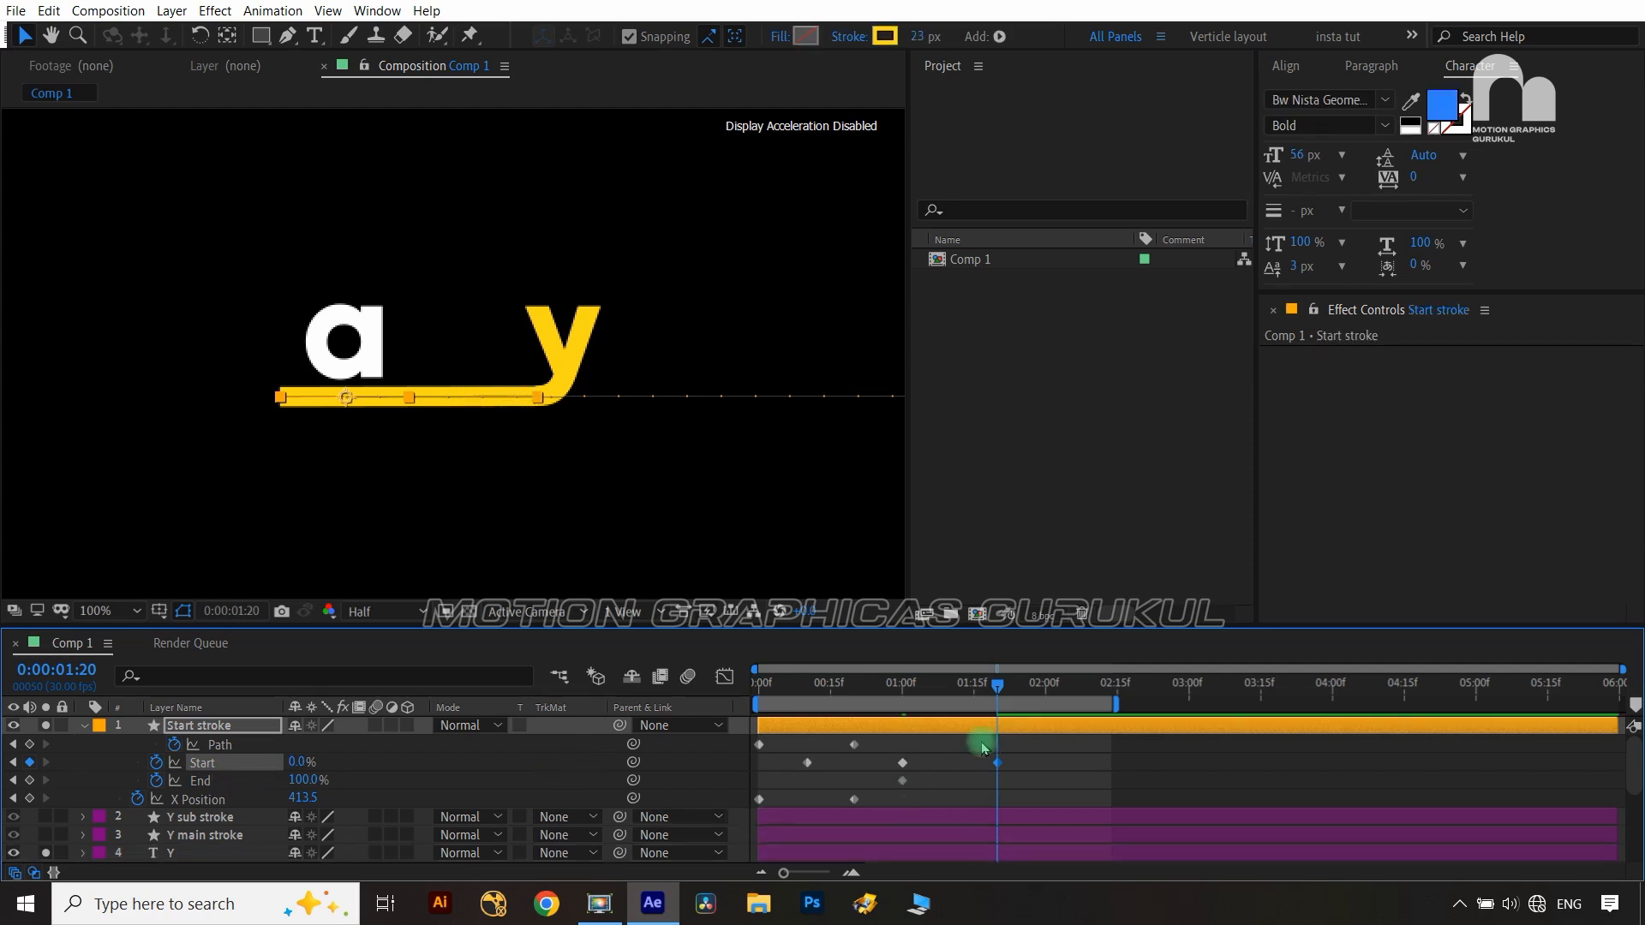
drag(1018, 690, 911, 699)
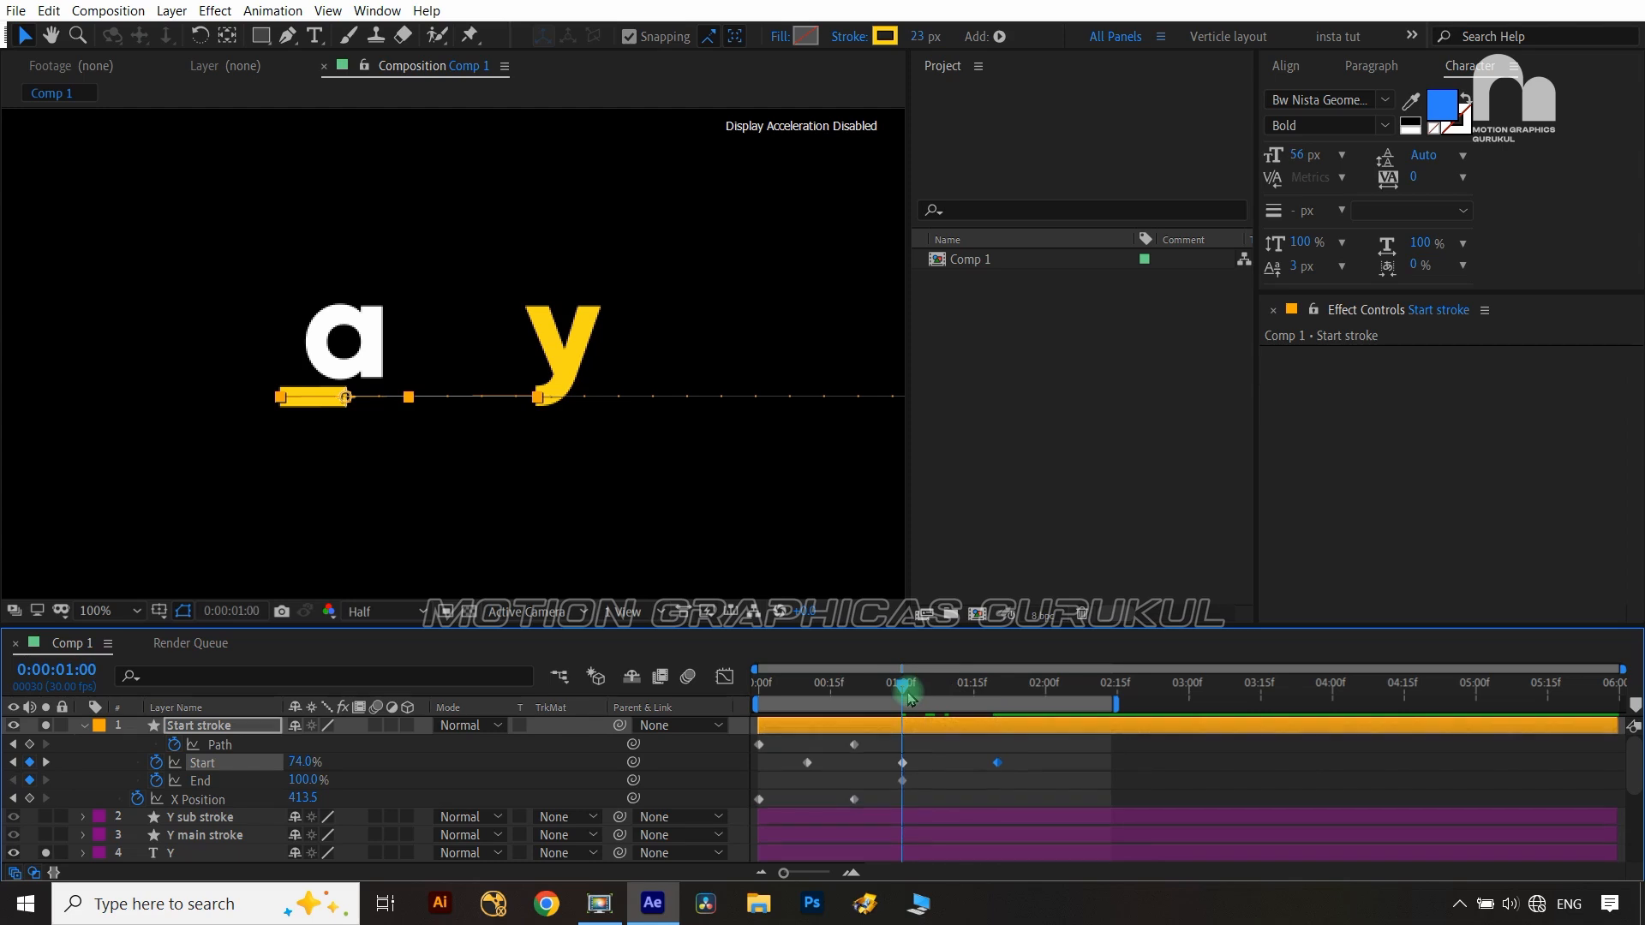
Move the Trim Paths End keyframe to 0:00:01:05 at 100% and add a 0% End keyframe at 0:00:01:25
key(ctrl+Right)
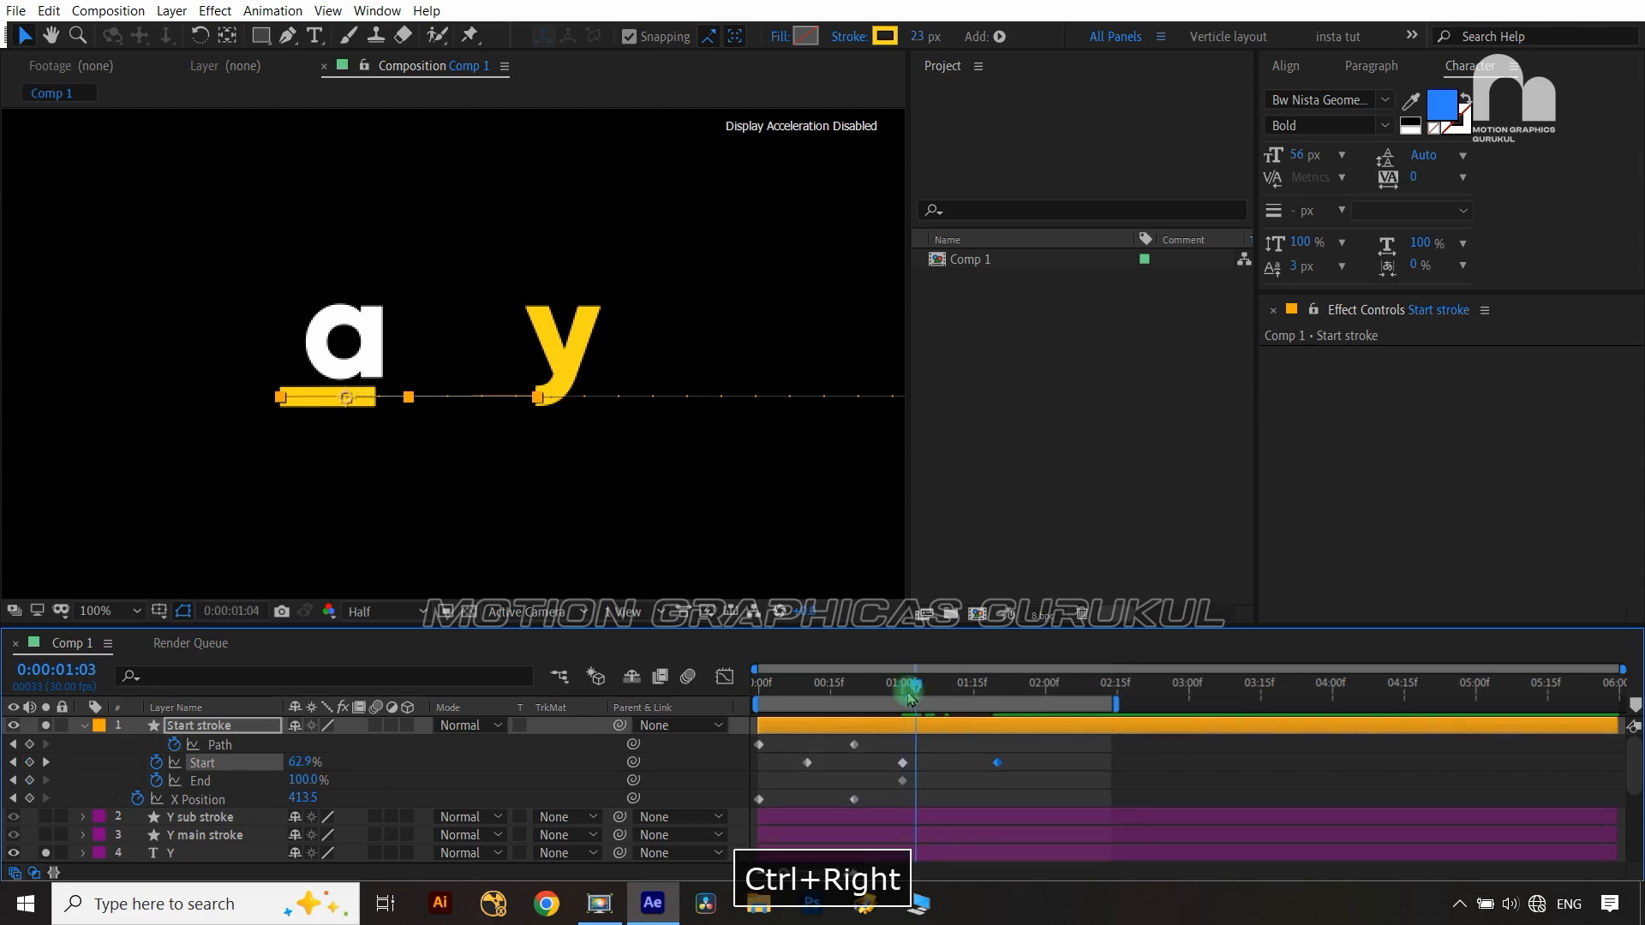
key(ctrl+Right)
key(ctrl+Right)
click(902, 780)
key(Delete)
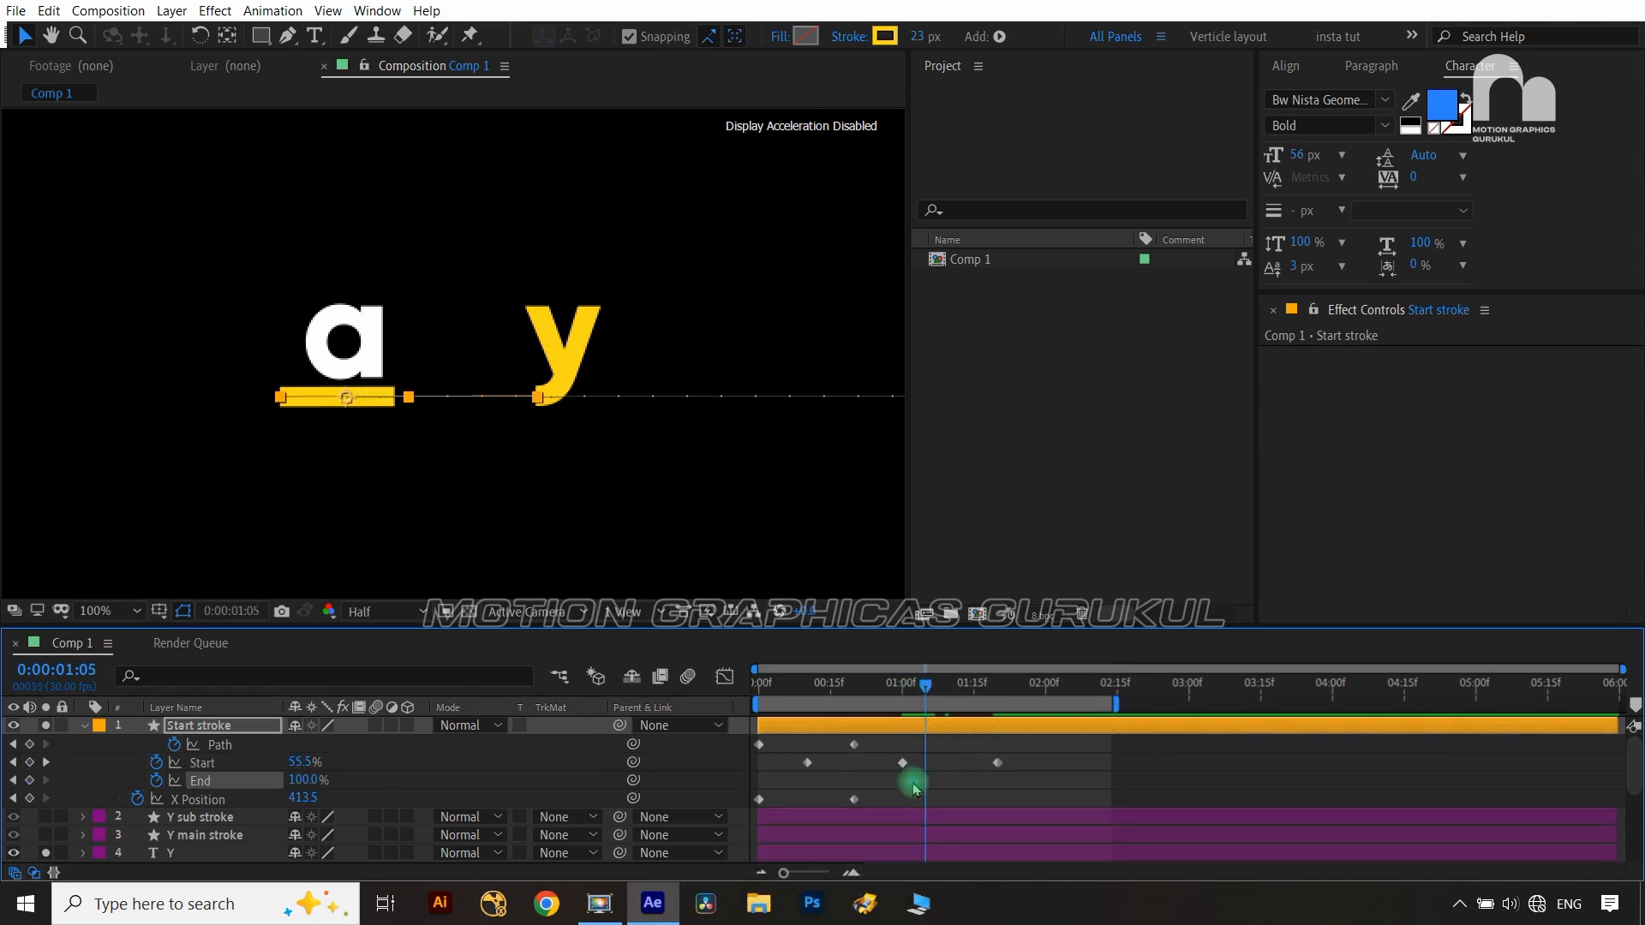
drag(913, 783, 923, 784)
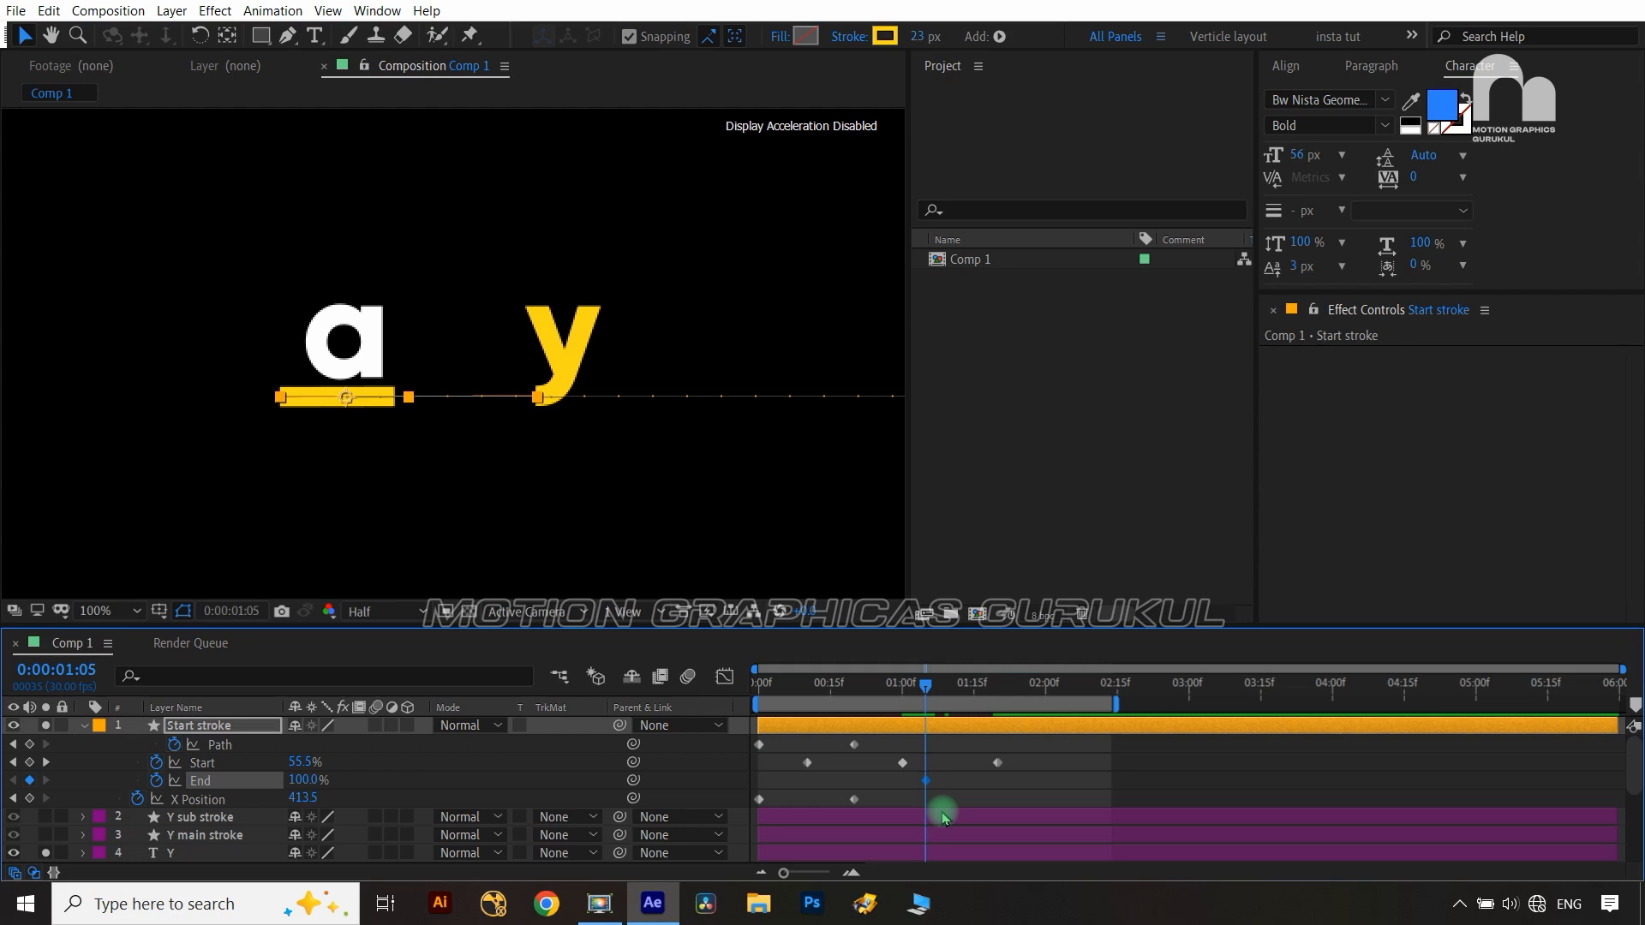
key(shift+Page_Down)
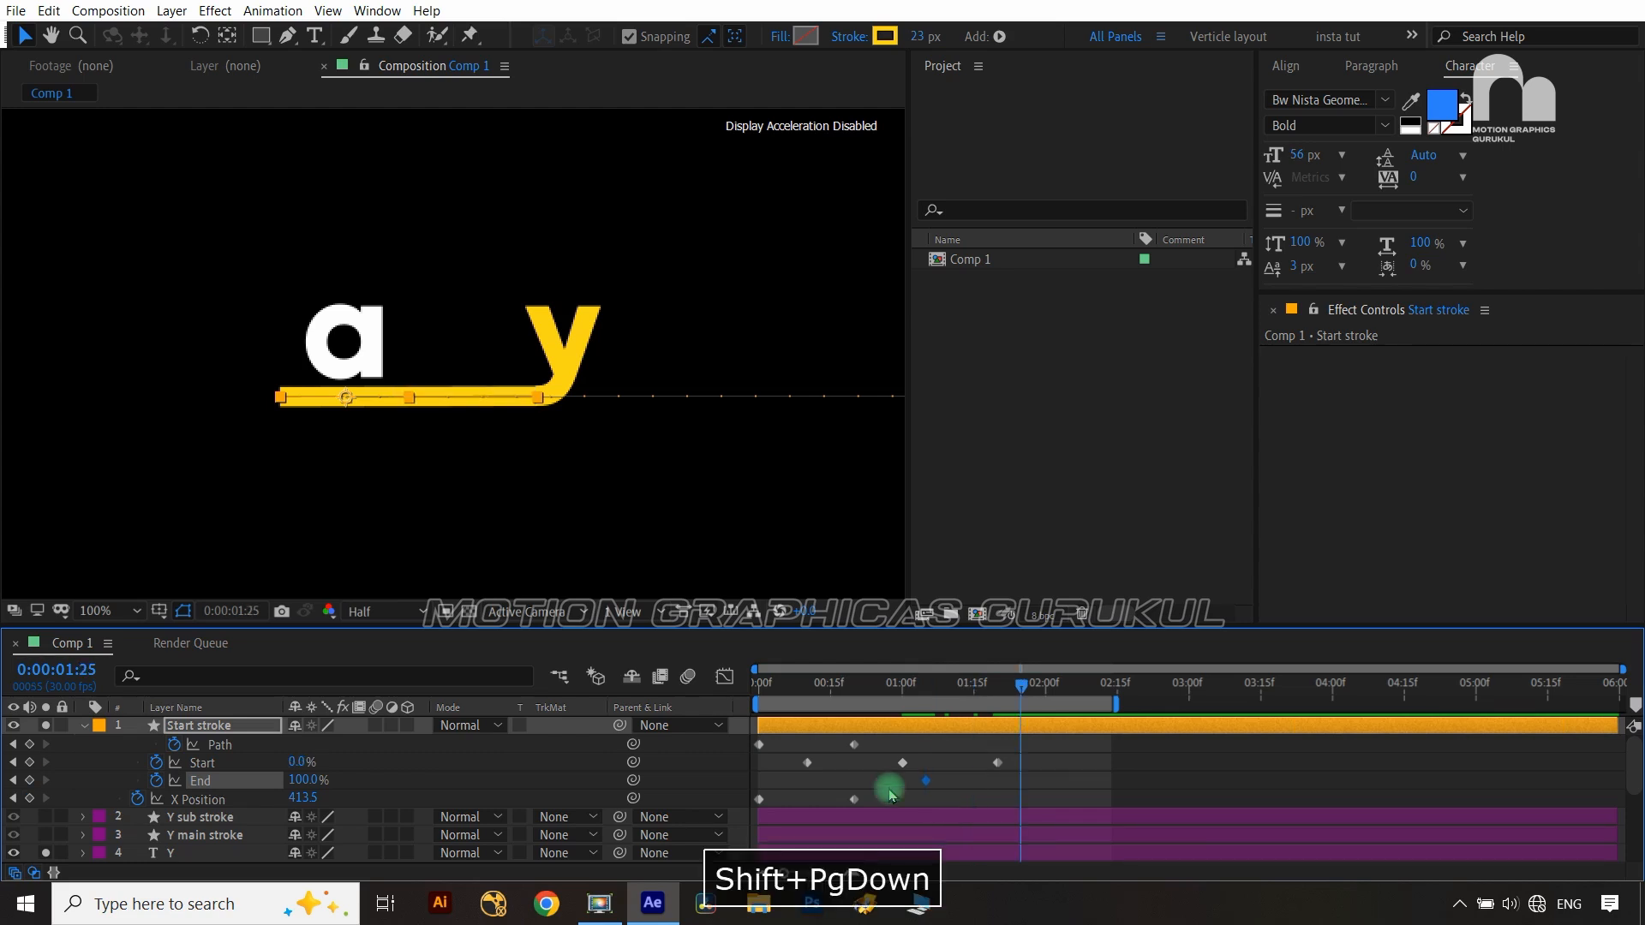
drag(304, 780, 177, 781)
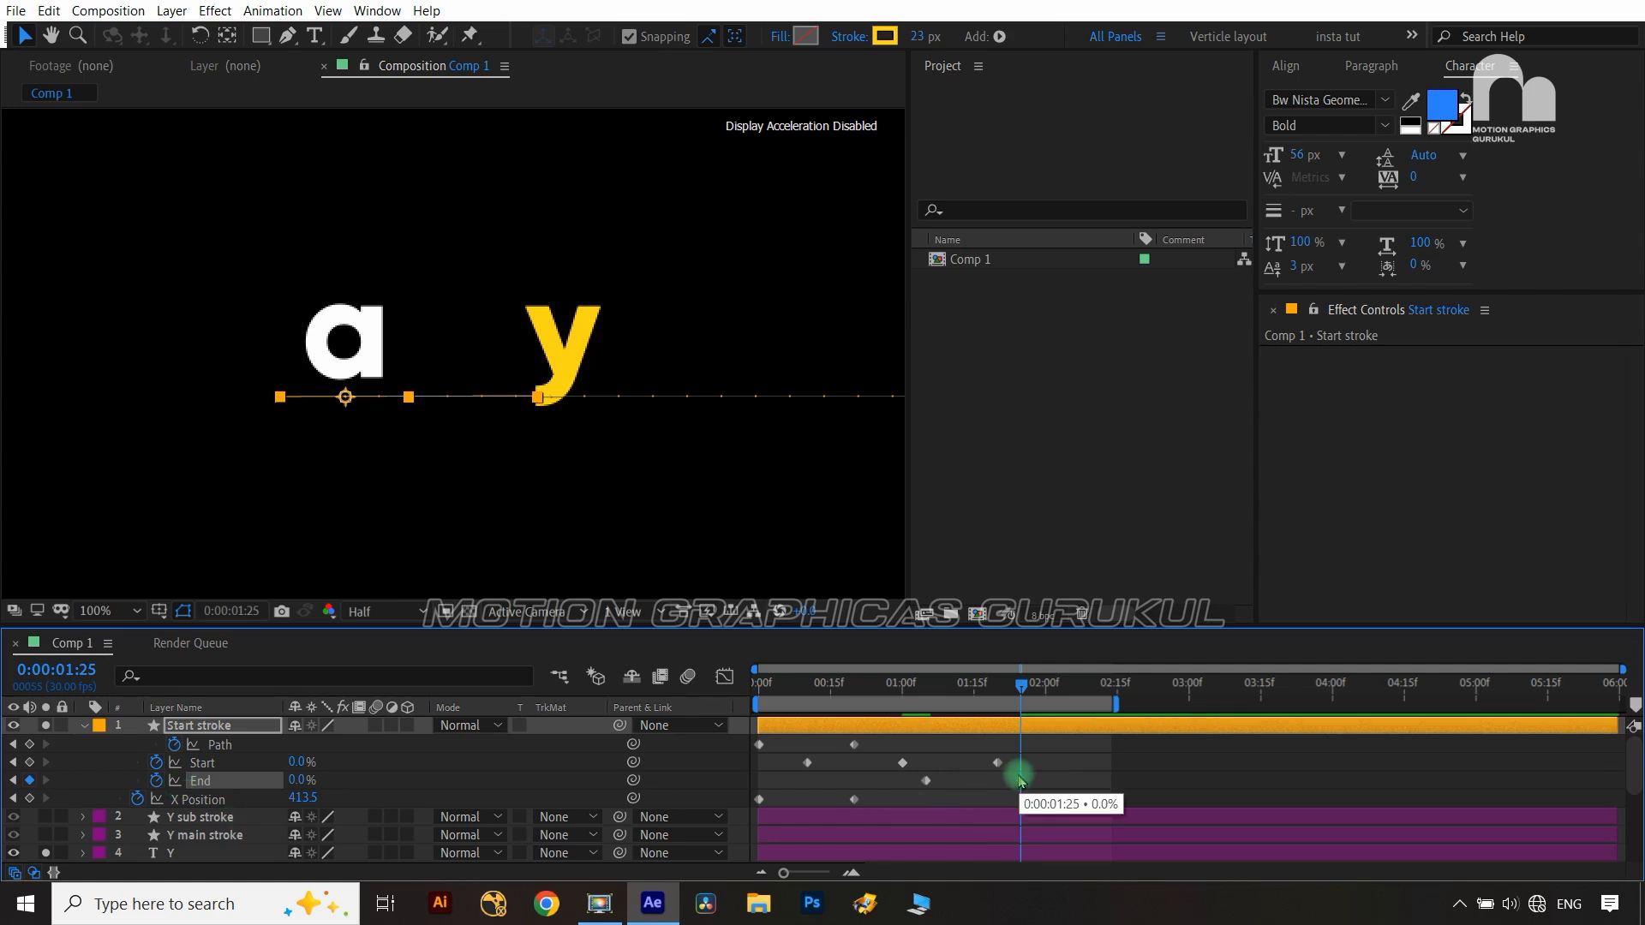
Apply Easy Ease to the Start stroke's Path and X Position keyframes and switch the Graph Editor to the speed graph
drag(865, 740, 746, 754)
drag(872, 786, 742, 823)
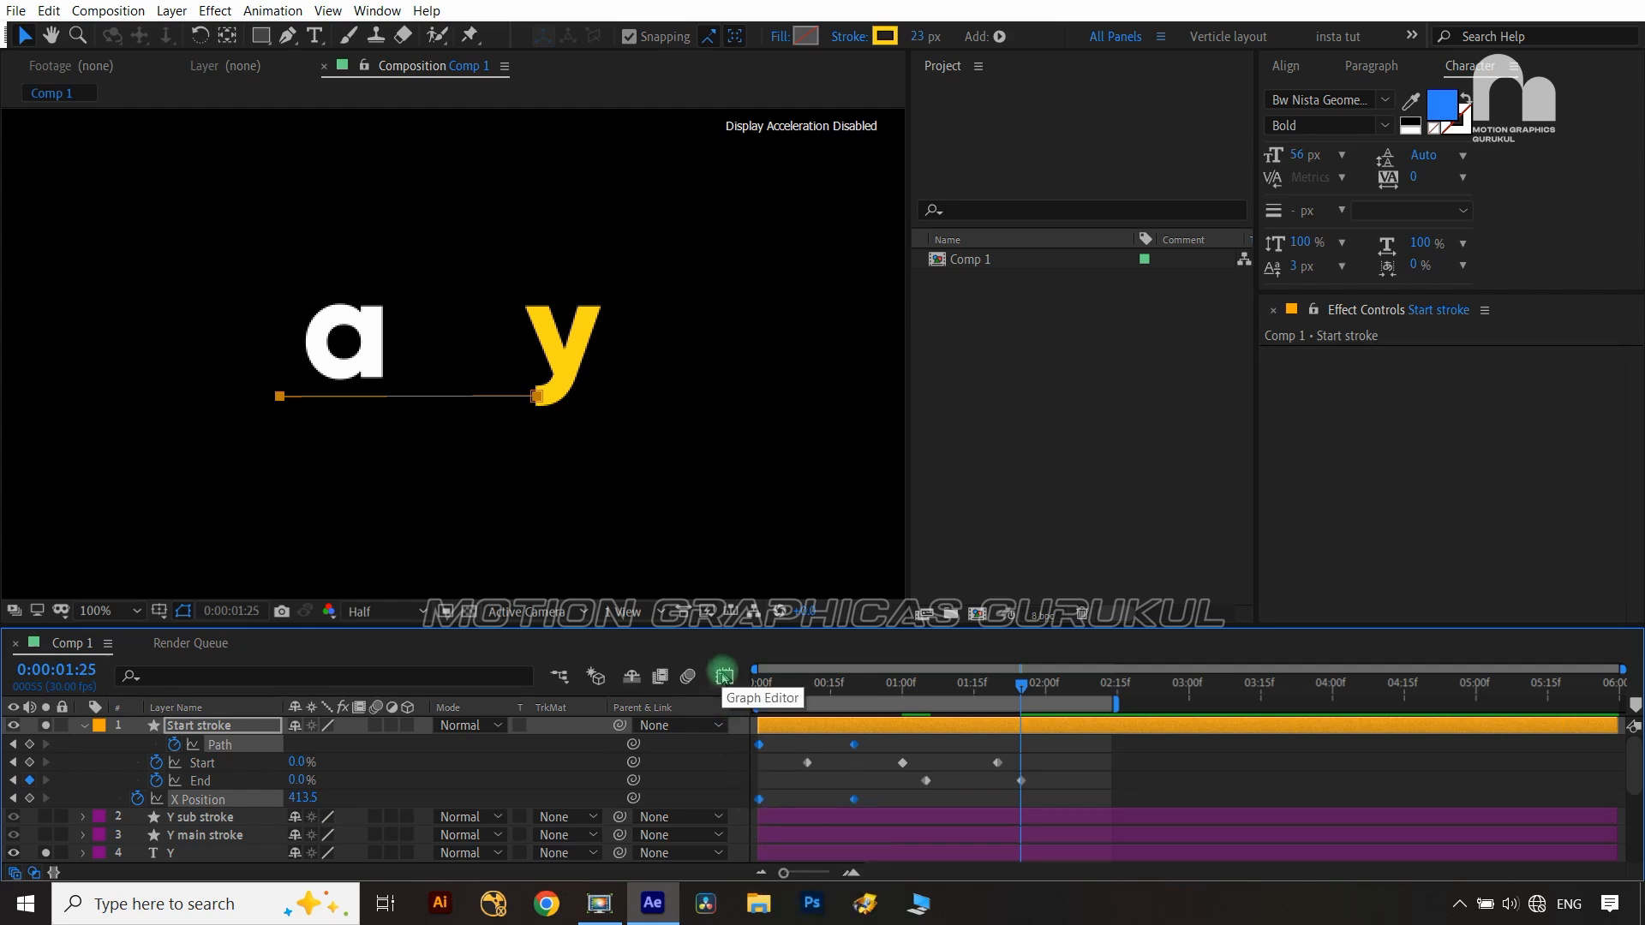
key(F9)
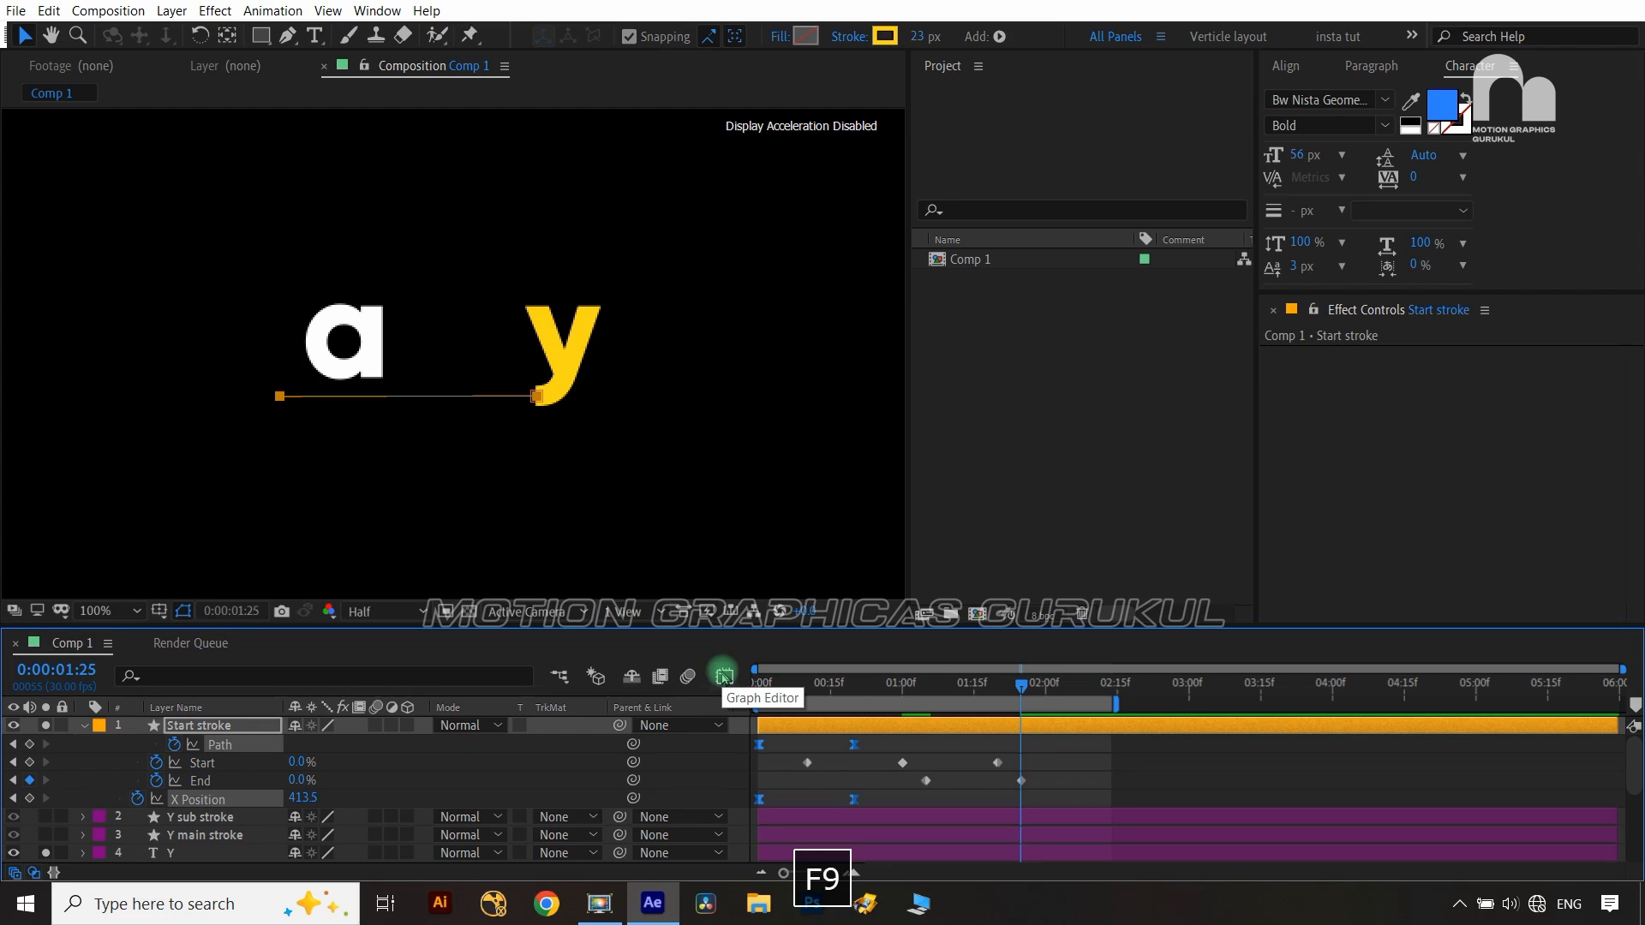
click(724, 676)
right_click(816, 799)
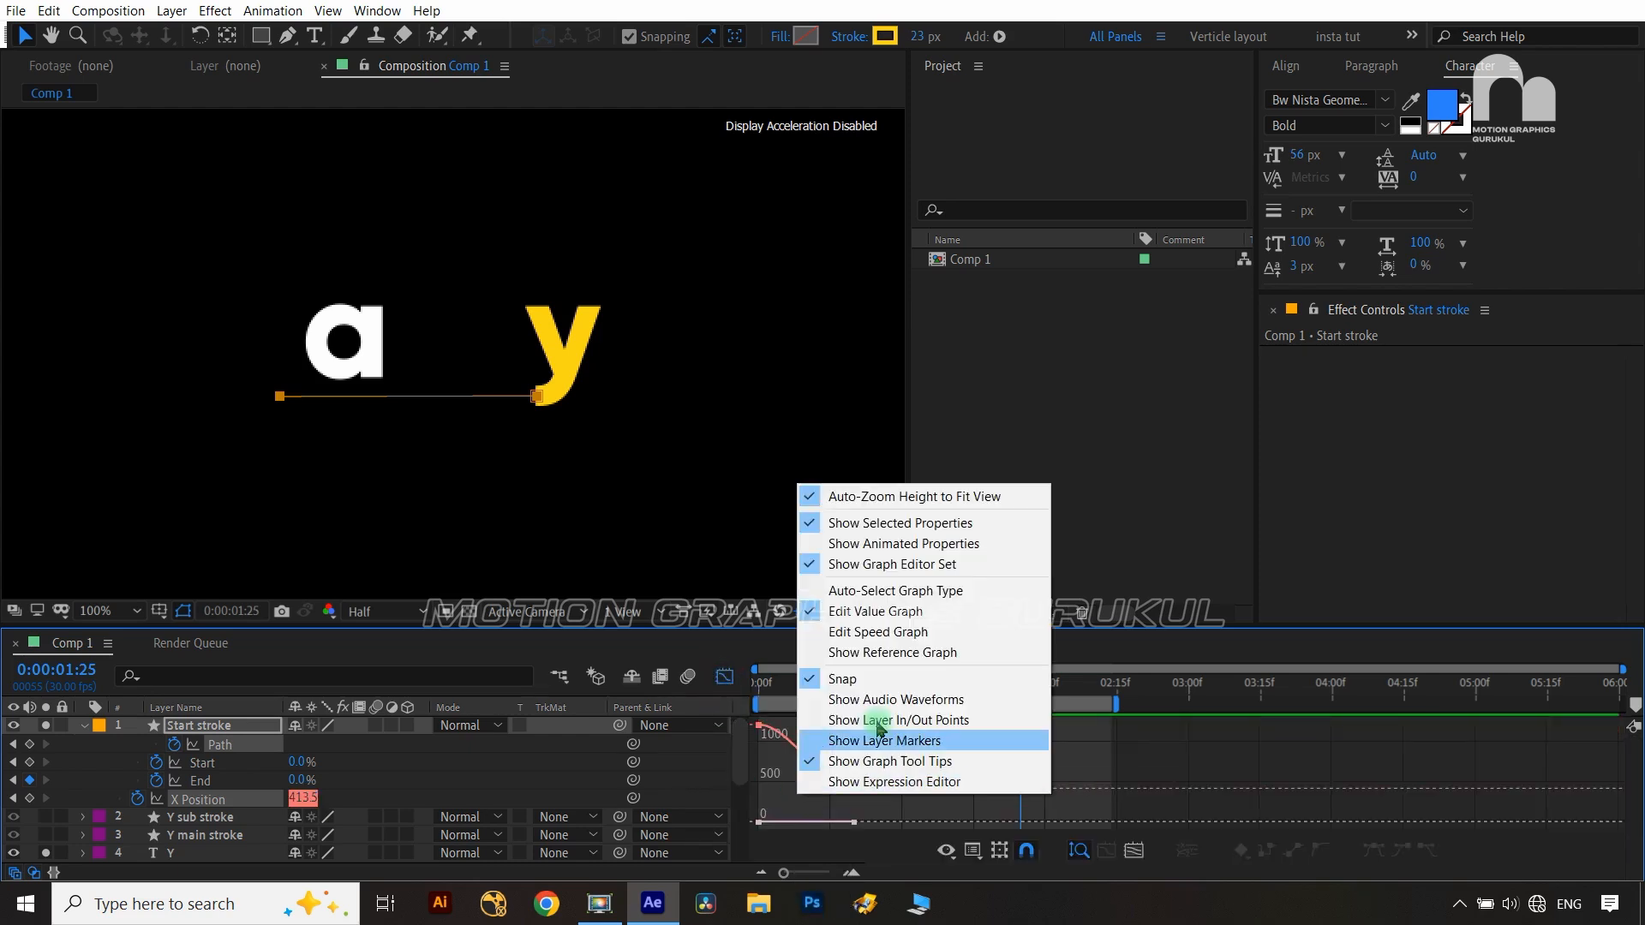
click(878, 635)
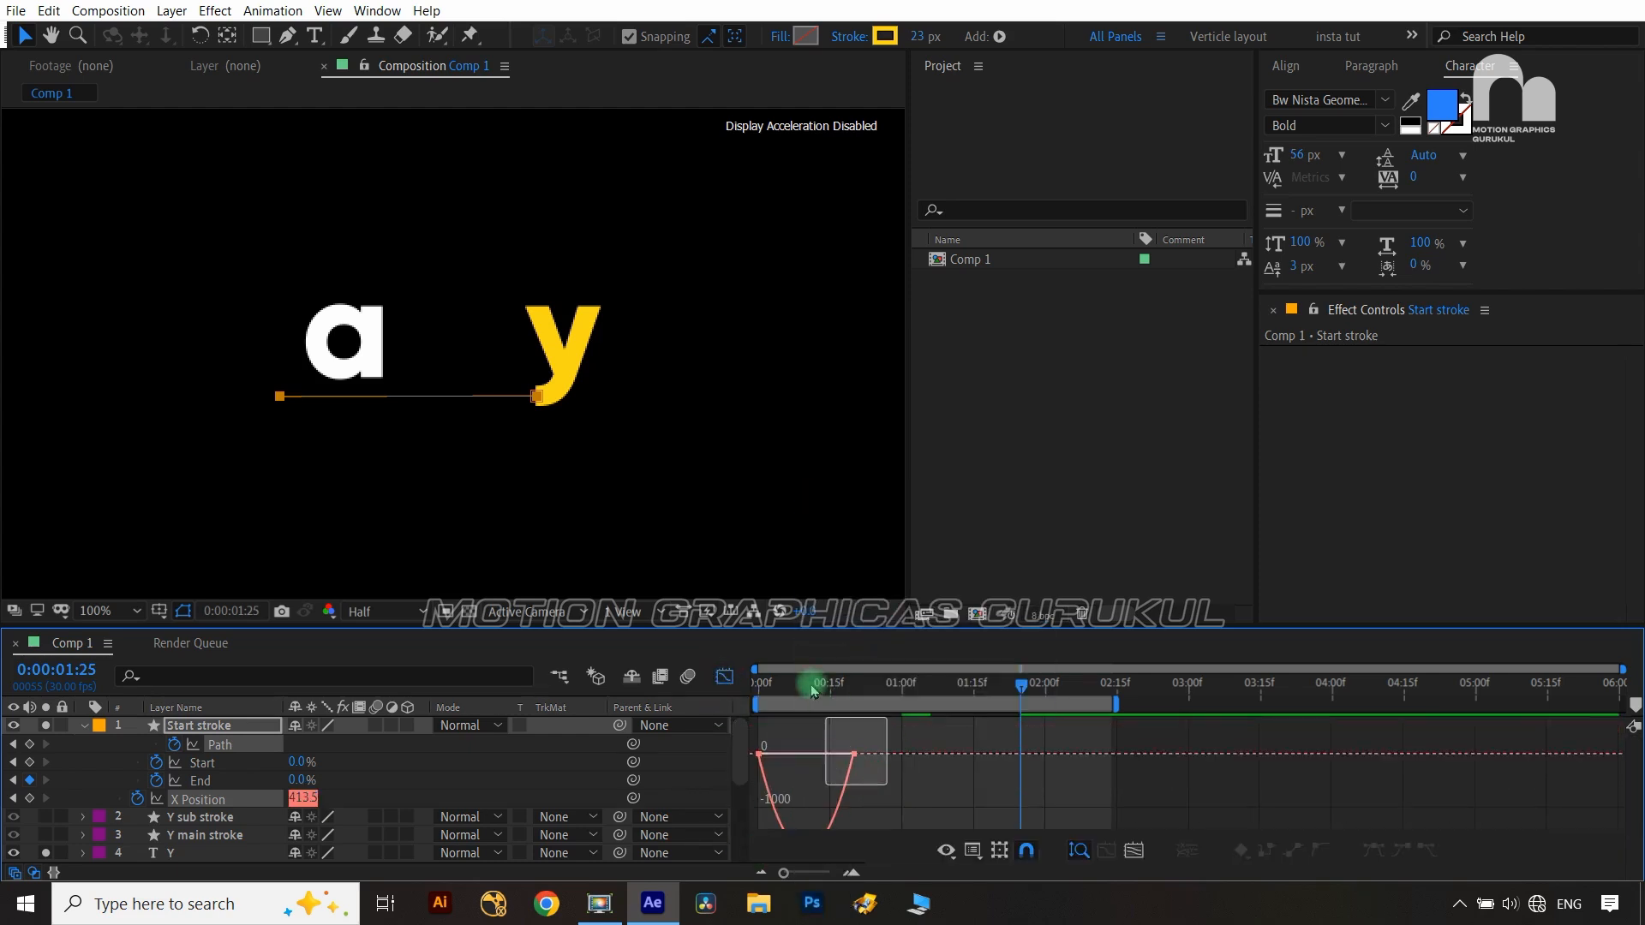
Reshape the Path and X Position speed curves to peak early and slow gradually, with about 25% influence on the first keyframe
click(547, 760)
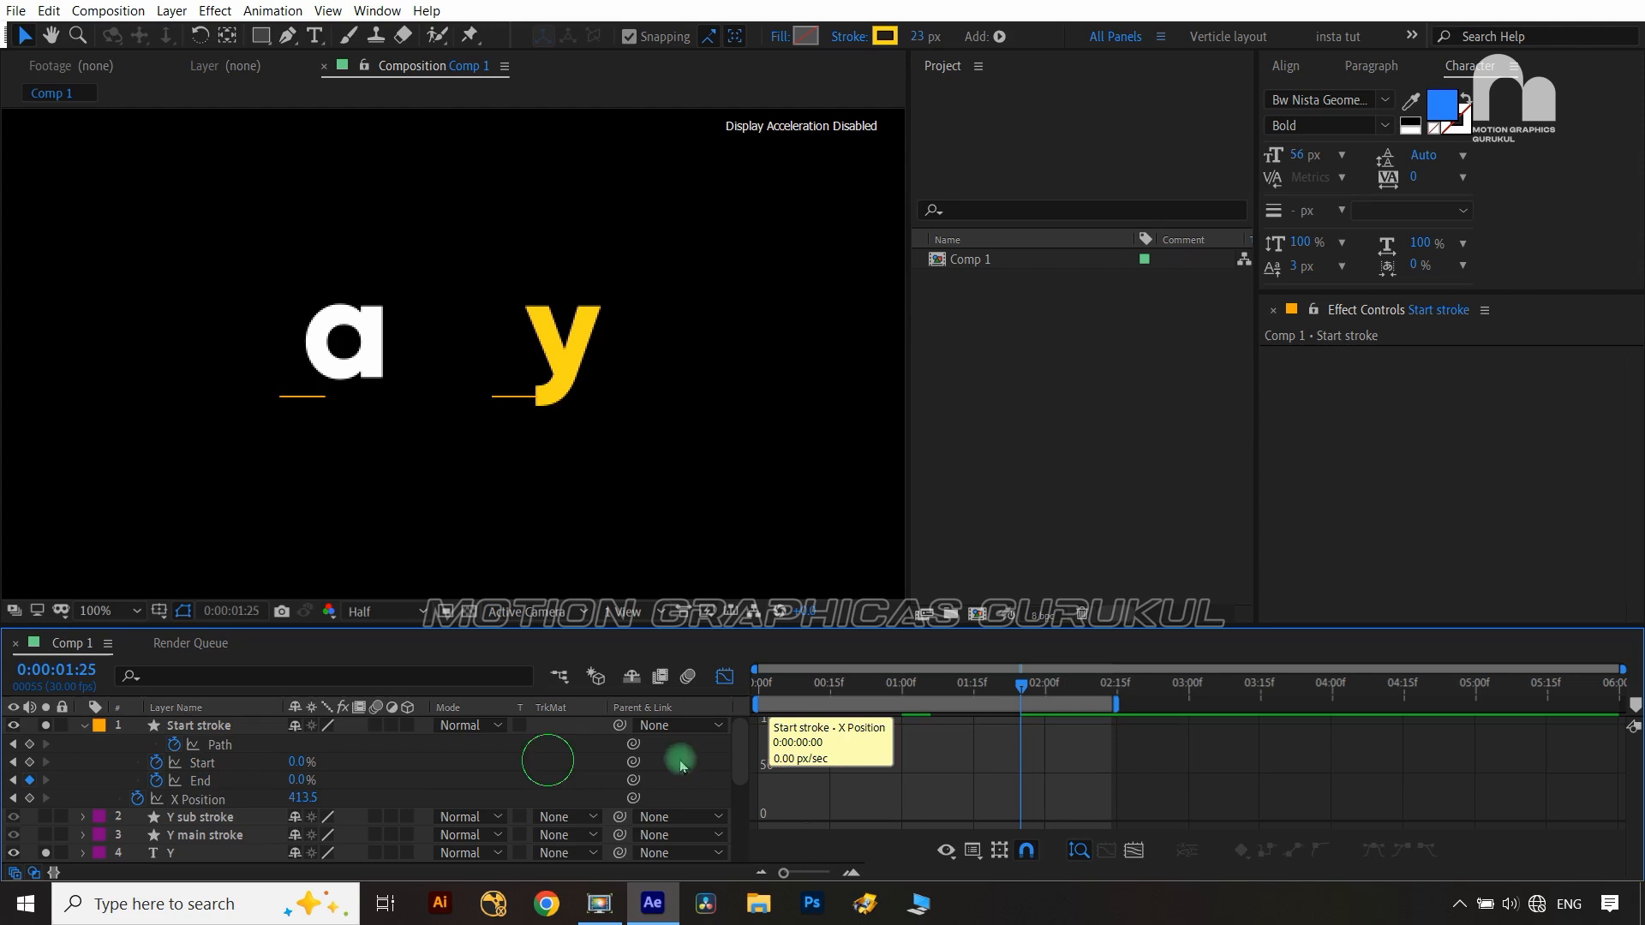
click(724, 676)
mouse_move(1019, 683)
mouse_down()
mouse_move(770, 687)
mouse_move(883, 711)
mouse_up()
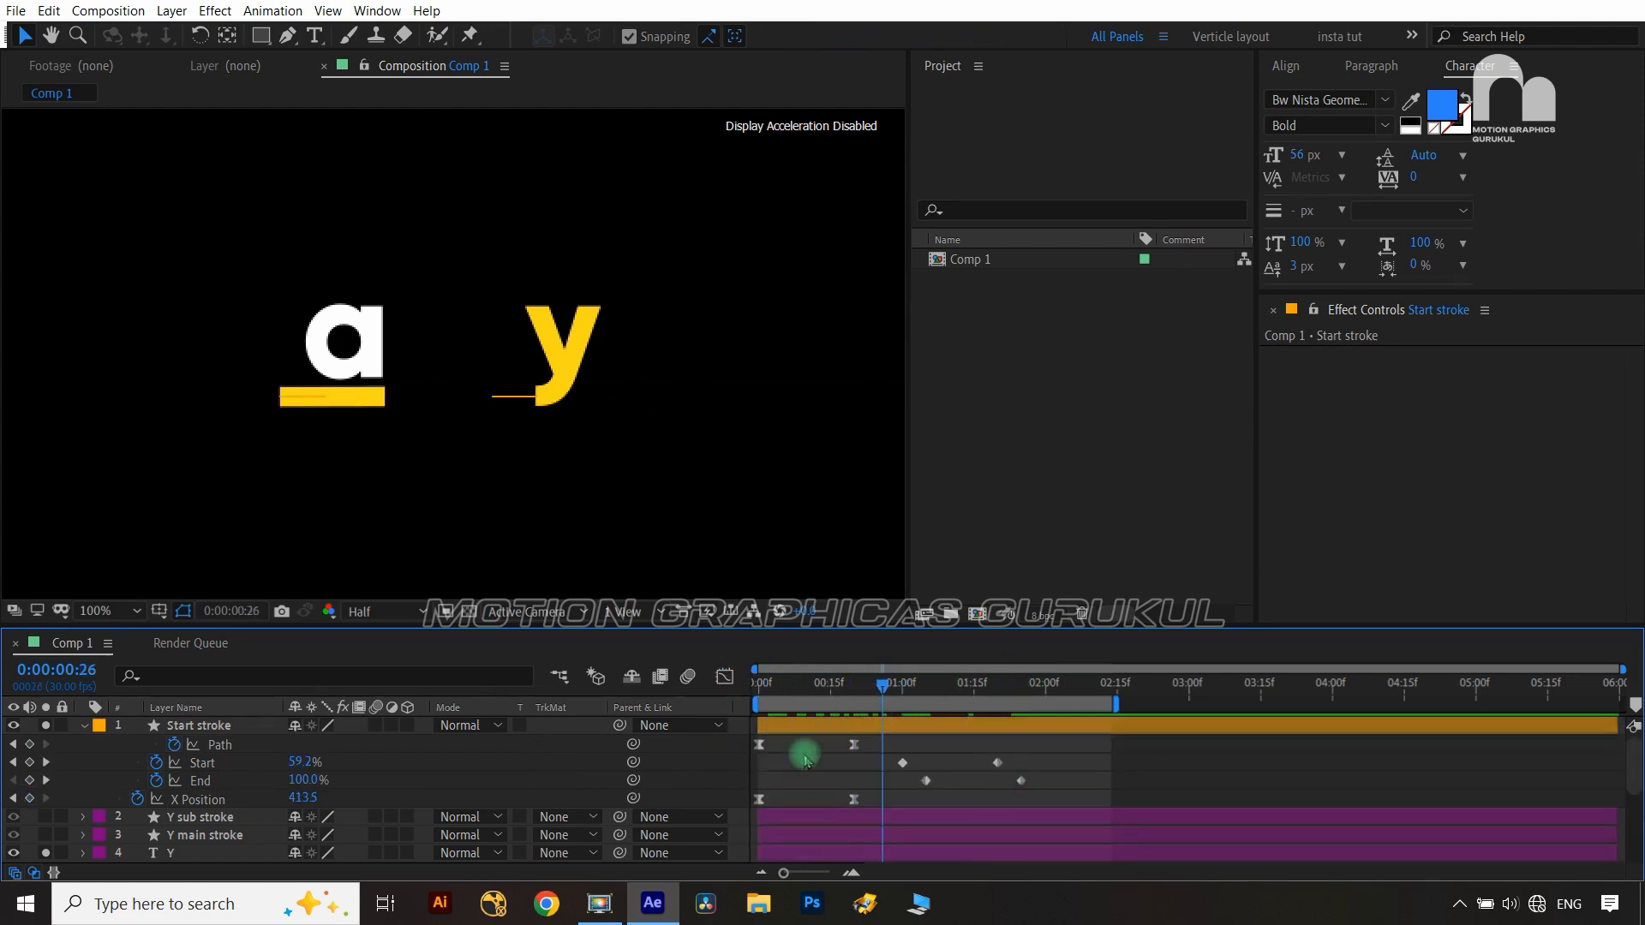
click(220, 745)
ctrl+click(236, 800)
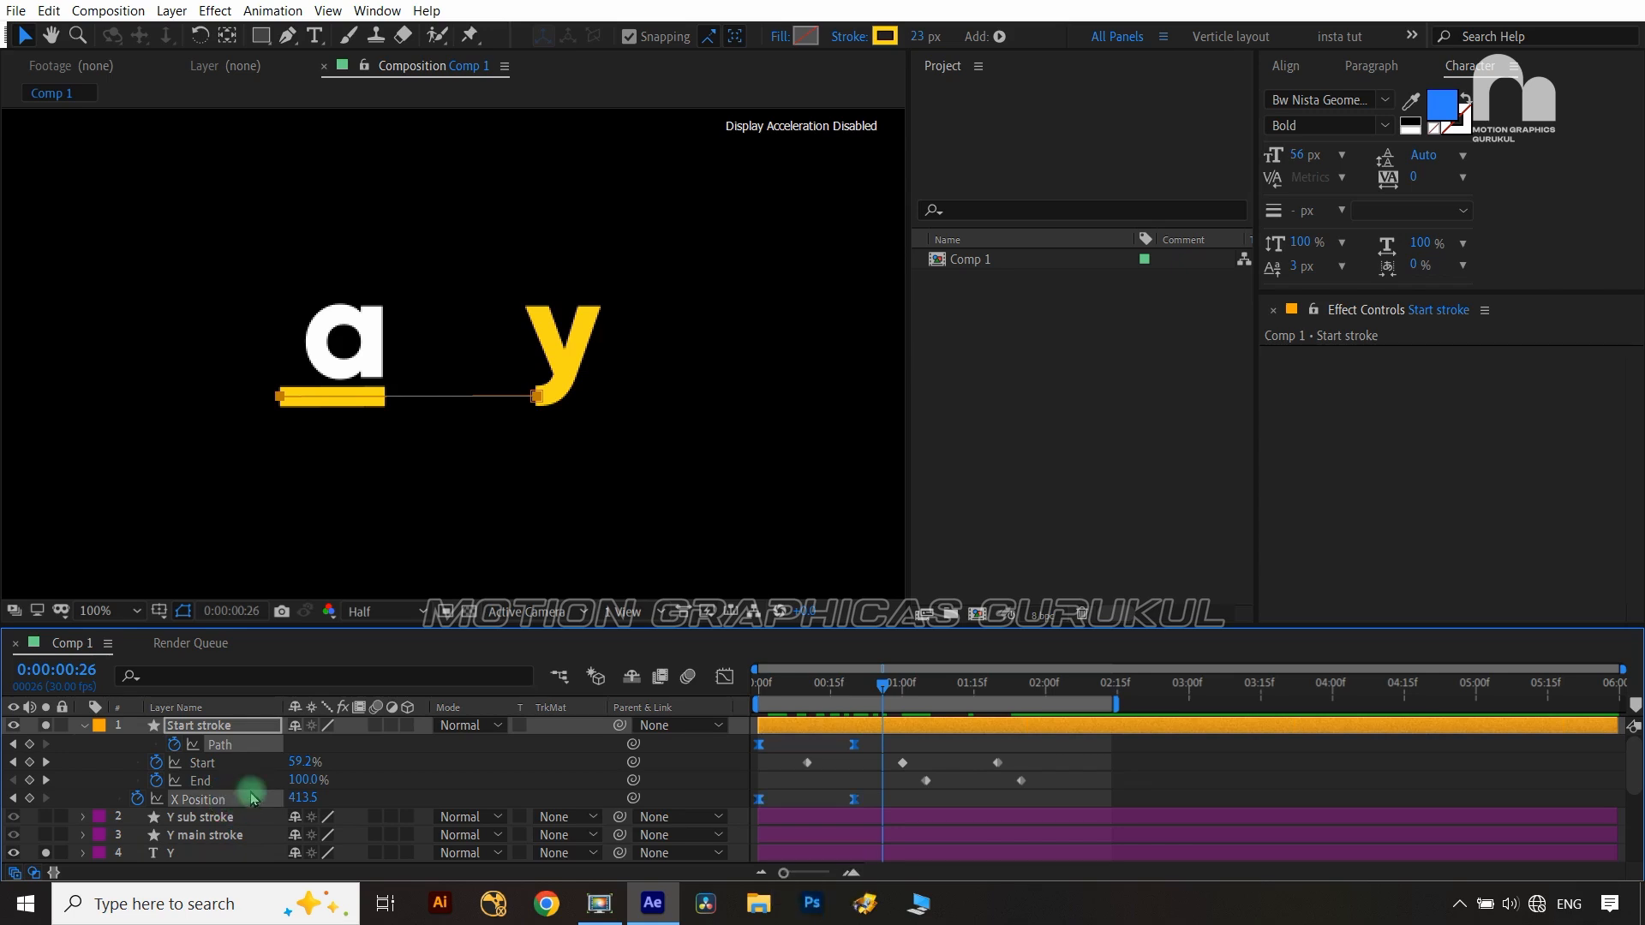
click(726, 678)
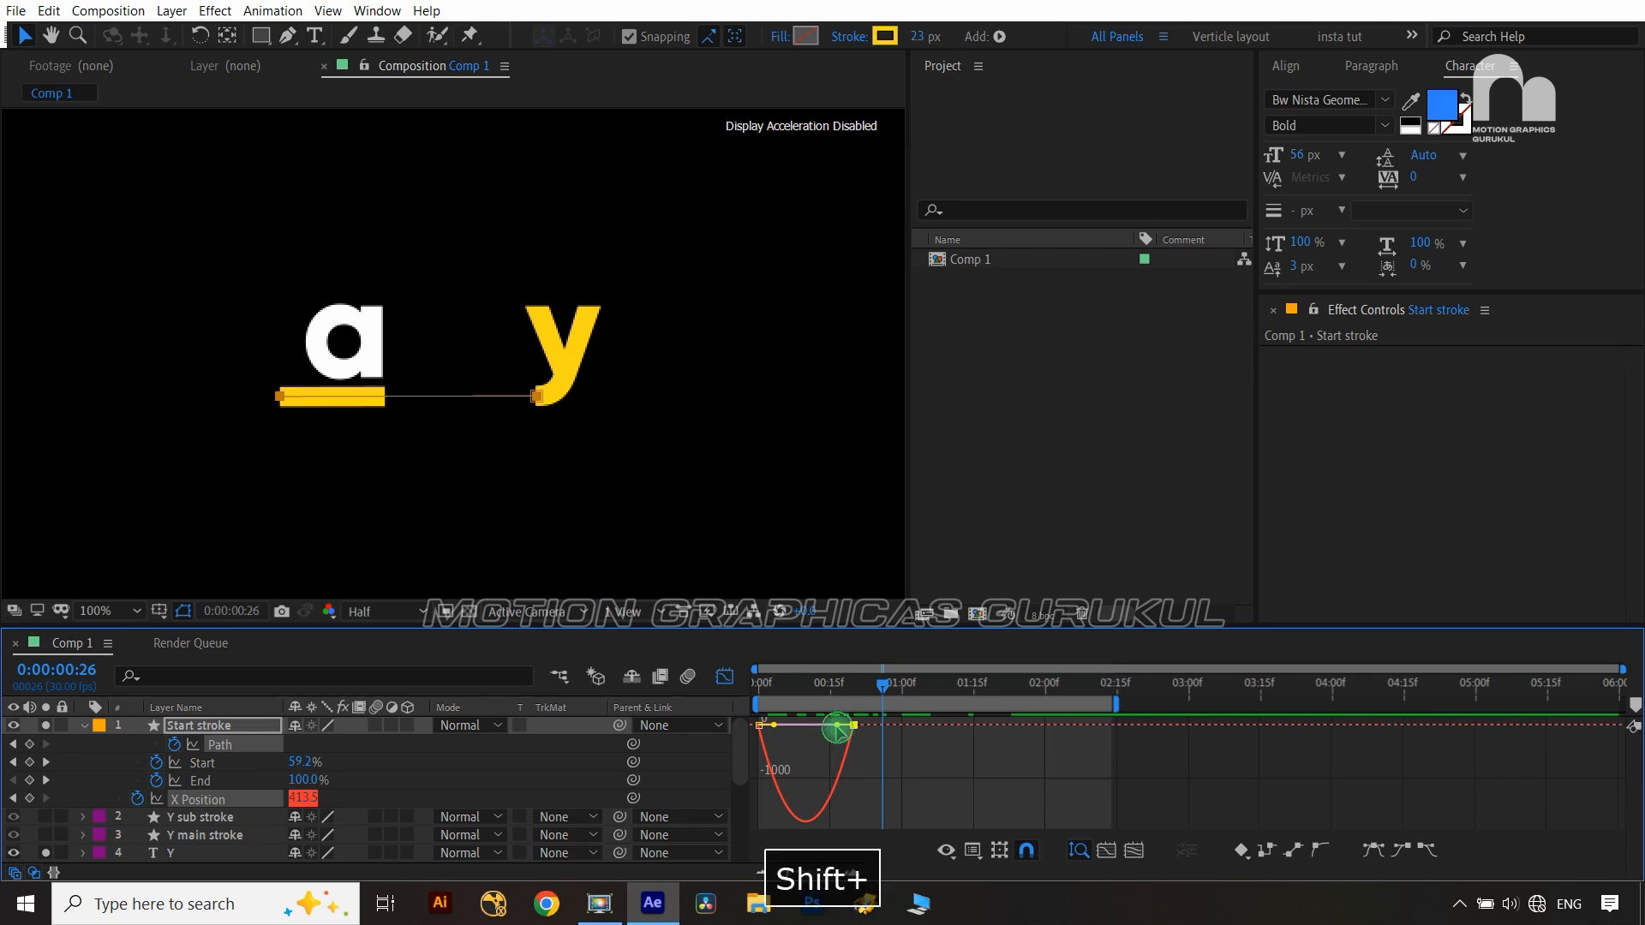
mouse_move(838, 727)
mouse_down()
mouse_move(742, 718)
mouse_move(774, 735)
mouse_up()
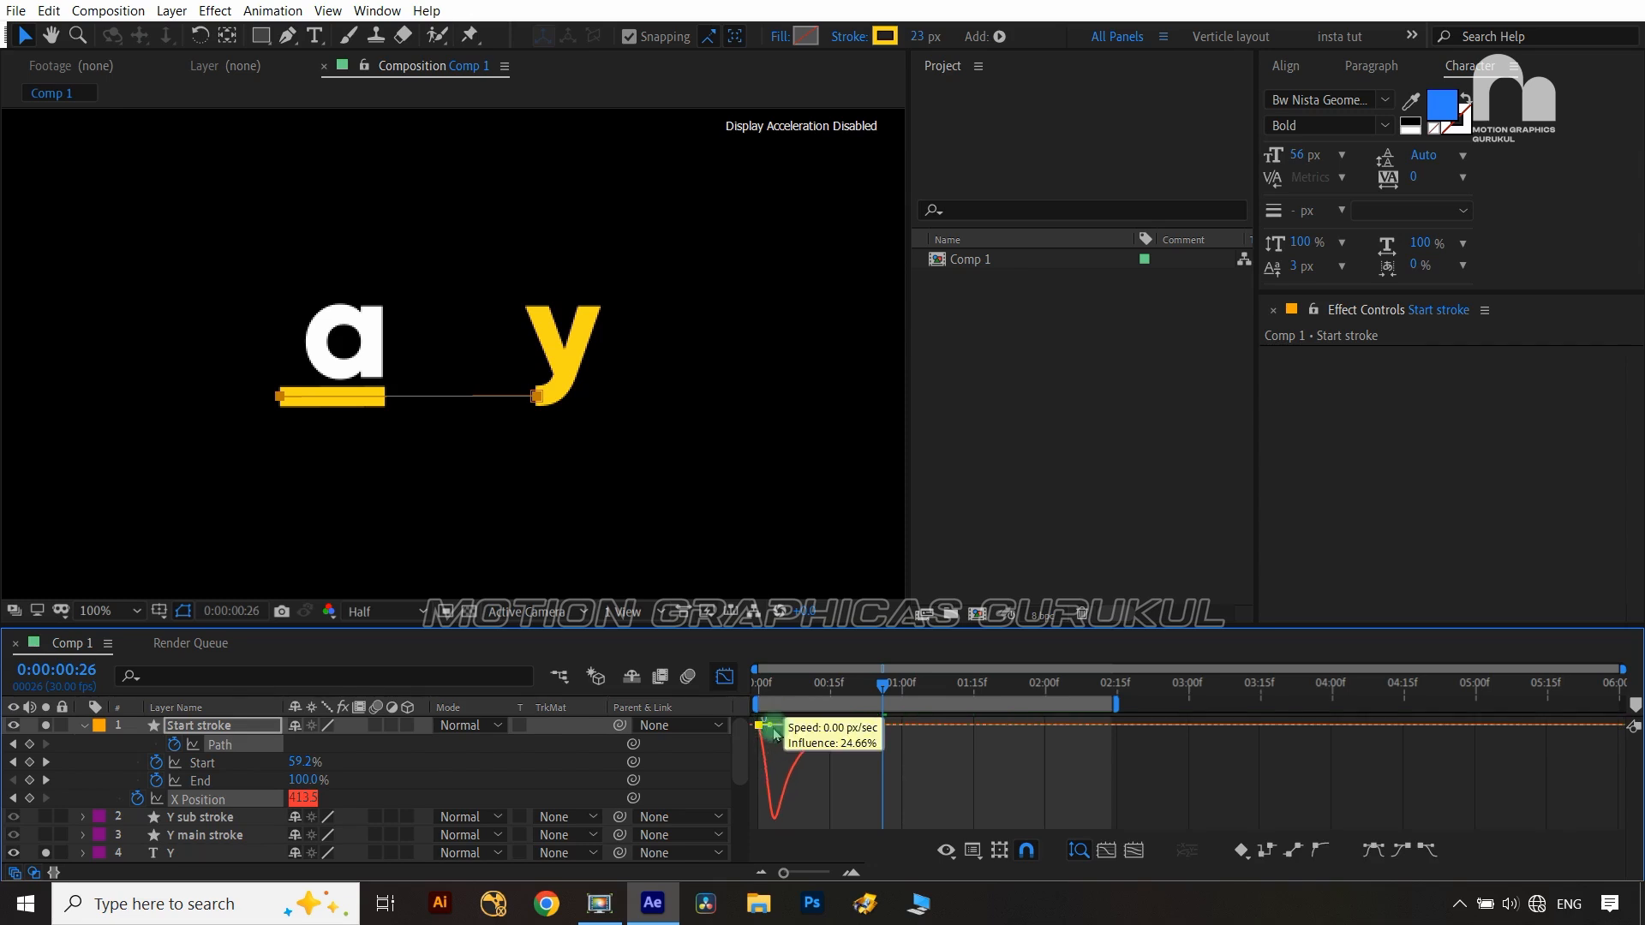
click(725, 677)
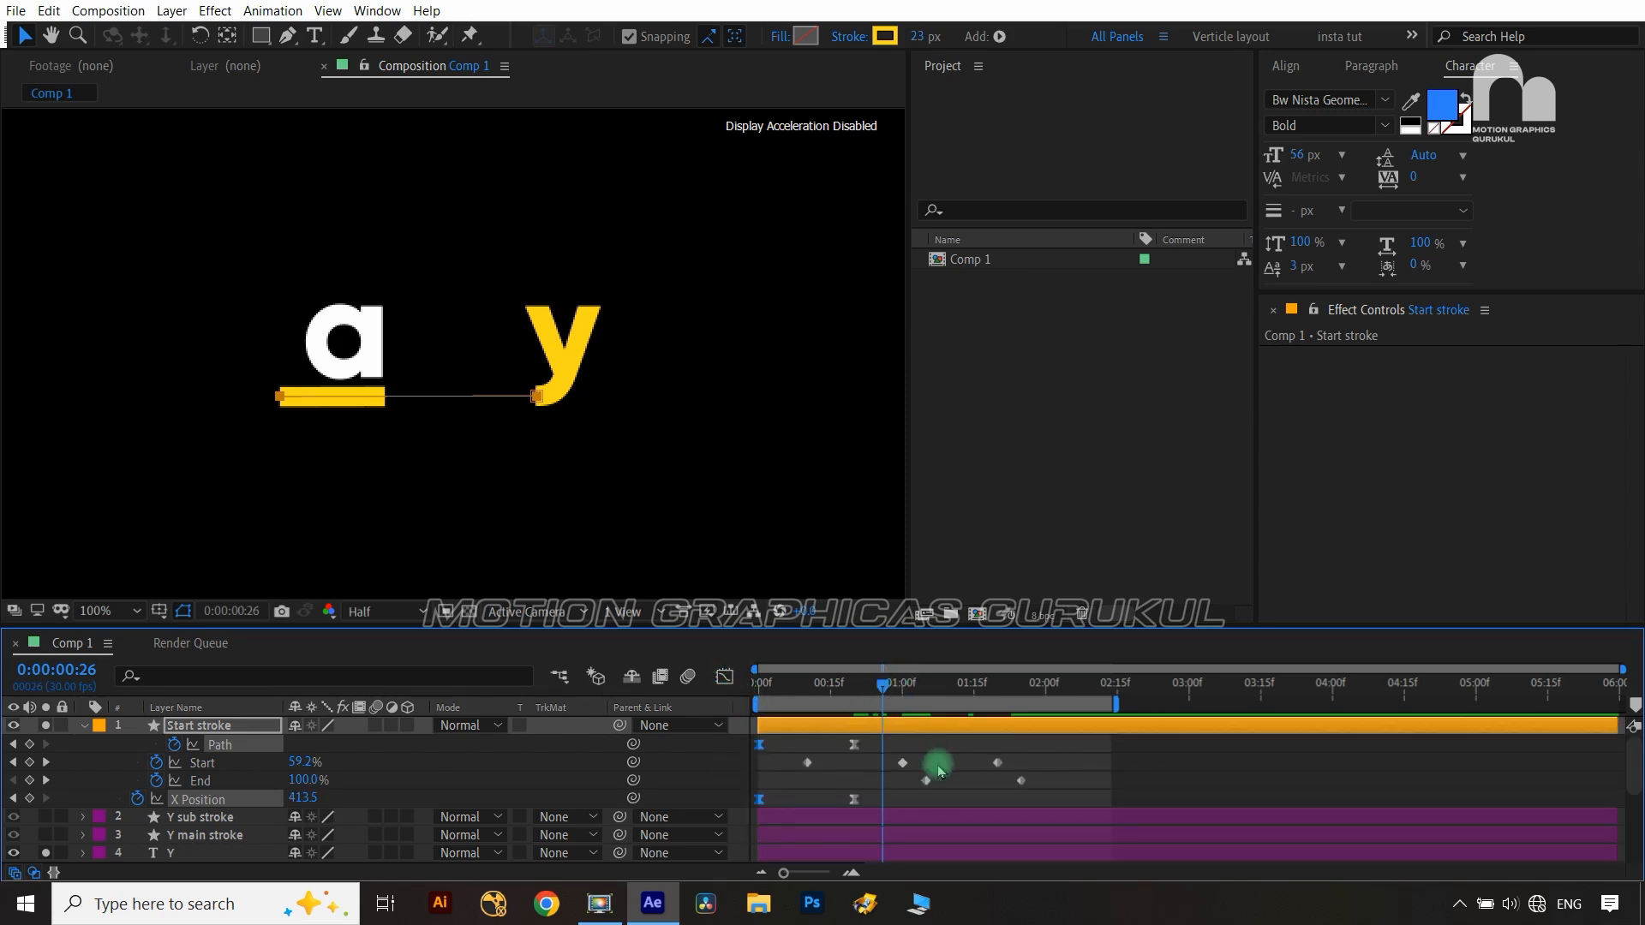
Easy-ease the three Trim Paths Start keyframes and reshape both speed curves into early peaks with long slowdowns
click(1005, 769)
drag(1005, 770, 805, 771)
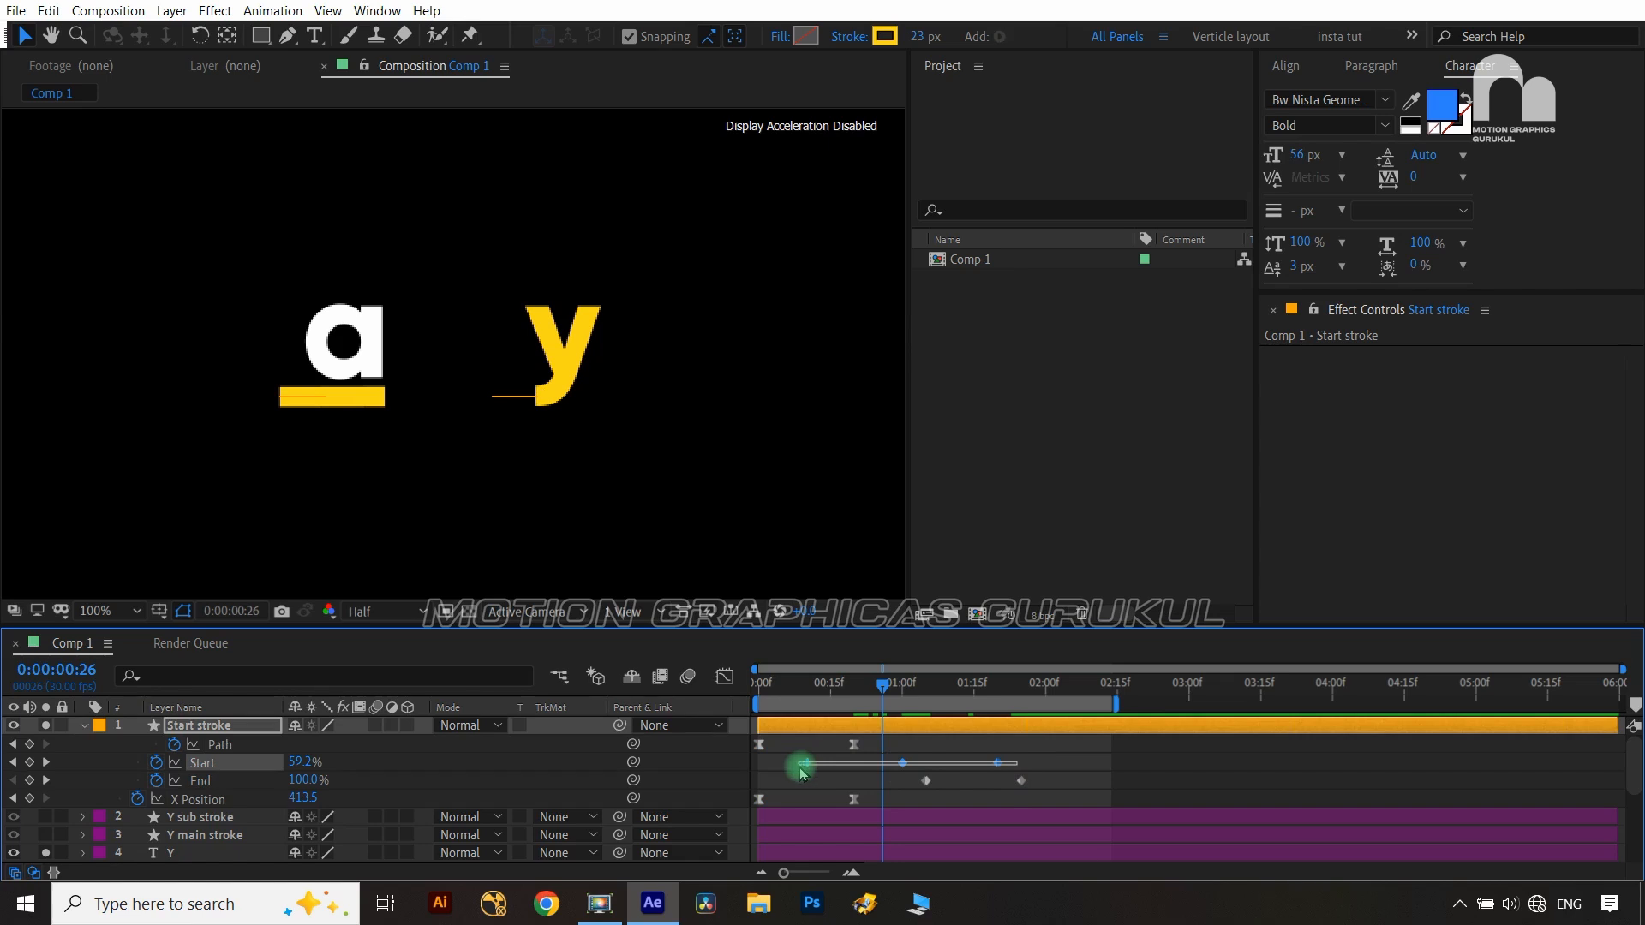
click(725, 677)
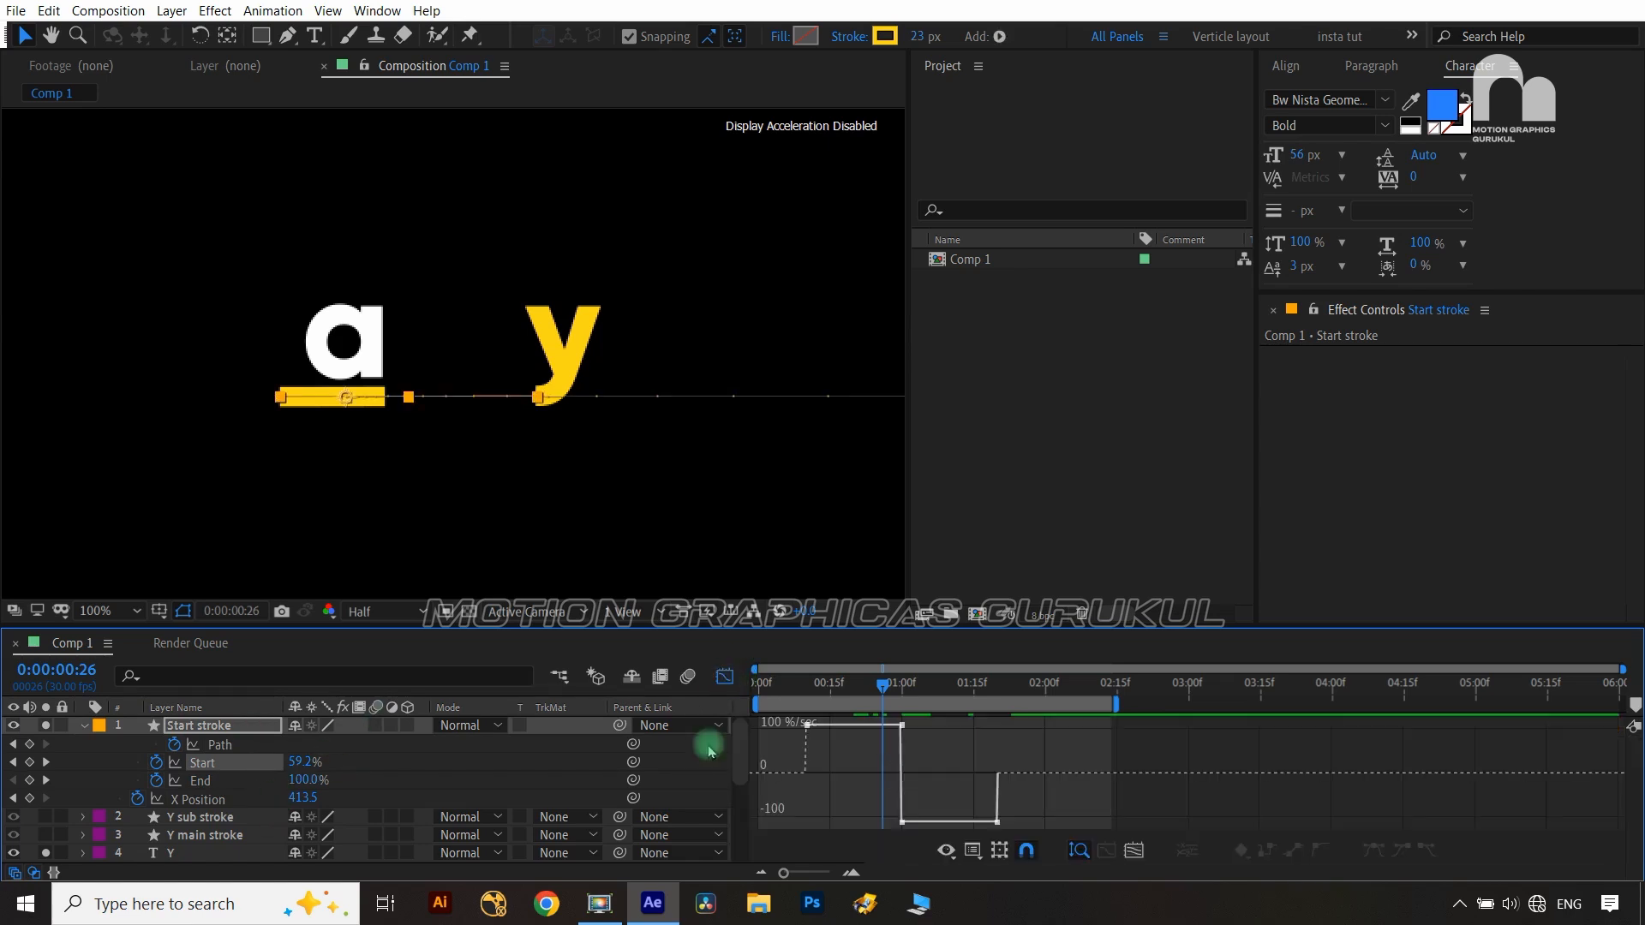
drag(1039, 716, 751, 864)
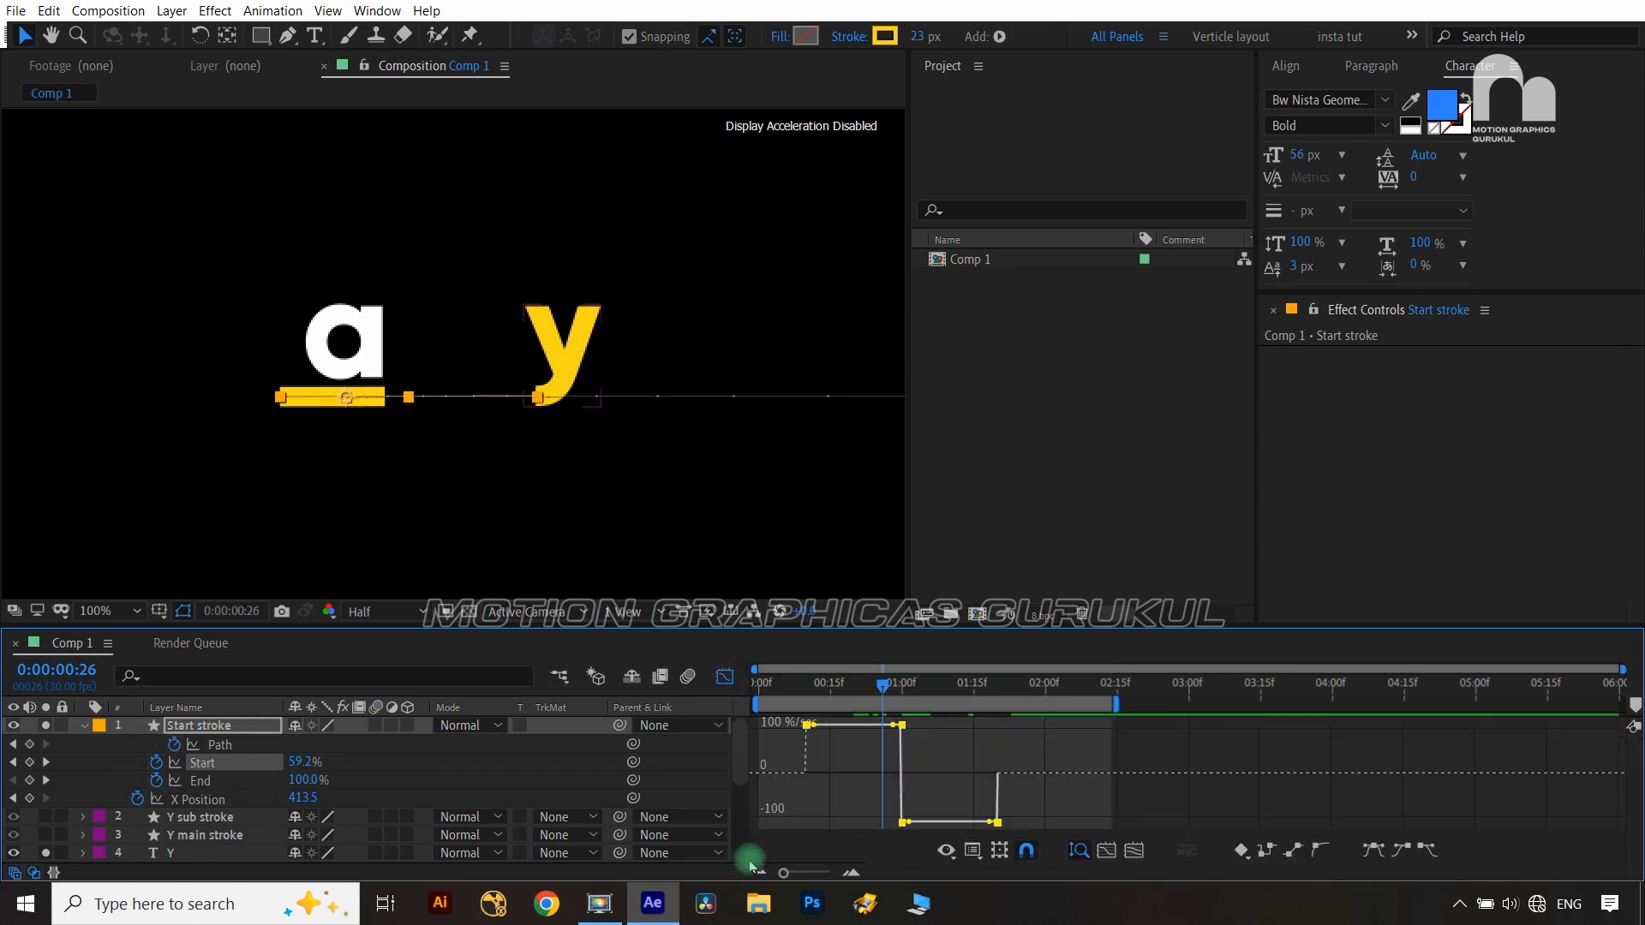
key(F9)
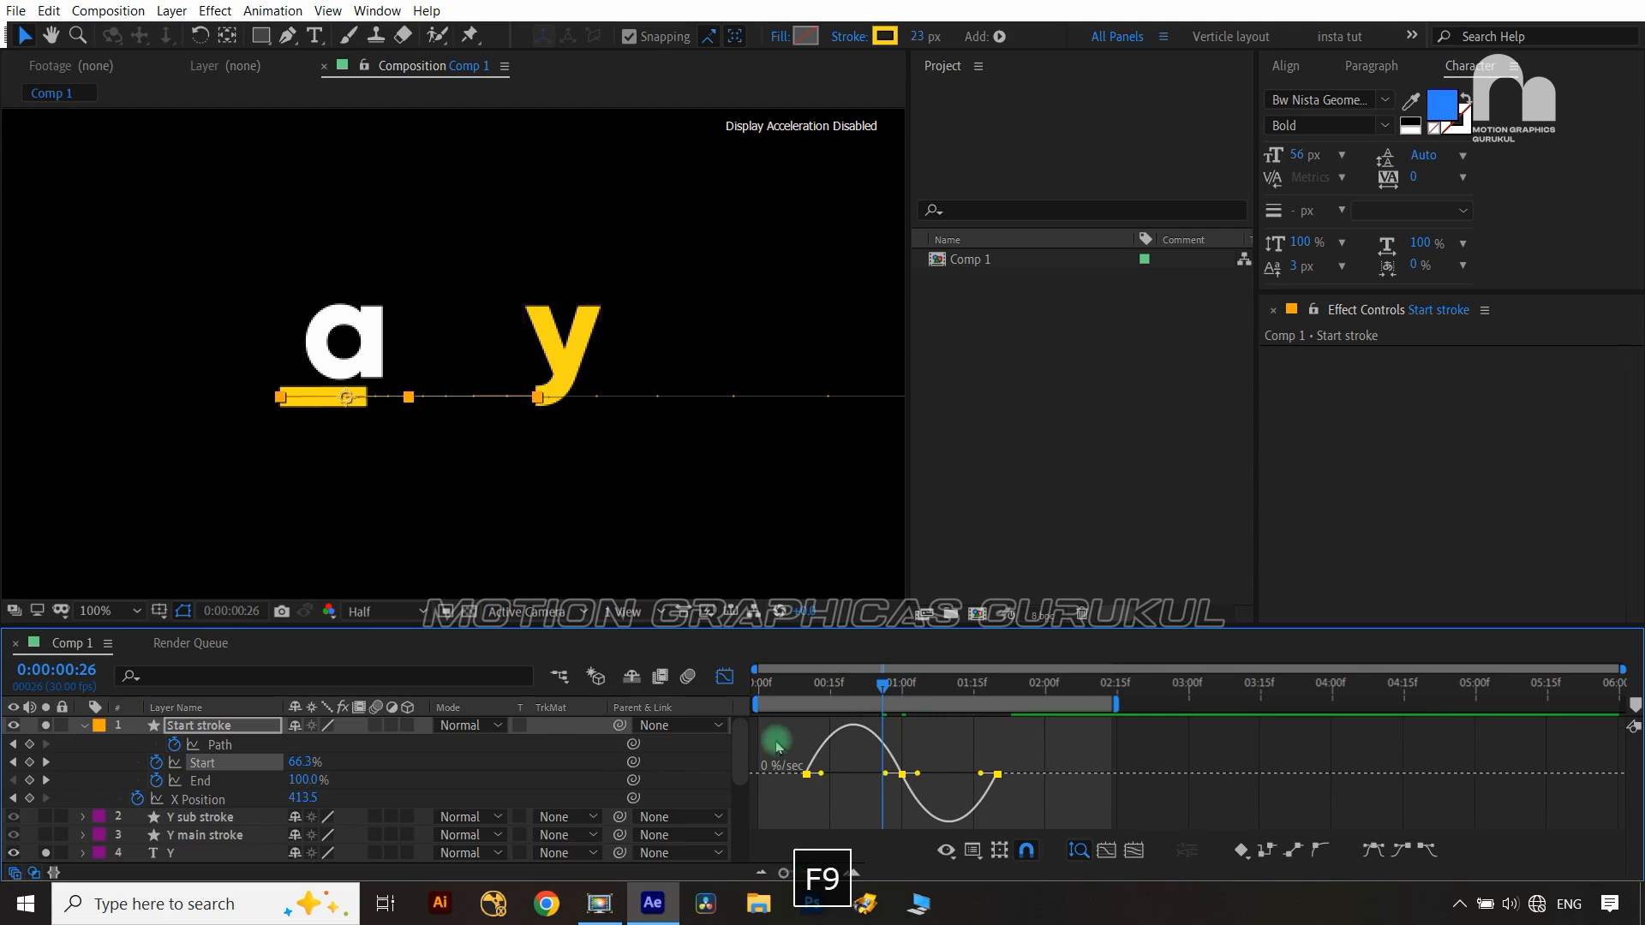
drag(888, 776, 729, 814)
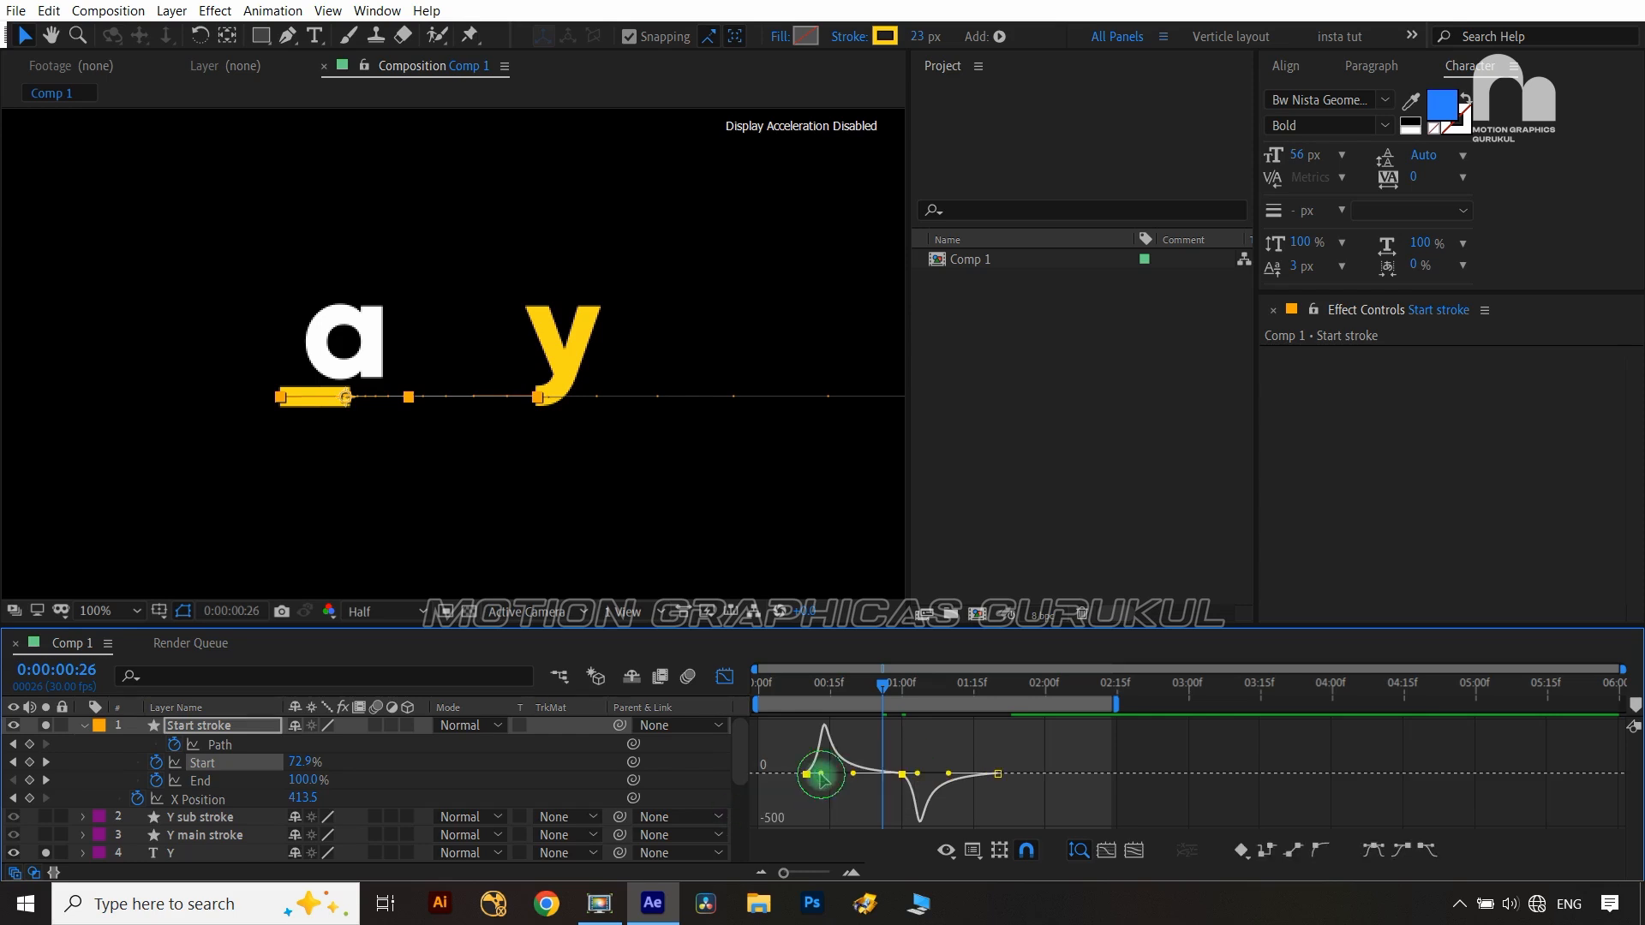
drag(821, 776, 818, 780)
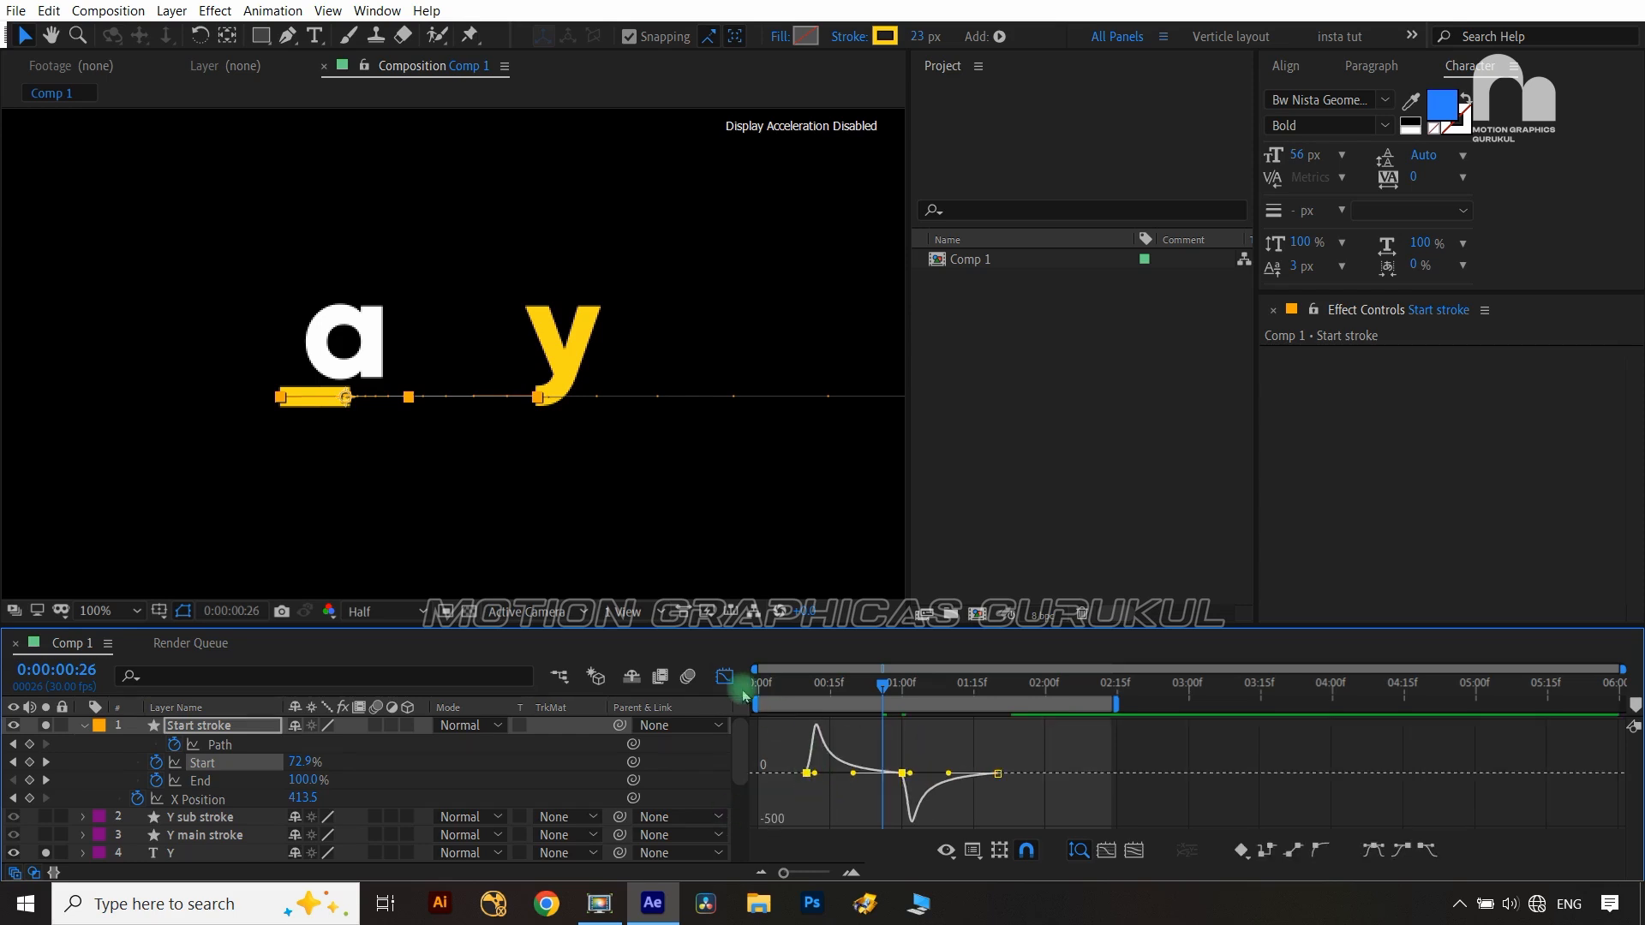
click(725, 677)
Easy-ease the two Trim Paths End keyframes and adjust their speed curve in the Graph Editor
drag(1041, 773, 921, 788)
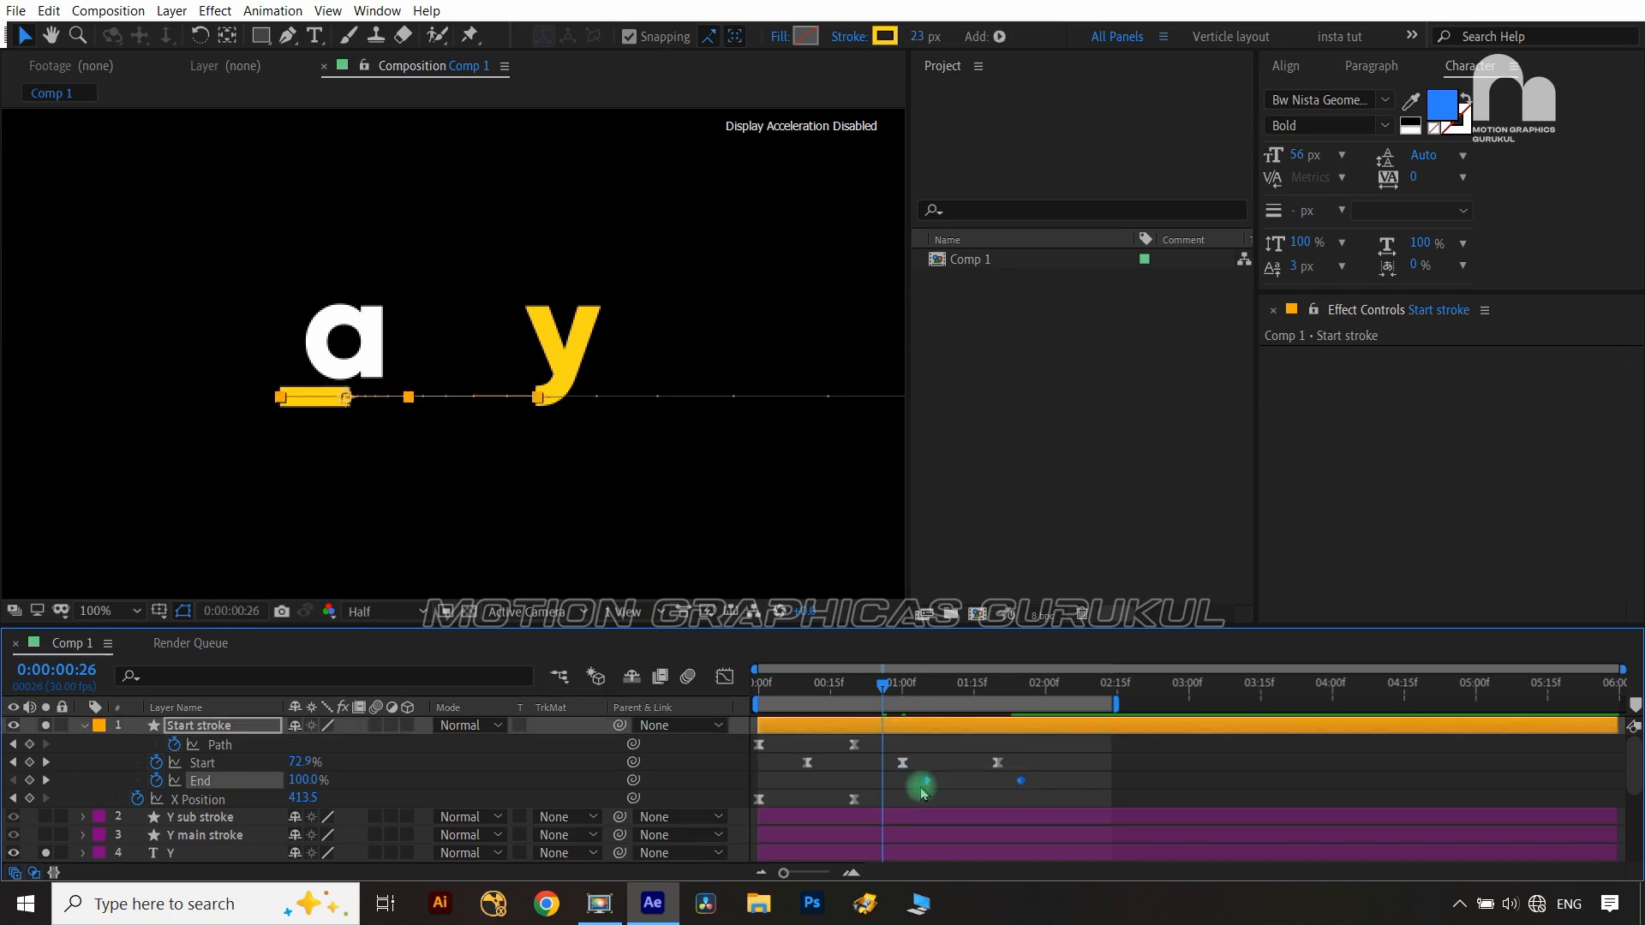
key(F9)
click(726, 678)
drag(1049, 748, 934, 730)
click(725, 677)
click(705, 753)
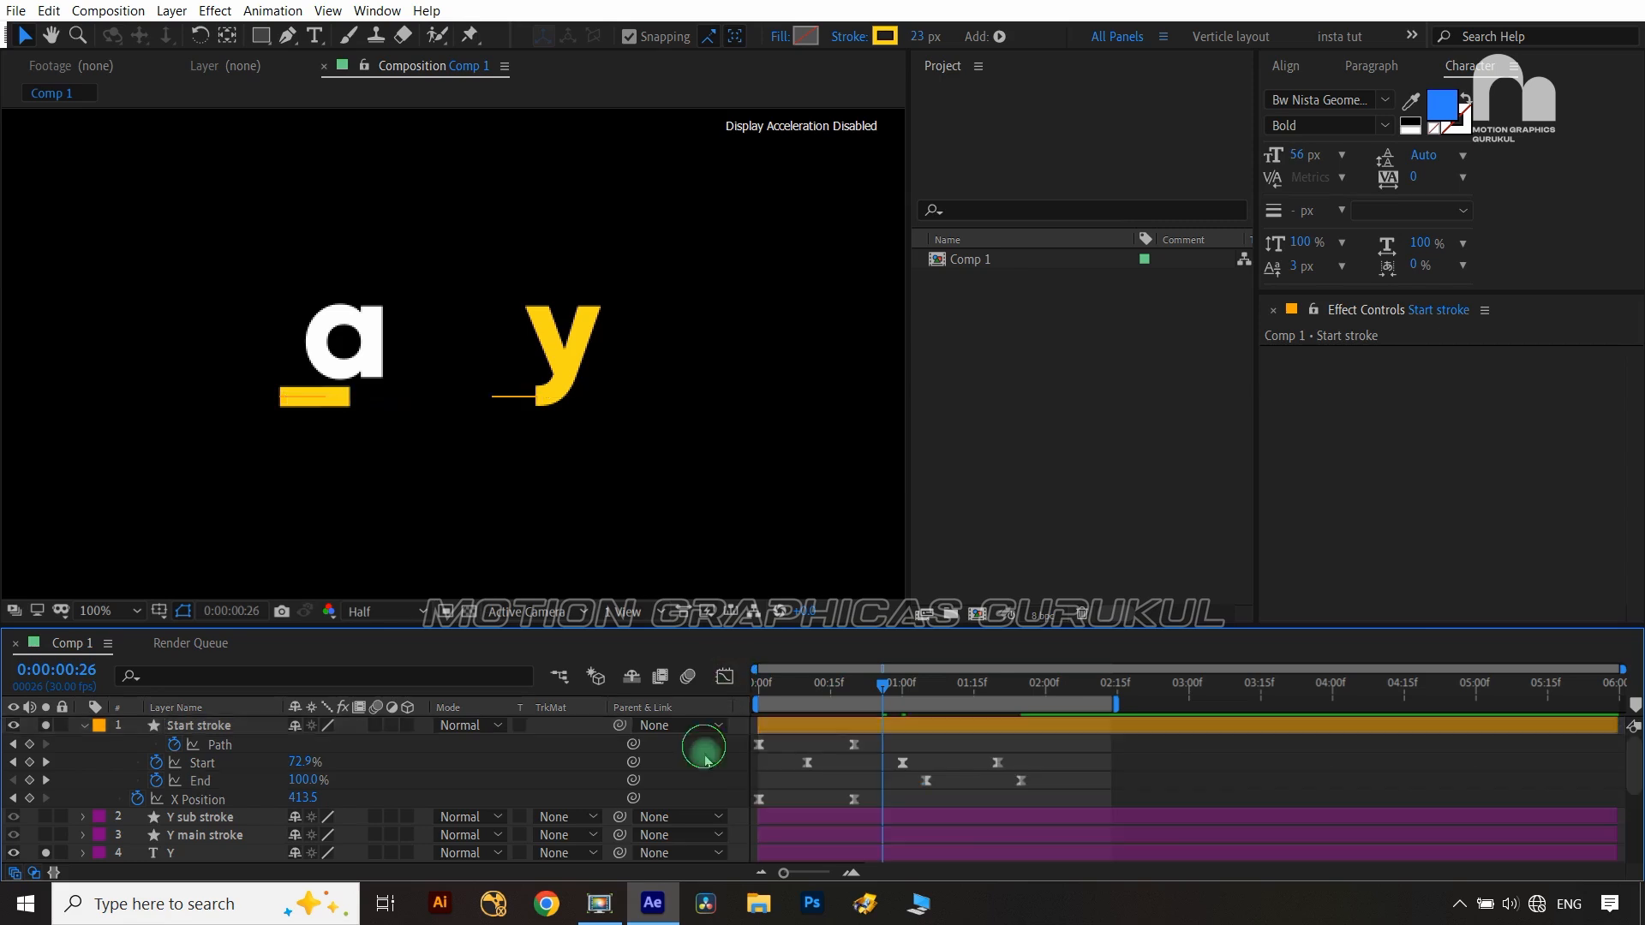
Preview the stroke animation from the first frame with the whole composition fitted in view
drag(885, 682, 708, 683)
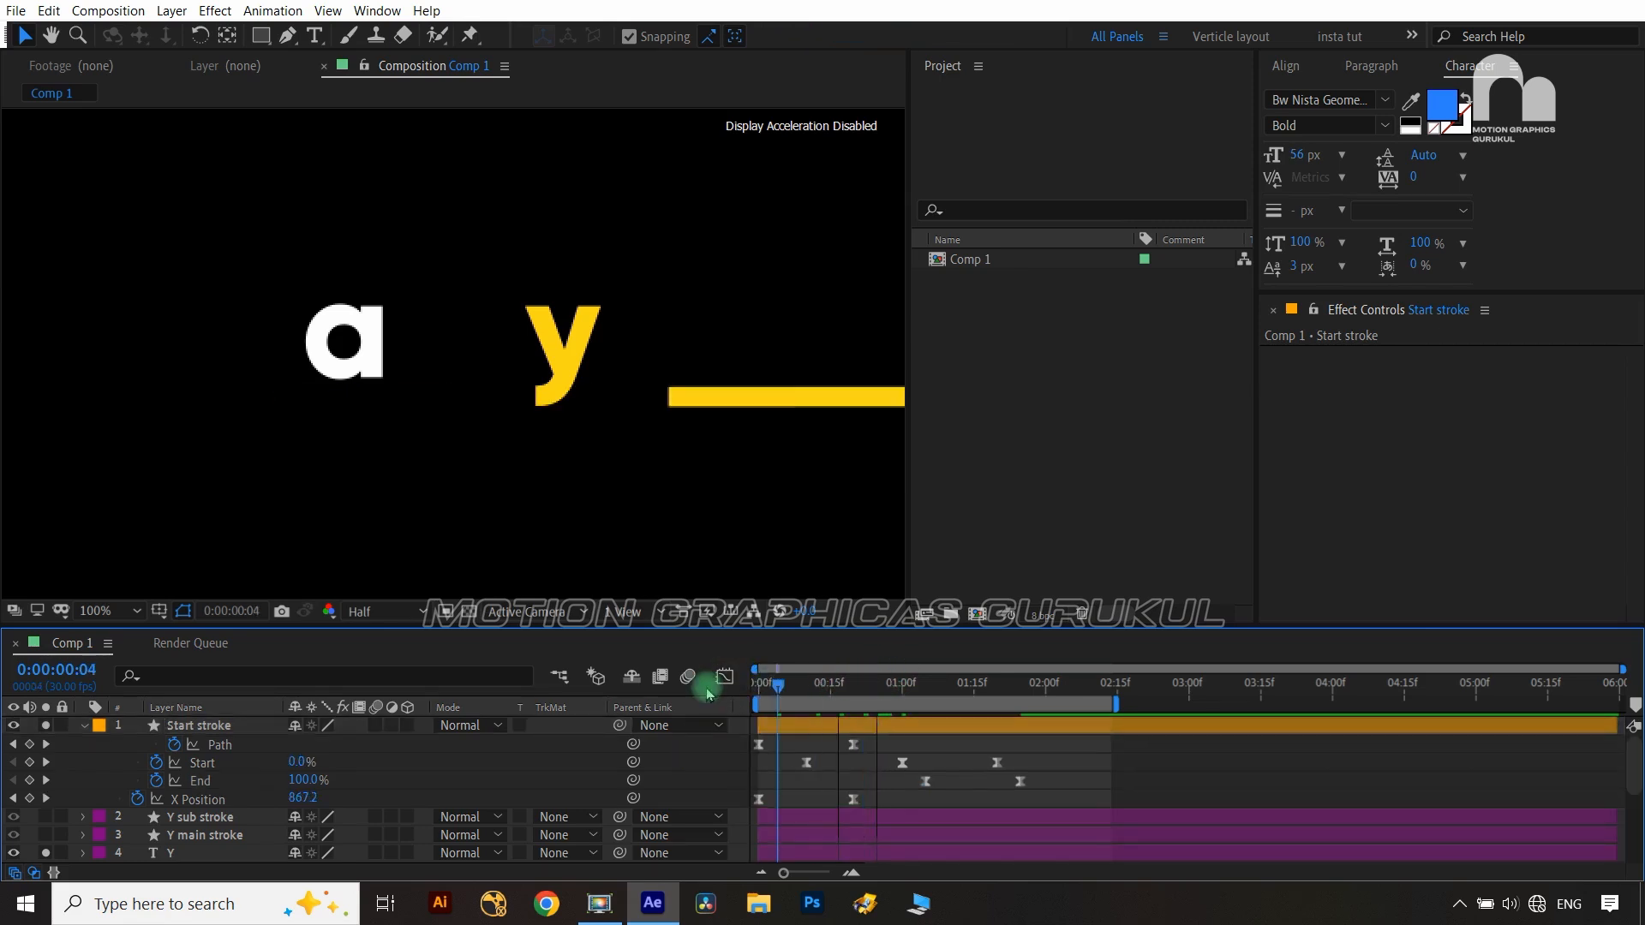
key(space)
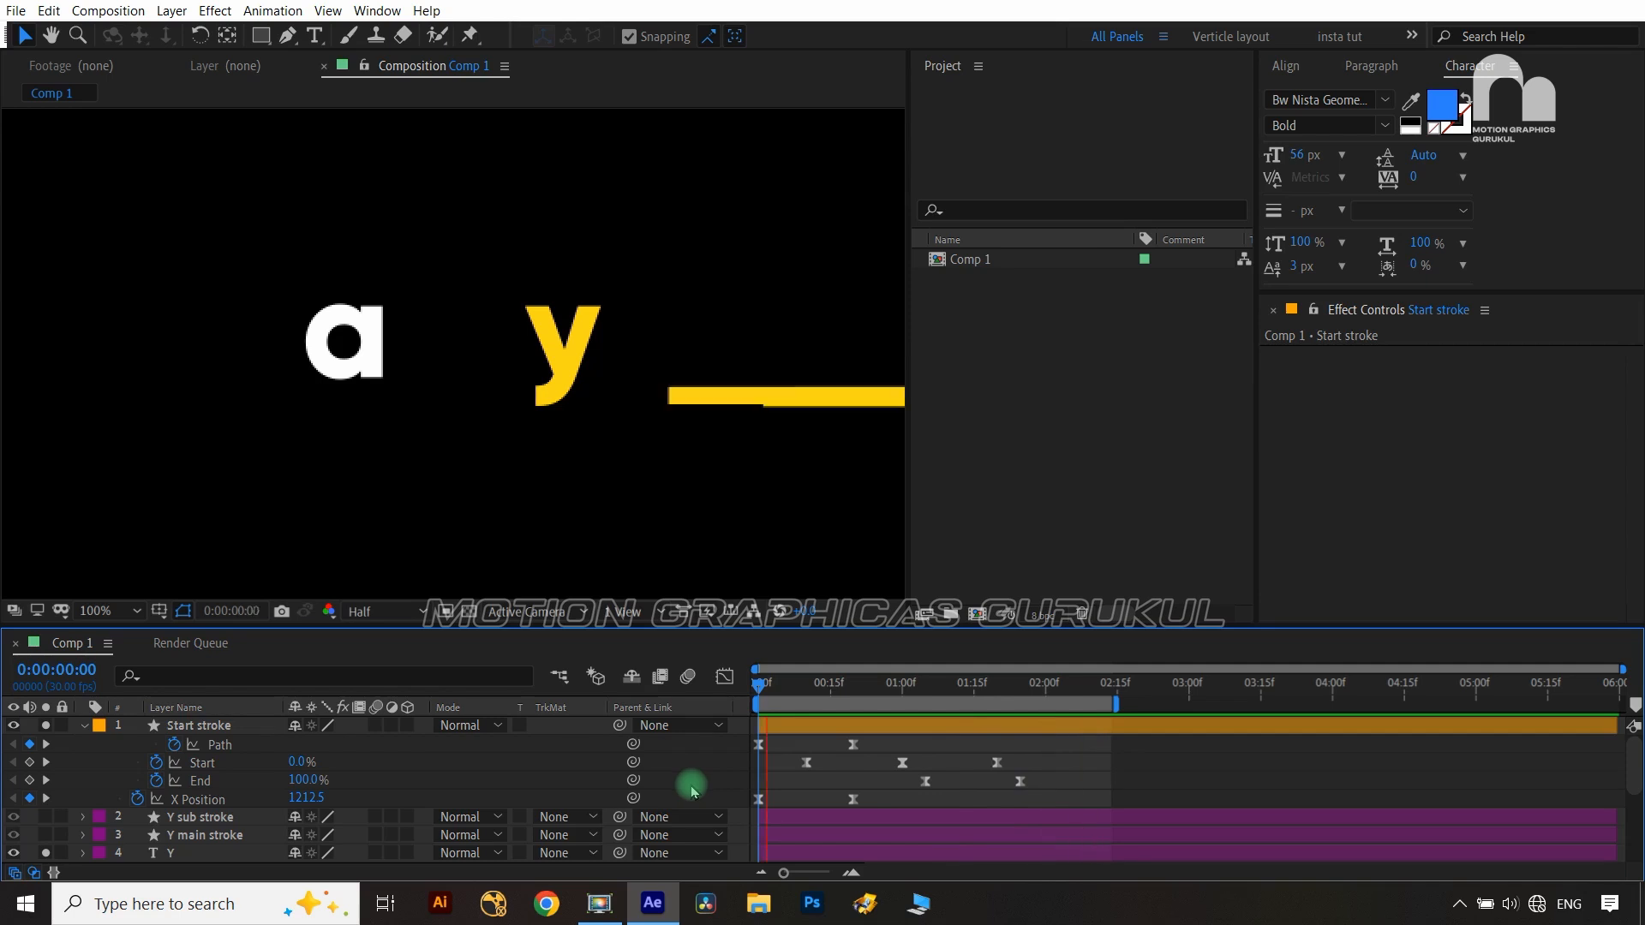
key(shift+slash)
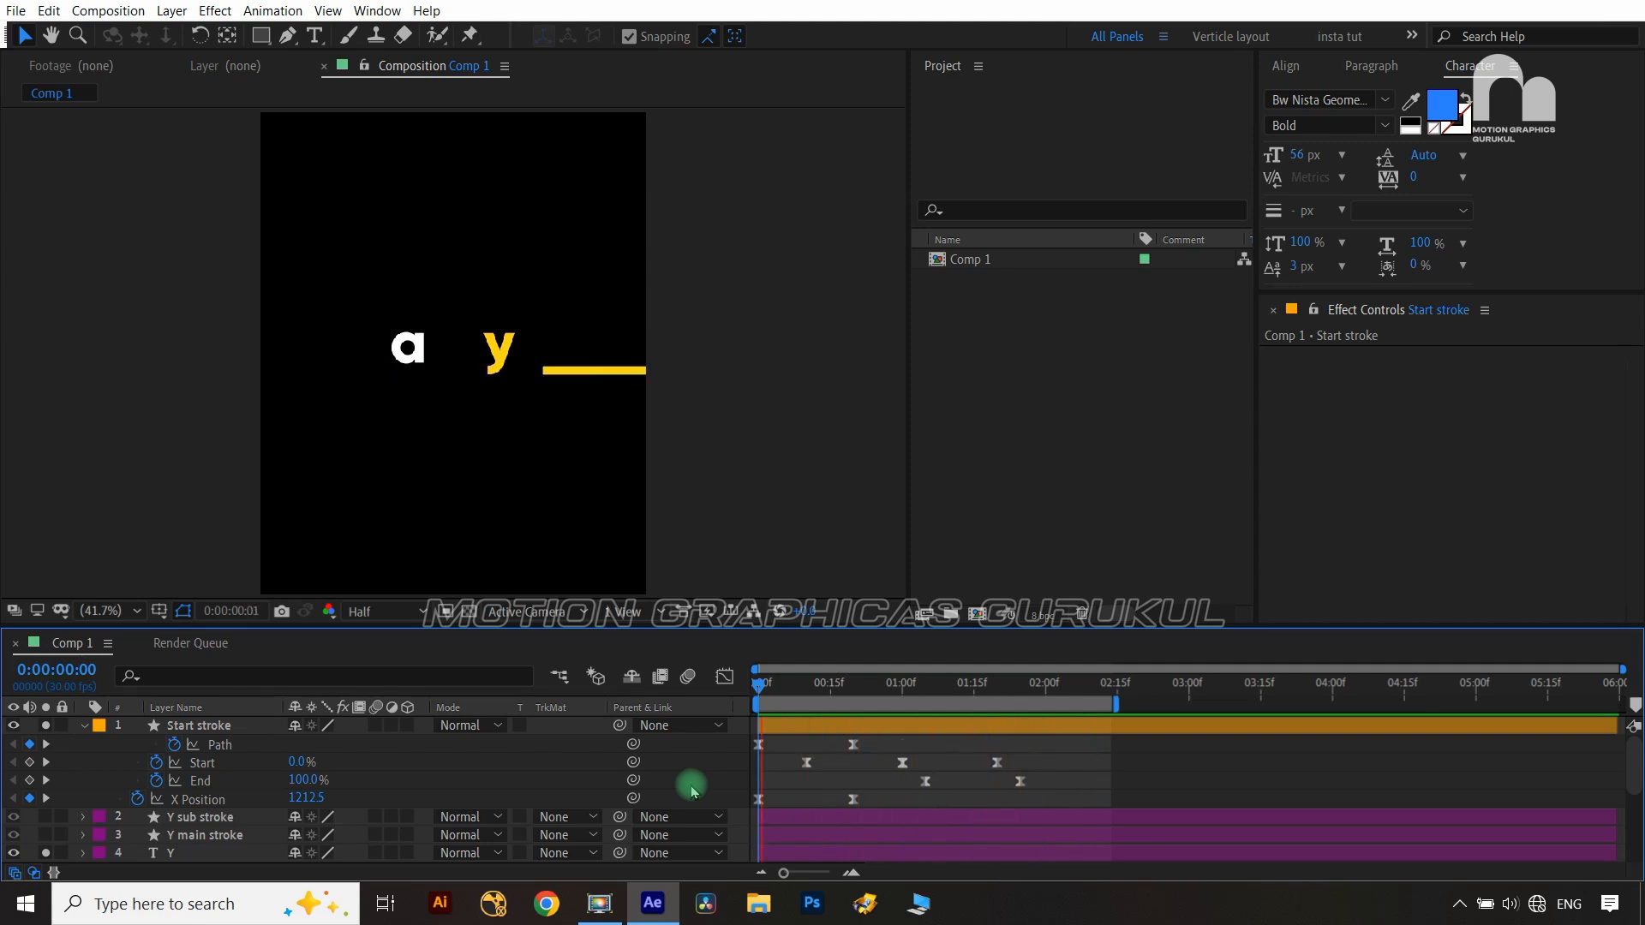
key(space)
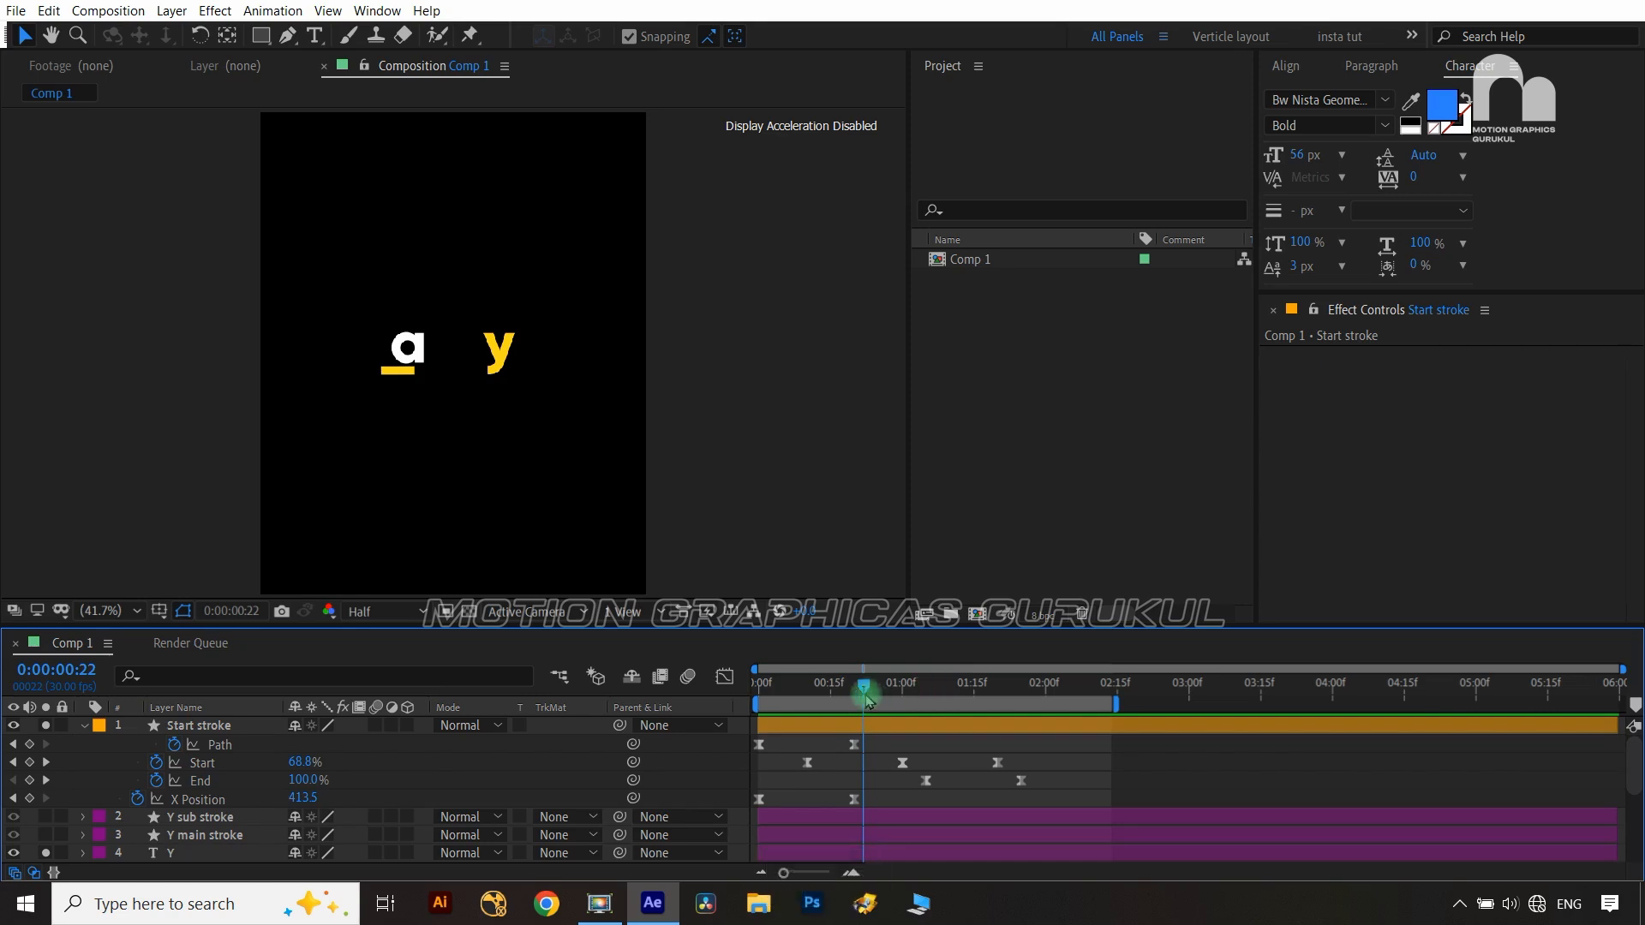
Shift both Trim Paths End keyframes later together so the 100% keyframe sits at 0:00:01:11, checking the stroke around 0:00:01:17
drag(861, 688, 943, 724)
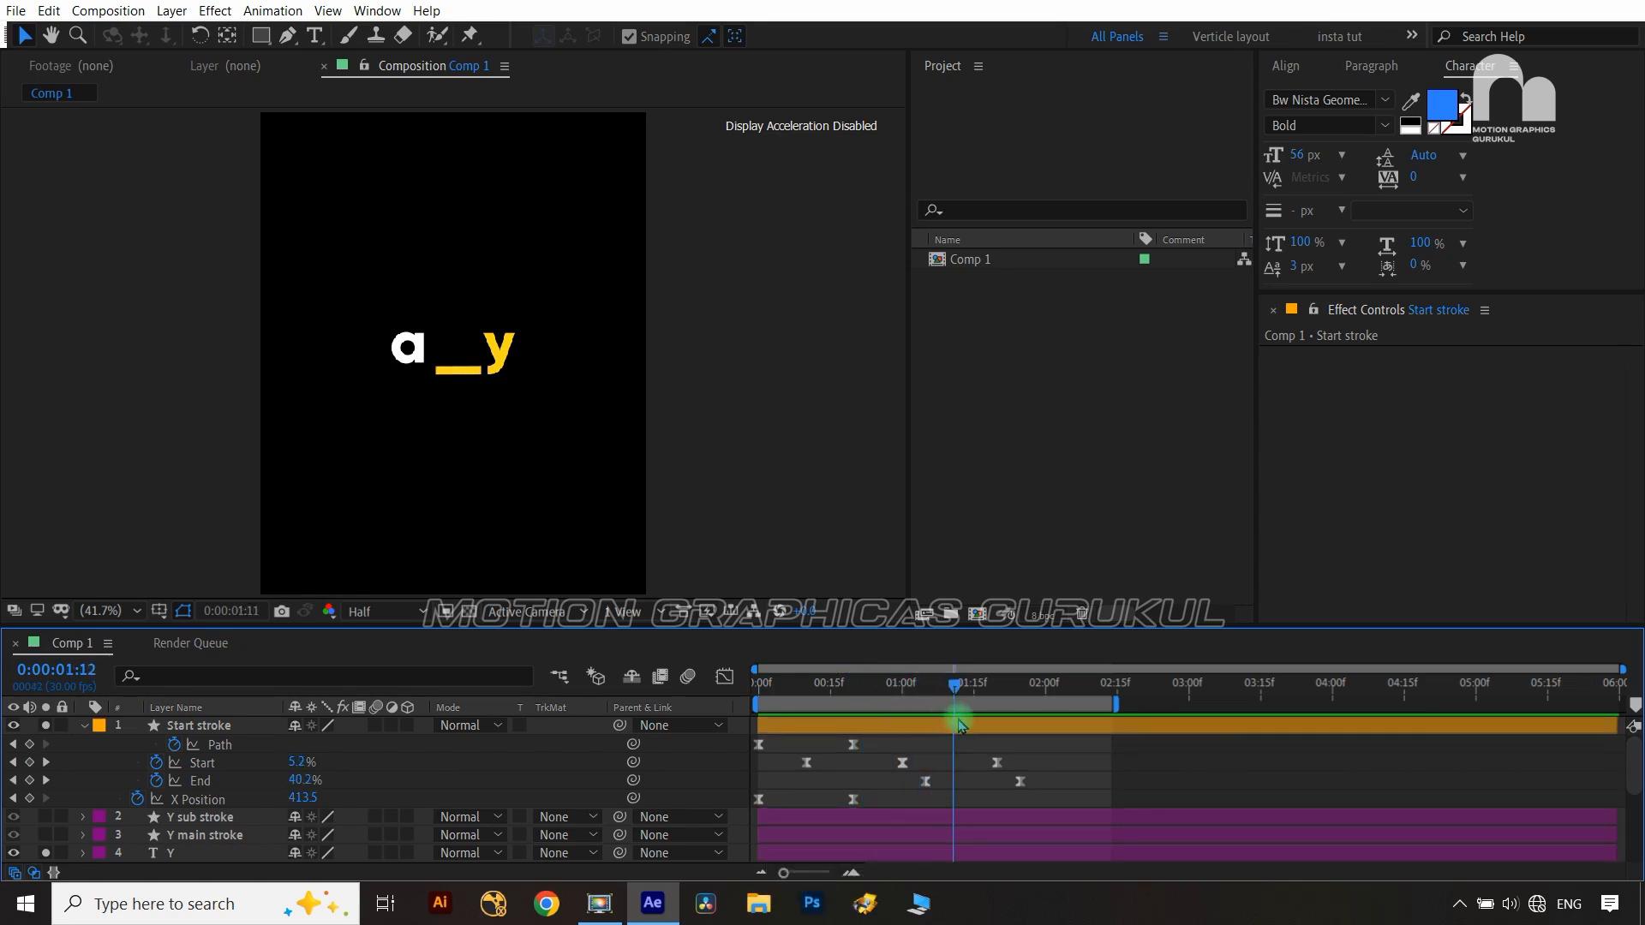
drag(960, 725, 972, 725)
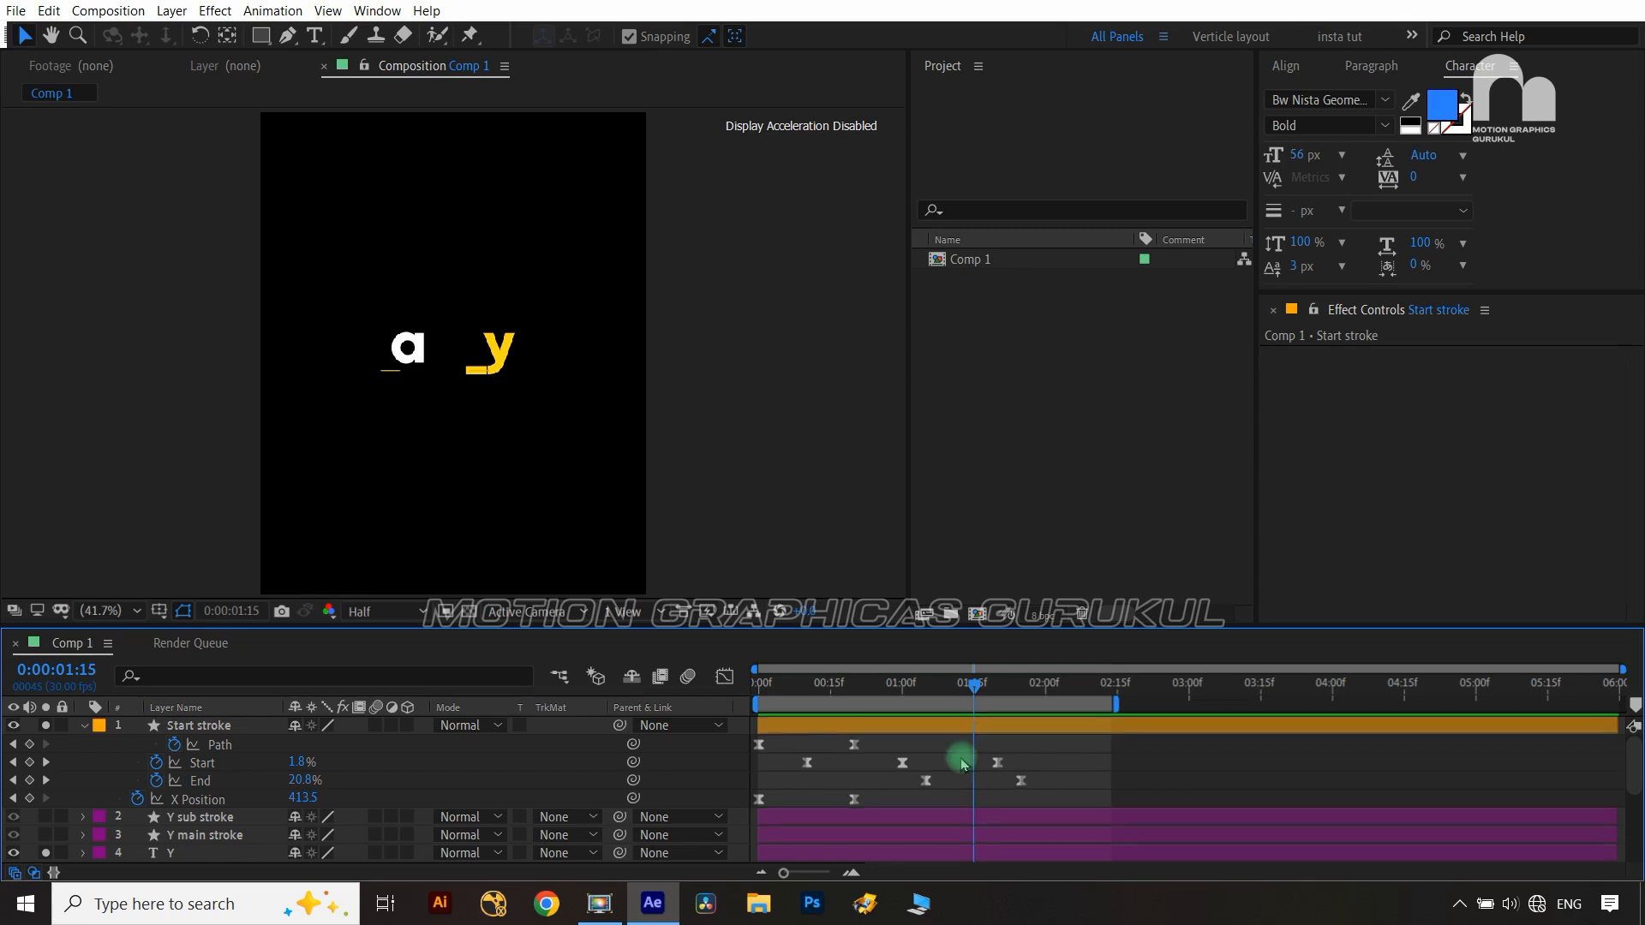
drag(1066, 785, 956, 782)
scroll(753, 448, up, 3)
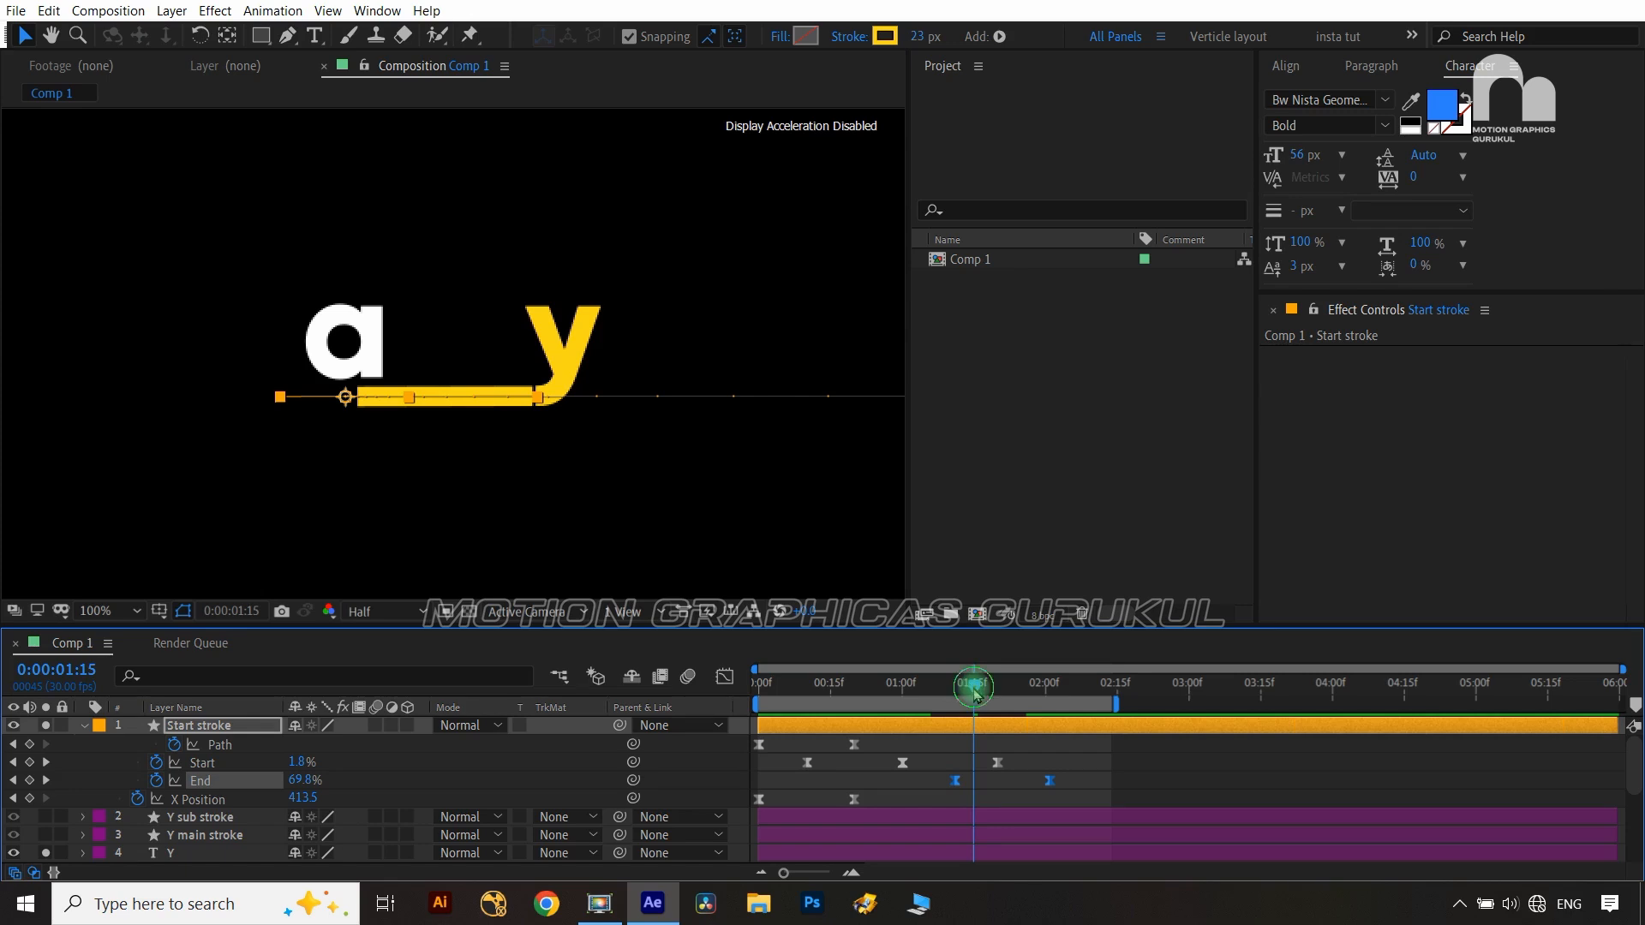
drag(974, 691, 984, 685)
click(725, 784)
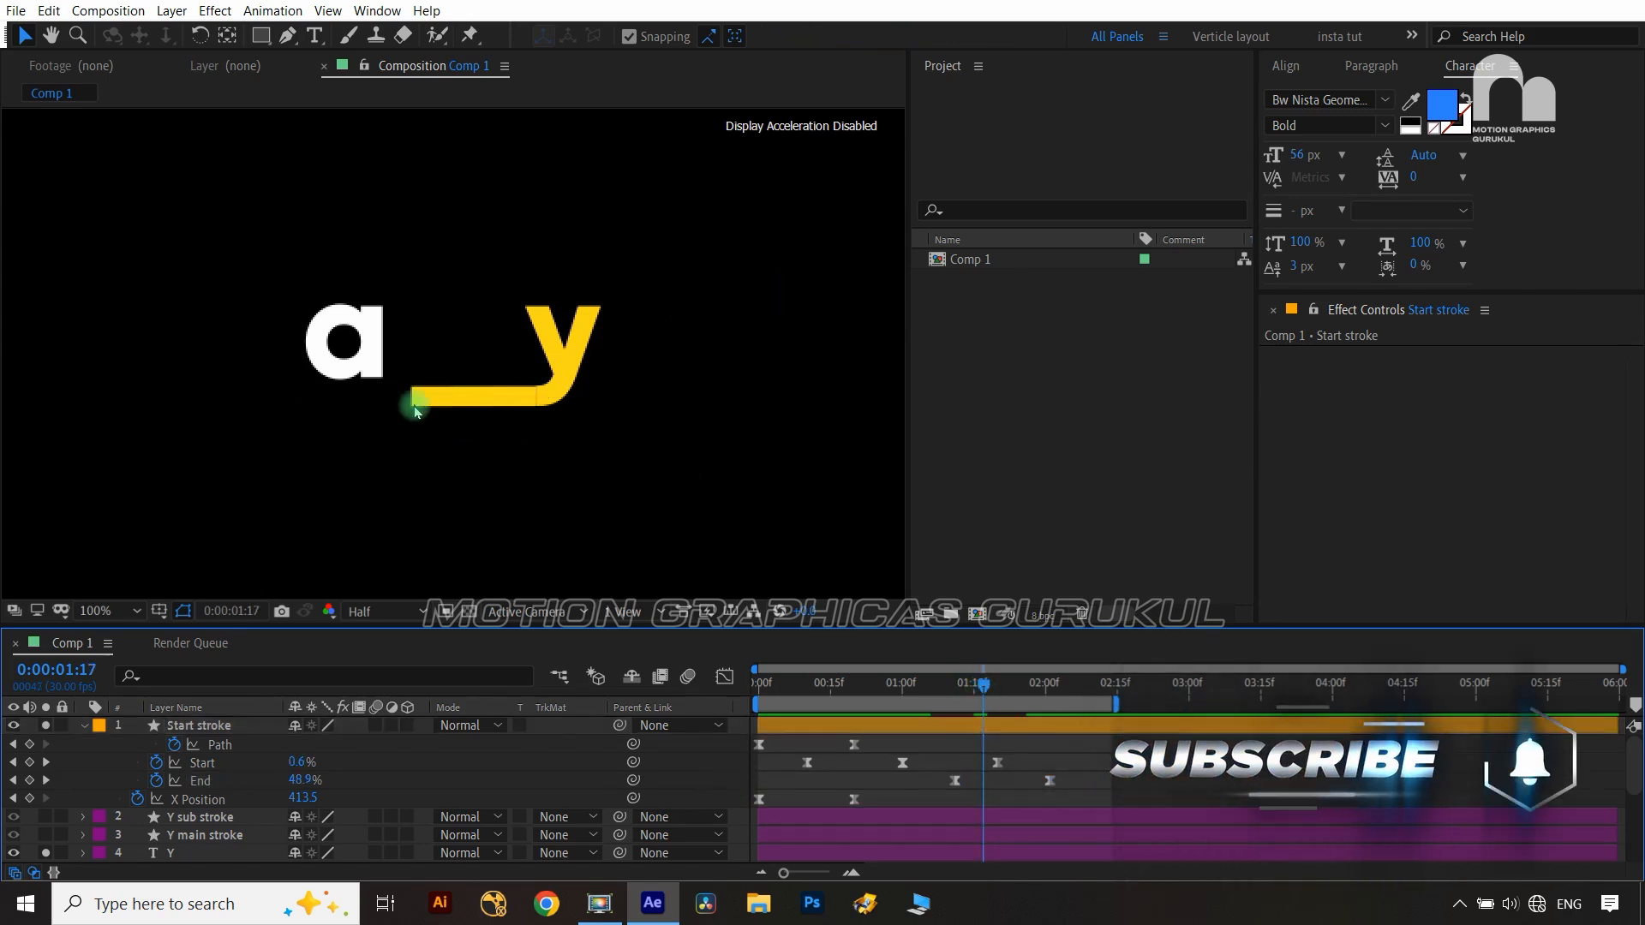
mouse_move(1072, 782)
mouse_down()
mouse_move(918, 788)
mouse_move(961, 789)
mouse_up()
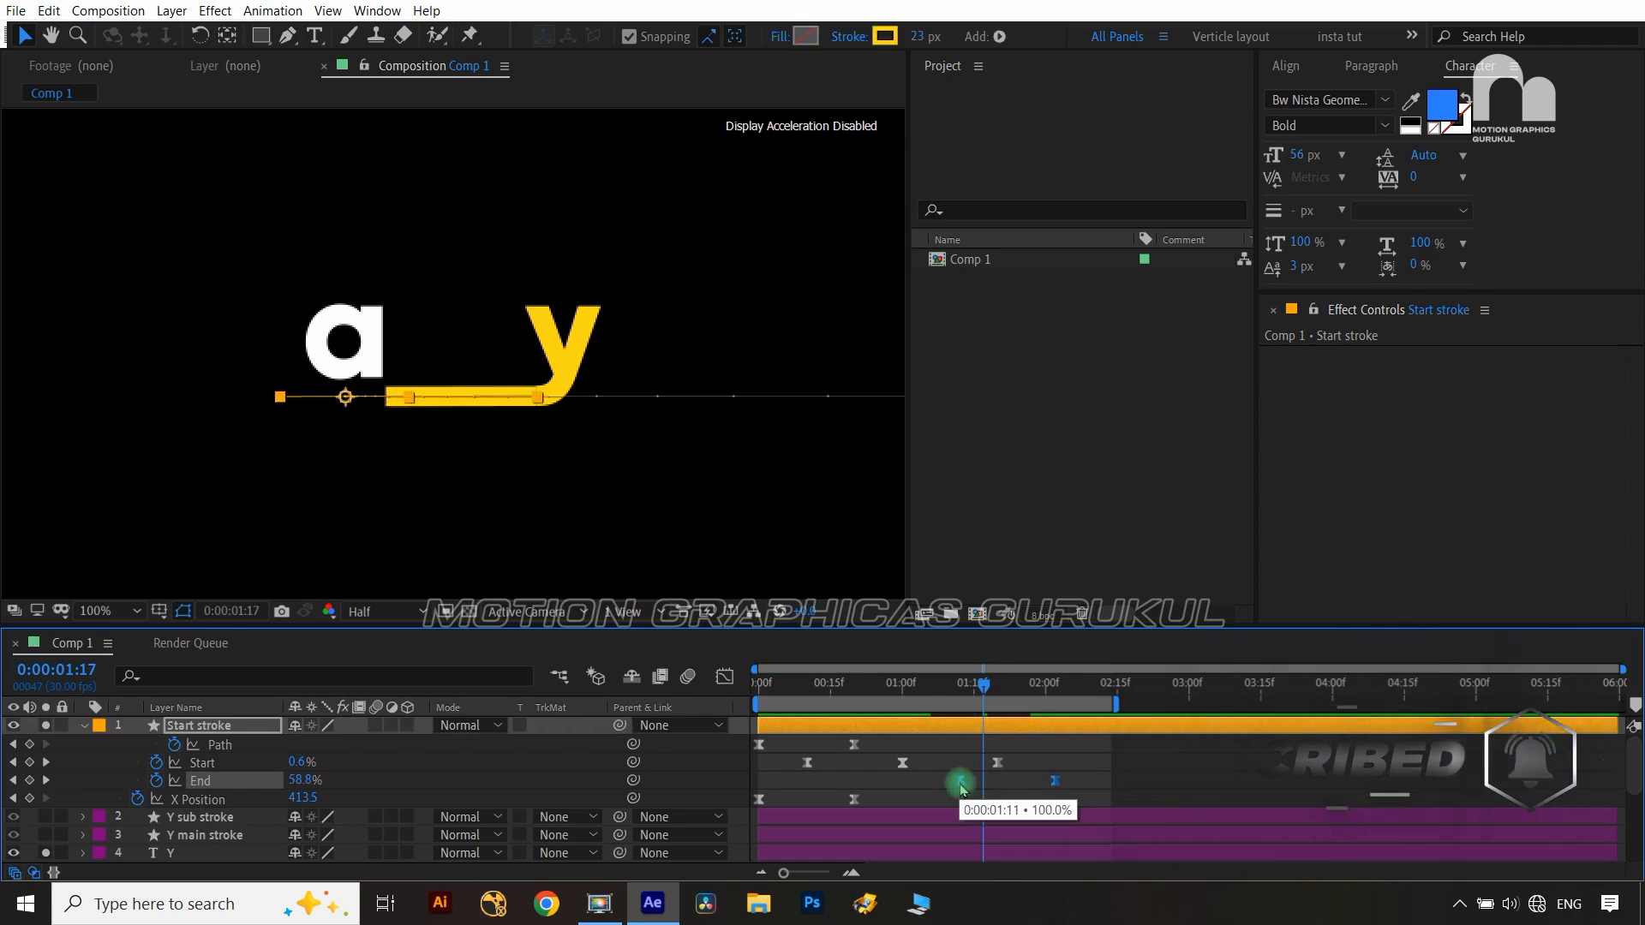
Play back the retimed stroke animation from 0:00:00:00
drag(984, 691, 718, 699)
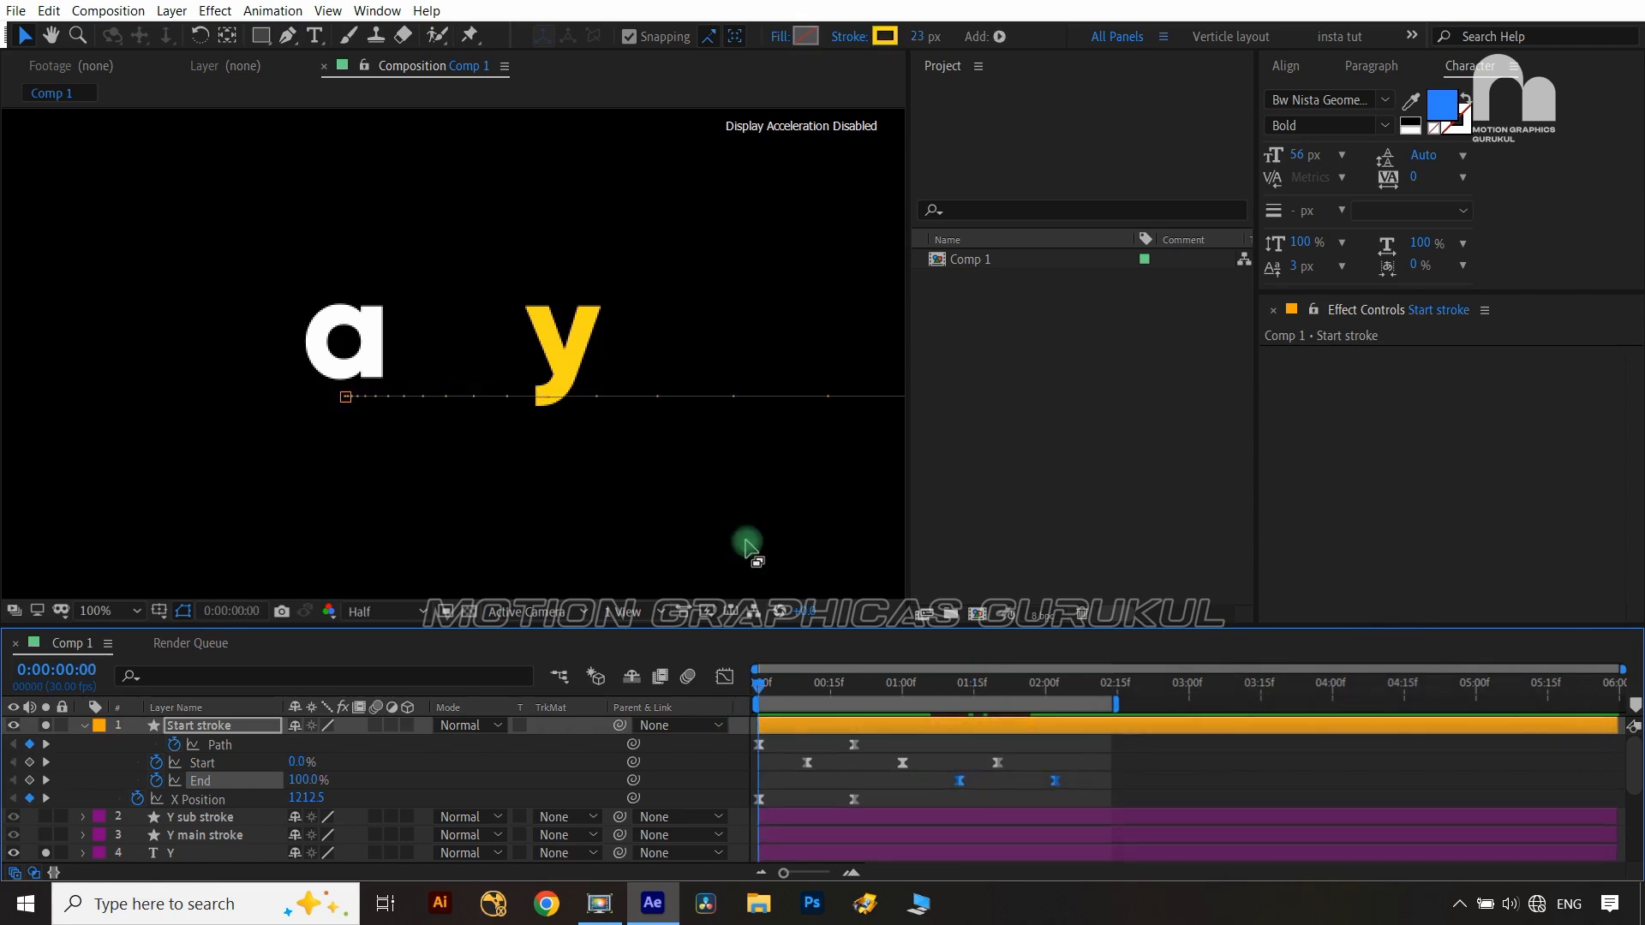
key(space)
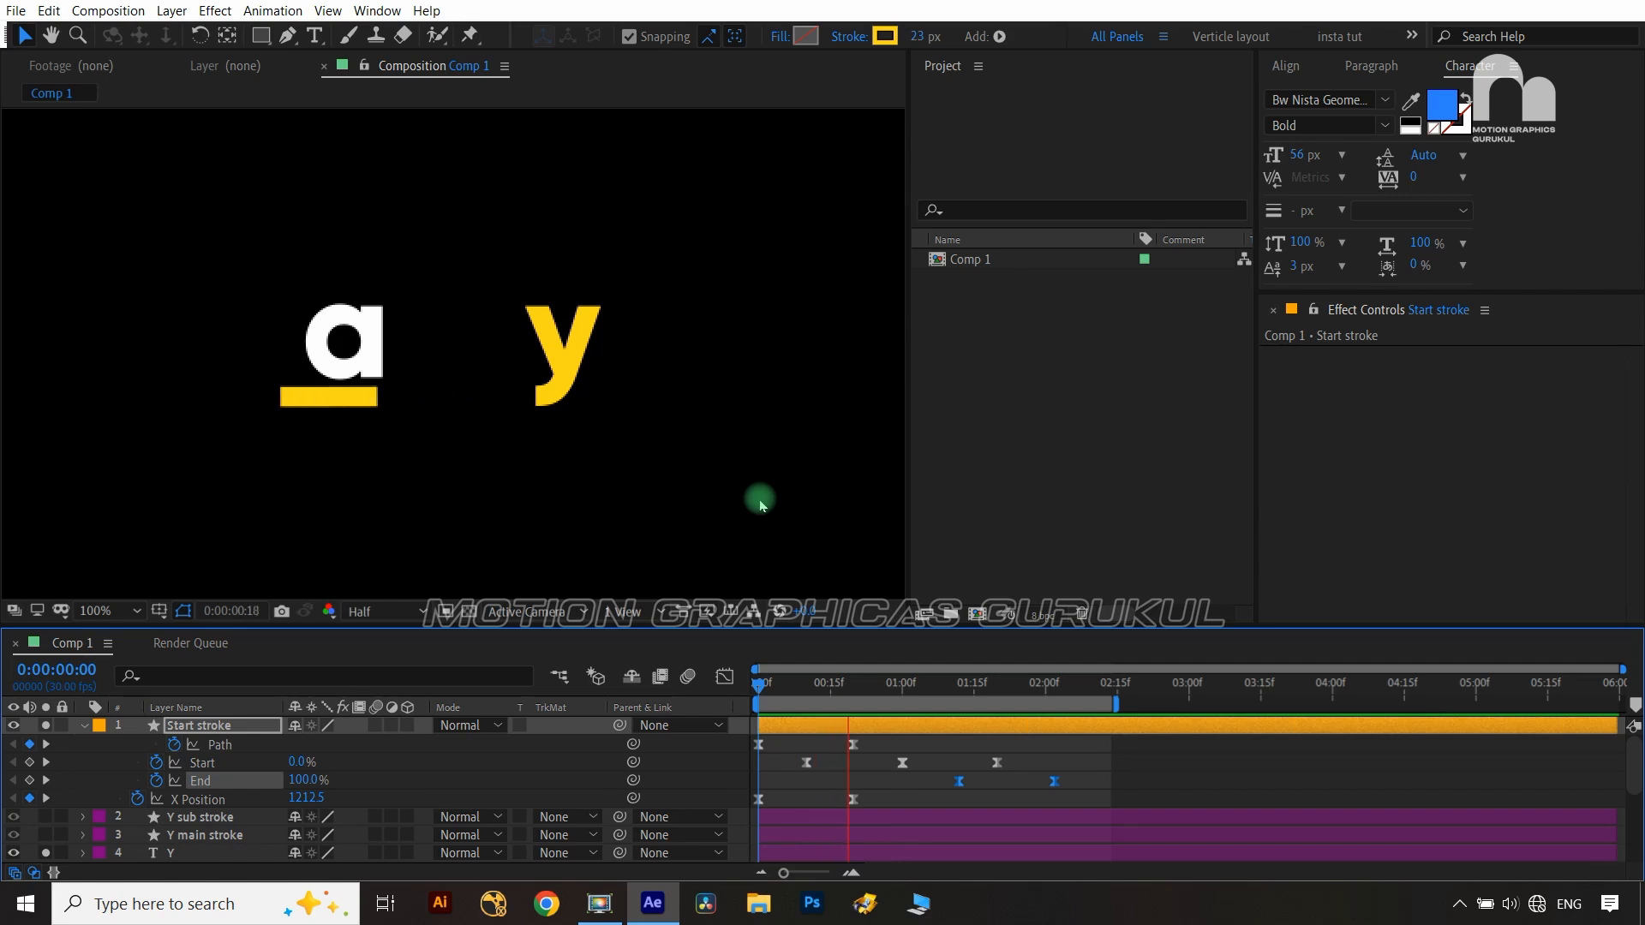
key(space)
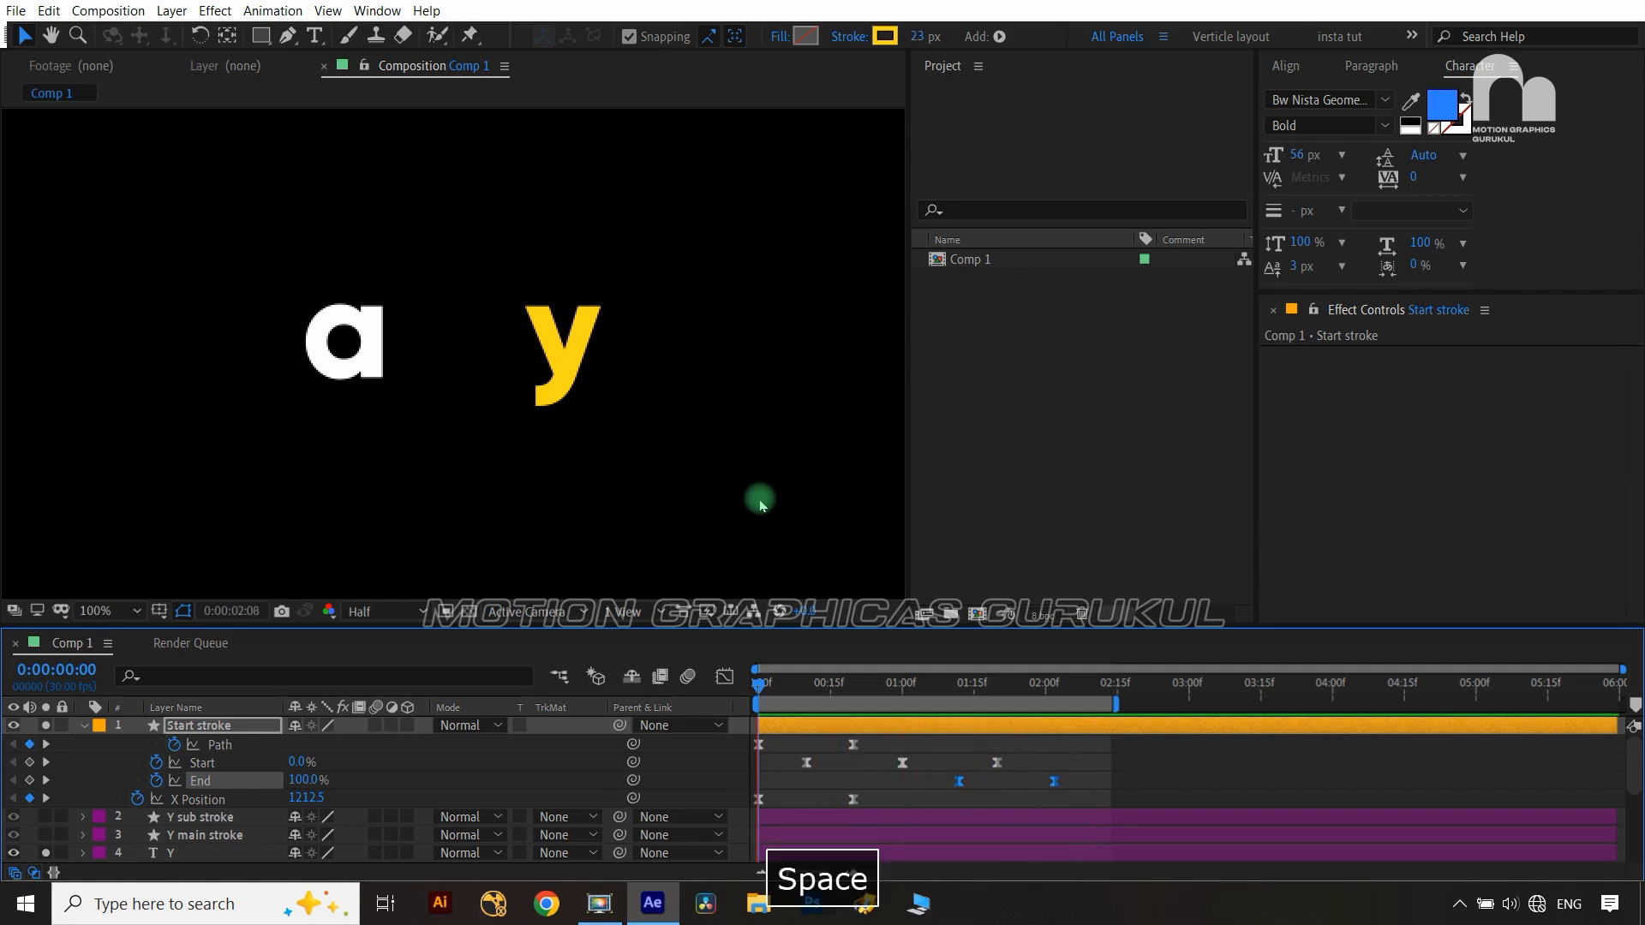
Move the Start stroke's Trim Paths End 100% keyframe earlier to 0:00:01:05 and play back the animation
click(977, 797)
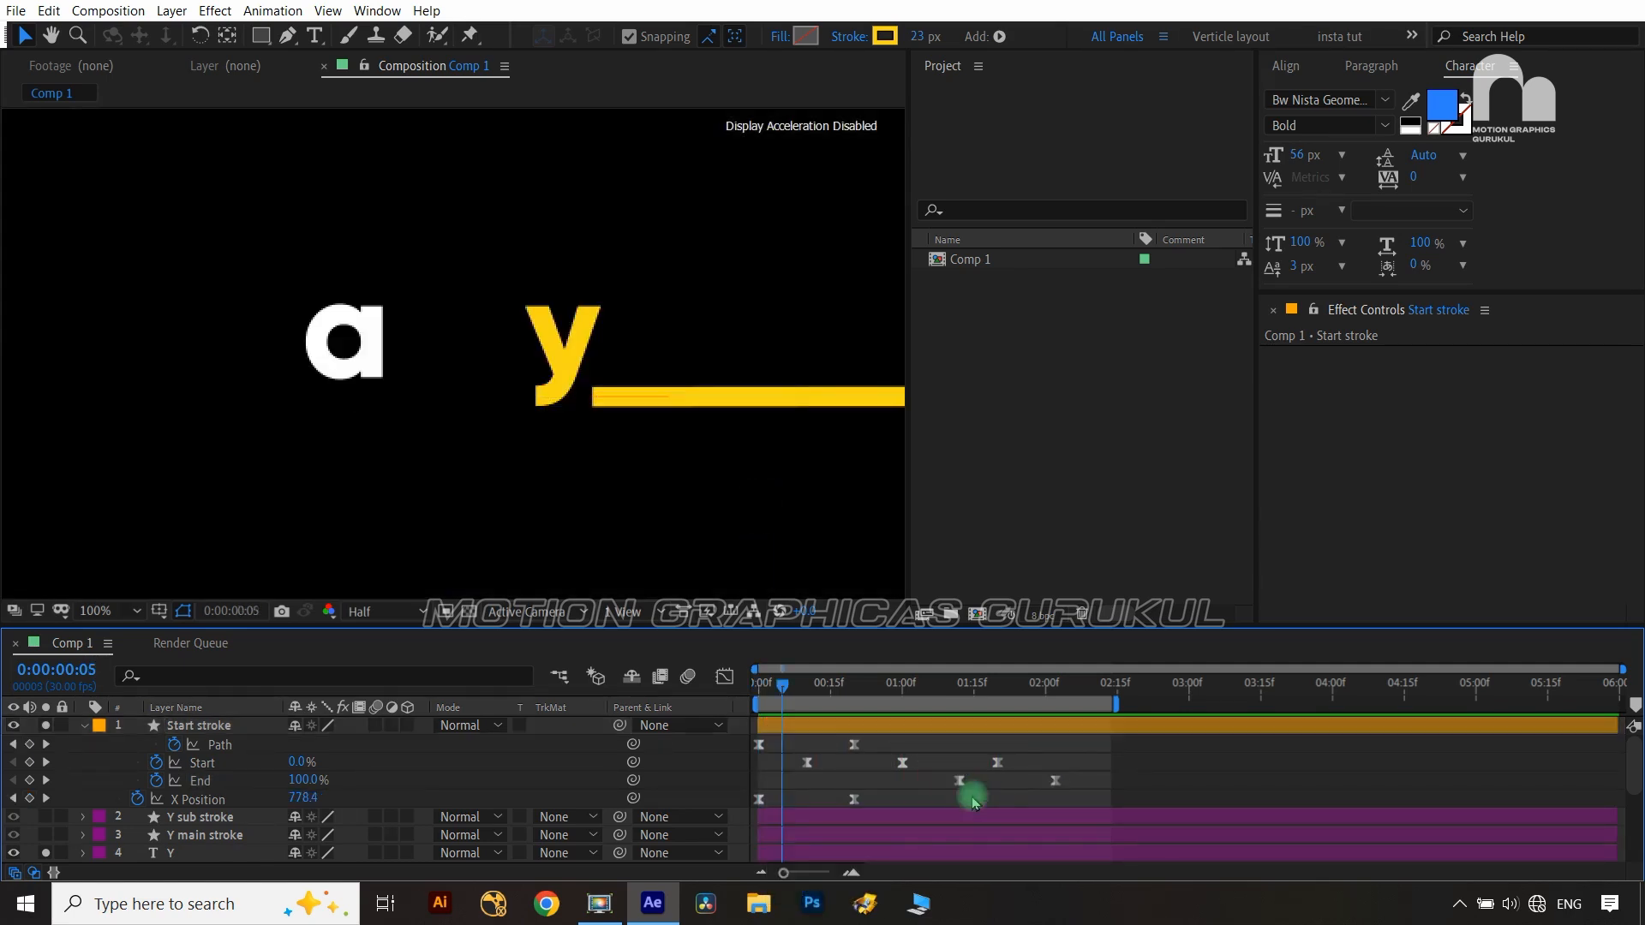
click(955, 782)
drag(956, 792, 926, 784)
click(683, 765)
key(space)
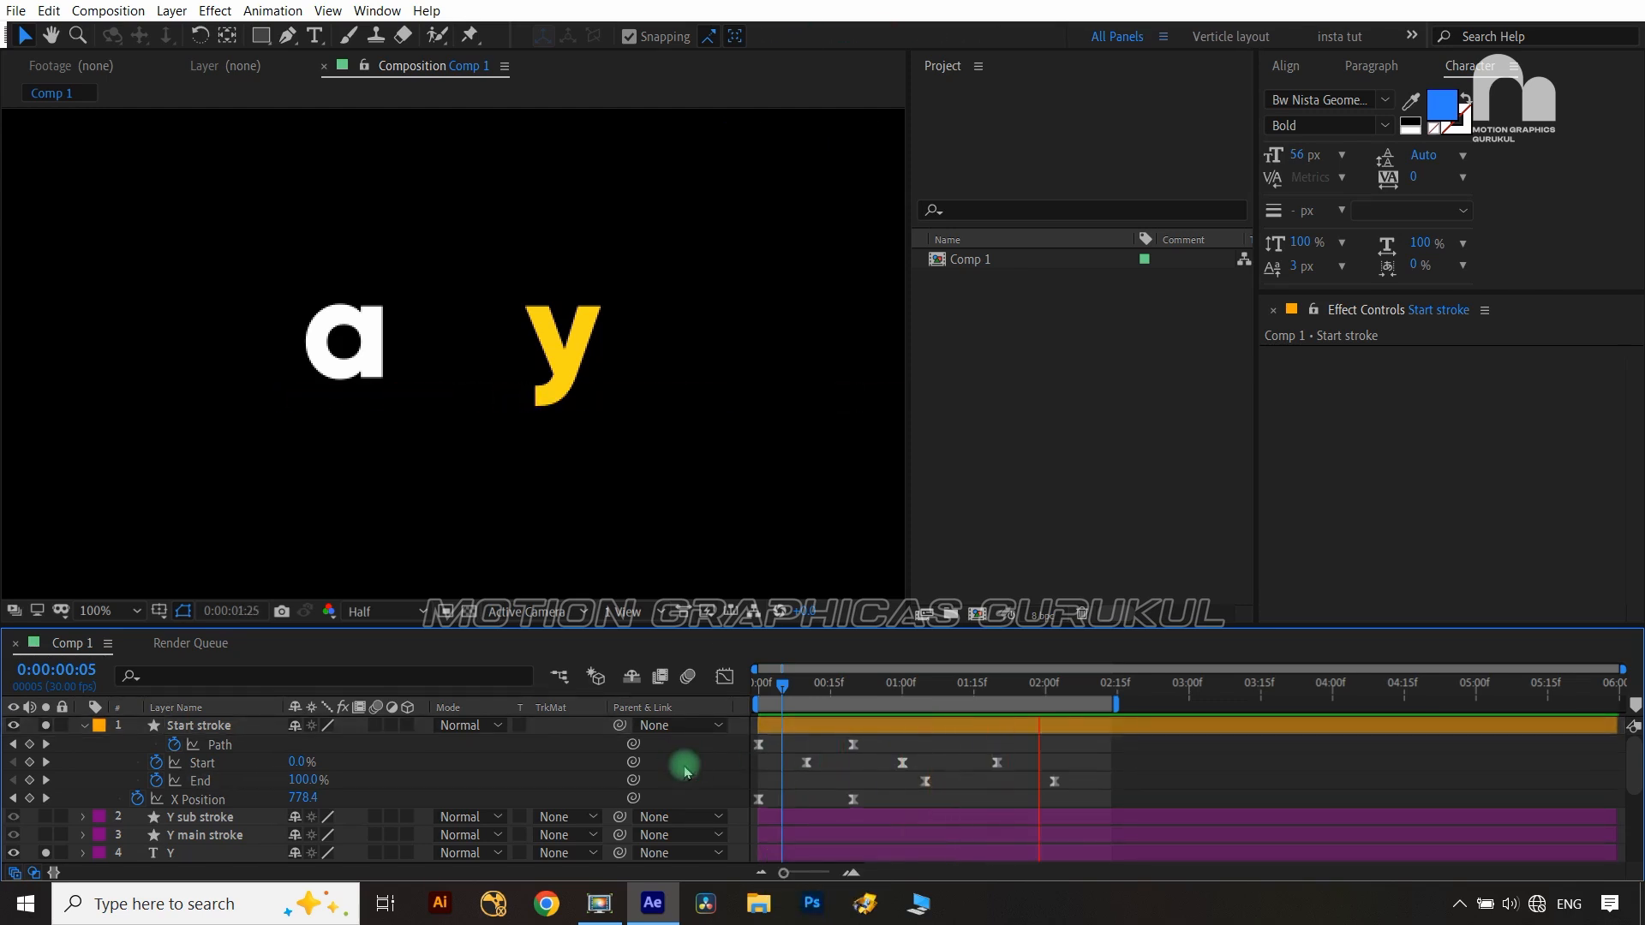
key(space)
Try shifting the last two Trim Paths Start keyframes slightly earlier together, preview the motion, and undo the shift
mouse_move(1099, 696)
mouse_down()
mouse_move(915, 685)
mouse_move(924, 745)
mouse_move(977, 763)
mouse_move(887, 769)
mouse_up()
click(1006, 763)
click(708, 762)
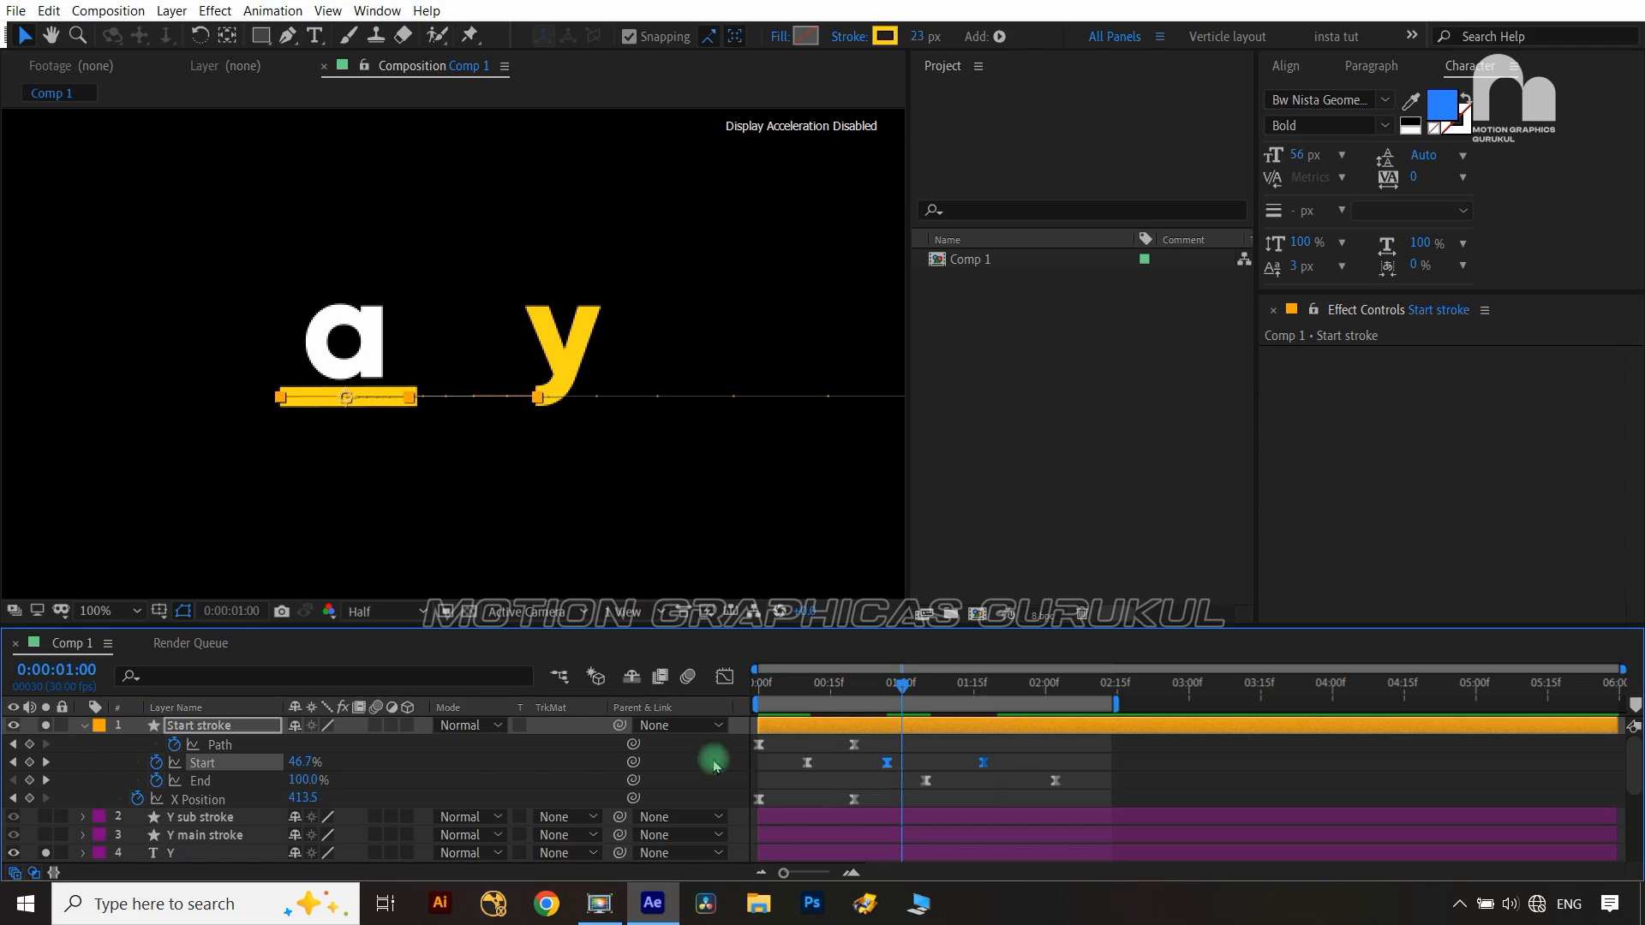
key(space)
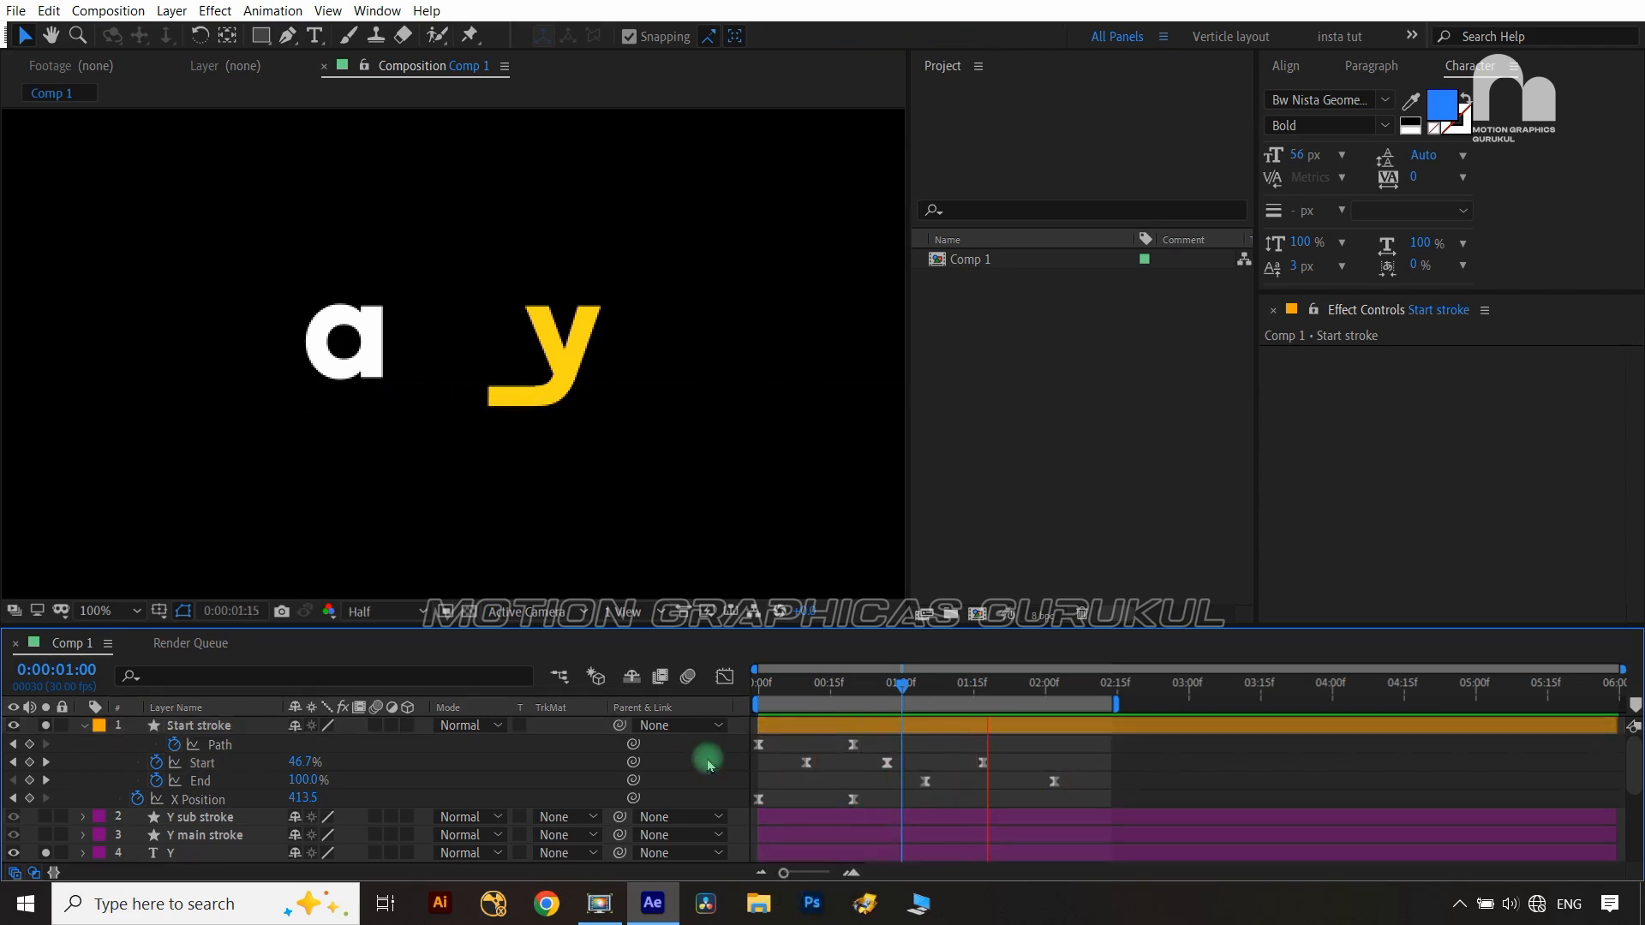
key(space)
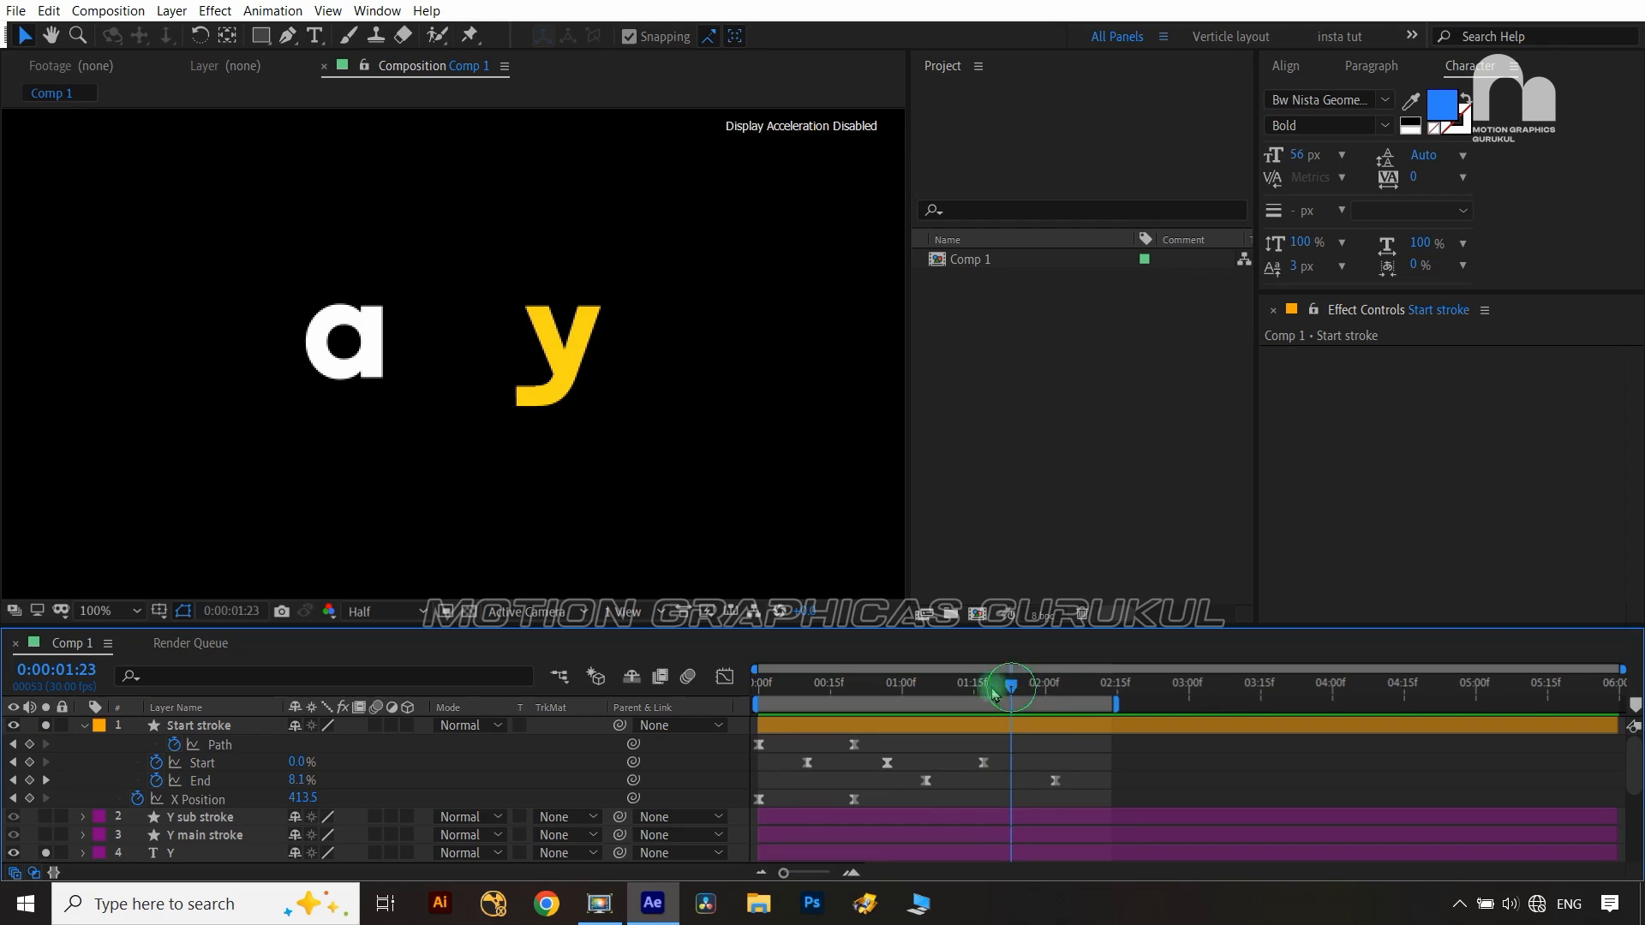
drag(994, 693, 905, 690)
key(ctrl+z)
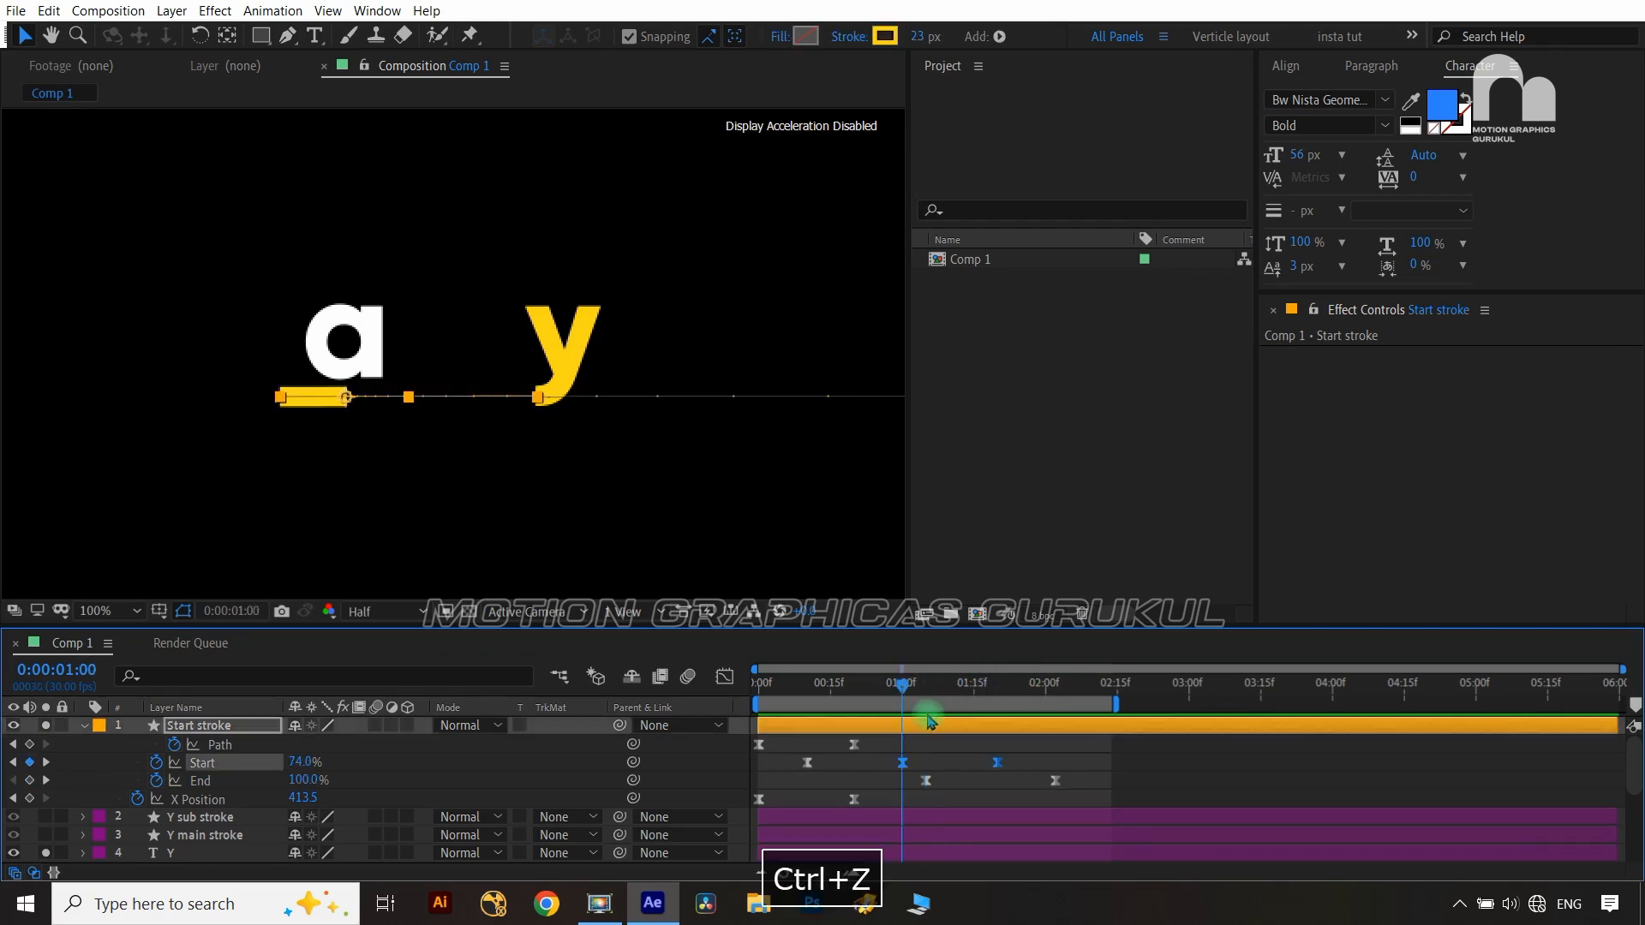
Move the Trim Paths End 100% keyframe to 0:00:01:10, then play back and scrub through the stroke animation
drag(926, 780, 950, 782)
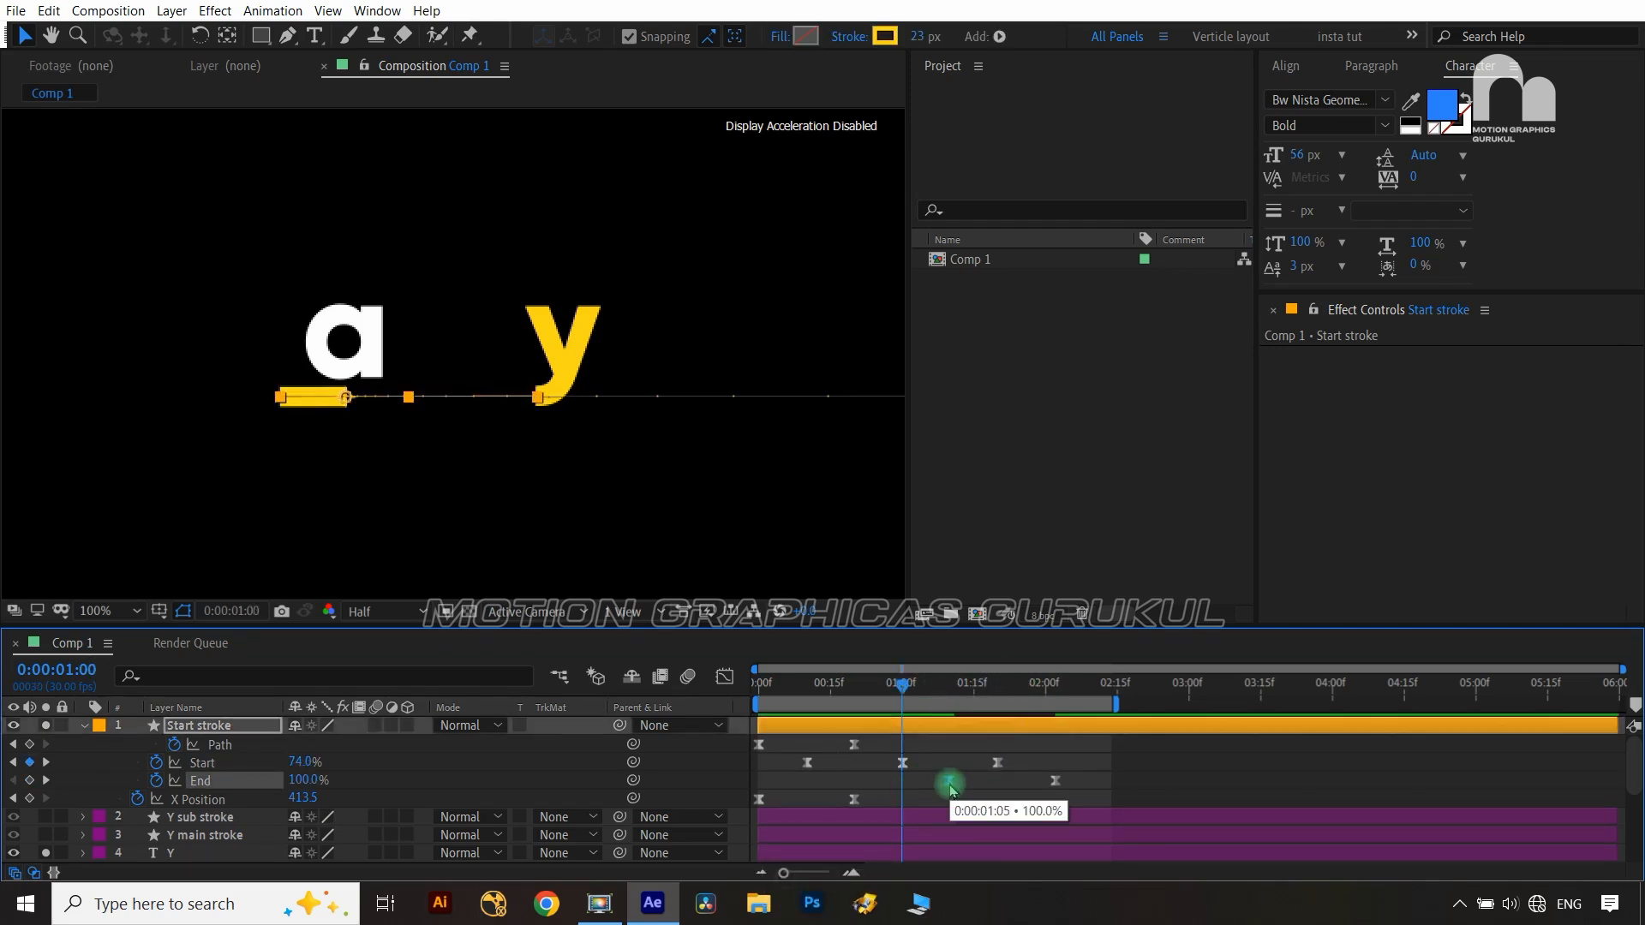
click(720, 761)
key(space)
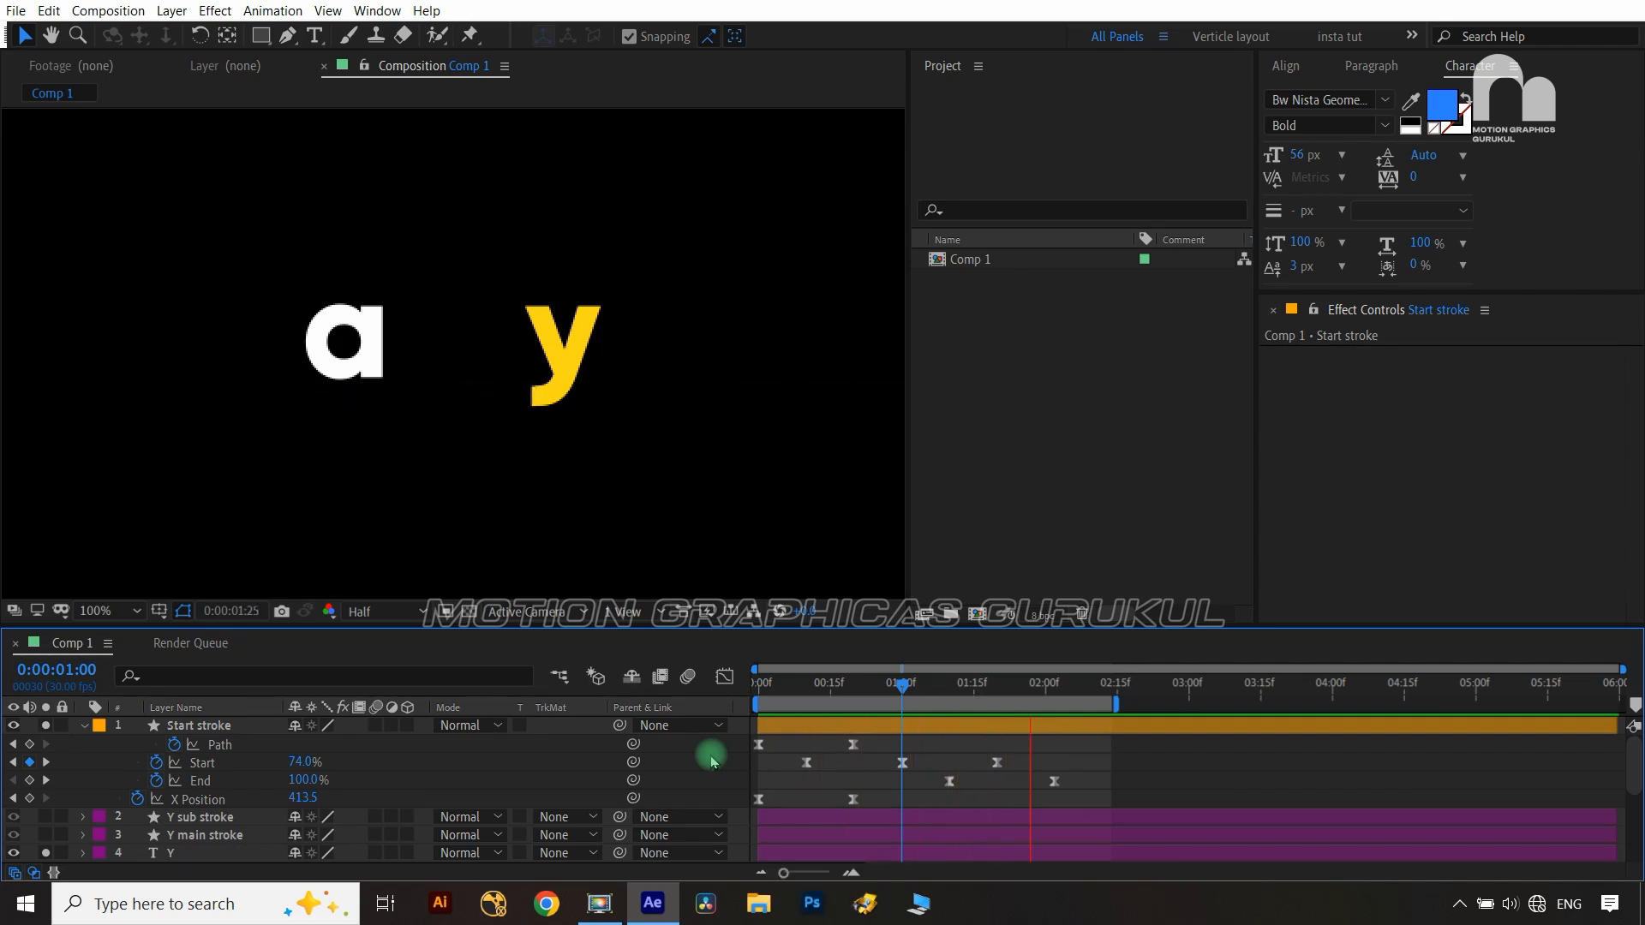
key(space)
click(1067, 685)
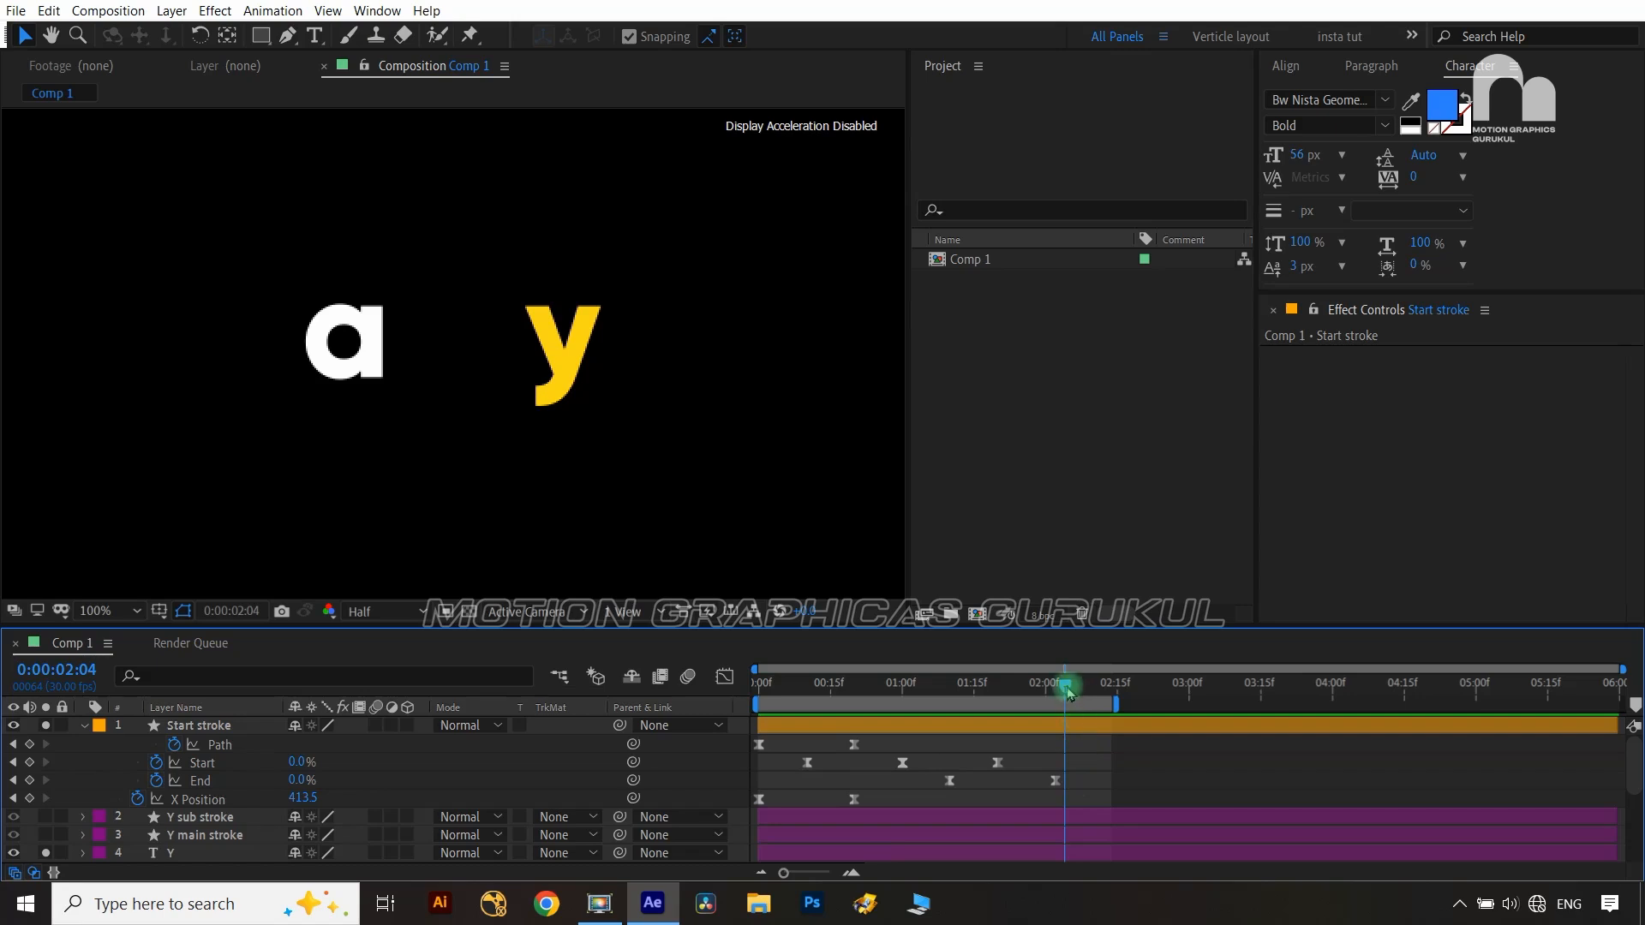
drag(1067, 690, 958, 691)
Move the End 0% keyframe to about 0:00:02:12, extend the work area to just before 3 seconds, and play it back
click(1054, 781)
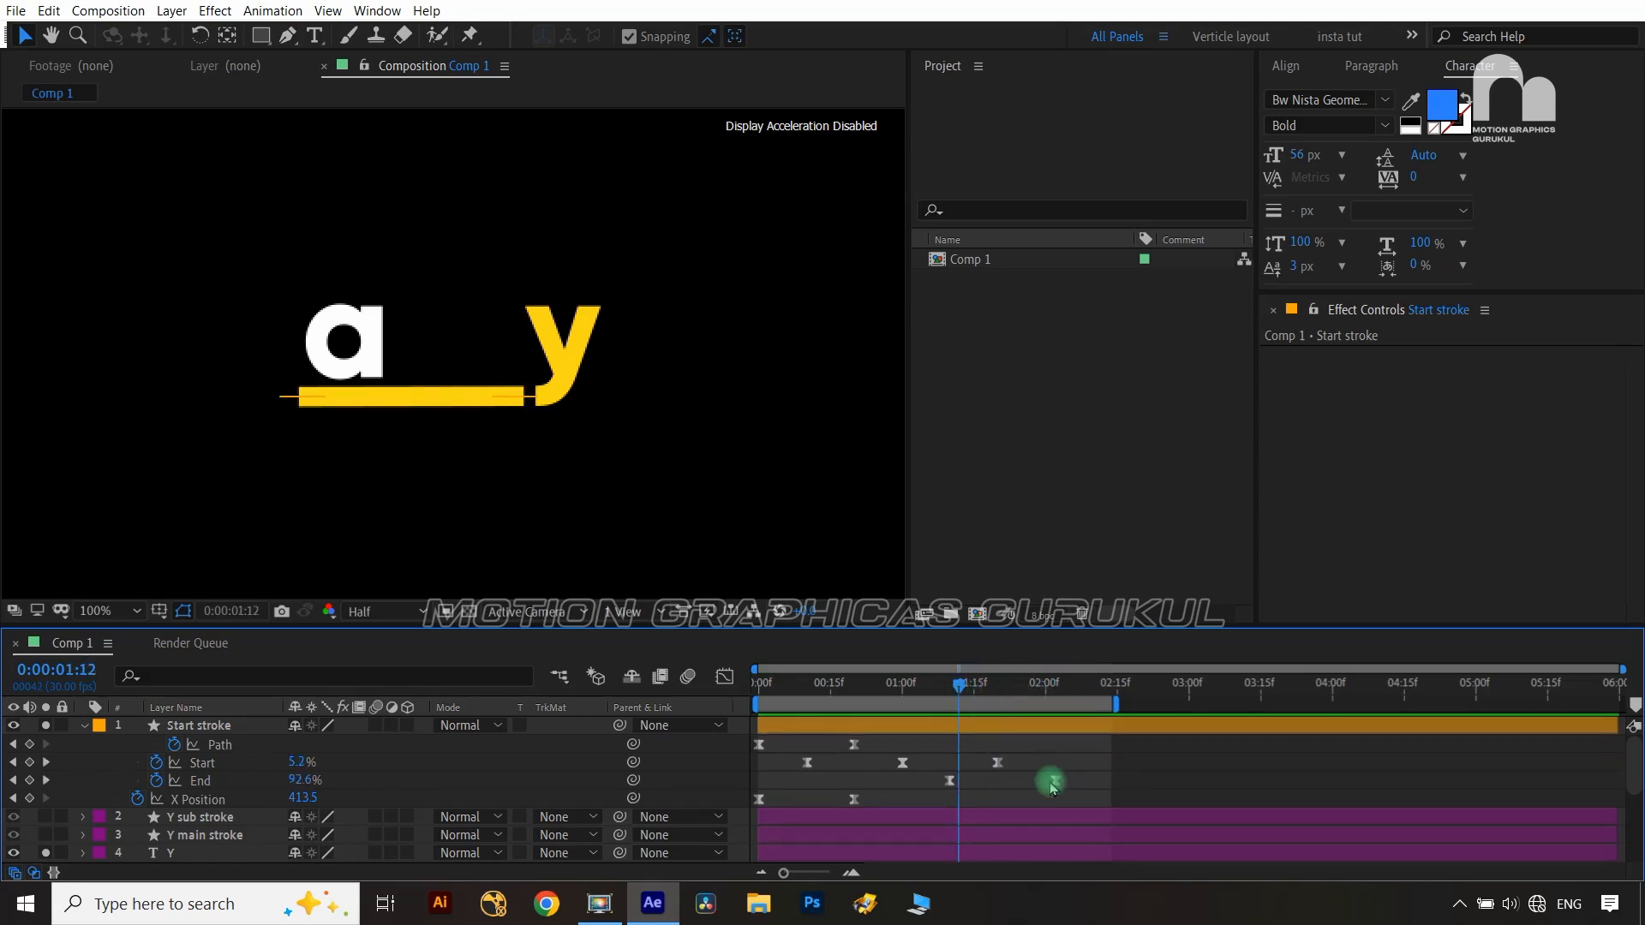
drag(1072, 775, 948, 795)
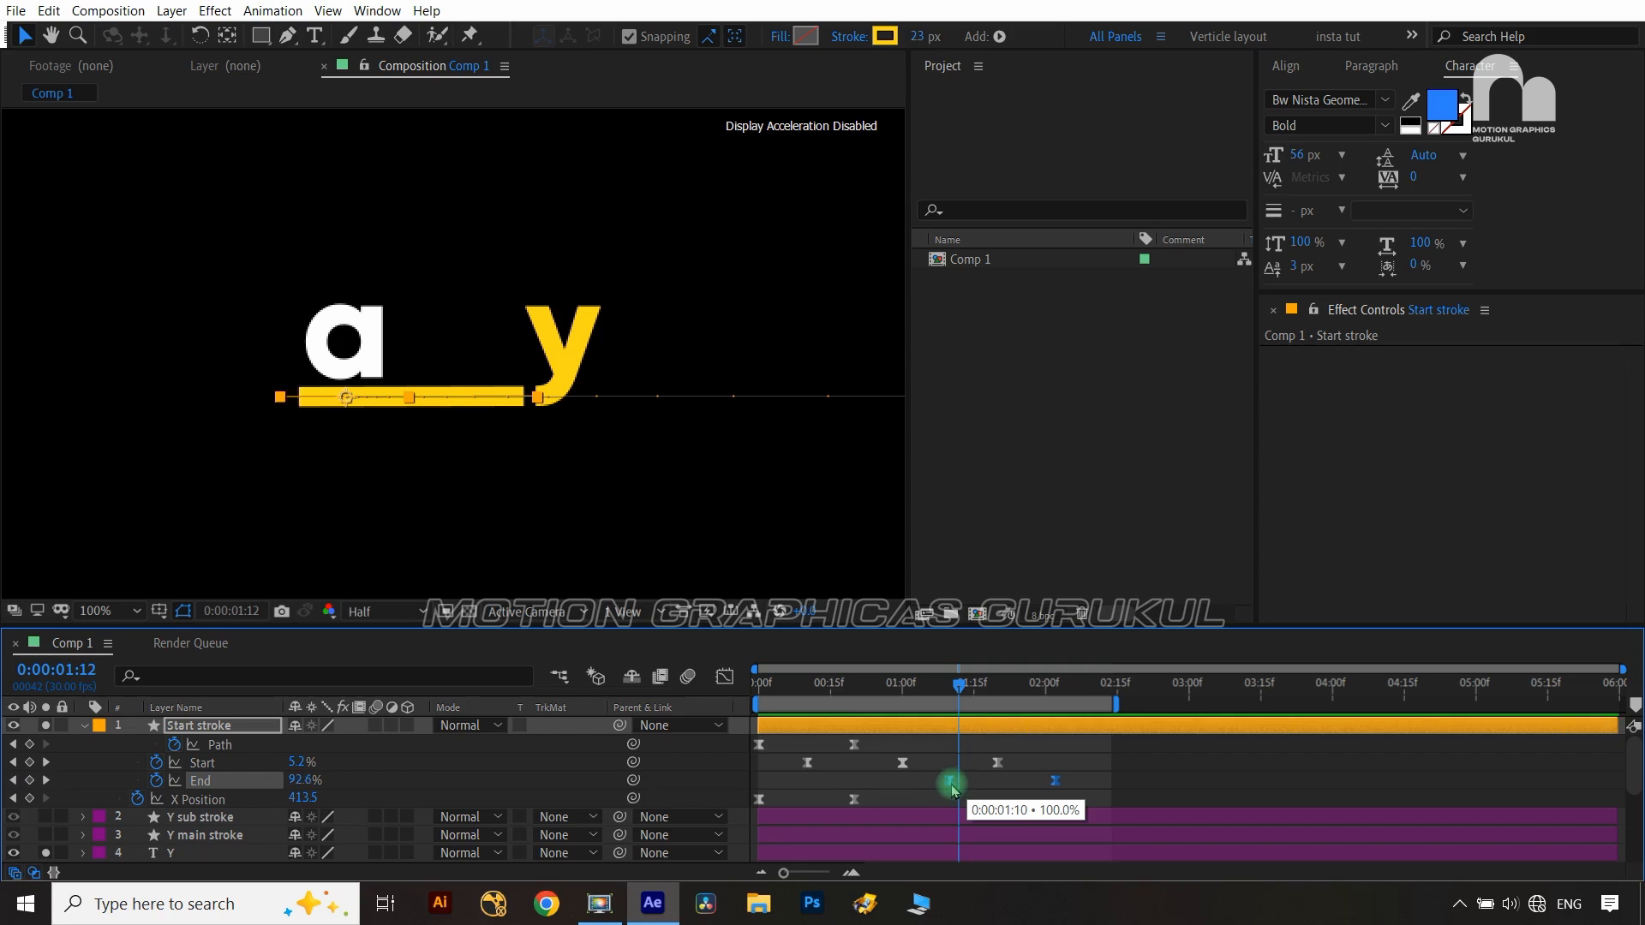
drag(951, 789, 1102, 783)
mouse_move(966, 688)
mouse_down()
mouse_move(983, 686)
mouse_move(984, 734)
mouse_up()
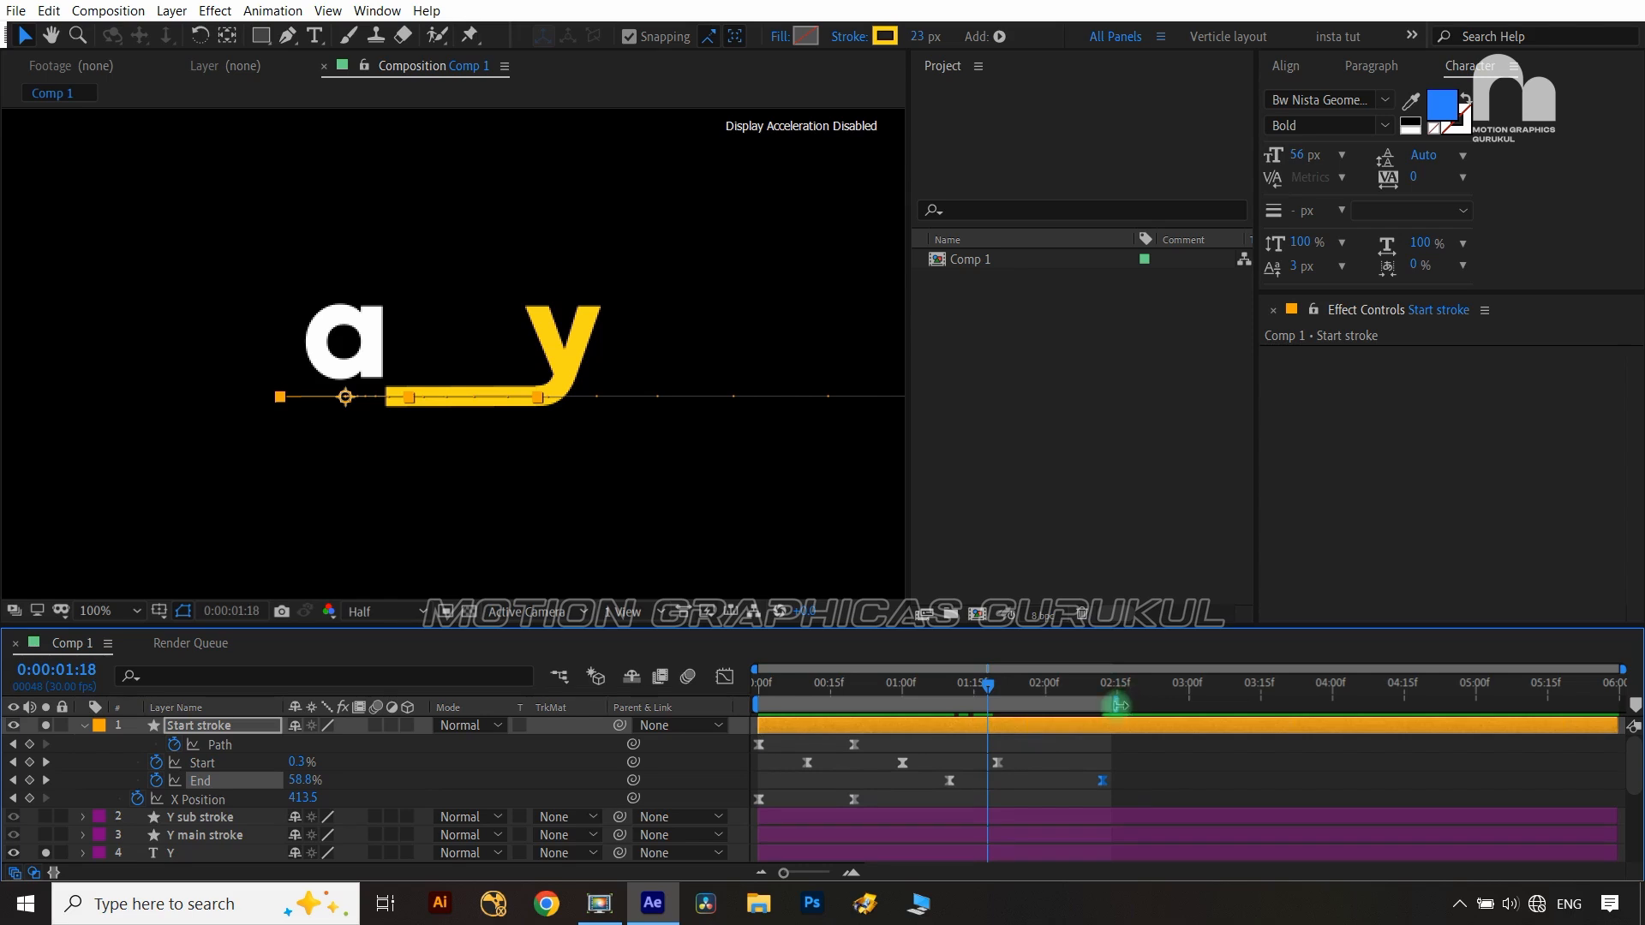
drag(1119, 704, 1158, 705)
key(space)
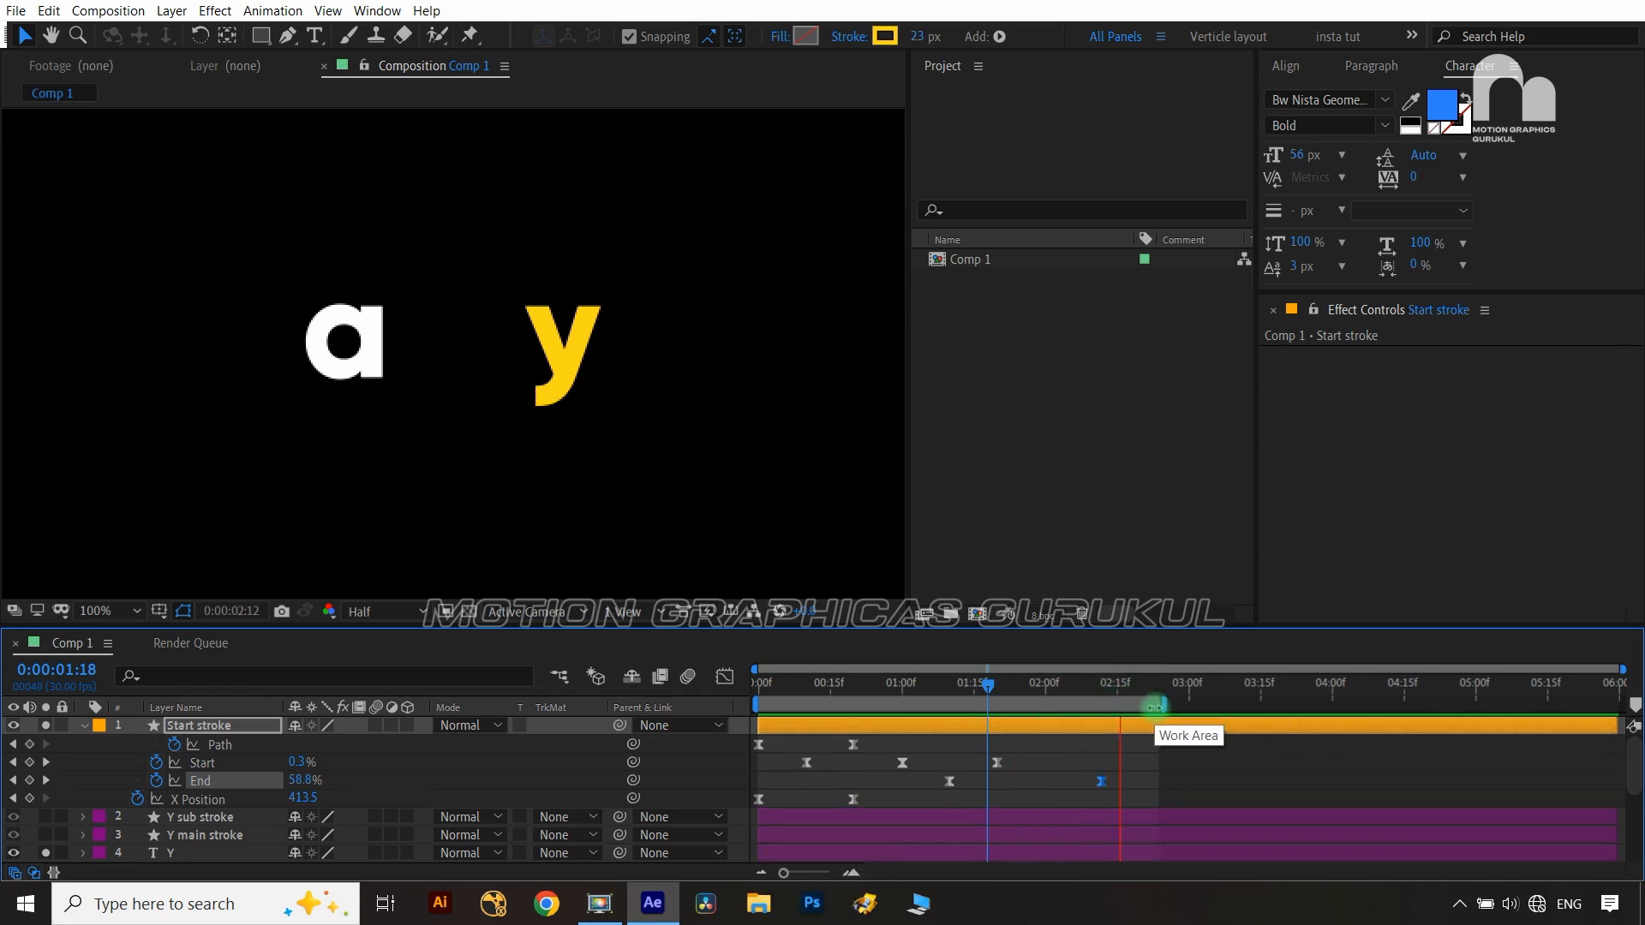
key(space)
Move the Trim Paths End 0% keyframe to 0:00:02:07 and preview the retimed stroke
click(1103, 782)
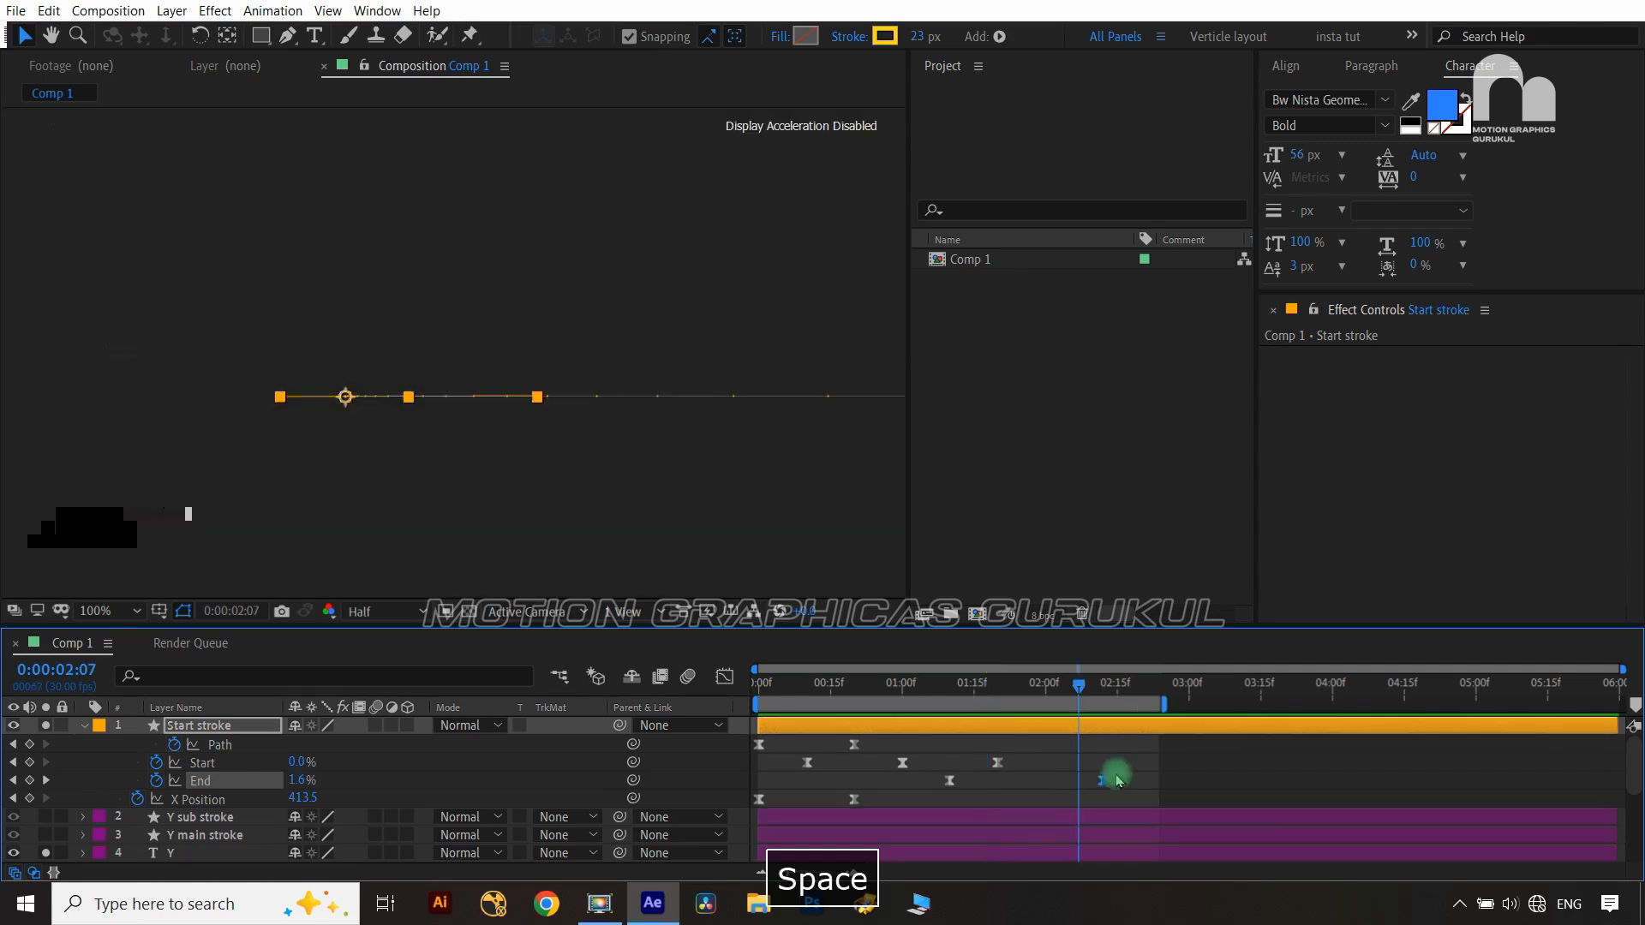
drag(1122, 771, 1078, 782)
key(space)
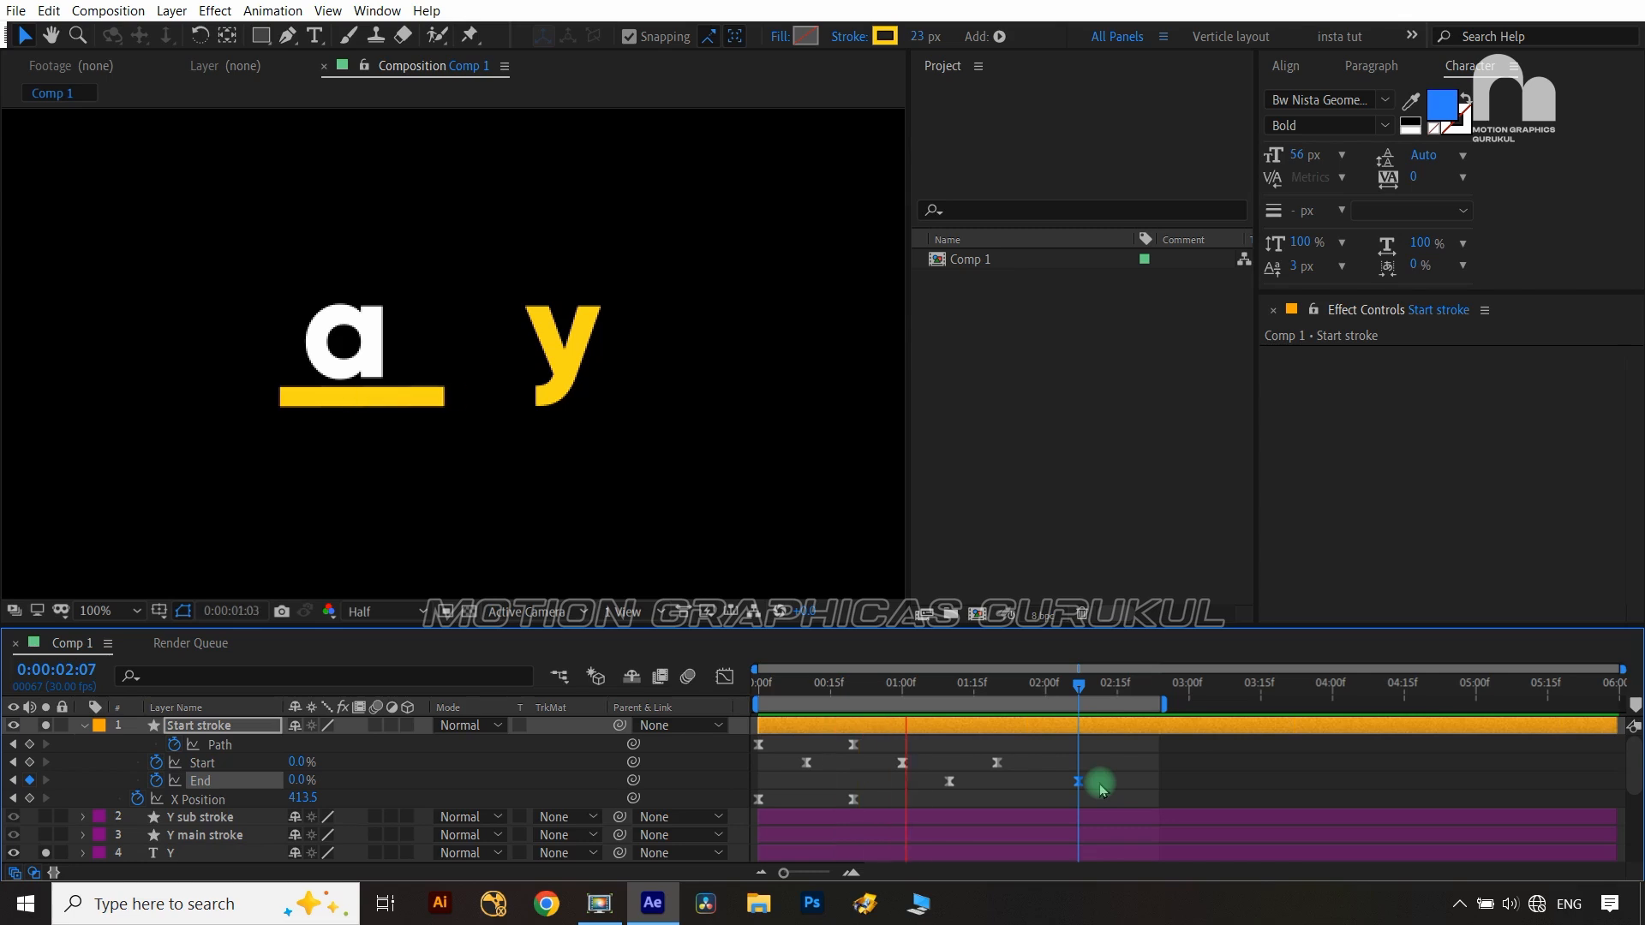
key(space)
Hide the layer controls and set the current time to 0:00:01:16, where the Start stroke meets the Y's tail
drag(1042, 683, 986, 689)
key(ctrl+shift+h)
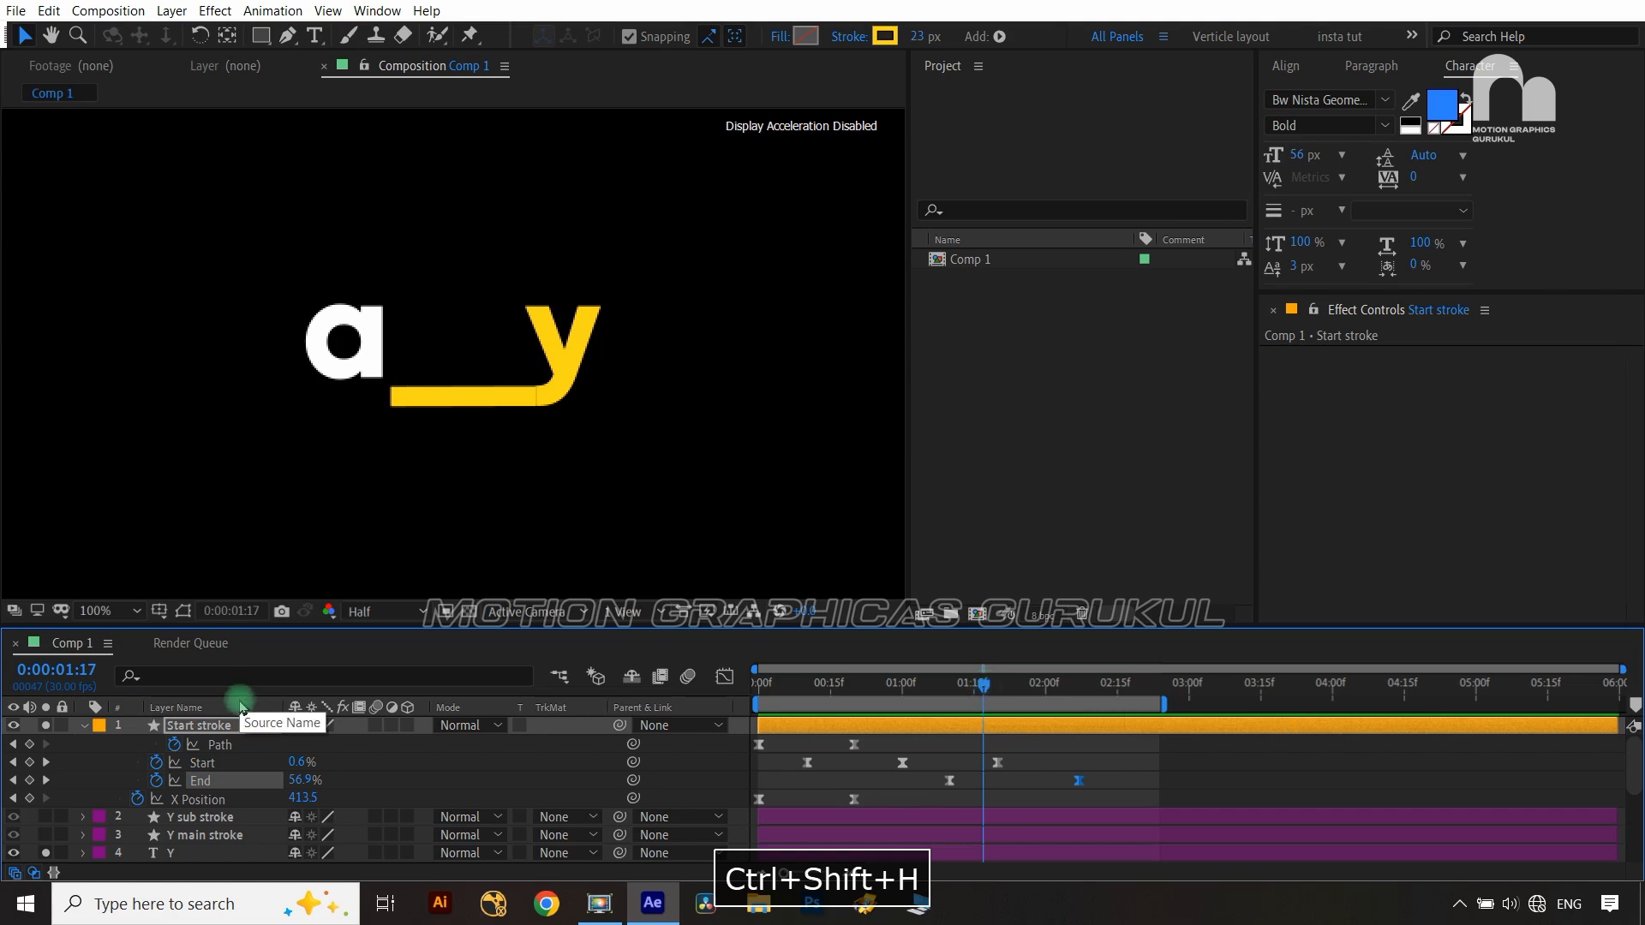
click(237, 727)
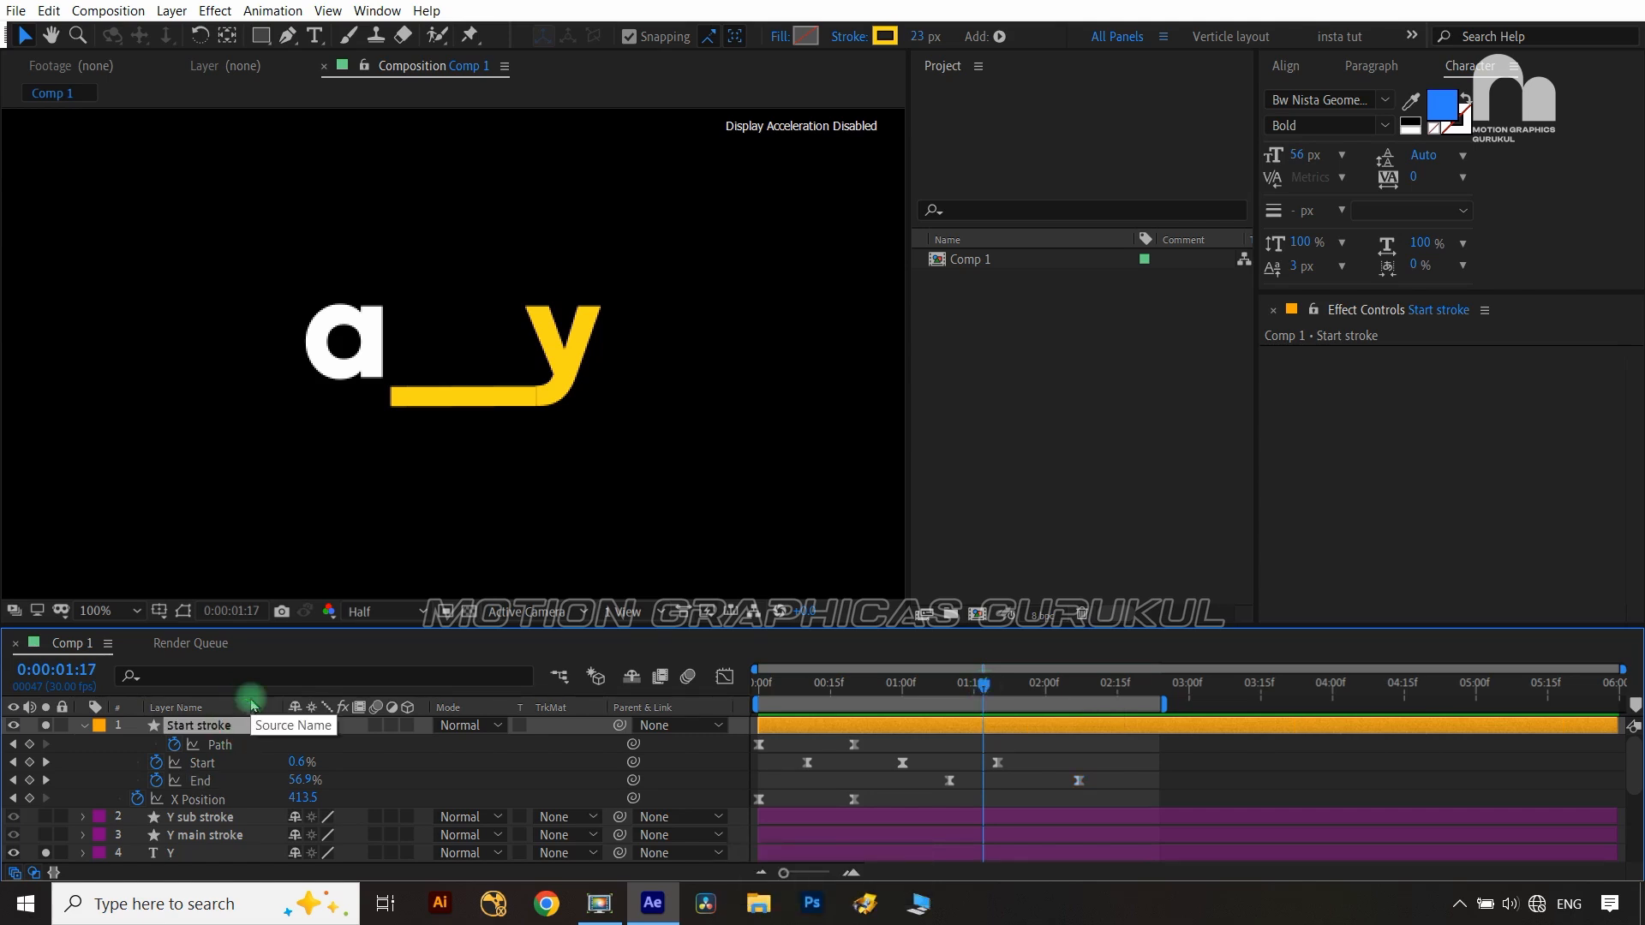
key(Up)
key(Down)
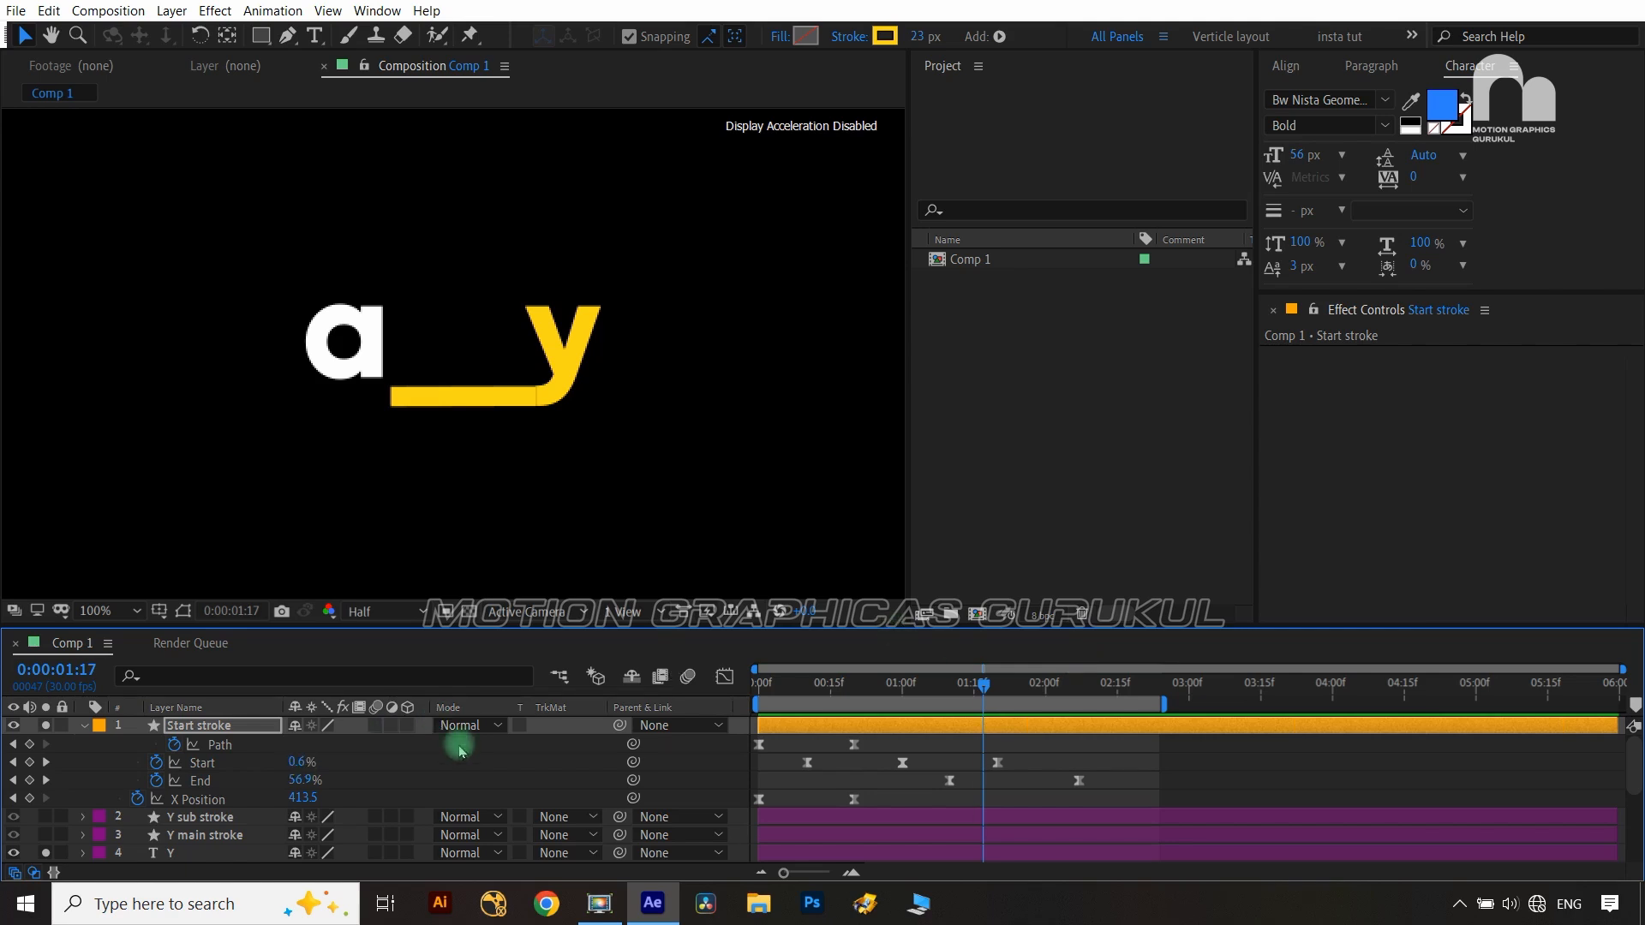
key(ctrl+Left)
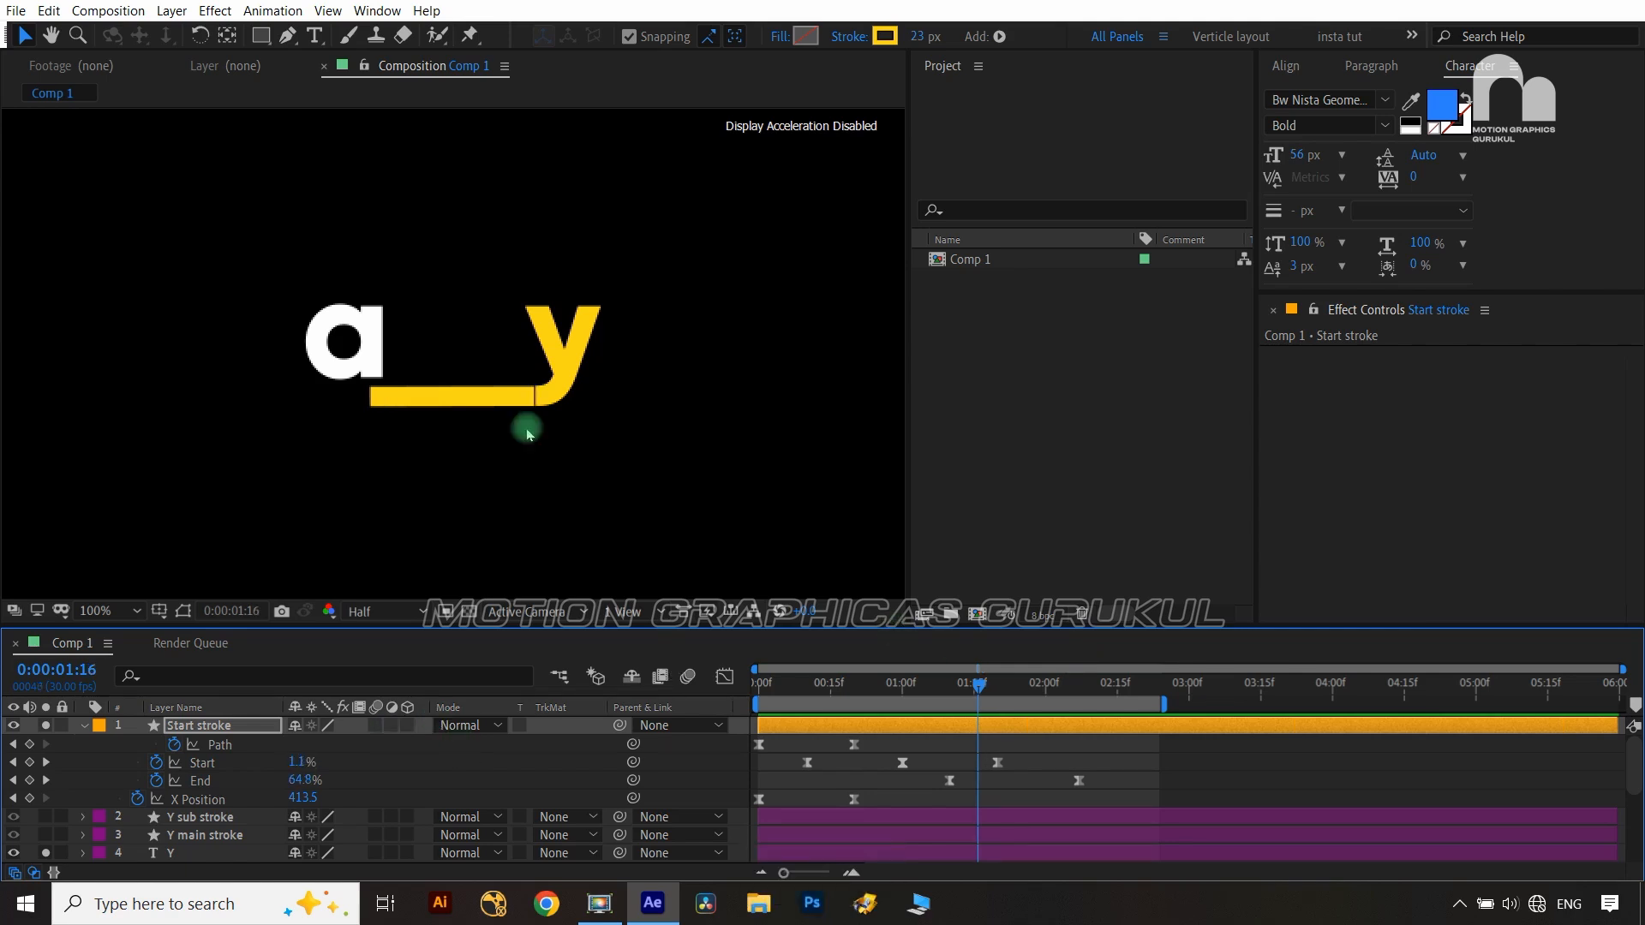
Solo the Y main stroke layer and delete its existing Trim Paths 1
scroll(201, 852, down, 3)
click(221, 750)
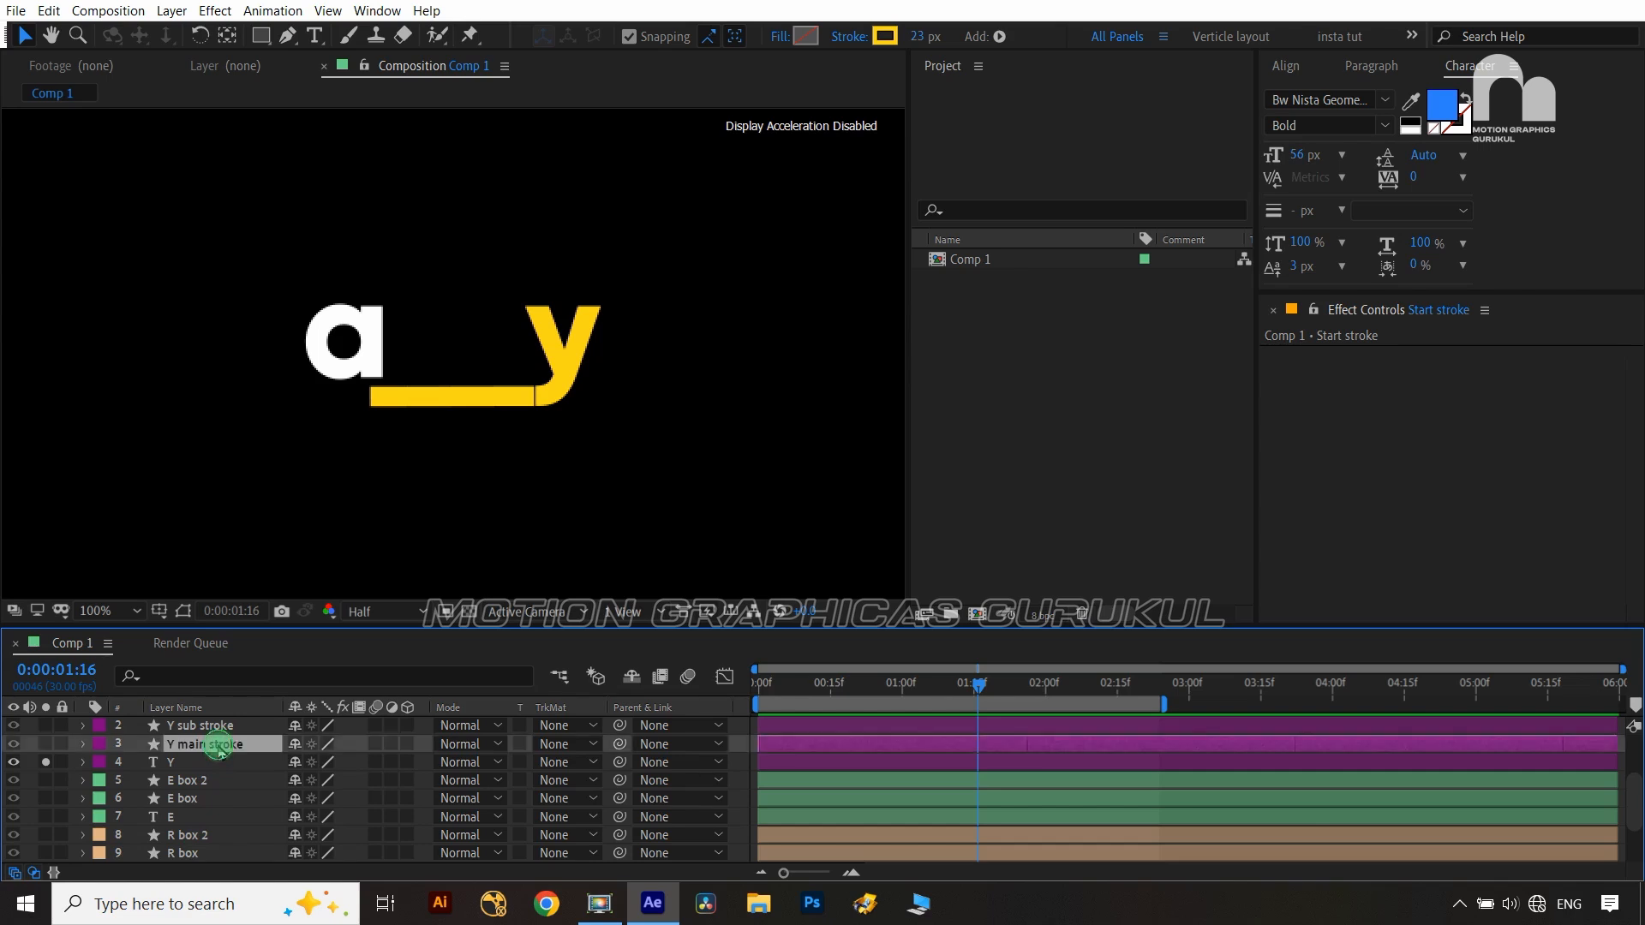
click(78, 744)
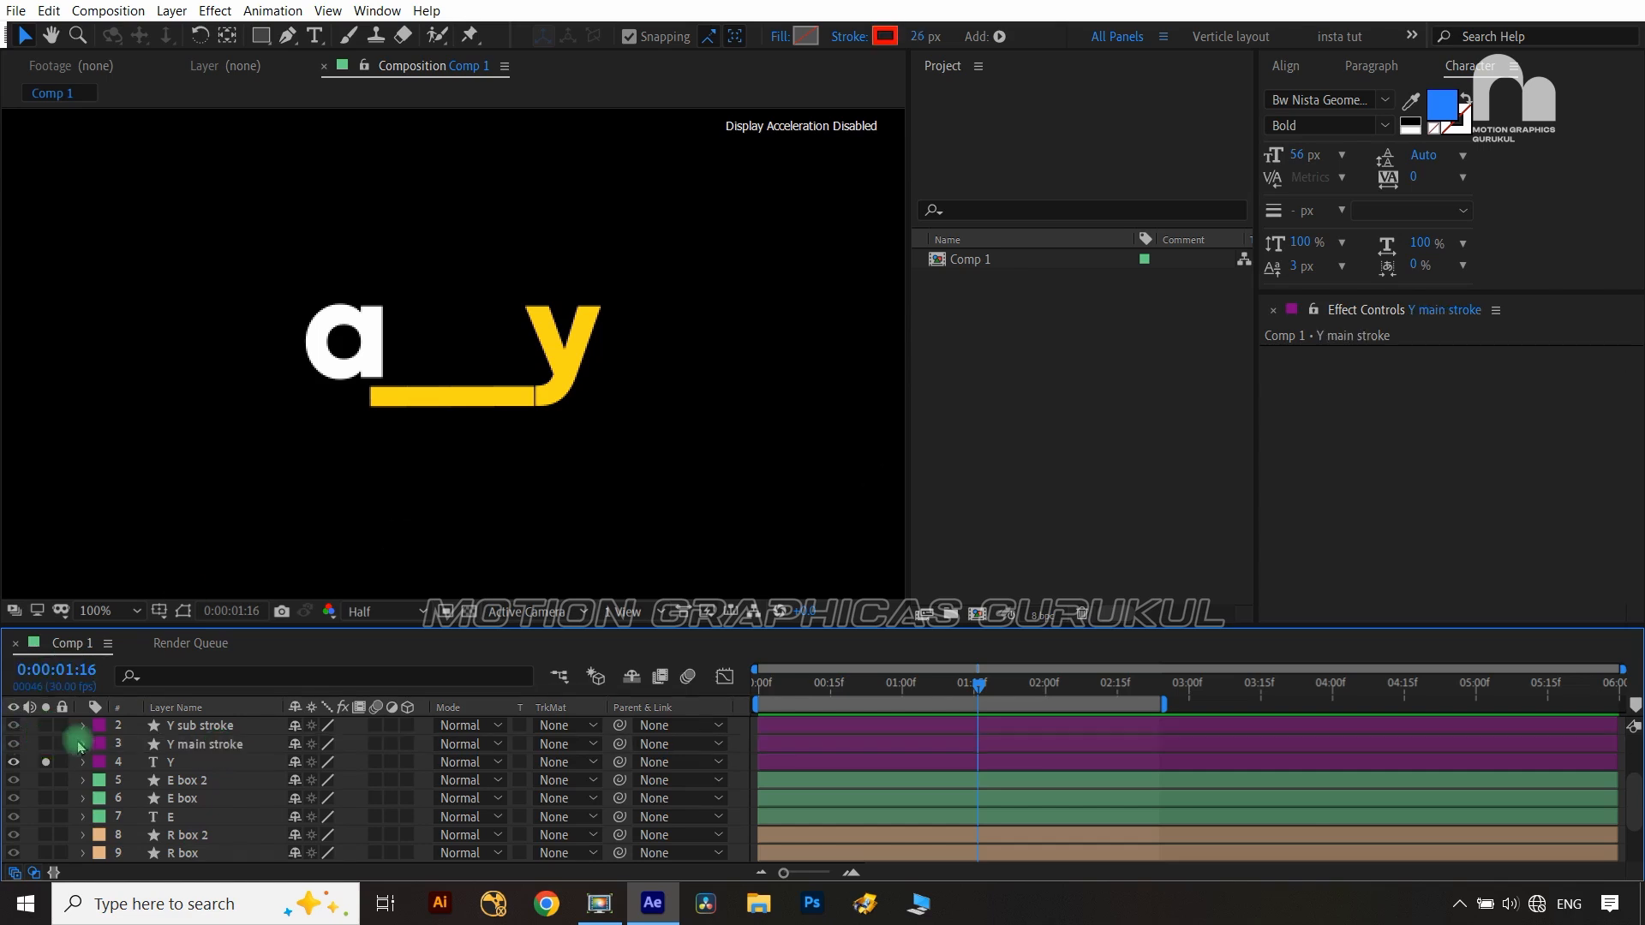
click(46, 744)
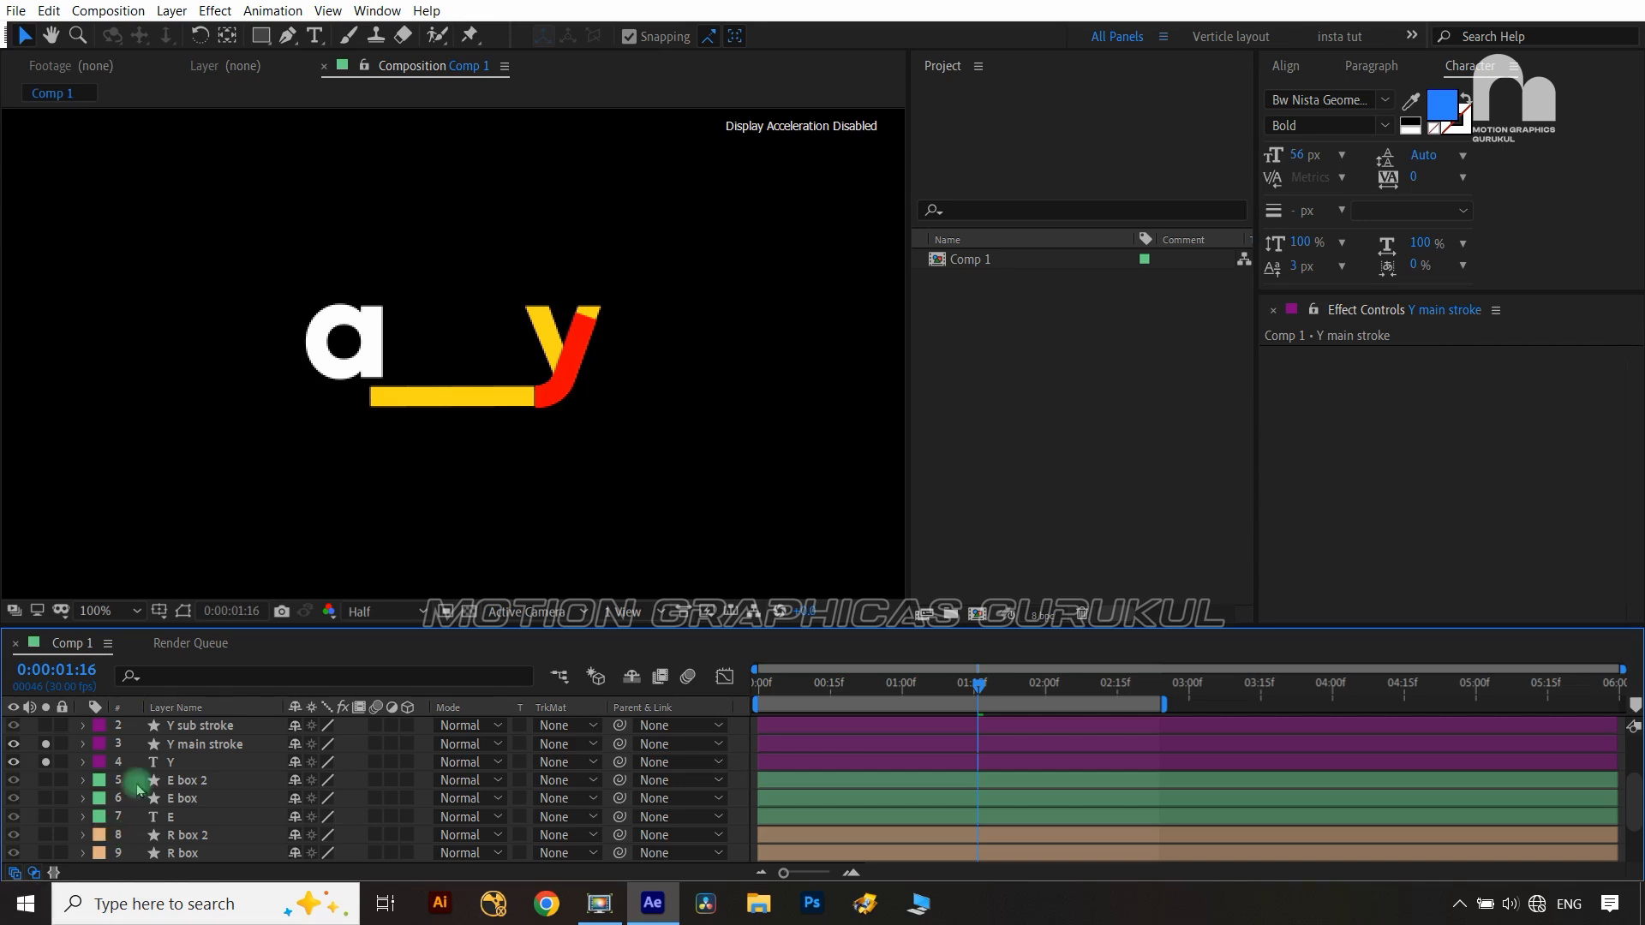
click(83, 745)
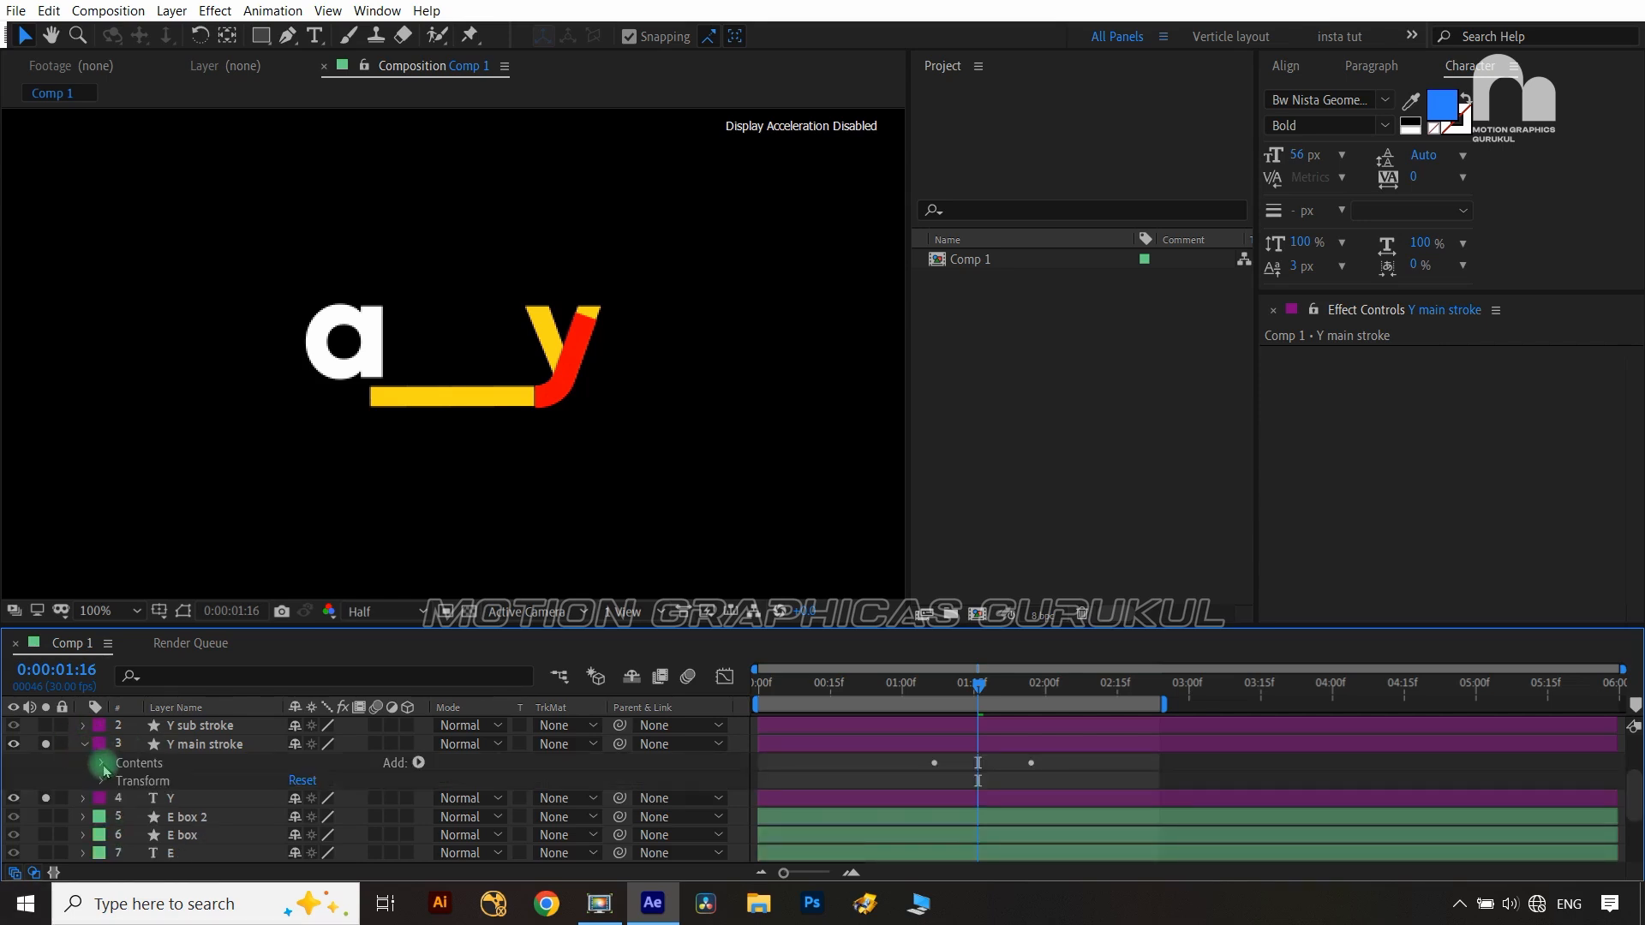
click(102, 763)
click(170, 801)
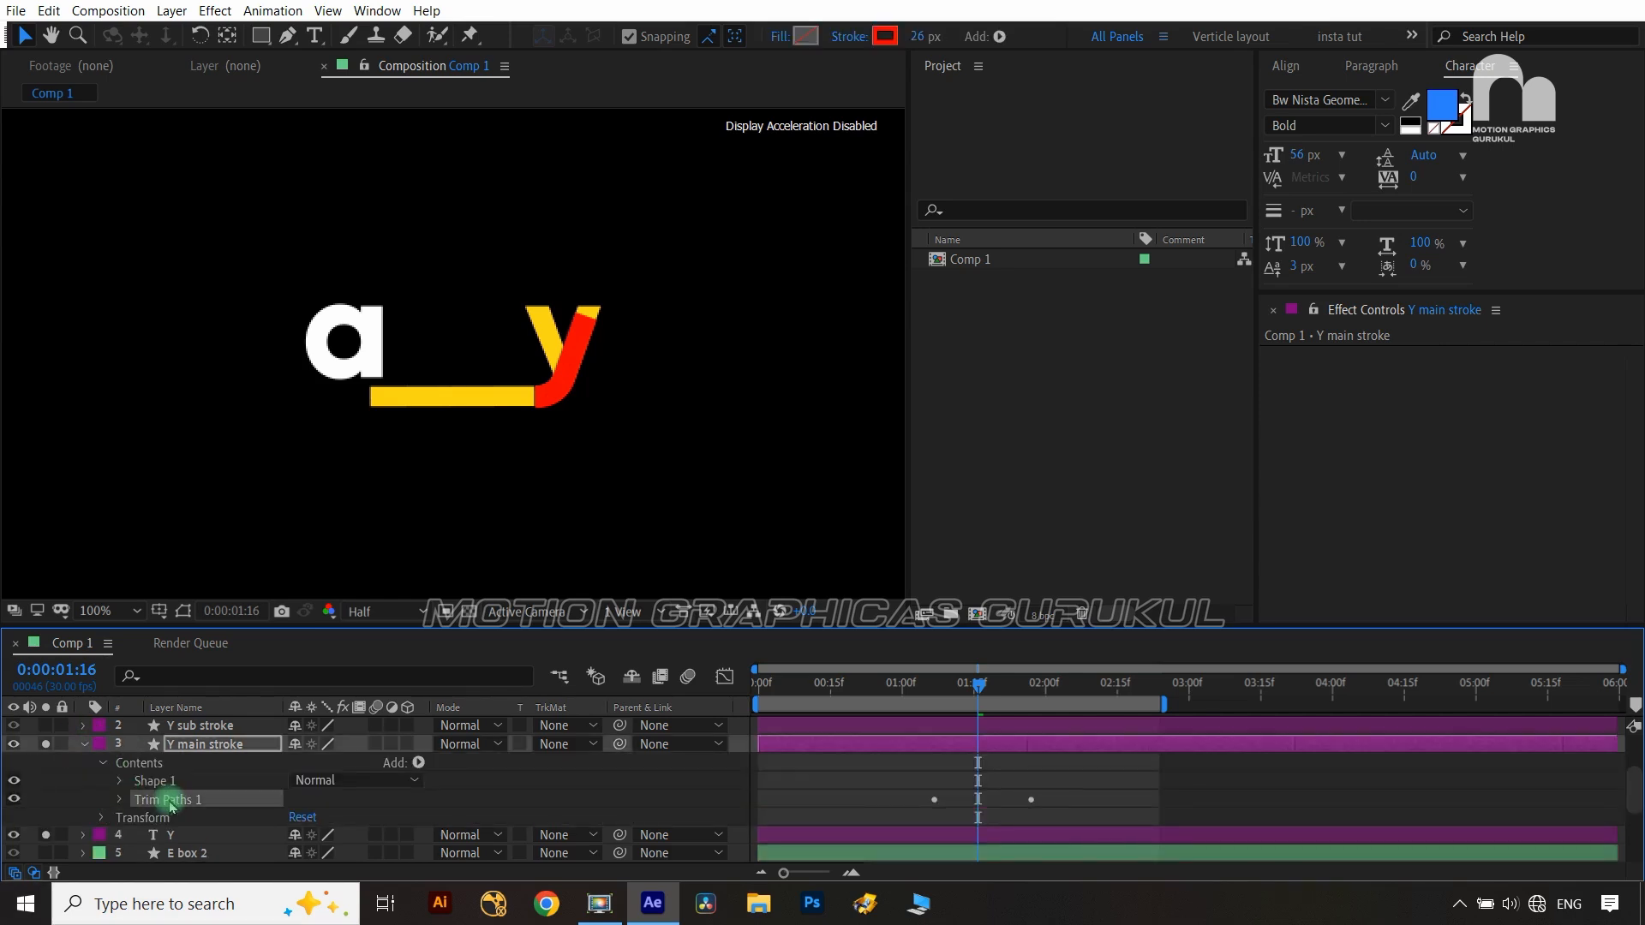
key(Delete)
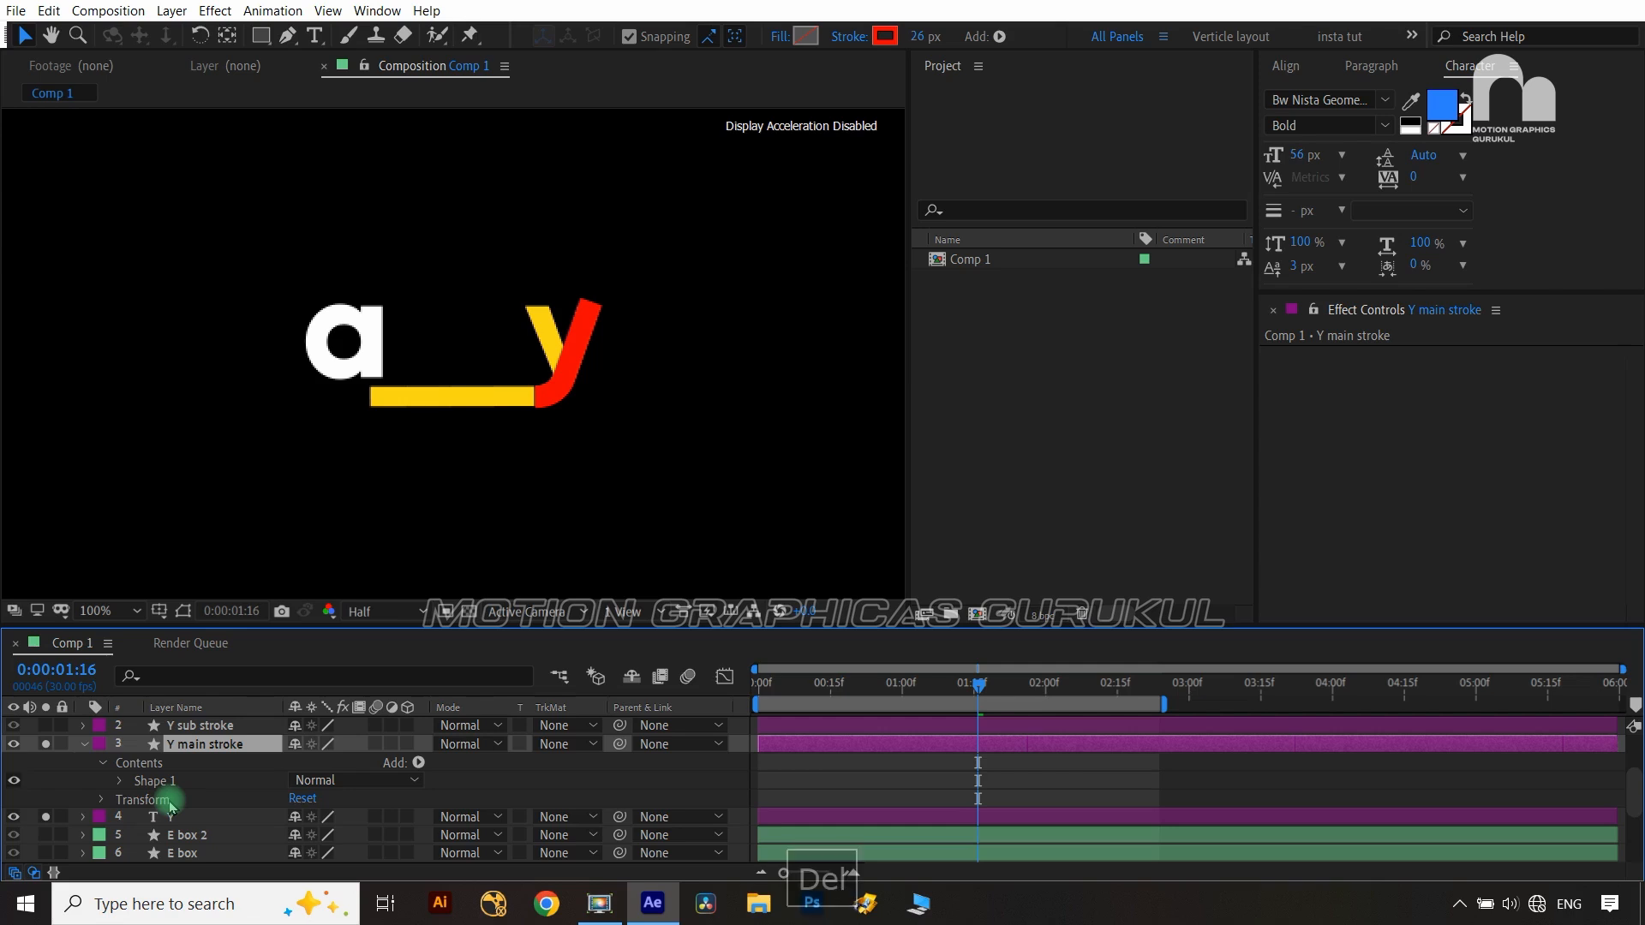
Add a new Trim Paths to Y main stroke and keyframe its Start at 100% at 0:00:01:16
click(419, 763)
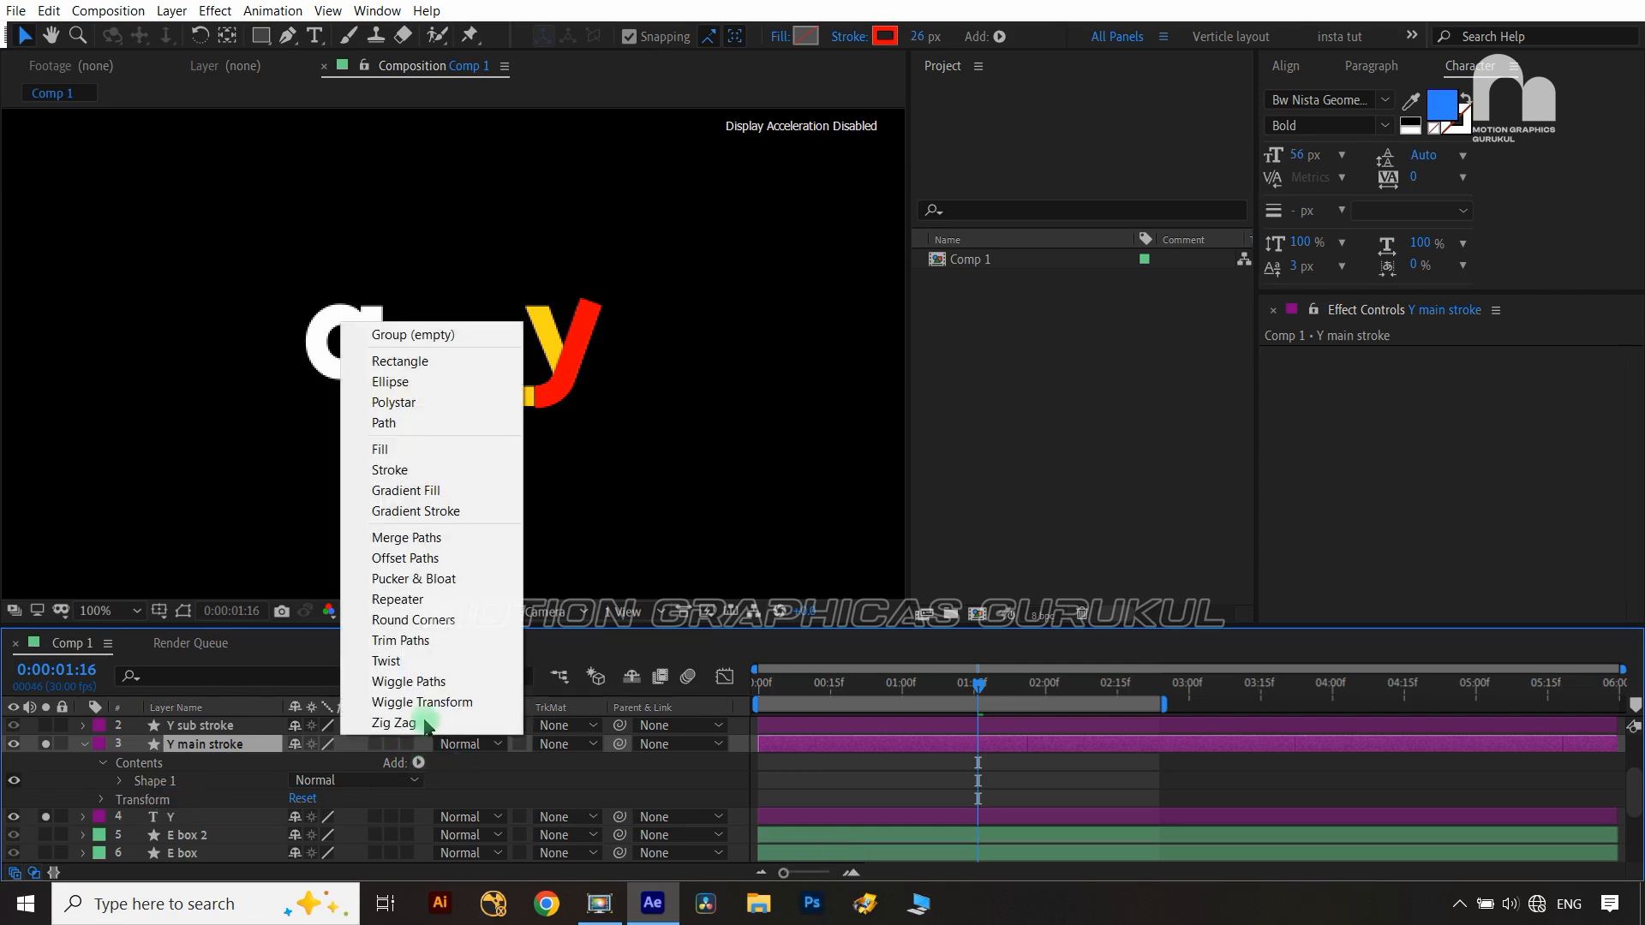
click(429, 641)
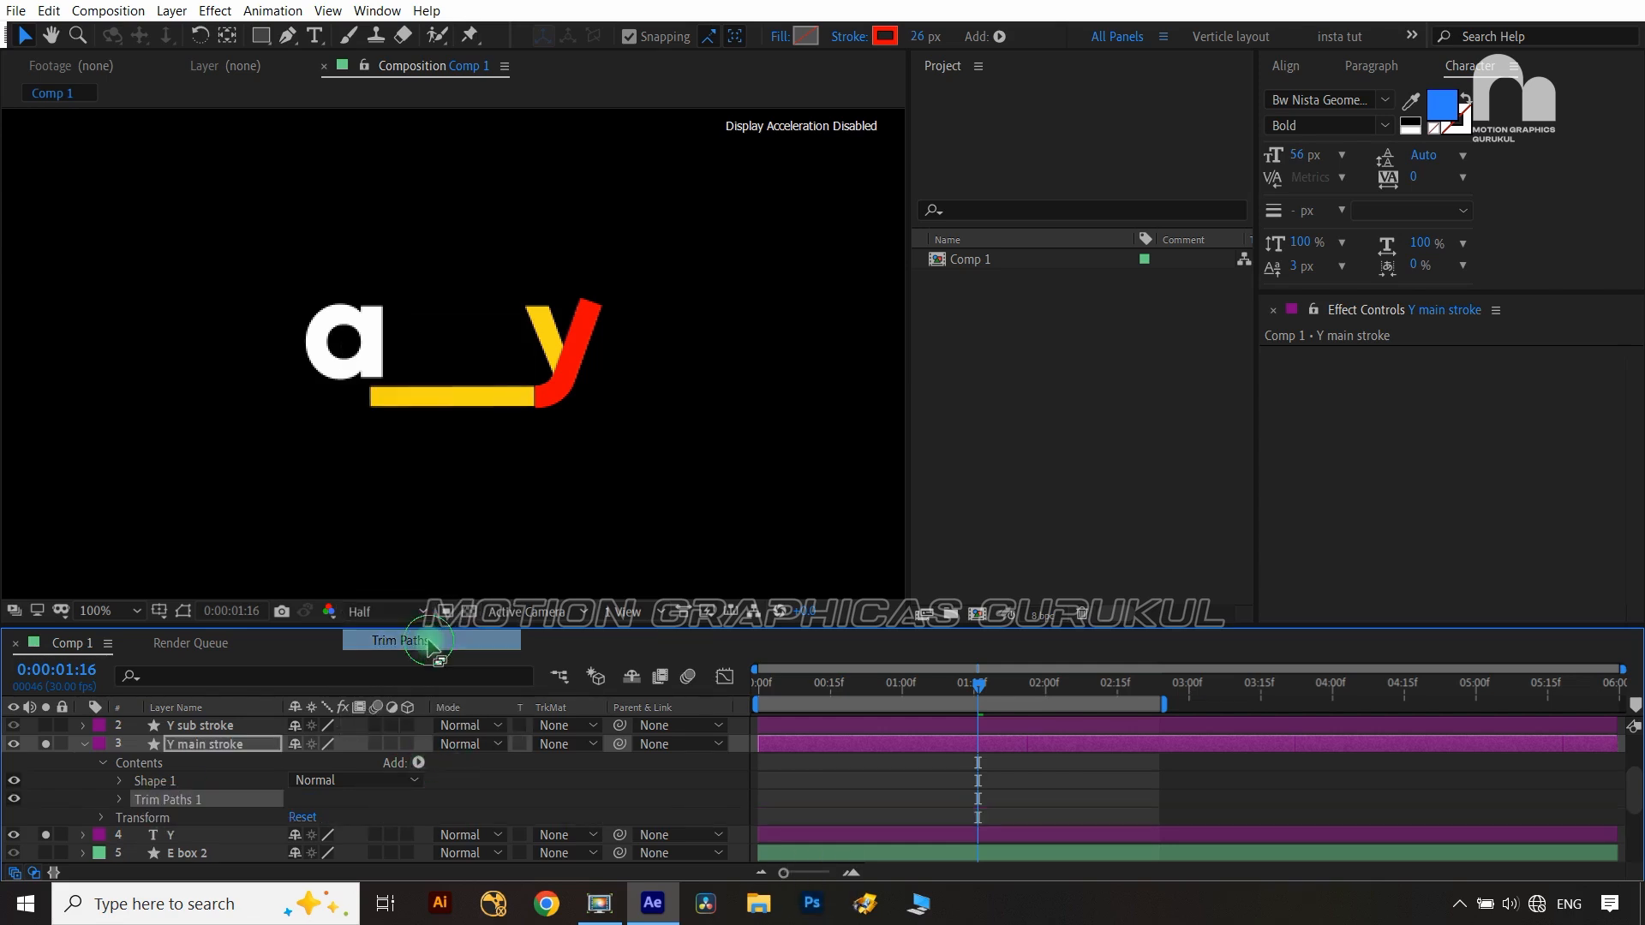
click(119, 799)
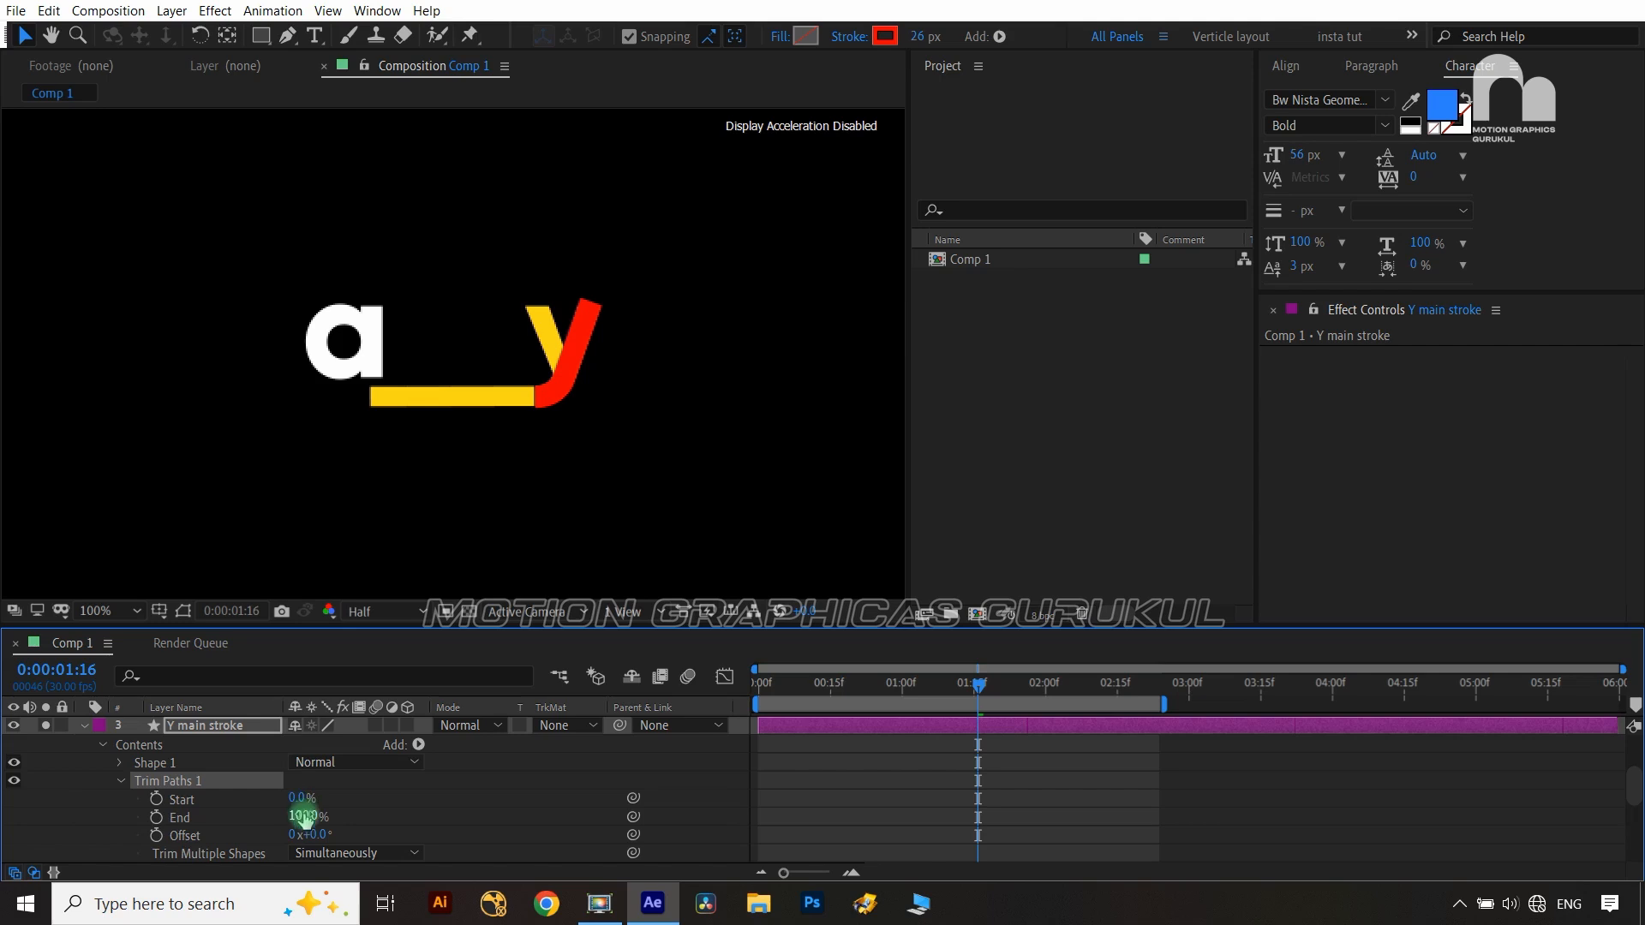
mouse_move(304, 818)
mouse_down()
mouse_move(228, 815)
mouse_move(437, 784)
mouse_up()
click(154, 802)
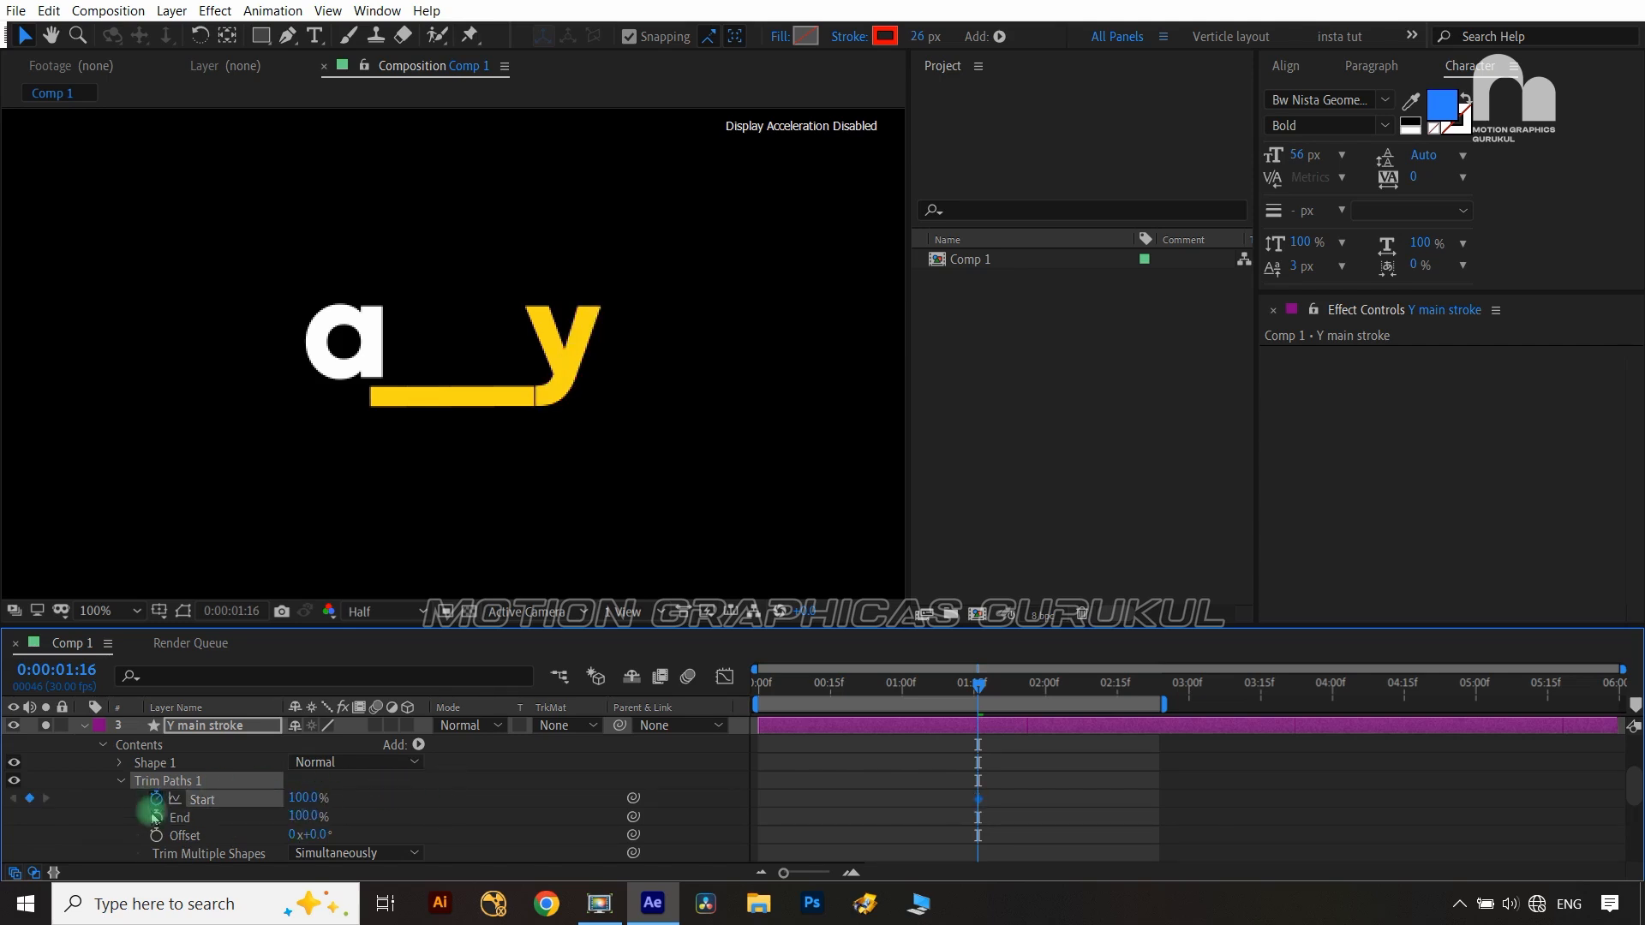
Show only Y main stroke's keyframed properties and set its Trim Paths Start to 0% at 0:00:02:07
scroll(251, 819, up, 5)
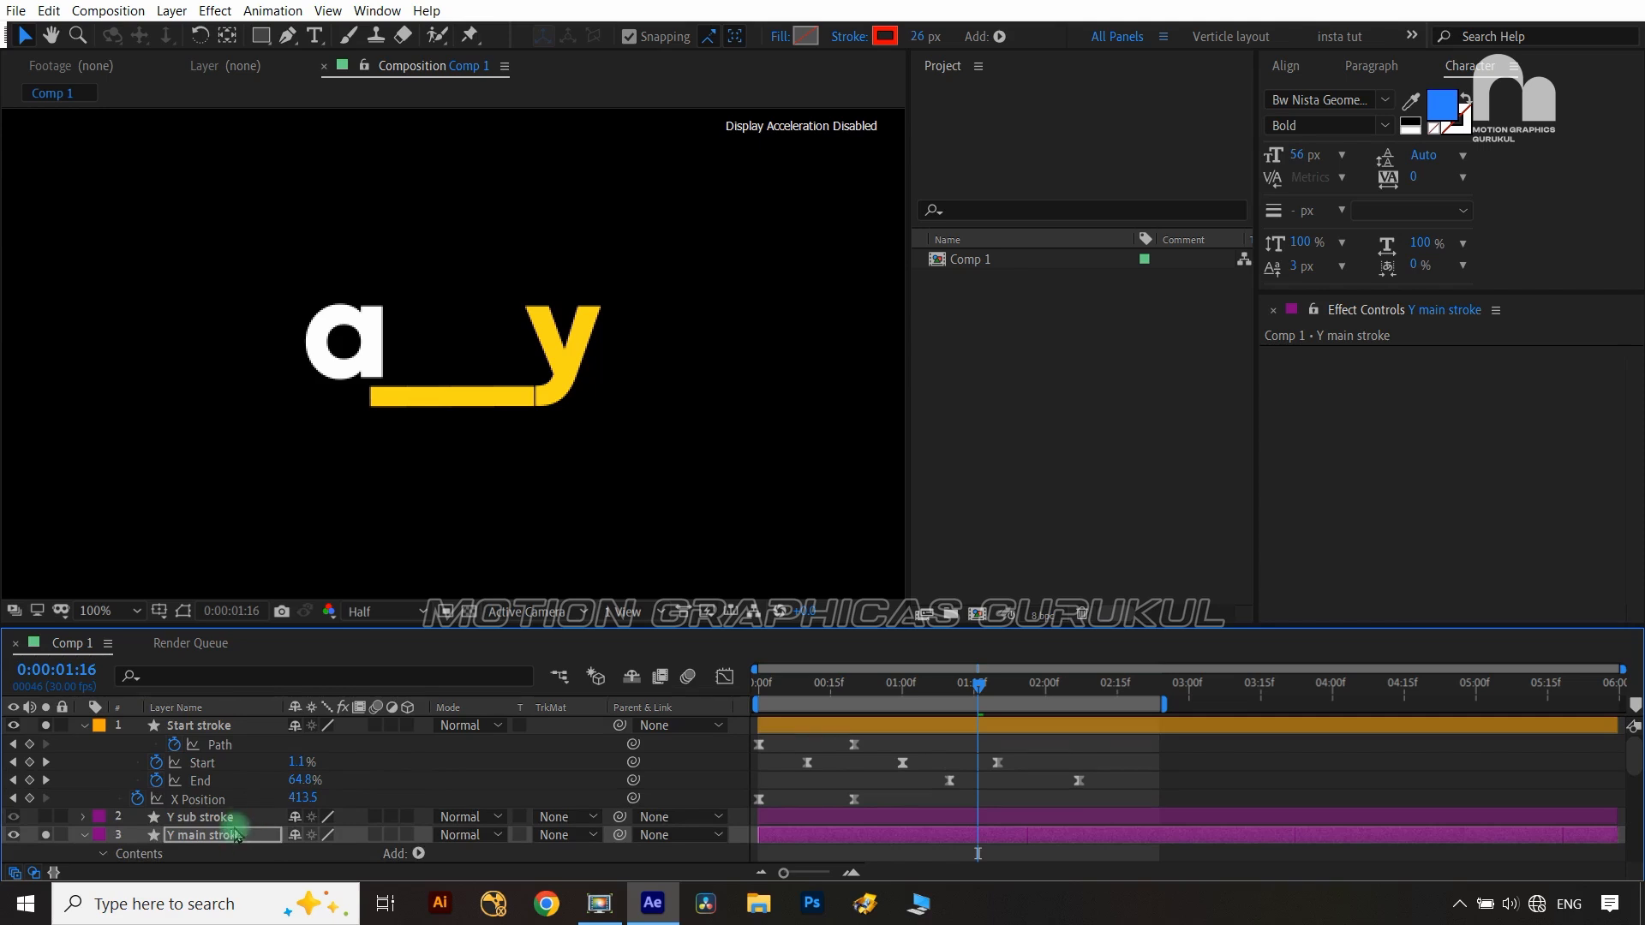
click(239, 836)
key(u)
scroll(638, 804, down, 2)
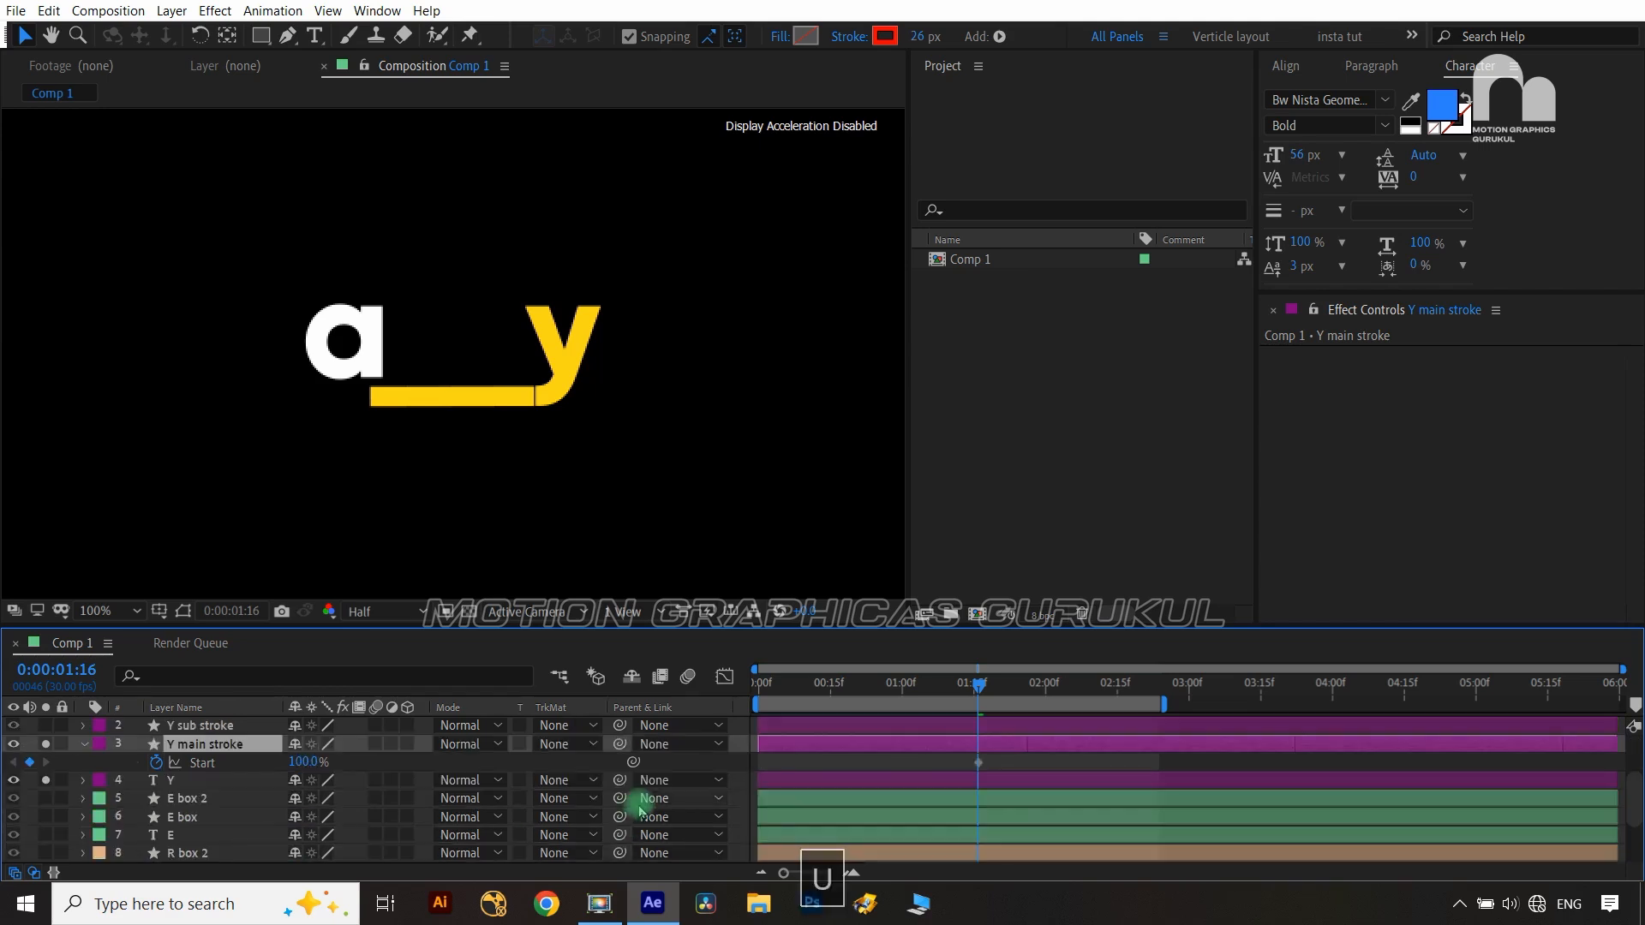
scroll(643, 805, up, 2)
drag(982, 691, 1078, 690)
click(596, 782)
scroll(346, 816, down, 2)
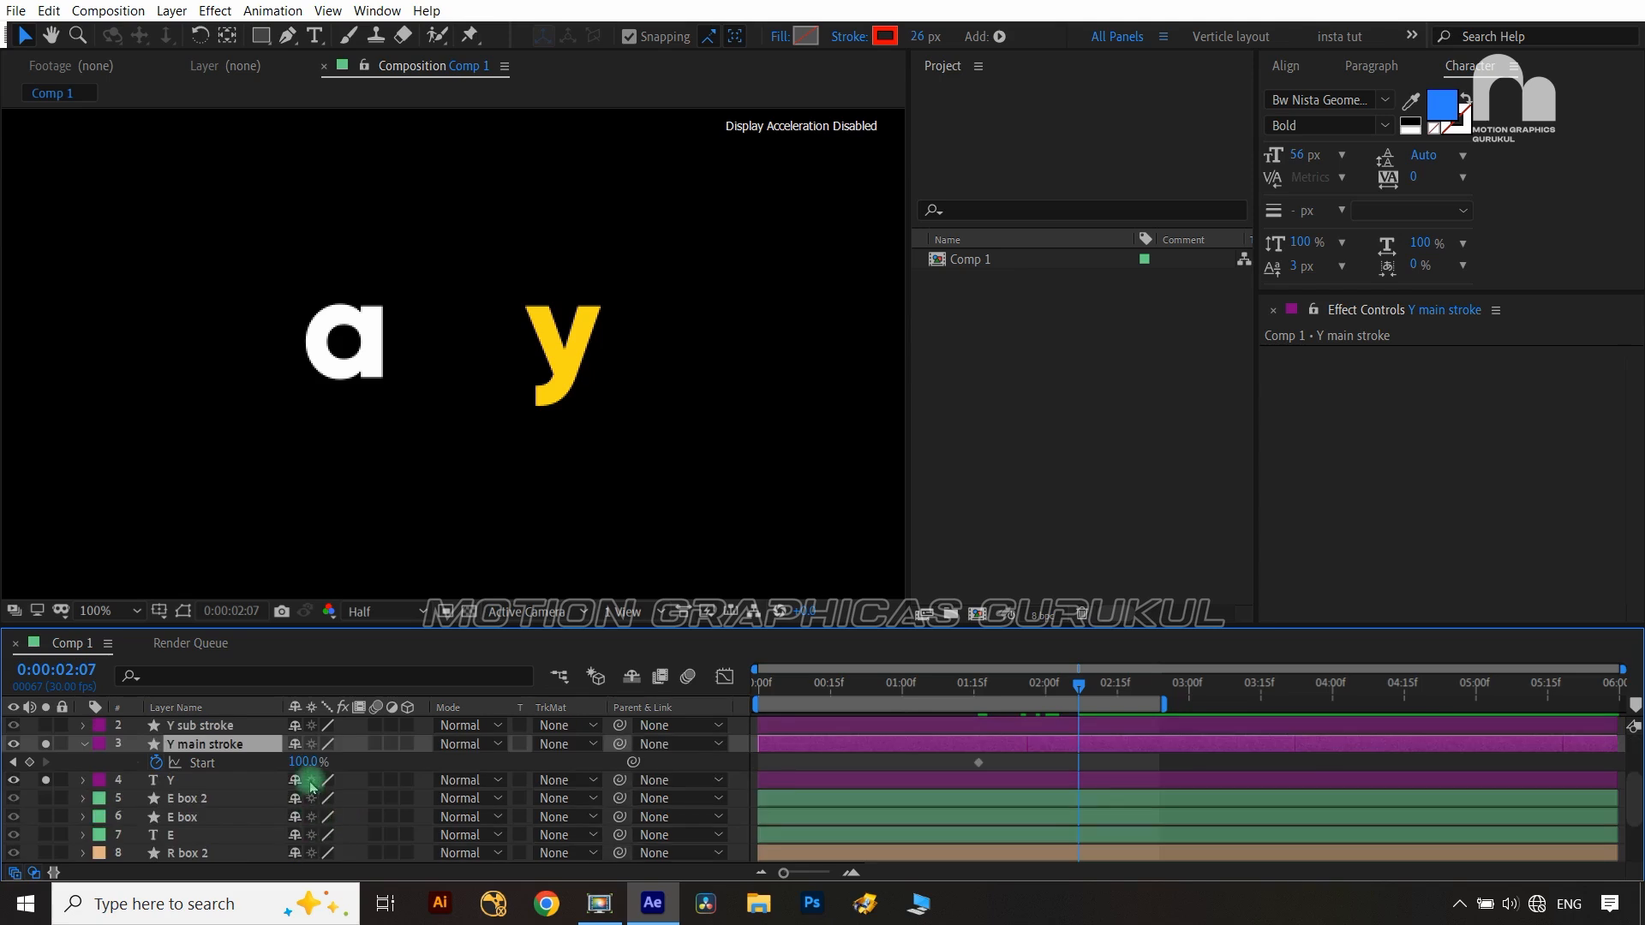
drag(303, 762, 177, 778)
Easy-ease both Y main stroke Start keyframes and shape their speed curve in the Graph Editor to peak early and slow down gradually
click(1114, 781)
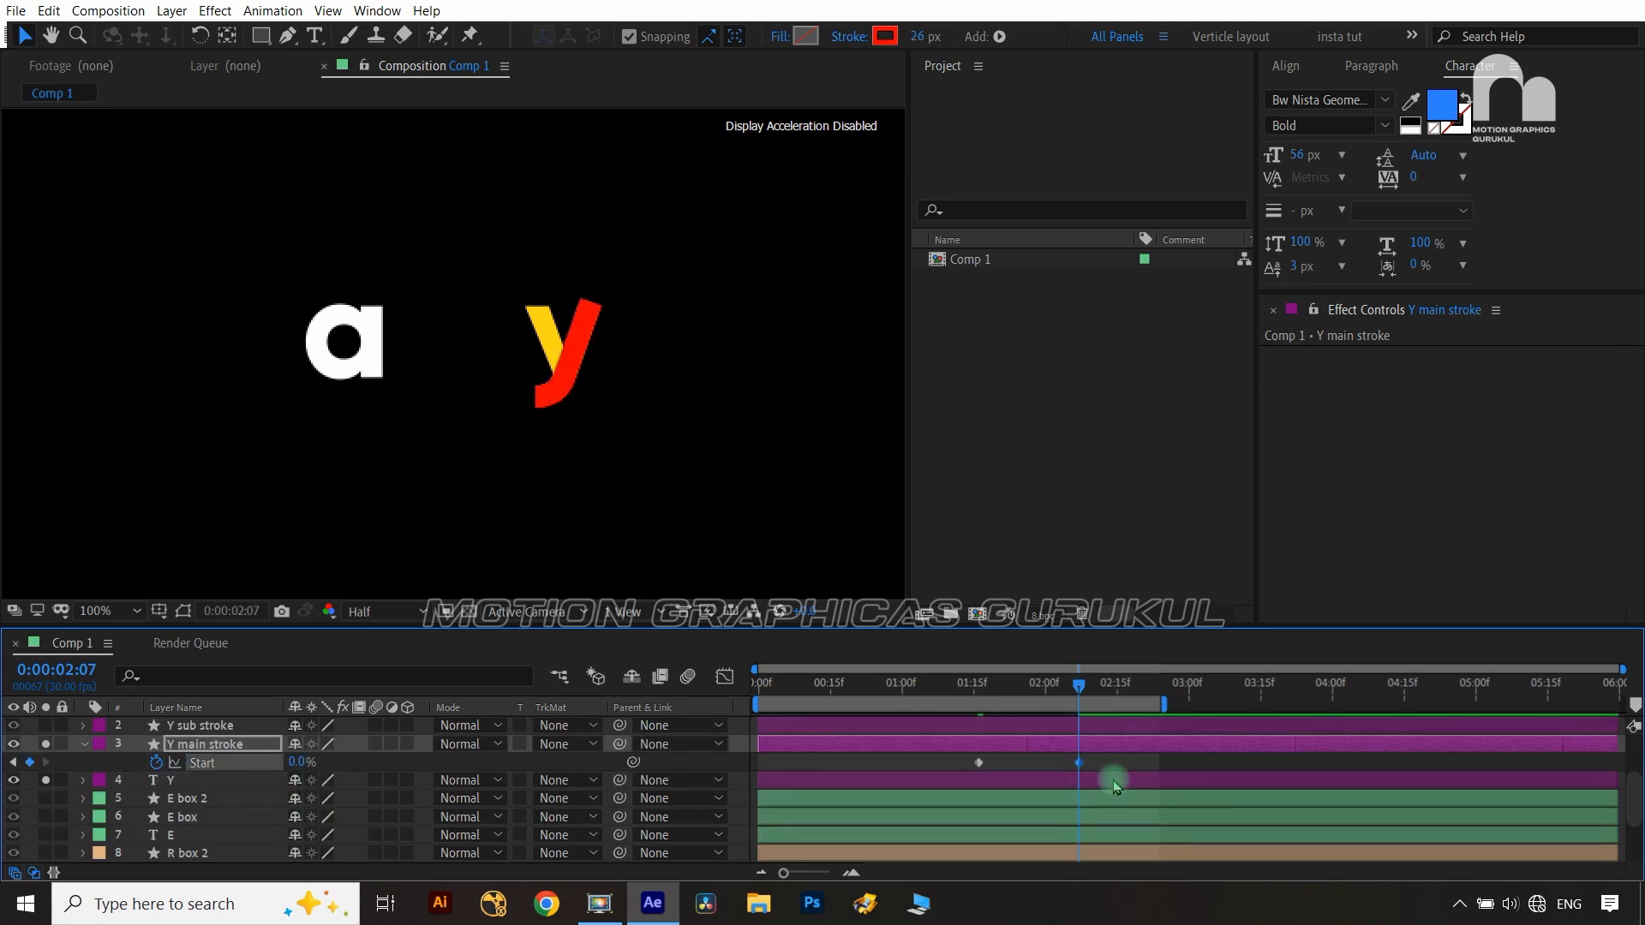
drag(1117, 768, 958, 778)
key(F9)
click(725, 677)
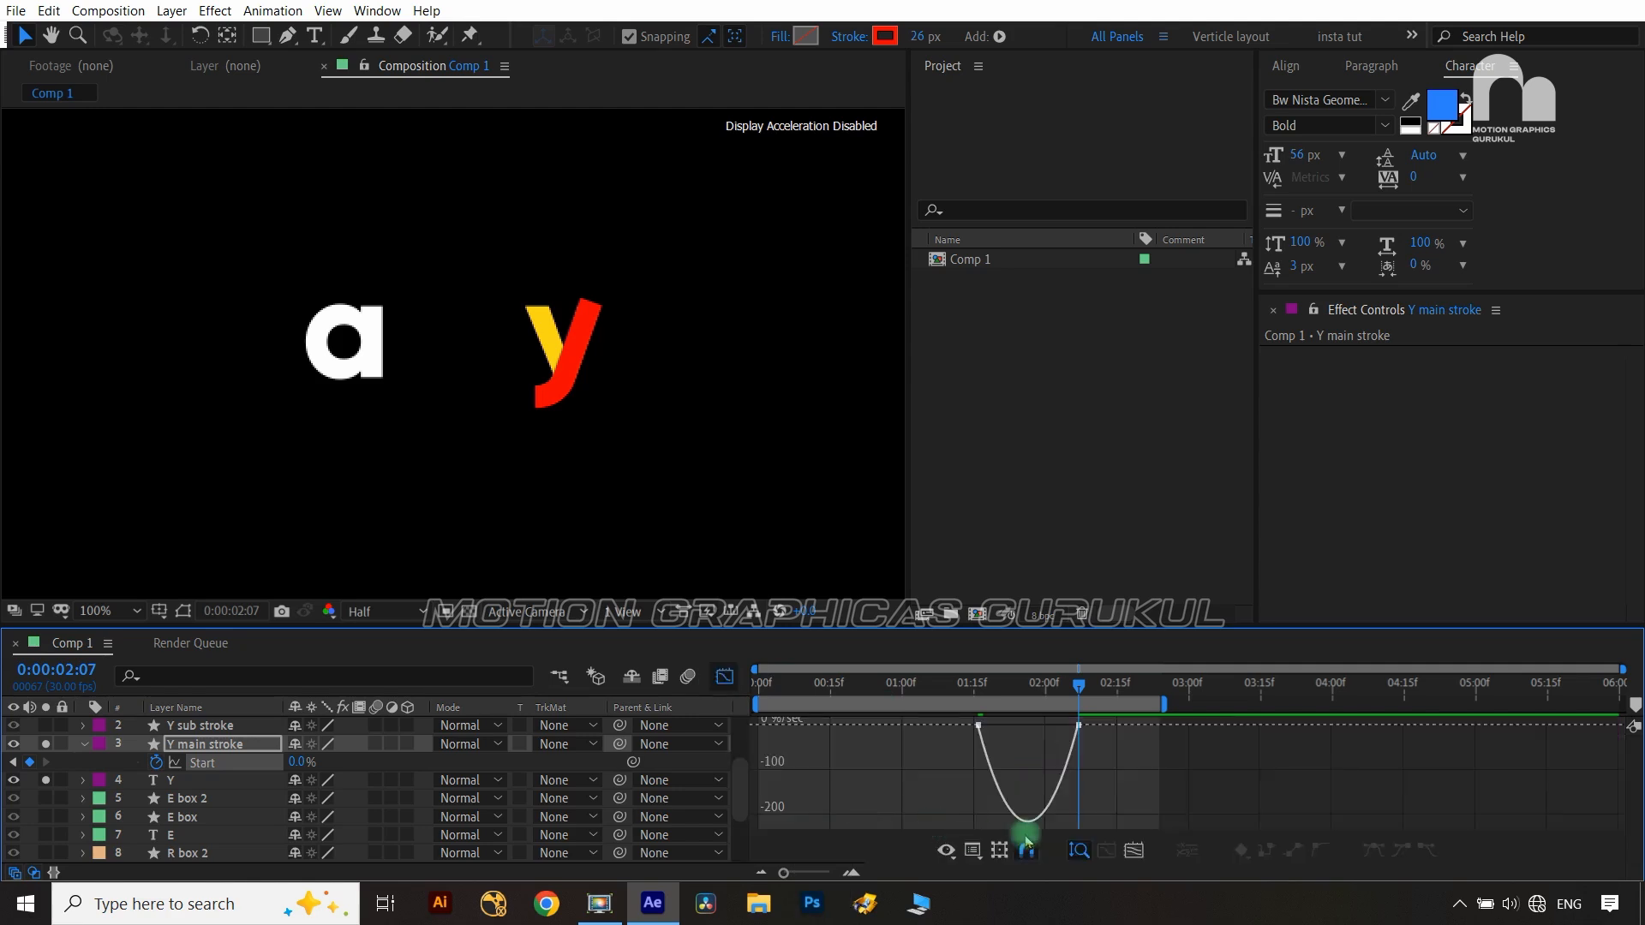
click(1057, 727)
drag(1062, 728, 998, 727)
click(765, 696)
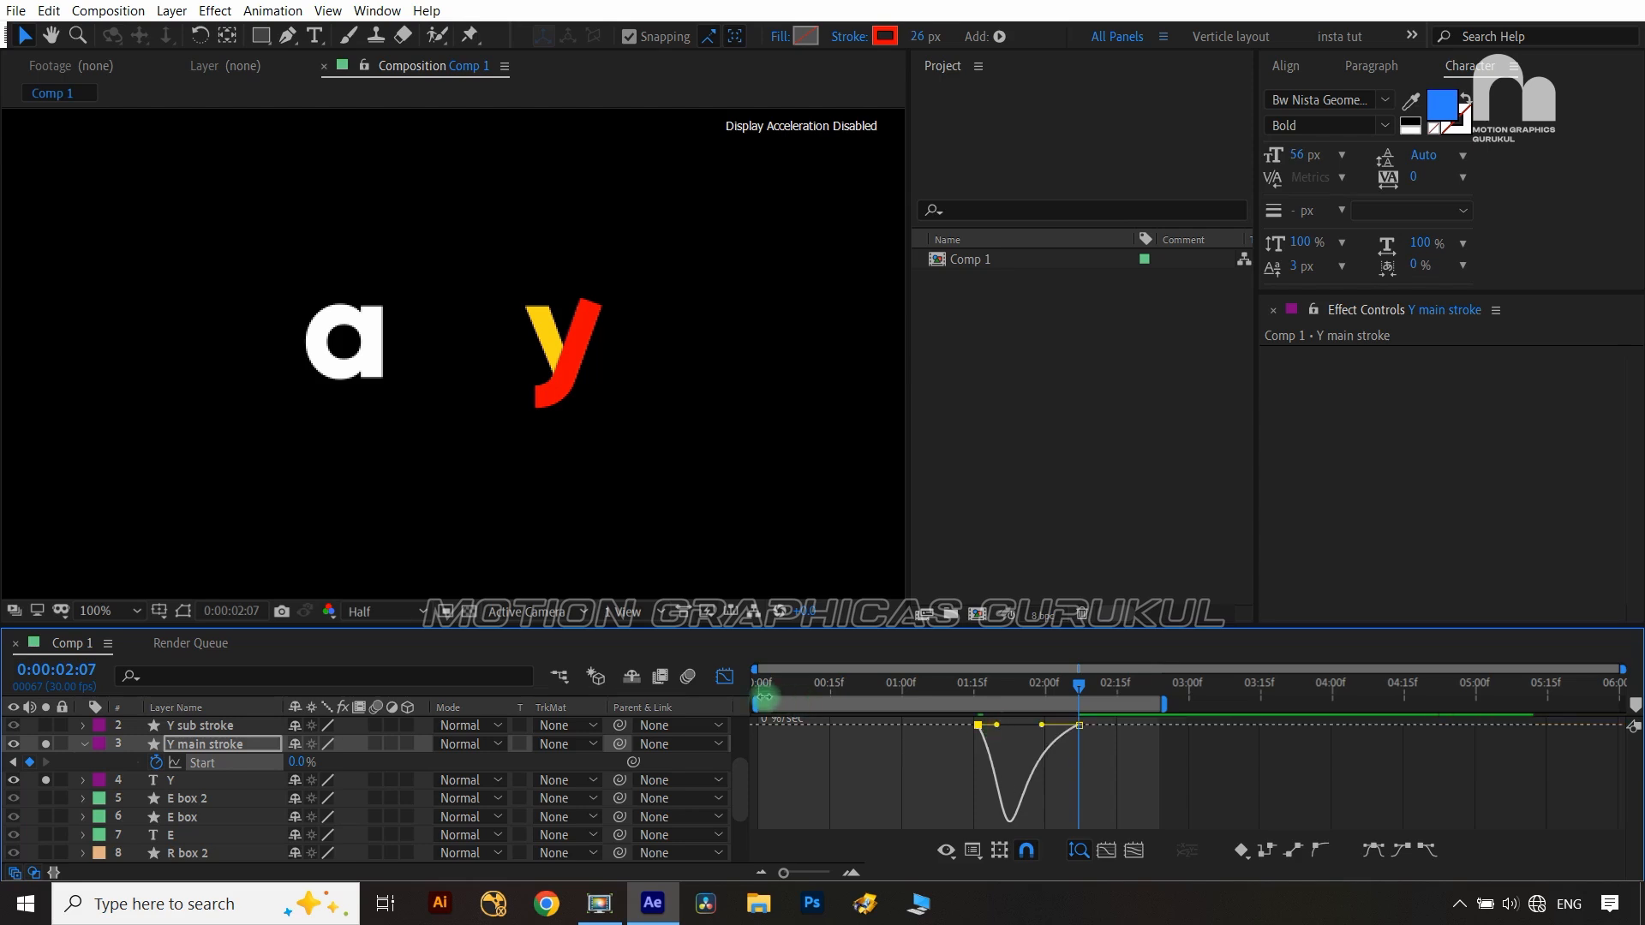
Play back the Y main stroke trim animation from the beginning and review its motion up to 0:00:01:26
click(725, 678)
drag(1082, 696, 757, 698)
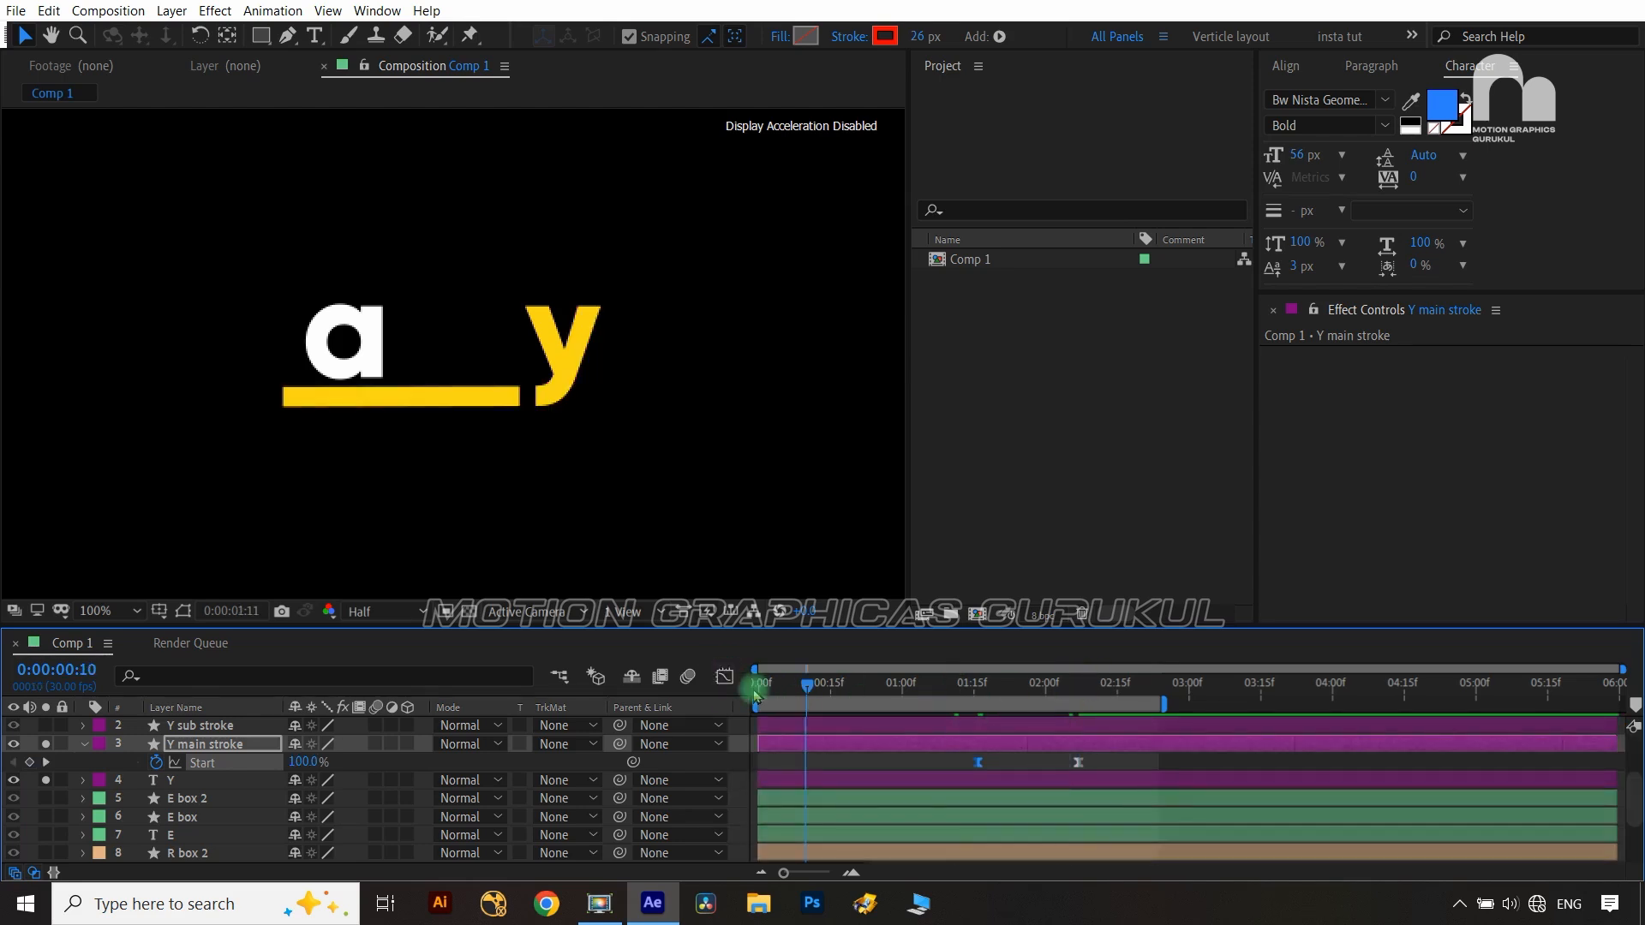
key(space)
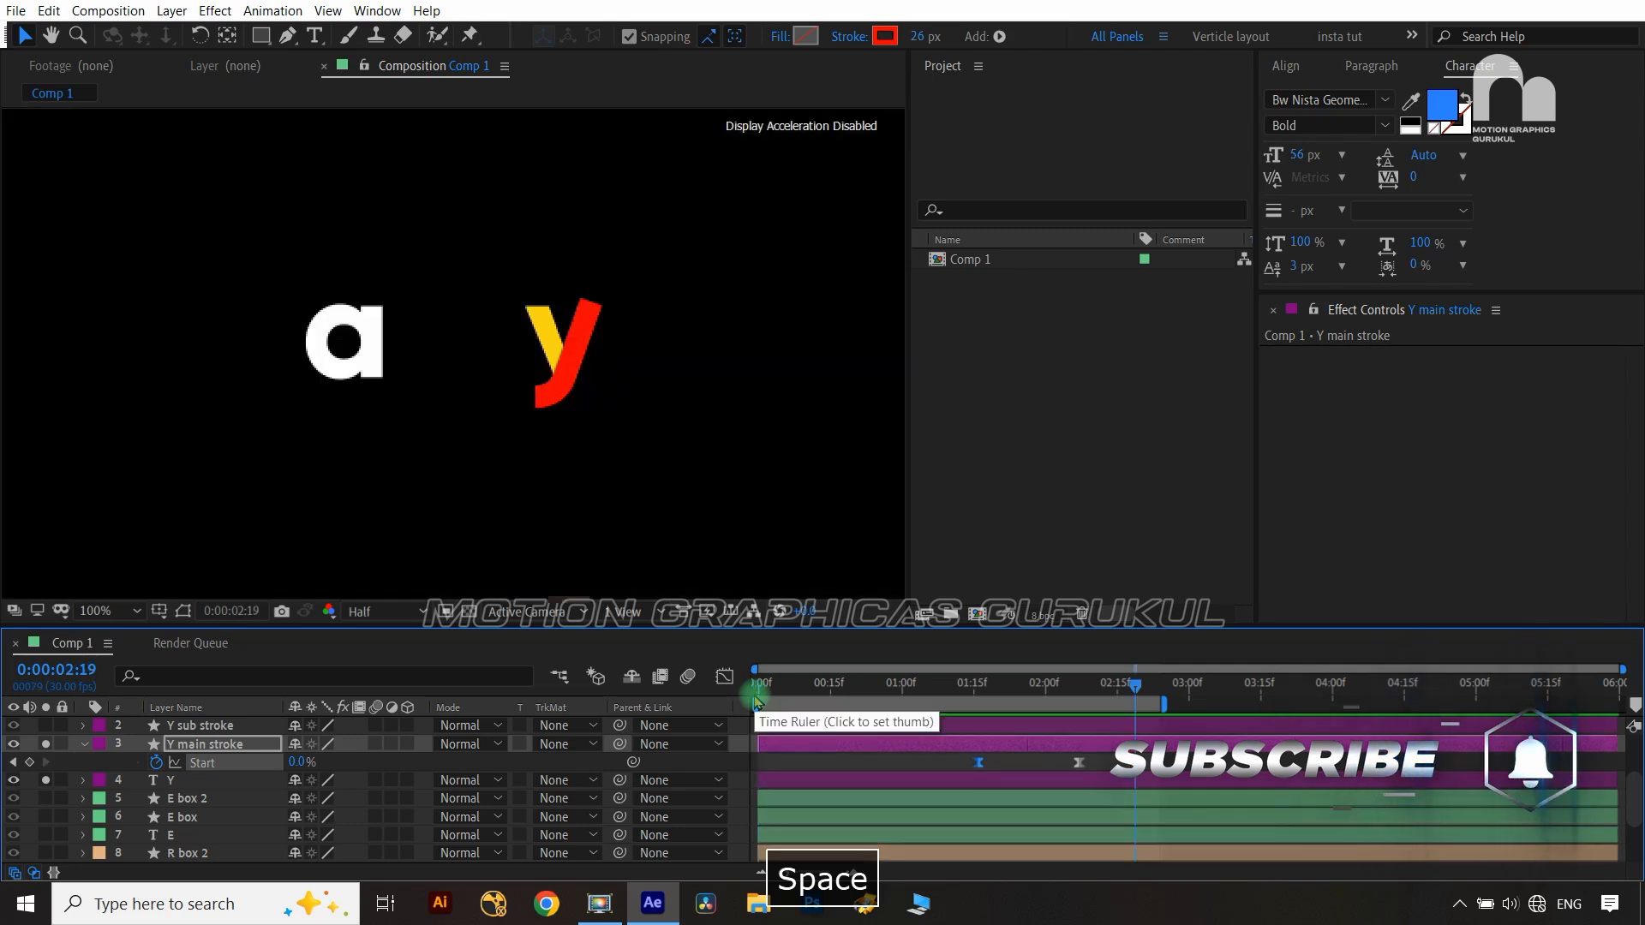
mouse_move(756, 698)
mouse_down()
mouse_move(1131, 699)
mouse_move(985, 687)
mouse_move(1027, 692)
mouse_up()
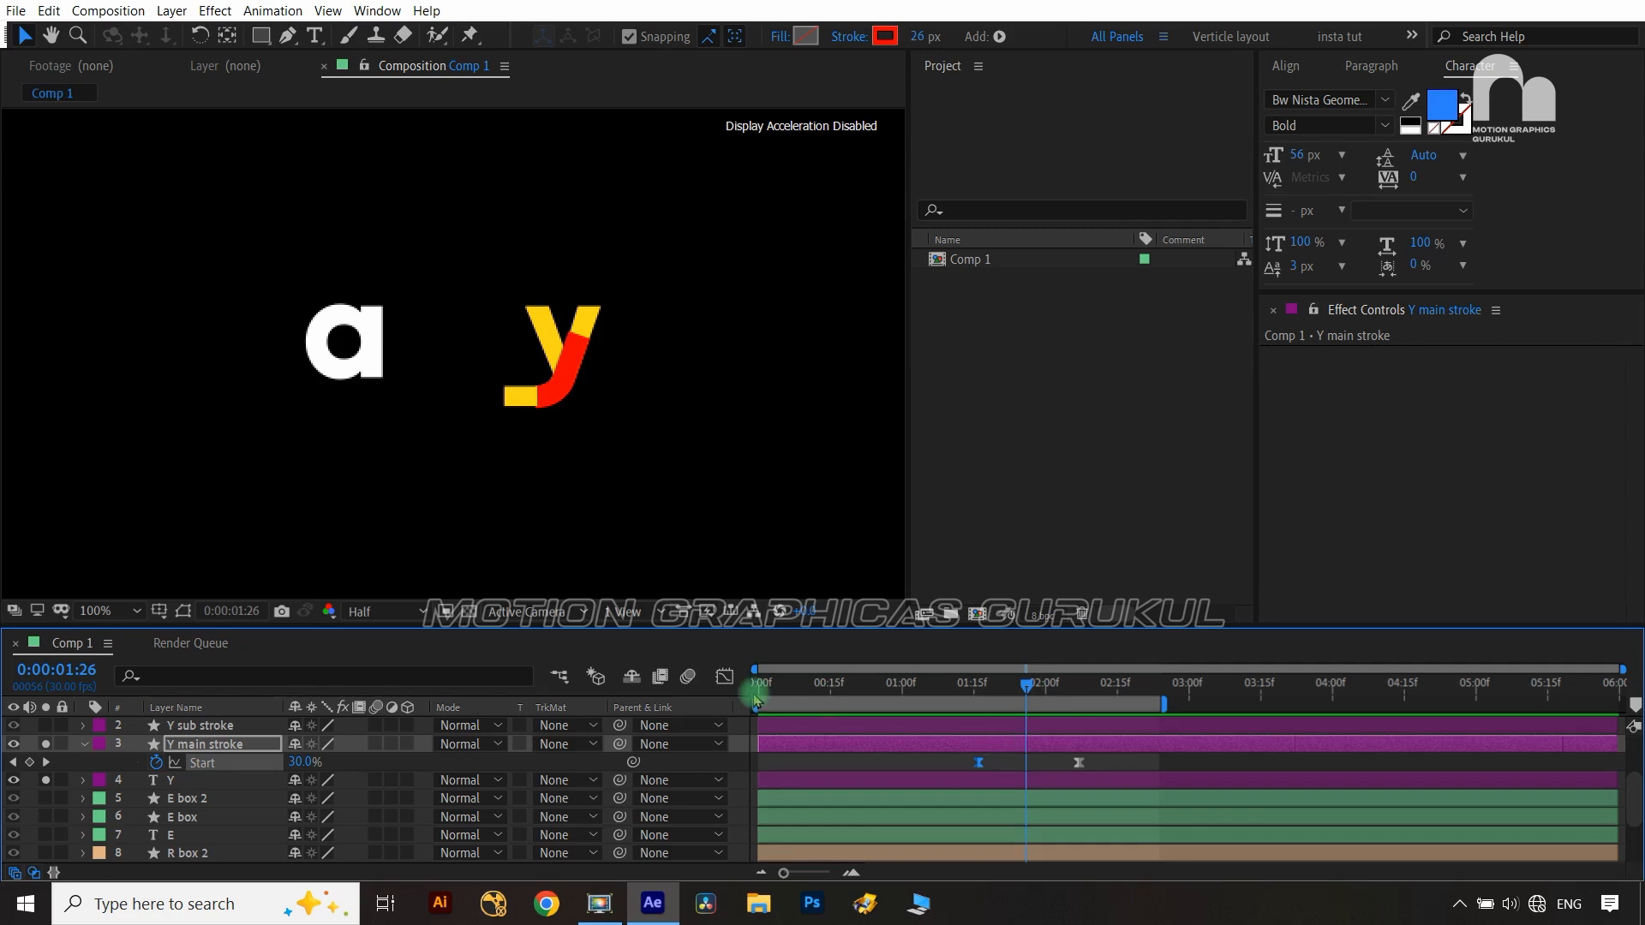
Shorten the first keyframe's ease handle on Y main stroke's Start speed curve for an earlier peak, and preview the motion
click(724, 677)
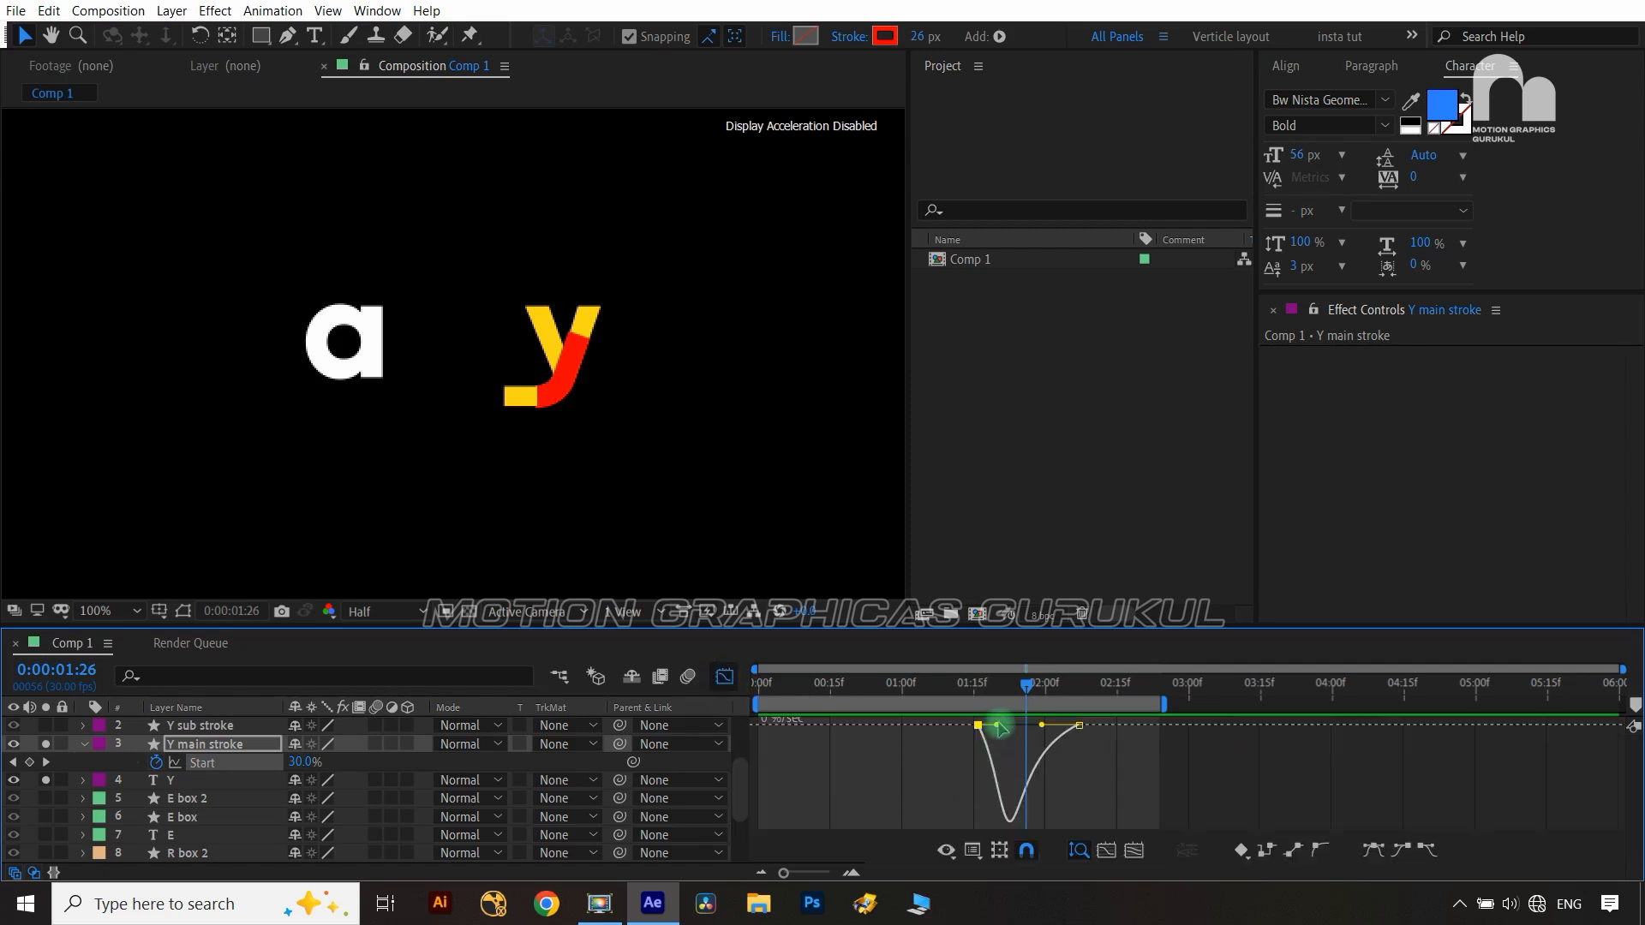
drag(997, 727, 990, 725)
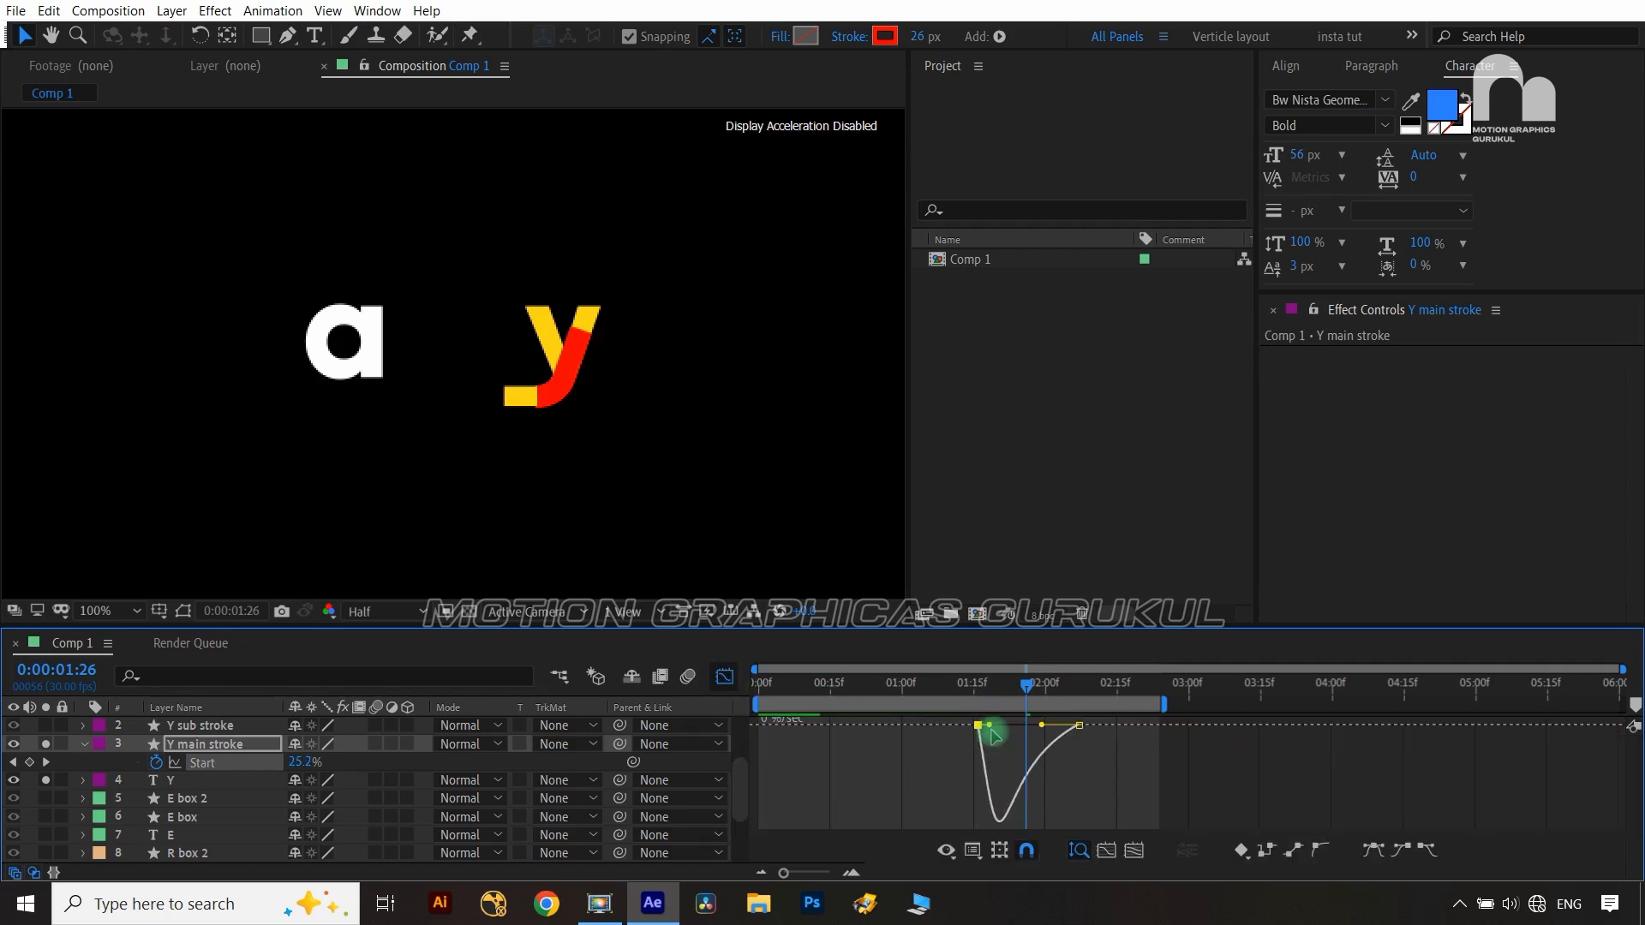
key(space)
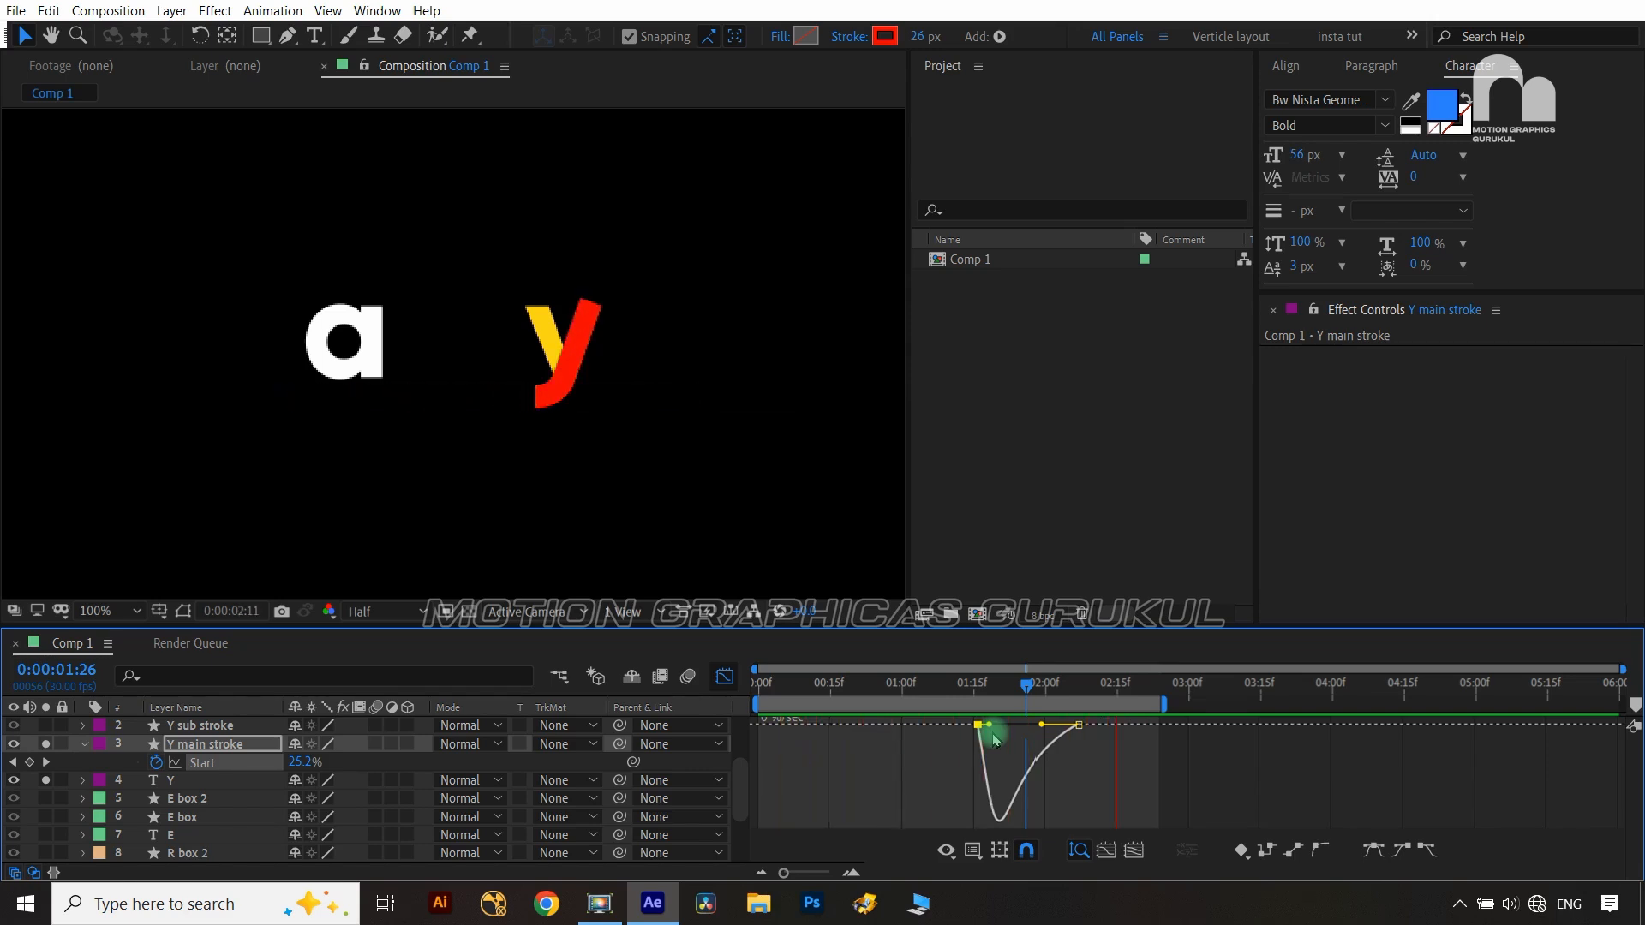
key(space)
click(844, 686)
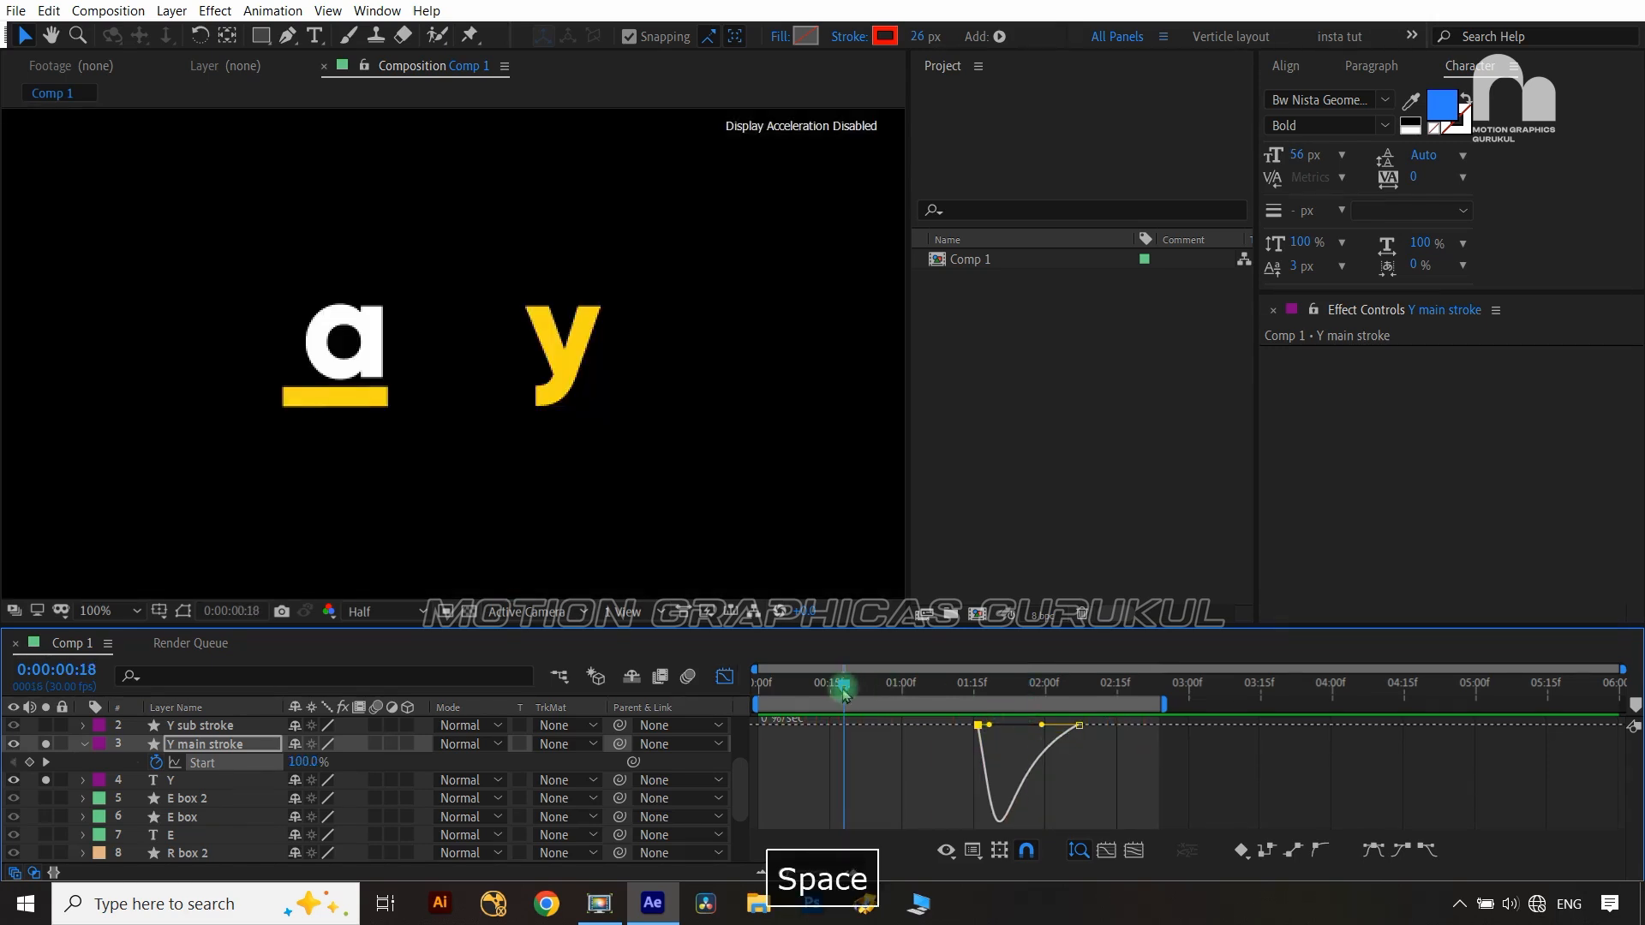
At 0:00:01:22, solo the Y sub stroke layer and delete its existing Trim Paths 1
mouse_move(844, 690)
mouse_down()
mouse_move(999, 686)
mouse_move(1019, 714)
mouse_up()
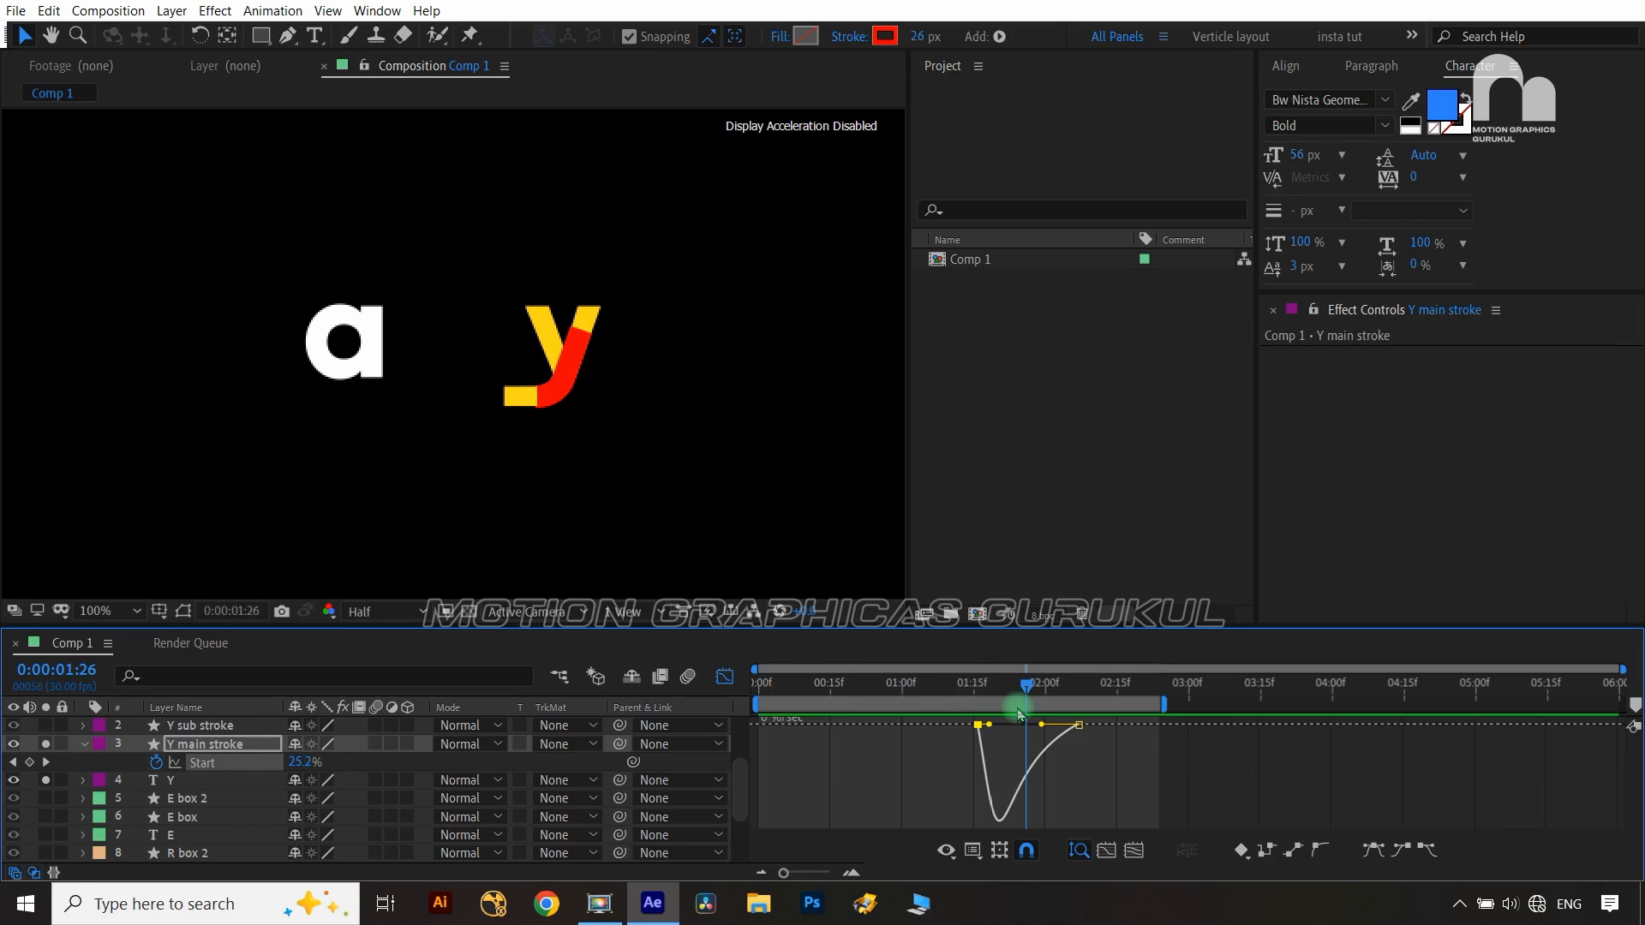
drag(1019, 714, 1003, 715)
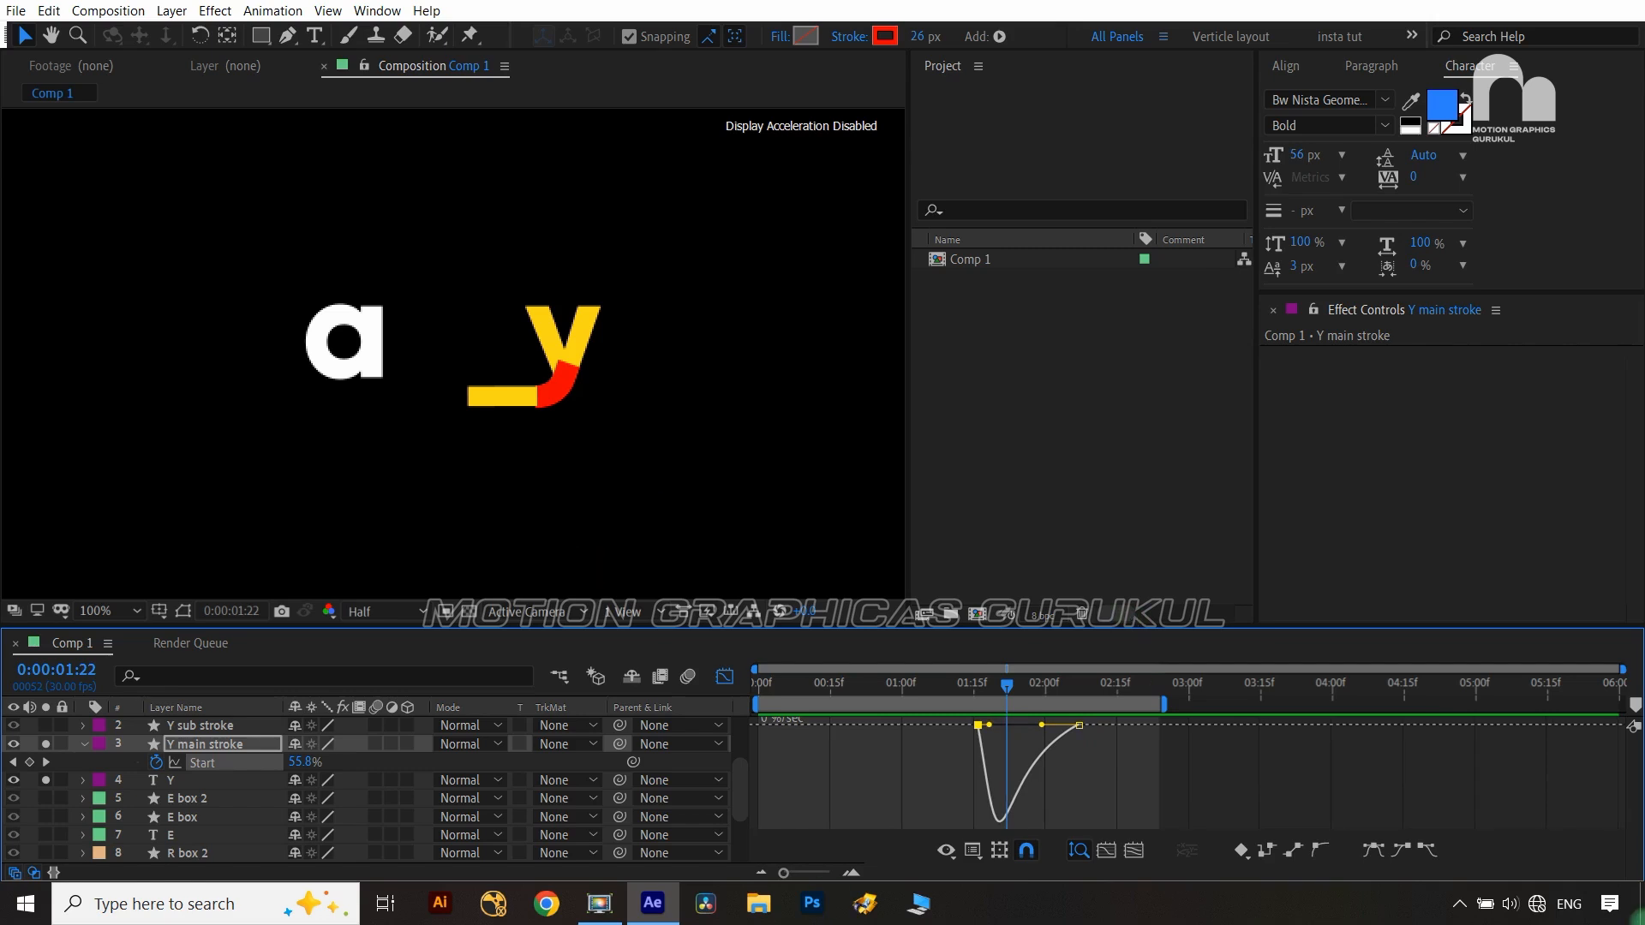
click(196, 726)
click(47, 727)
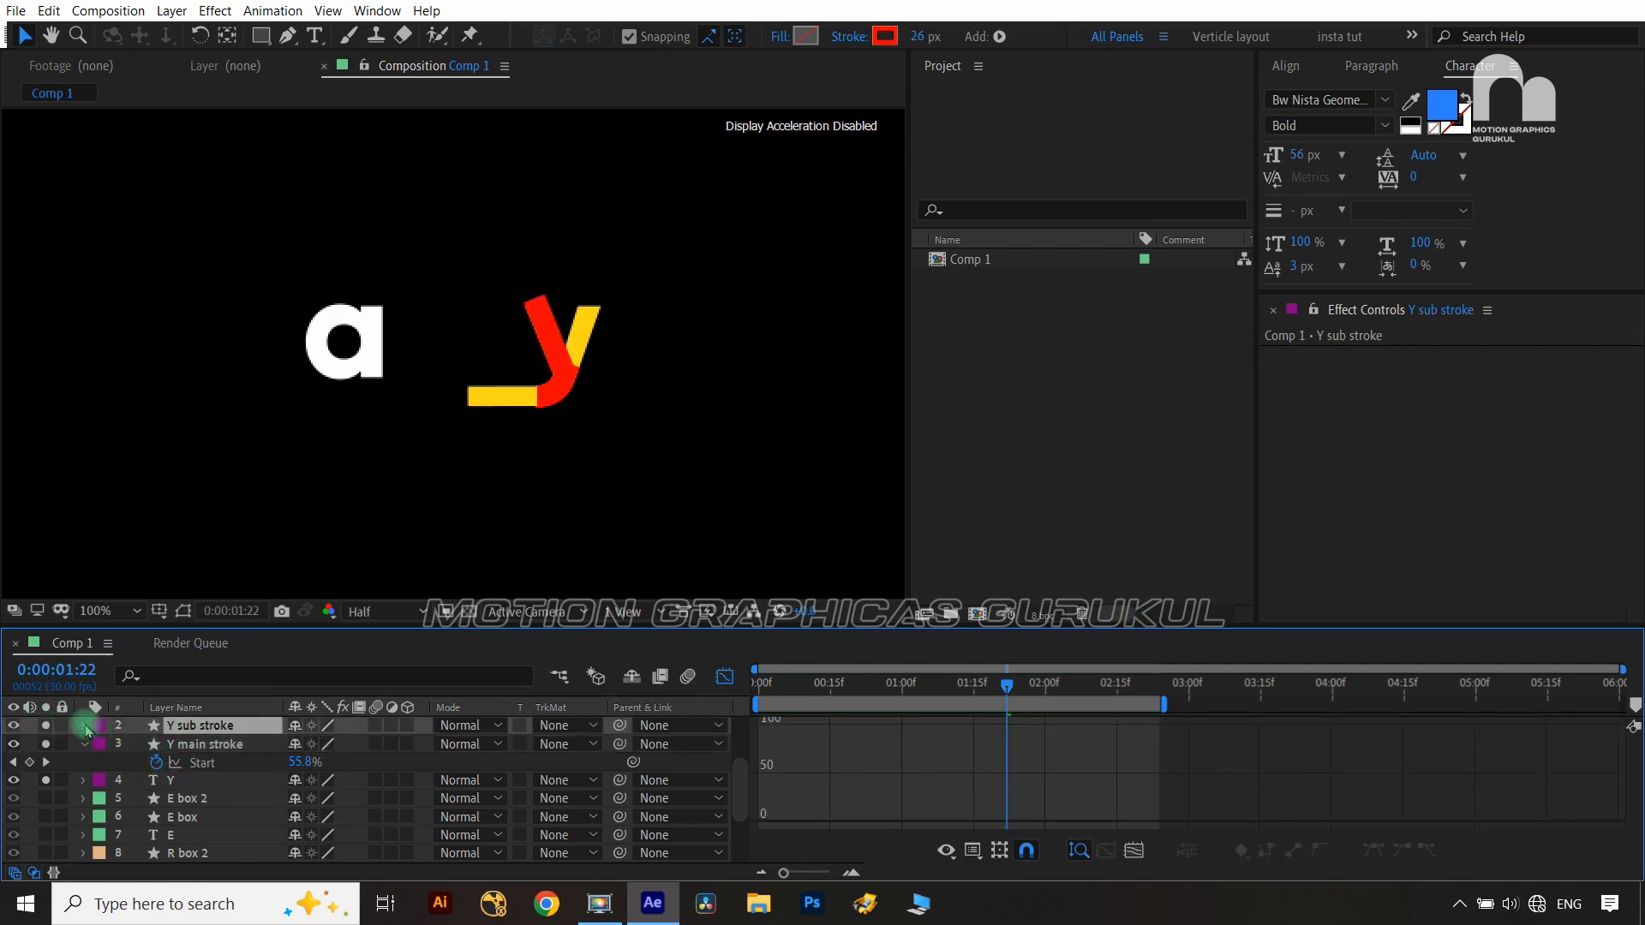
click(85, 727)
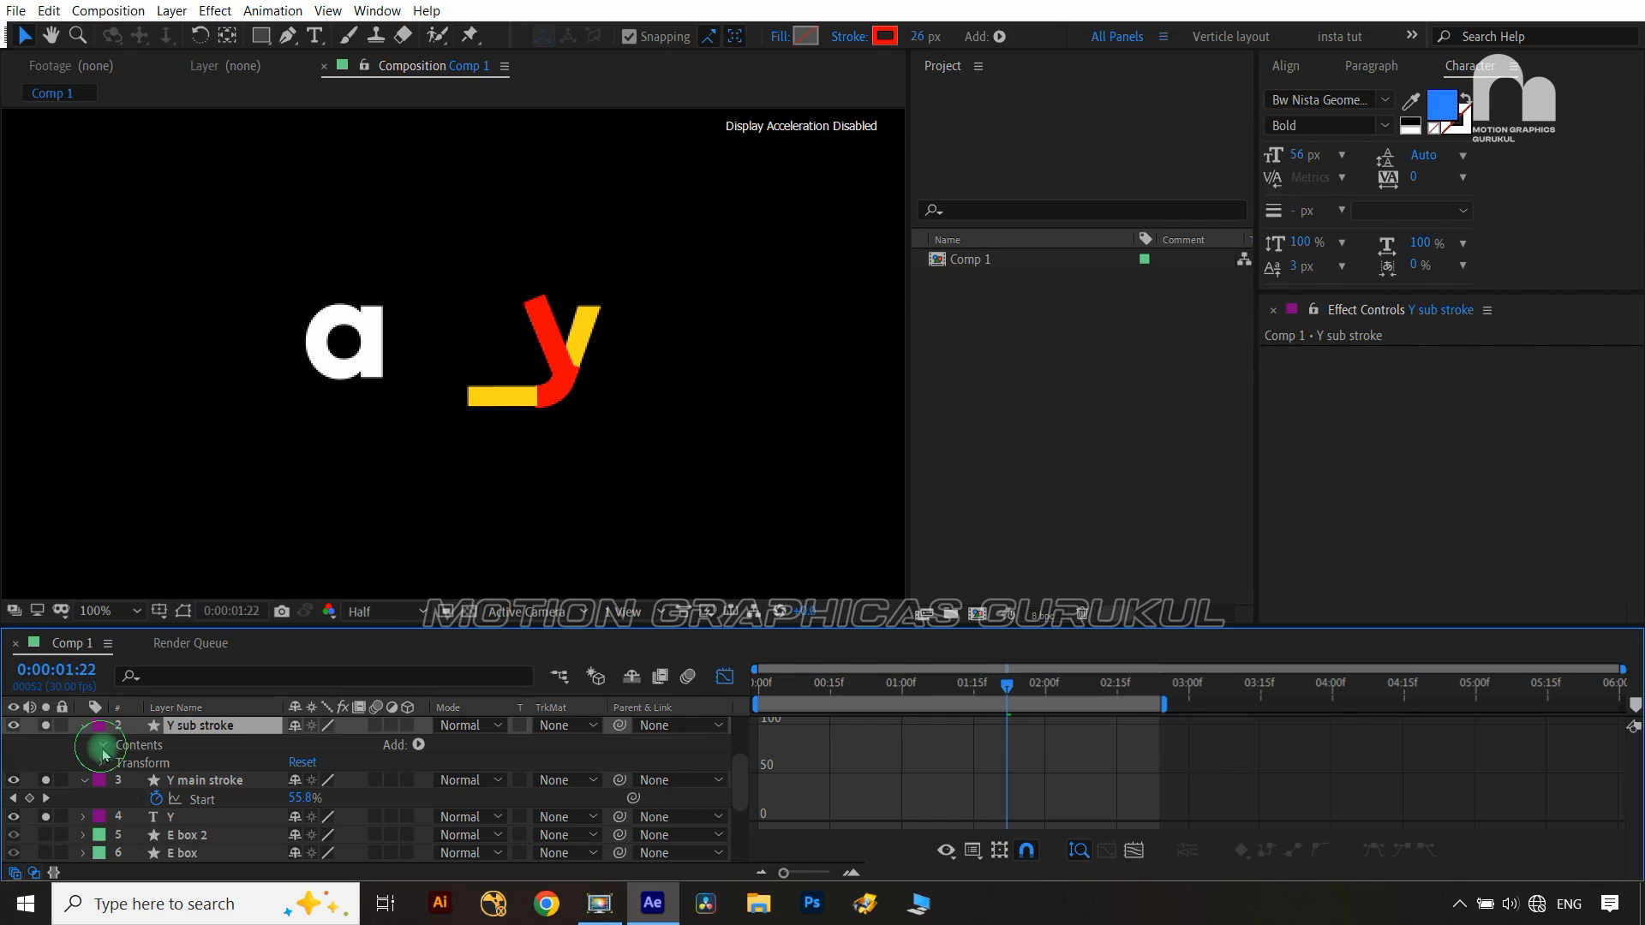
click(103, 746)
click(724, 676)
click(195, 782)
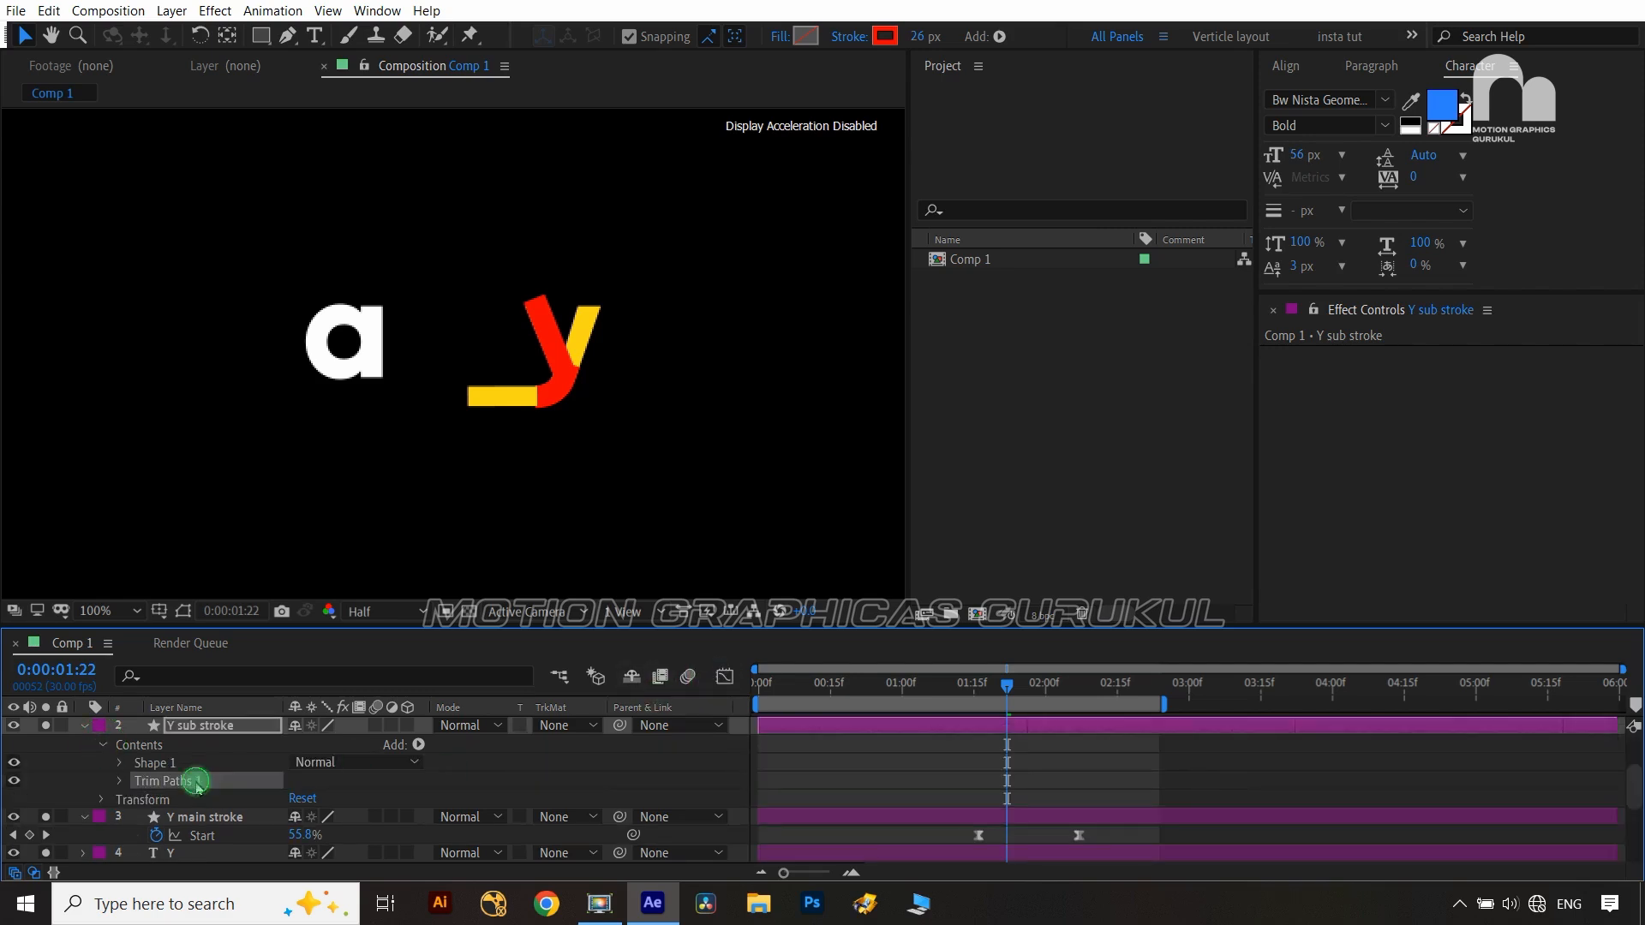
key(Delete)
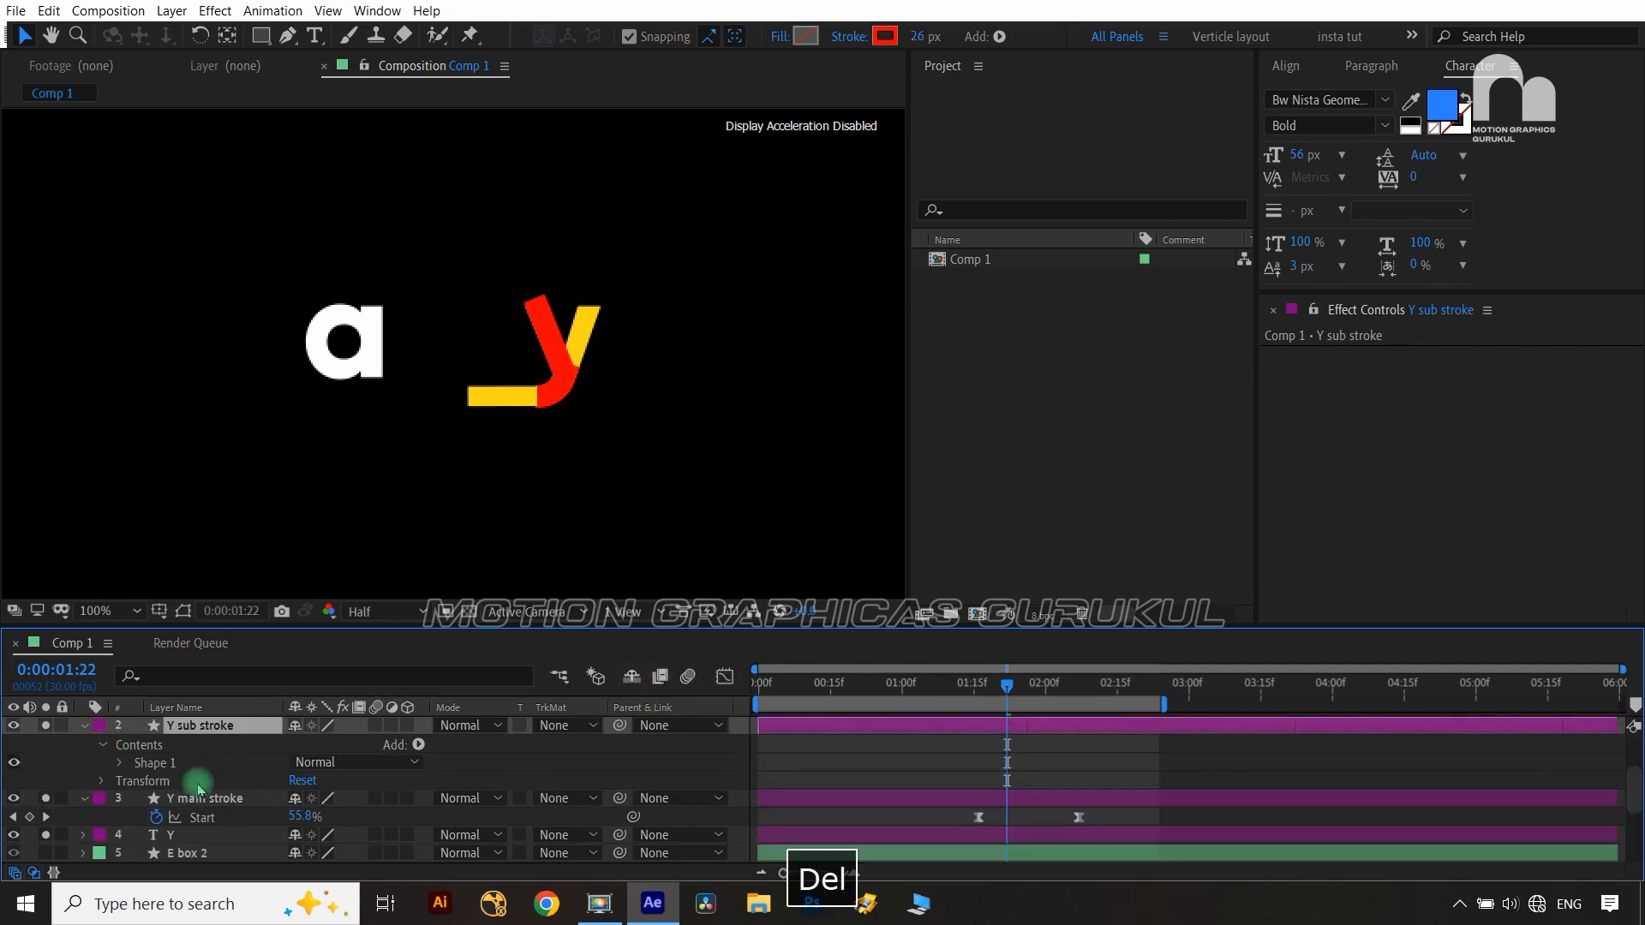
Add a new Trim Paths to Y sub stroke and keyframe its Start at 100% at 0:00:01:22
click(418, 745)
click(419, 626)
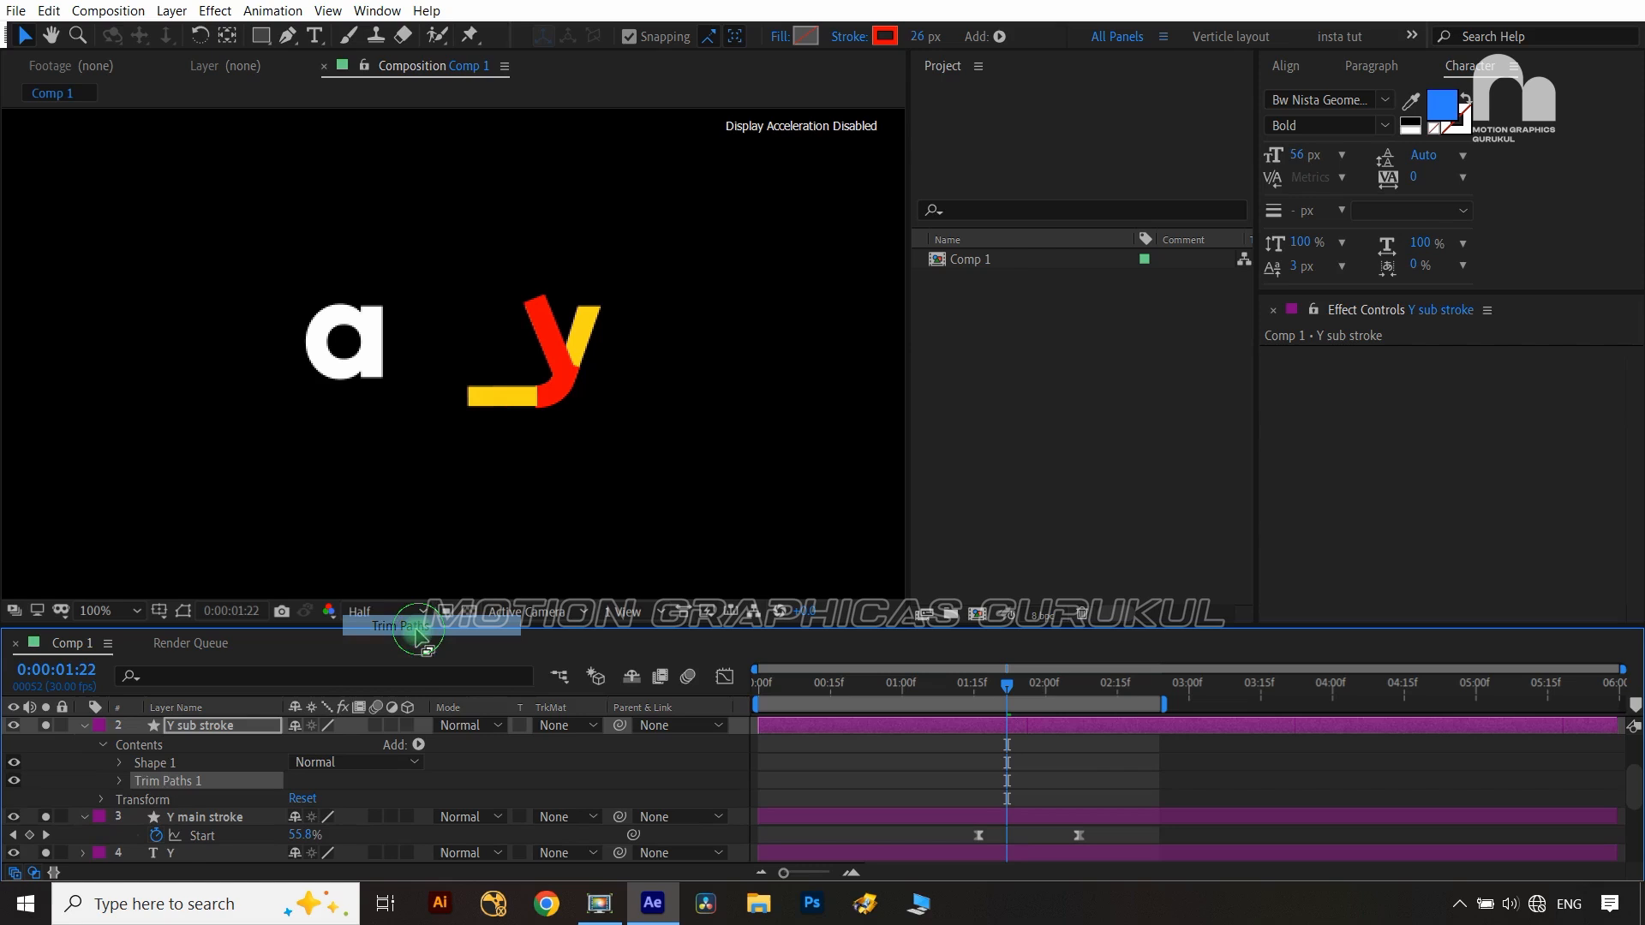
click(120, 781)
drag(295, 797, 425, 769)
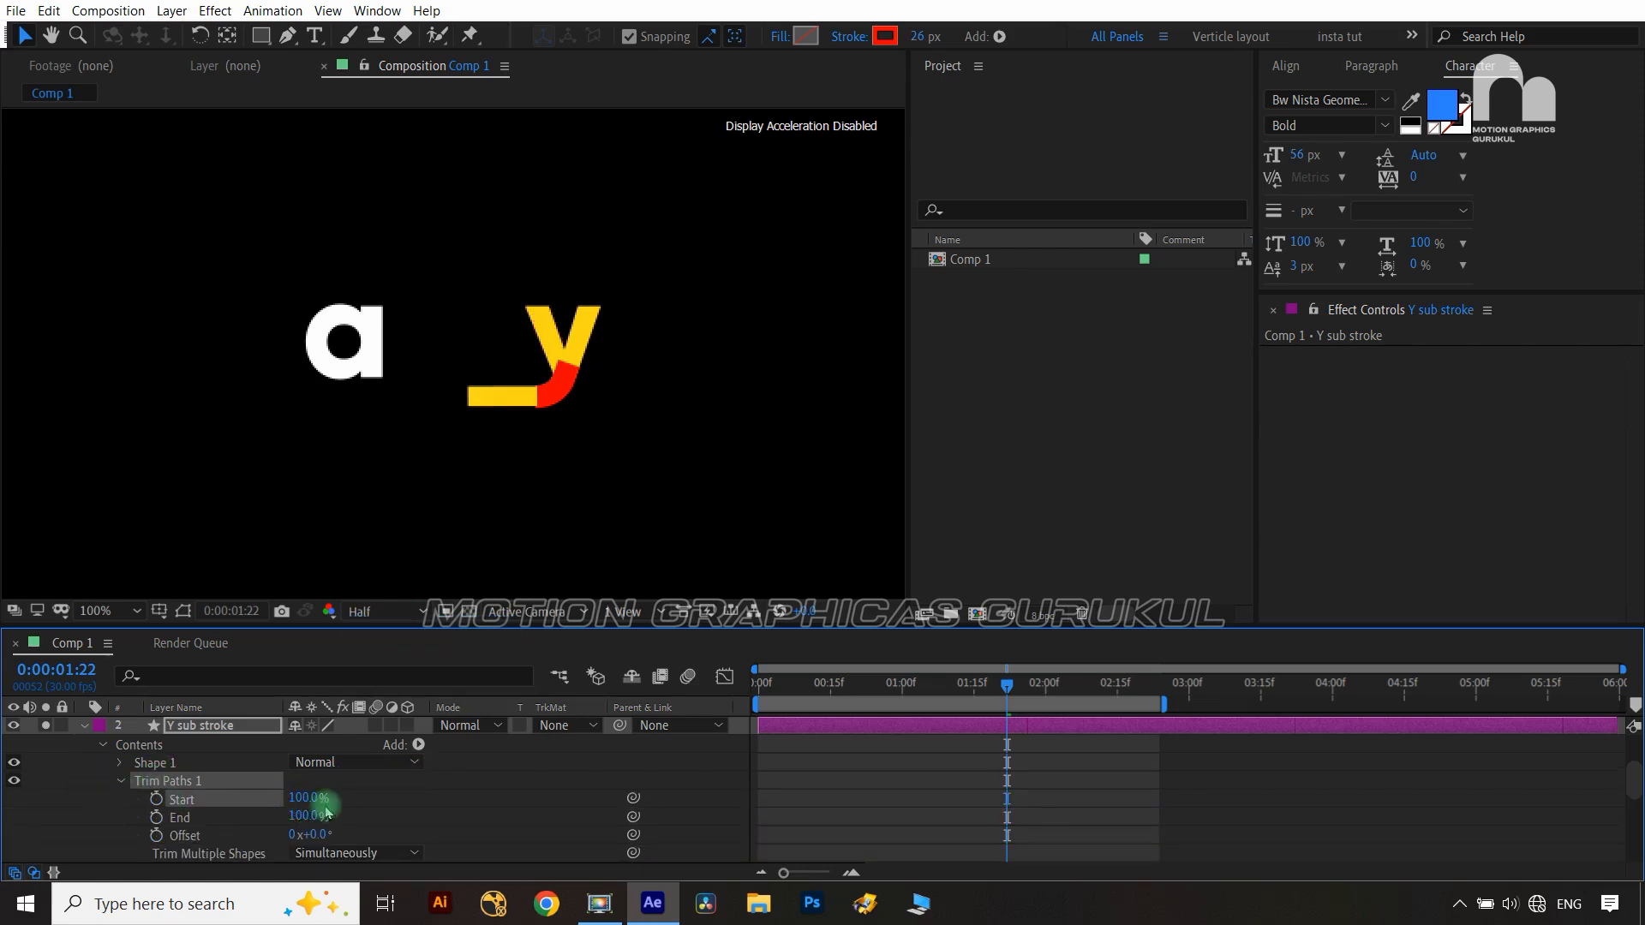
click(427, 790)
click(161, 800)
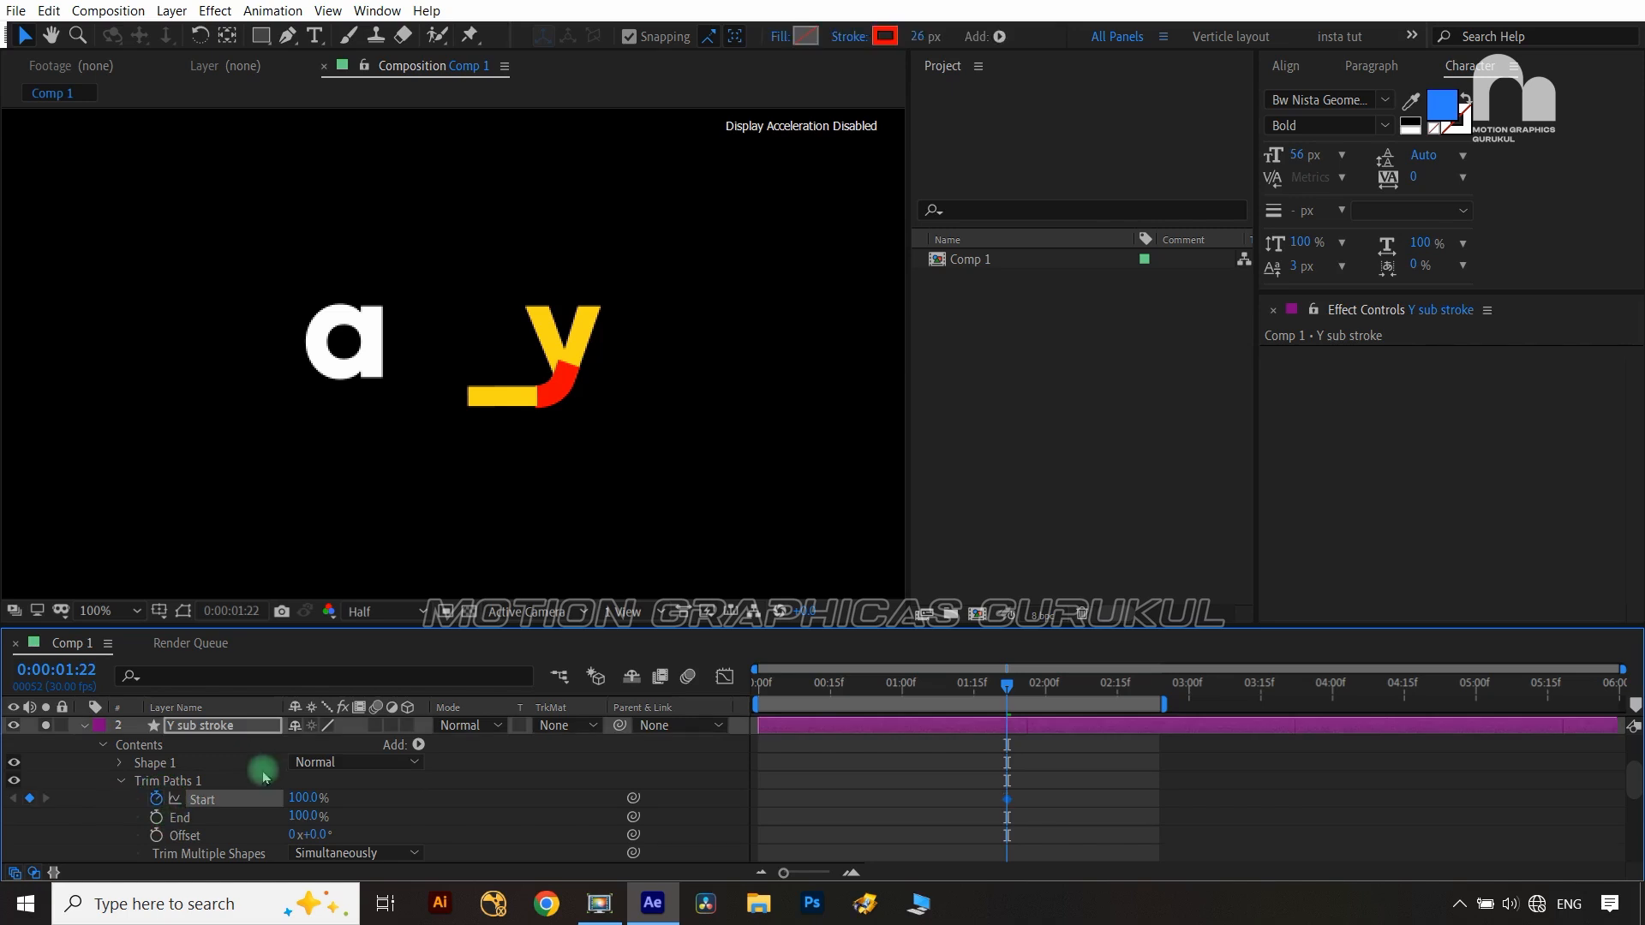
Set Y sub stroke's Trim Paths Start to 0% at 0:00:02:07, aligned with Start stroke's last End keyframe
scroll(259, 772, up, 2)
click(240, 730)
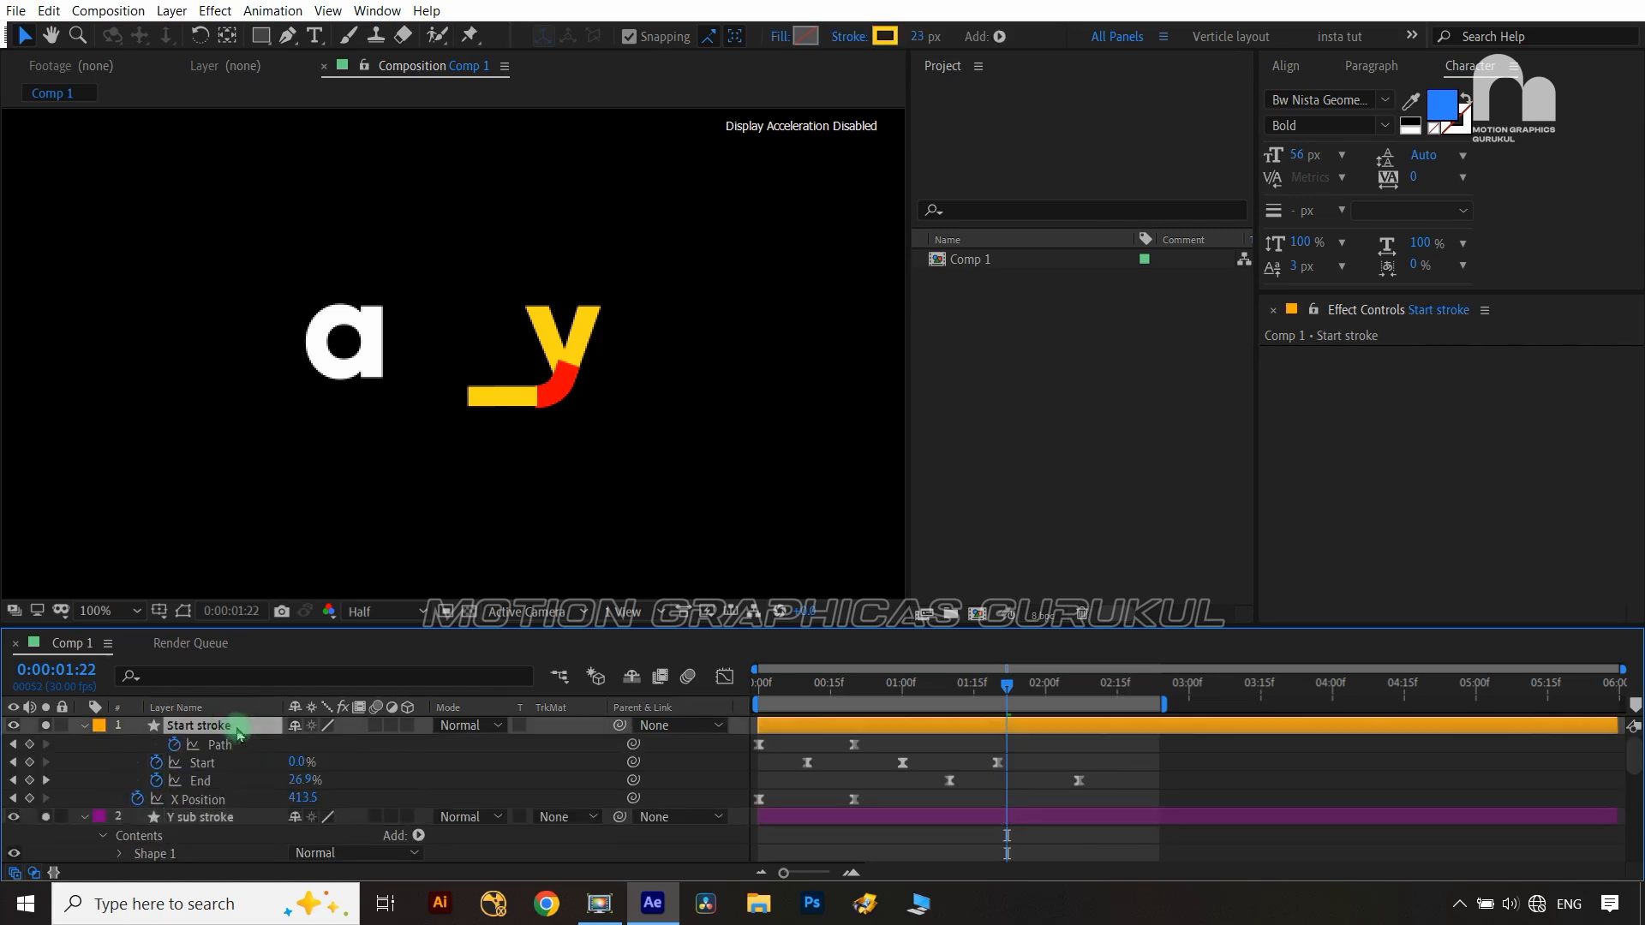
key(shift+Page_Down)
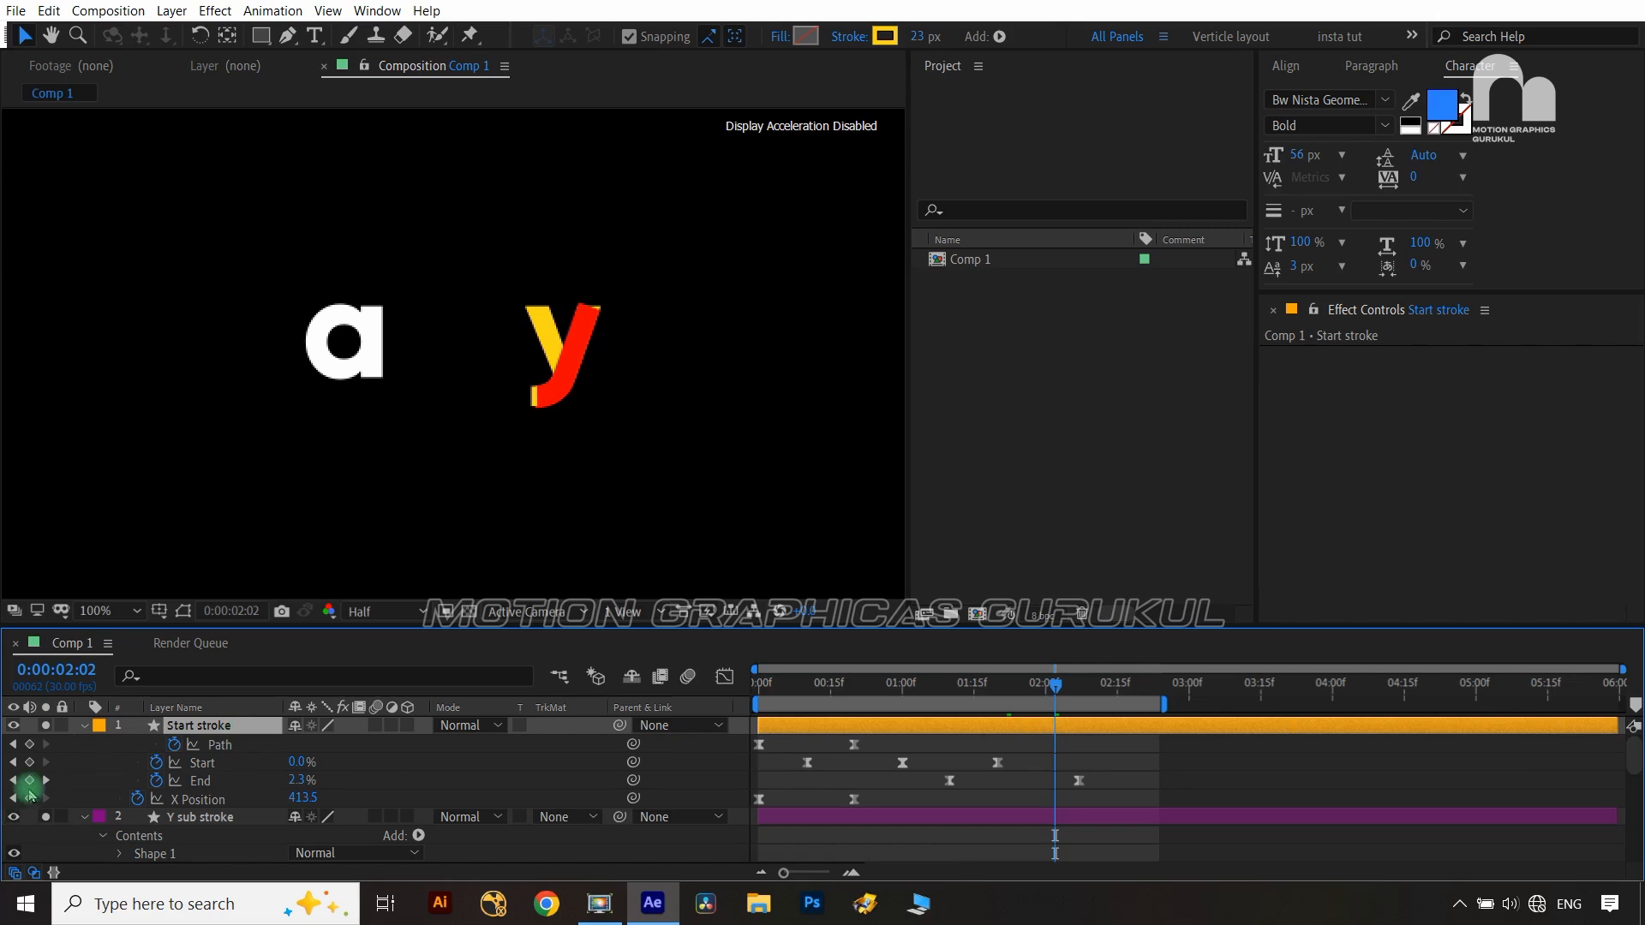
click(44, 782)
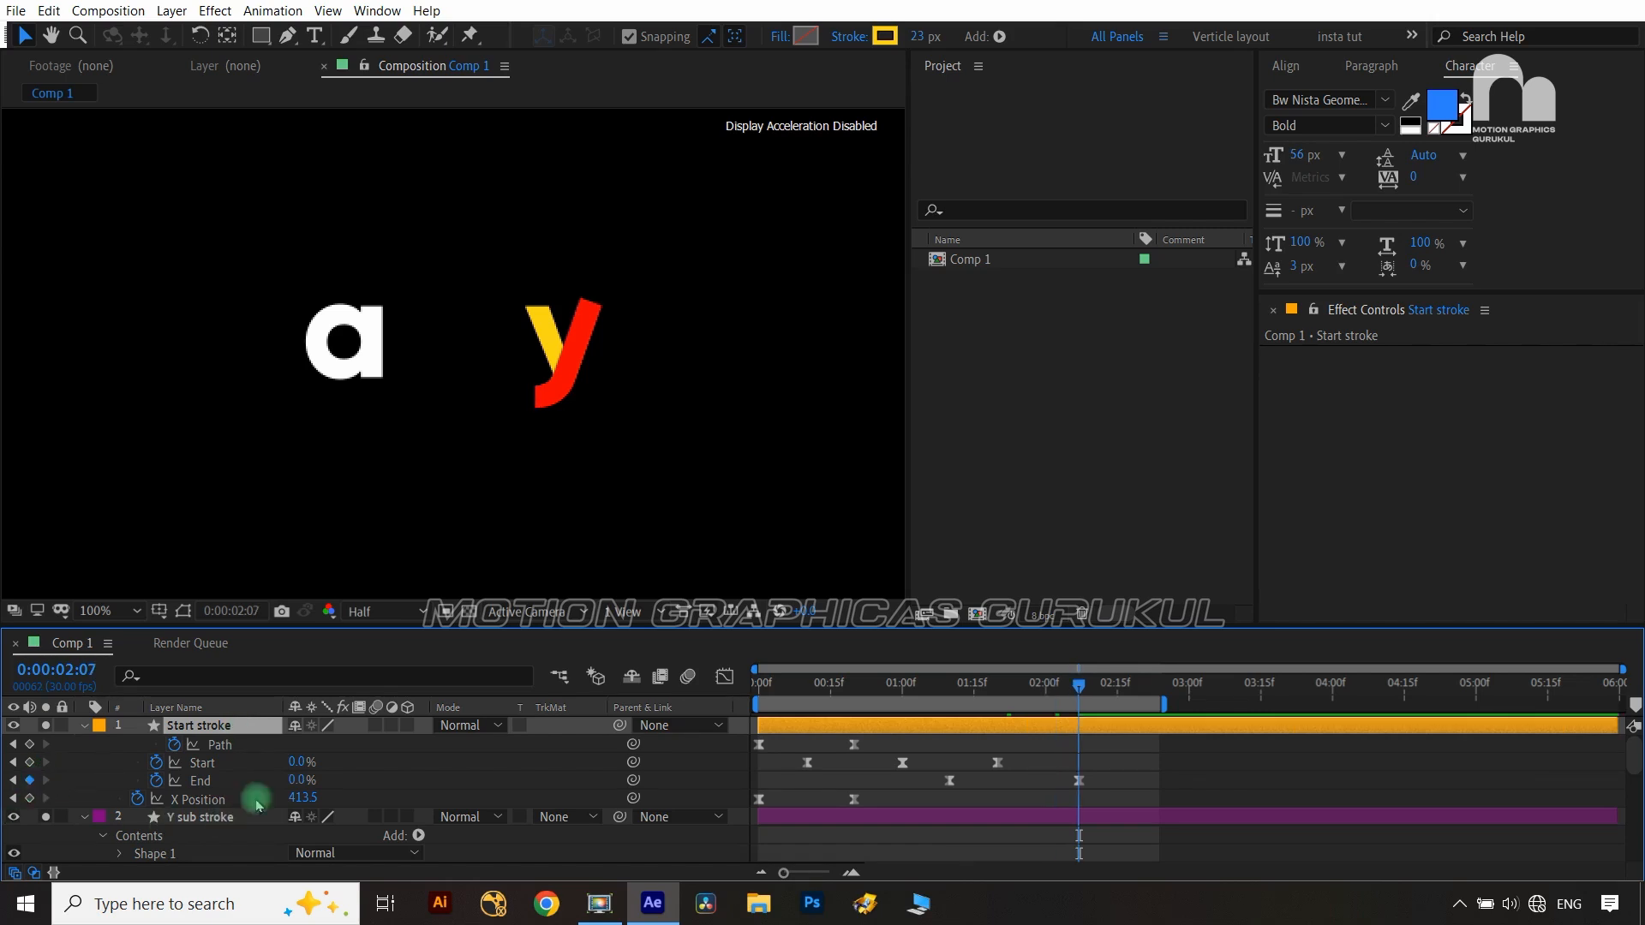
scroll(433, 776, down, 3)
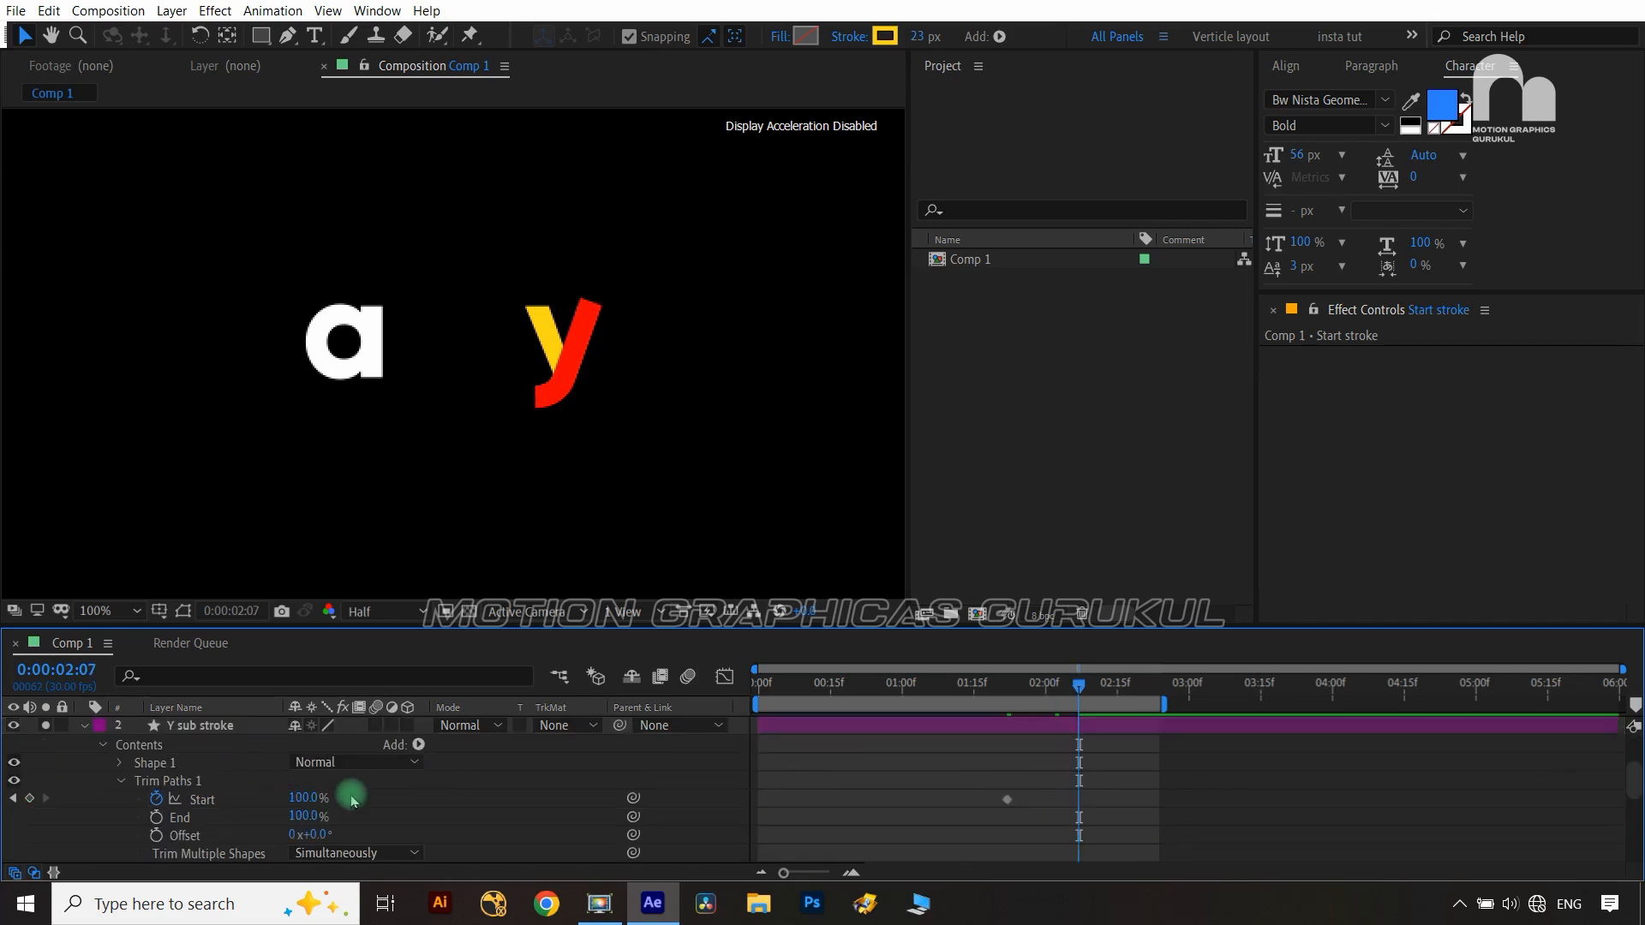
drag(299, 804, 163, 803)
Easy-ease both Y sub stroke Start keyframes, shape their speed curve to slow down gradually, and preview the animation
drag(1107, 781, 979, 830)
key(F9)
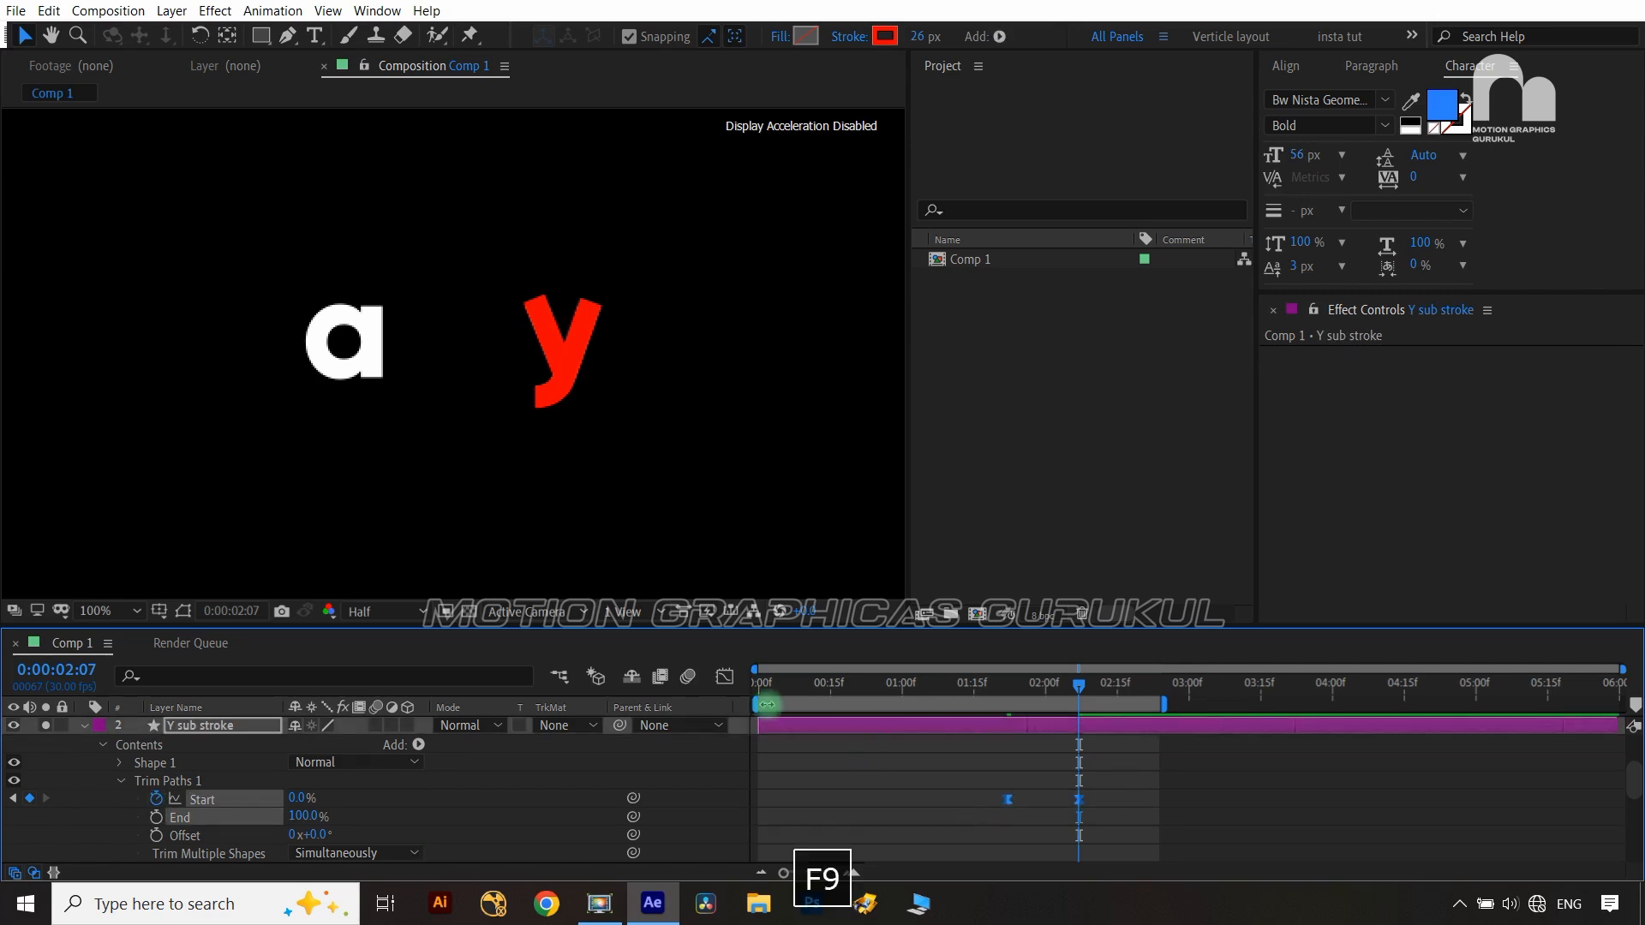
click(724, 676)
drag(1118, 758, 977, 689)
drag(1067, 728, 686, 746)
click(724, 676)
key(space)
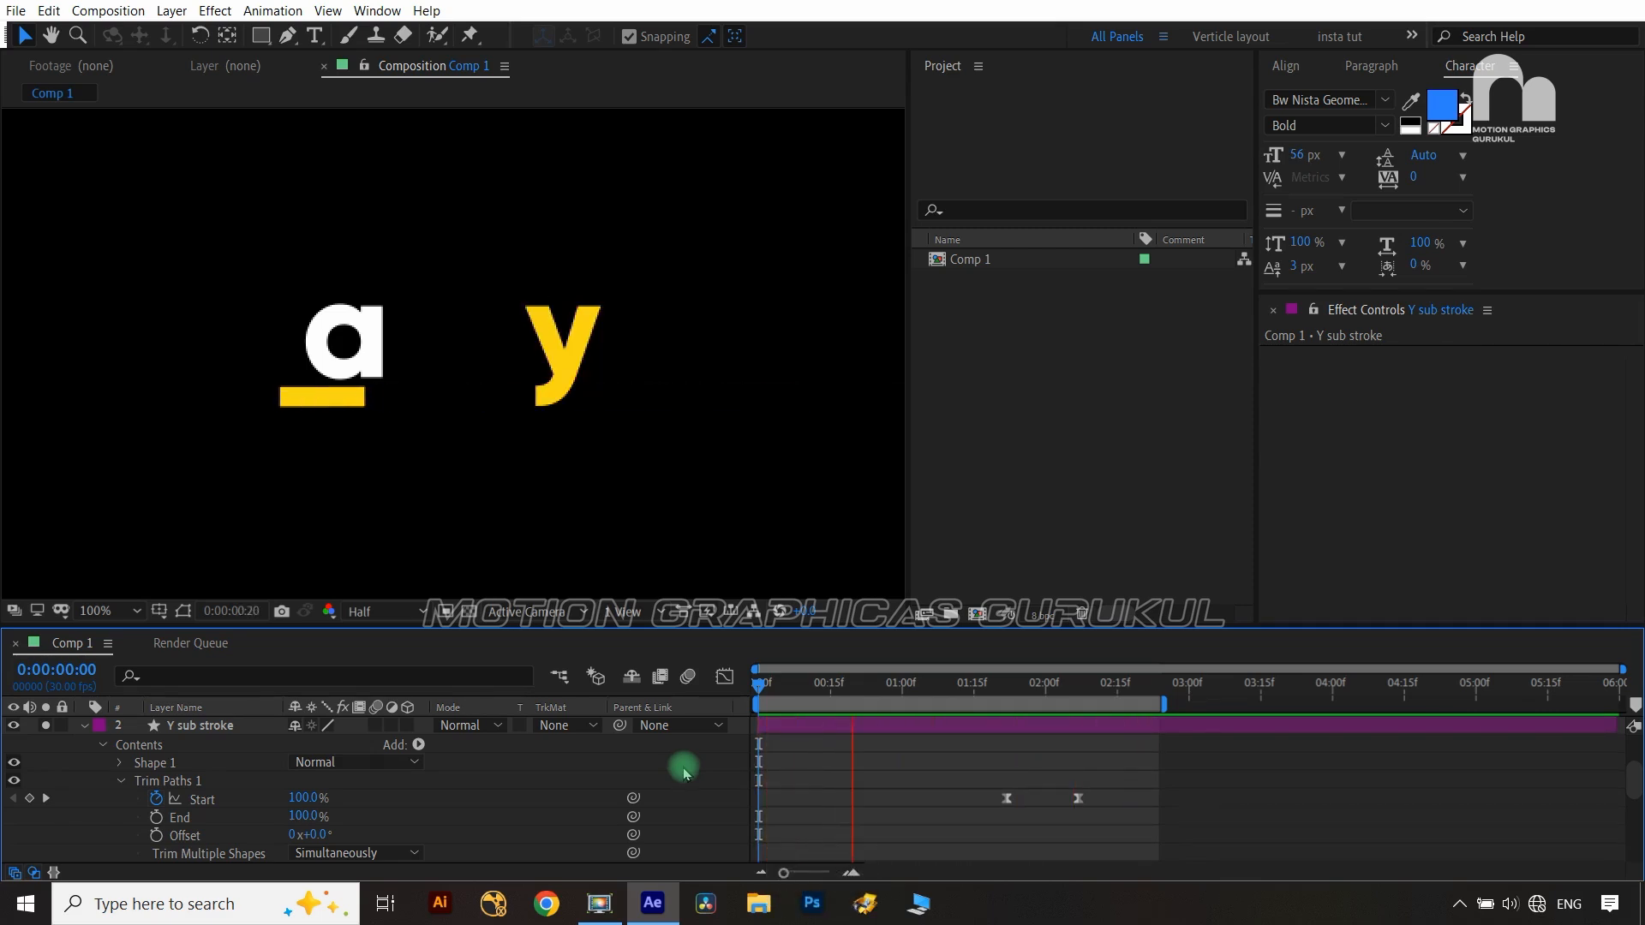
key(space)
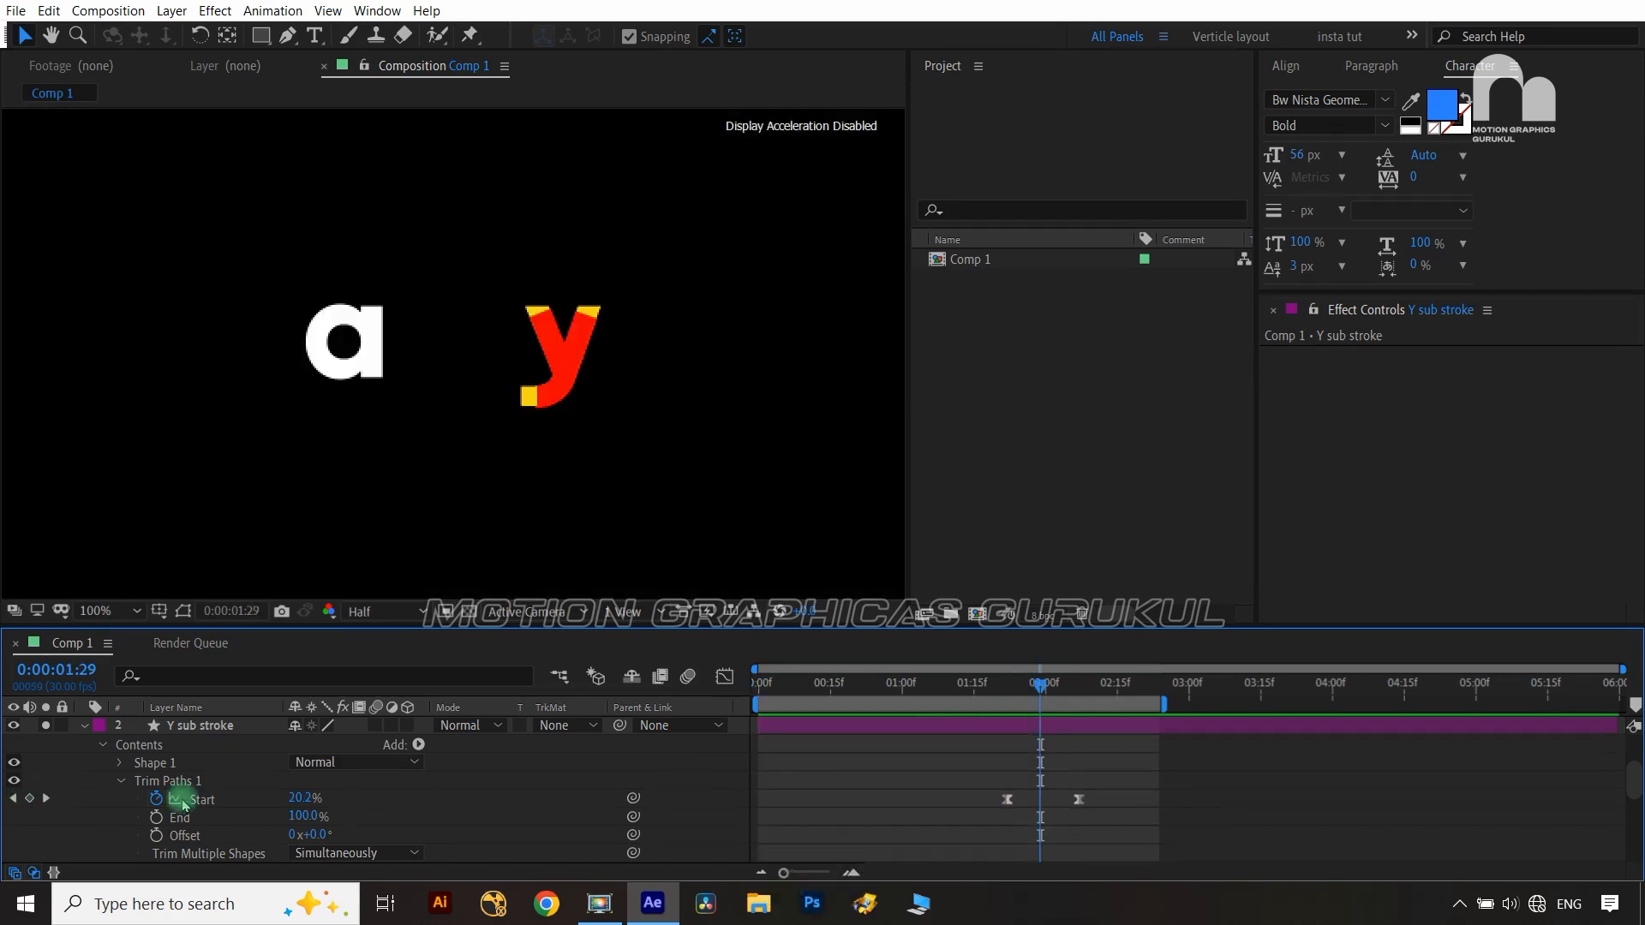
Pre-compose Y sub stroke and Y main stroke into a new composition named "y strokes", moving all attributes
click(119, 782)
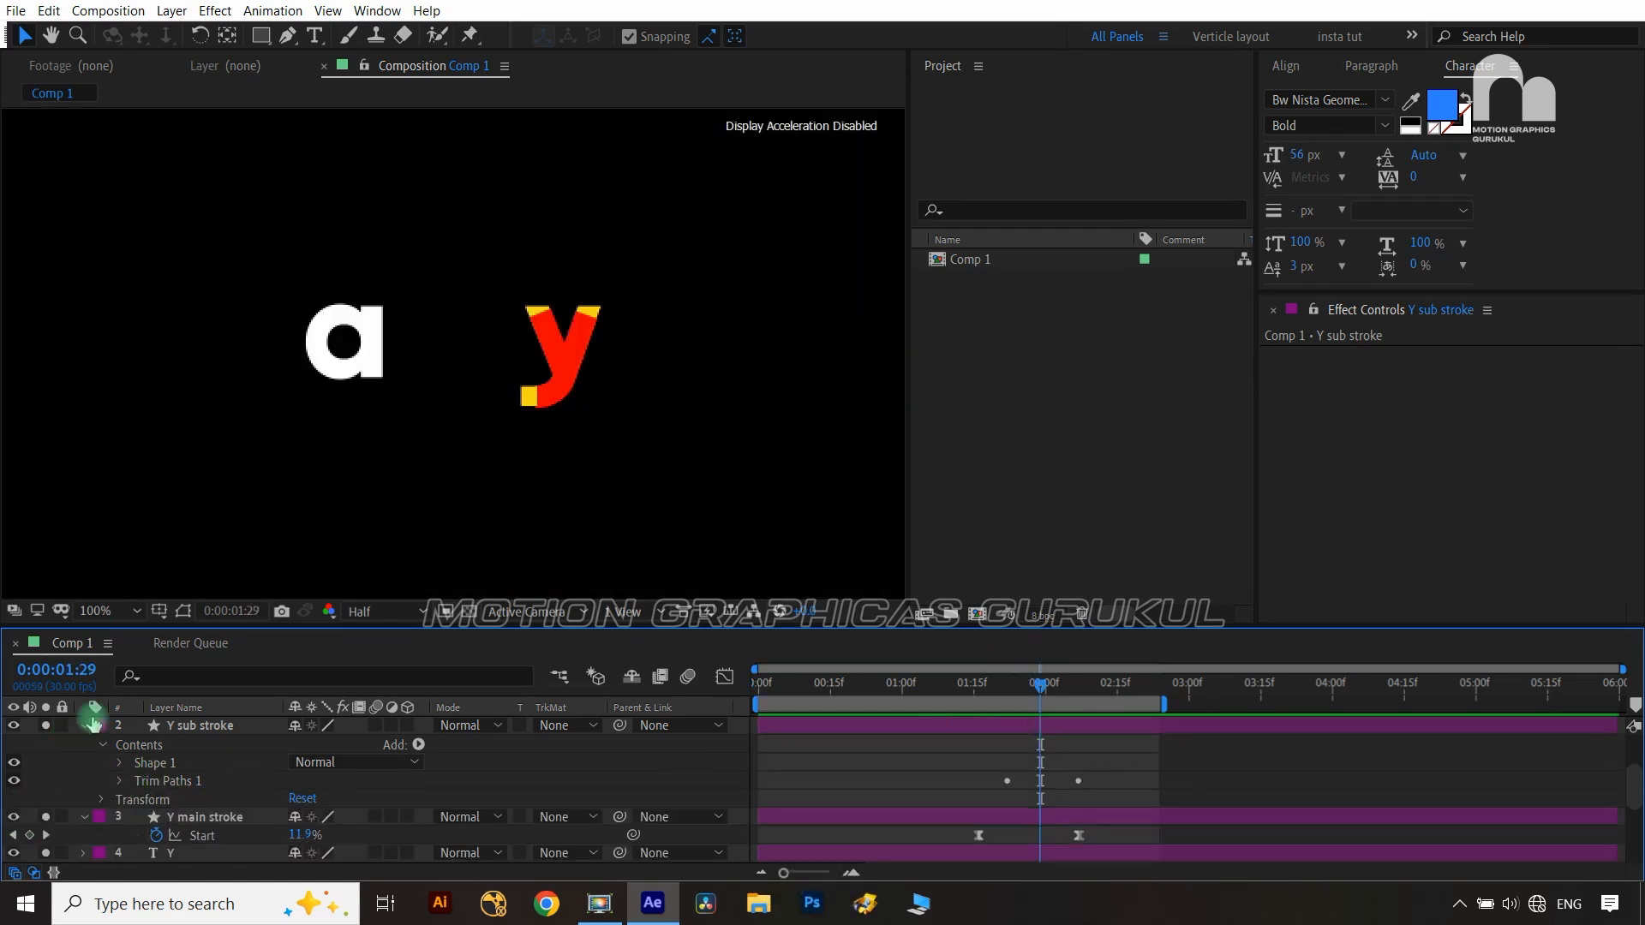
click(82, 728)
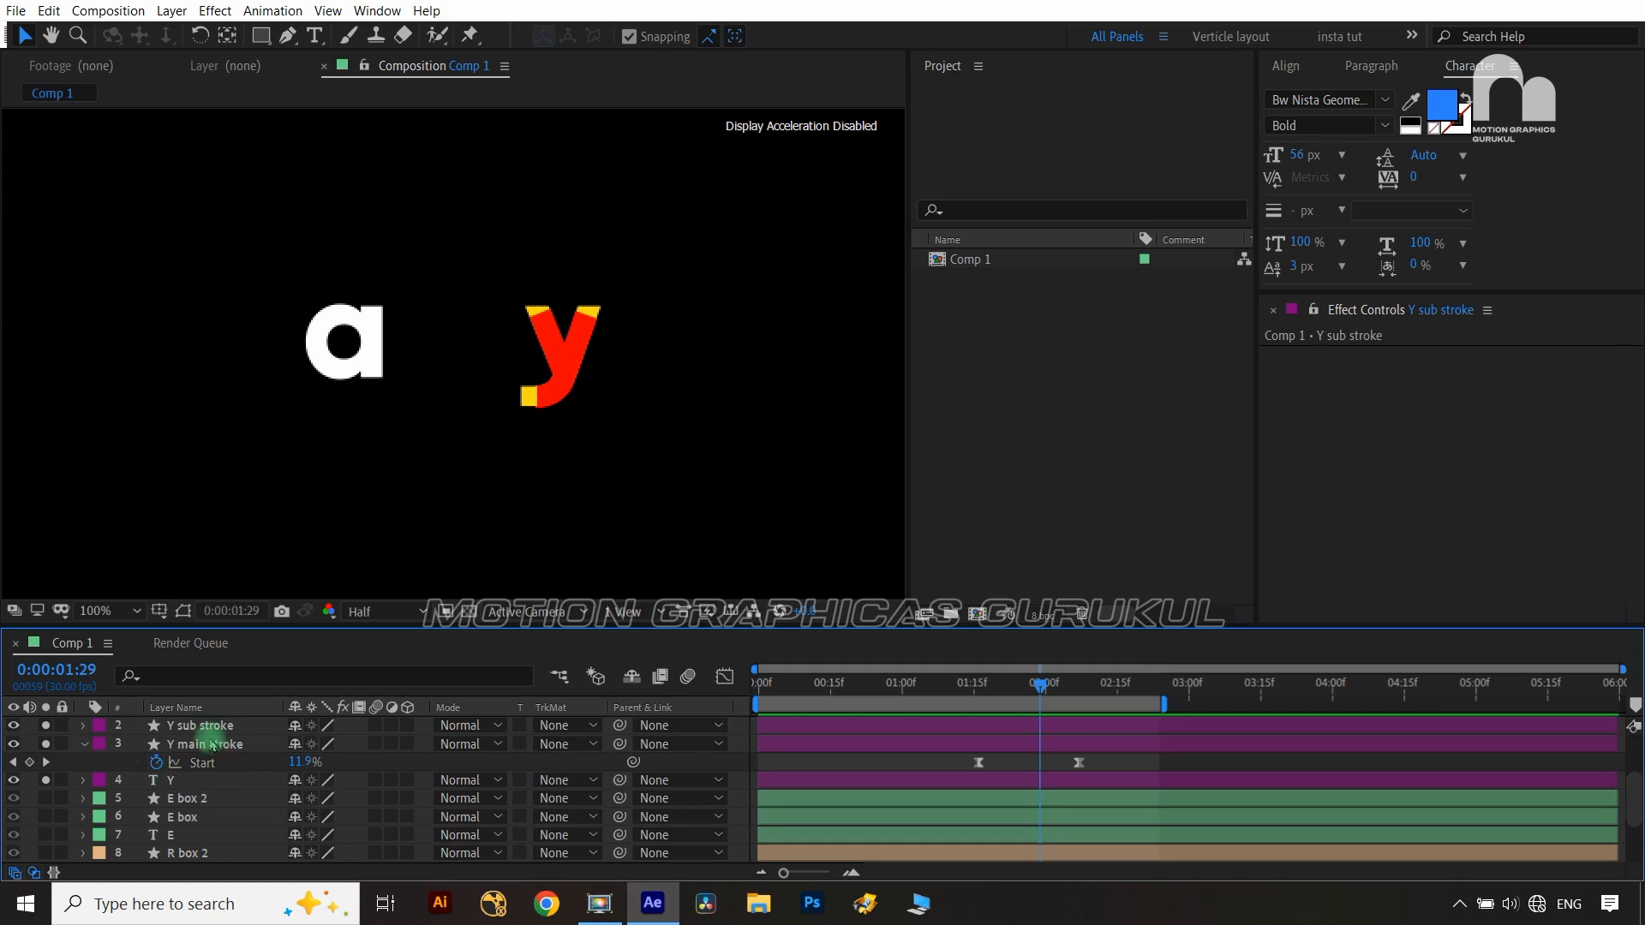
click(207, 729)
ctrl+click(210, 746)
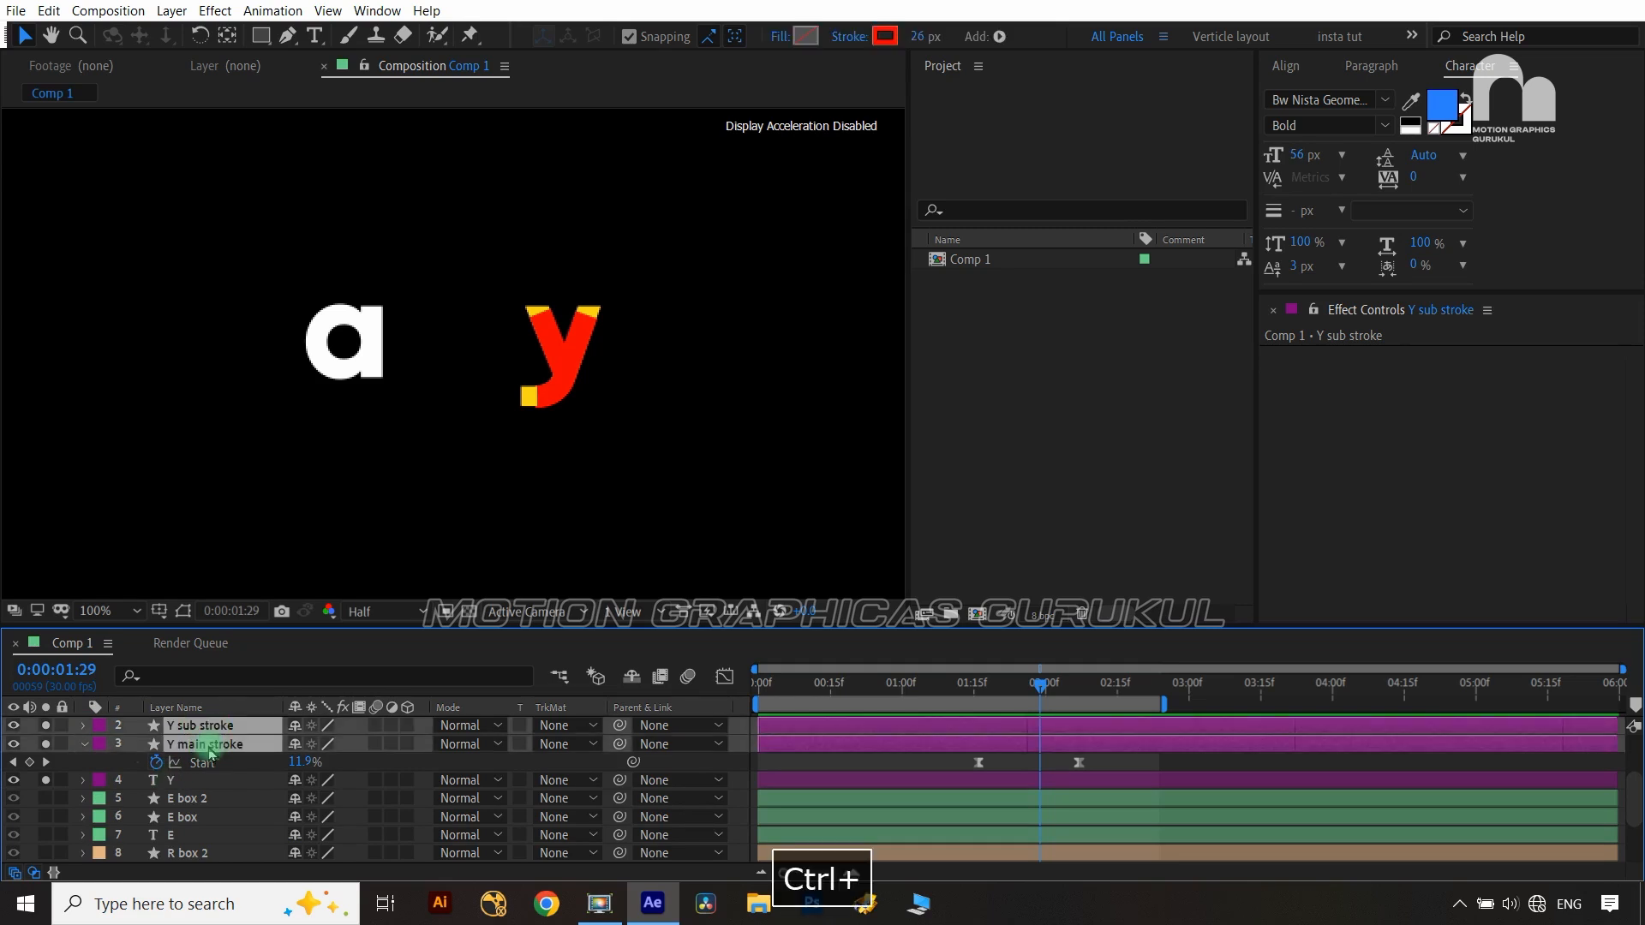
key(ctrl+shift+c)
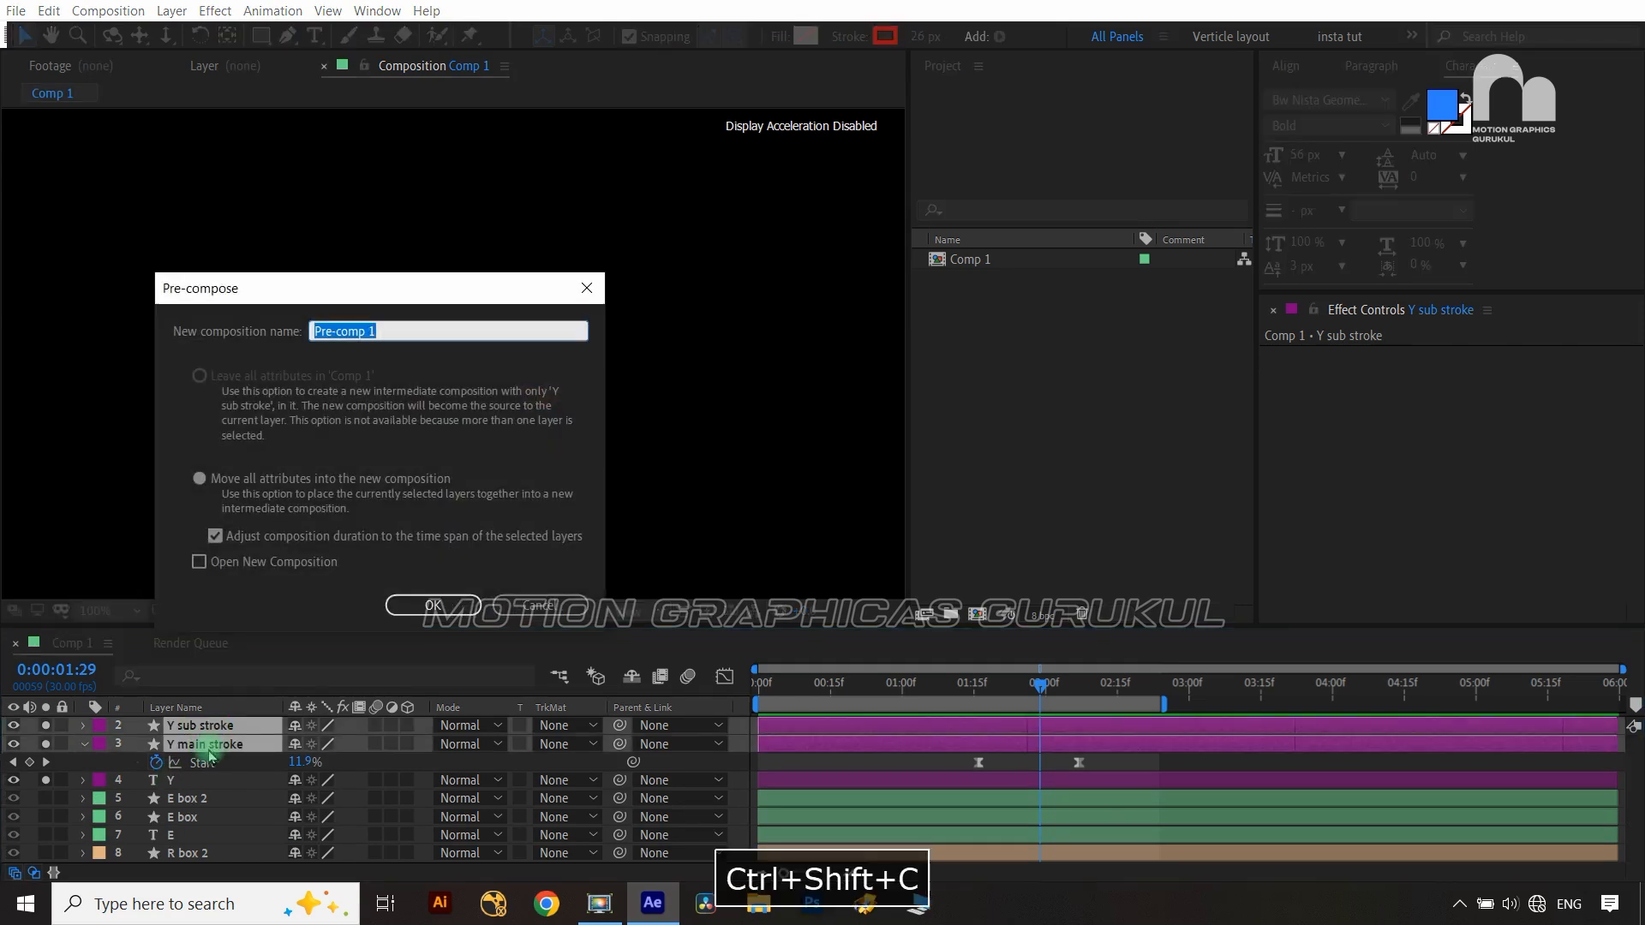
text(S)
key(BackSpace)
text(y strokes)
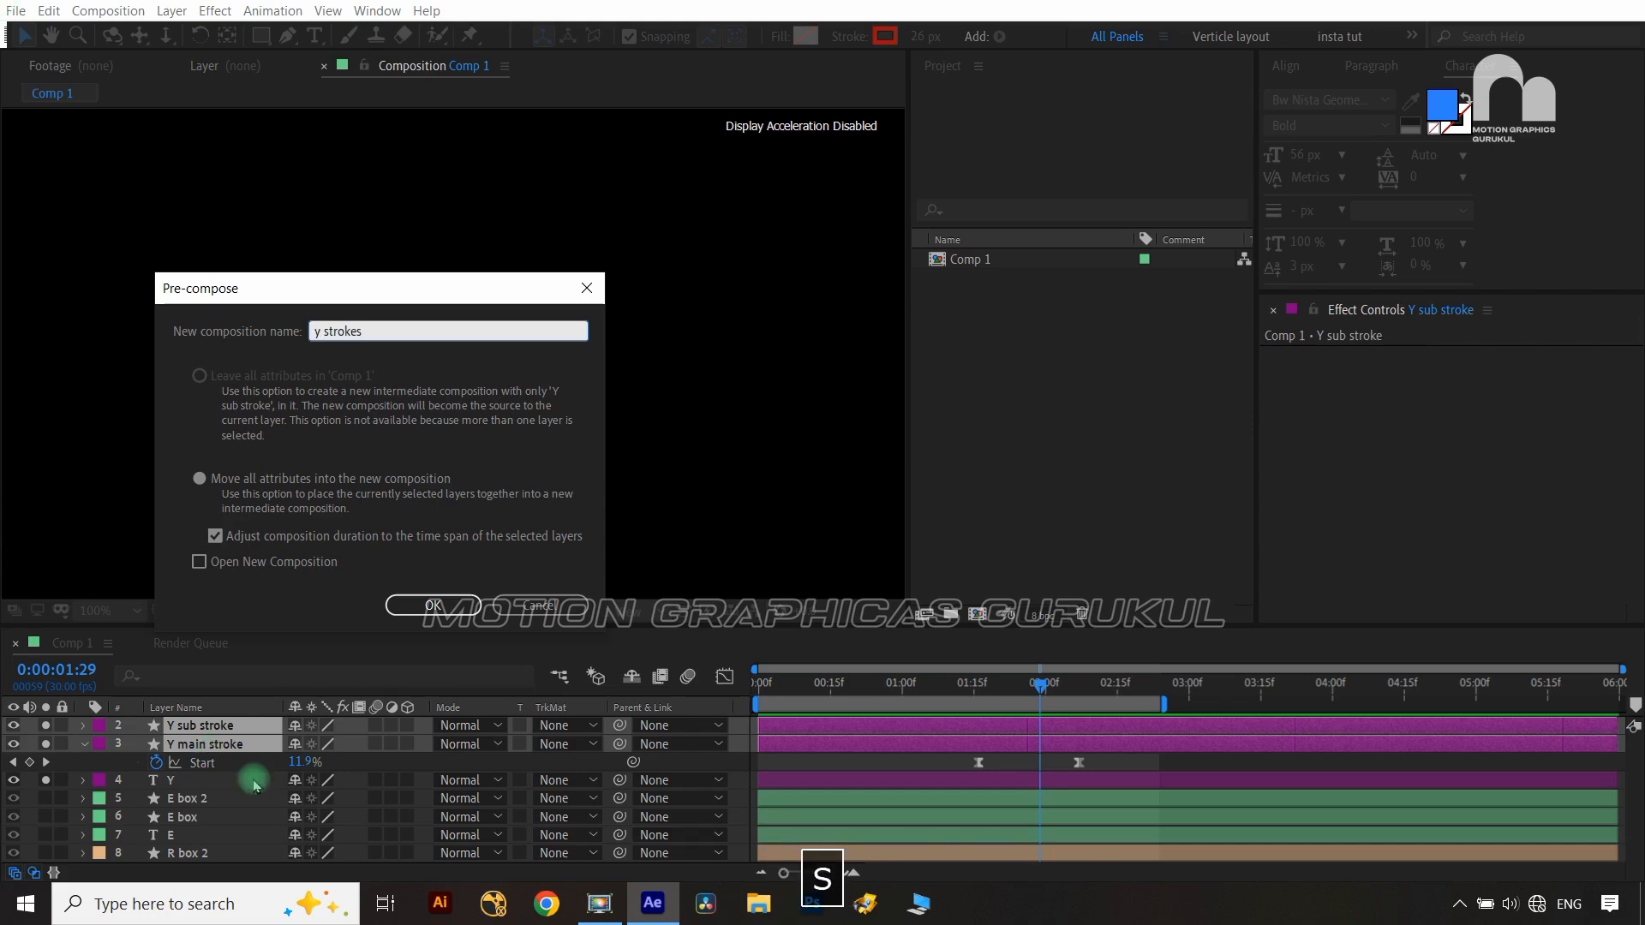
click(433, 605)
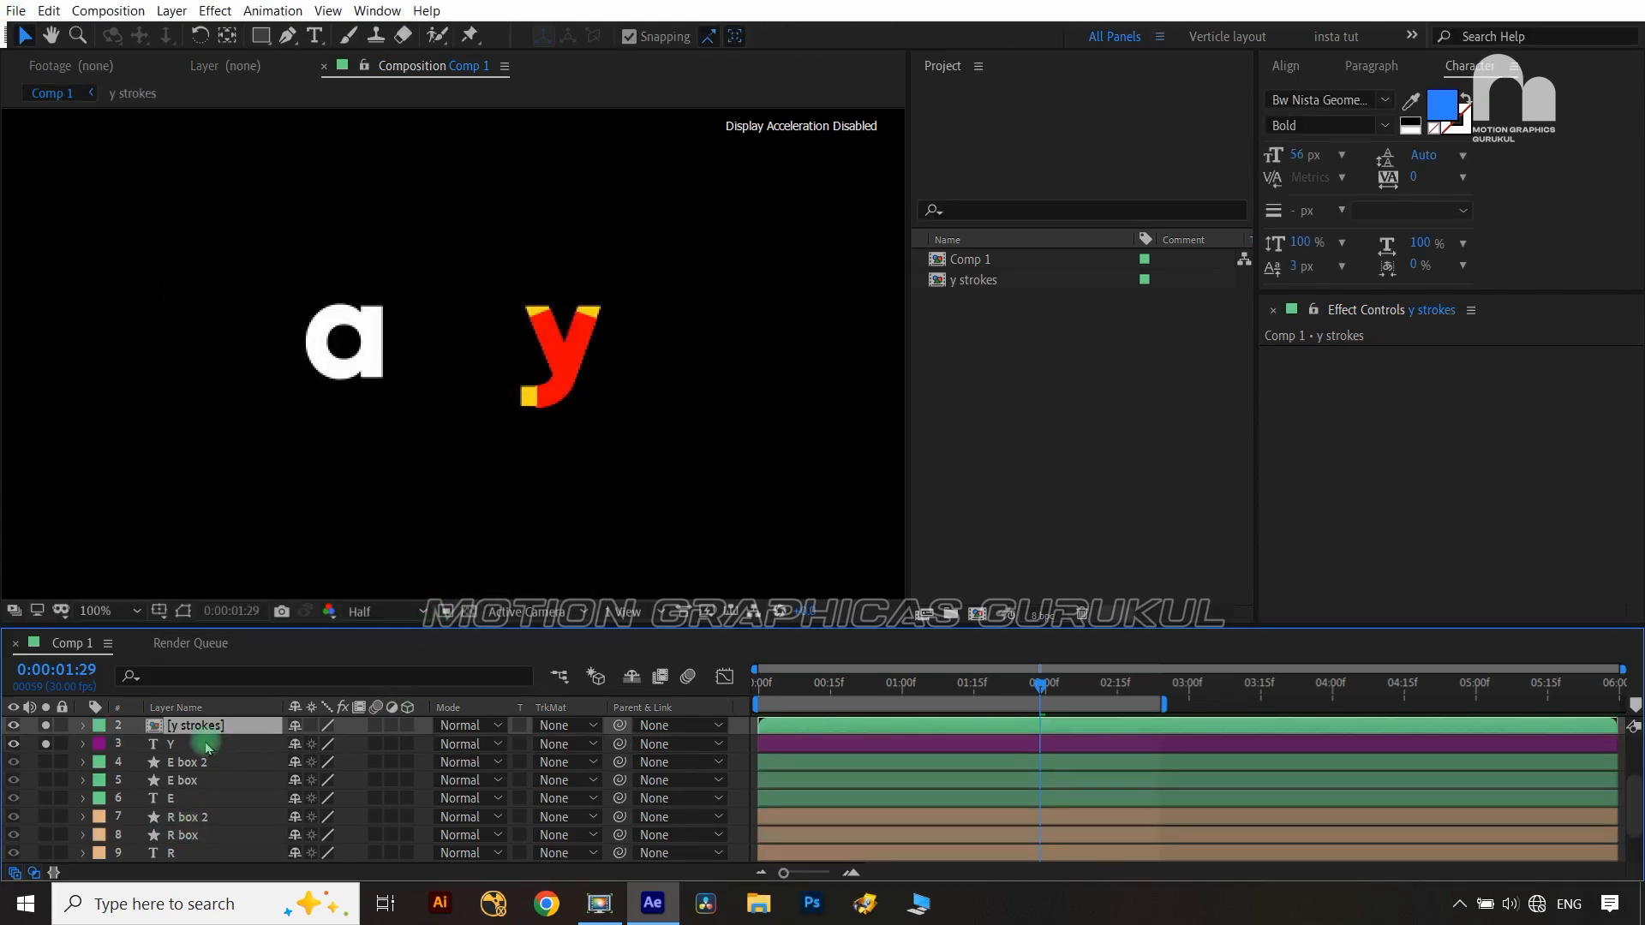
Set the Y text layer's track matte to Alpha Matte using the y strokes pre-comp
click(206, 745)
click(565, 744)
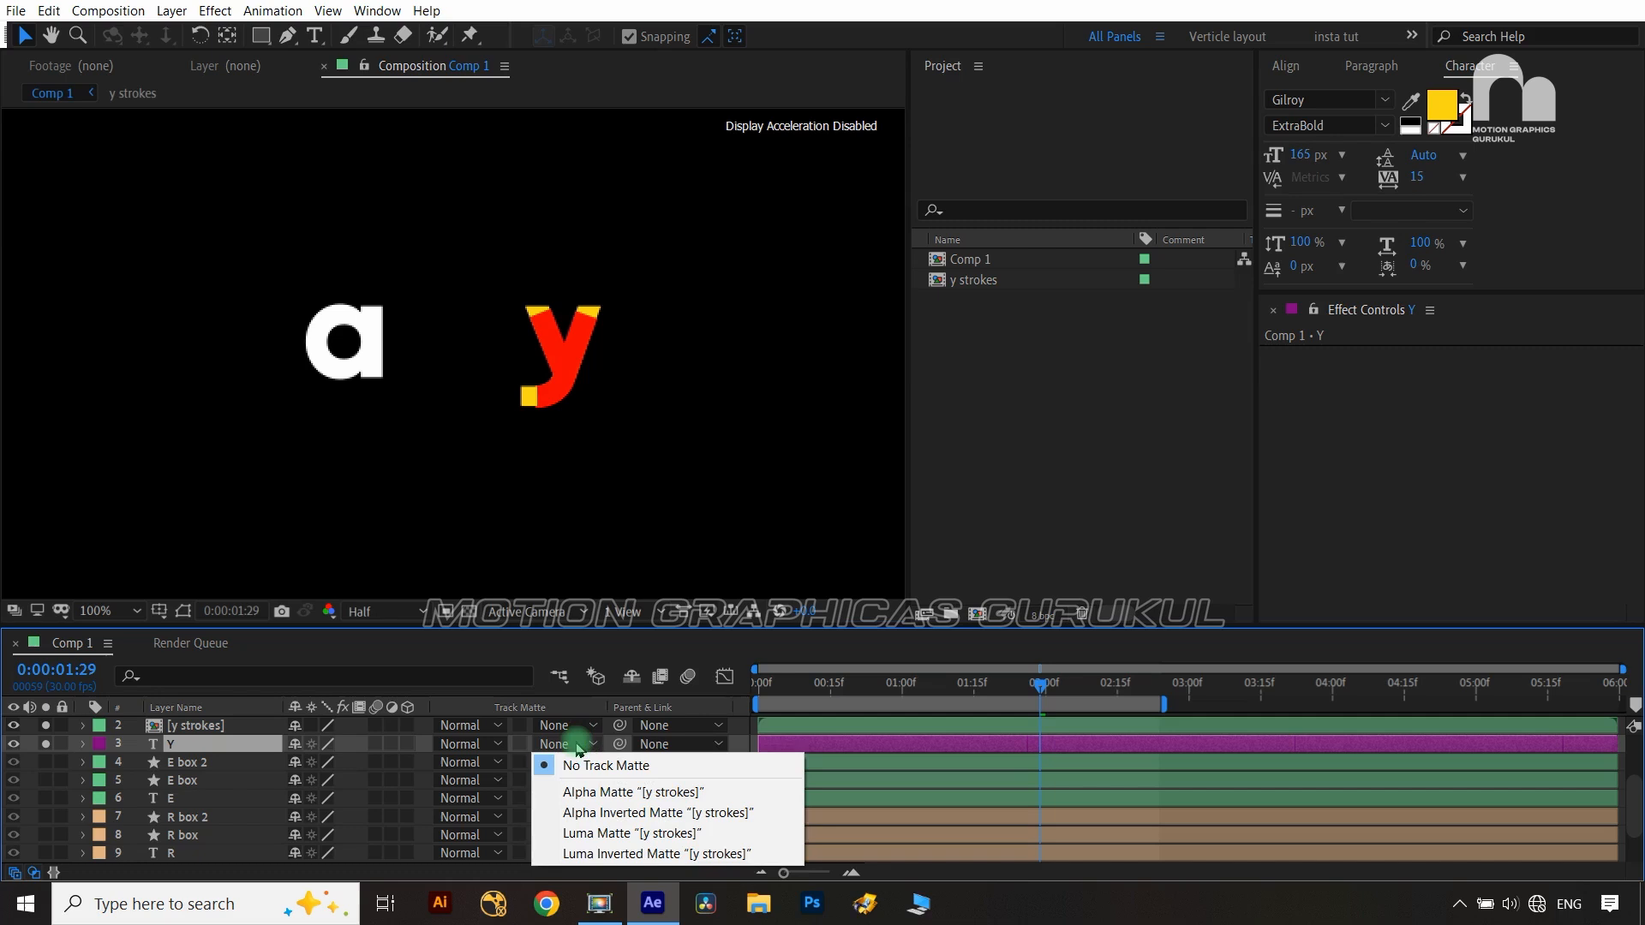
click(594, 793)
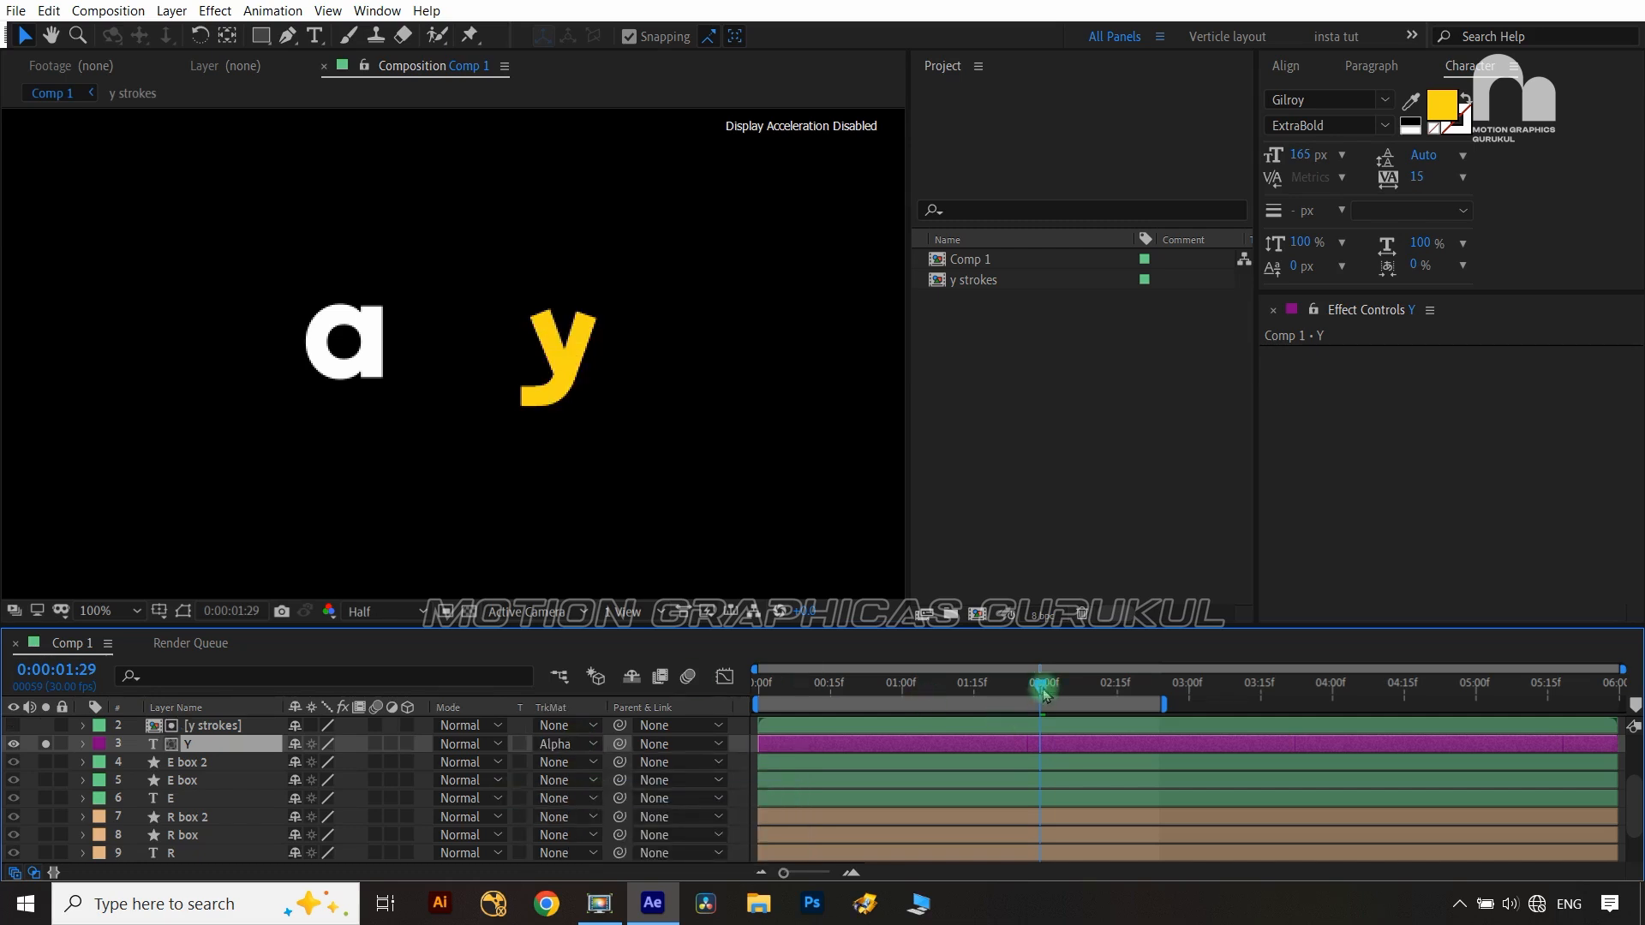
Play back the matted Y reveal from the beginning and inspect the stroke transition at 0:00:01:19
drag(1044, 692, 742, 698)
key(space)
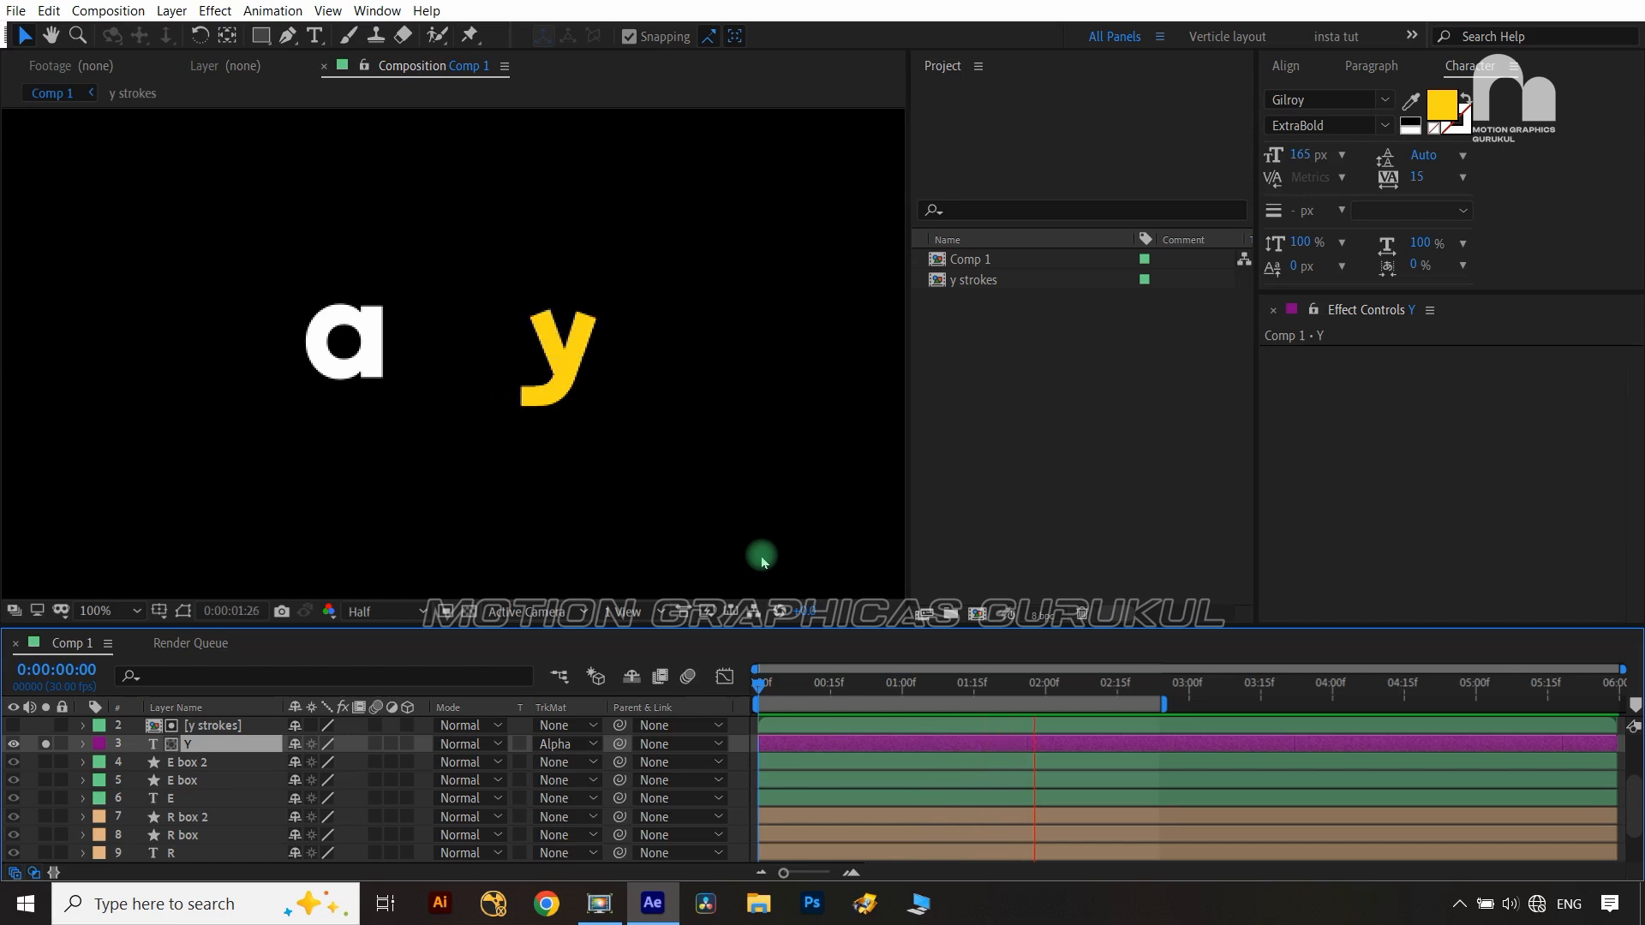
key(space)
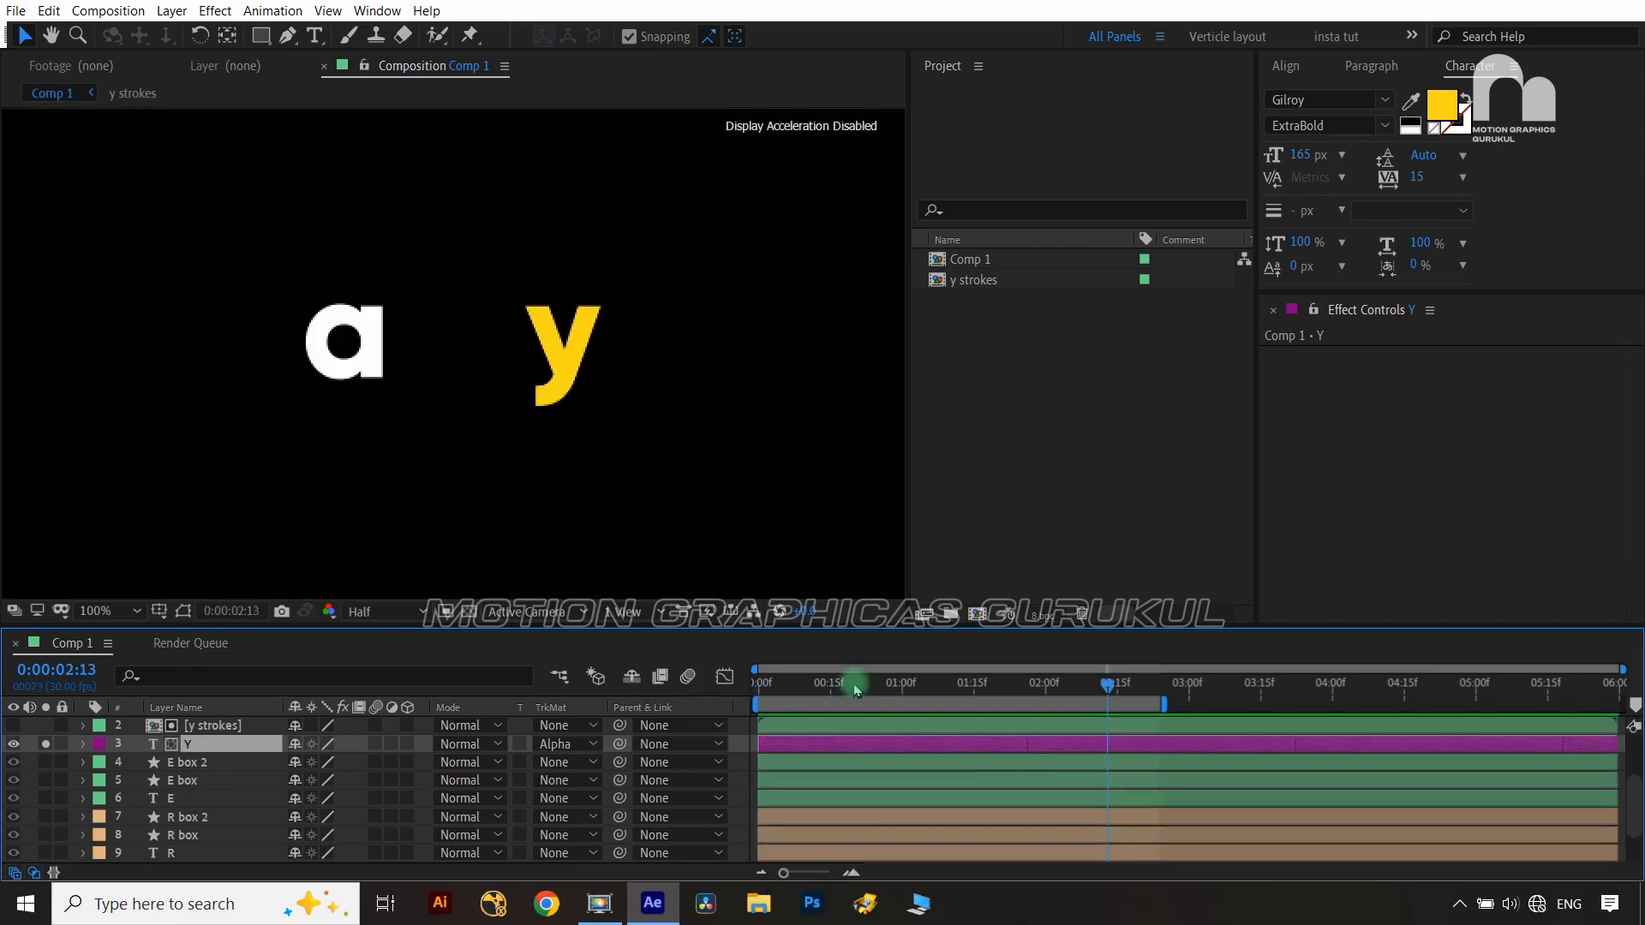
mouse_move(1156, 674)
mouse_down()
mouse_move(855, 697)
mouse_move(997, 715)
mouse_move(1067, 761)
mouse_move(1000, 716)
mouse_up()
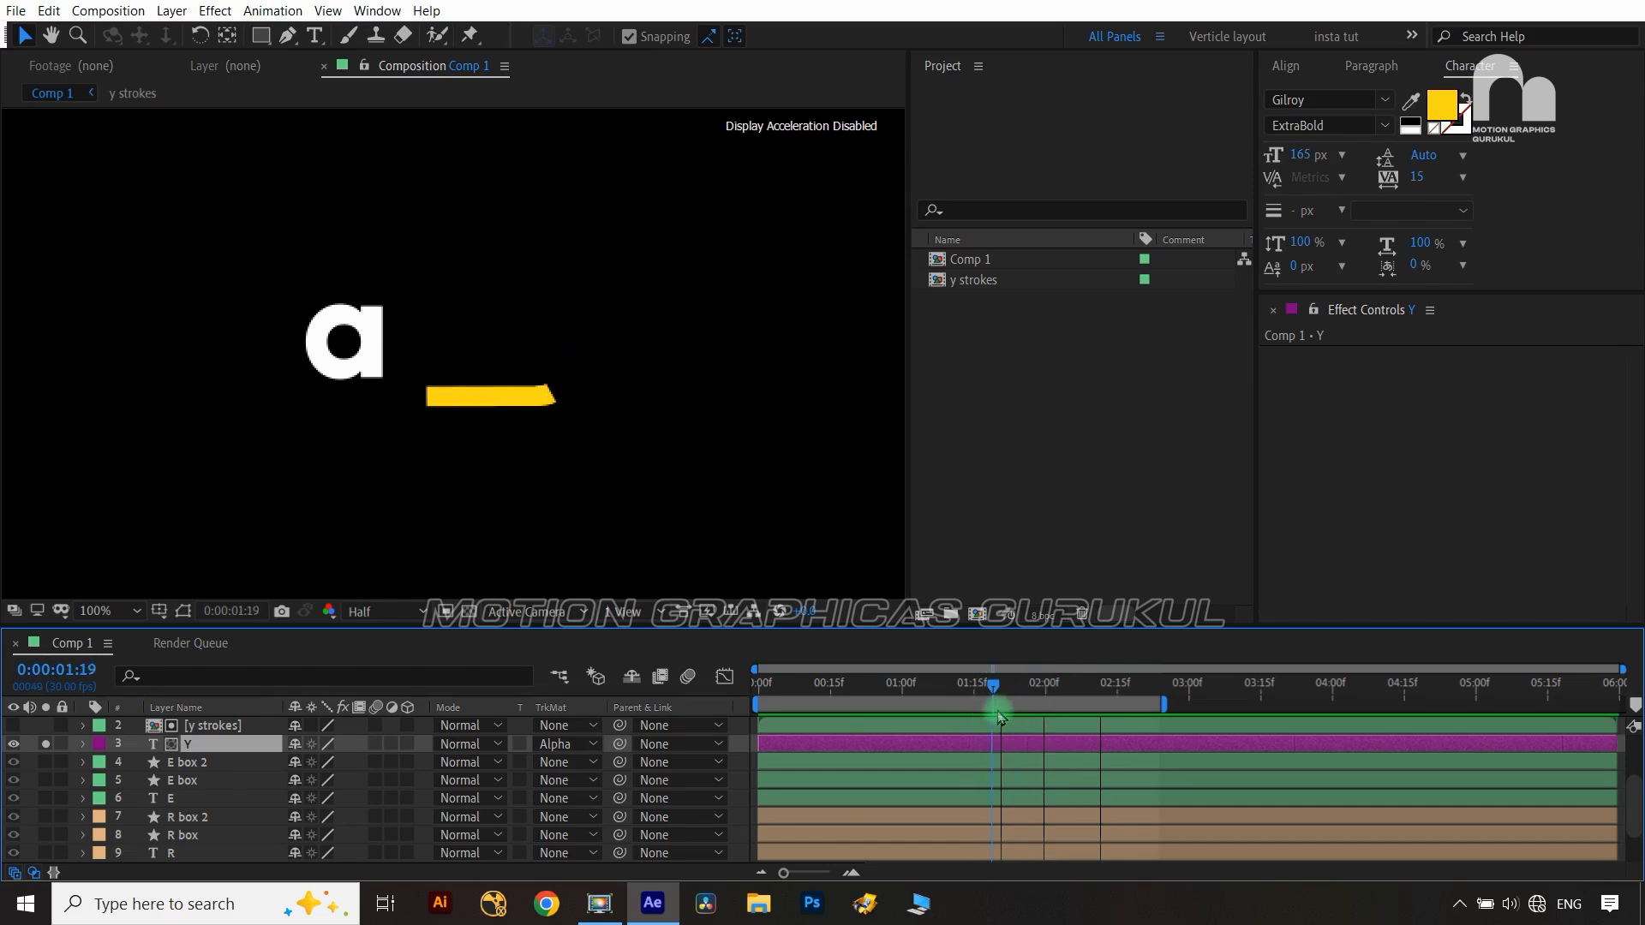
click(859, 731)
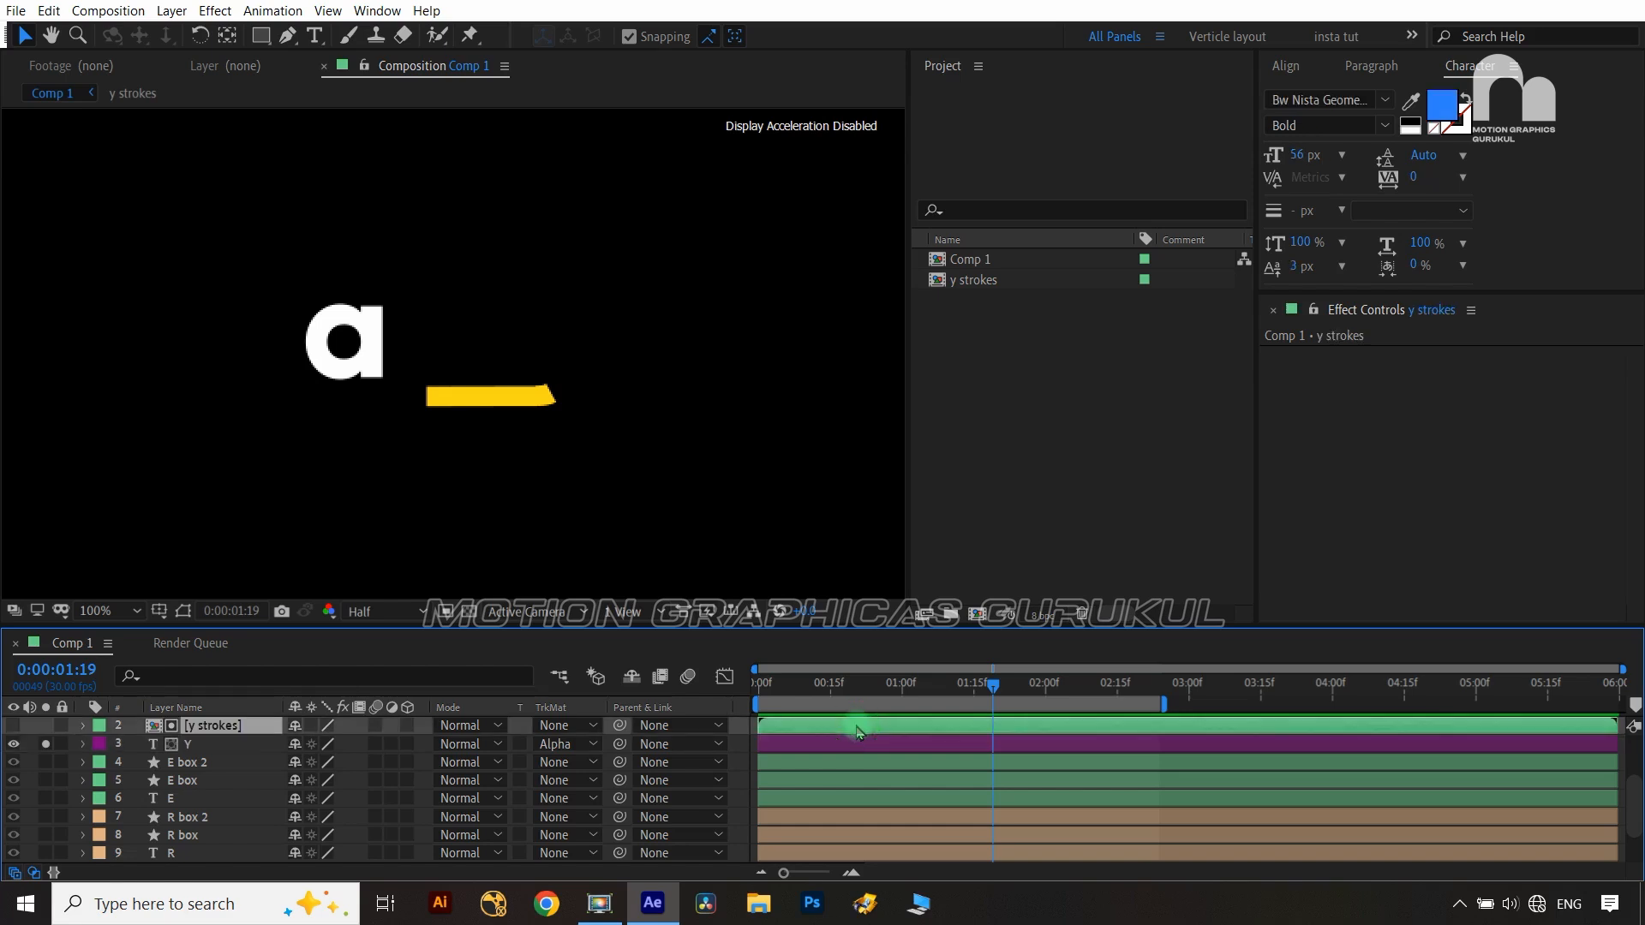
Try shifting the y strokes layer slightly earlier in the timeline, preview the Y reveal, and undo the shift
drag(854, 731, 847, 729)
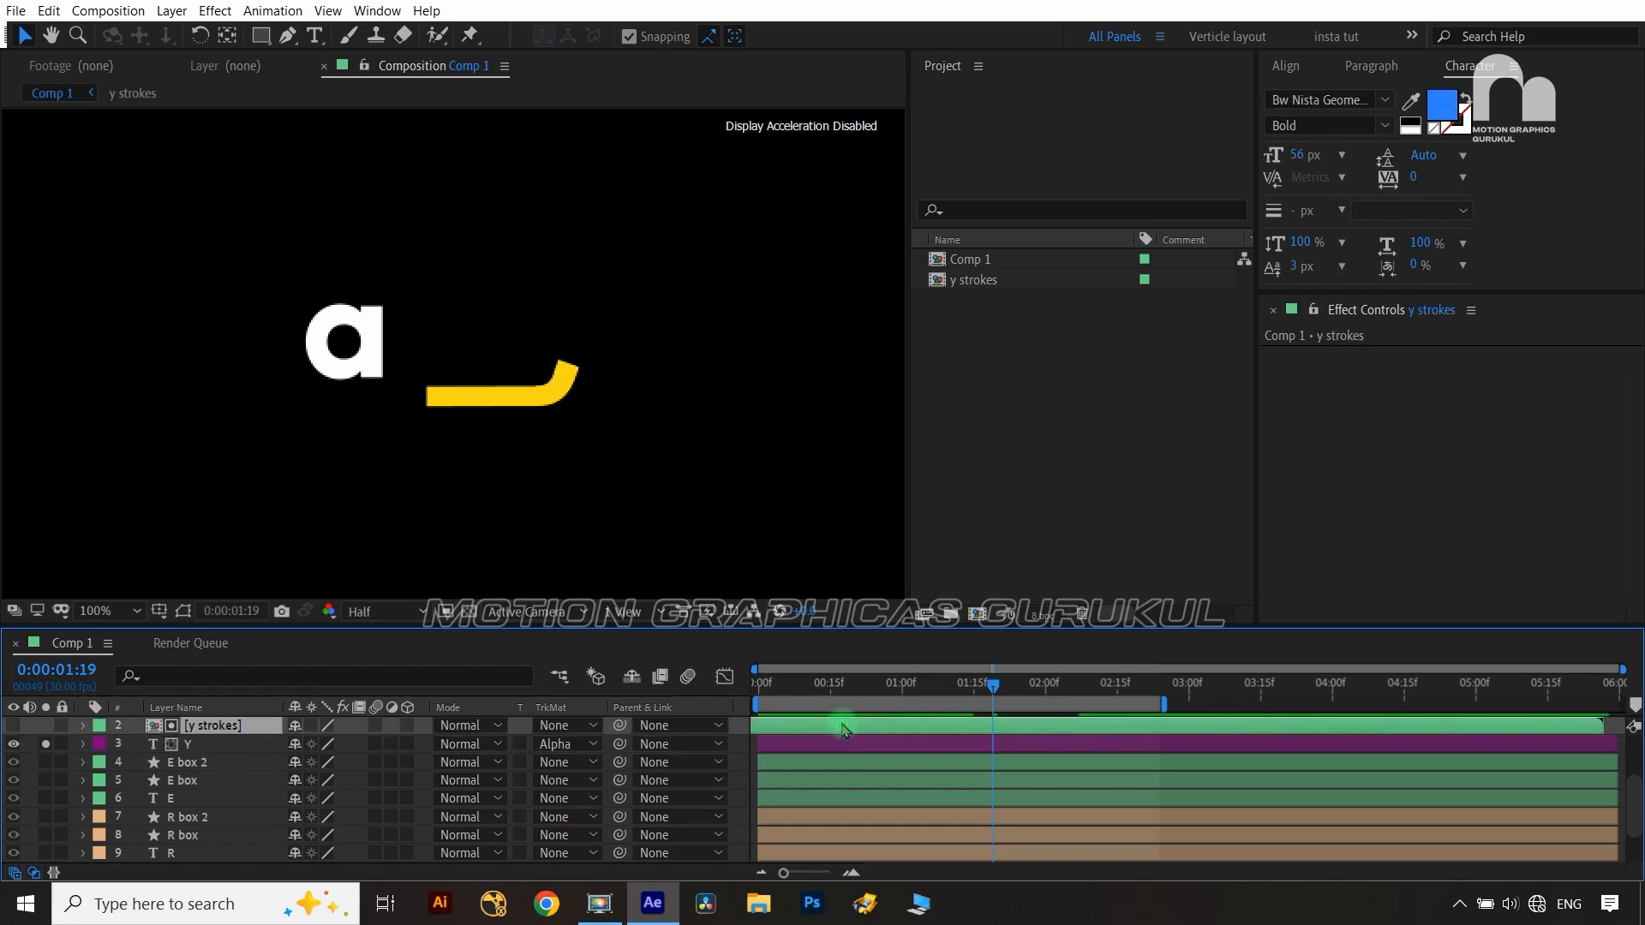
key(space)
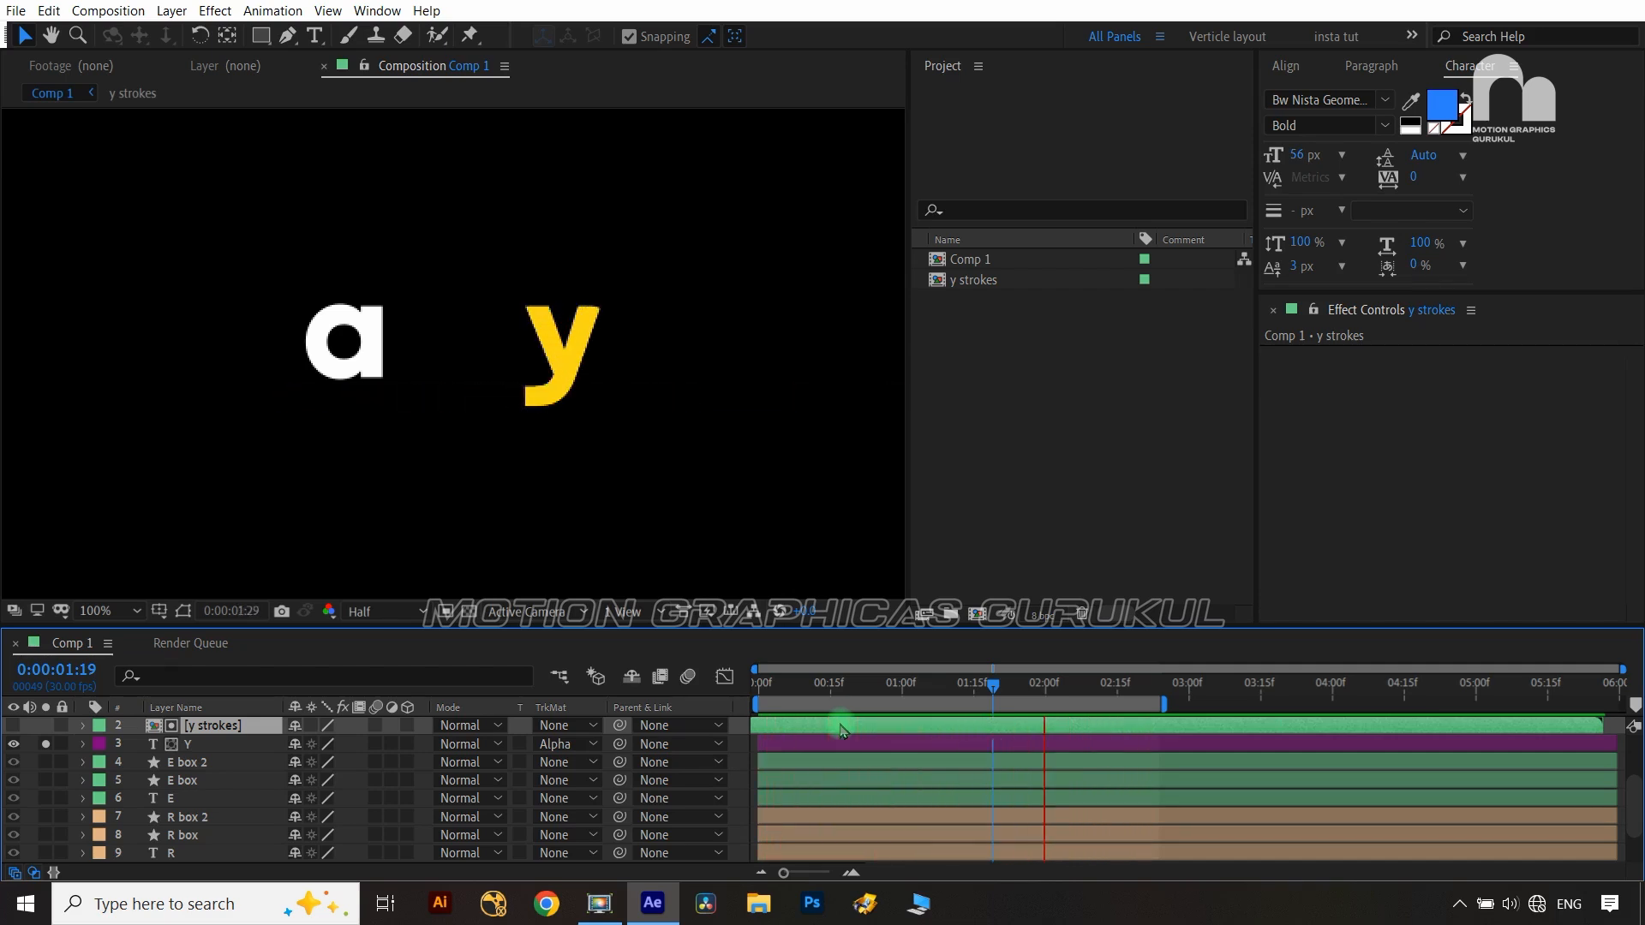
key(space)
key(ctrl+z)
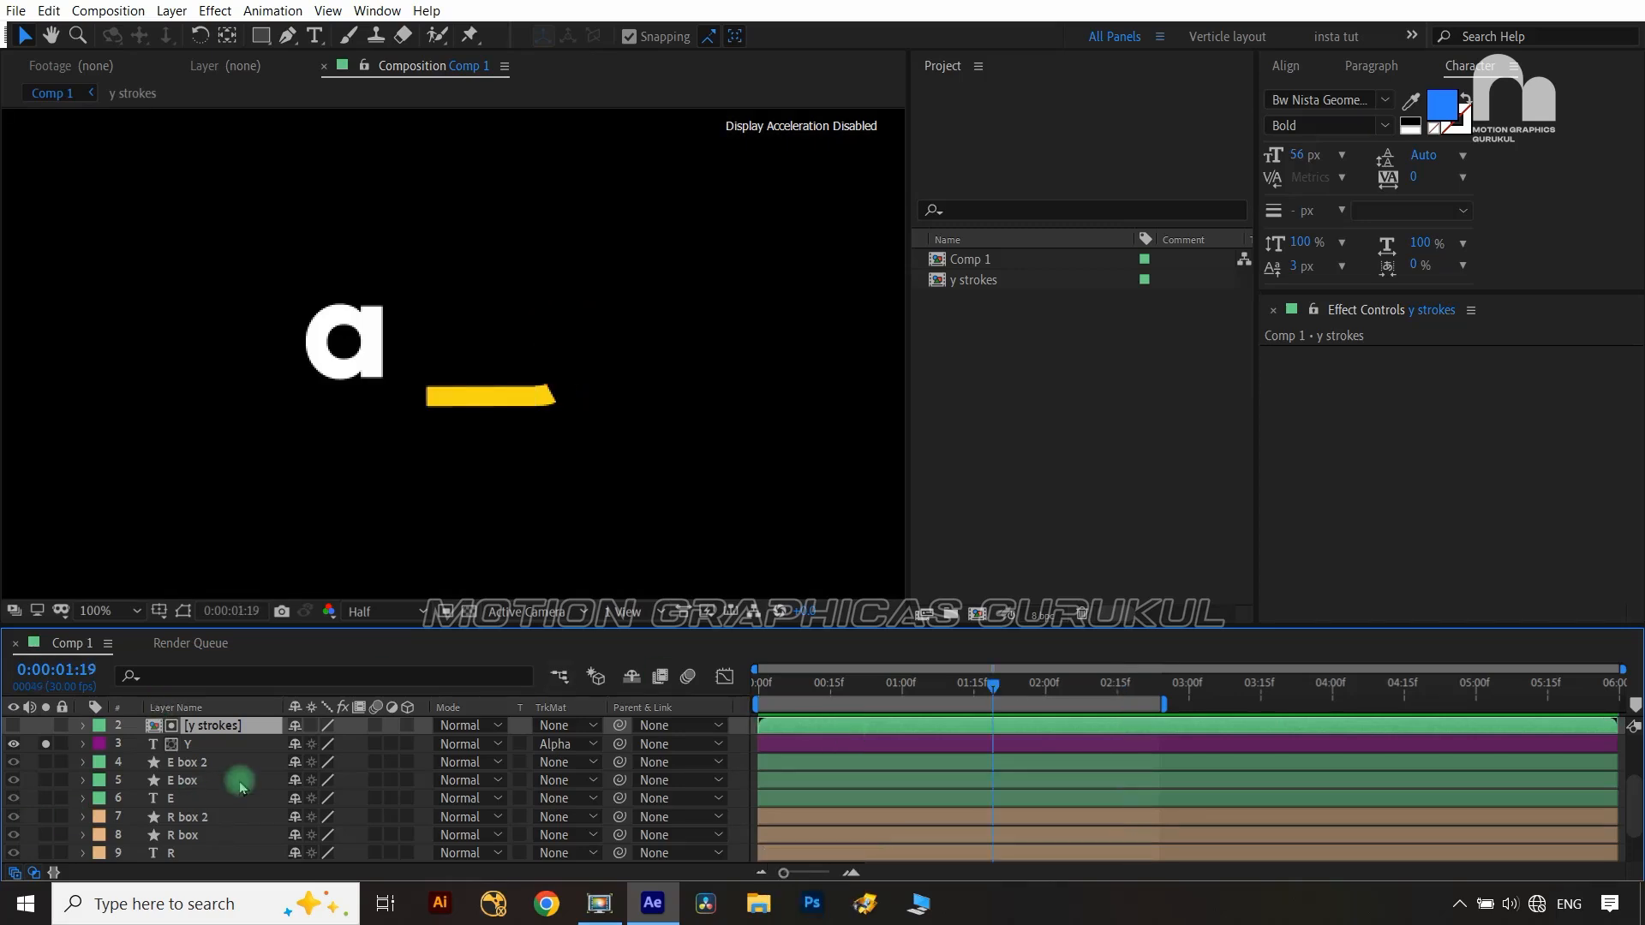
Set the current time to 0:00:00:06, fit the composition in view, and parent A box and A box 2 to the A text layer
drag(998, 683, 787, 685)
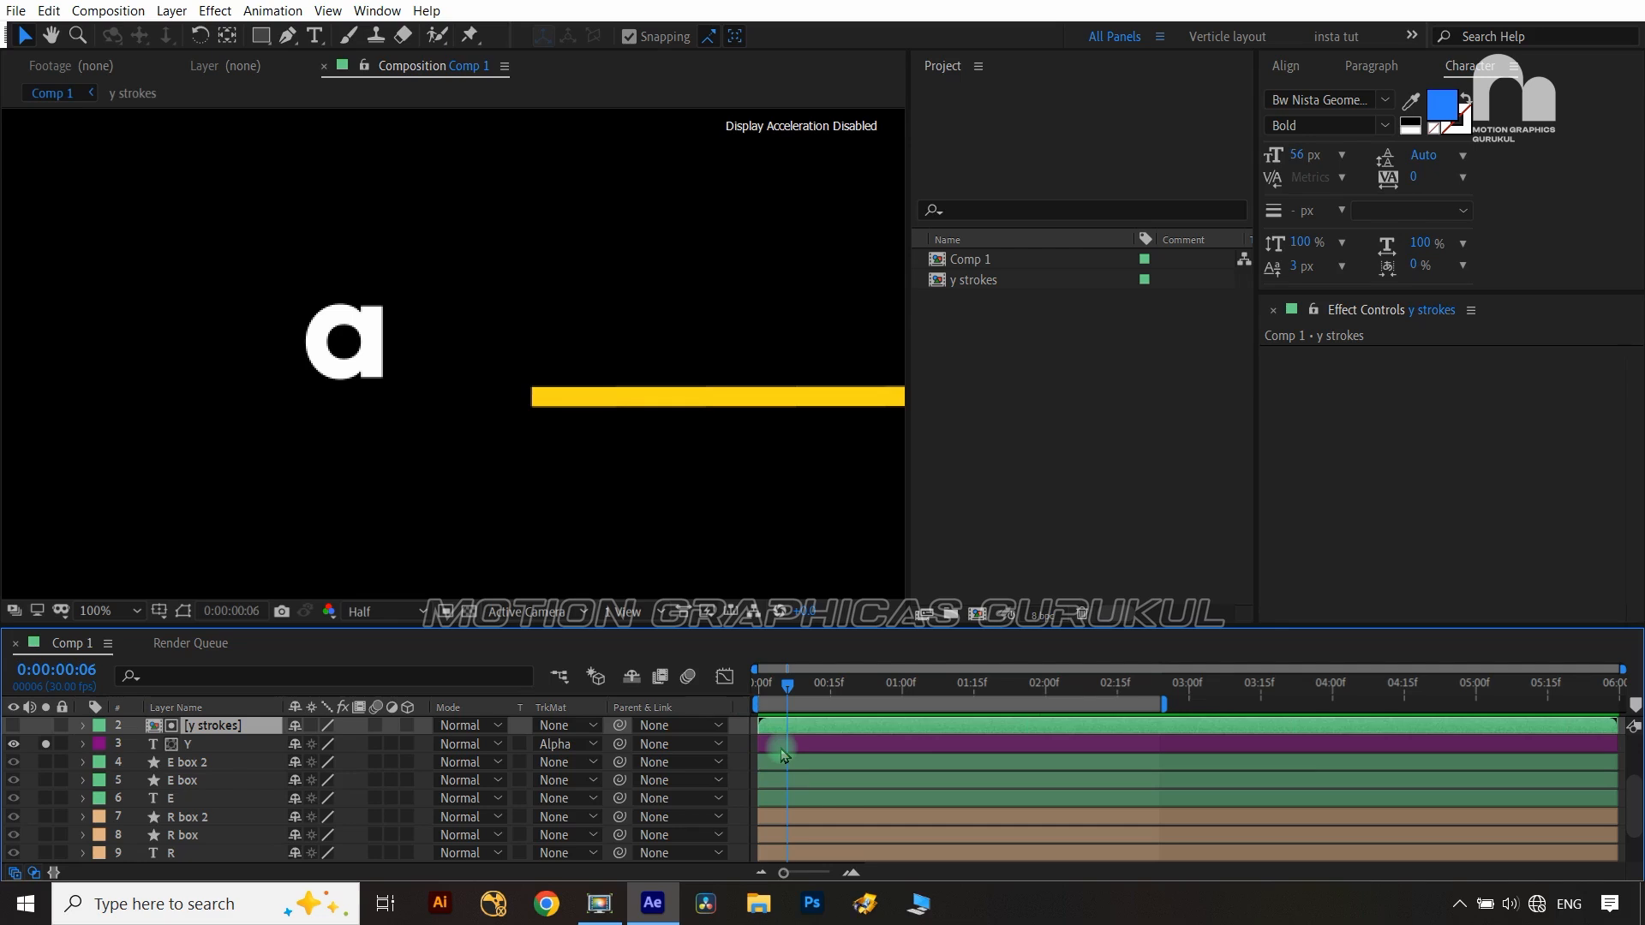
key(shift+slash)
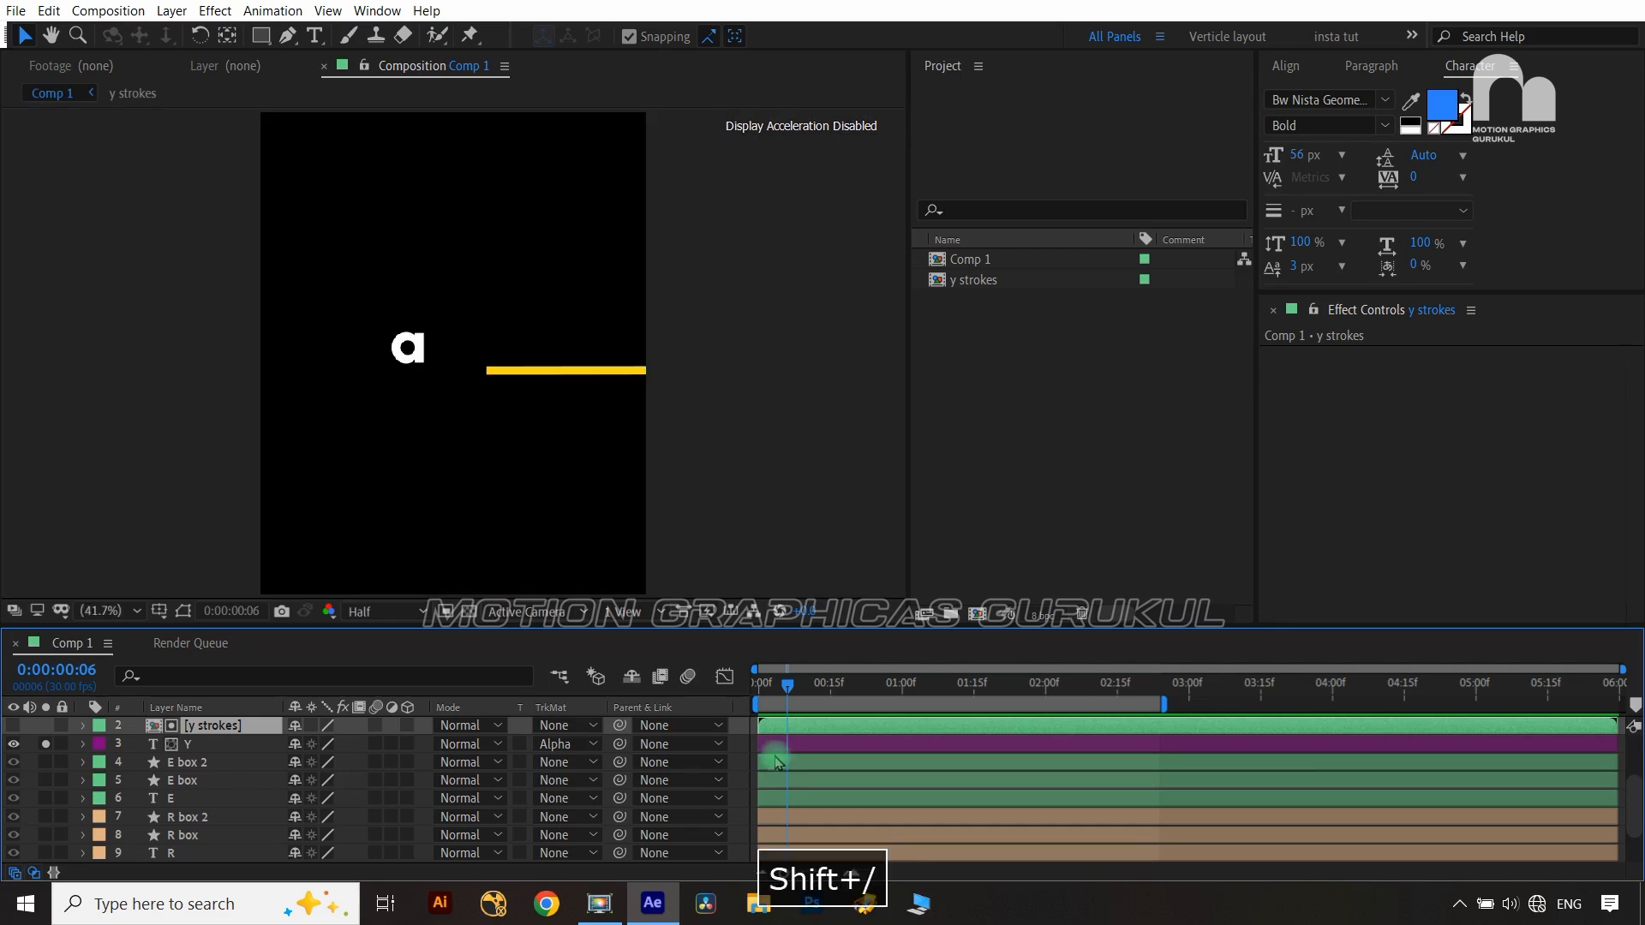
scroll(111, 831, down, 3)
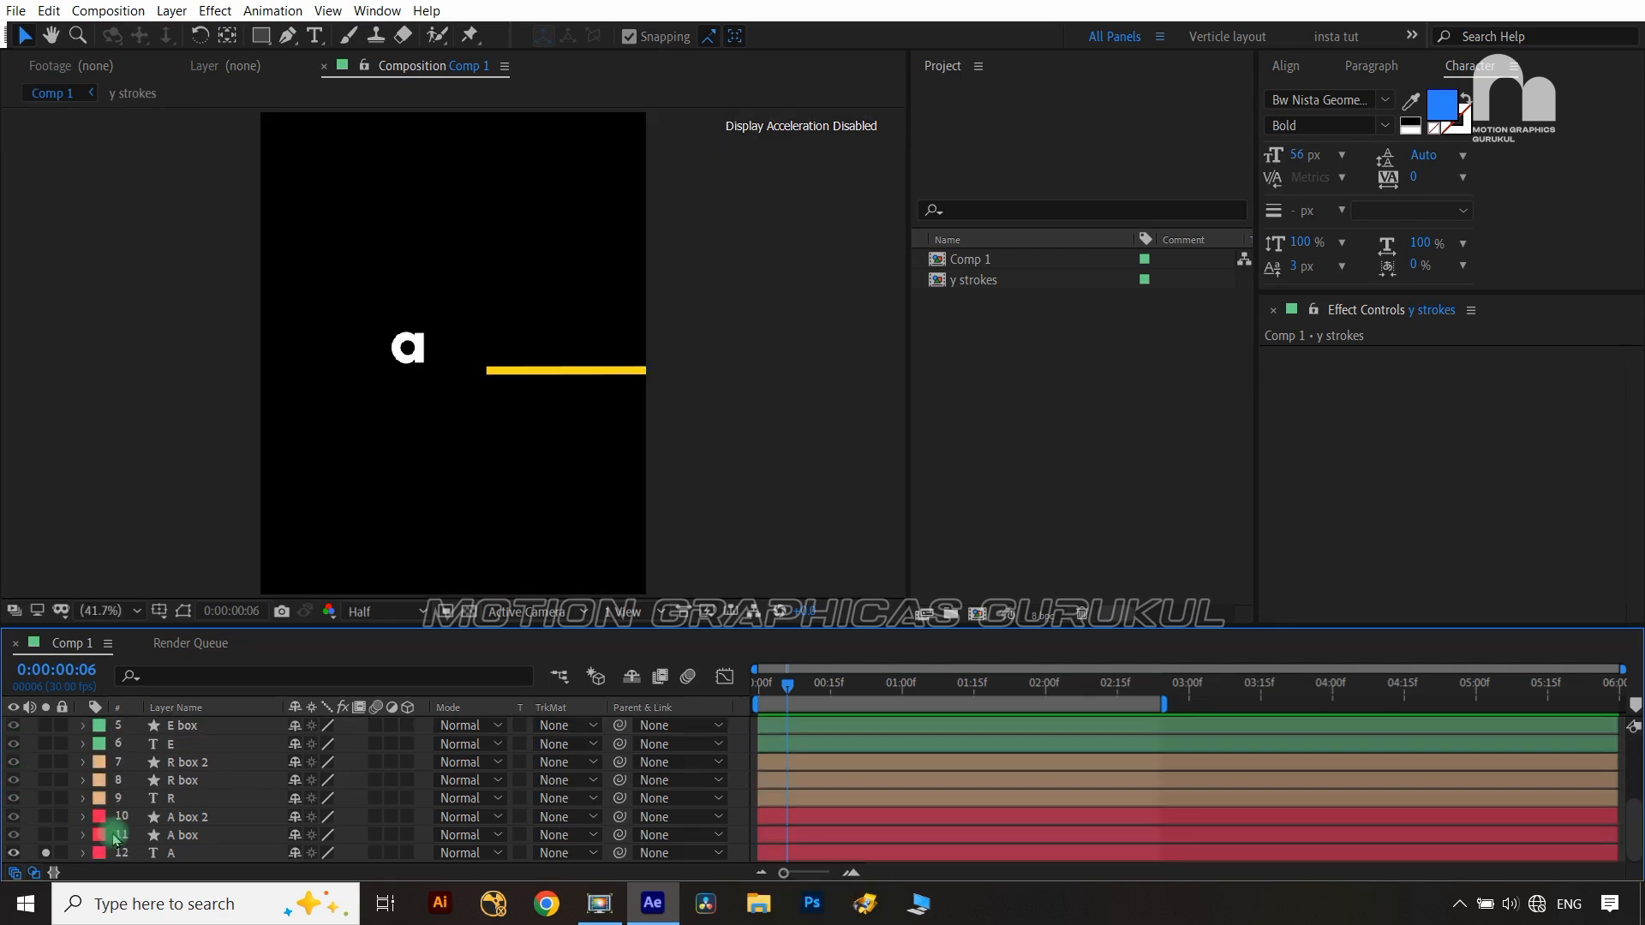
click(189, 825)
ctrl+click(195, 838)
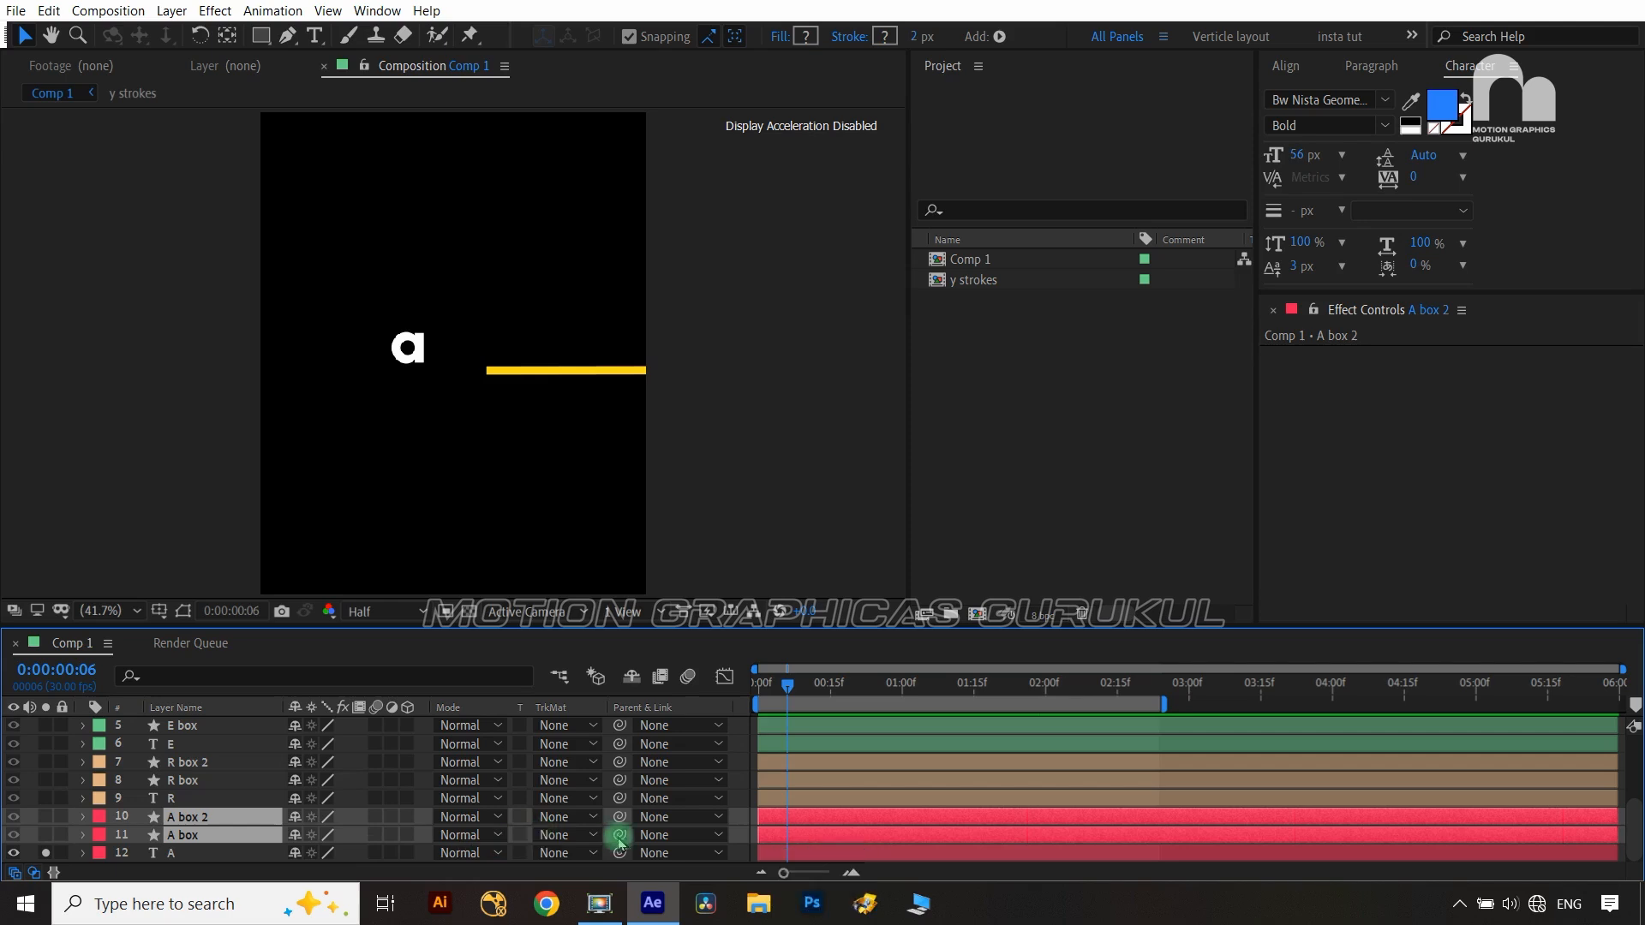
drag(619, 835, 219, 860)
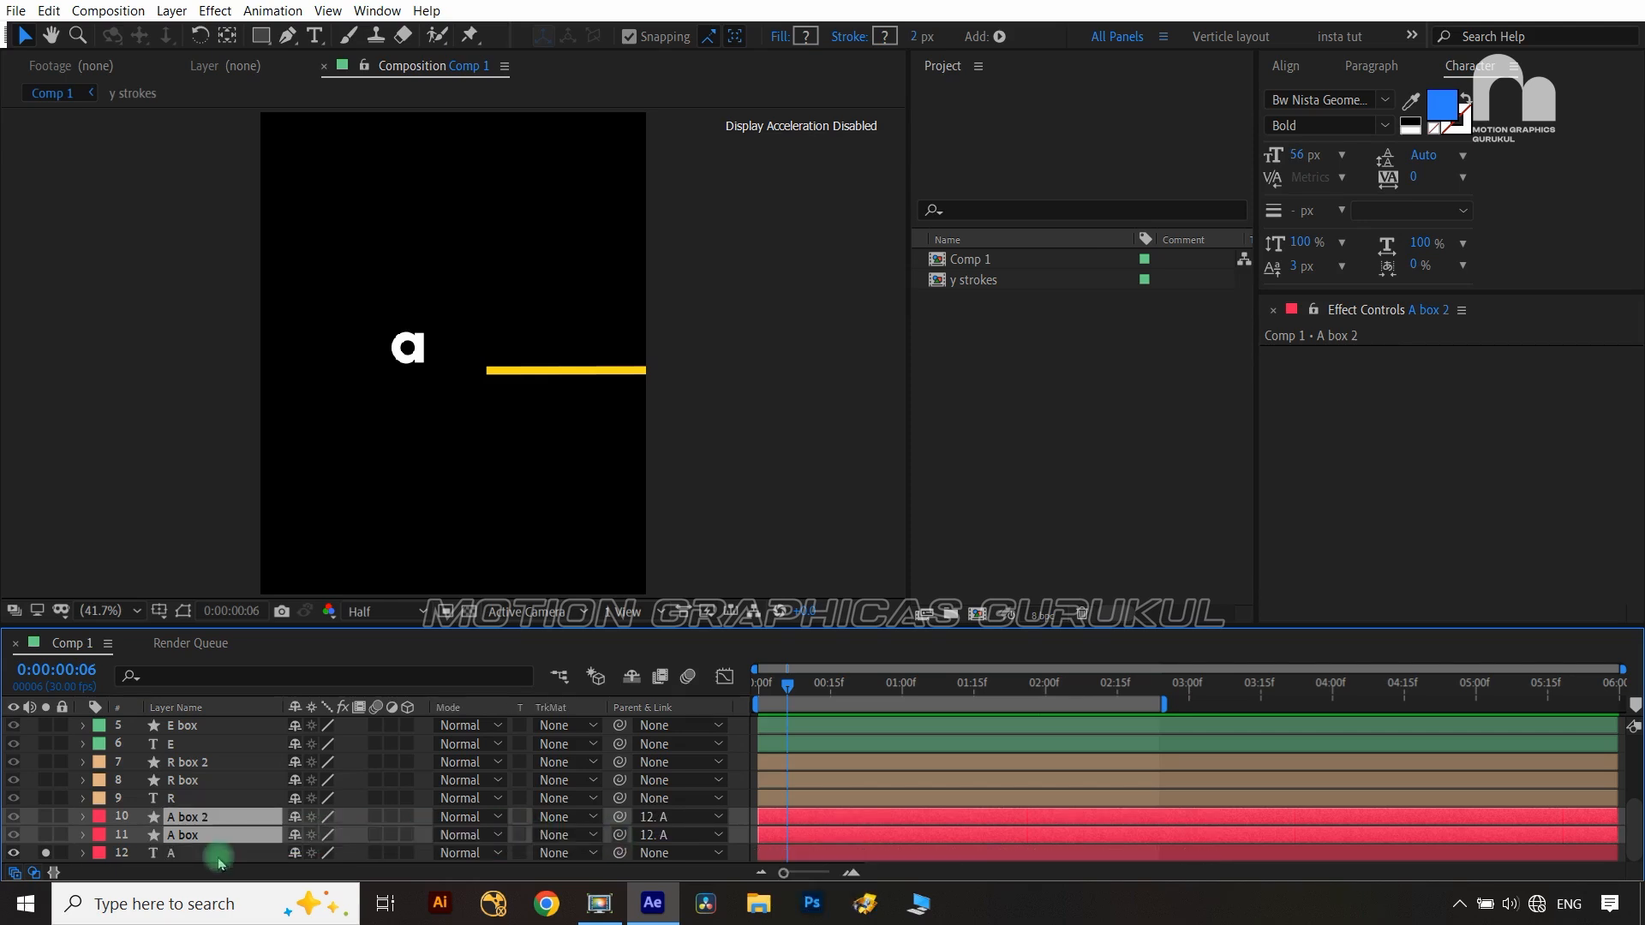
Parent the R box and R box 2 layers to the R text layer
click(221, 763)
ctrl+click(221, 780)
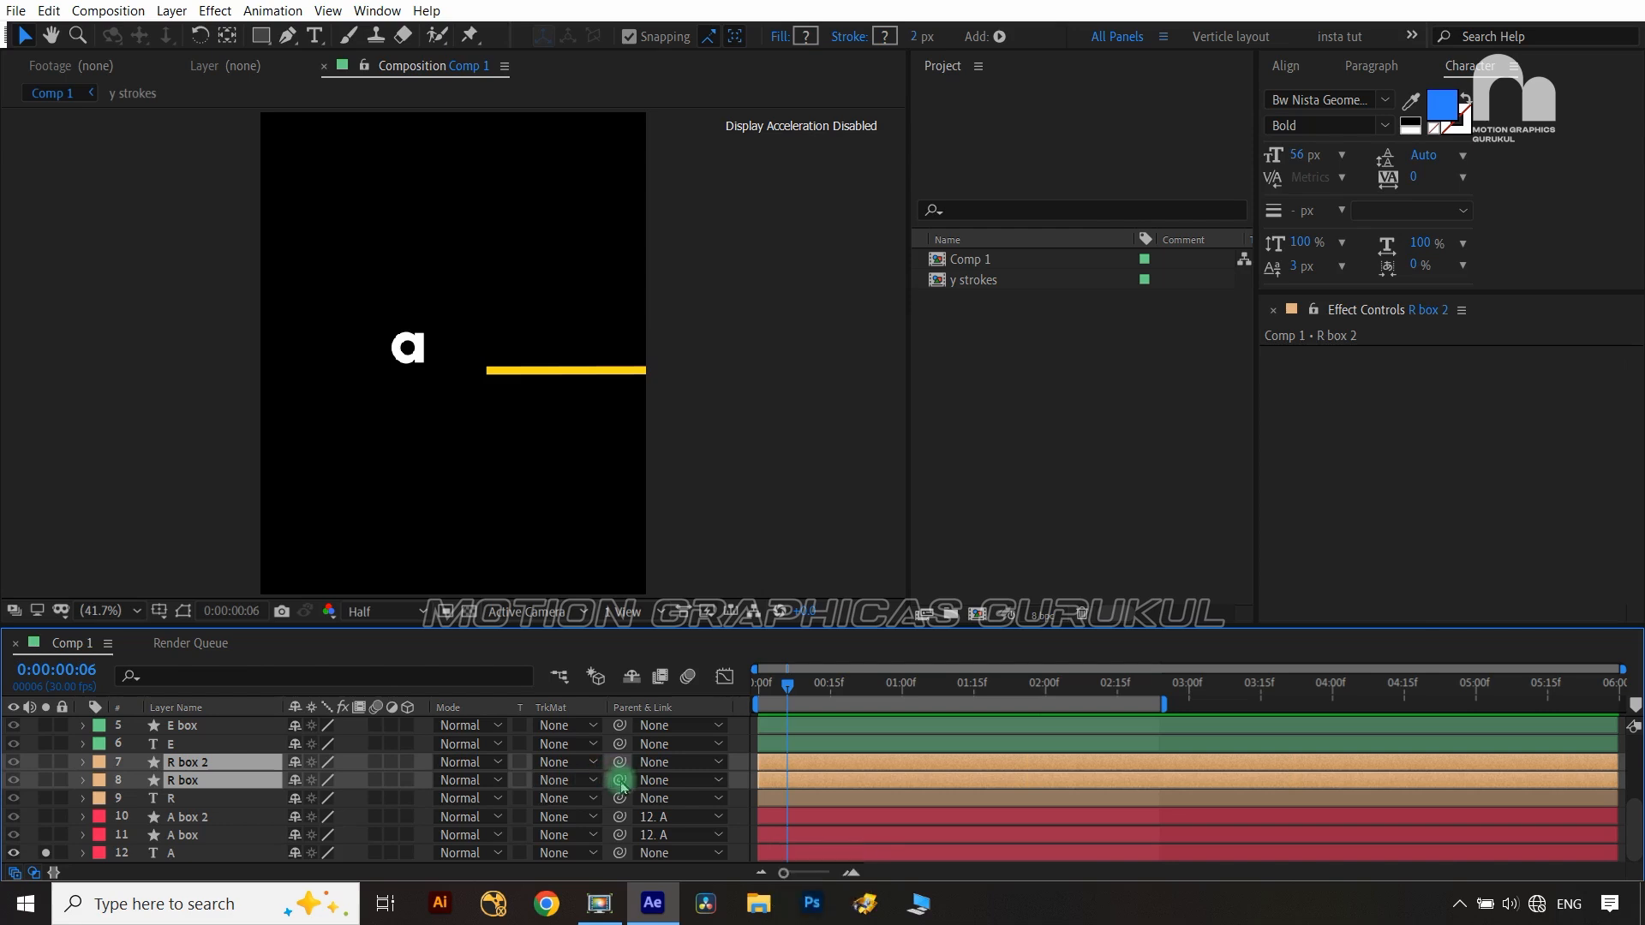
drag(619, 779, 207, 801)
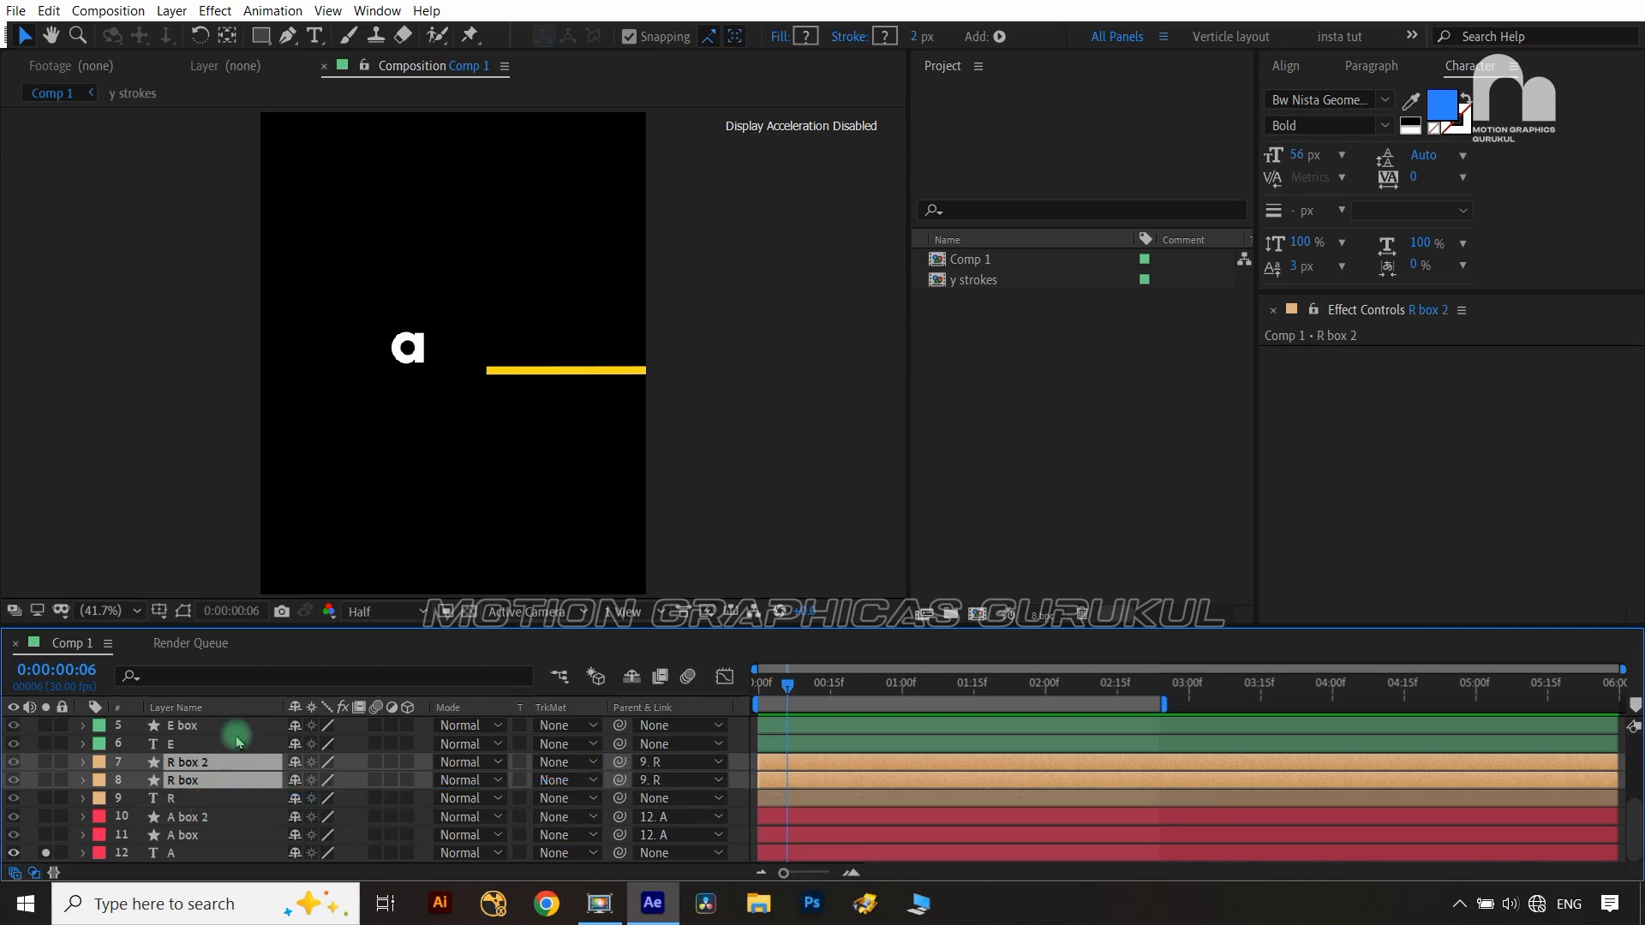
Parent the E box and E box 2 layers to the E text layer
scroll(221, 763, up, 3)
click(193, 798)
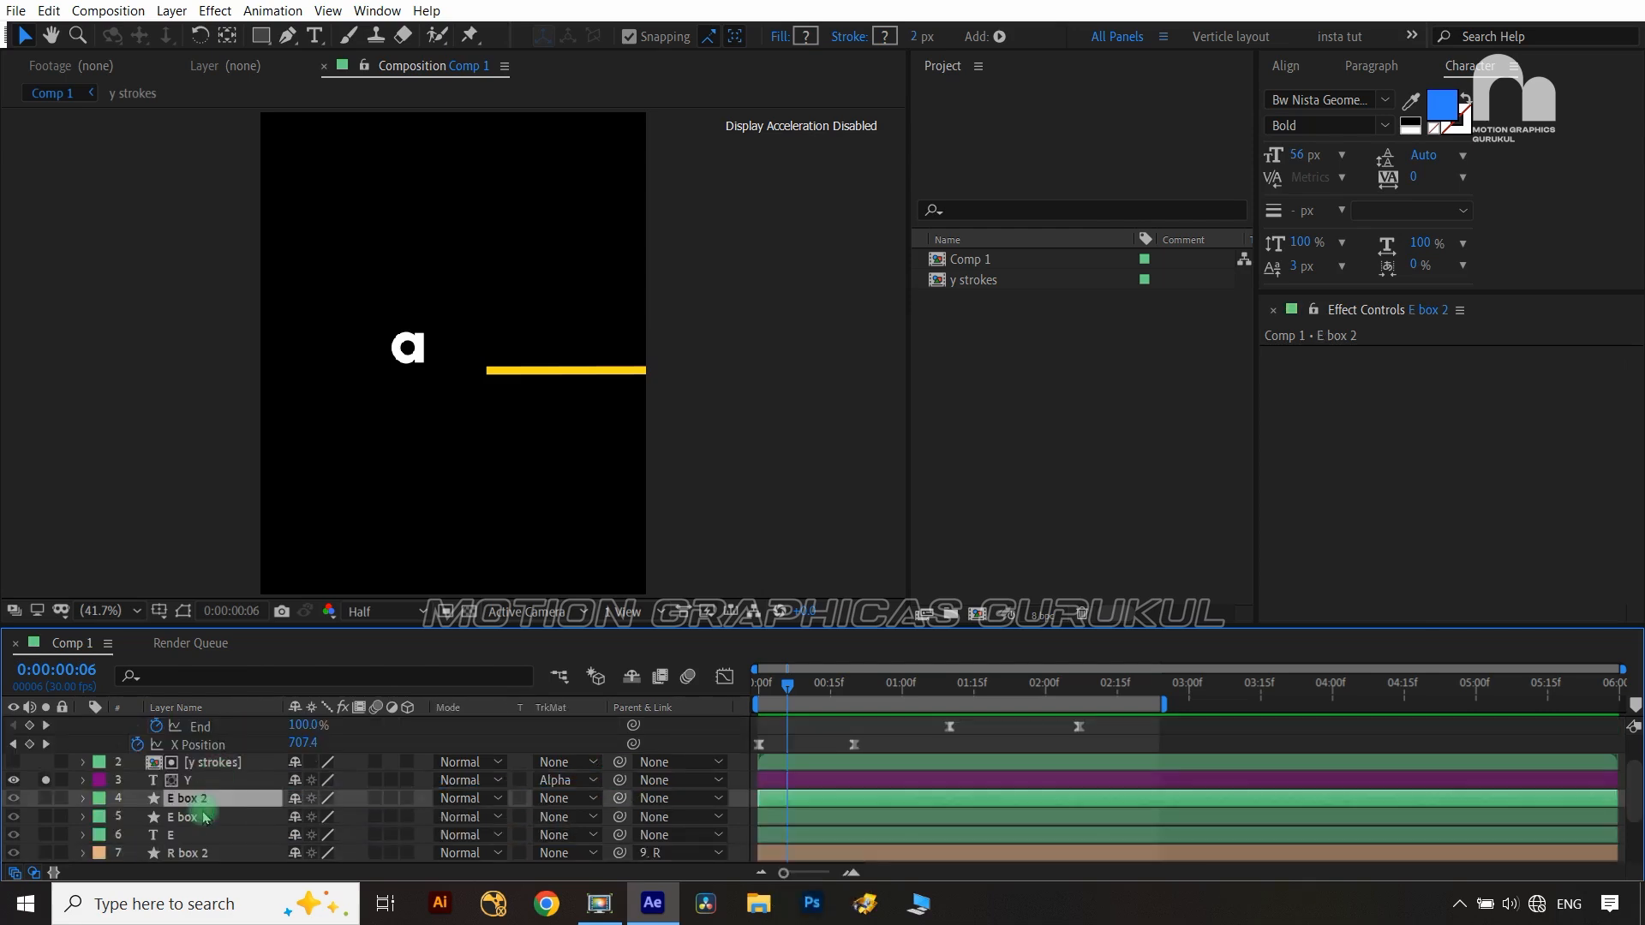
ctrl+click(190, 817)
drag(619, 817, 210, 838)
Solo the A box, R, R box, E and E box layers alongside the layers that are already soloed
scroll(221, 848, down, 3)
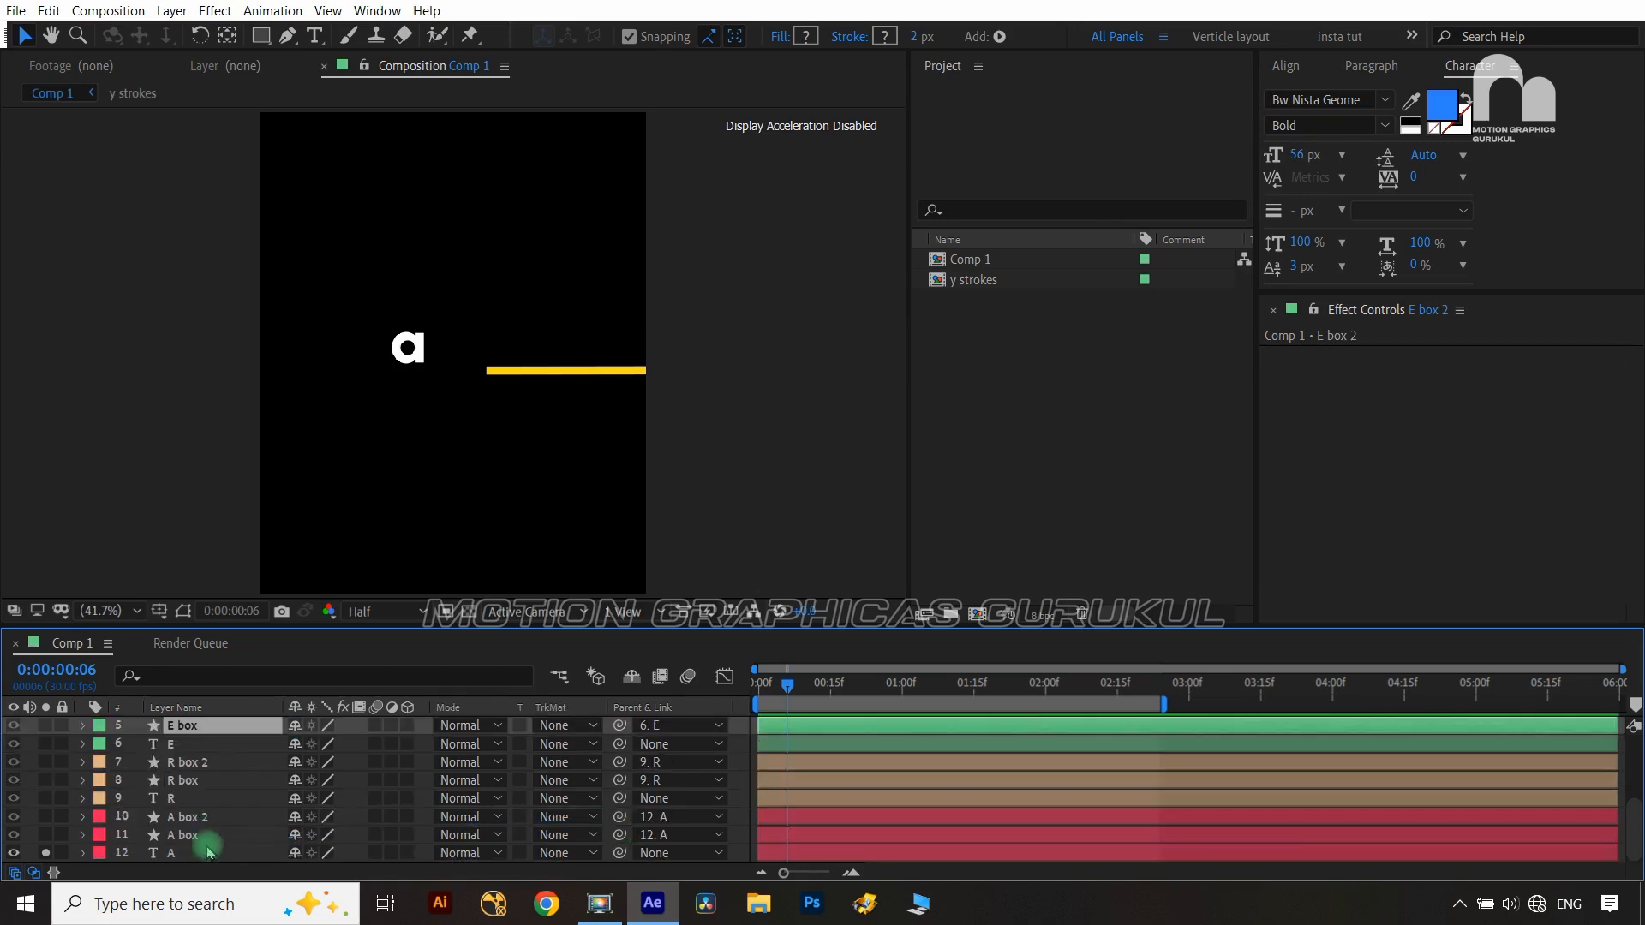
click(46, 835)
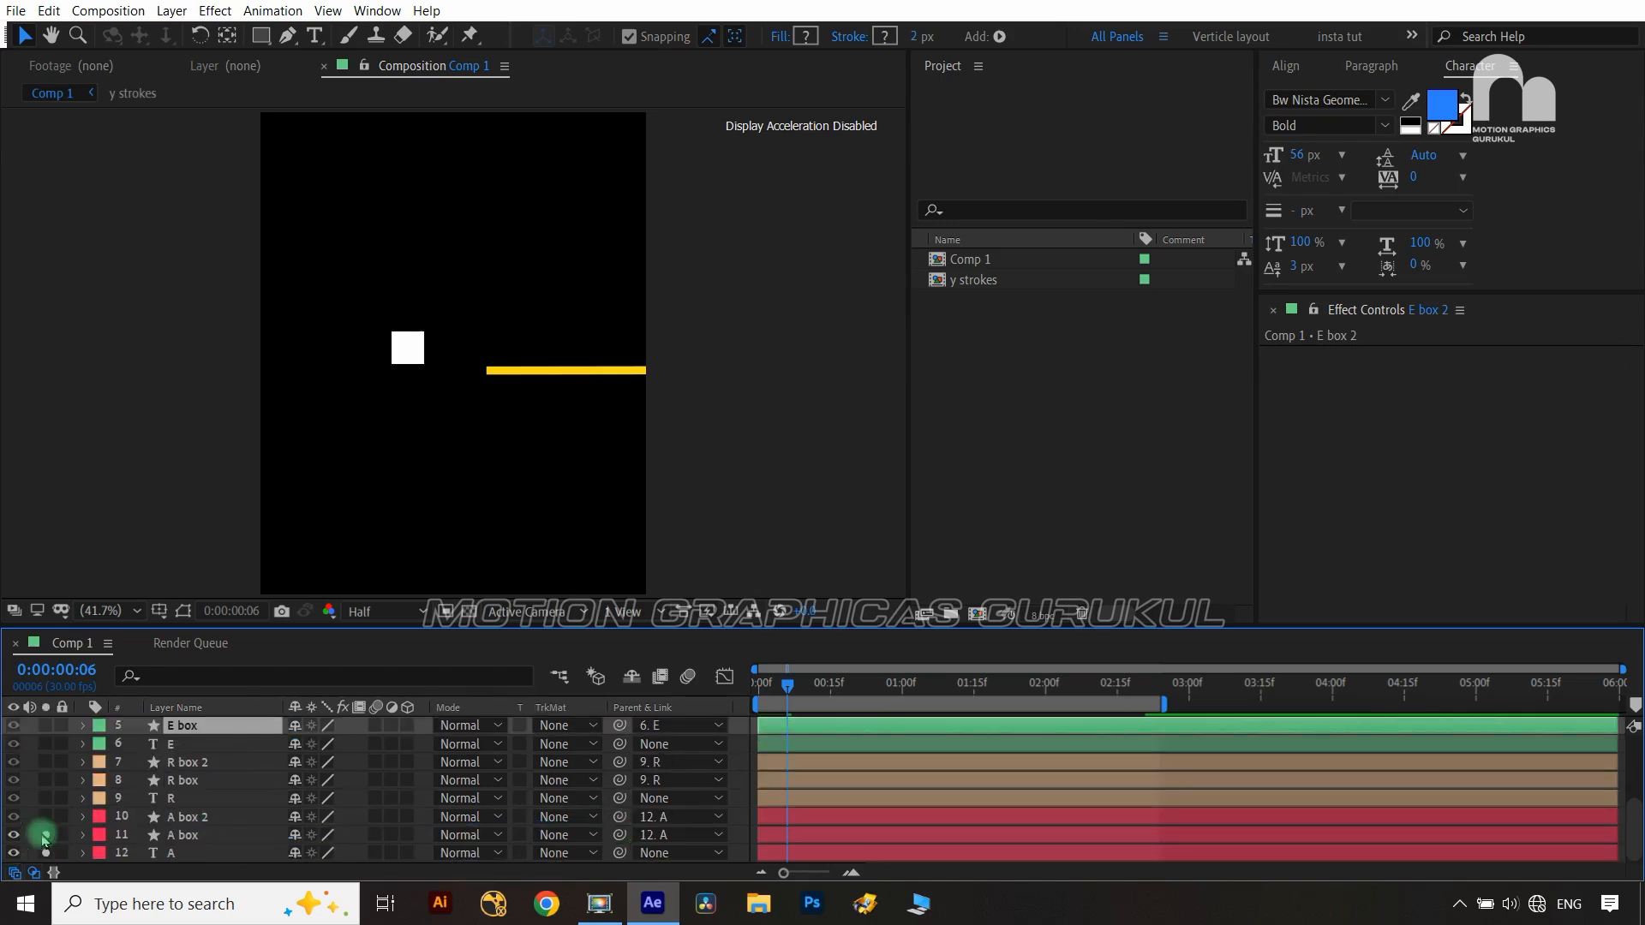
click(45, 799)
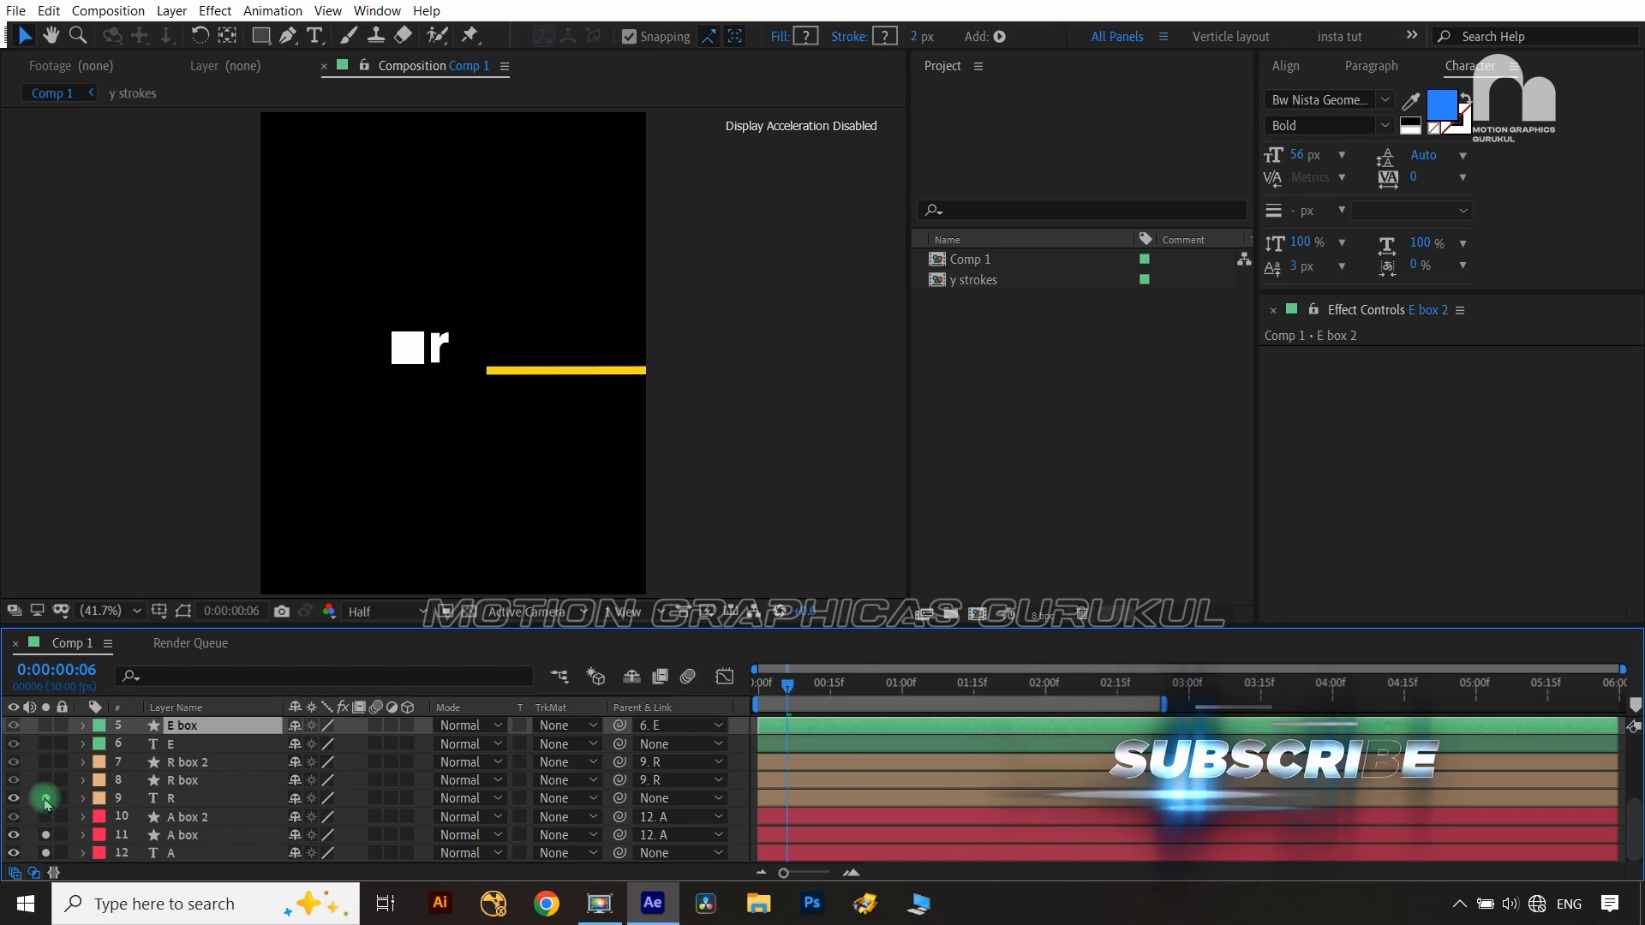
click(46, 781)
scroll(73, 817, up, 3)
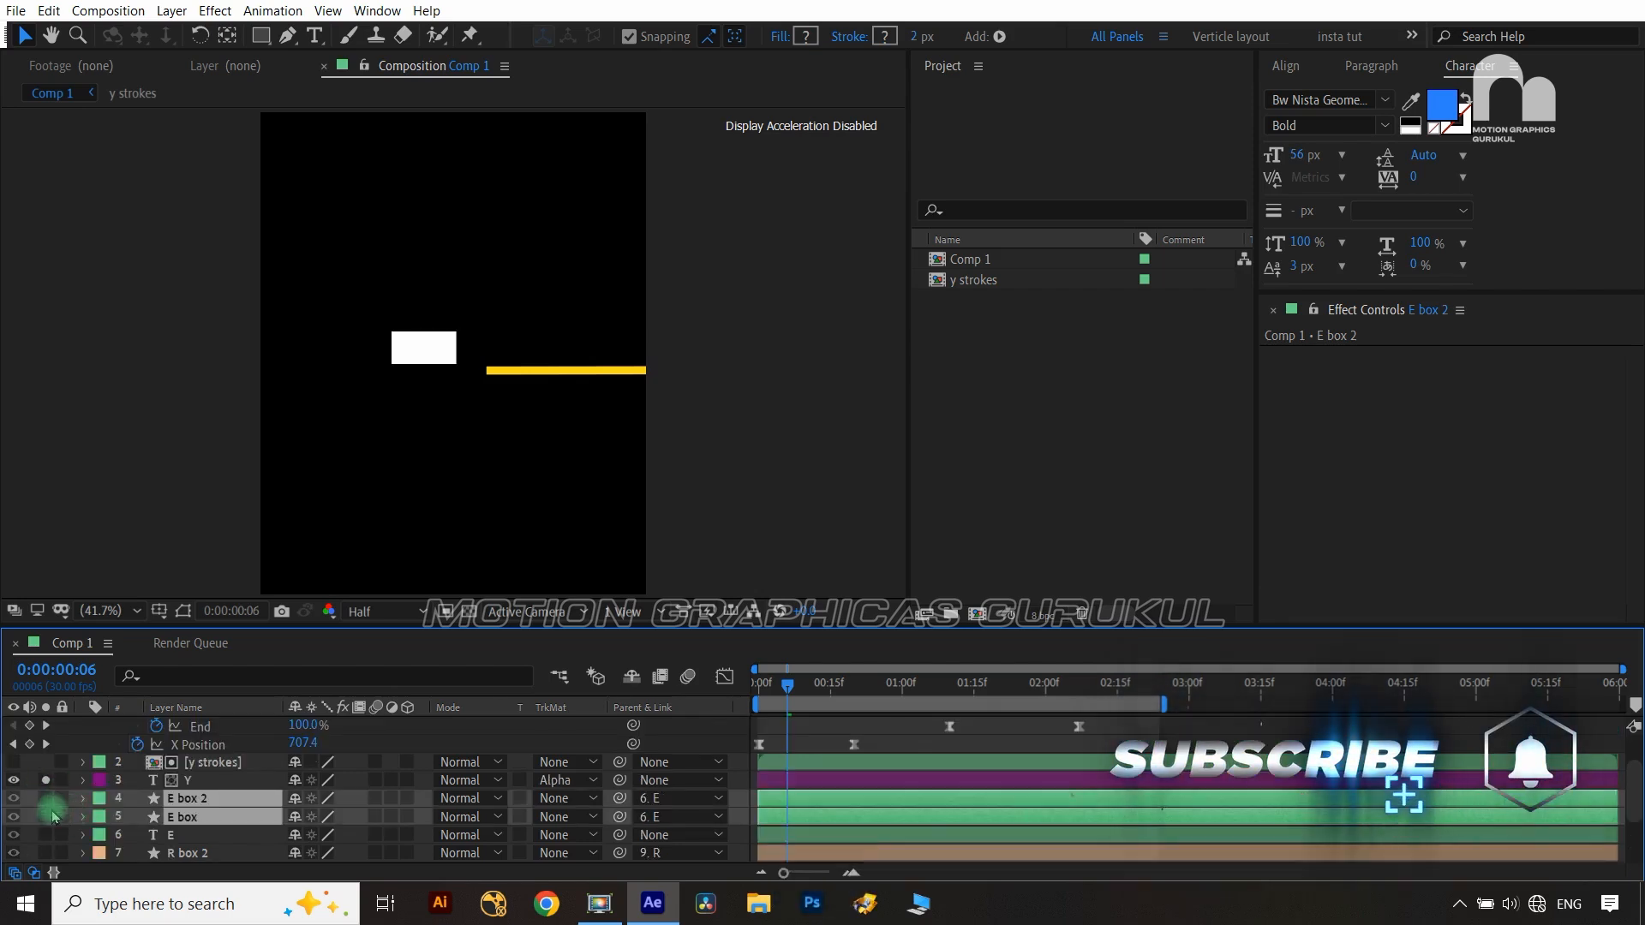
click(47, 836)
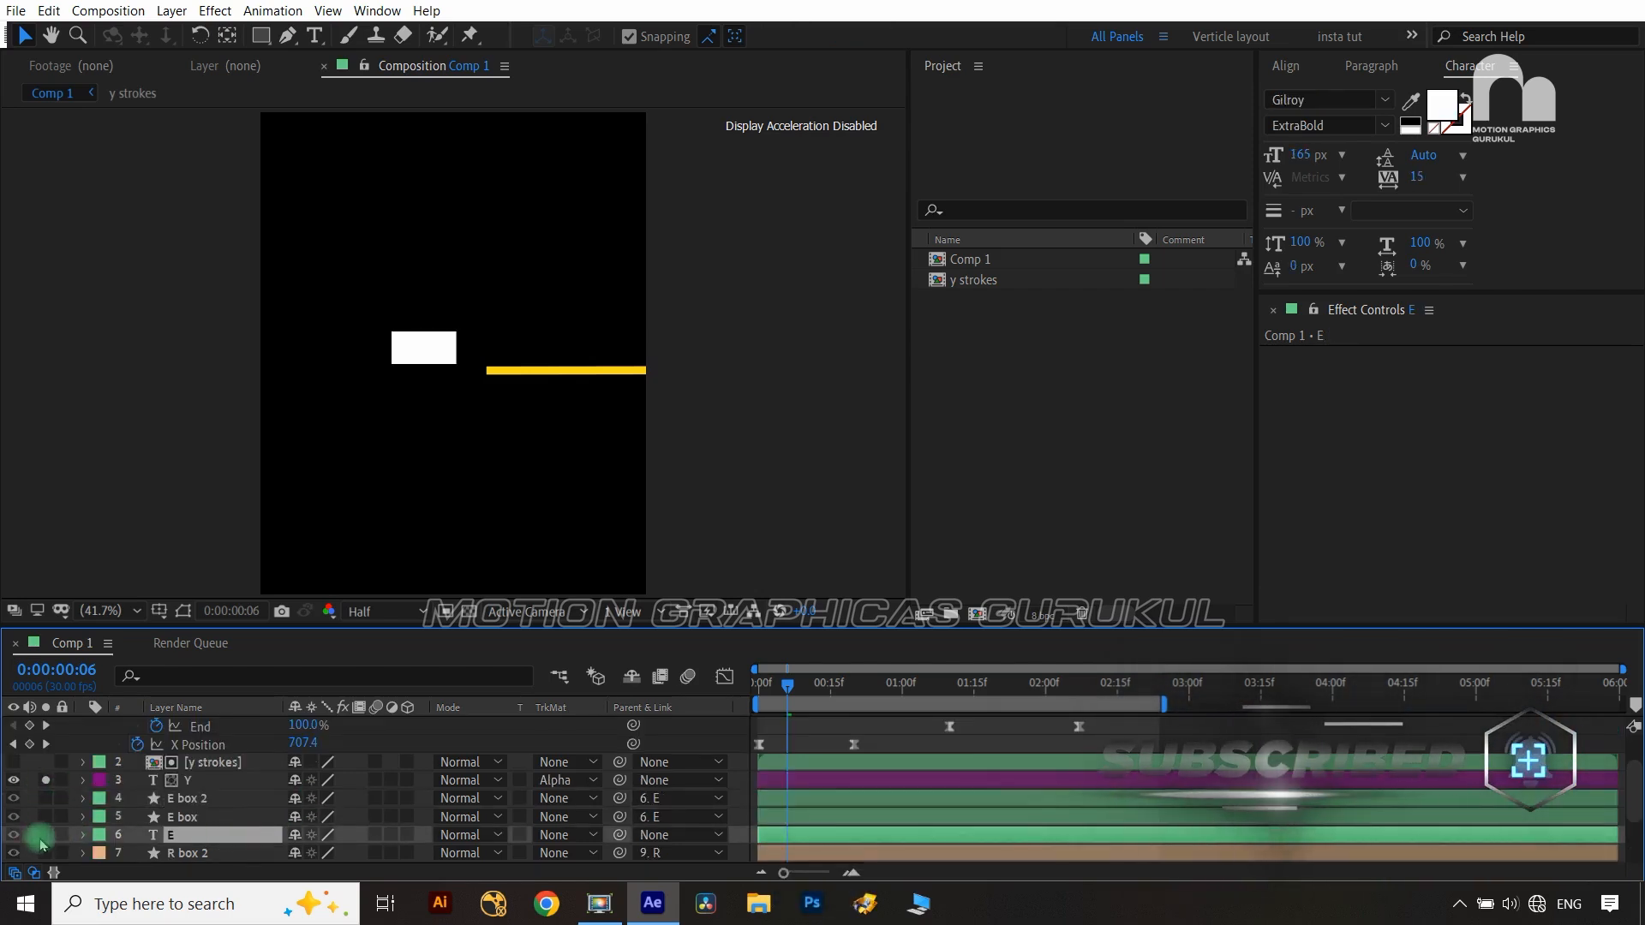
click(45, 835)
click(45, 817)
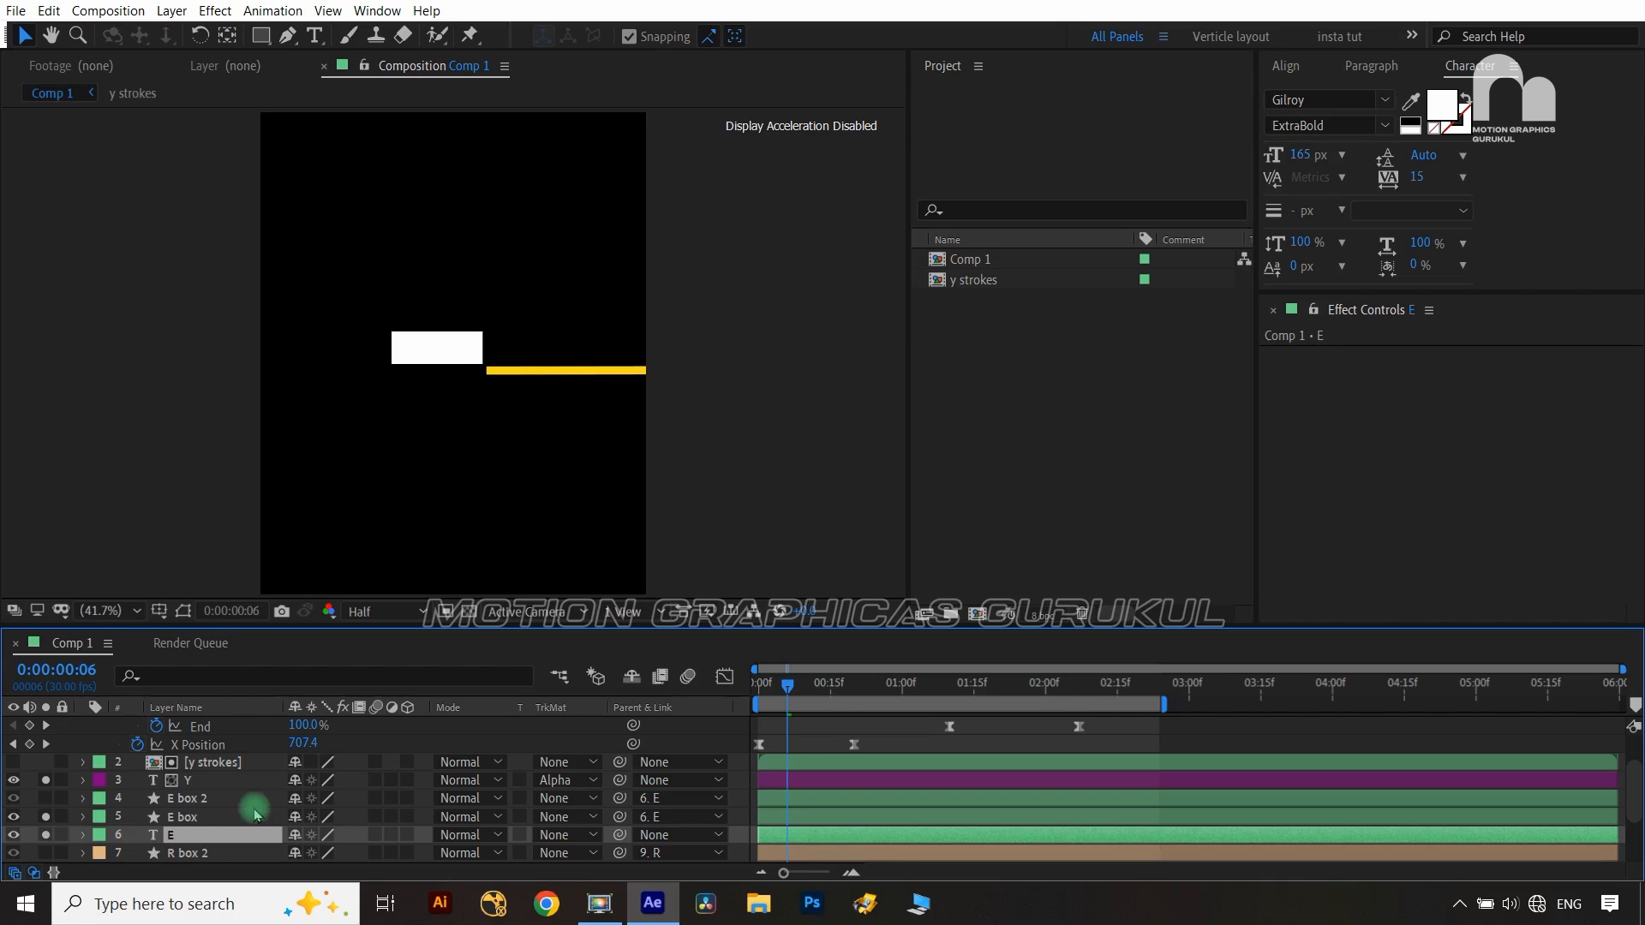
Separate the Position property of the A, R and E text layers into X and Y dimensions
scroll(253, 812, down, 3)
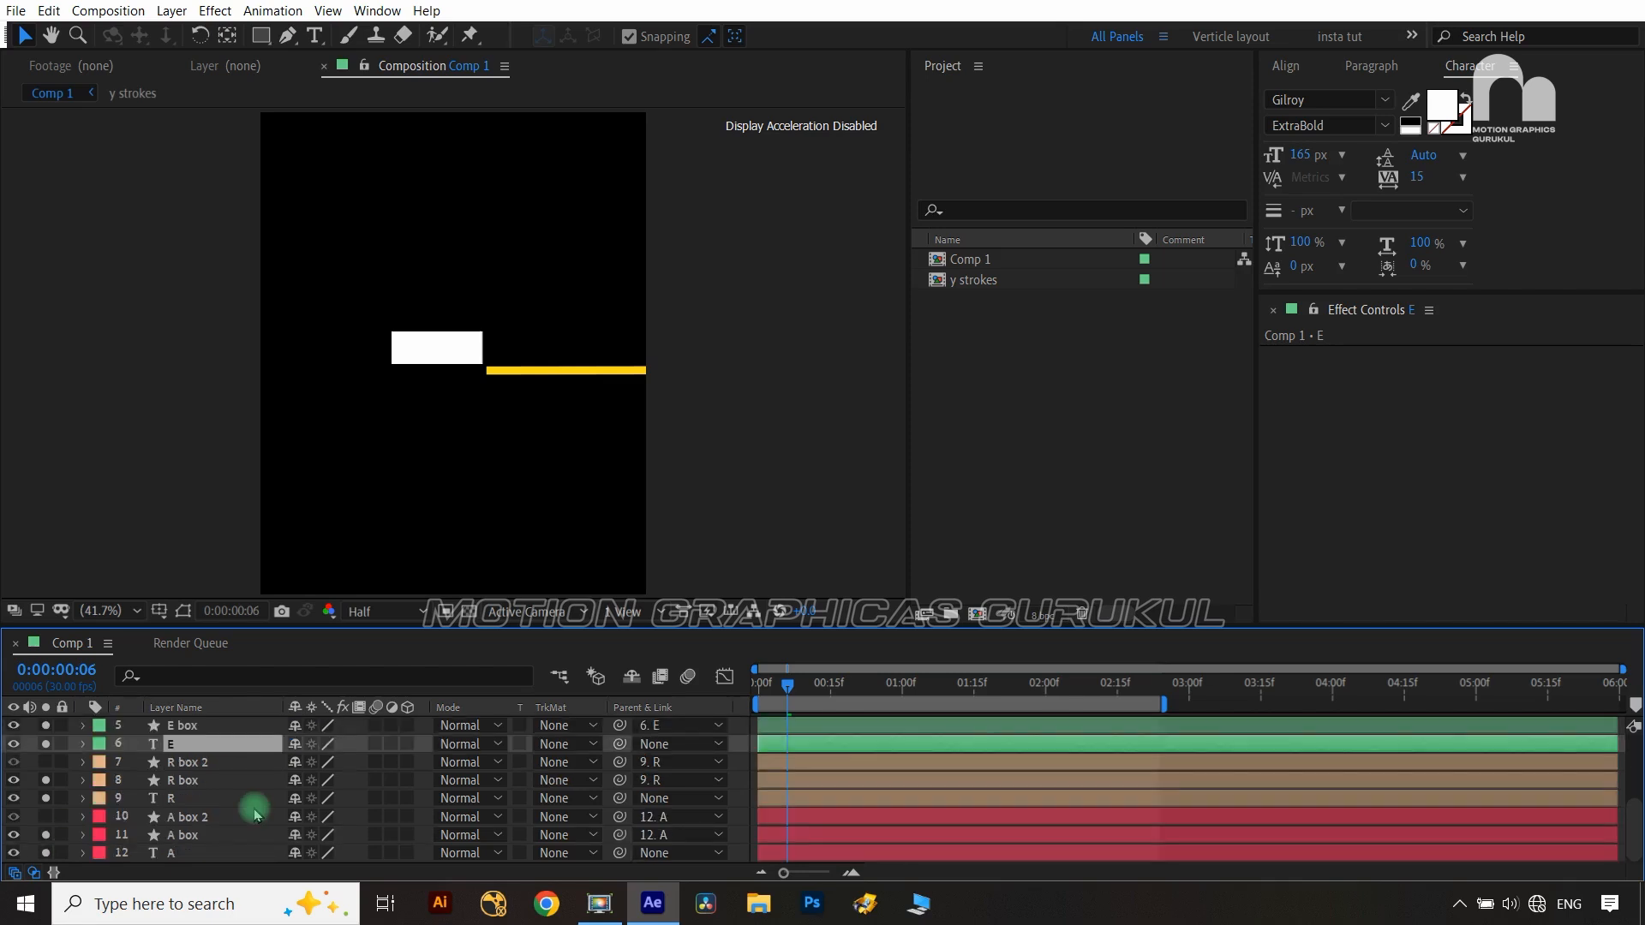
click(221, 842)
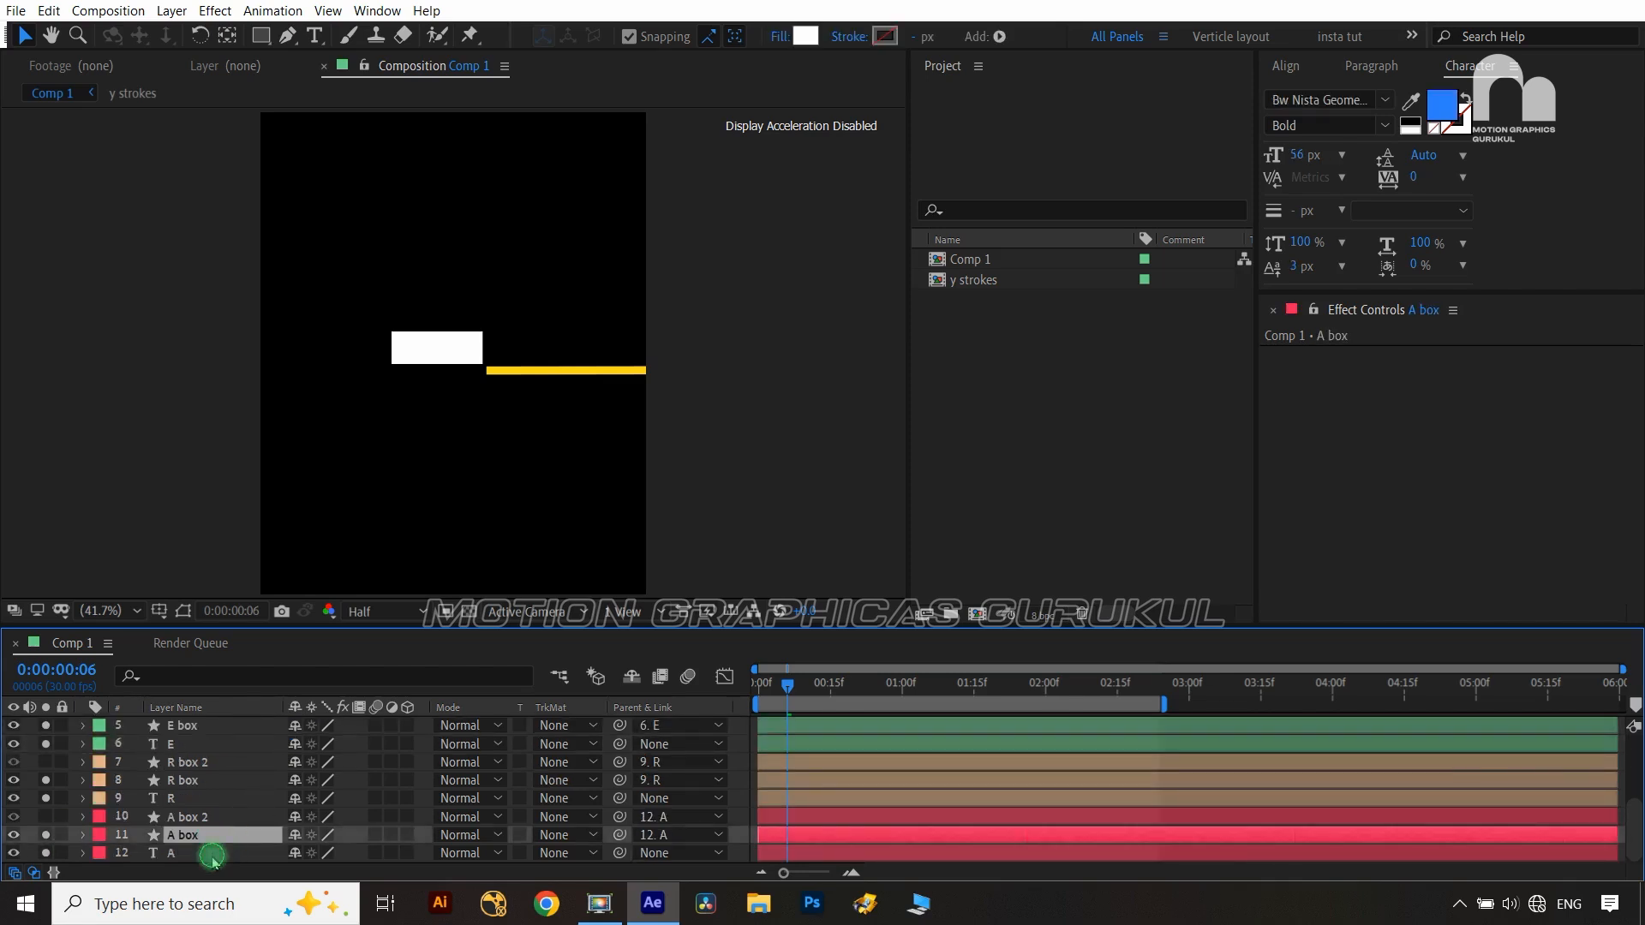
click(213, 855)
ctrl+click(195, 798)
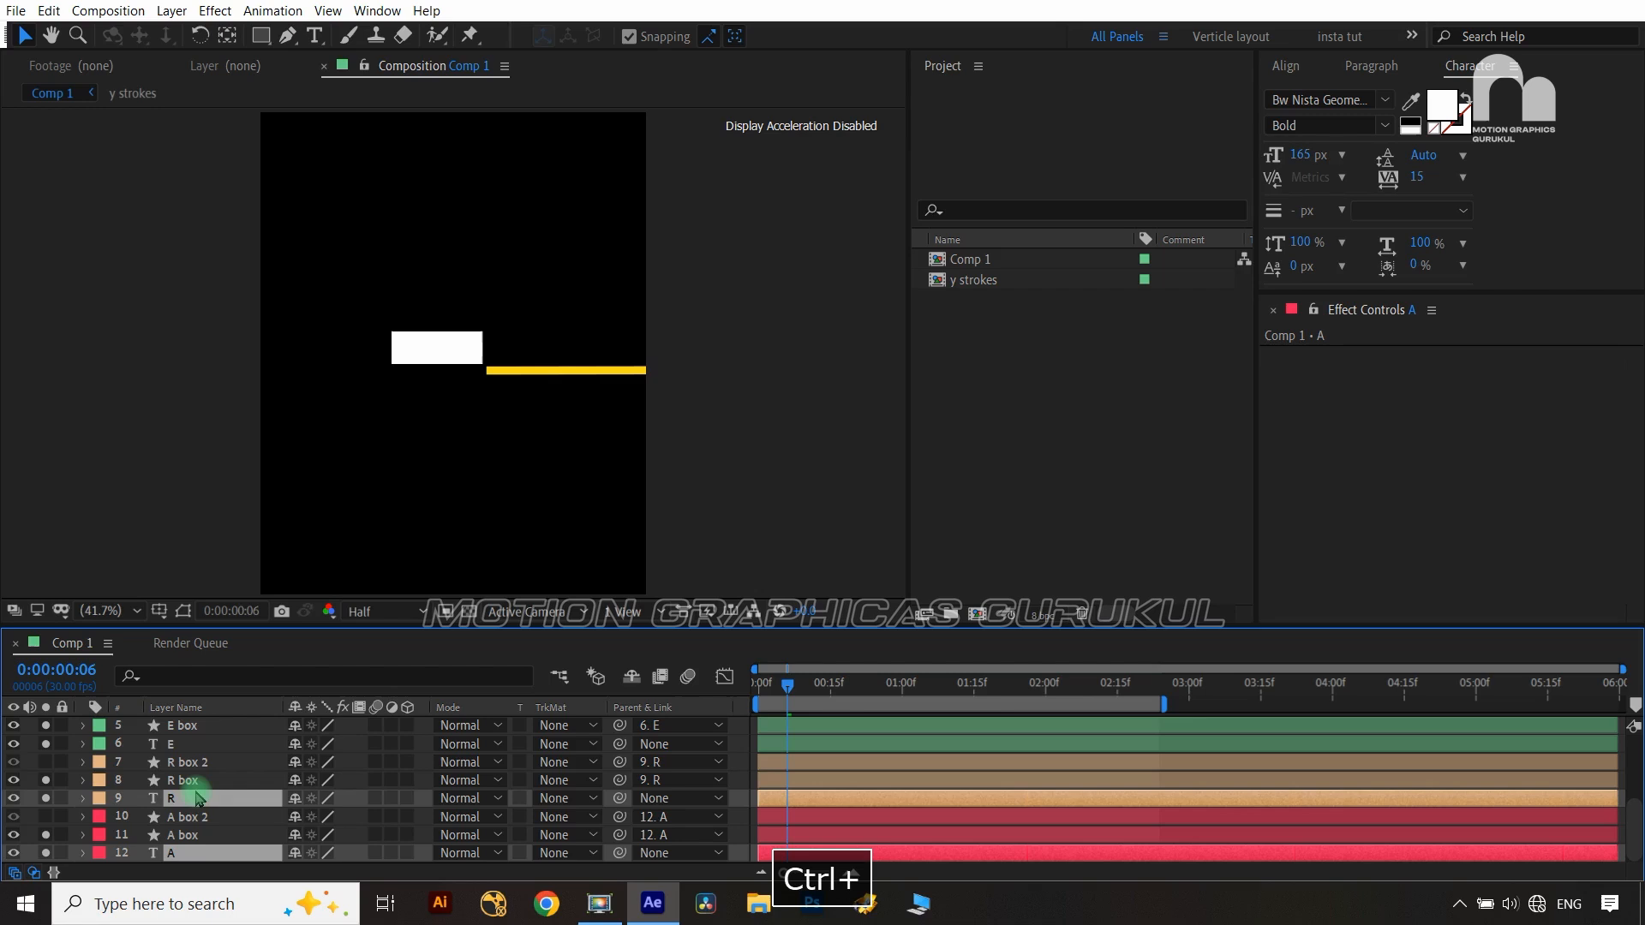
ctrl+click(197, 745)
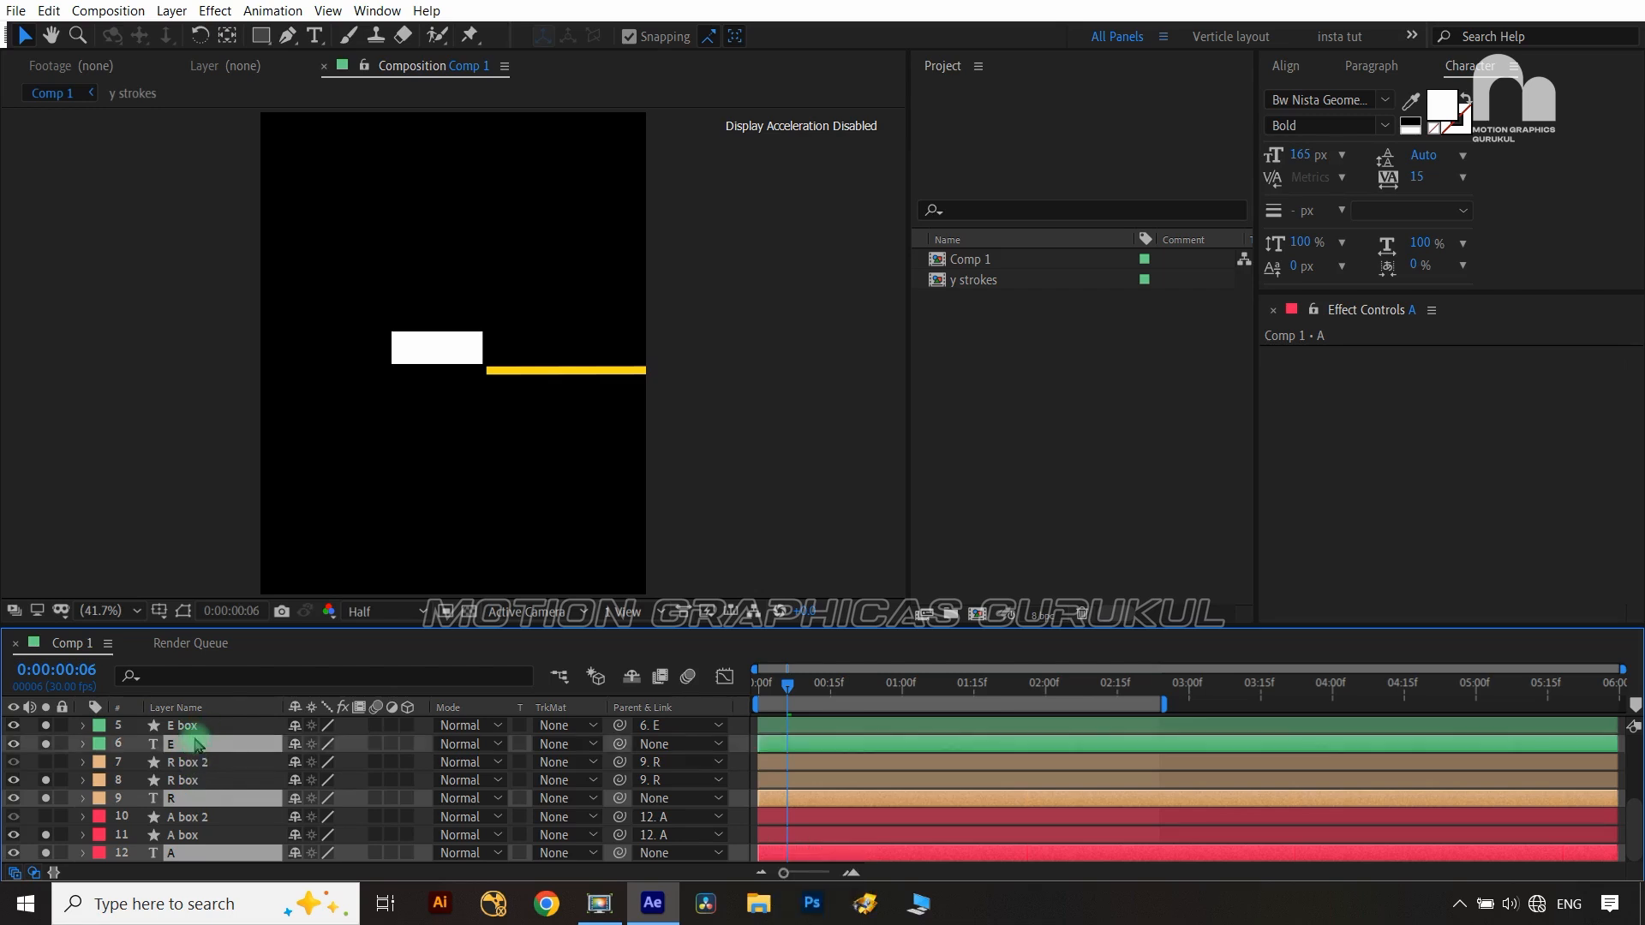
key(p)
click(183, 781)
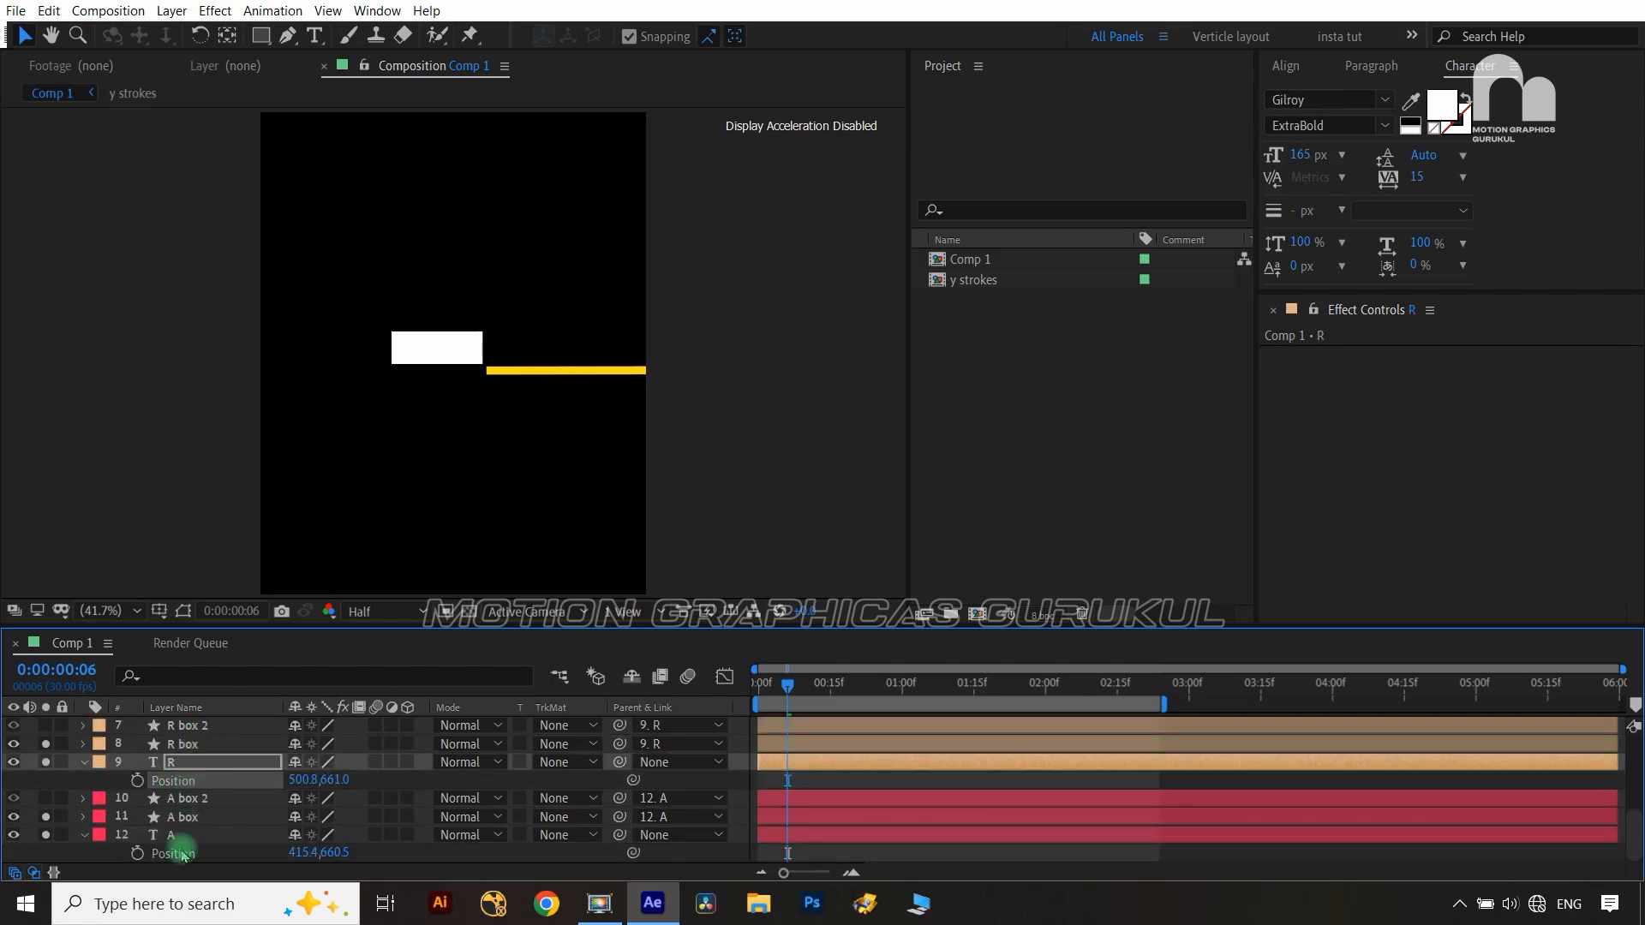
ctrl+click(182, 855)
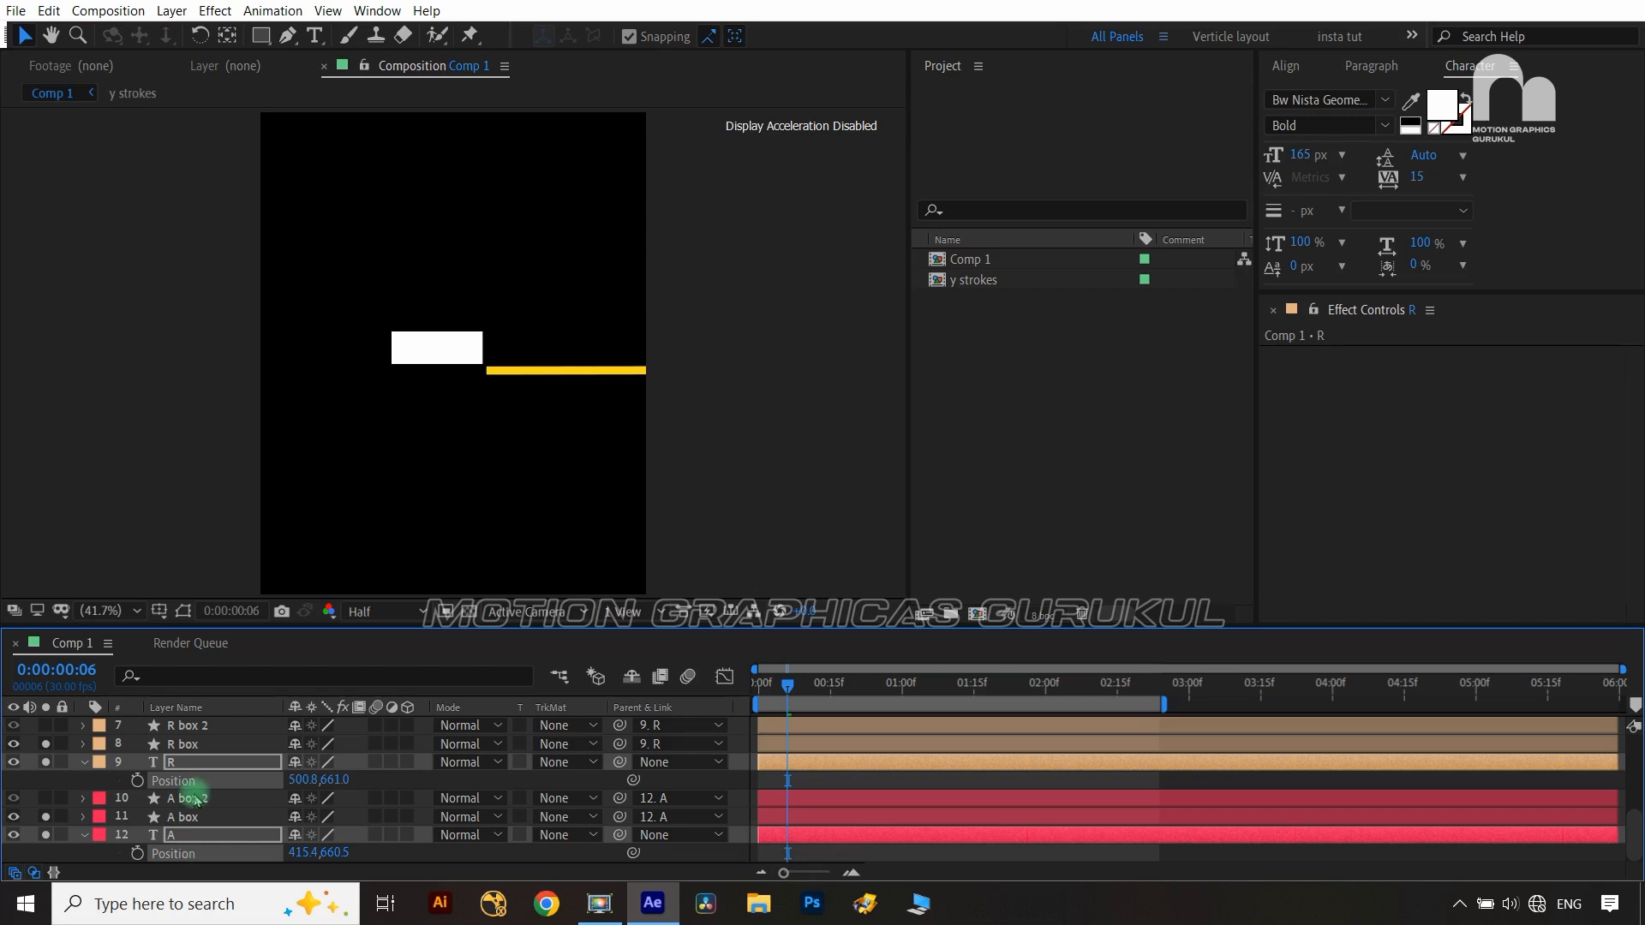
scroll(182, 820, up, 5)
scroll(196, 802, down, 3)
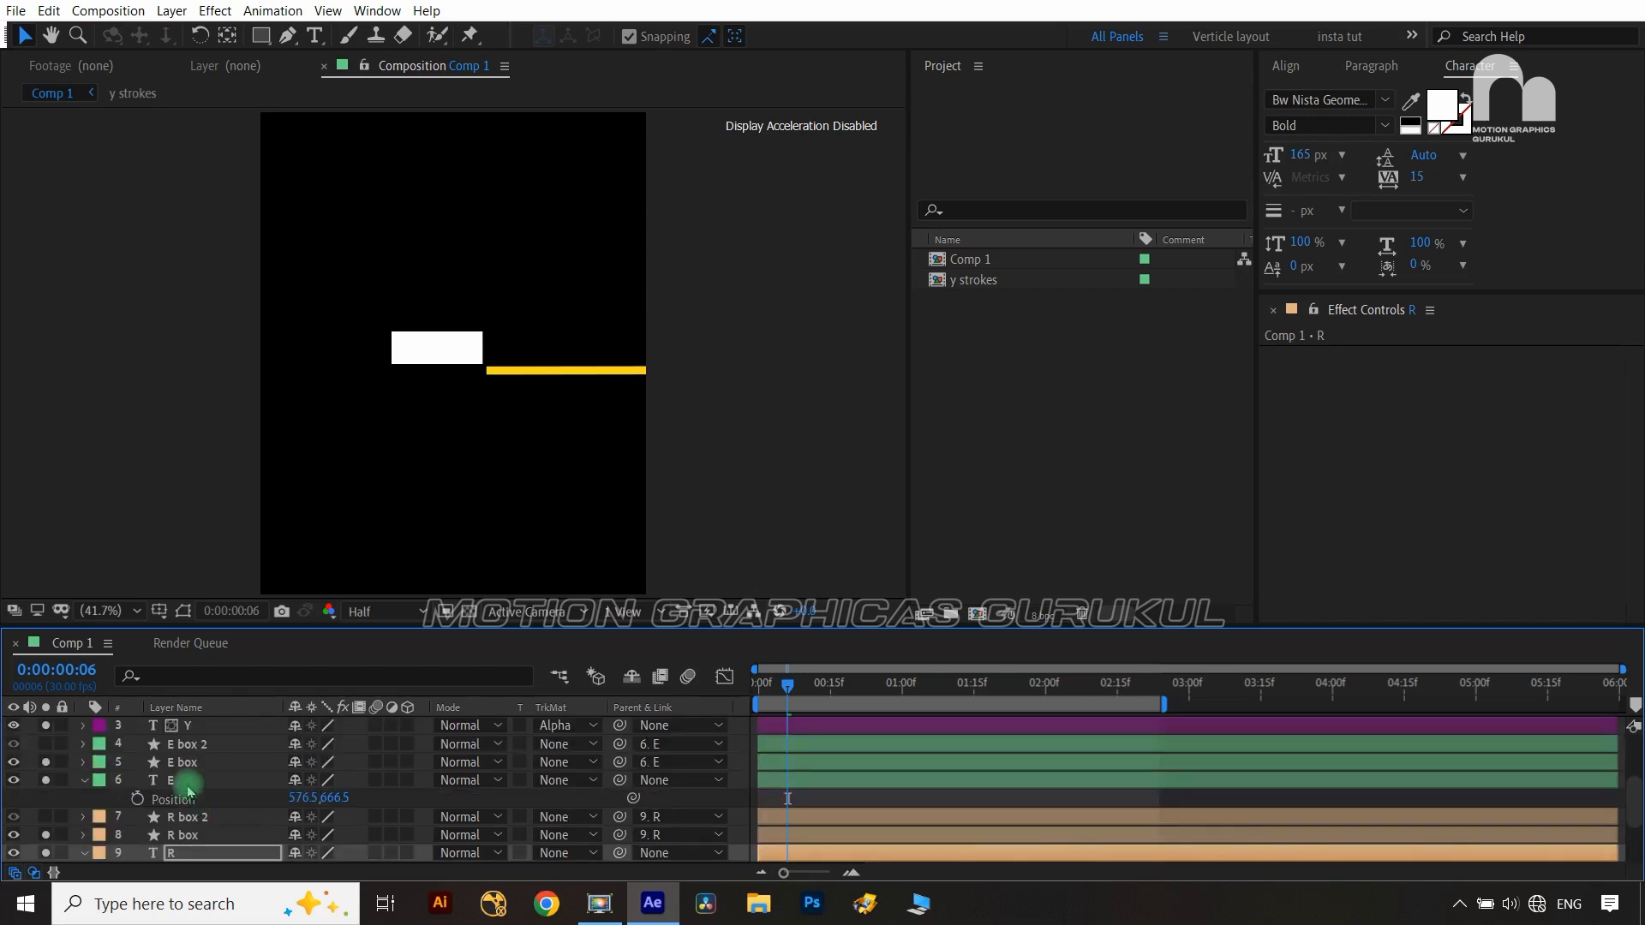
ctrl+click(187, 790)
right_click(188, 796)
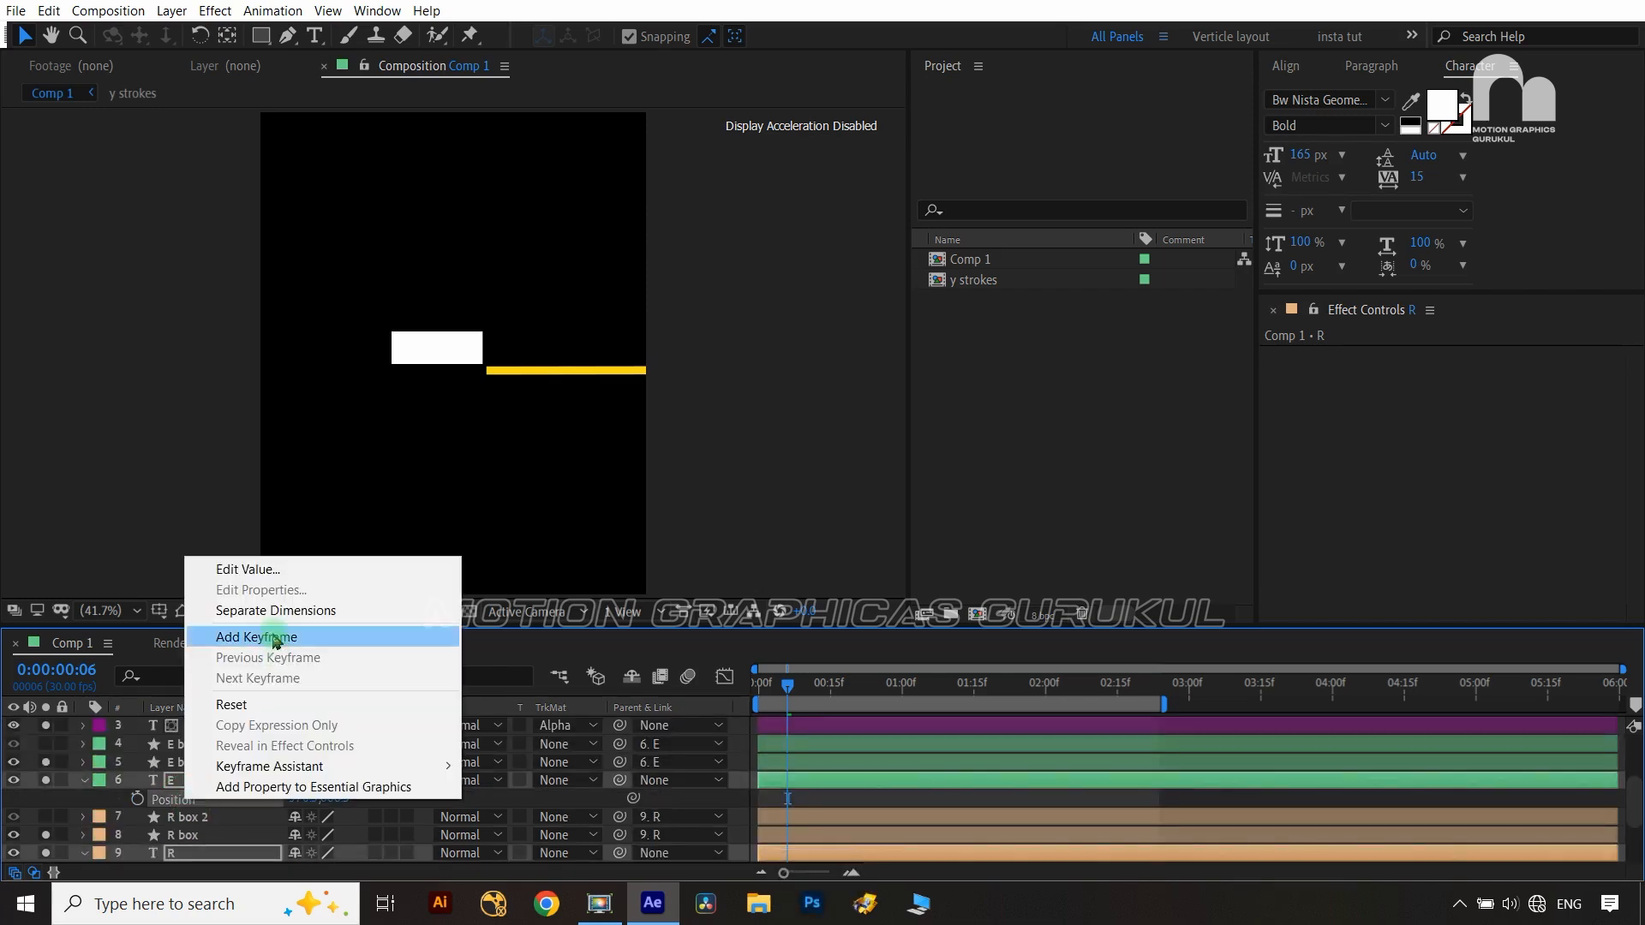
click(276, 611)
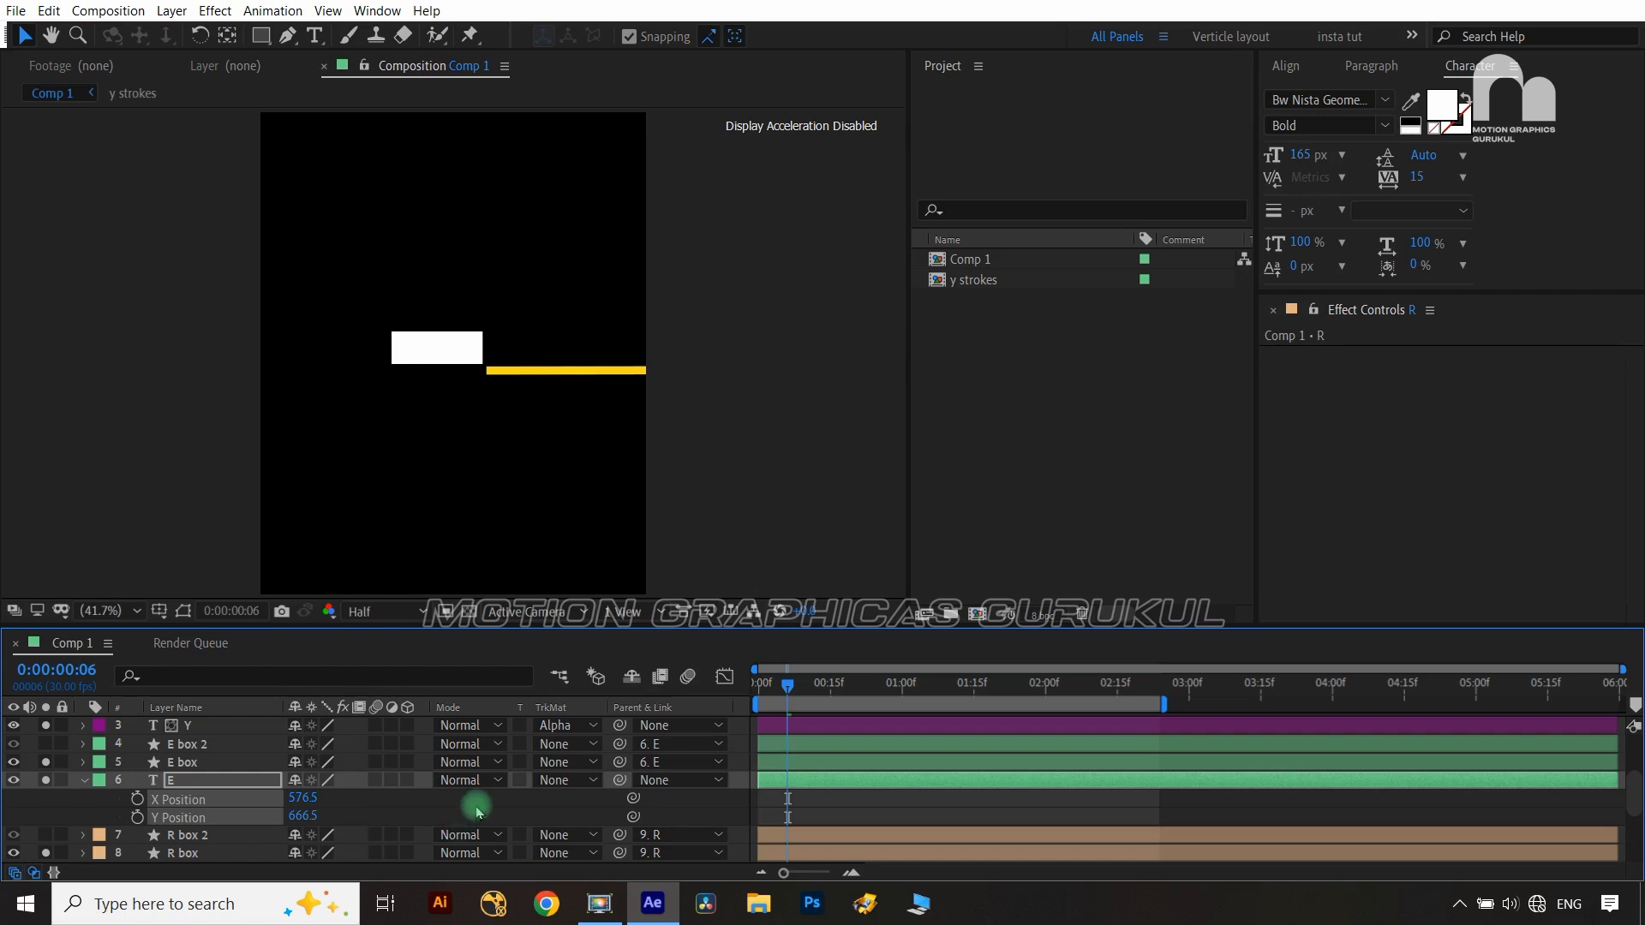
Start Y Position keyframing on the E, R and A text layers at 0:00:00:06, leaving X Position without keyframes
click(228, 780)
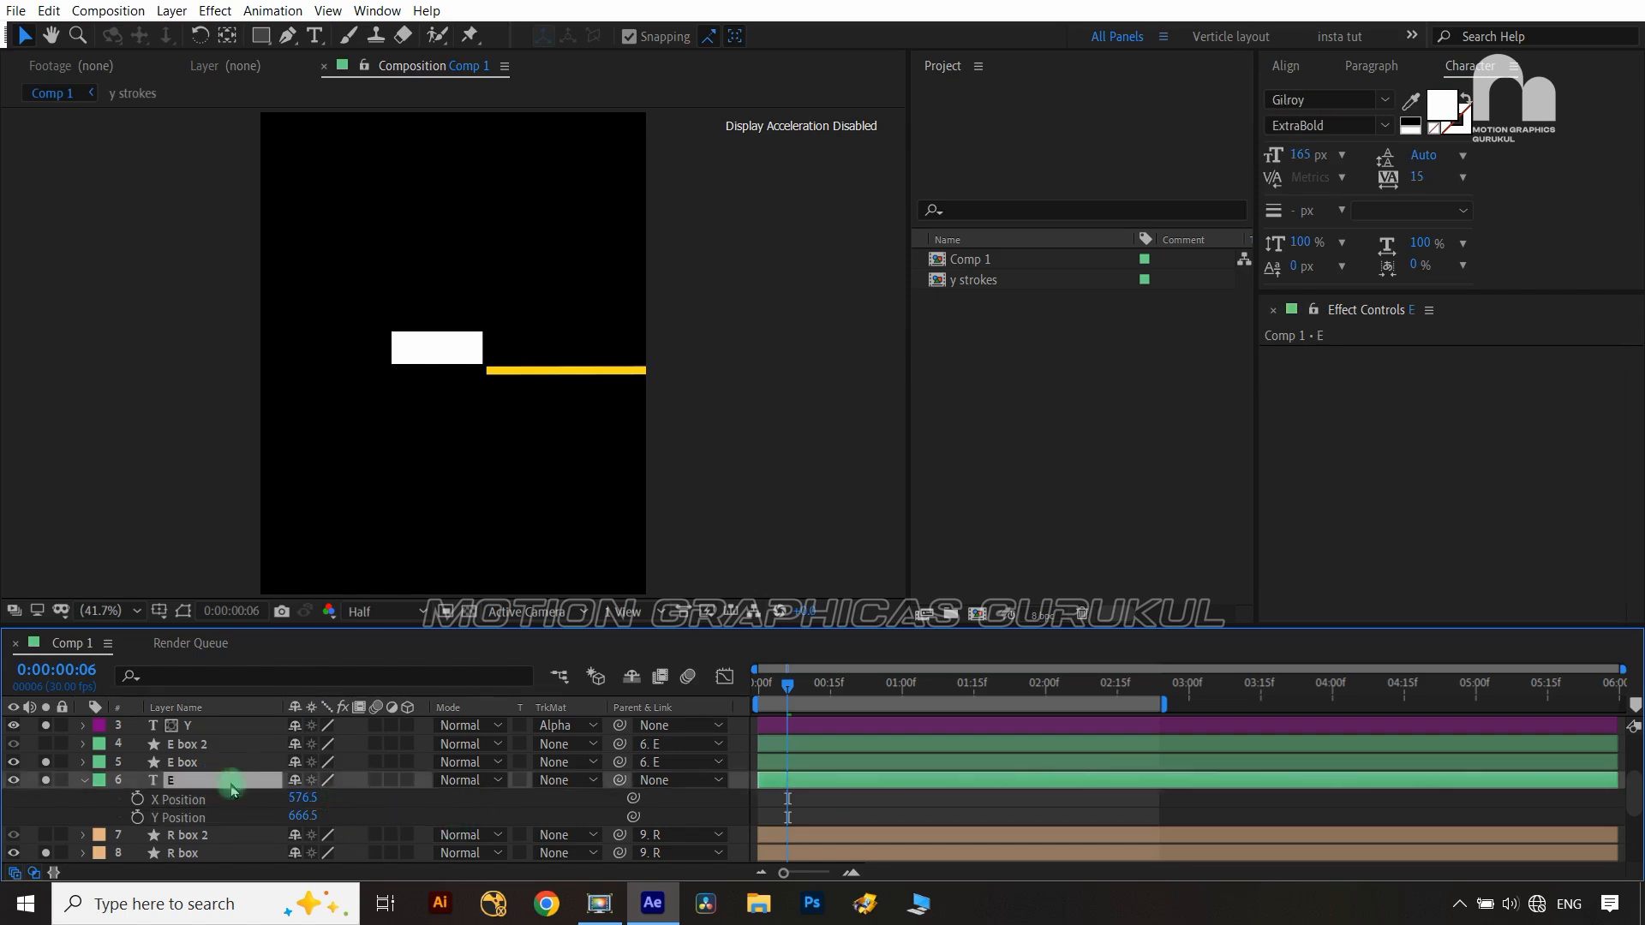
scroll(233, 788, down, 4)
click(206, 726)
ctrl+click(206, 817)
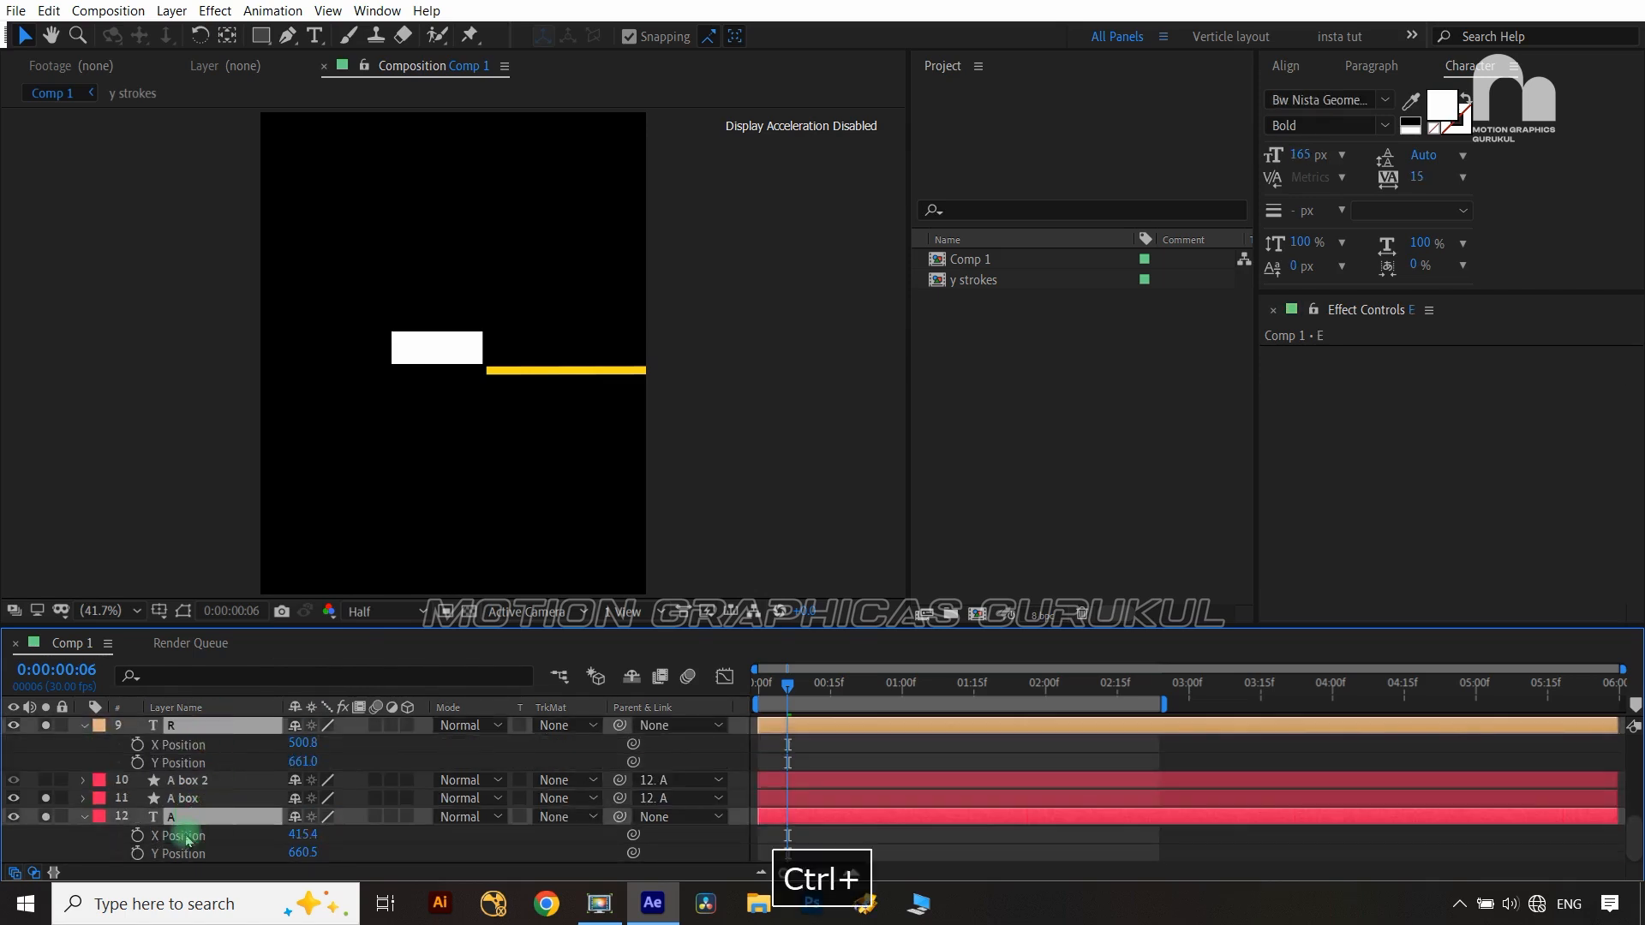
click(138, 836)
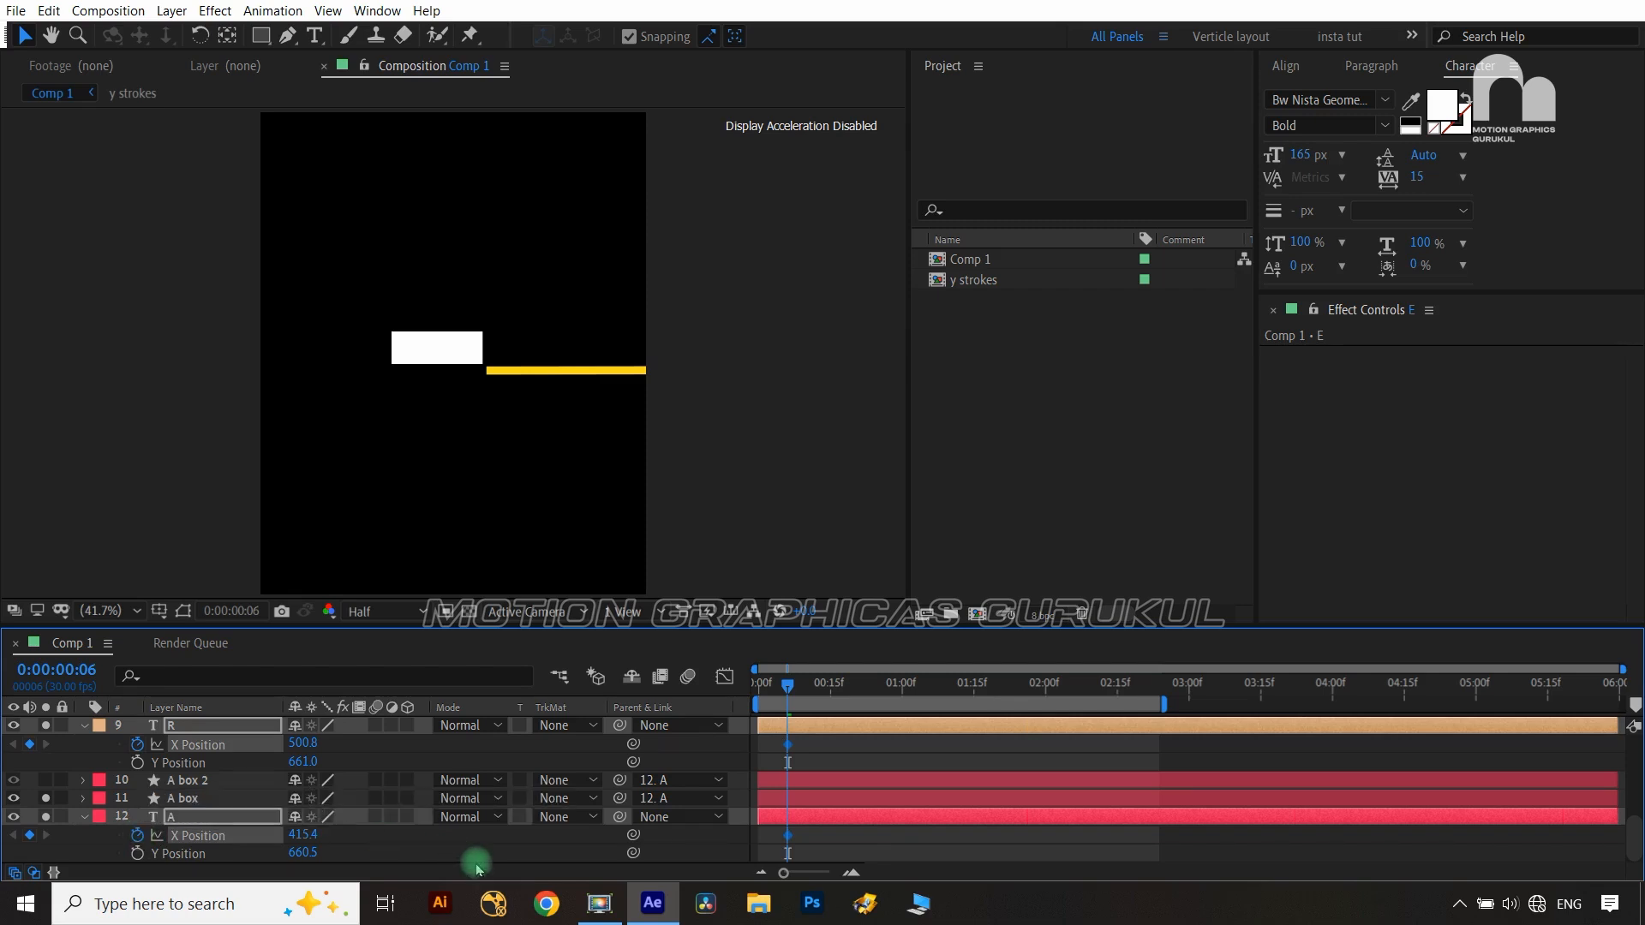
key(ctrl+z)
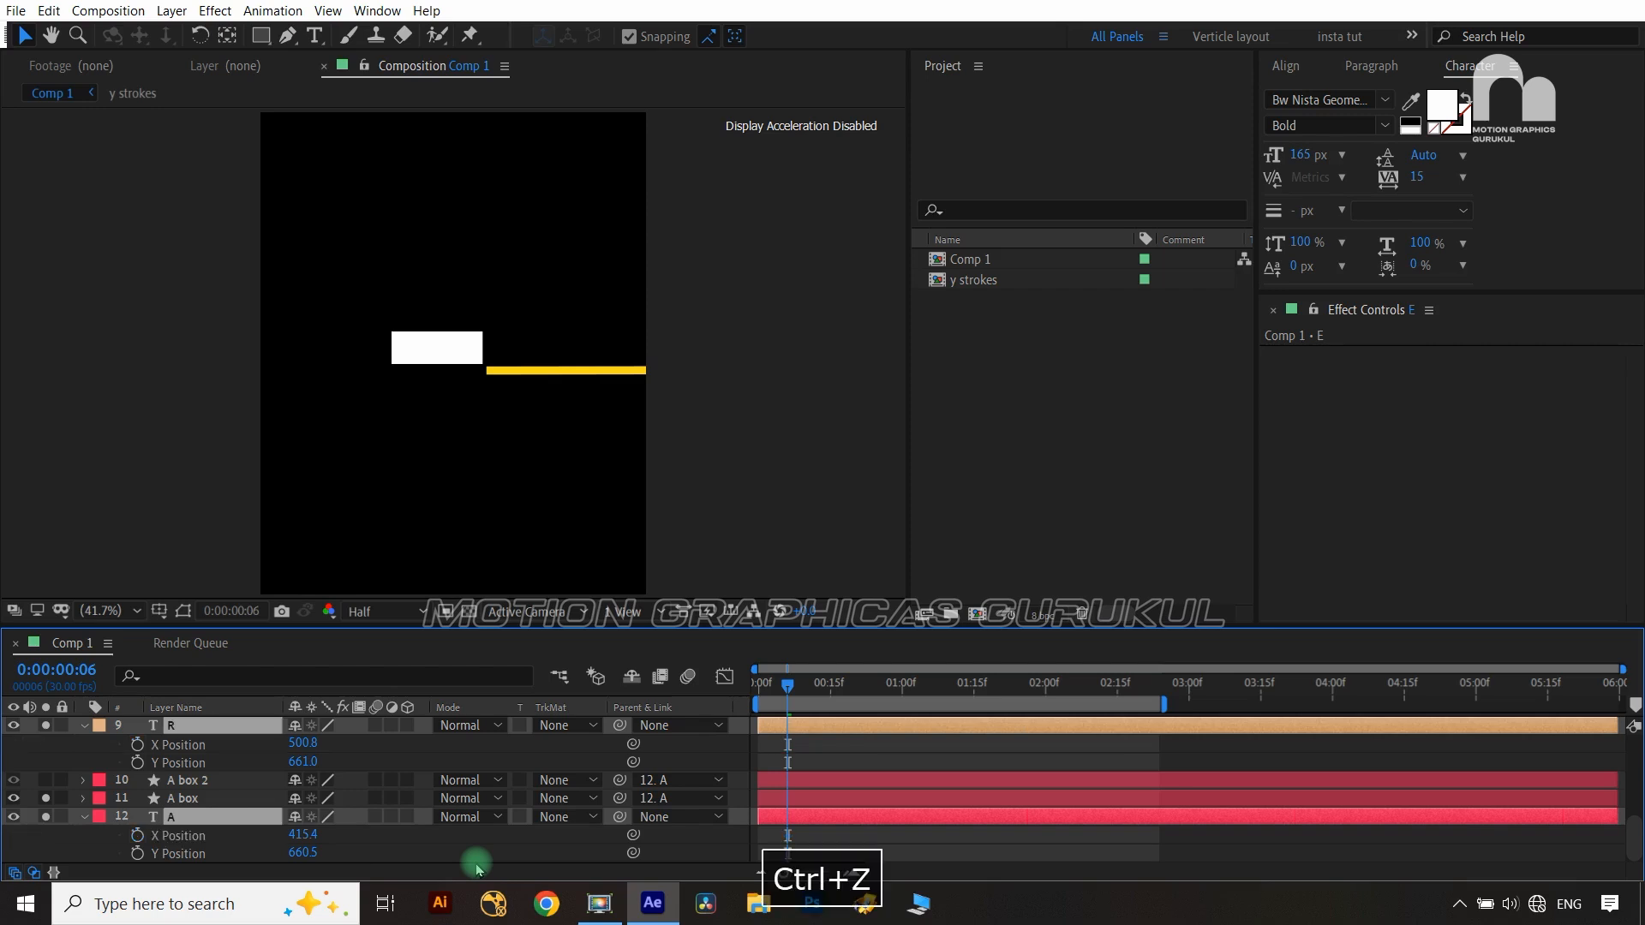
click(137, 854)
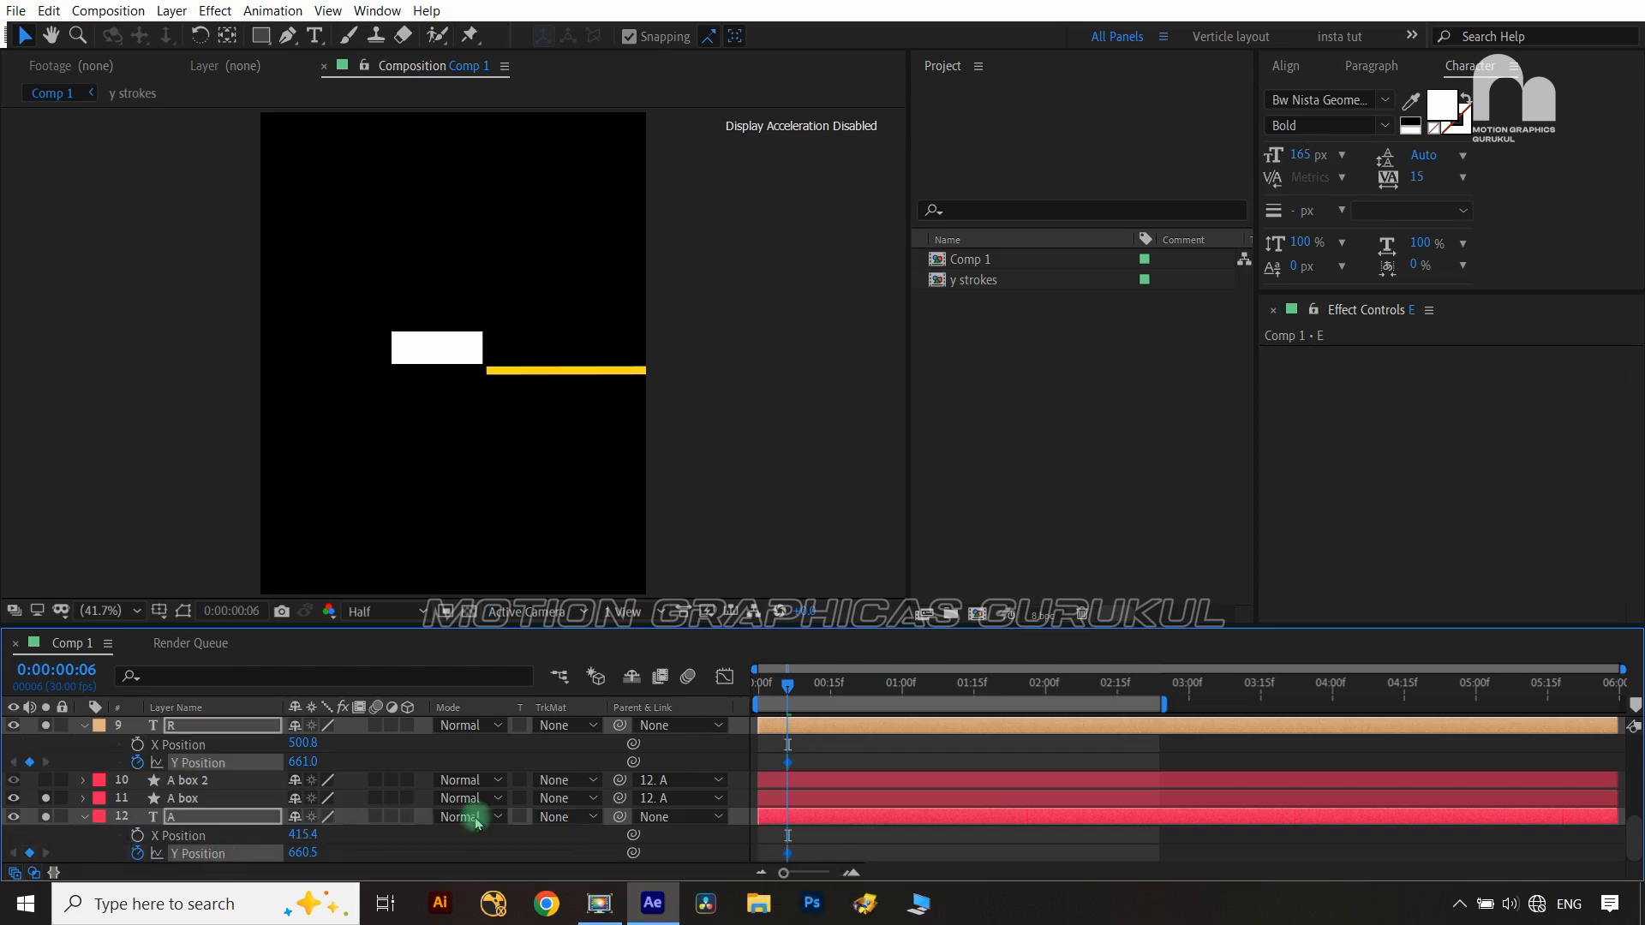
Add matching Y Position keyframes for the A, R and E text layers 20 frames further on, at 0:00:00:26
drag(789, 691, 787, 690)
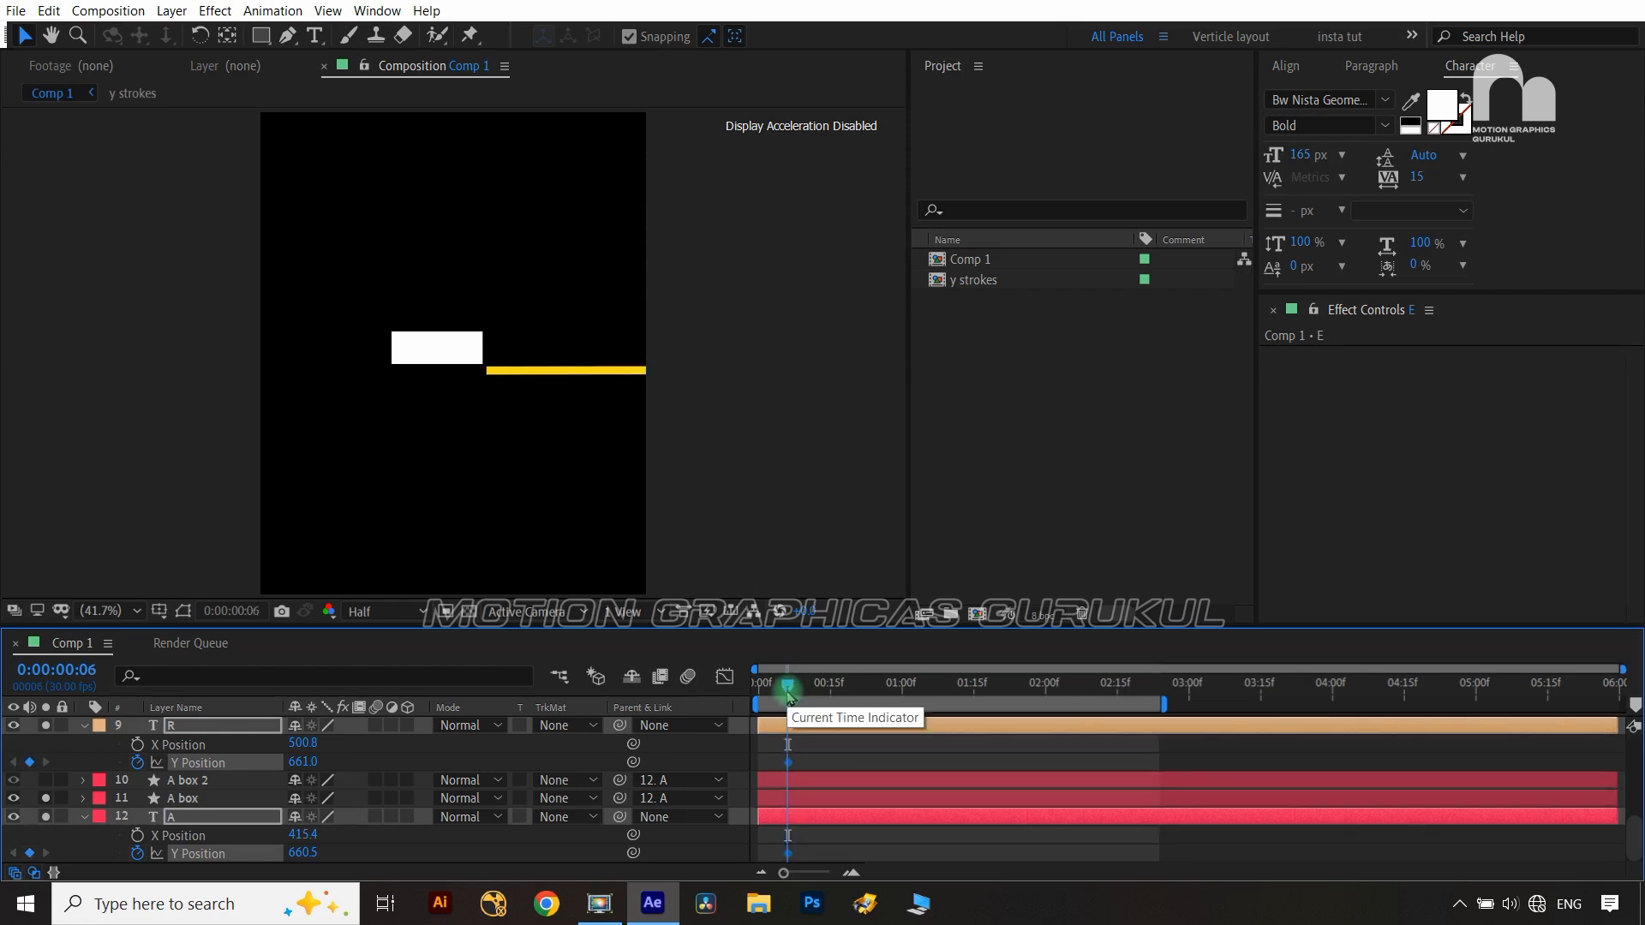
key(shift+Page_Down)
key(shift+Page_Down)
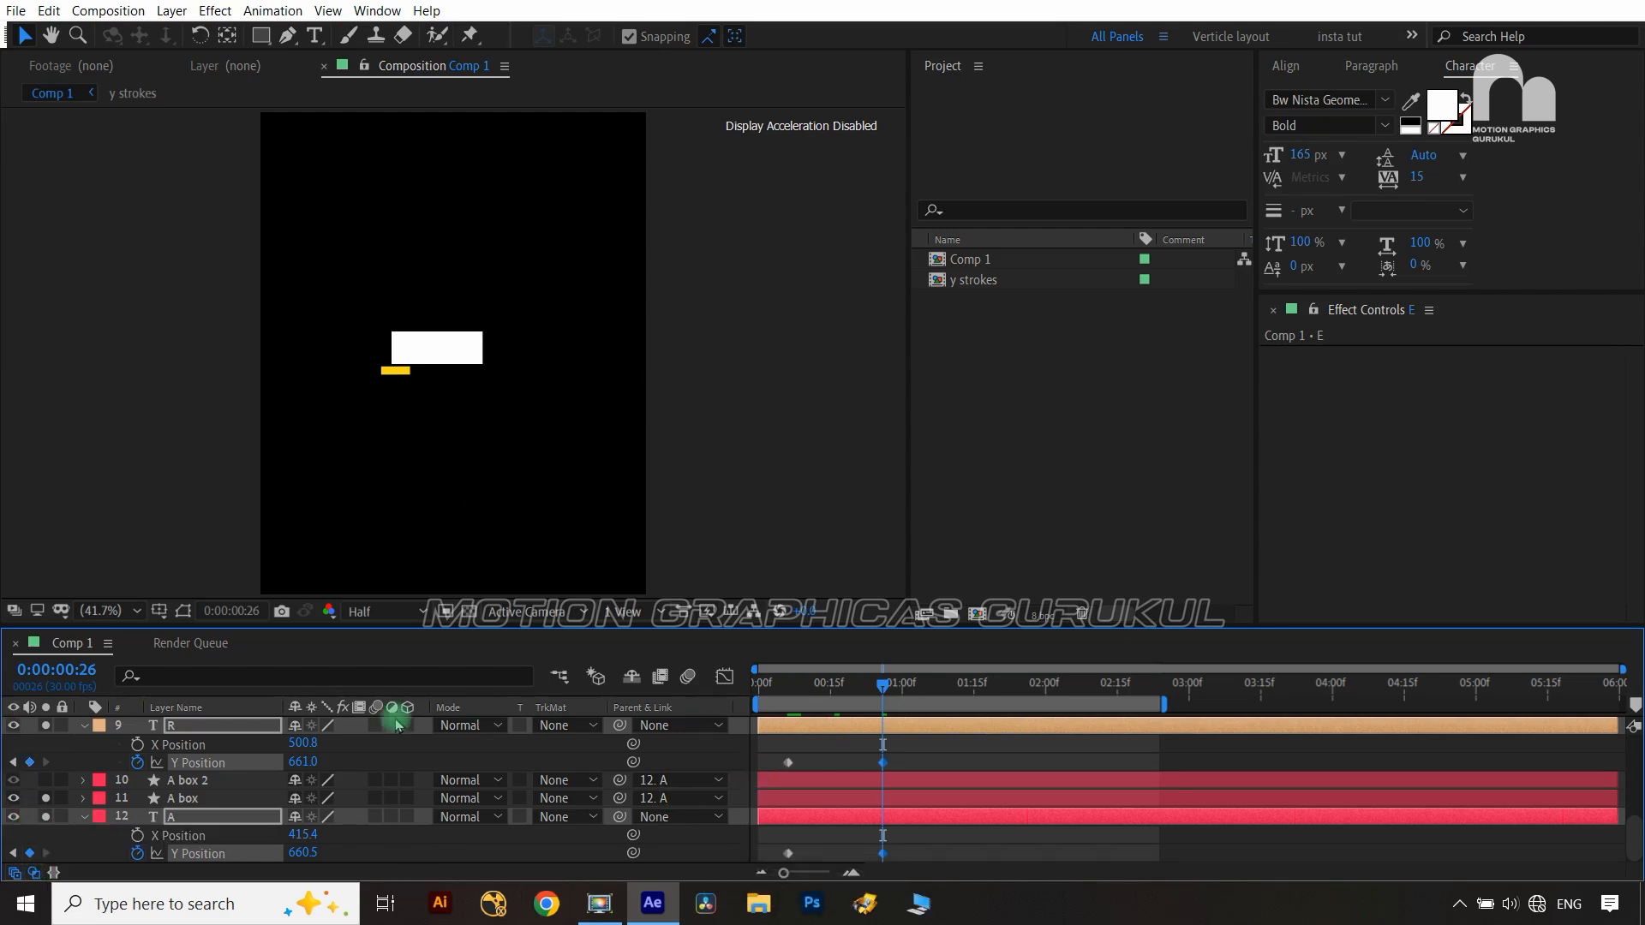
At the 0:00:00:06 keyframes, raise the letters to Y Position 502.5 for A, 503.0 for R and 508.5 for E
click(13, 761)
drag(304, 761, 155, 777)
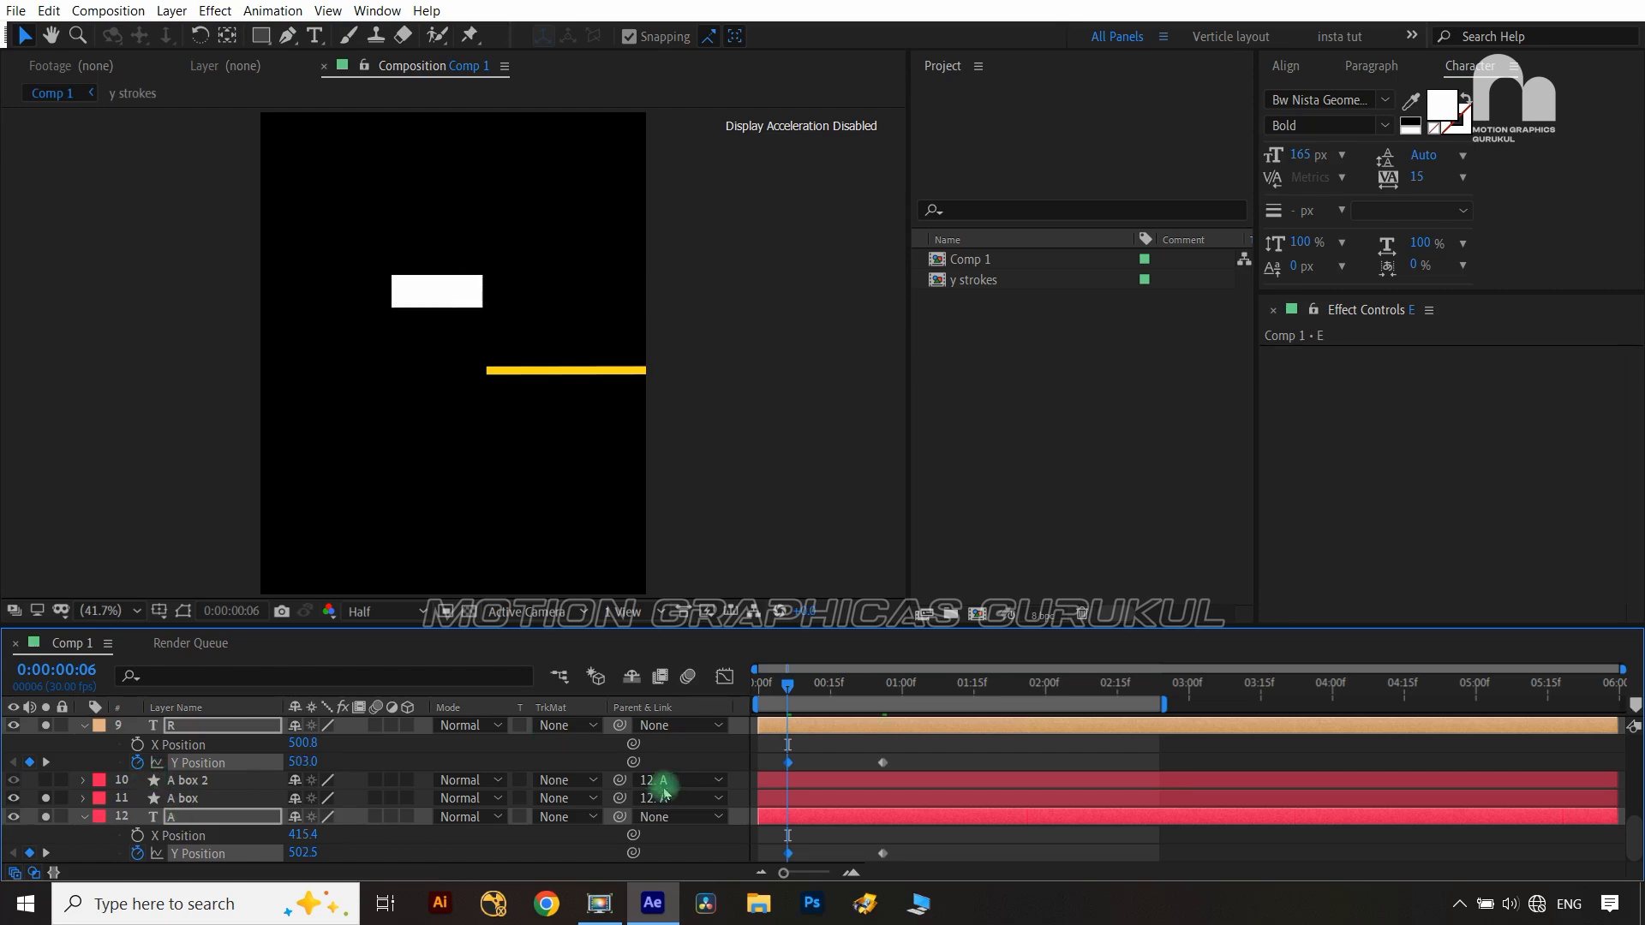
scroll(881, 796, up, 5)
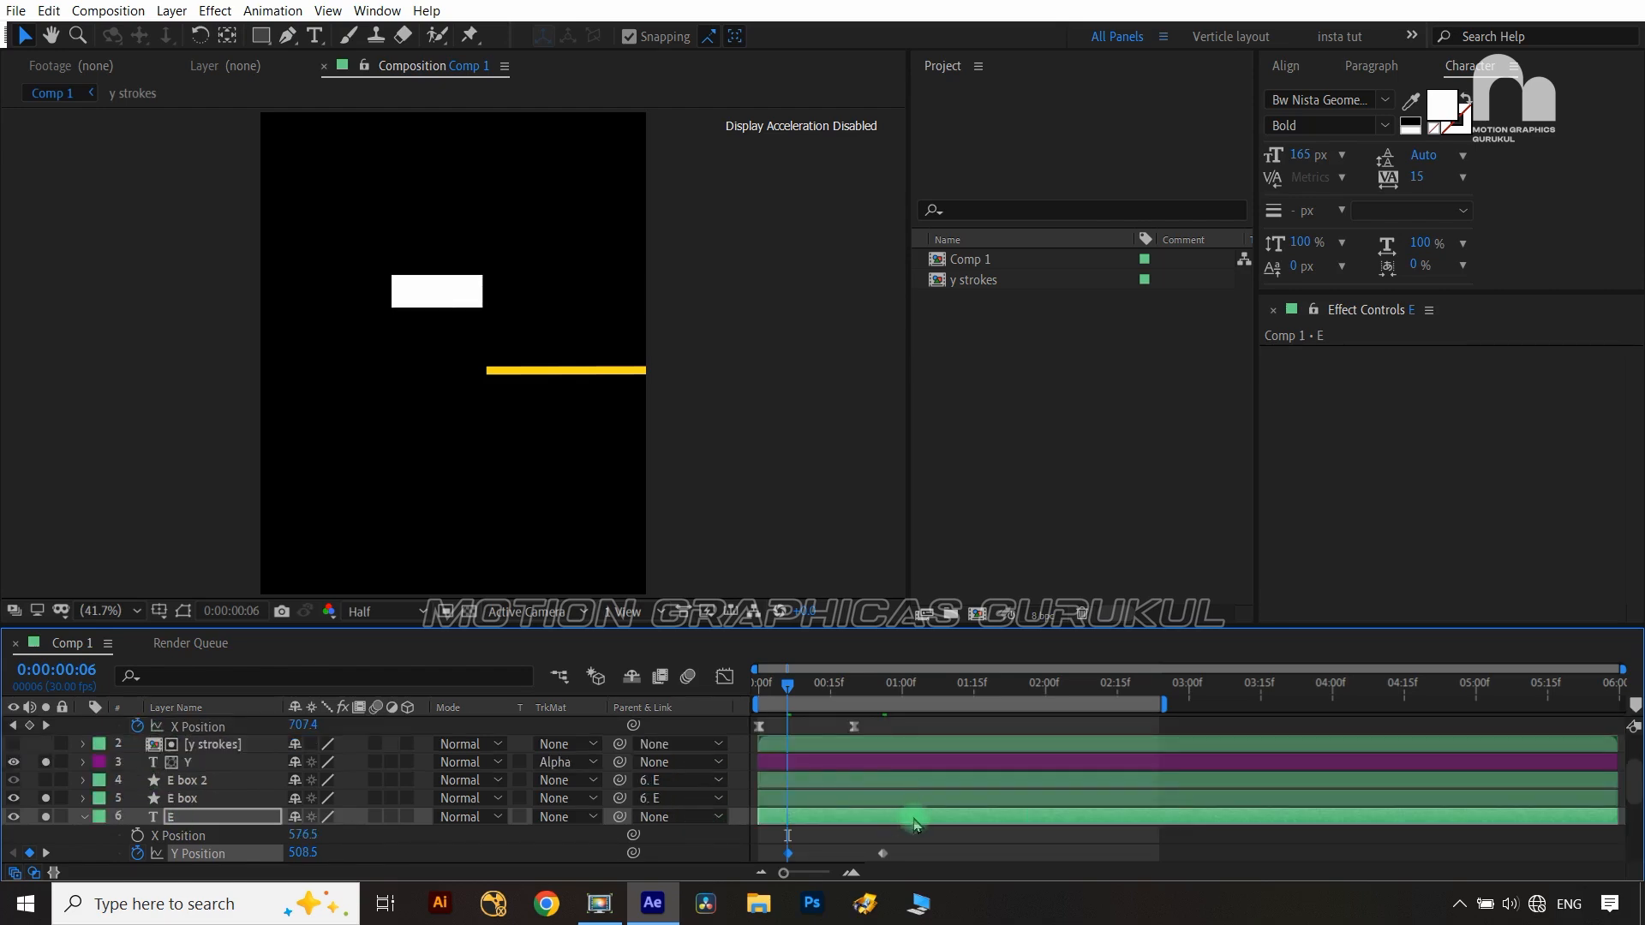
Apply Easy Ease to the A, R and E Y Position keyframes and shape their speed graph for a fast start and long slow-down
scroll(801, 848, down, 5)
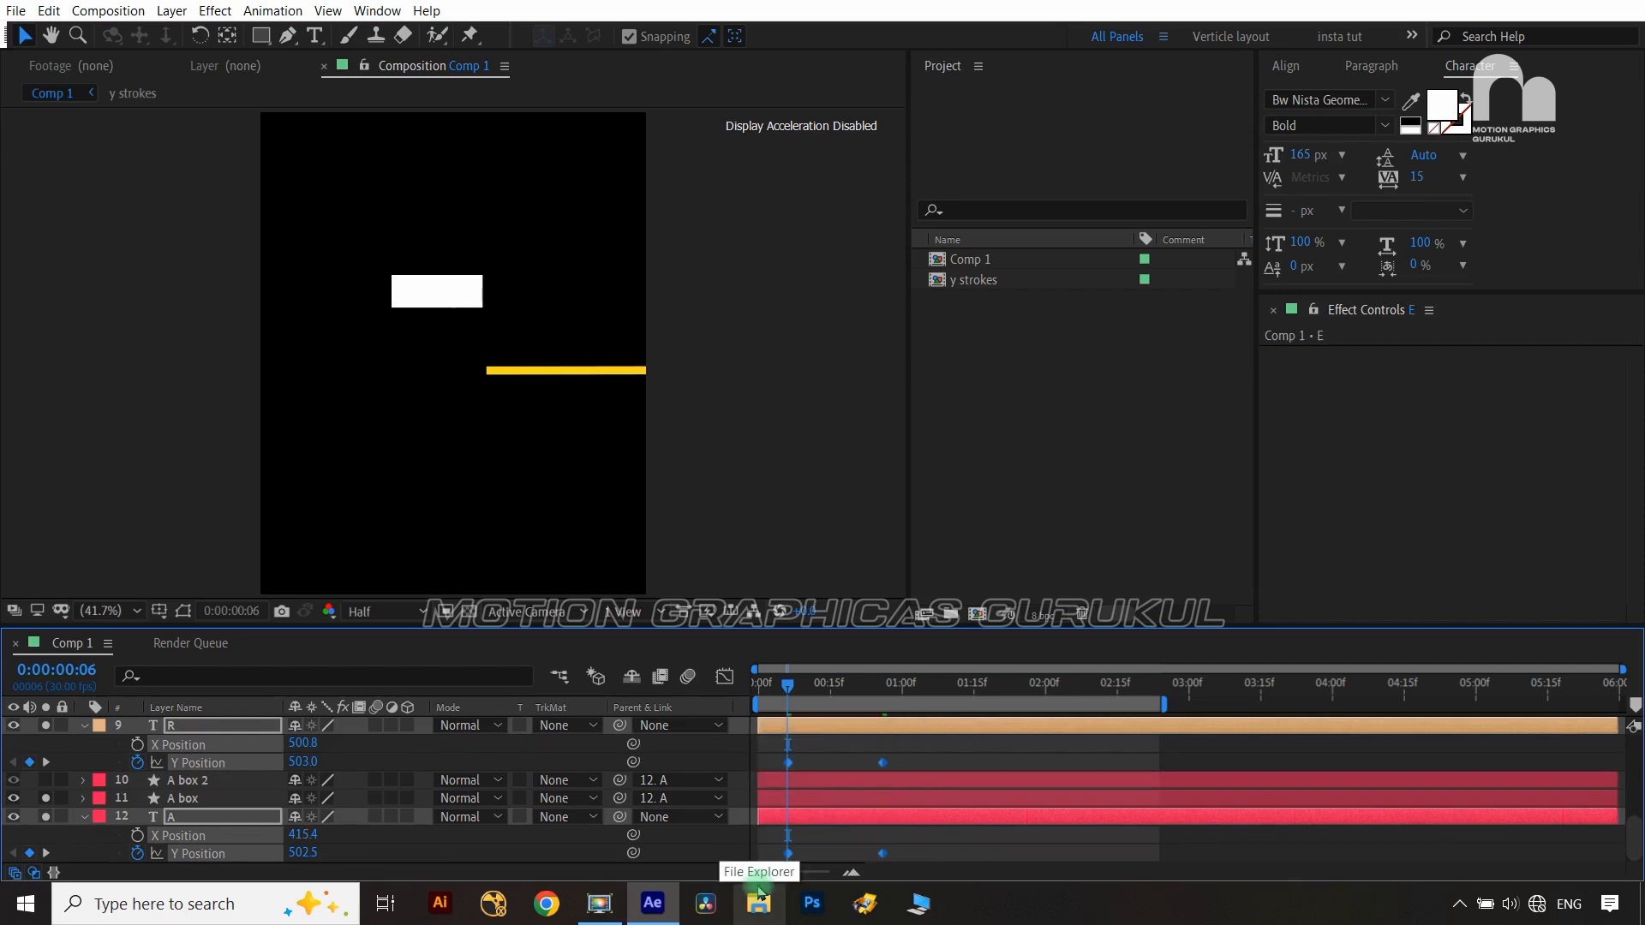
key(F9)
click(725, 676)
mouse_move(943, 784)
mouse_down()
mouse_move(853, 842)
mouse_move(859, 829)
mouse_move(836, 831)
mouse_move(809, 851)
mouse_move(795, 833)
mouse_up()
click(725, 676)
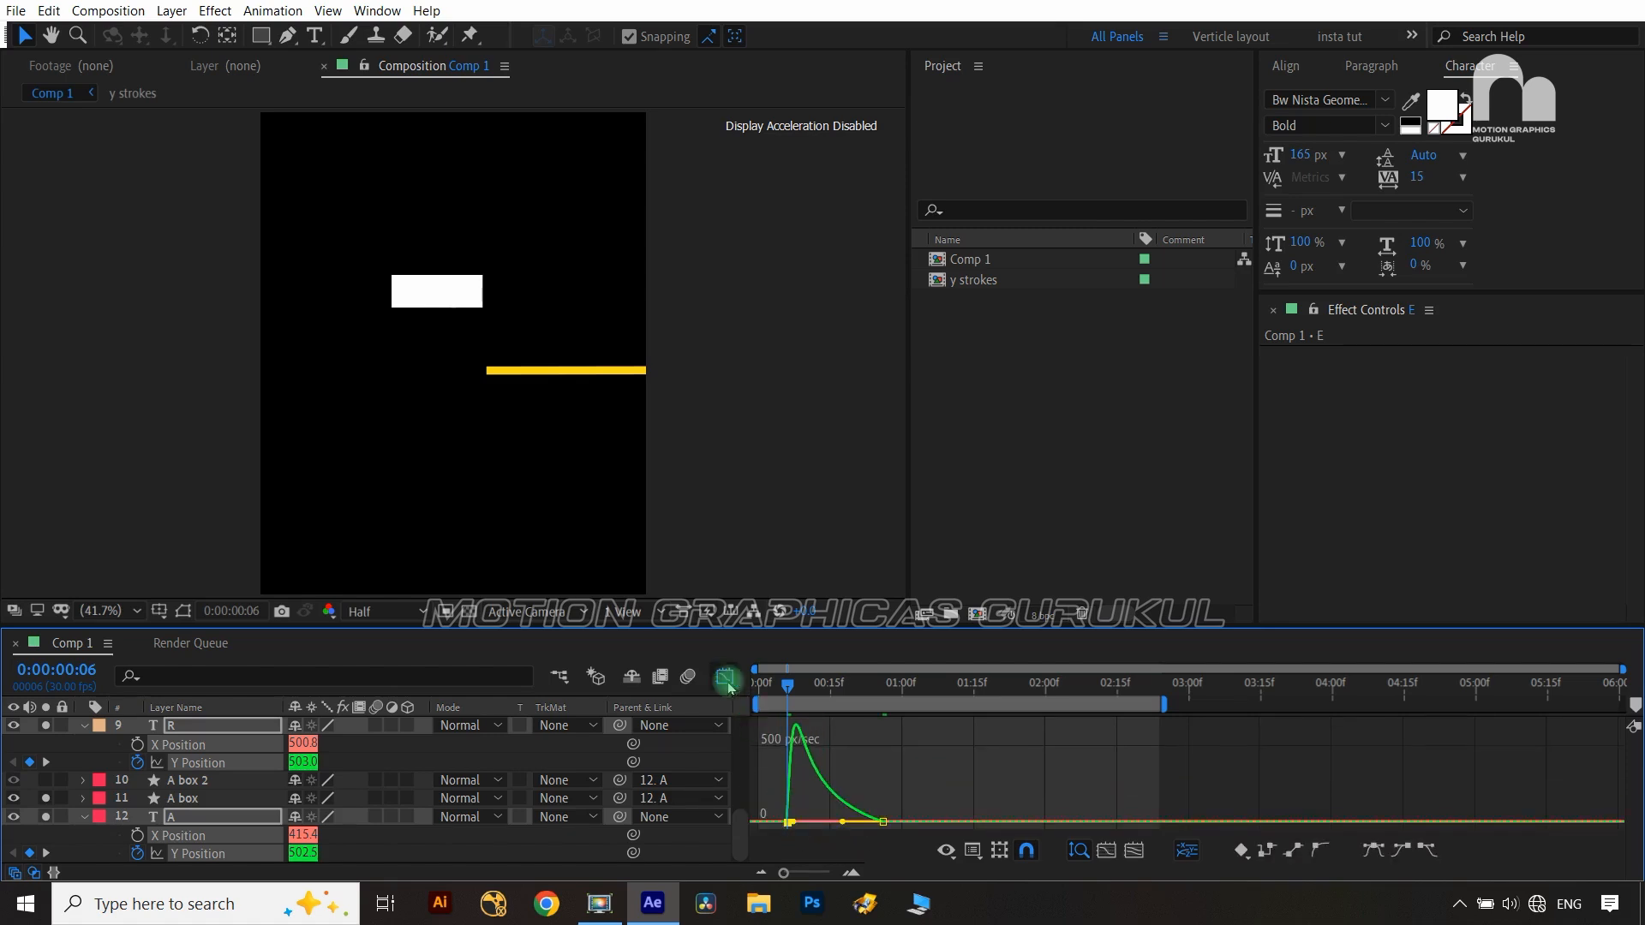
click(713, 746)
Preview the drop animation of the letter boxes from the start of the composition
key(Home)
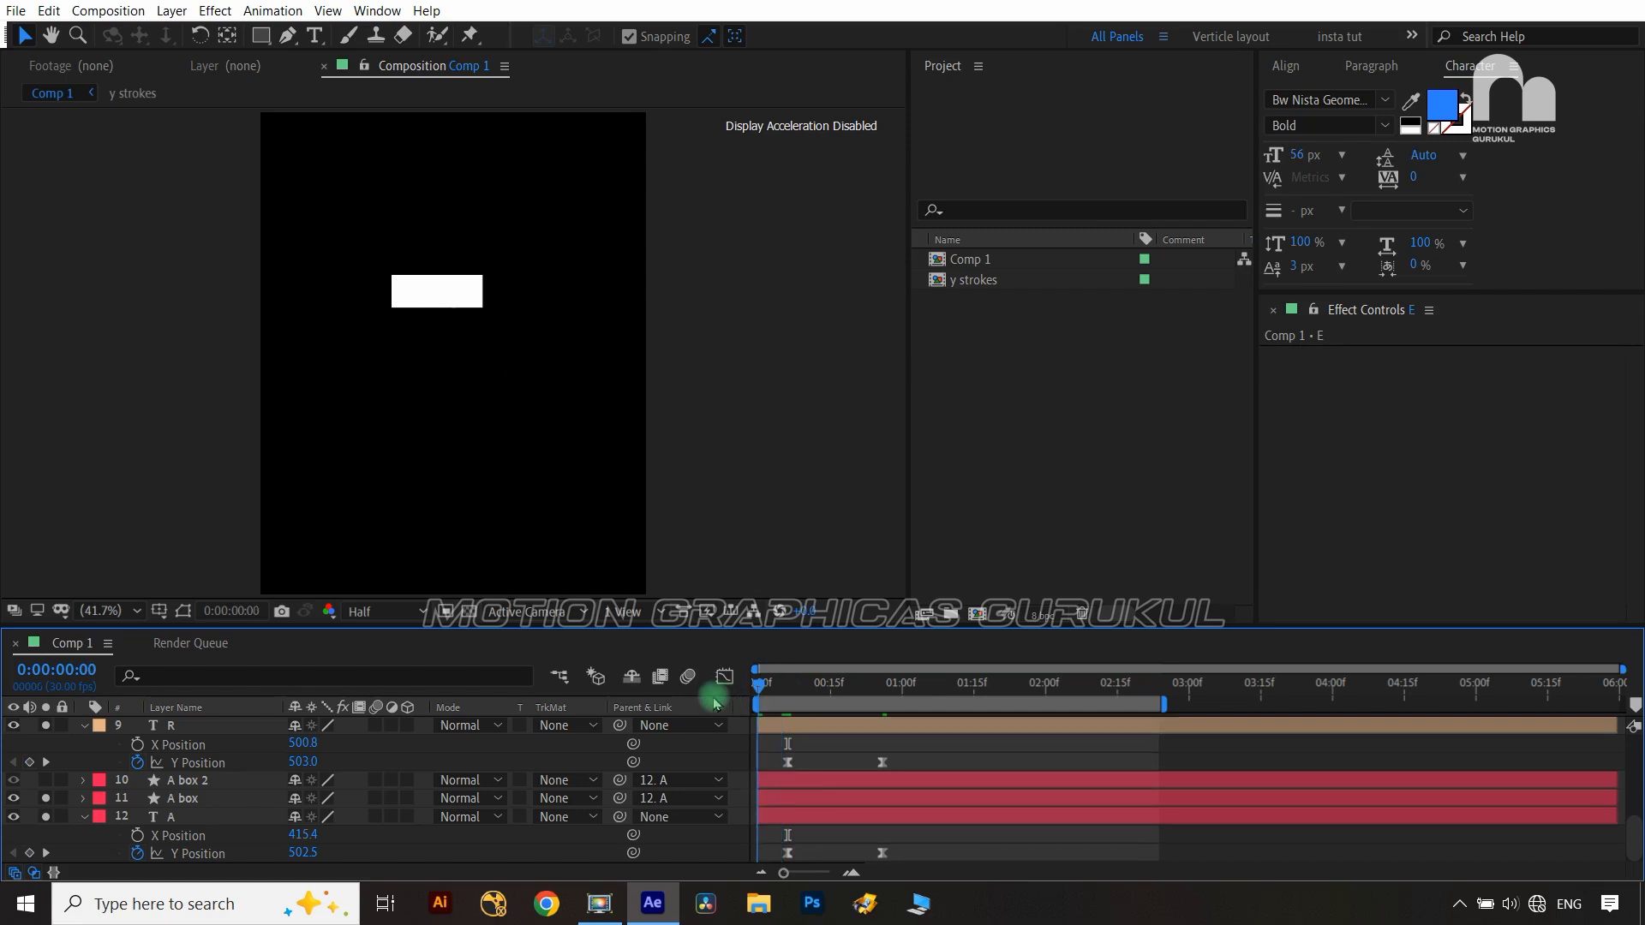
key(space)
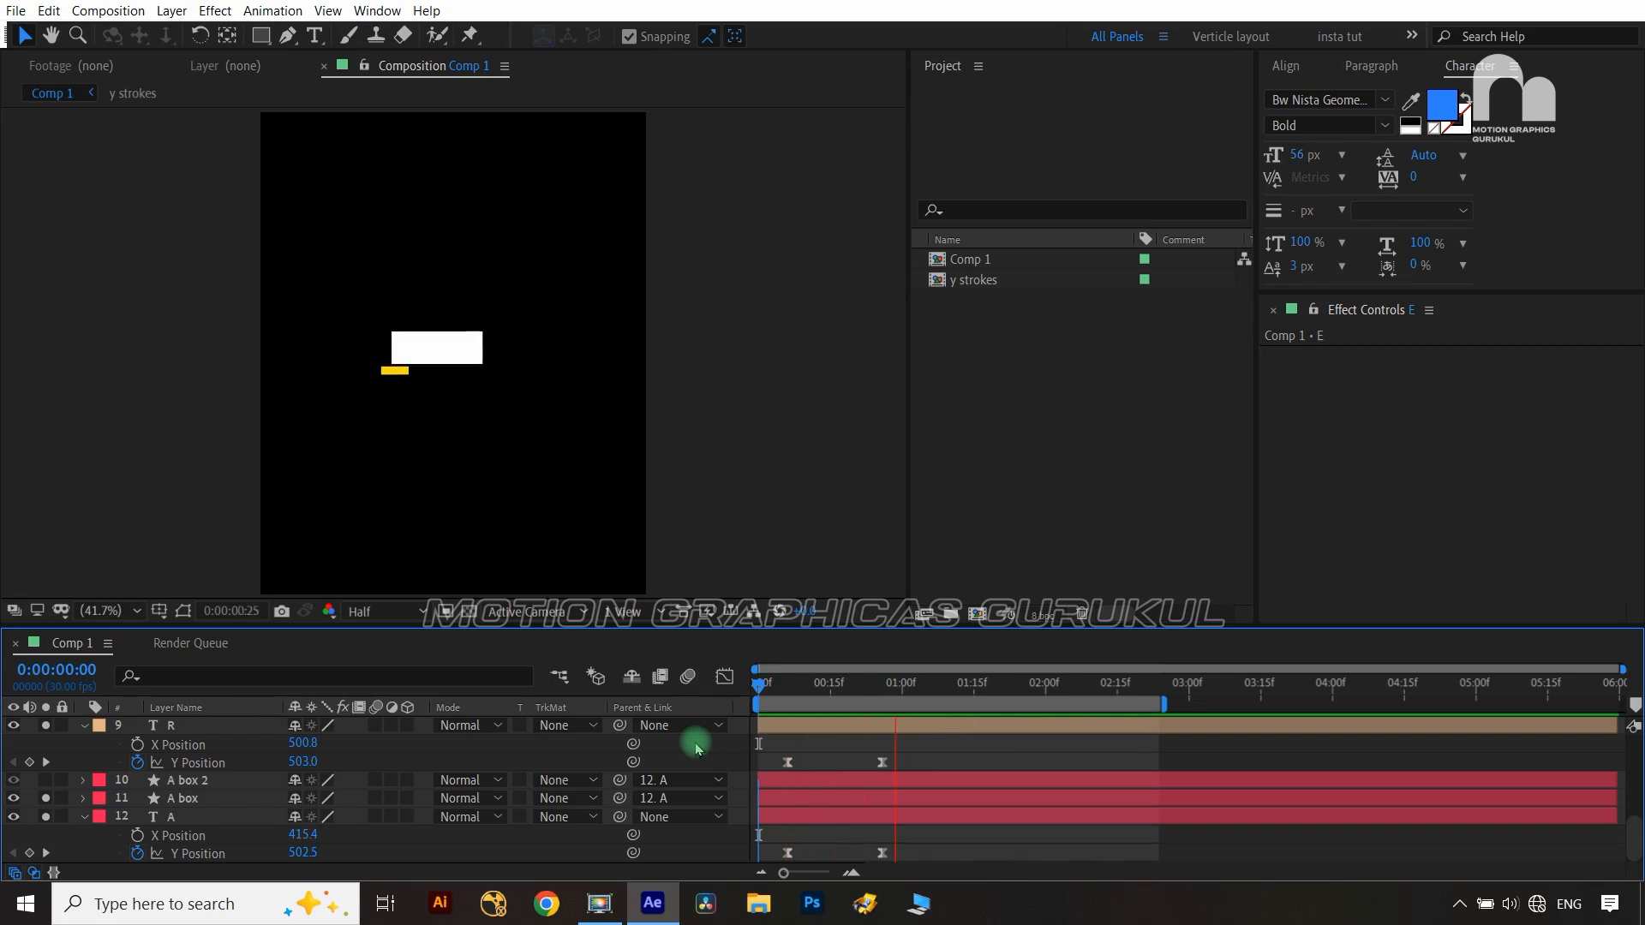
key(space)
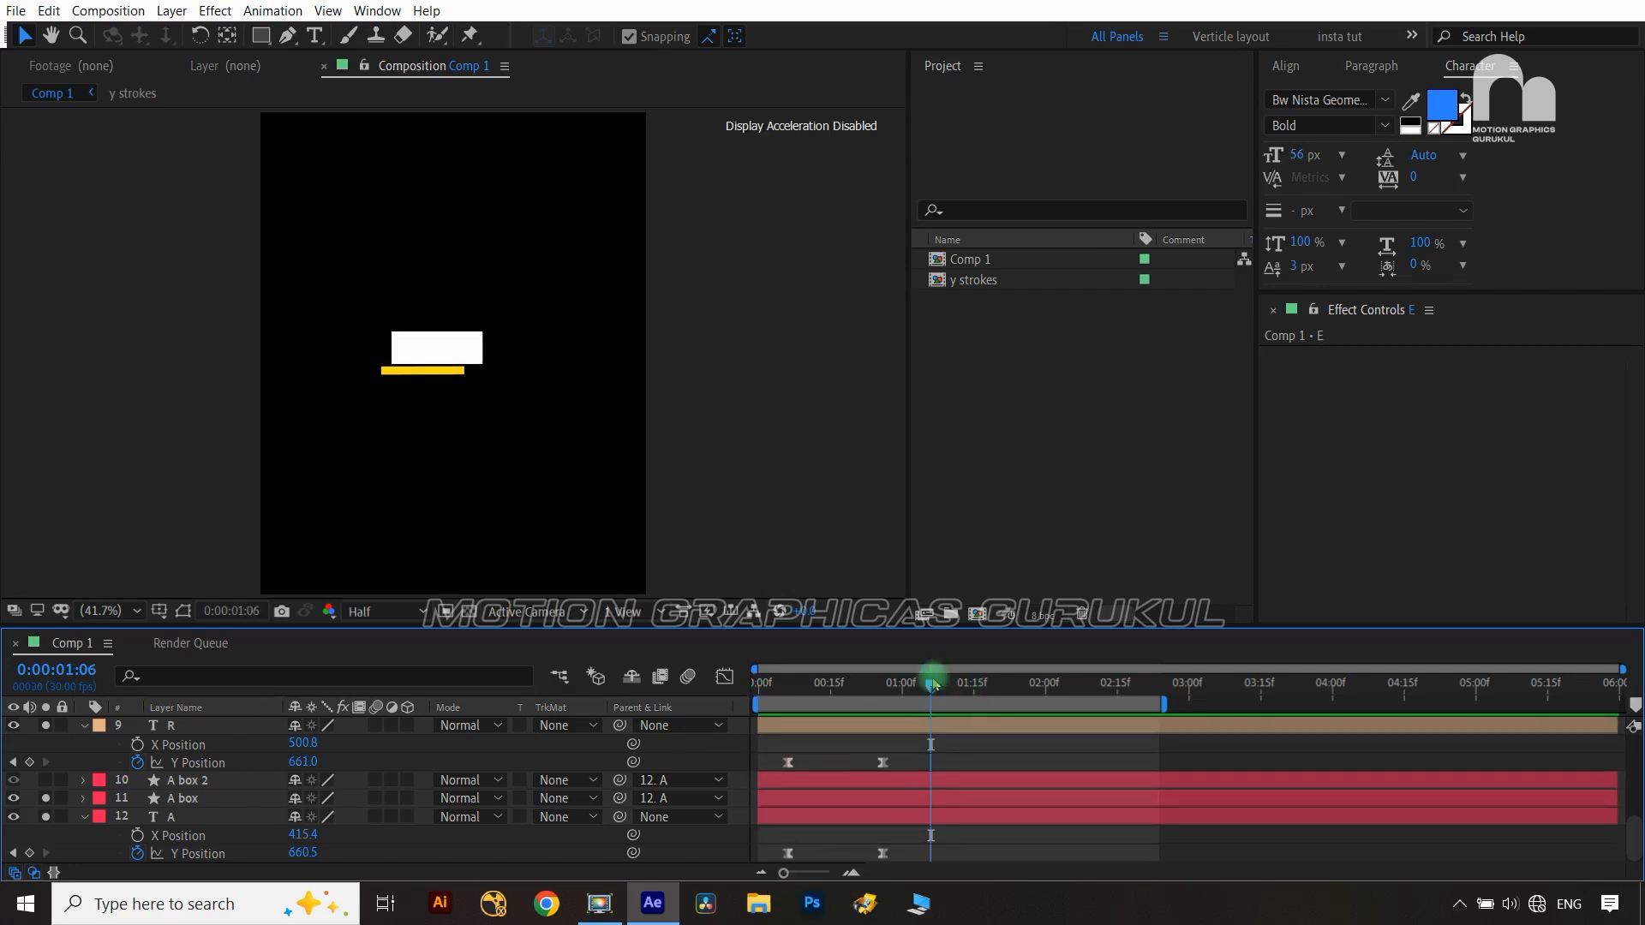
Set the current time to 0:00:00:06 and shift both Y Position keyframes of A, R and E later, ending at 0:00:01:13
click(907, 683)
drag(877, 685, 793, 682)
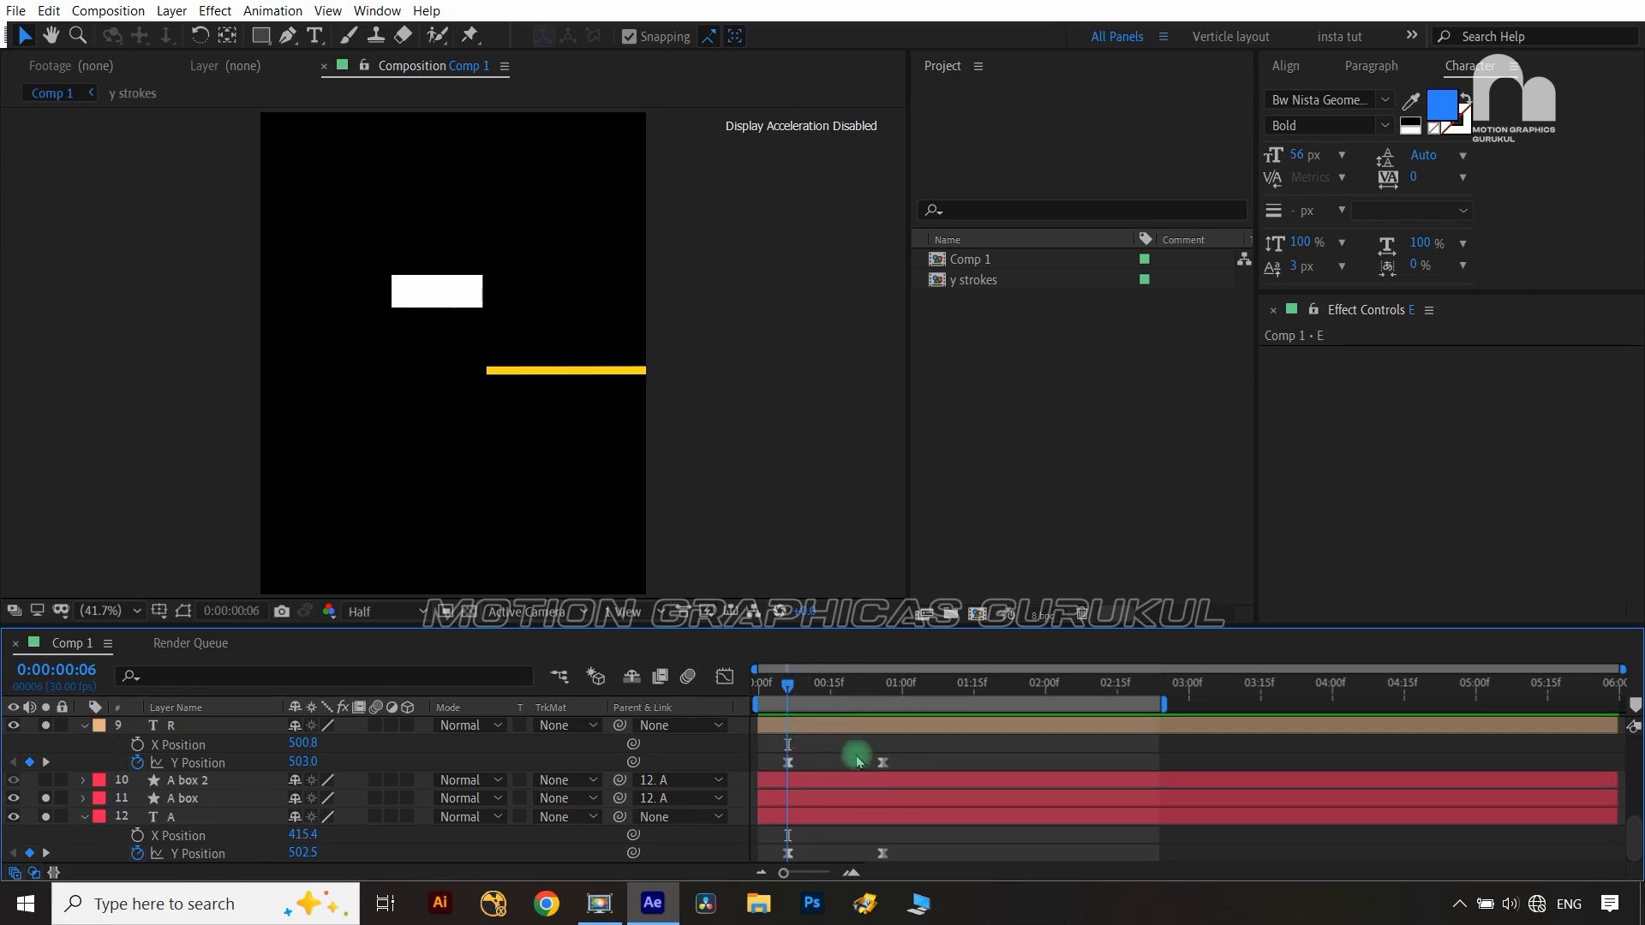
scroll(886, 775, up, 3)
drag(912, 761, 874, 853)
click(674, 851)
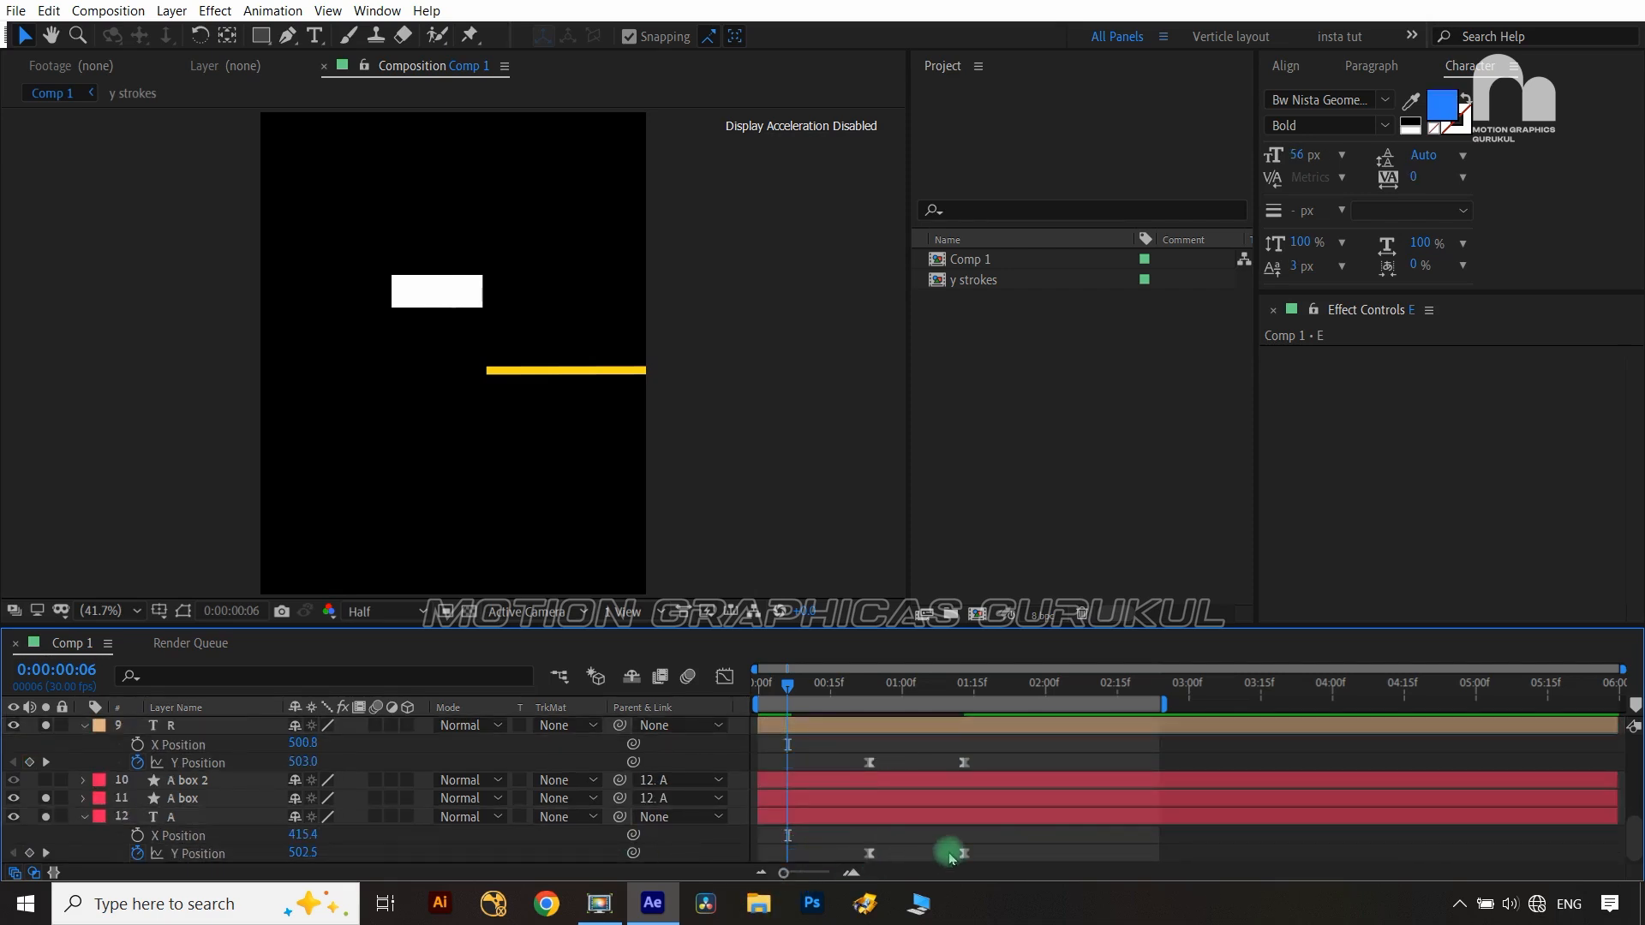
Duplicate the final Y Position keyframes of the A, R and E text layers at 0:00:00:06
click(964, 853)
key(ctrl+c)
key(ctrl+v)
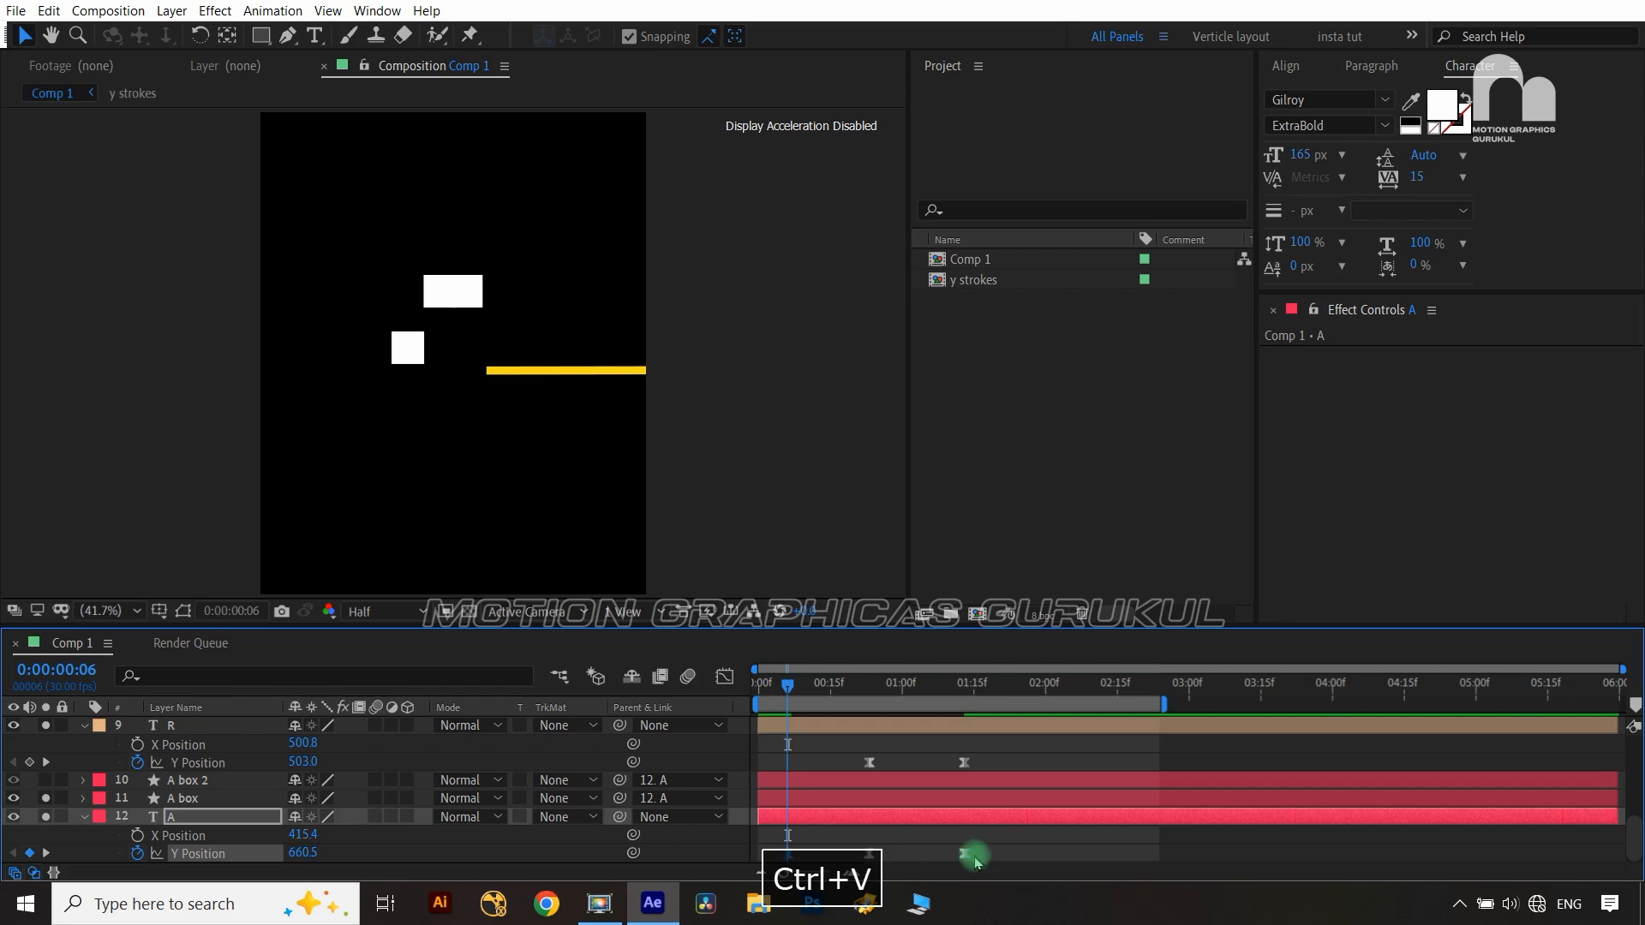
click(964, 765)
key(ctrl+c)
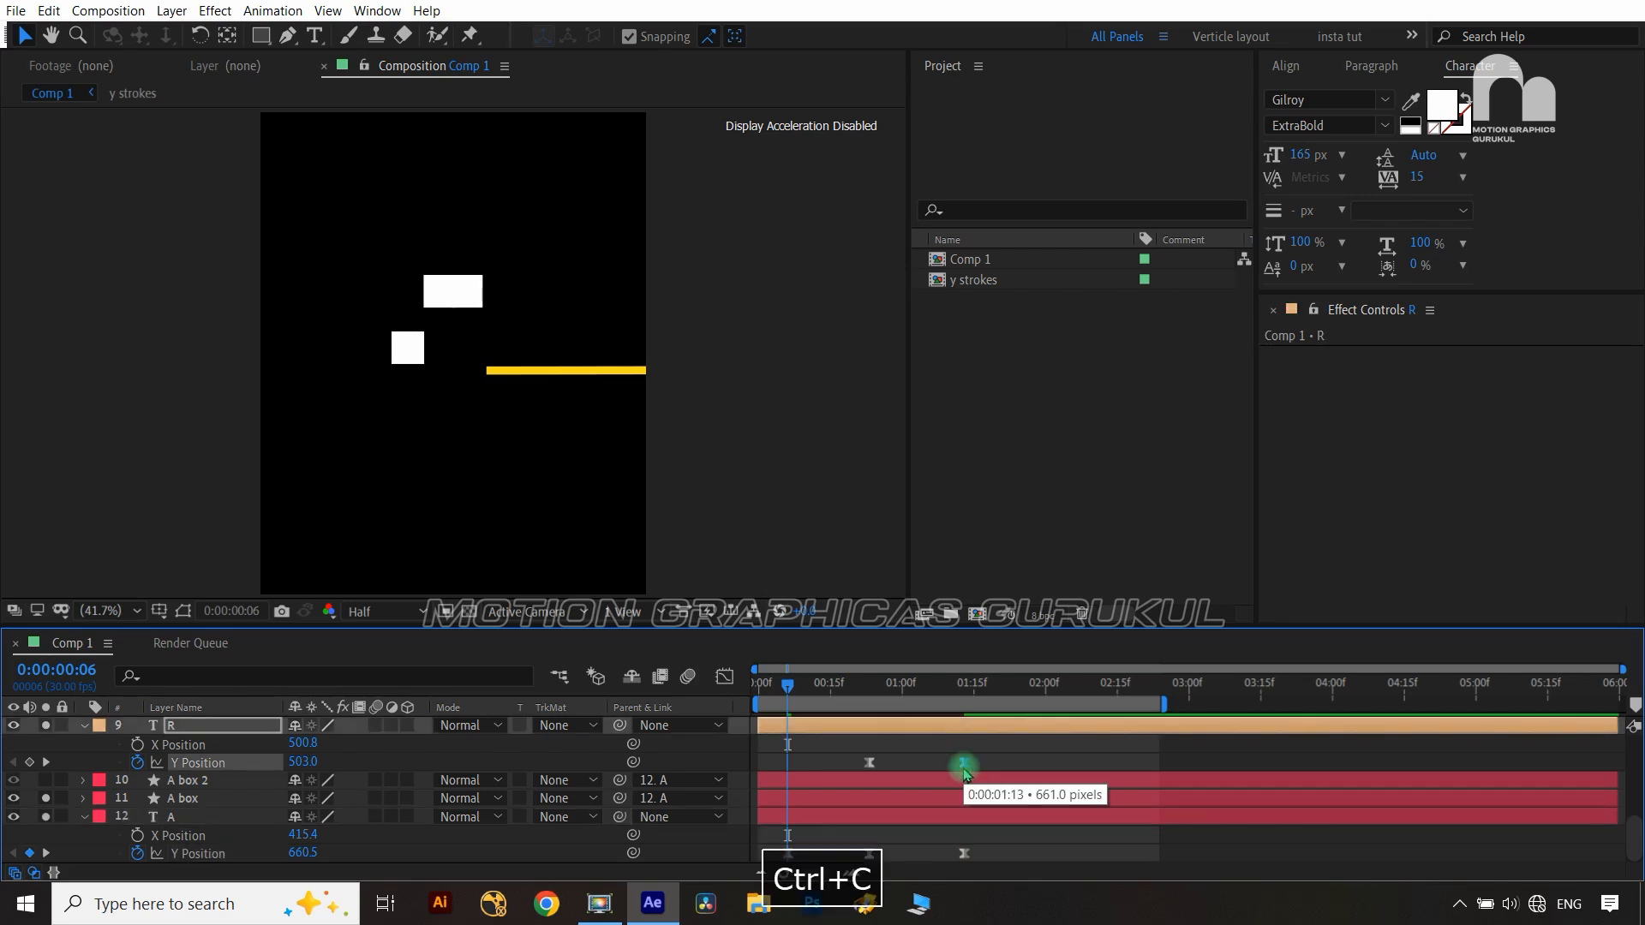
key(ctrl+v)
scroll(985, 814, up, 5)
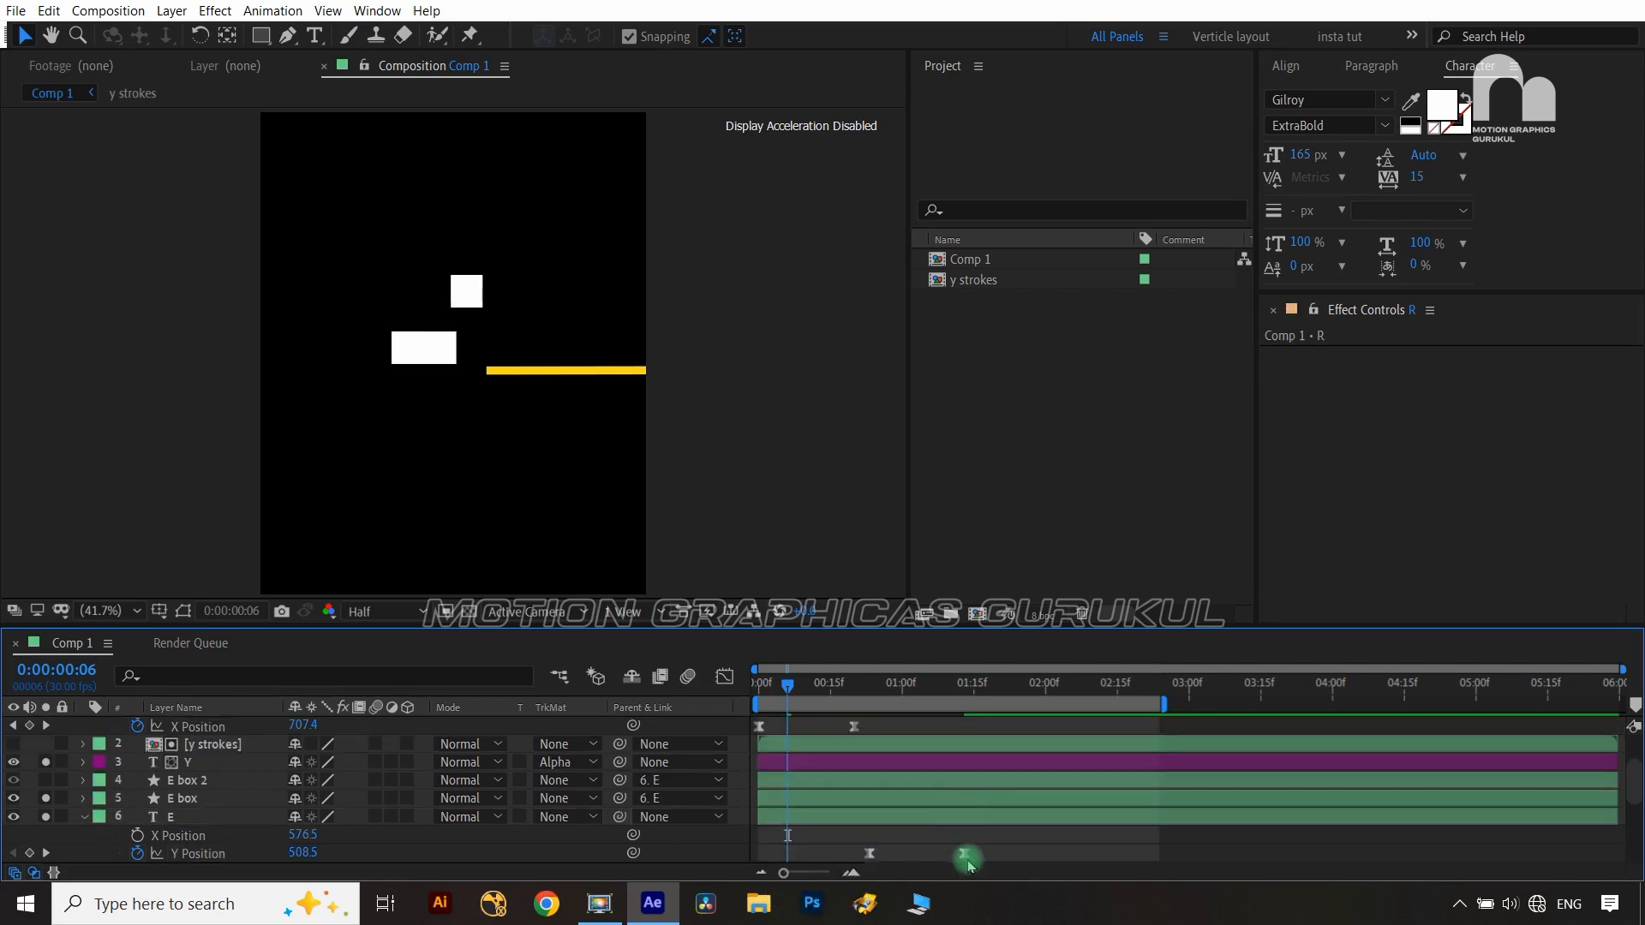
click(964, 853)
key(ctrl+c)
key(ctrl+v)
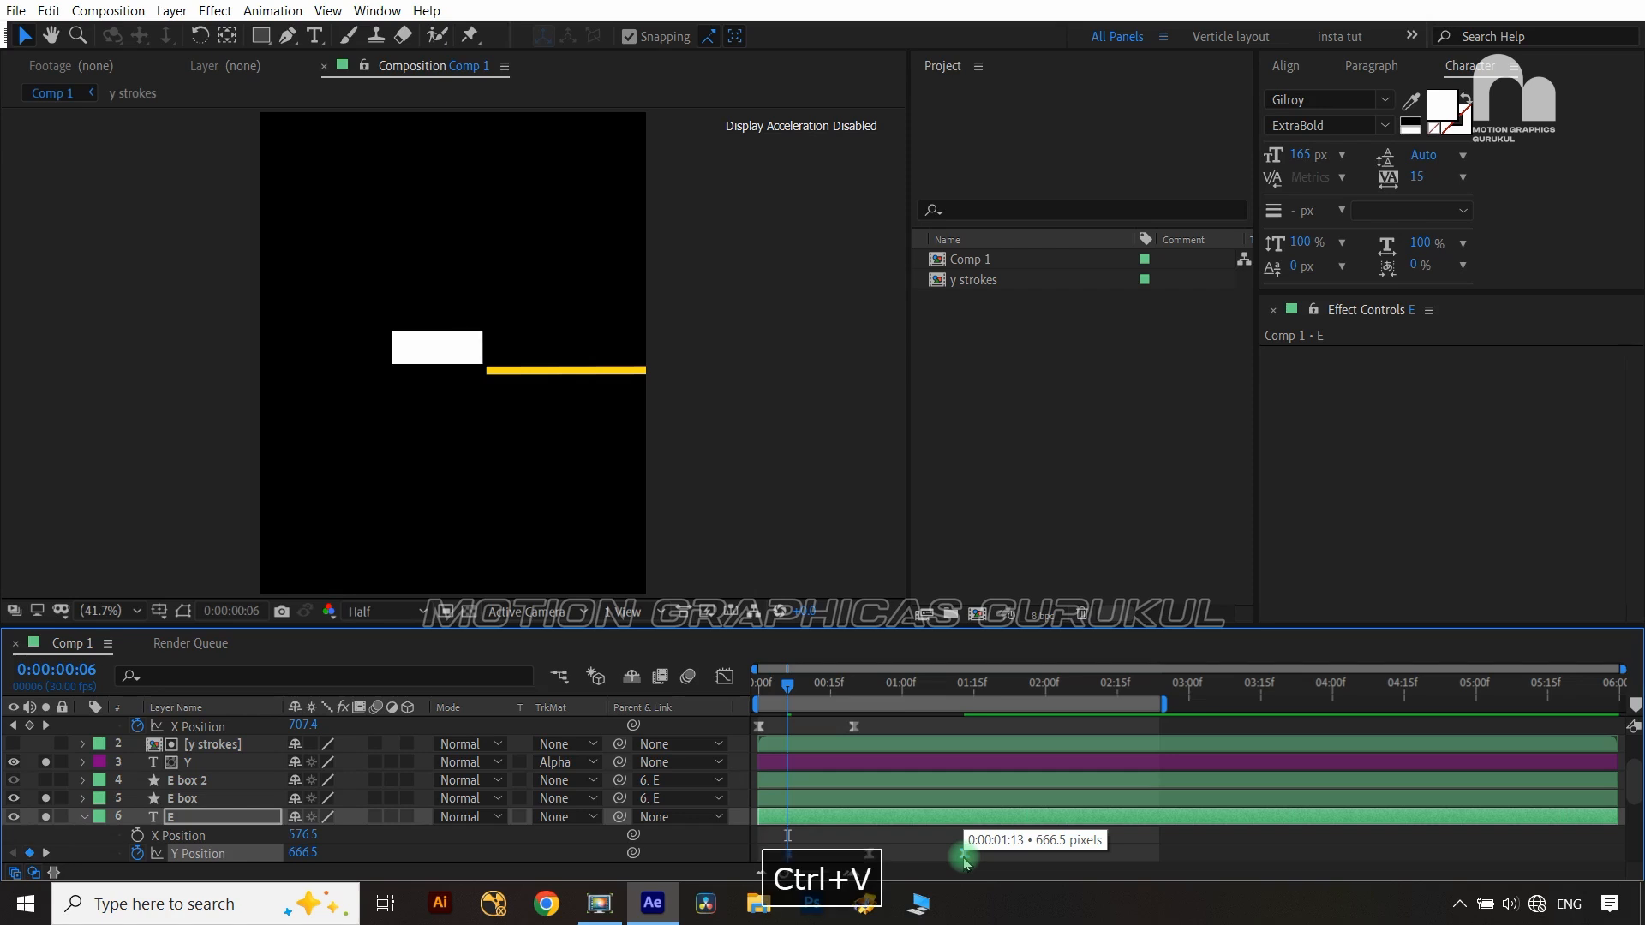
Apply Easy Ease to all Y Position keyframes of the A, R and E layers and open the Graph Editor's display options
scroll(873, 827, down, 3)
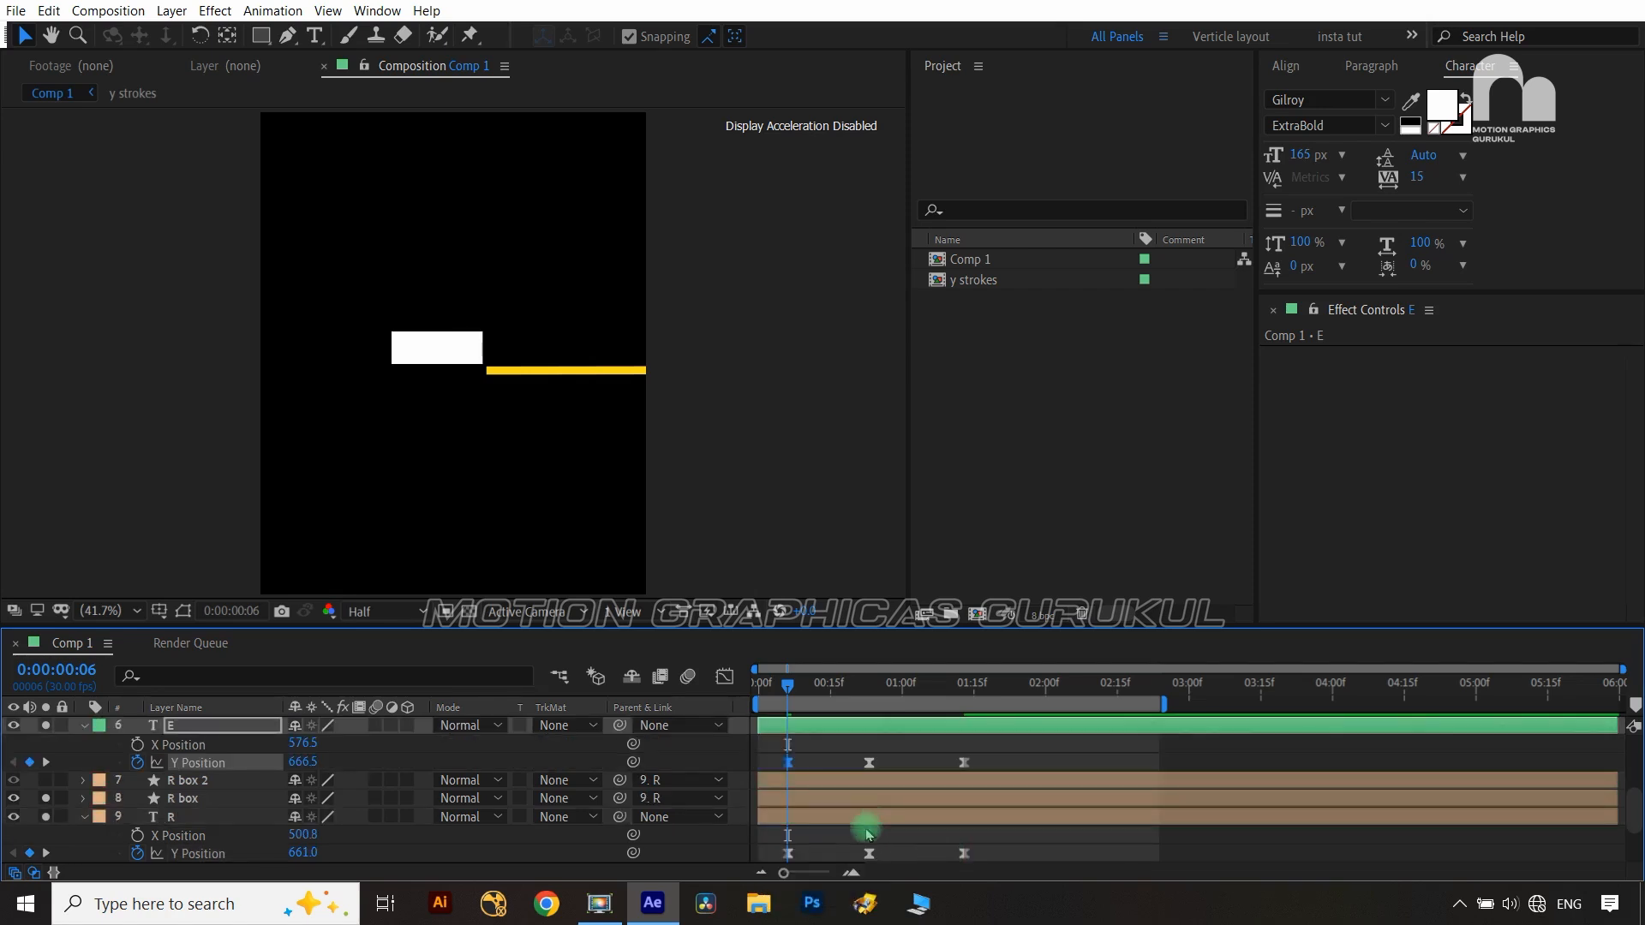
scroll(952, 771, down, 3)
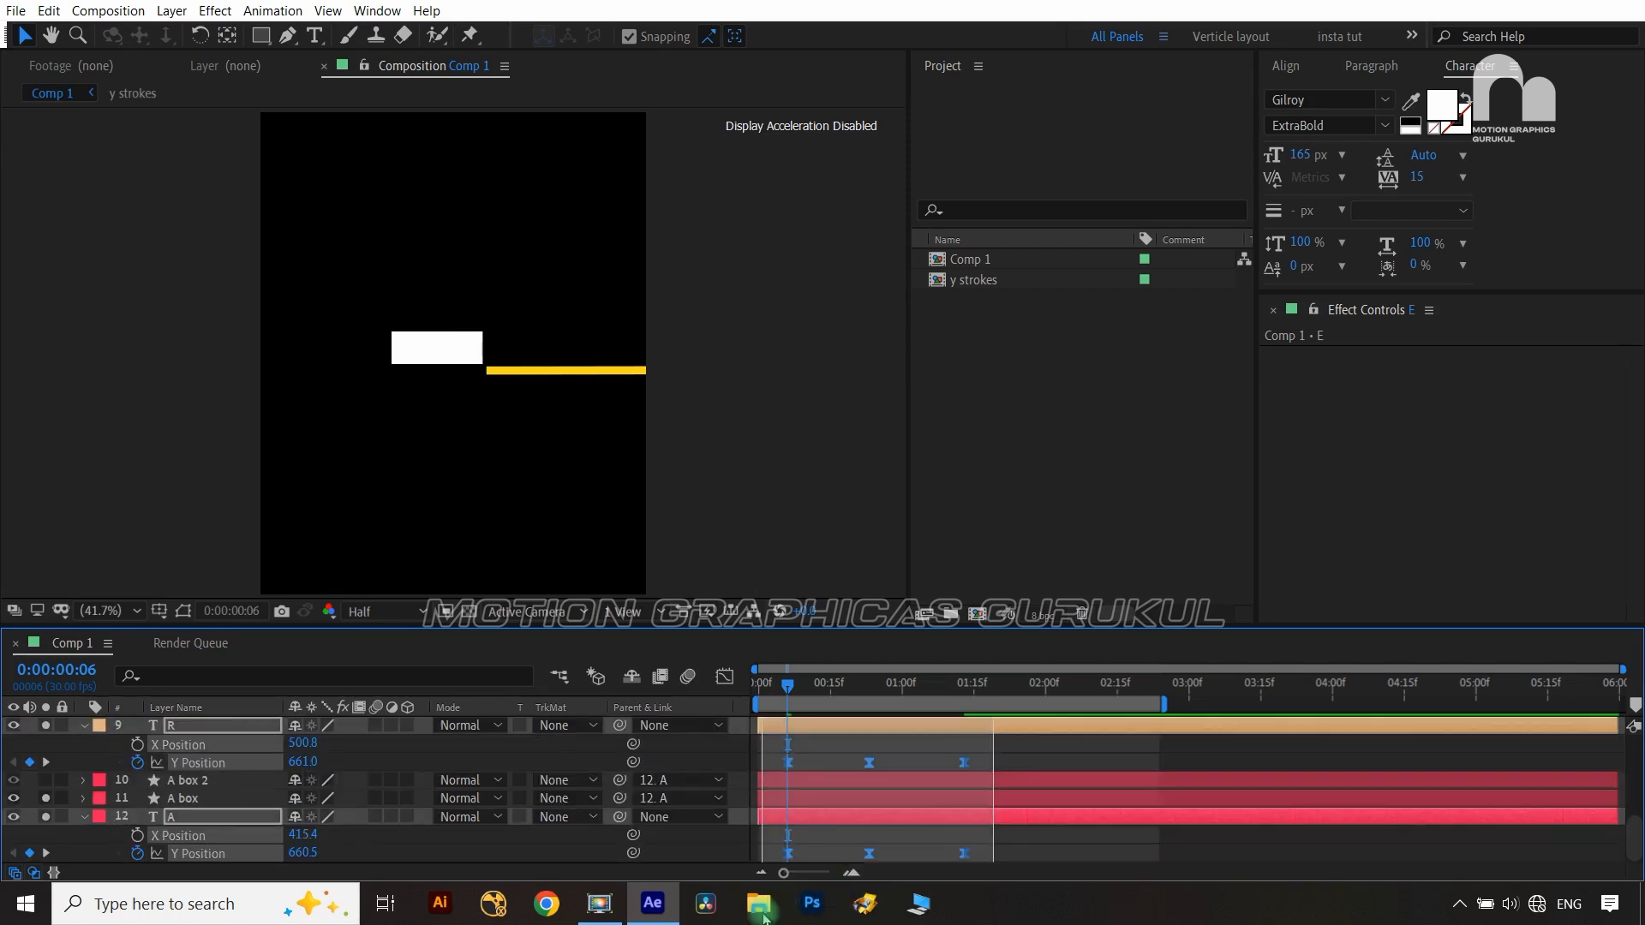
key(F9)
click(724, 676)
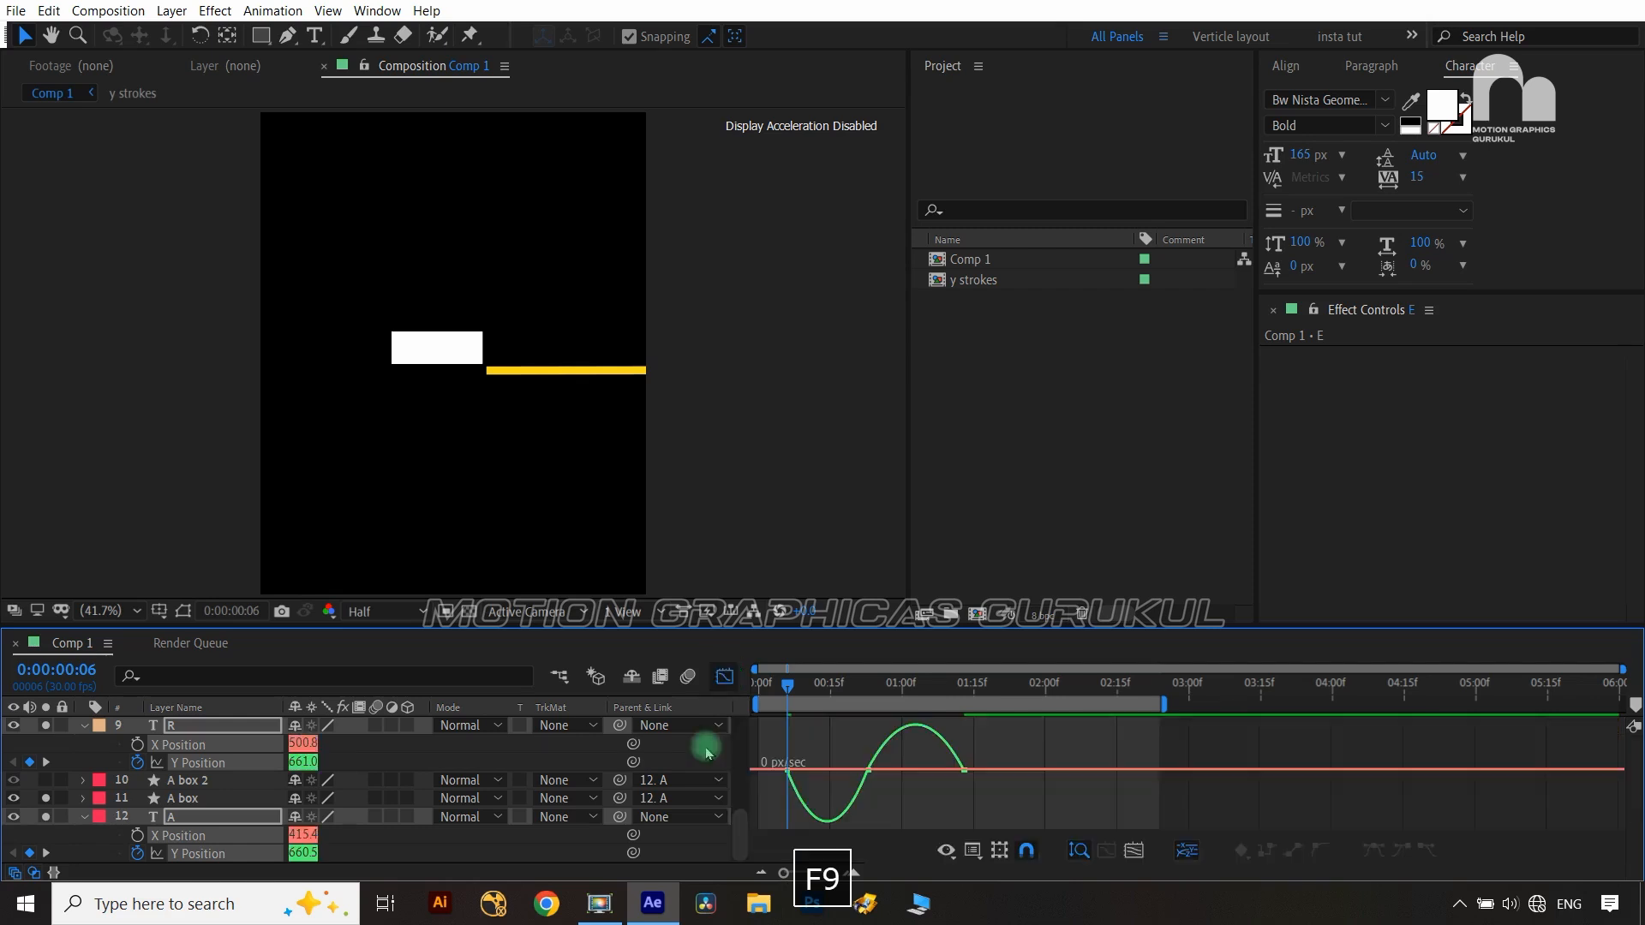
right_click(926, 796)
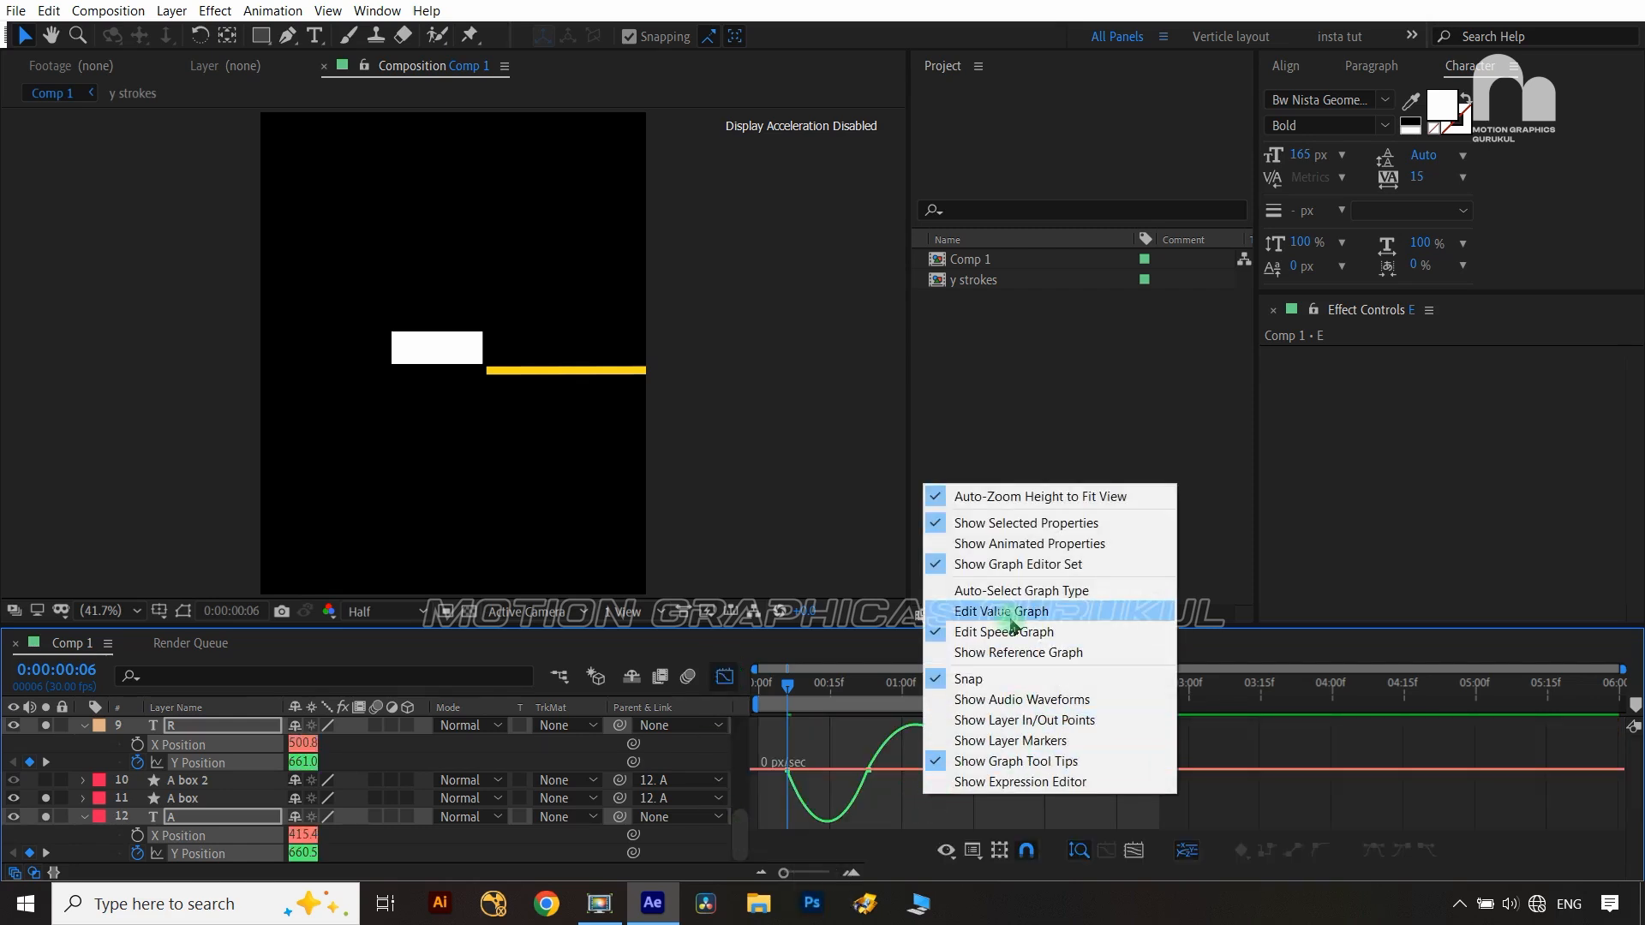
Switch to the value graph and reshape the letter layers' Y Position curve to leave the first keyframe steeply and ease into the middle one
click(1002, 611)
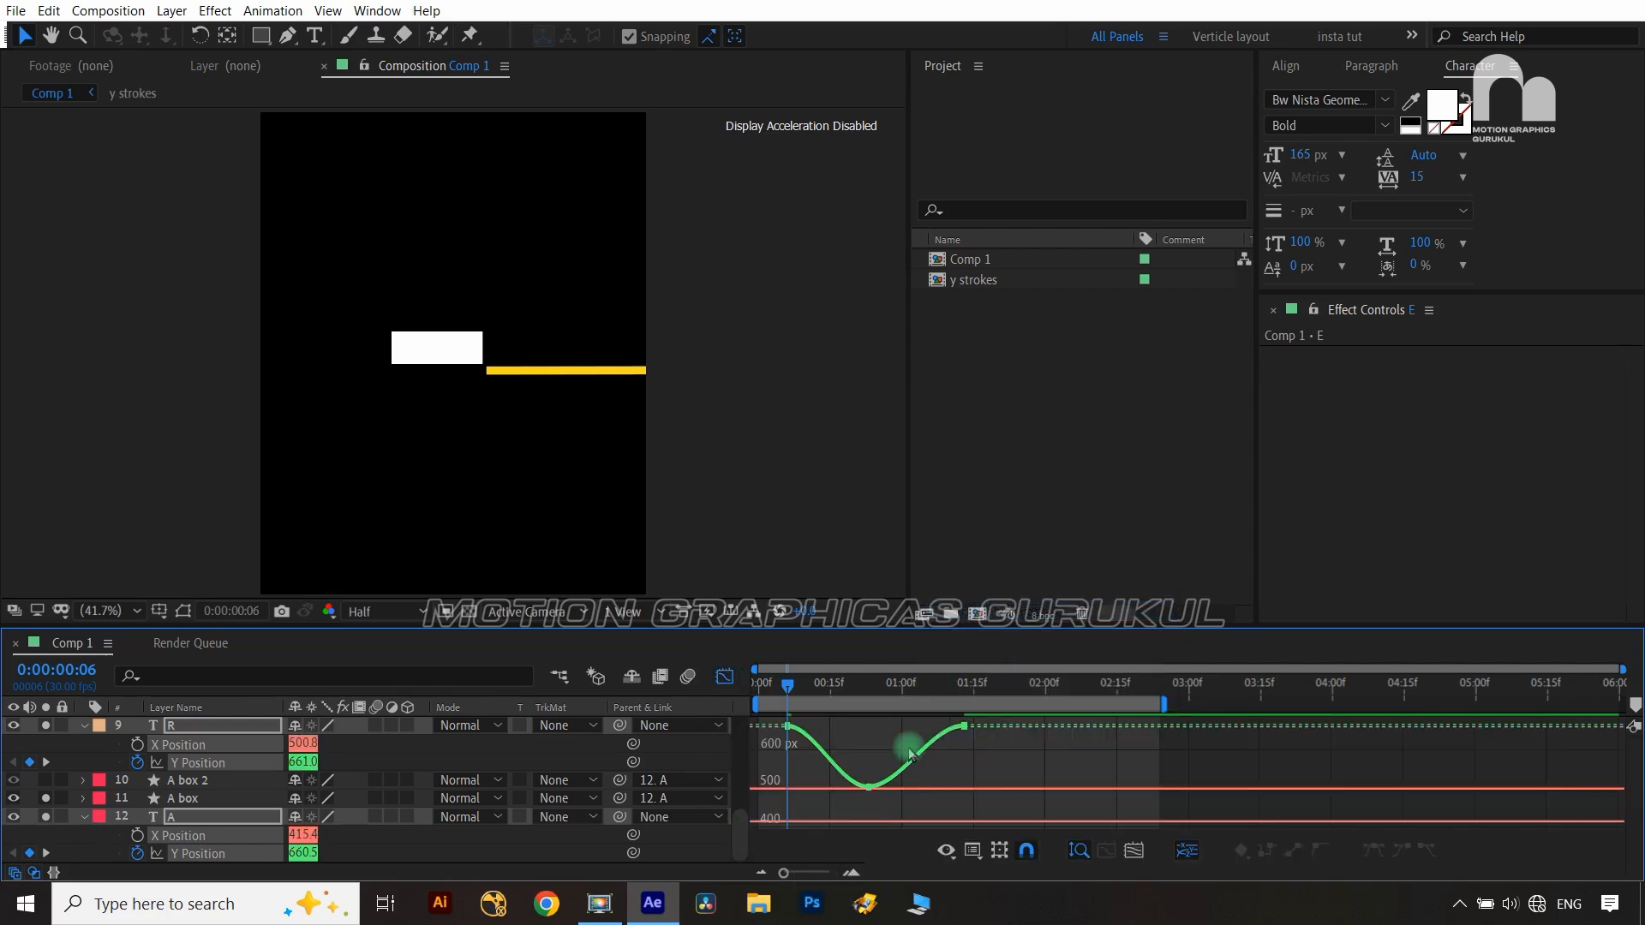
click(833, 741)
drag(814, 730, 829, 788)
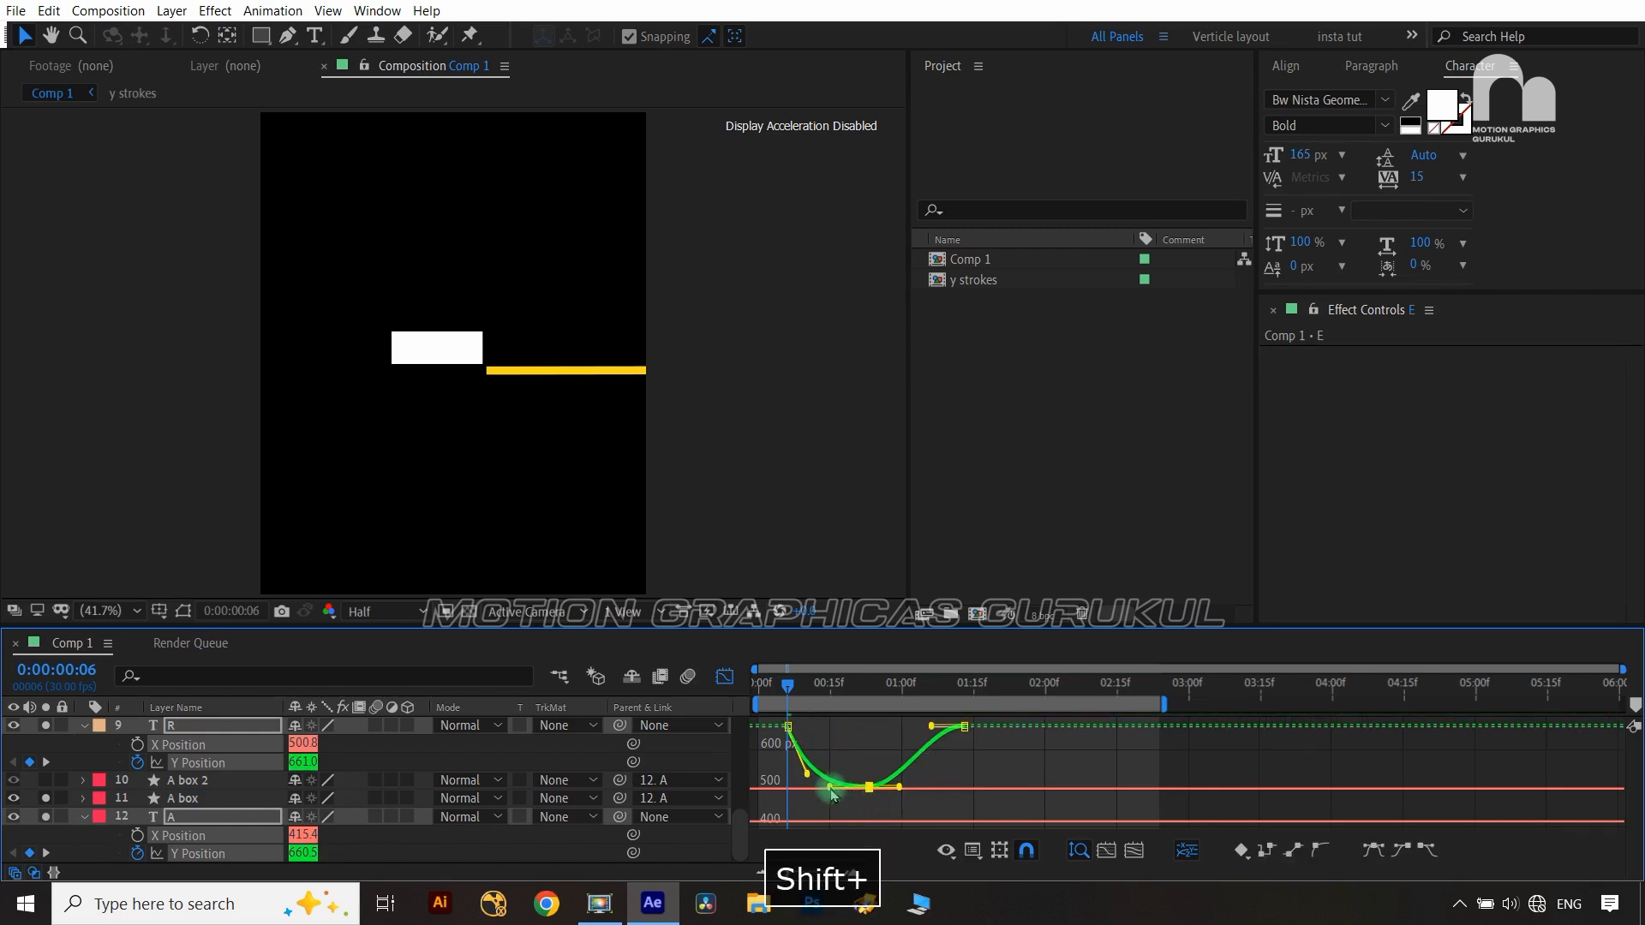
click(725, 677)
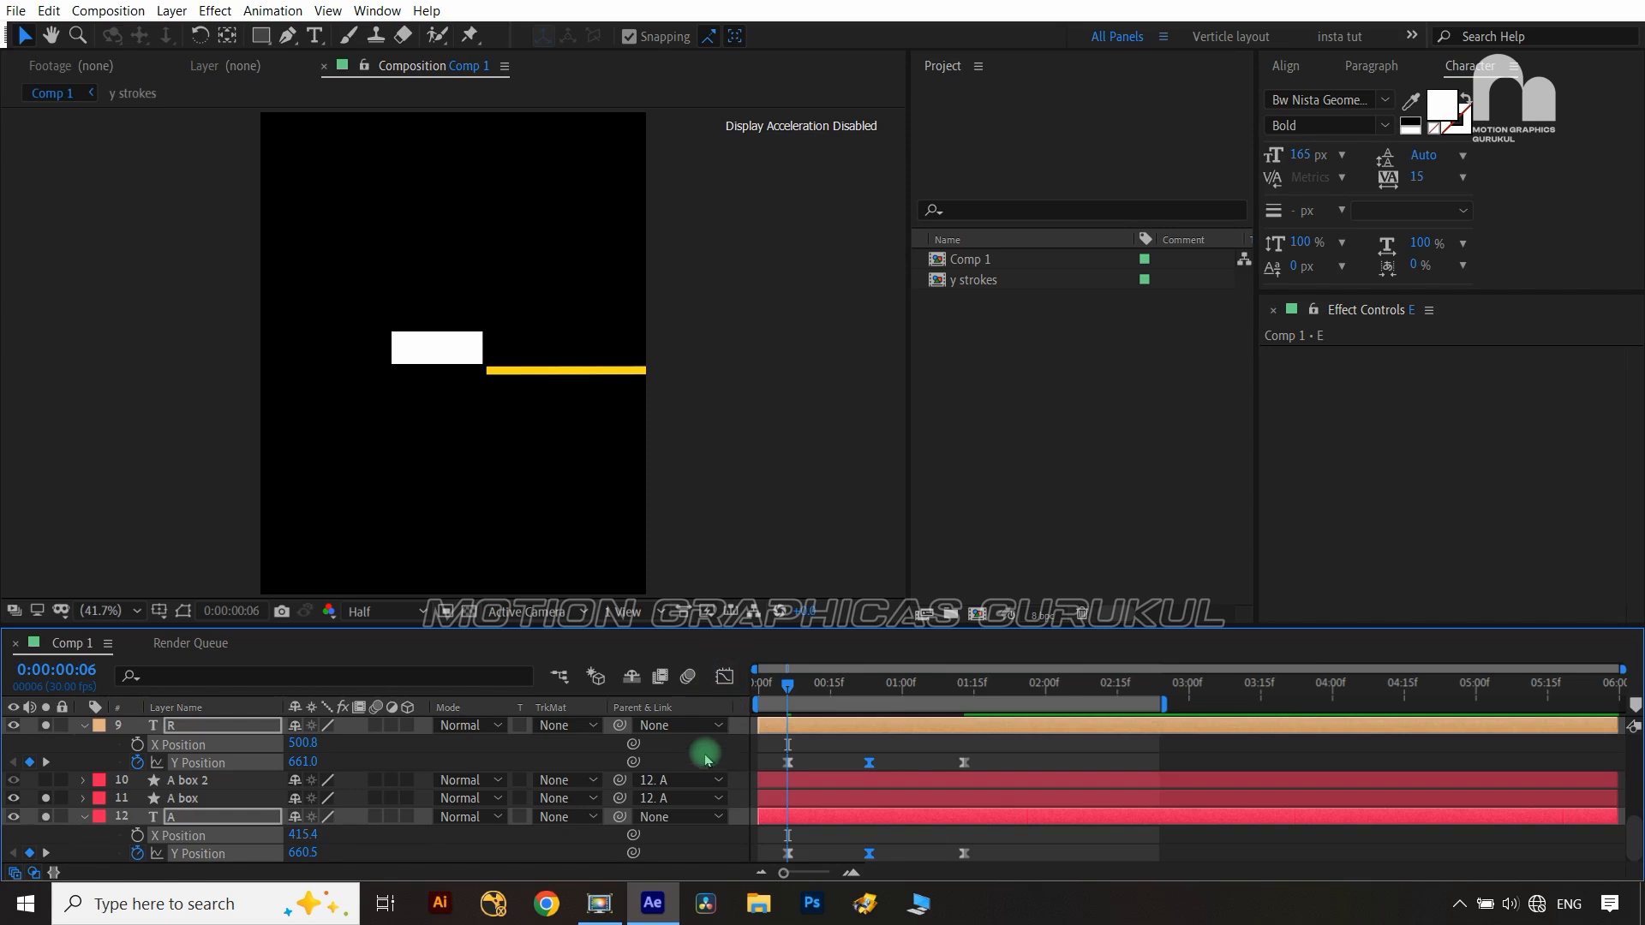
Convert the final Y Position keyframes of the letter layers to linear interpolation and preview the animation
click(1005, 760)
drag(985, 850, 933, 905)
scroll(991, 833, up, 2)
scroll(1018, 764, down, 2)
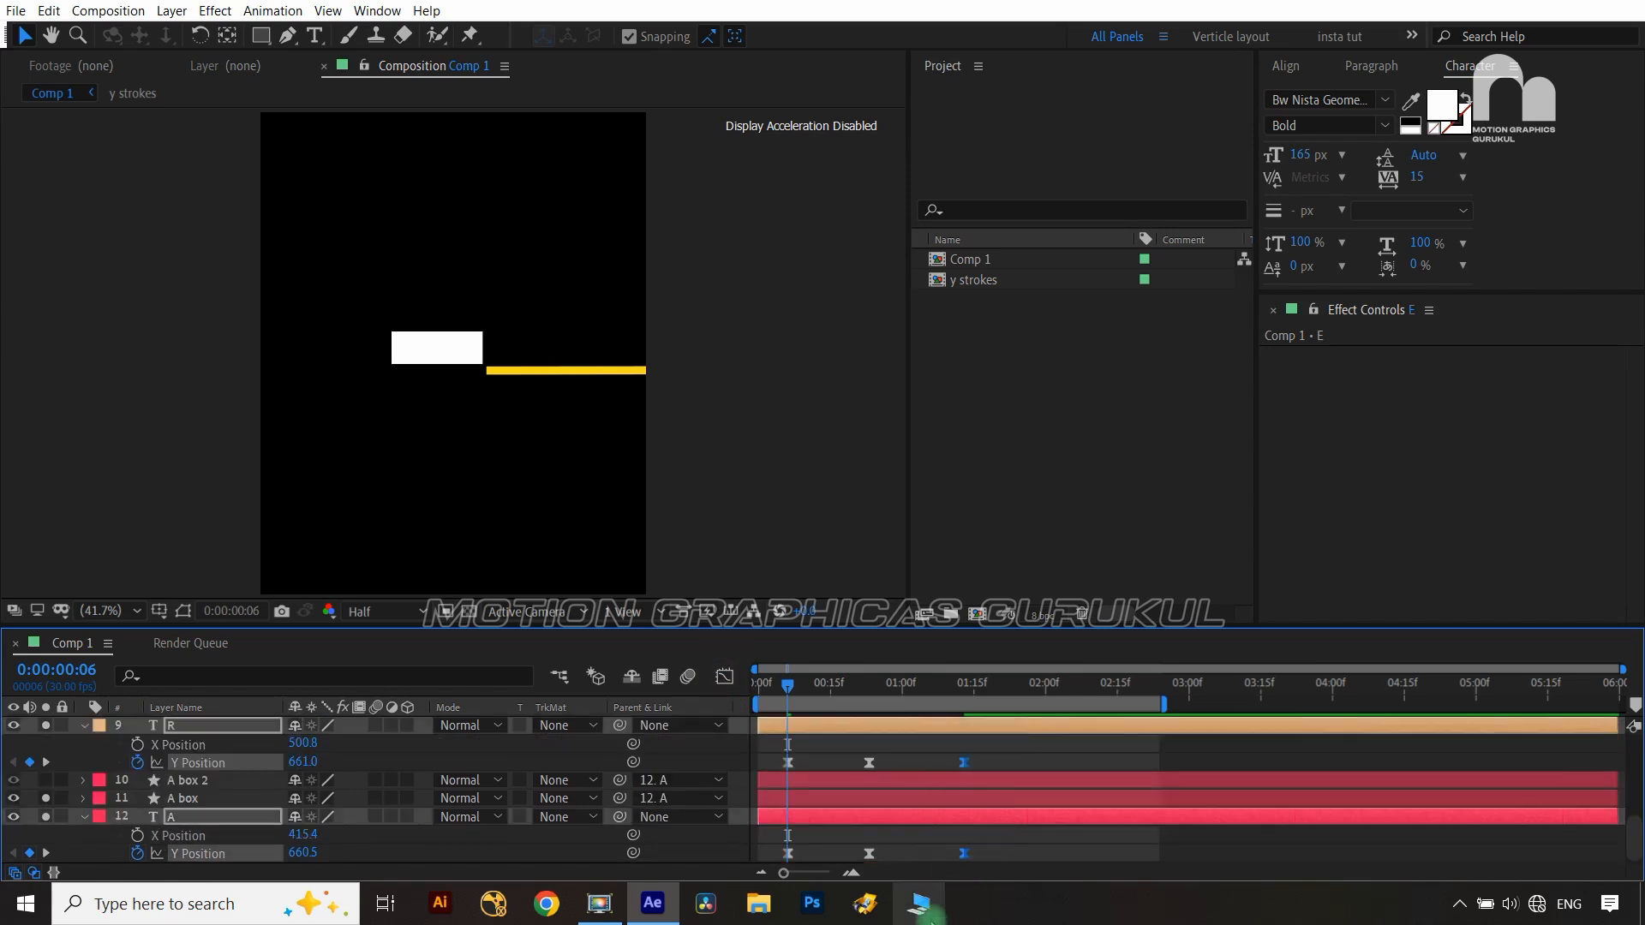
ctrl+click(965, 851)
click(710, 759)
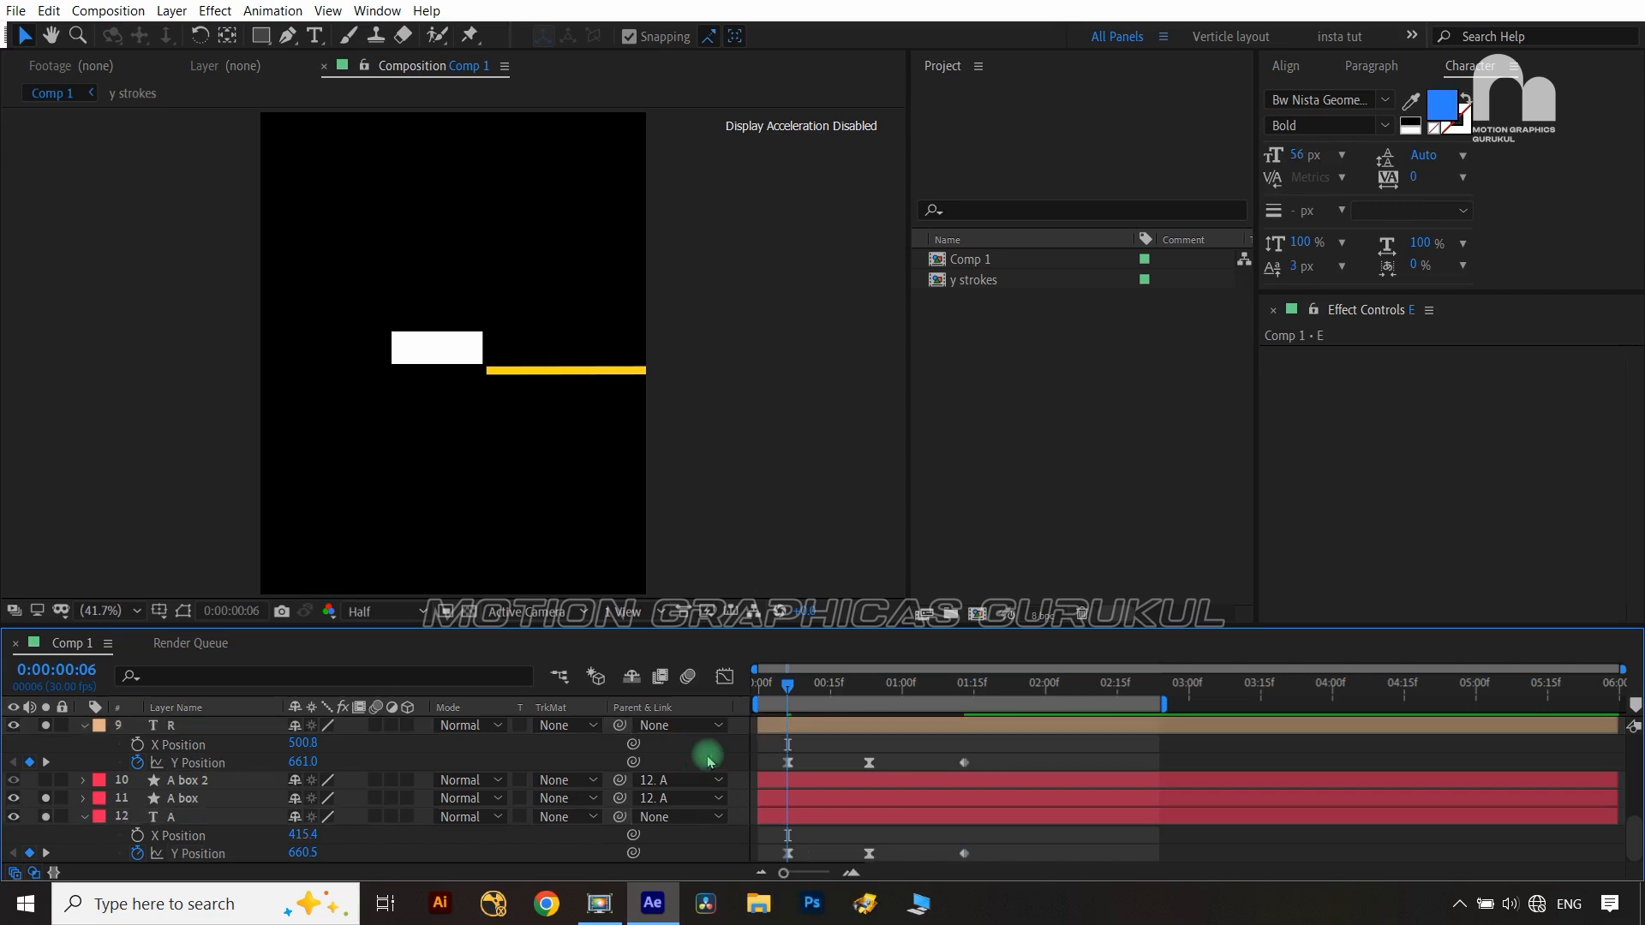
key(space)
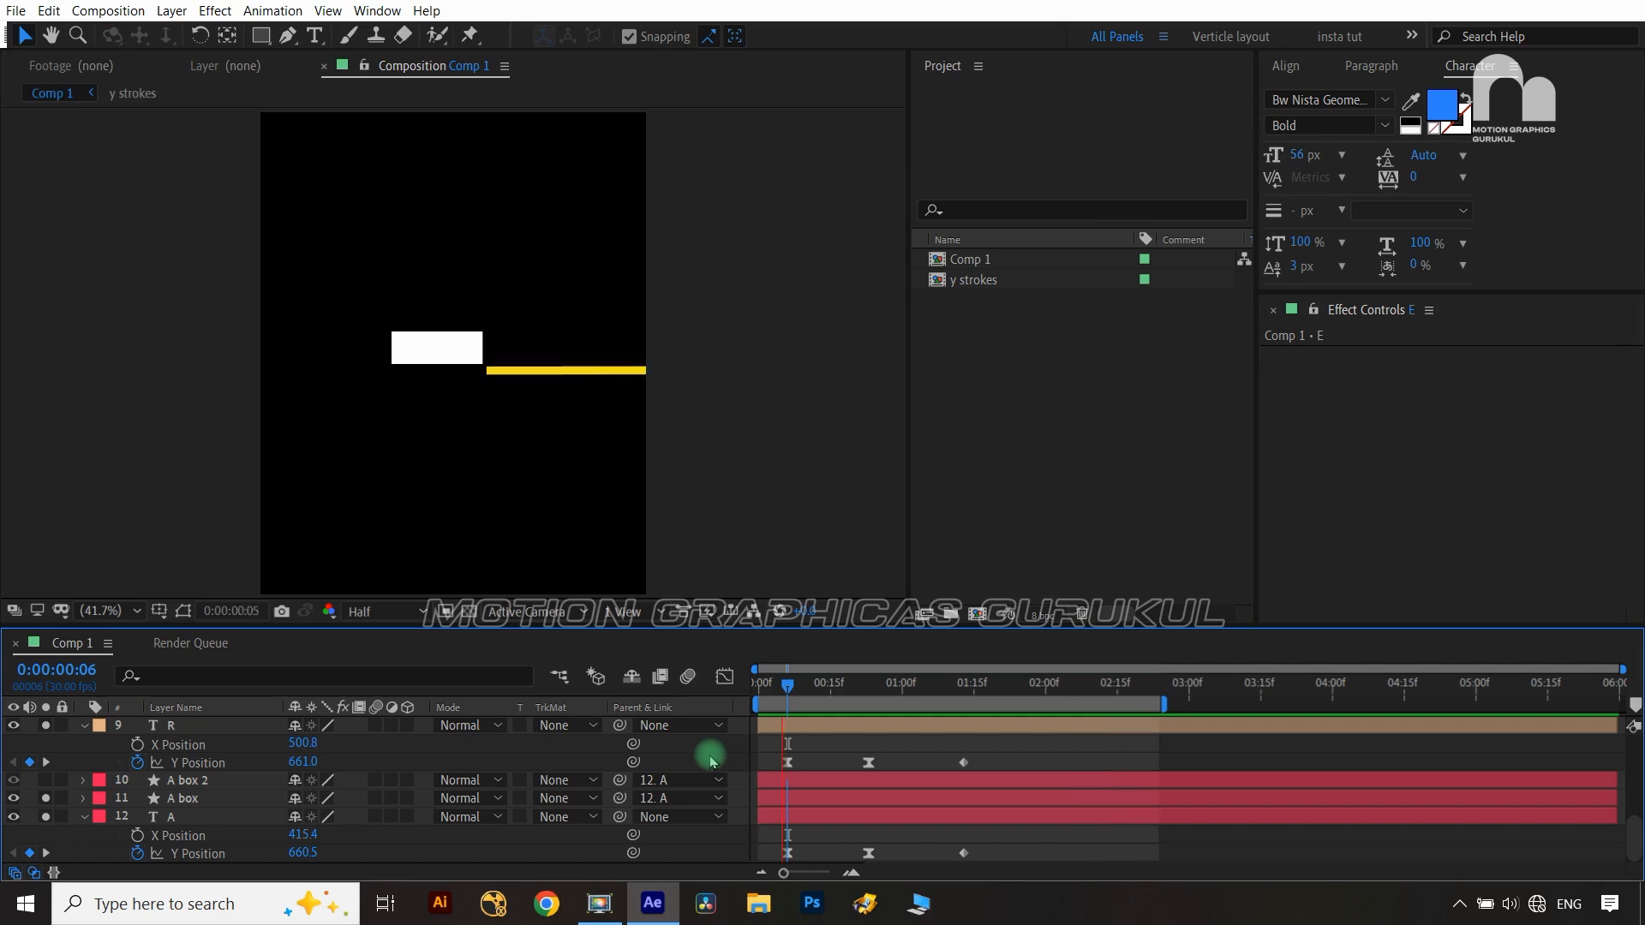
key(space)
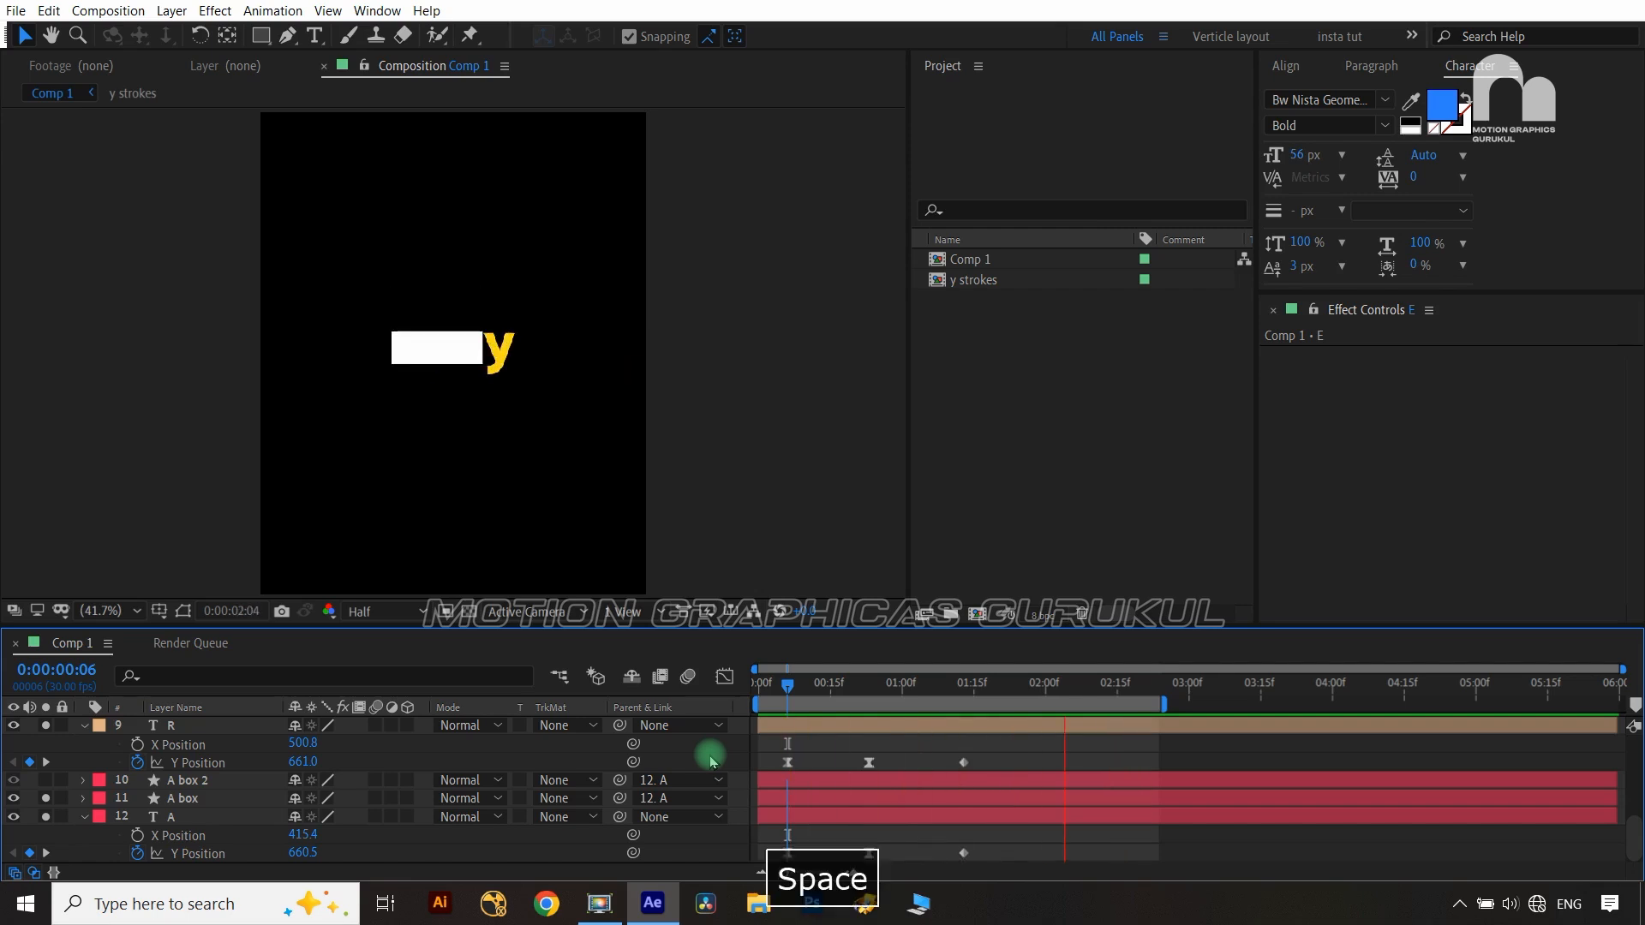
Move the final Y Position keyframes of the letter layers earlier, to about 0:00:01:08
drag(950, 691, 875, 693)
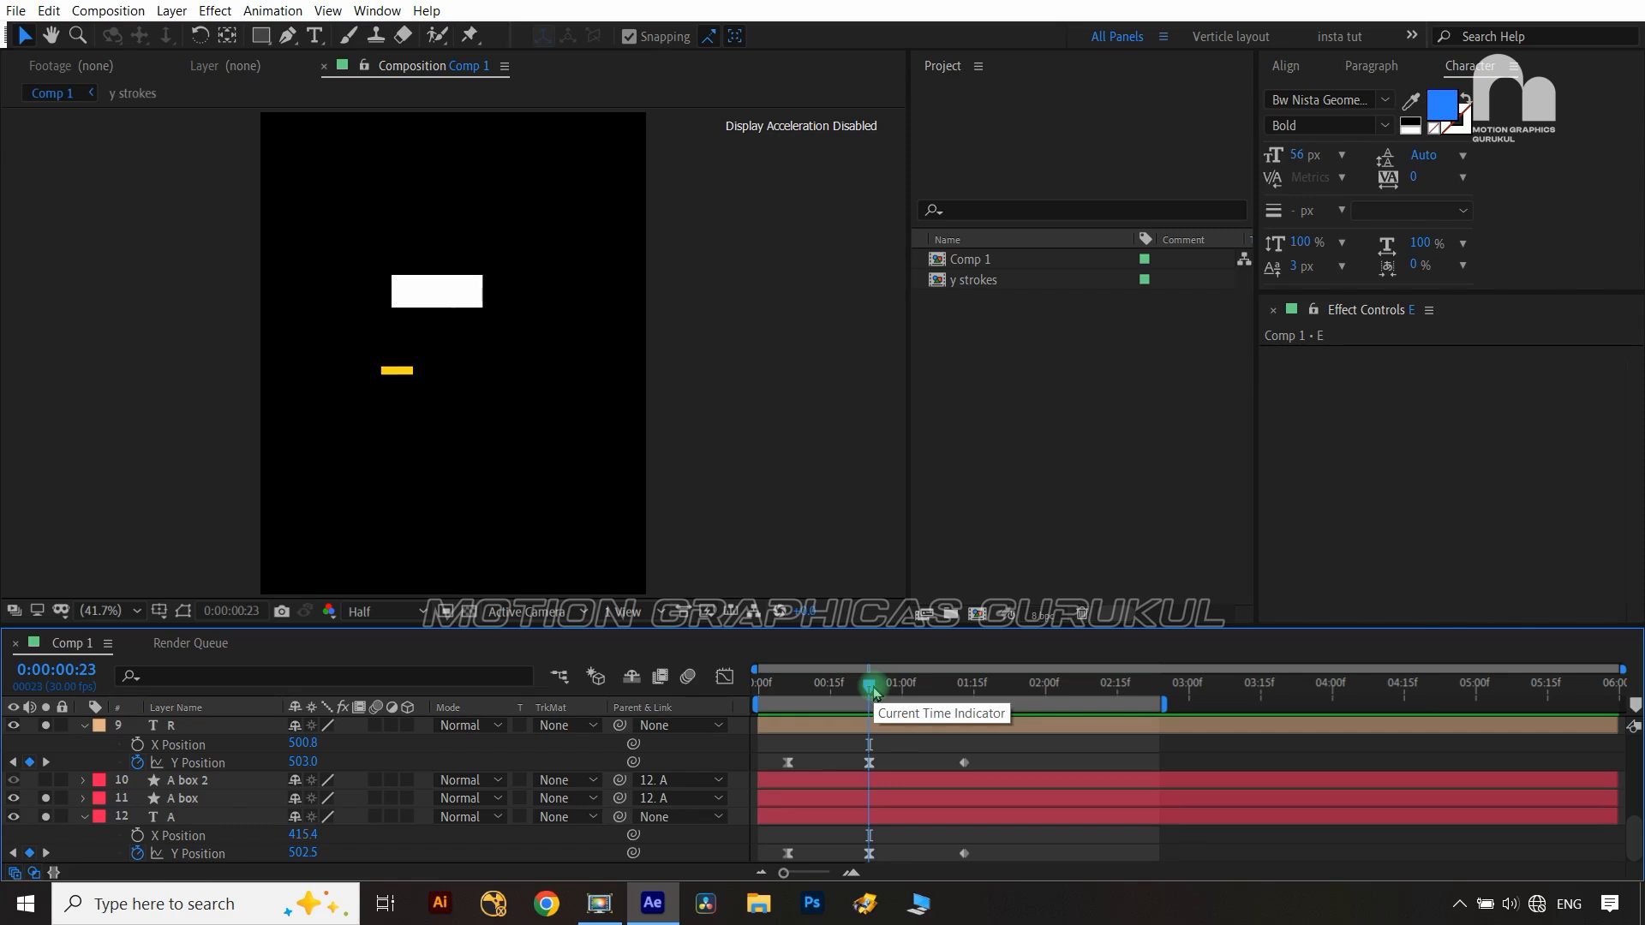
key(shift+Next)
scroll(1031, 849, up, 5)
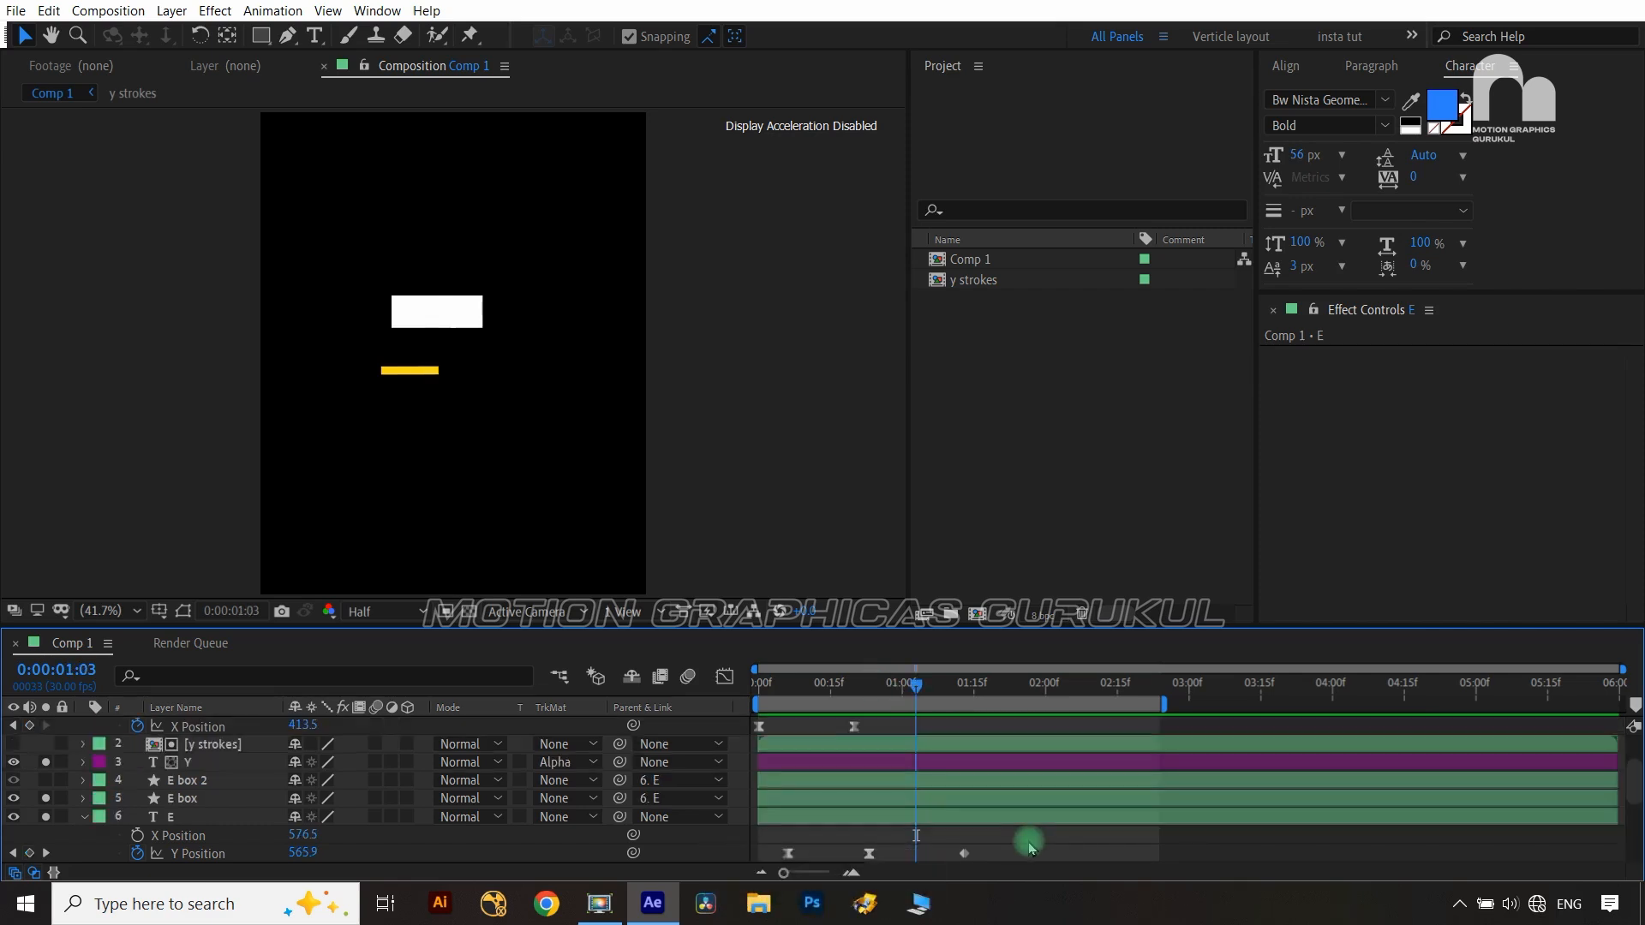
scroll(1003, 845, down, 5)
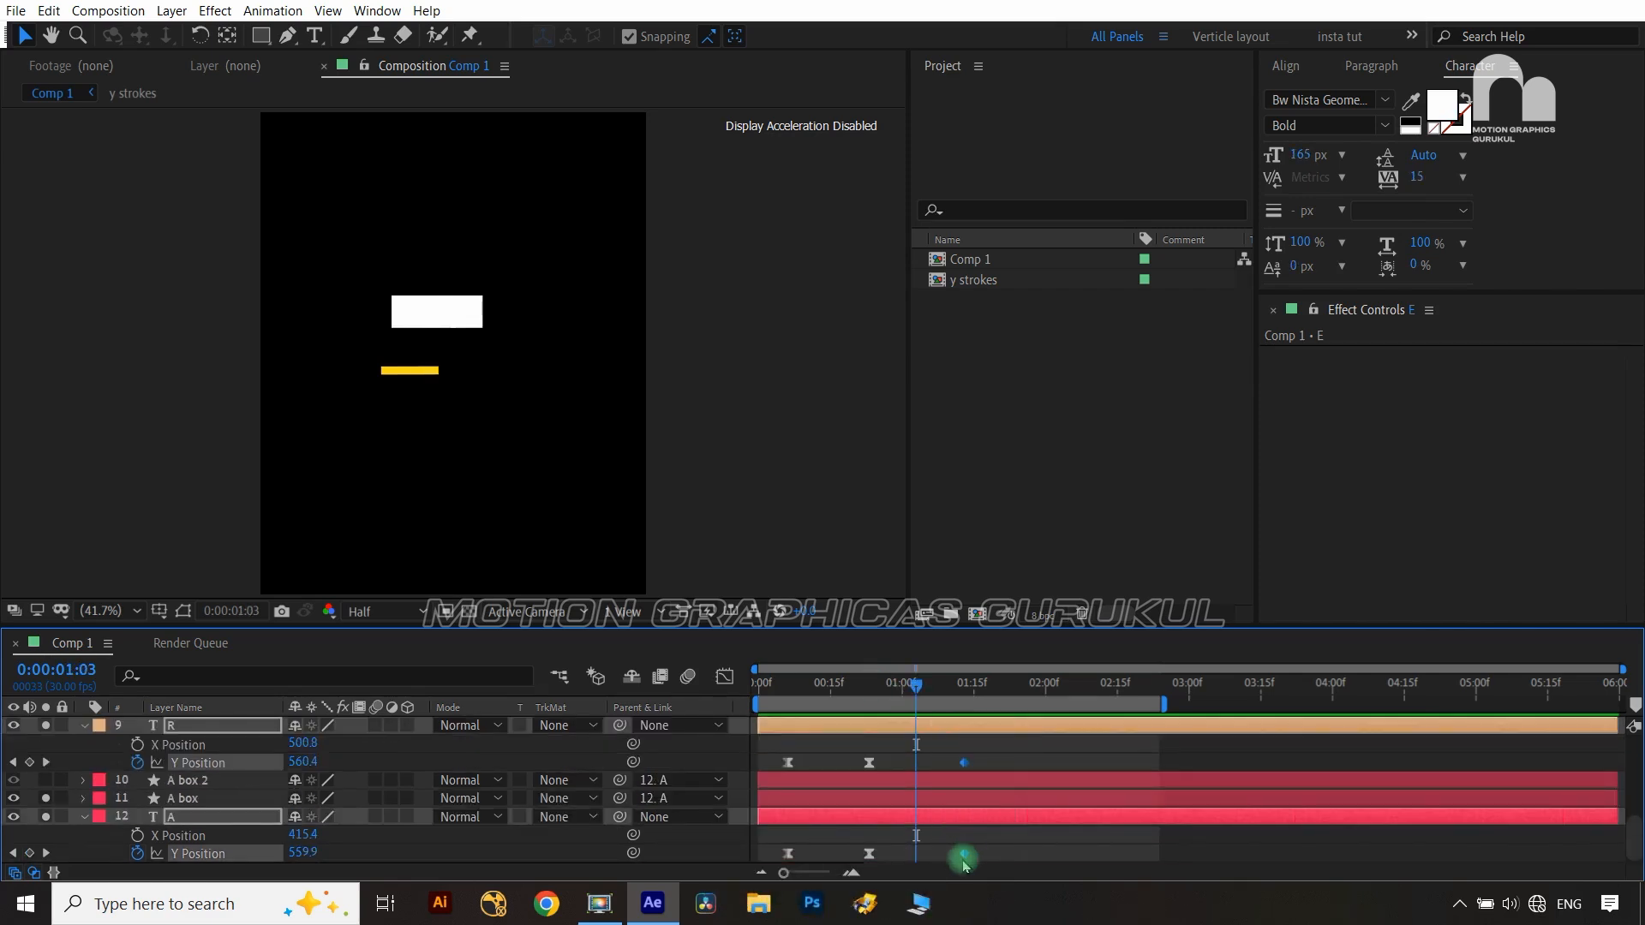
drag(963, 864, 916, 862)
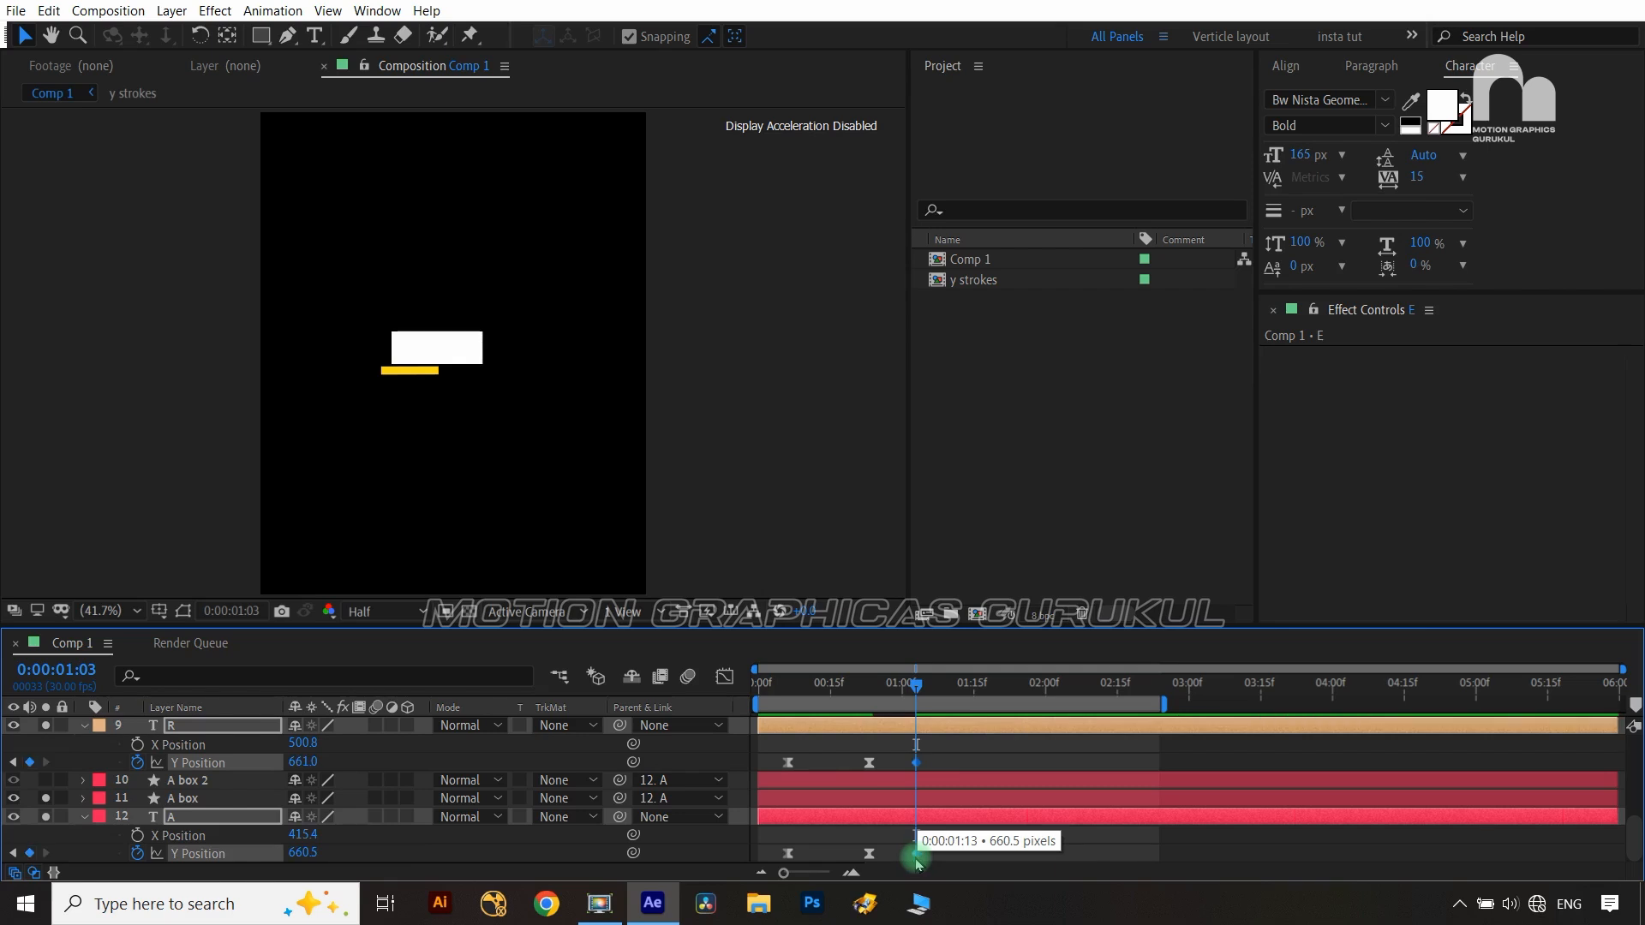
key(ctrl+Right)
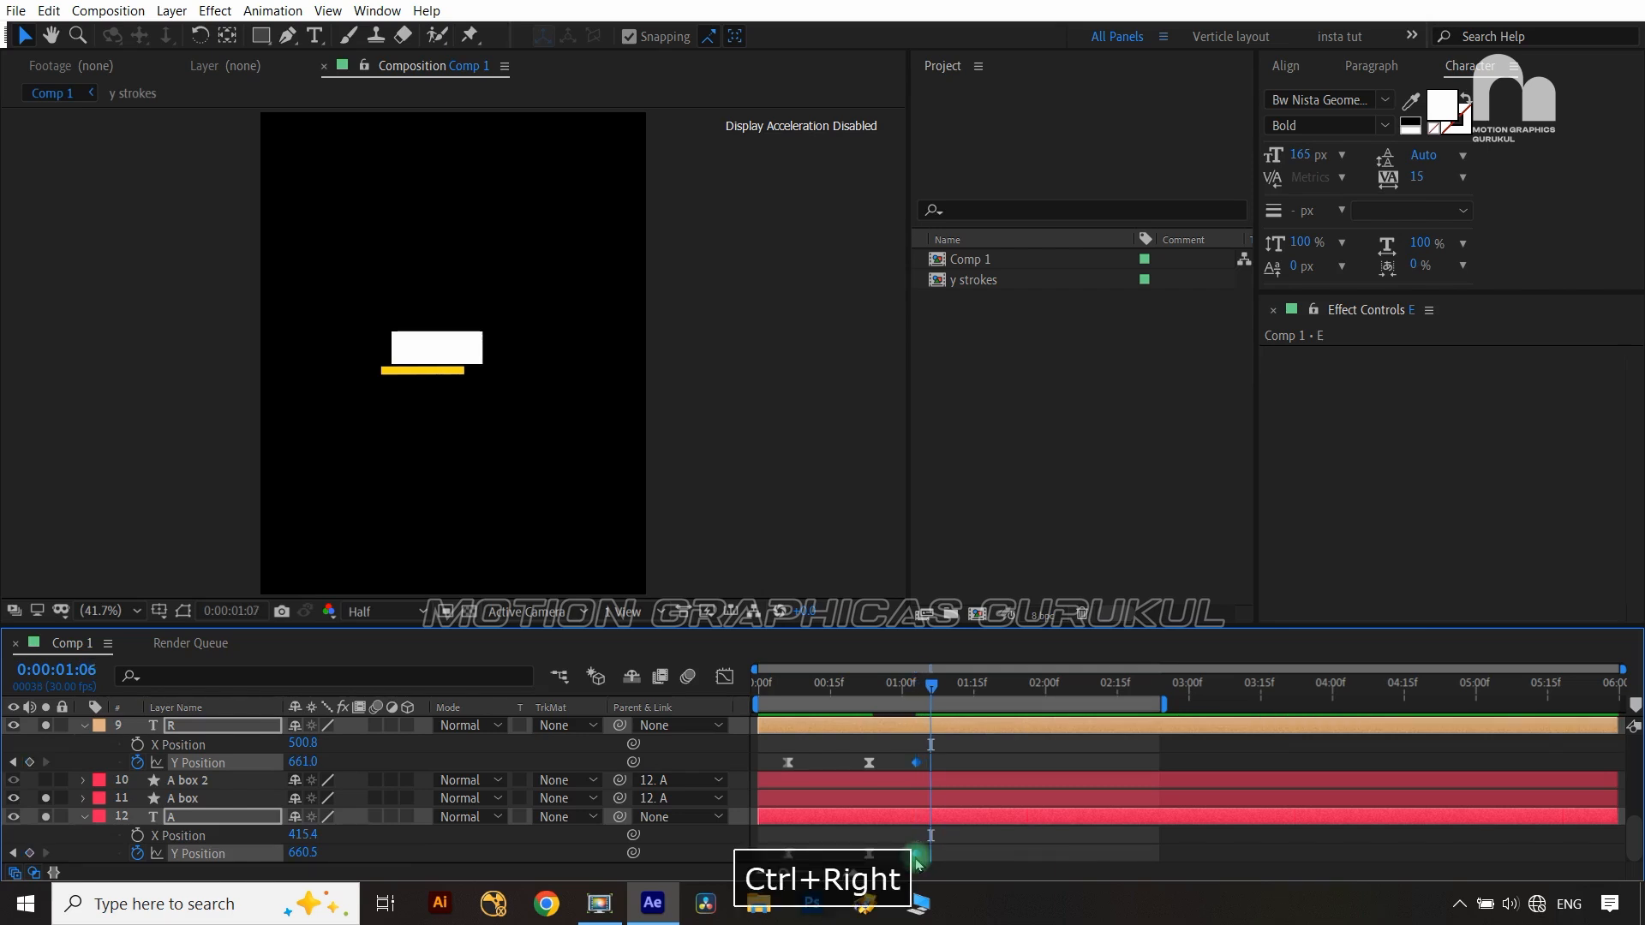
drag(917, 860, 940, 858)
Play back the retimed animation from the start of the composition
drag(940, 686, 756, 682)
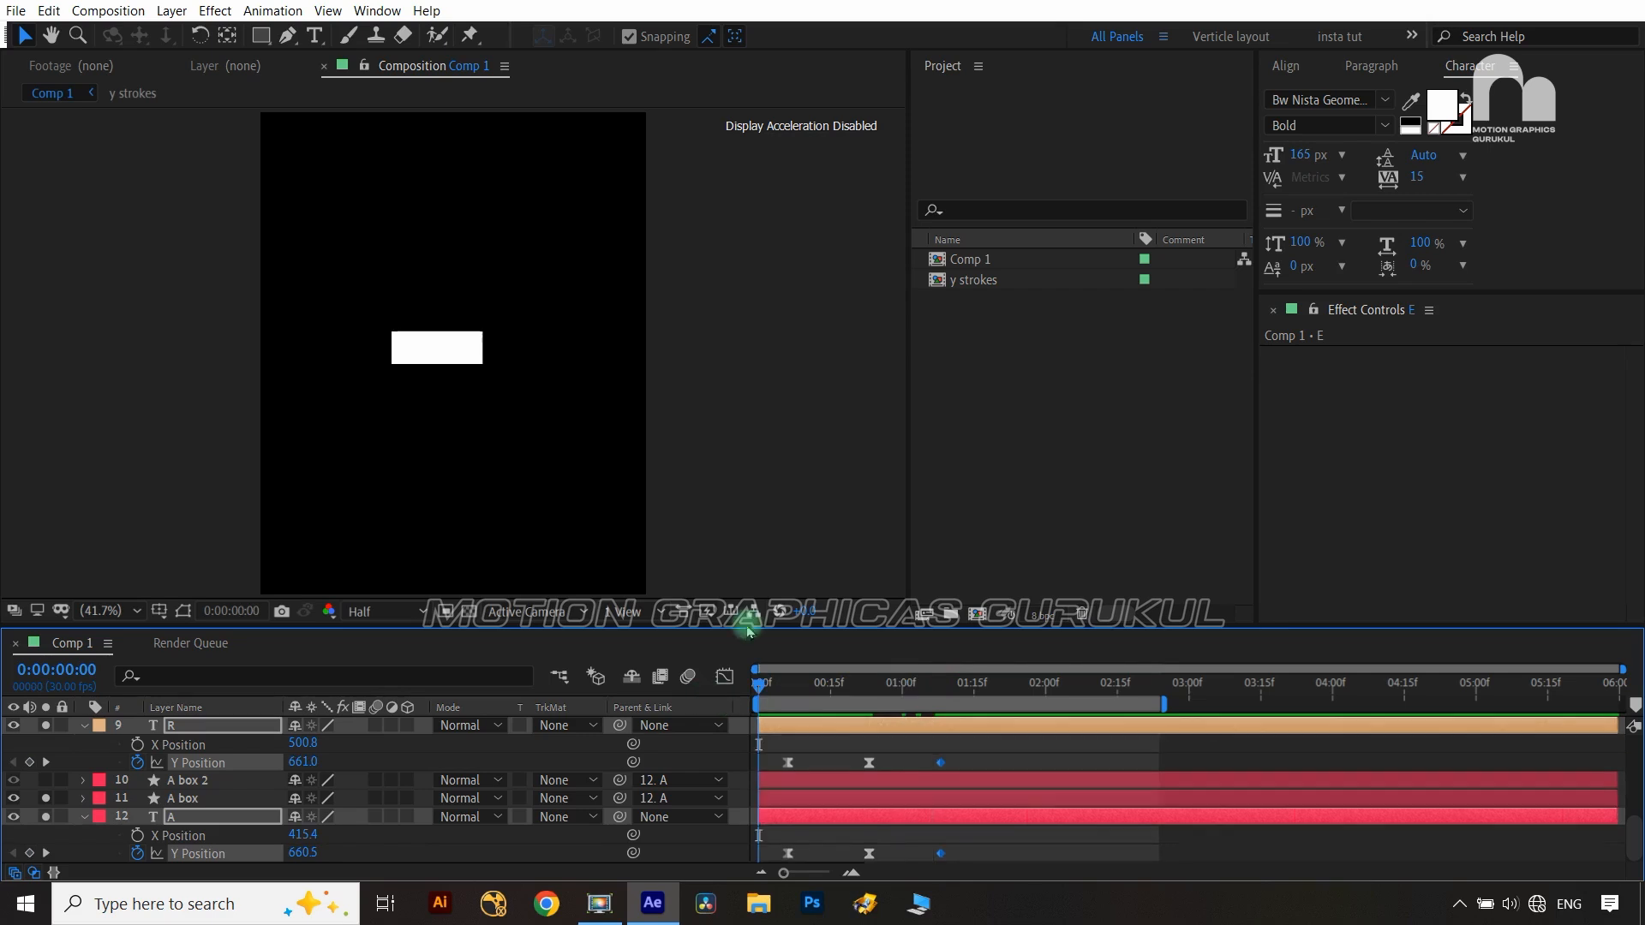
key(space)
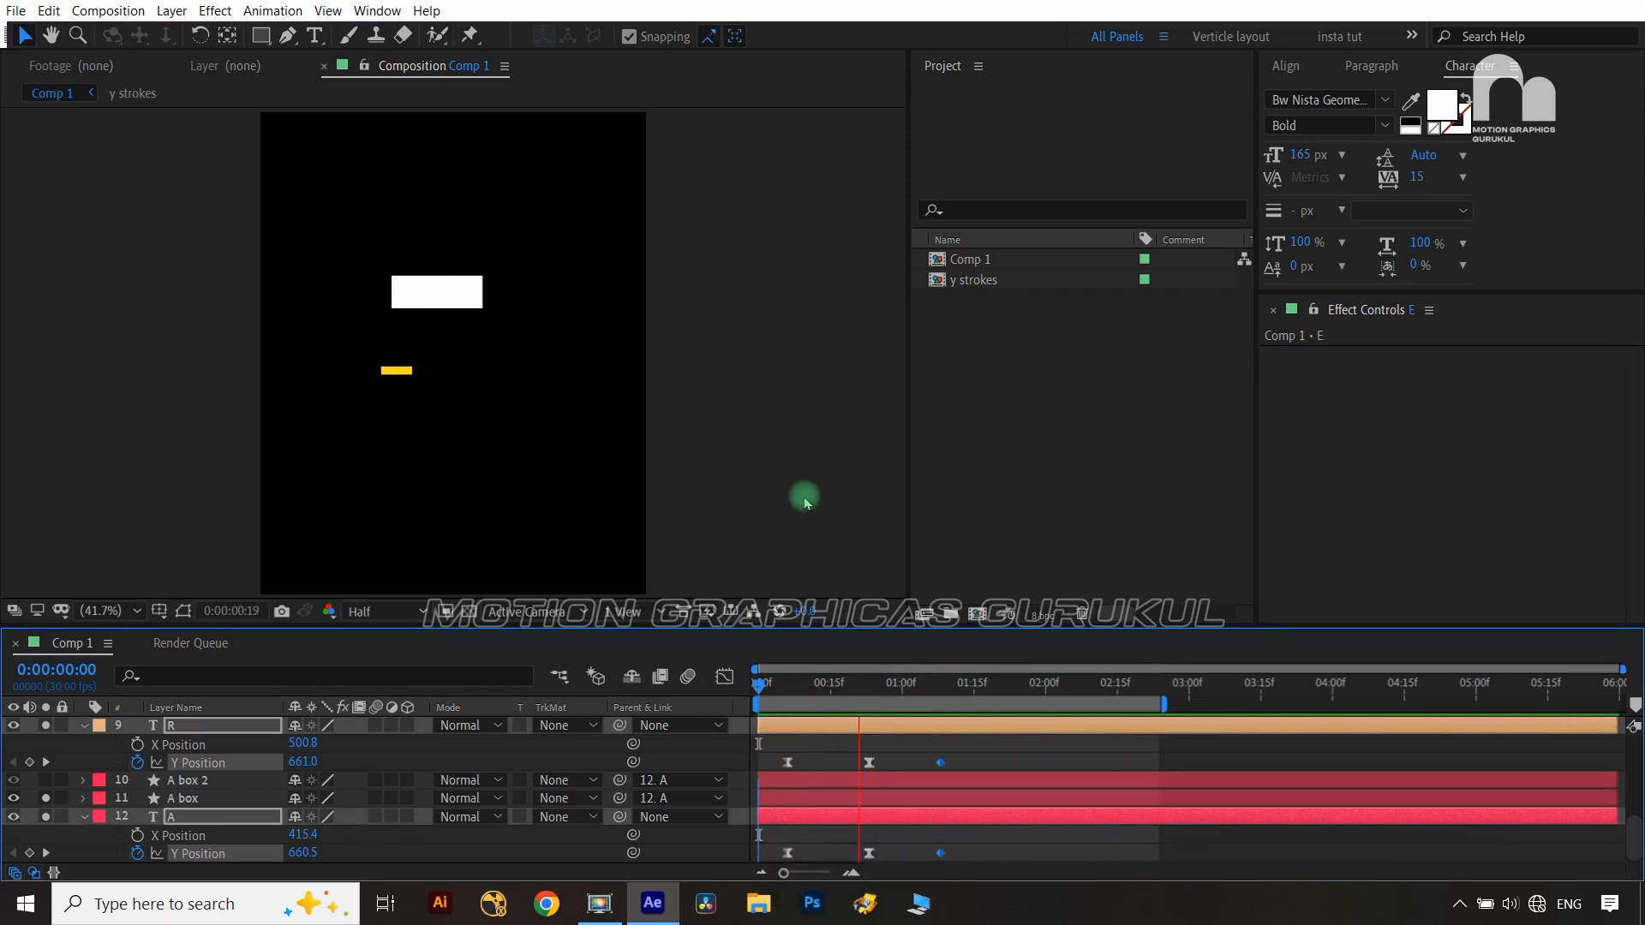
key(space)
At 0:00:00:06, lower the R, A and E layers together, bringing the Y Position of E to 767.5
drag(927, 685, 790, 696)
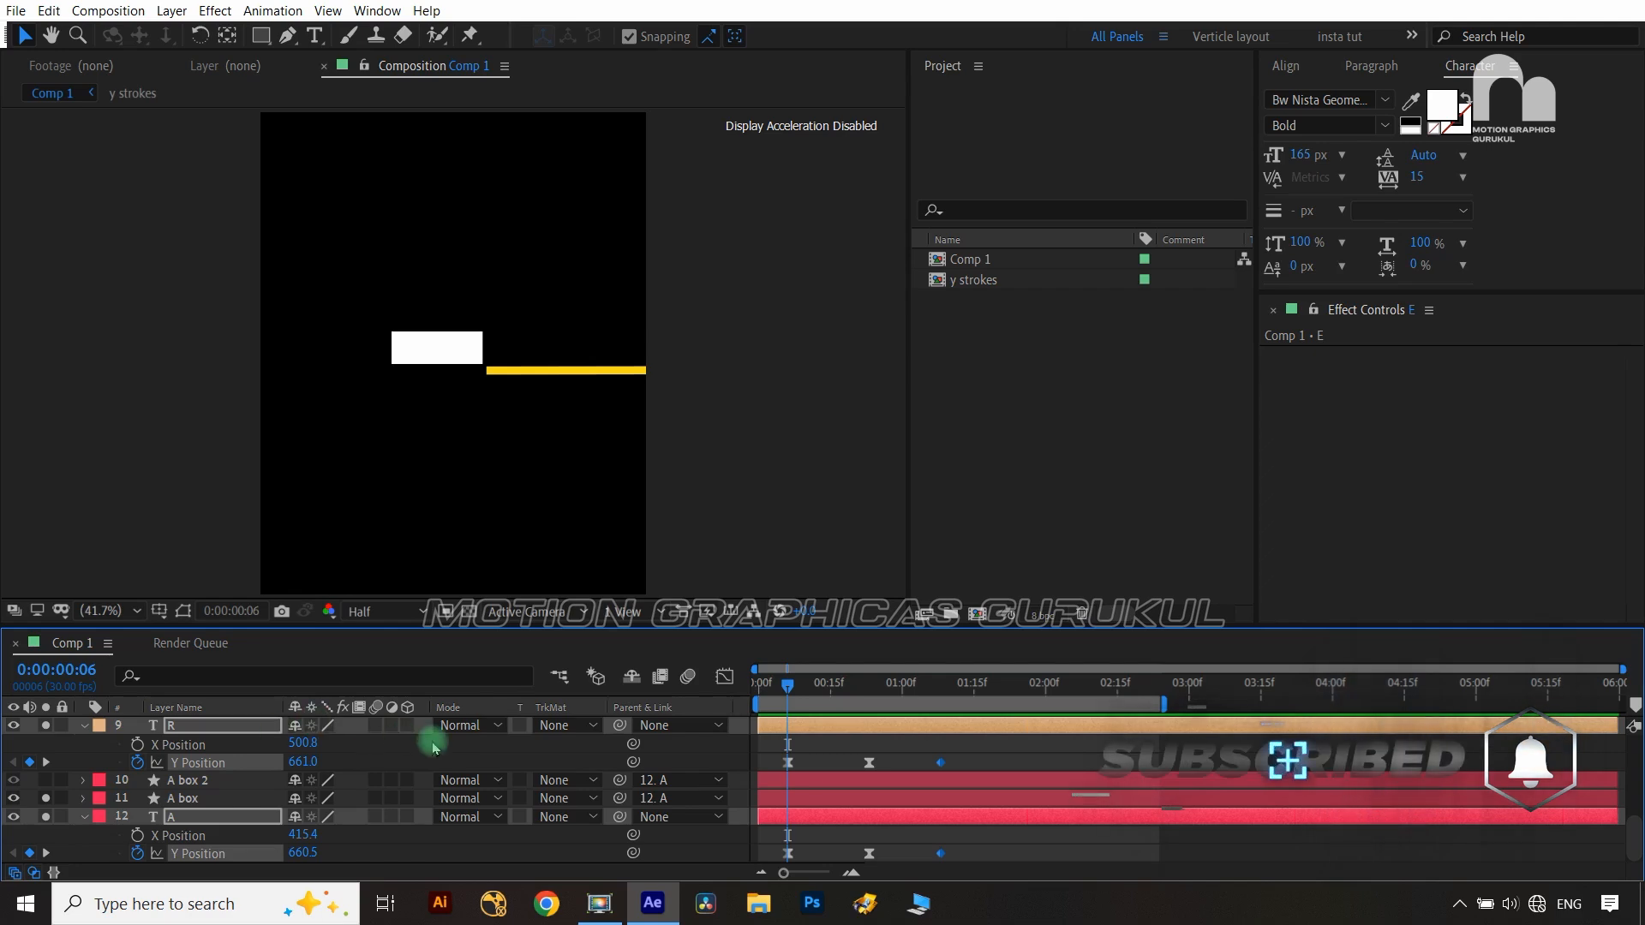
click(193, 728)
ctrl+click(206, 817)
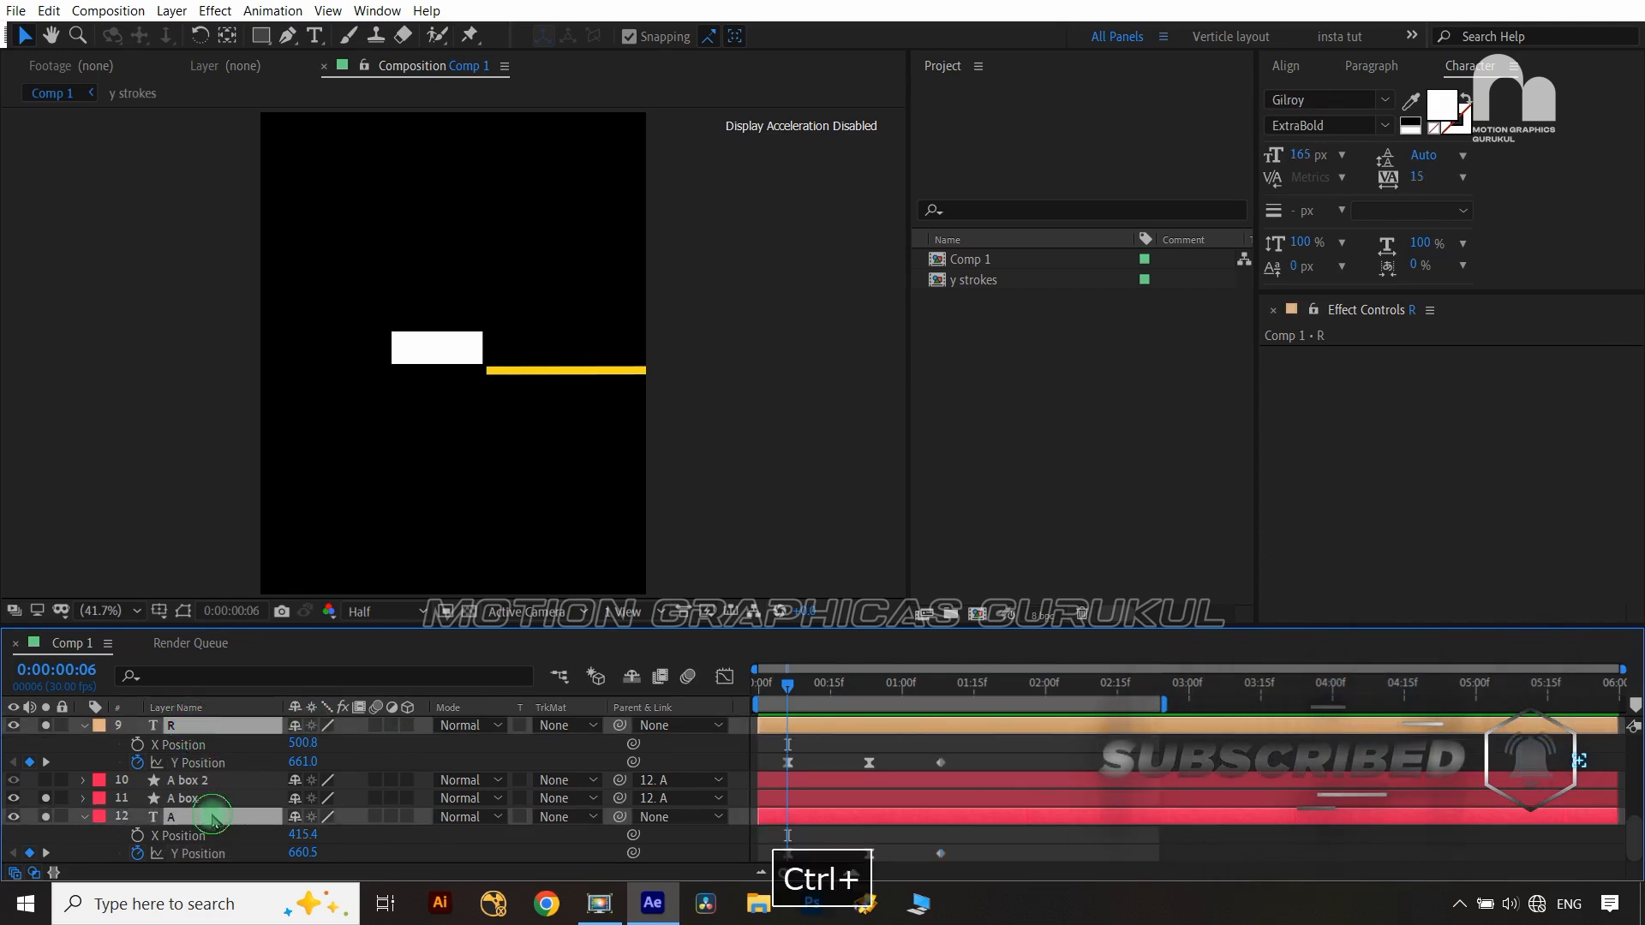
scroll(223, 787, up, 5)
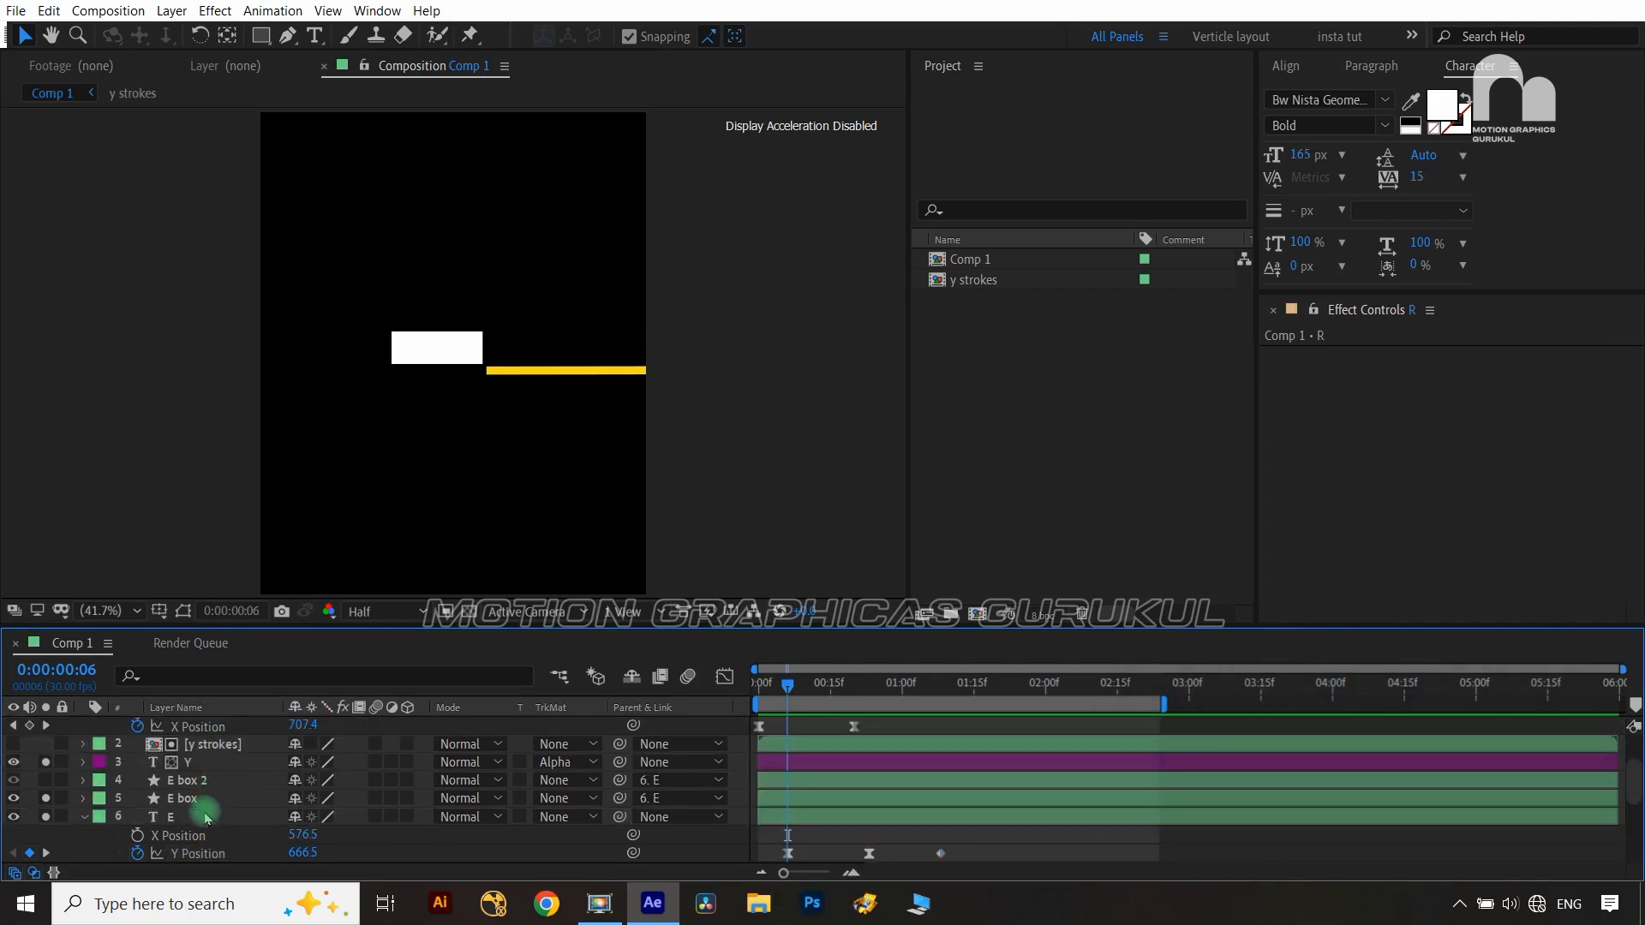
ctrl+click(205, 817)
drag(305, 854, 405, 847)
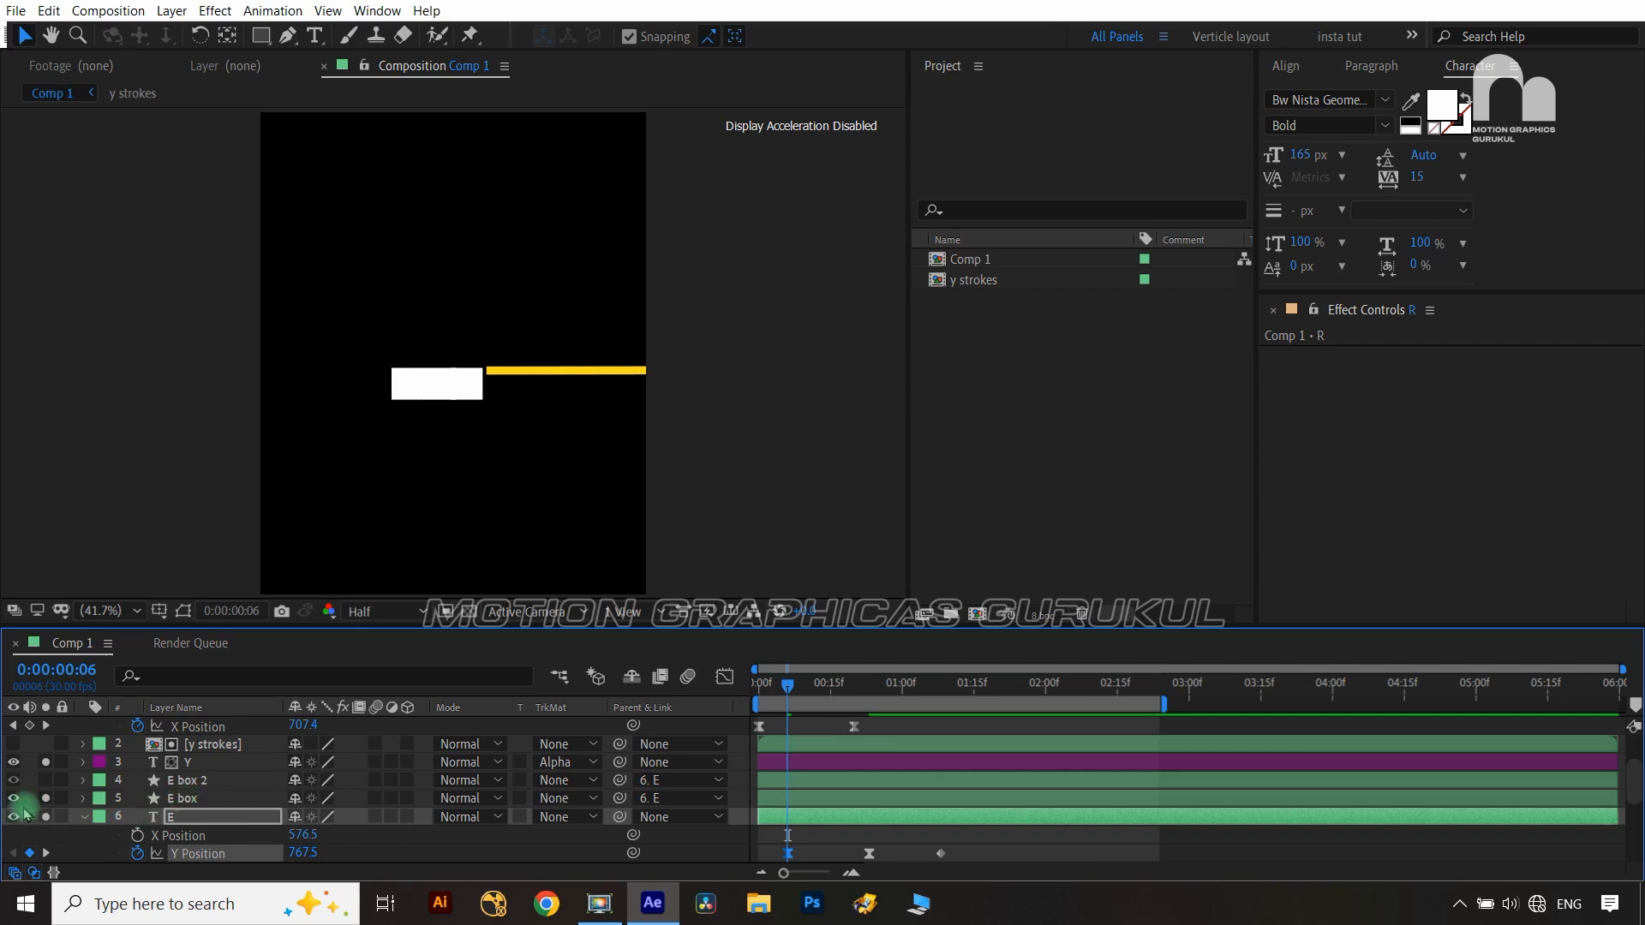
Temporarily take the E box layer out of solo to check the letter beneath it, and solo it again
click(181, 798)
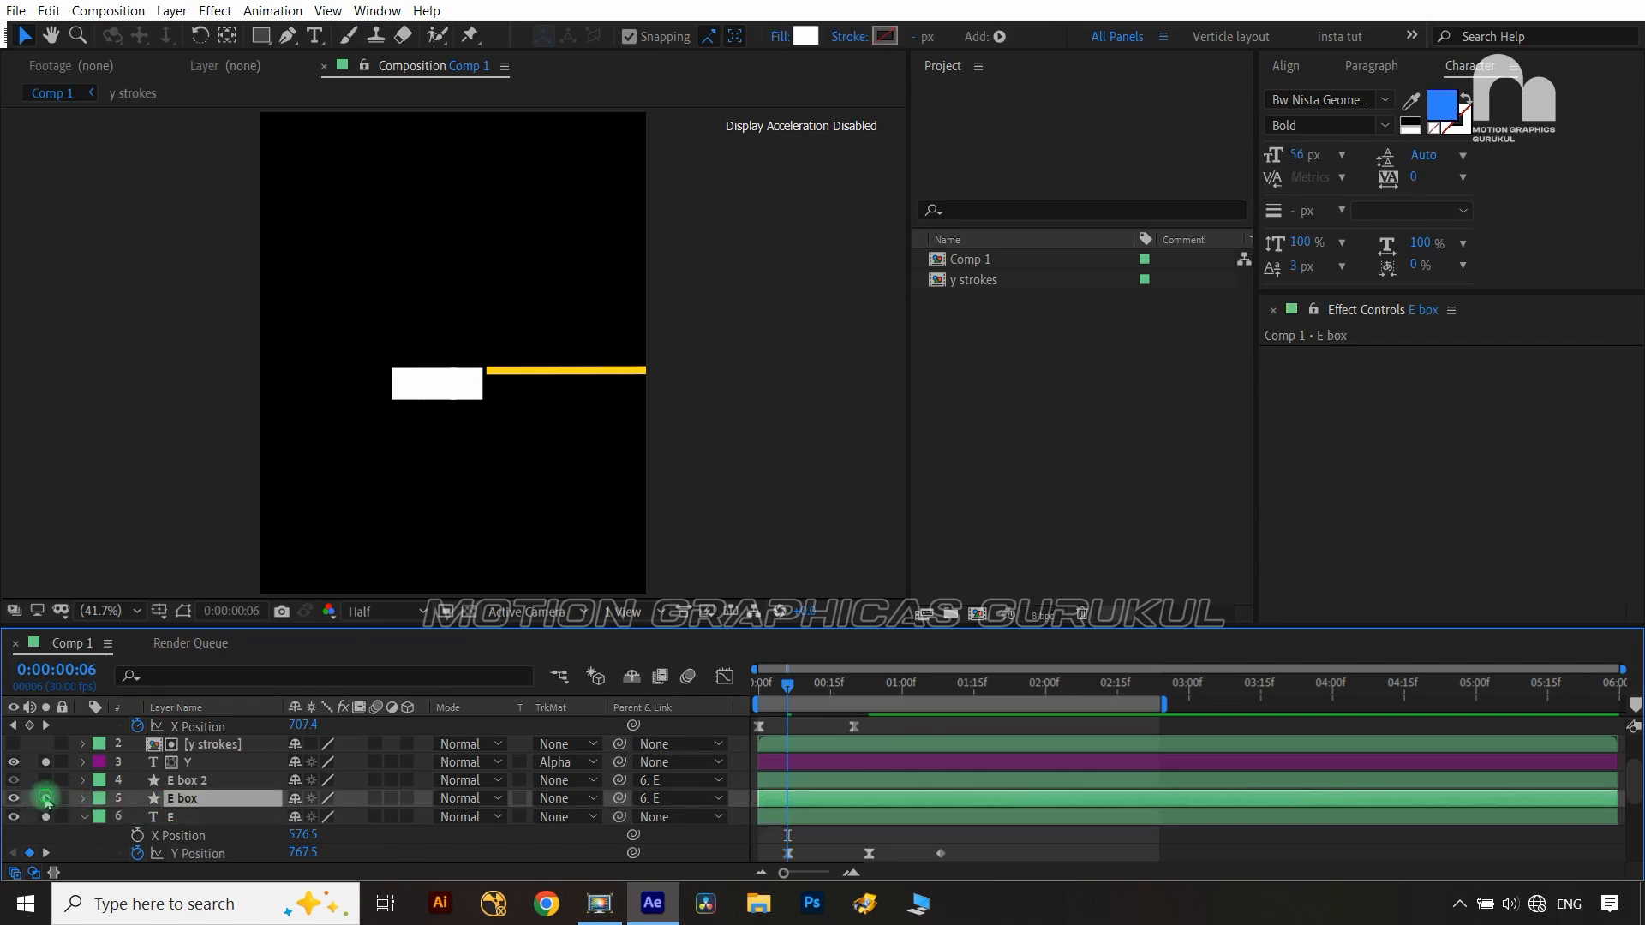
scroll(51, 802, down, 5)
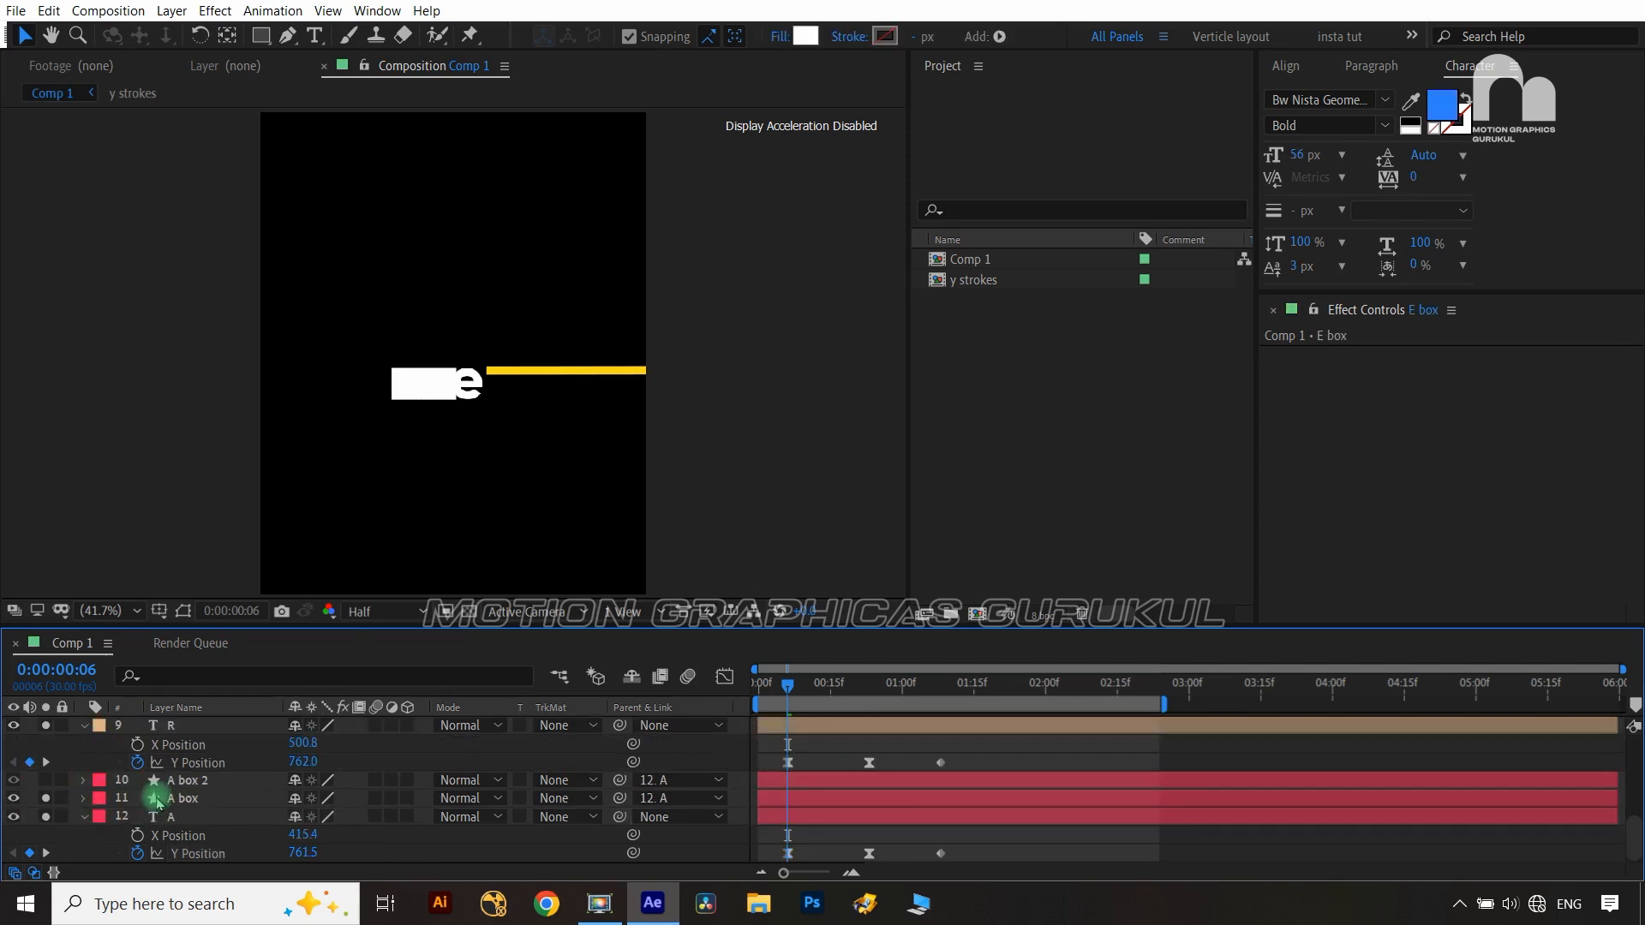
scroll(157, 801, up, 5)
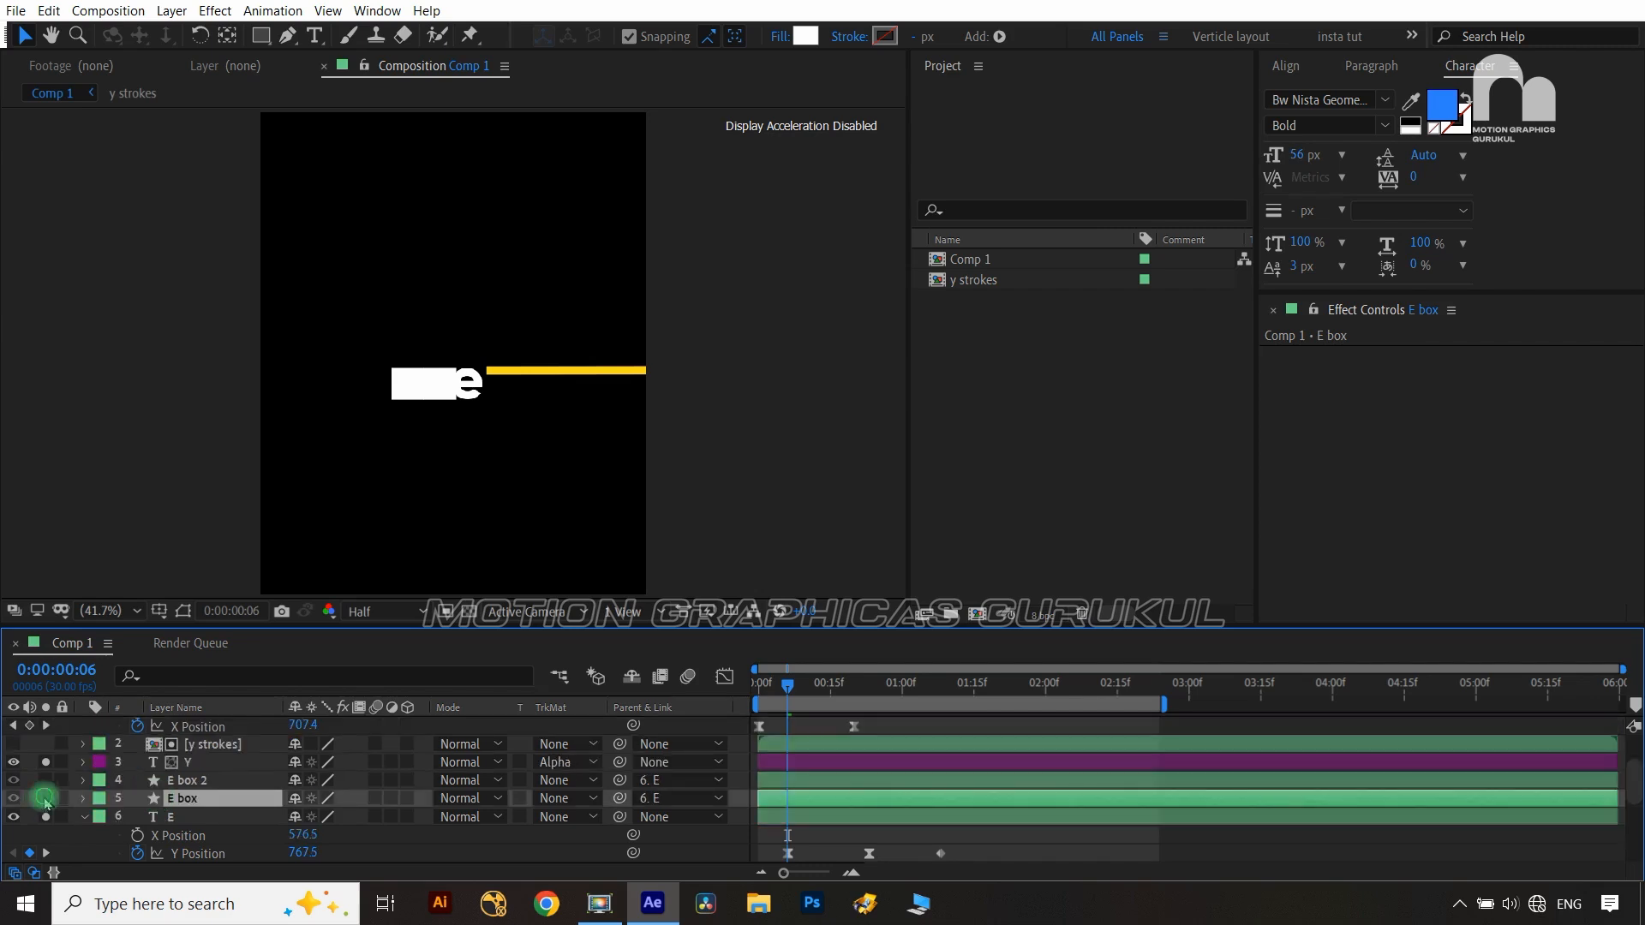
click(46, 800)
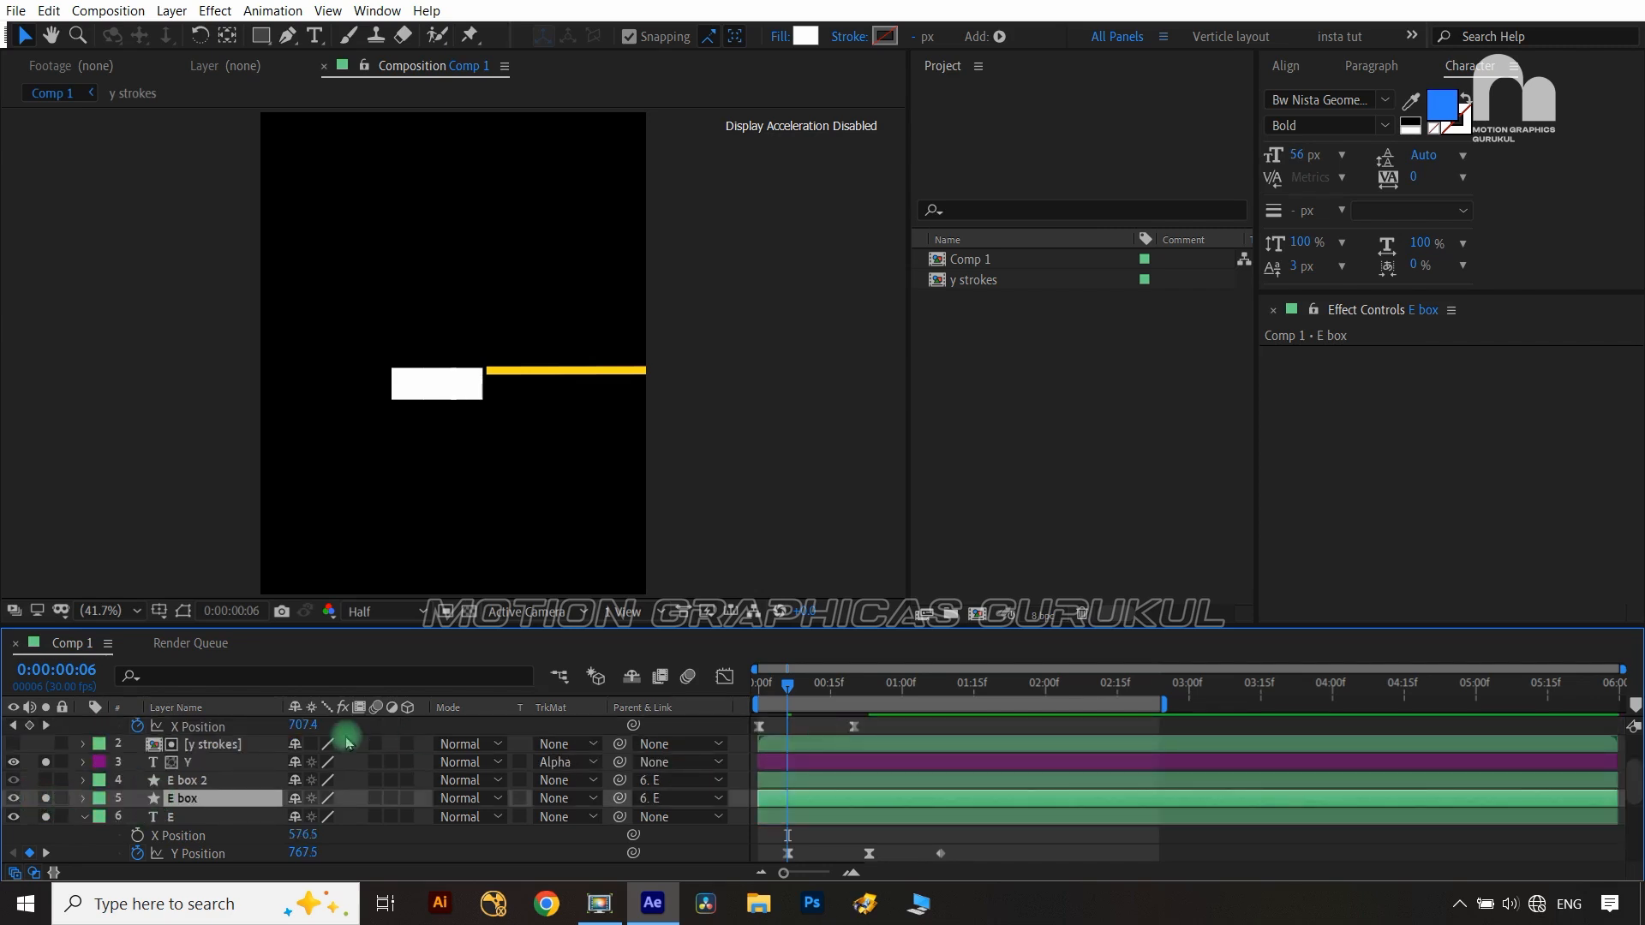
click(317, 821)
click(513, 389)
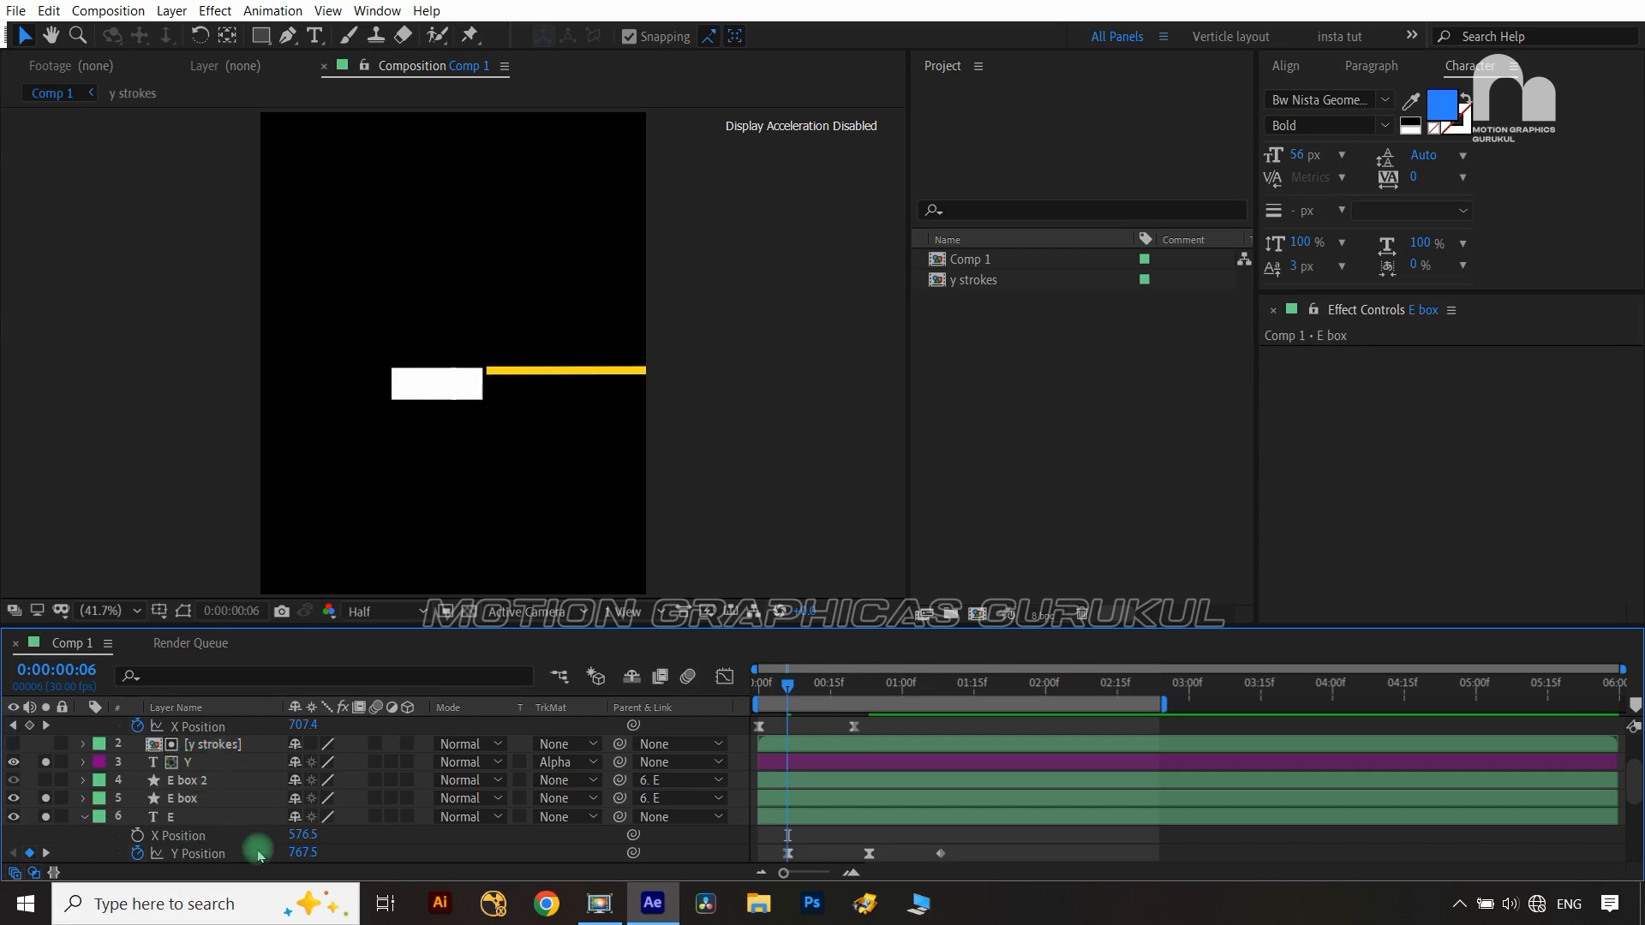
Advance the current time two frames to 0:00:00:08
key(ctrl+Right)
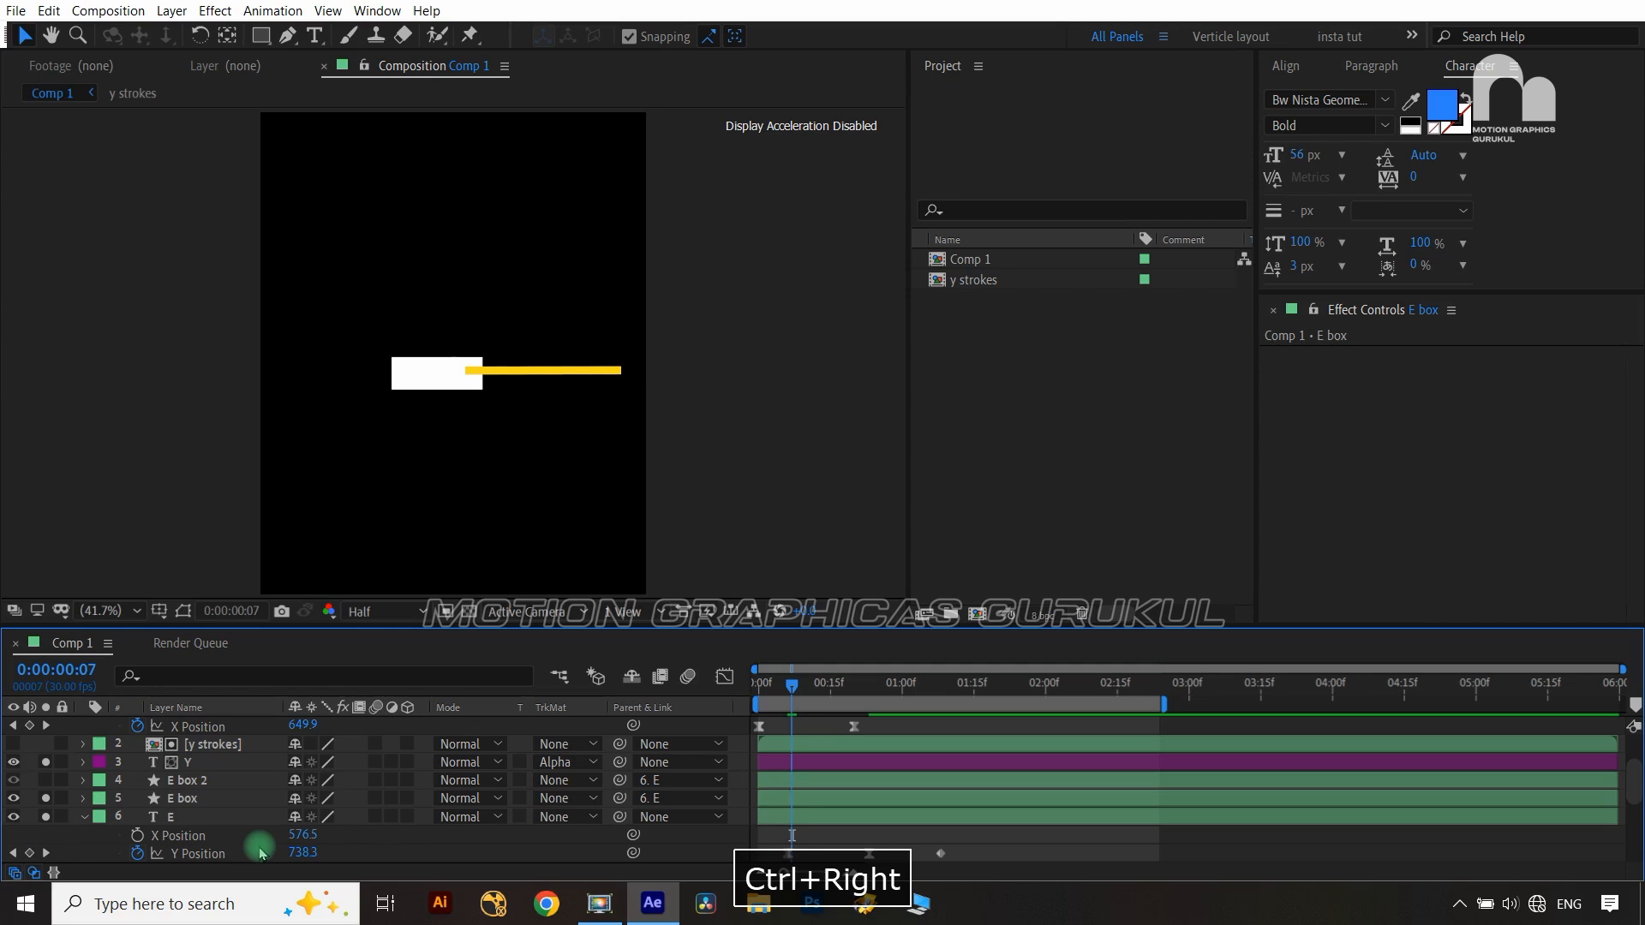
key(ctrl+Right)
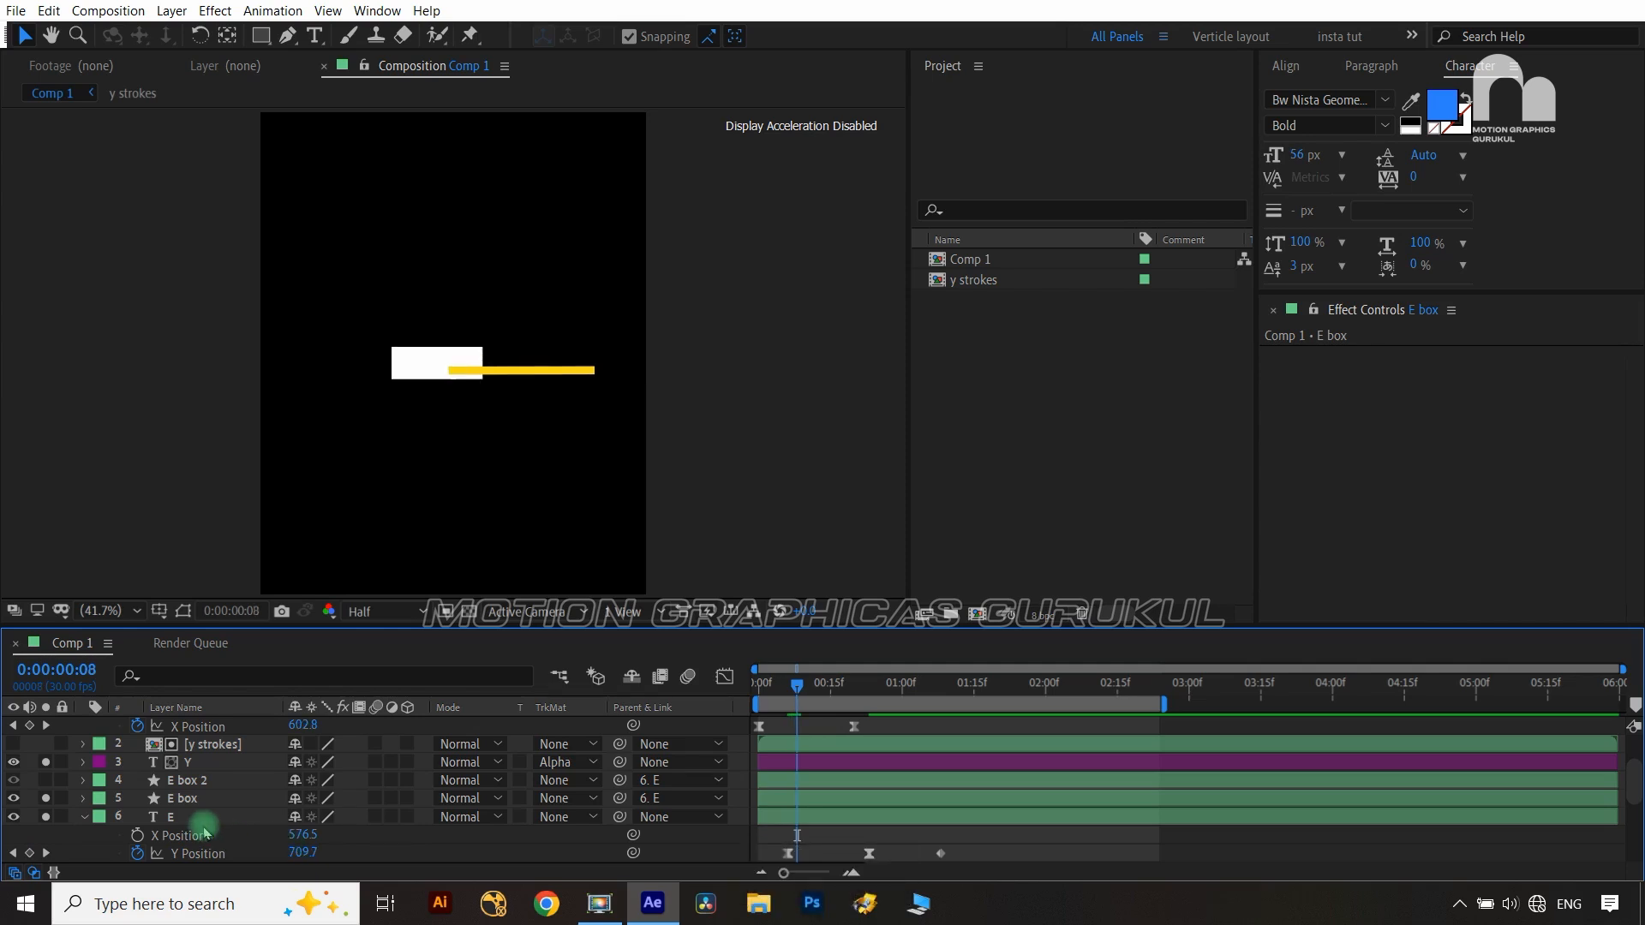
click(848, 821)
drag(850, 822, 854, 823)
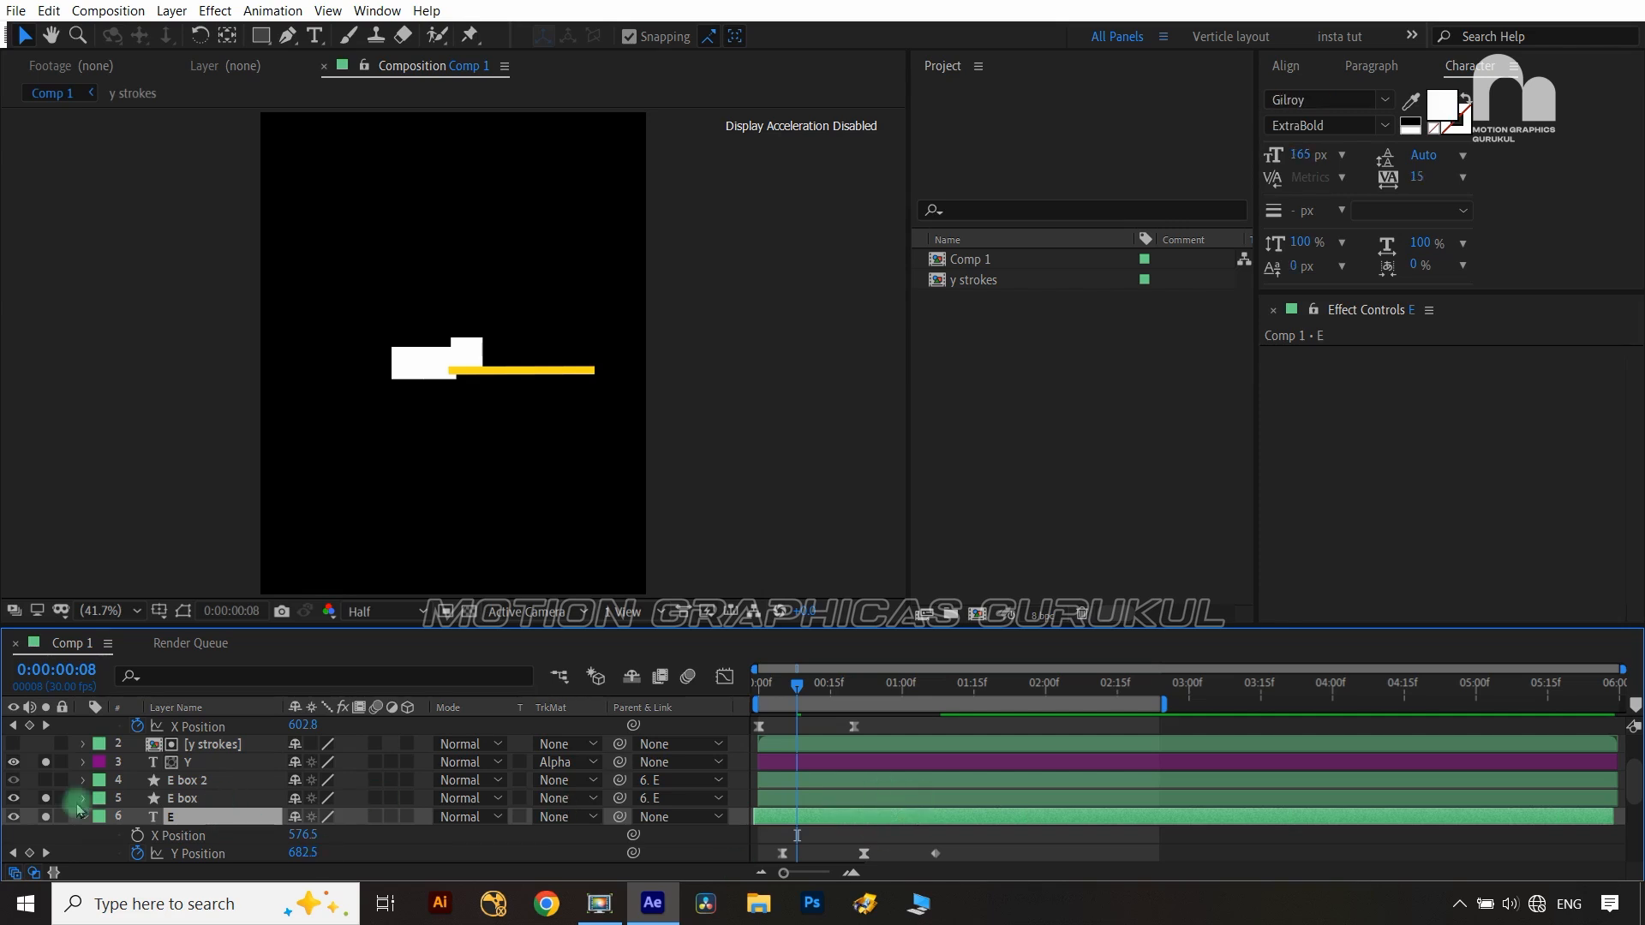
ctrl+click(203, 797)
ctrl+click(190, 780)
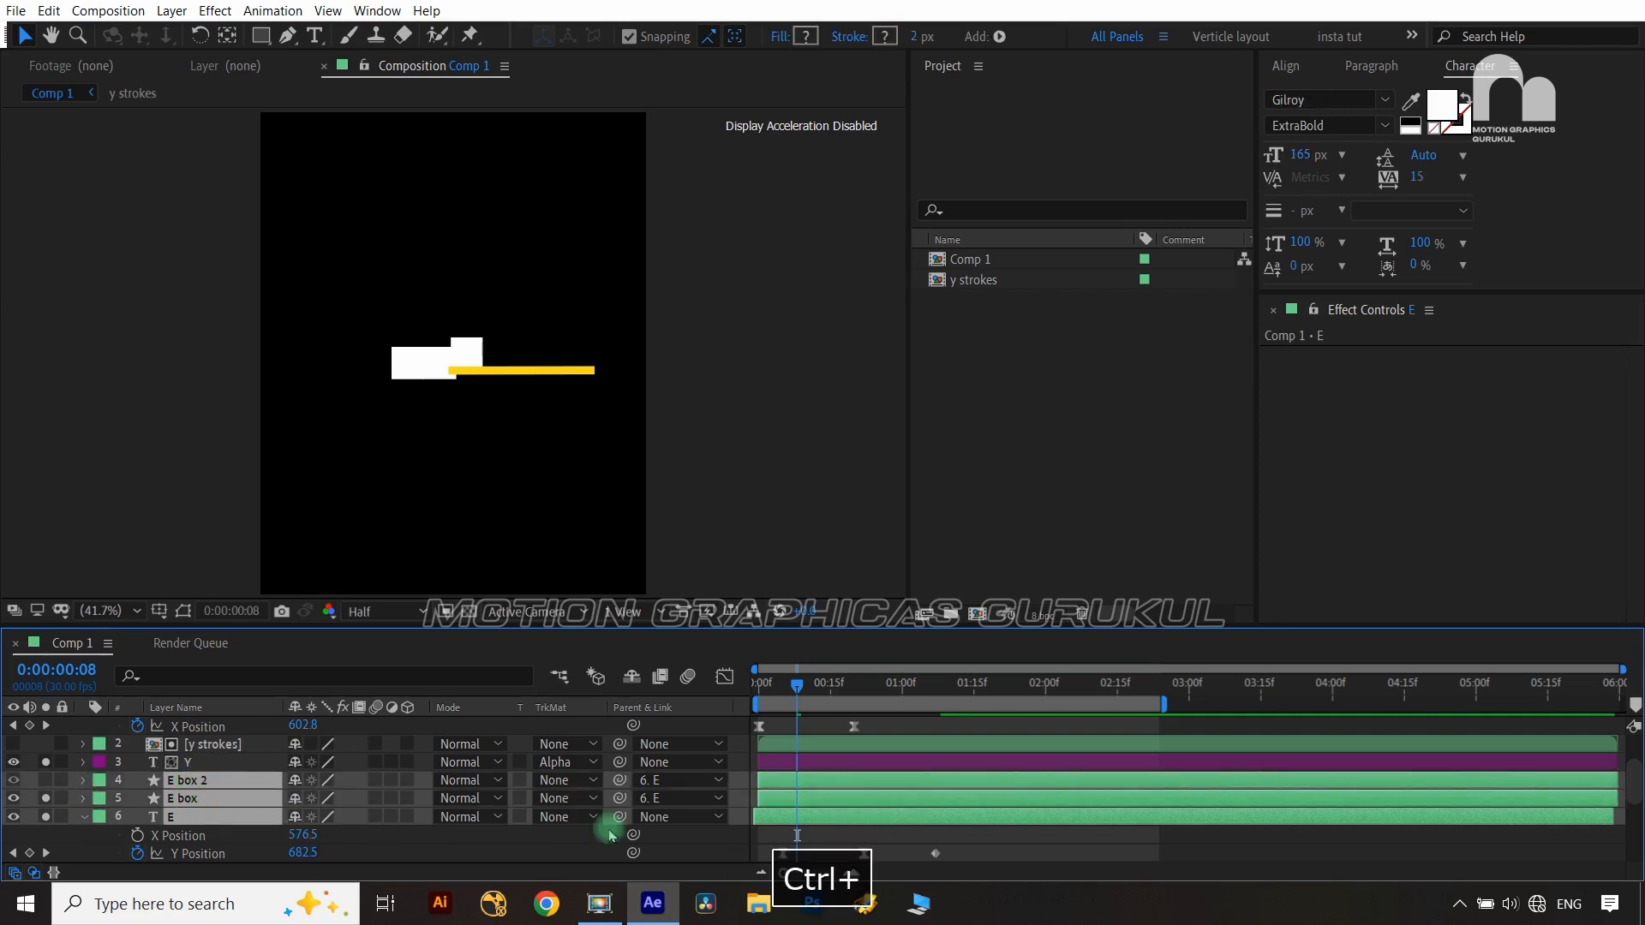
key(ctrl+z)
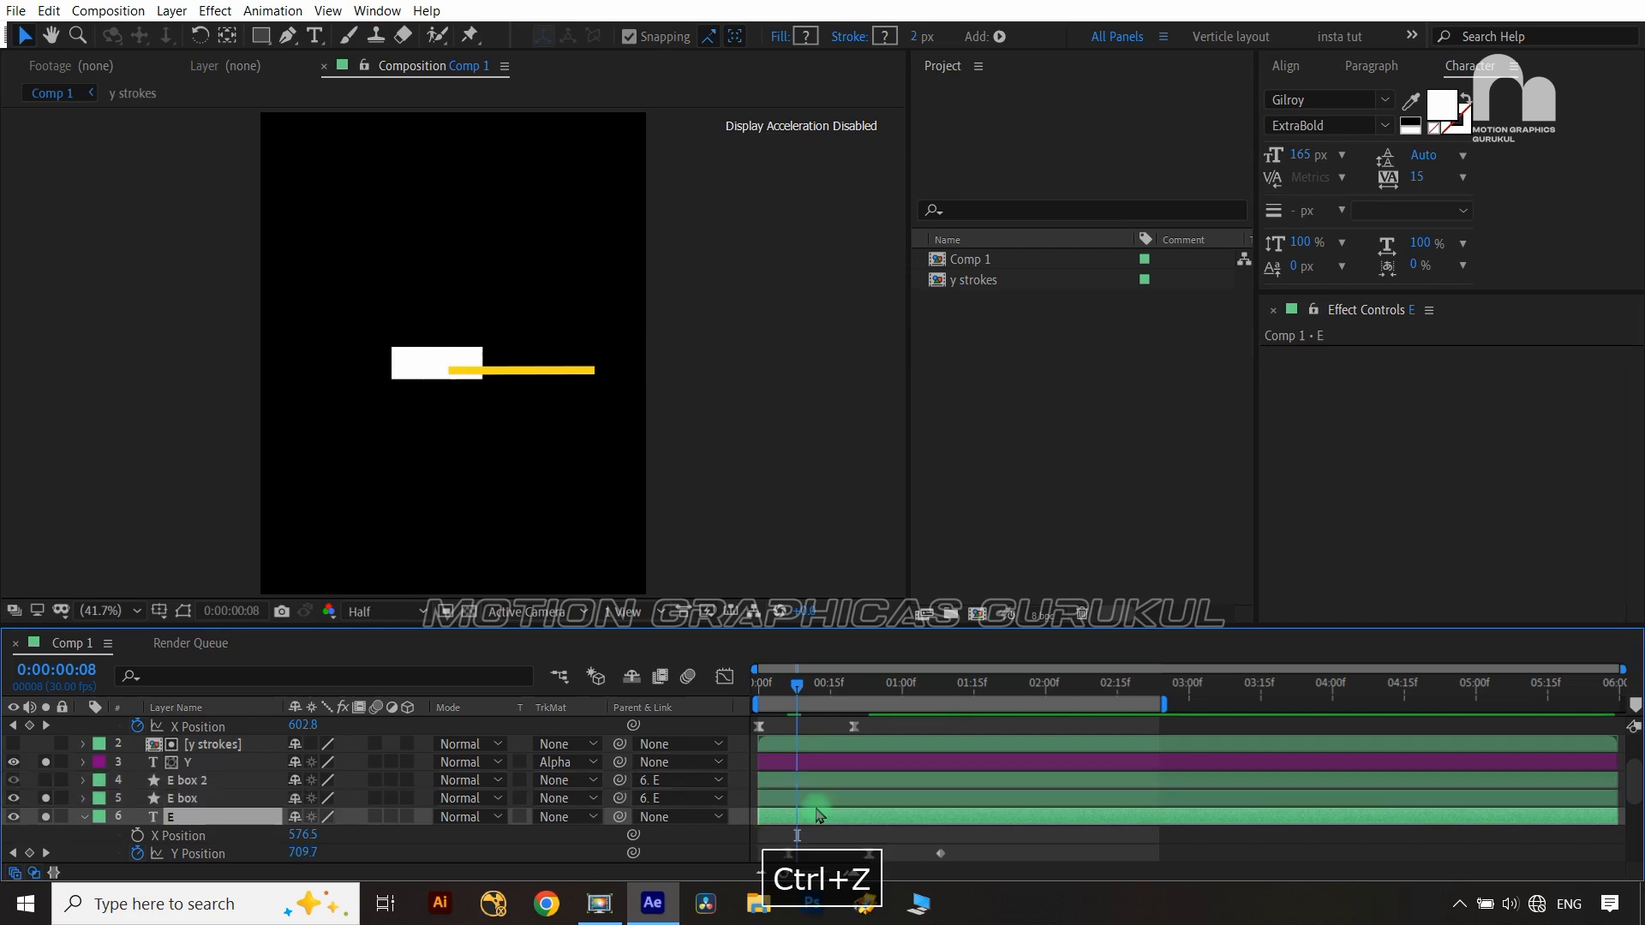
Shift the E, E box and E box 2 layers one frame earlier and trim their start to 0:00:00:08
shift+click(815, 780)
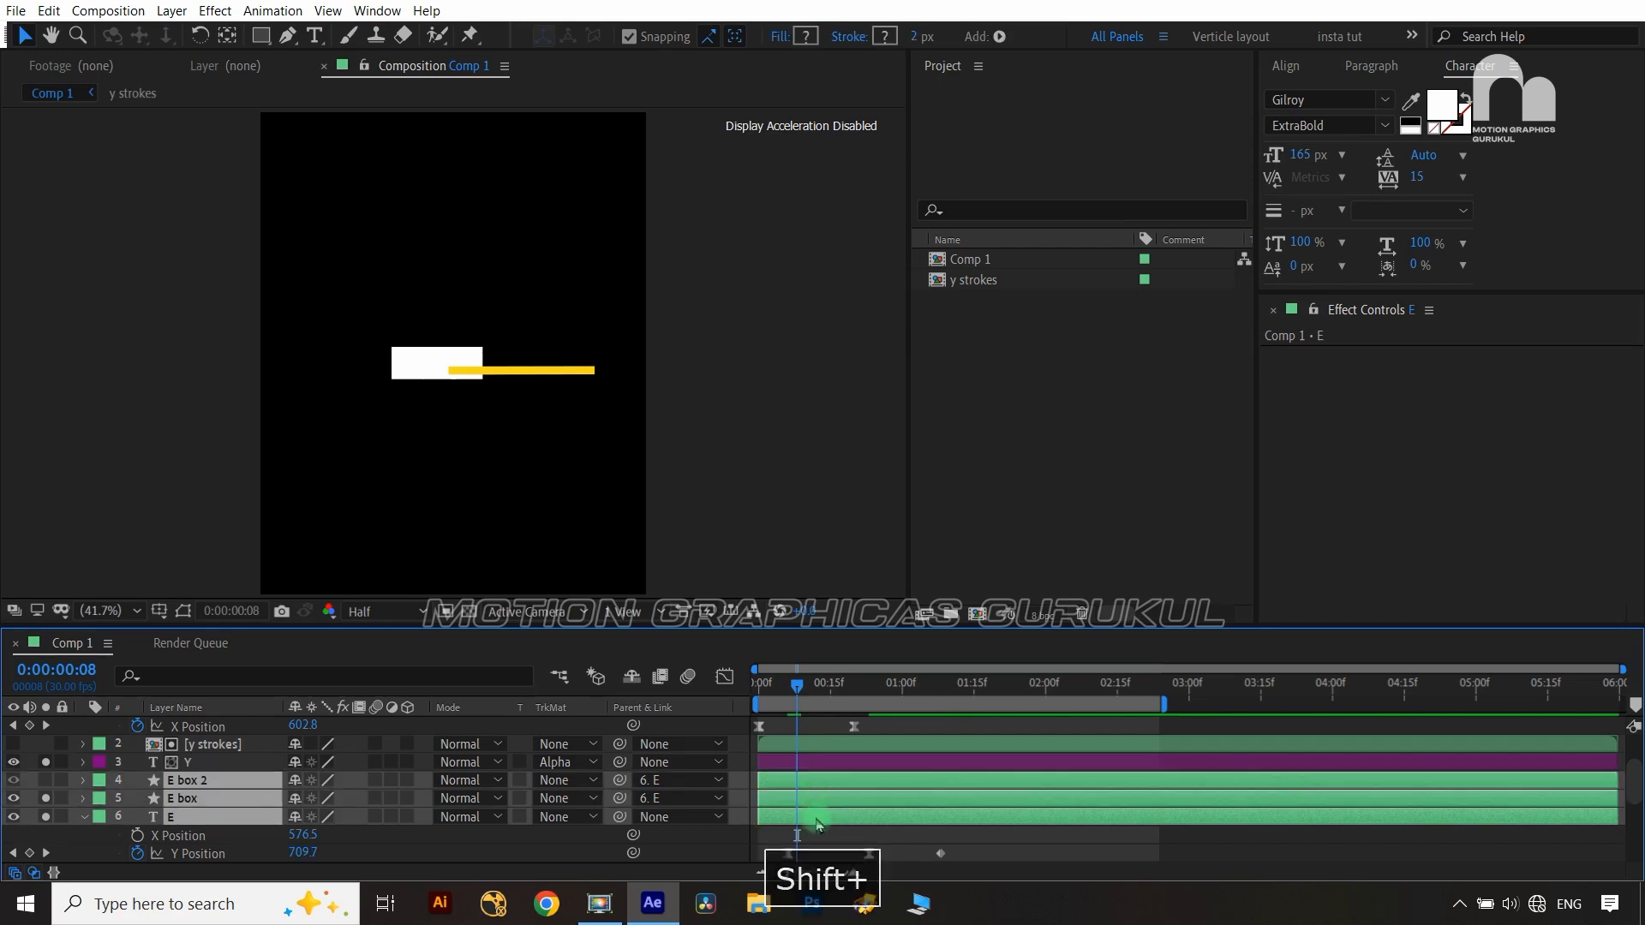
drag(819, 825, 813, 823)
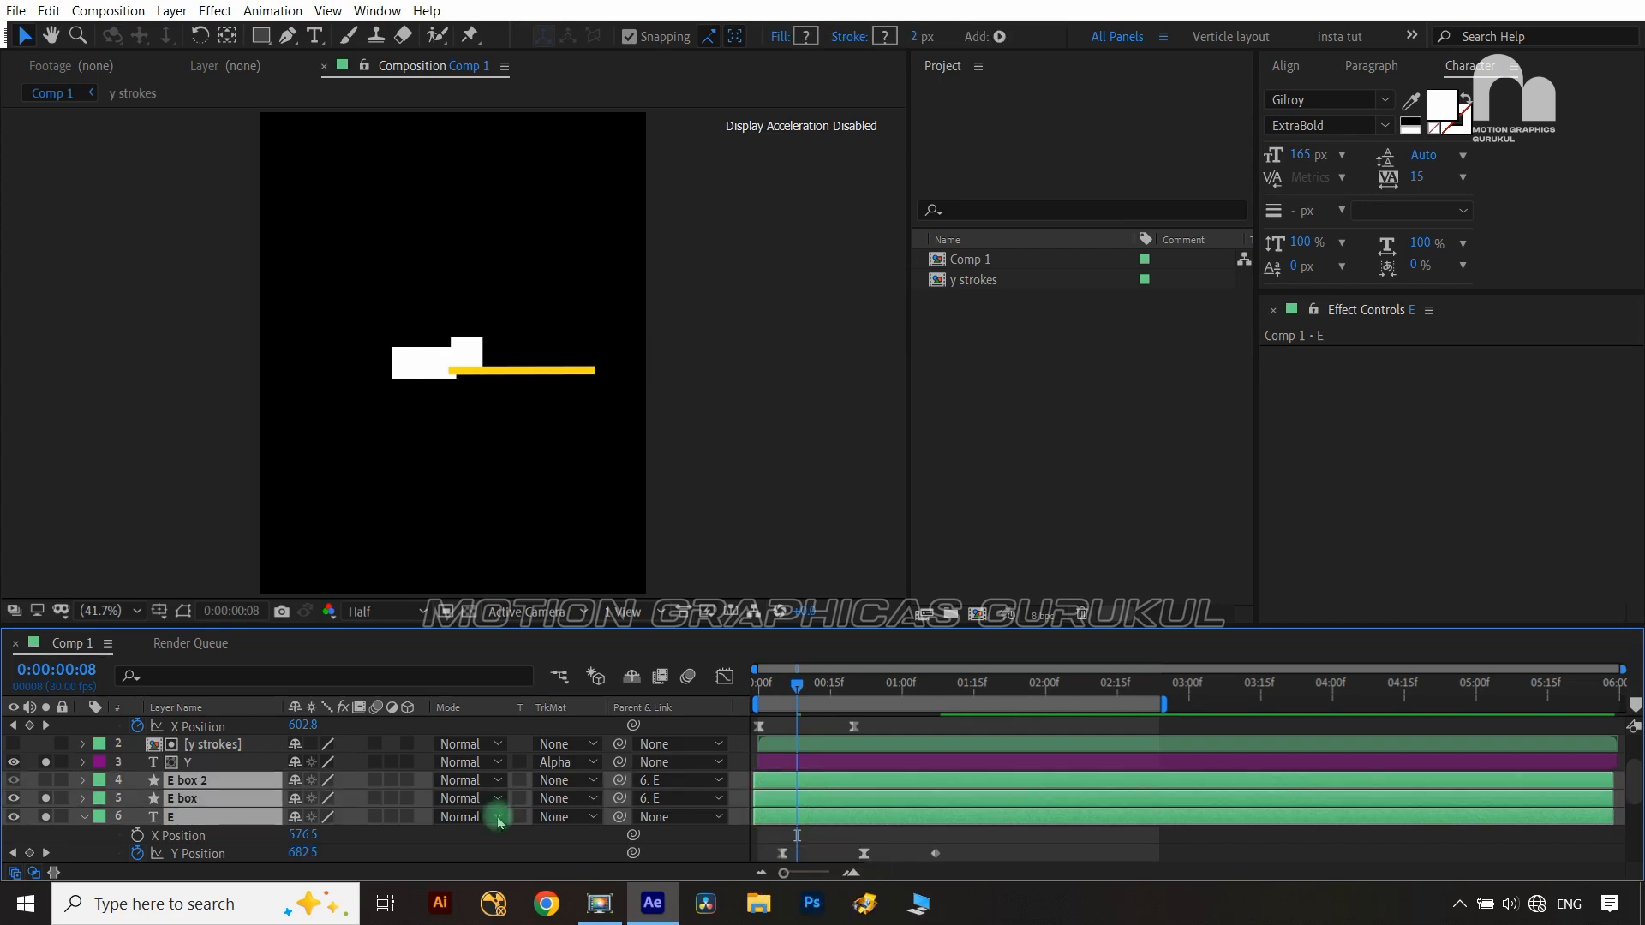
key(alt+bracketleft)
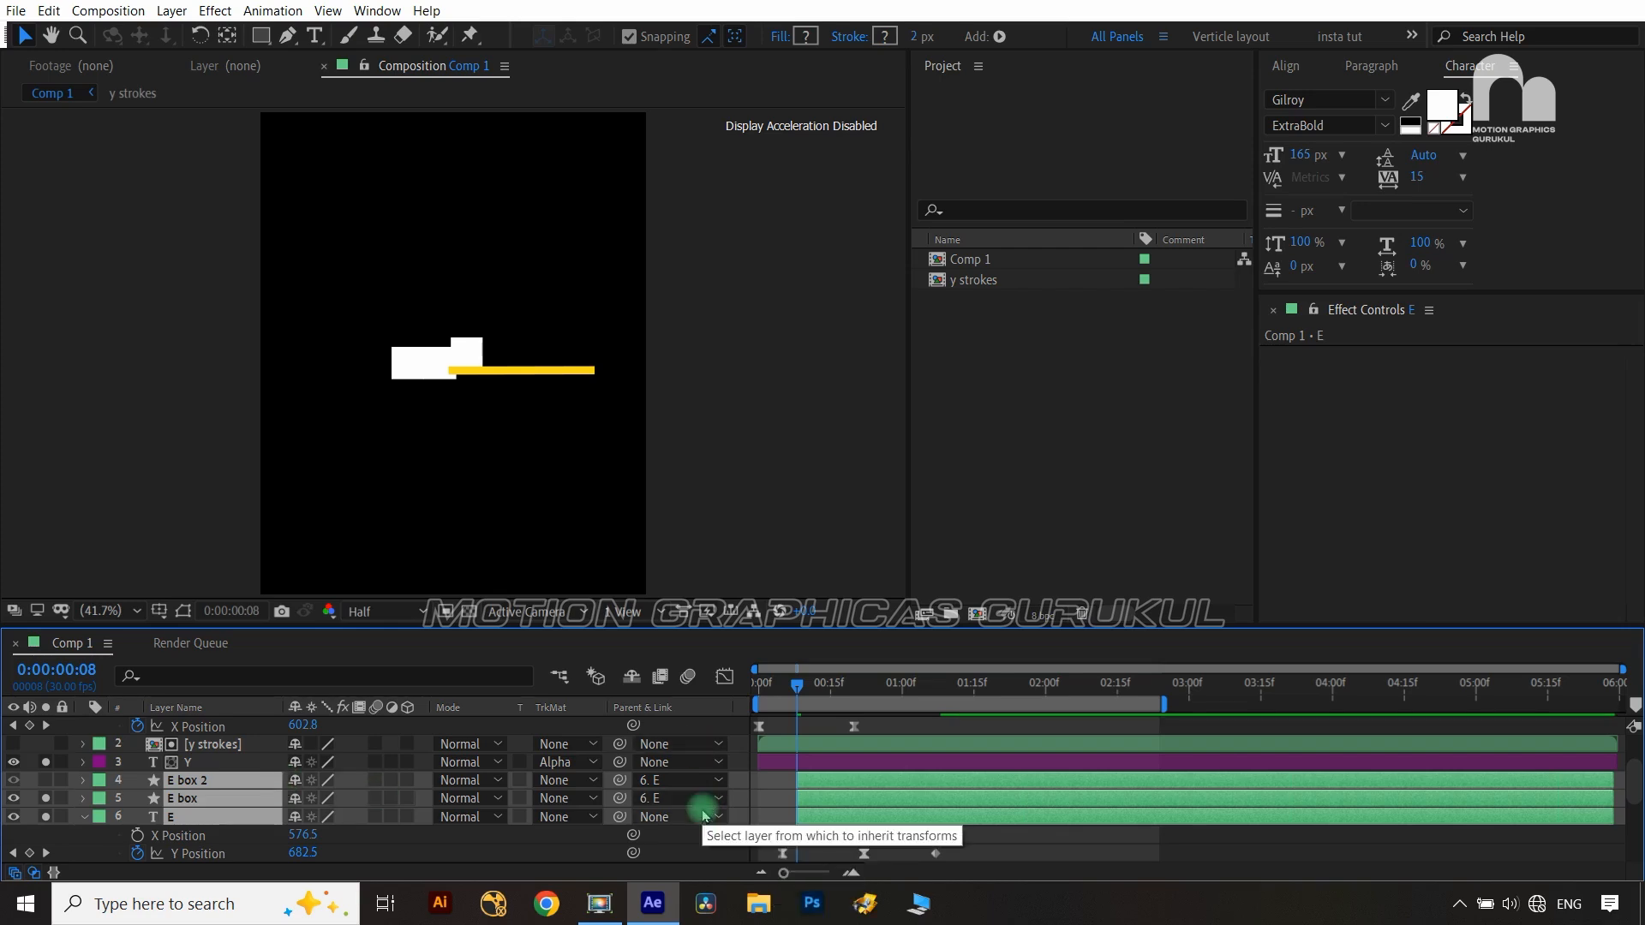
Set the current time to 0:00:00:10 and shift the R, R box and R box 2 layers one frame later
key(ctrl+Right)
key(ctrl+Right)
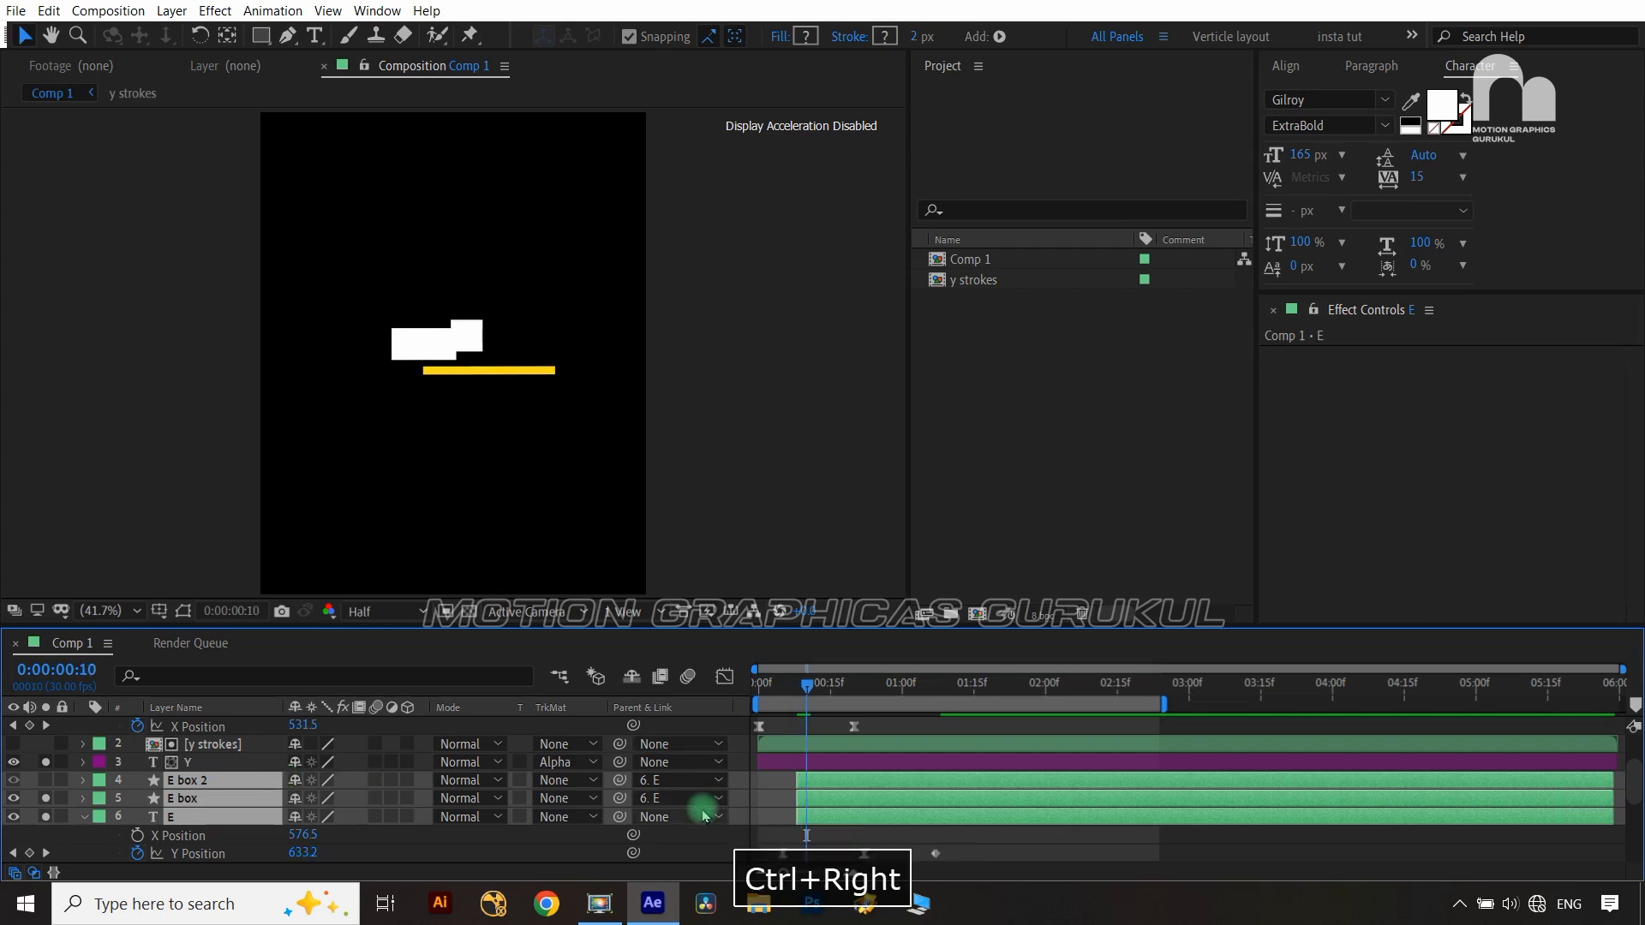
scroll(262, 831, down, 3)
click(205, 782)
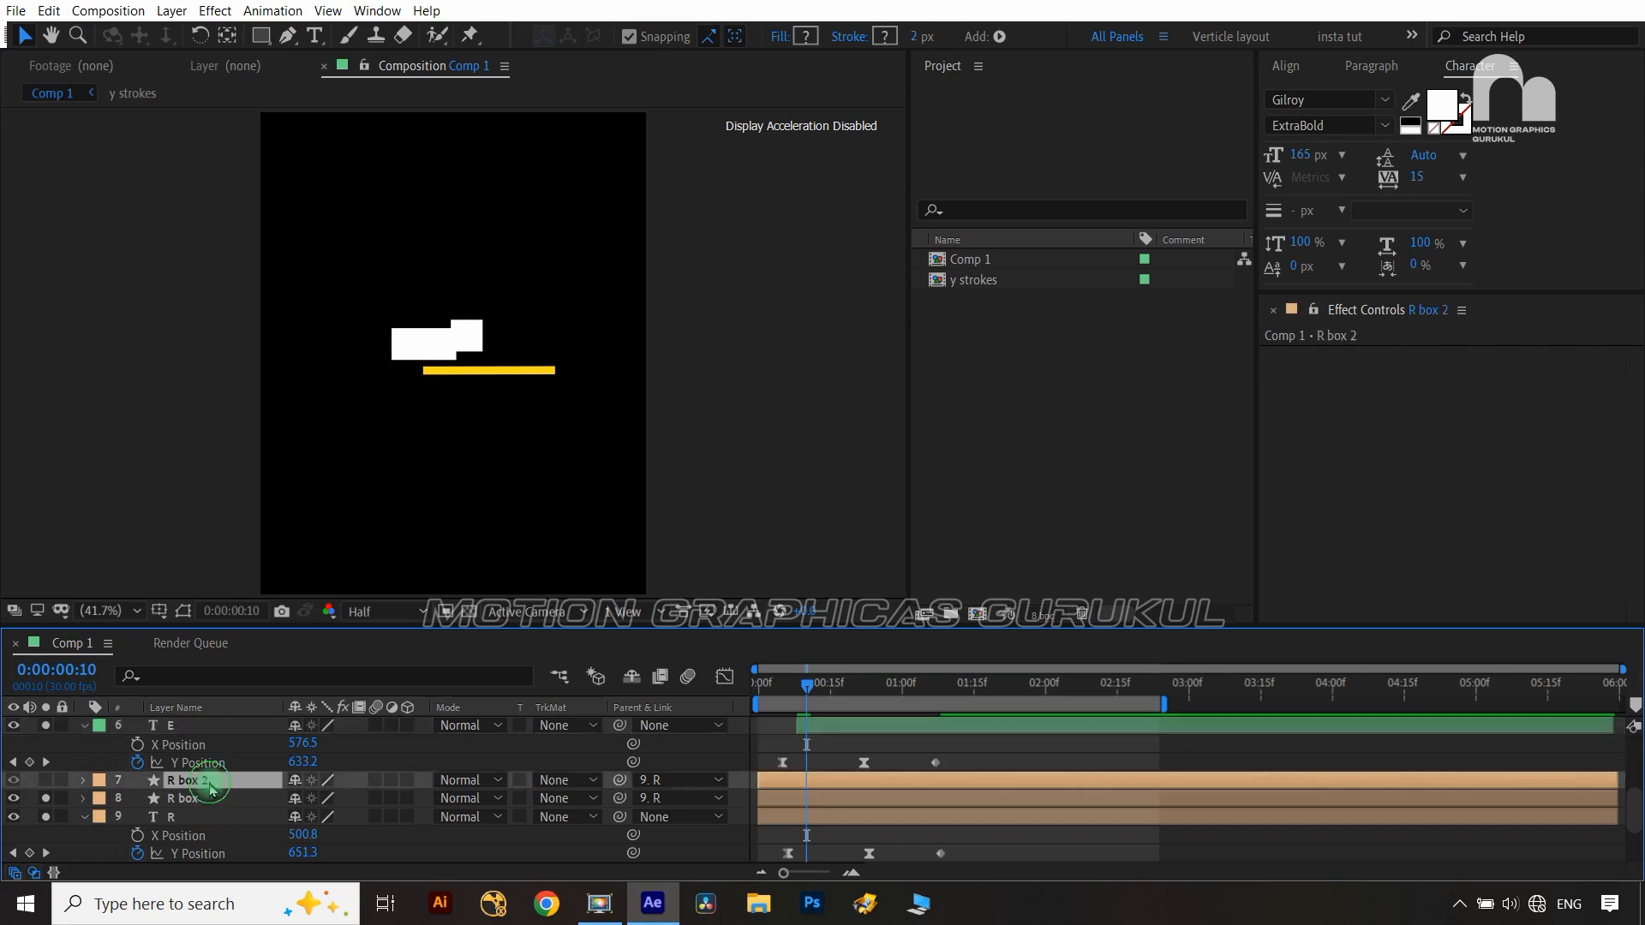
shift+click(209, 818)
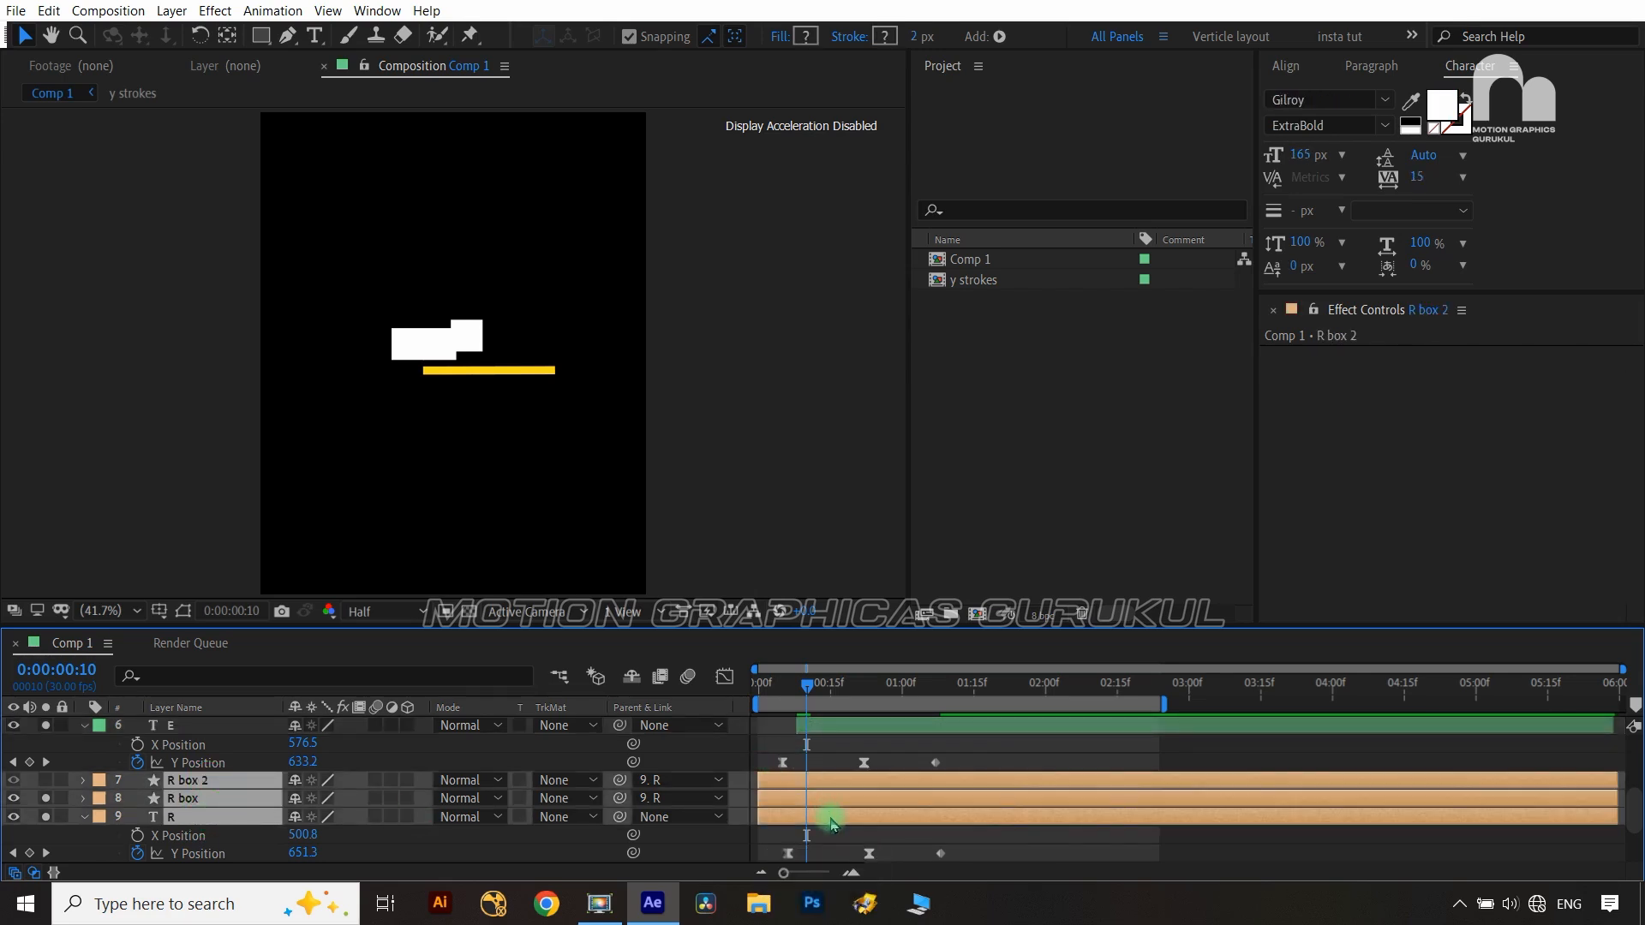
drag(830, 821, 837, 825)
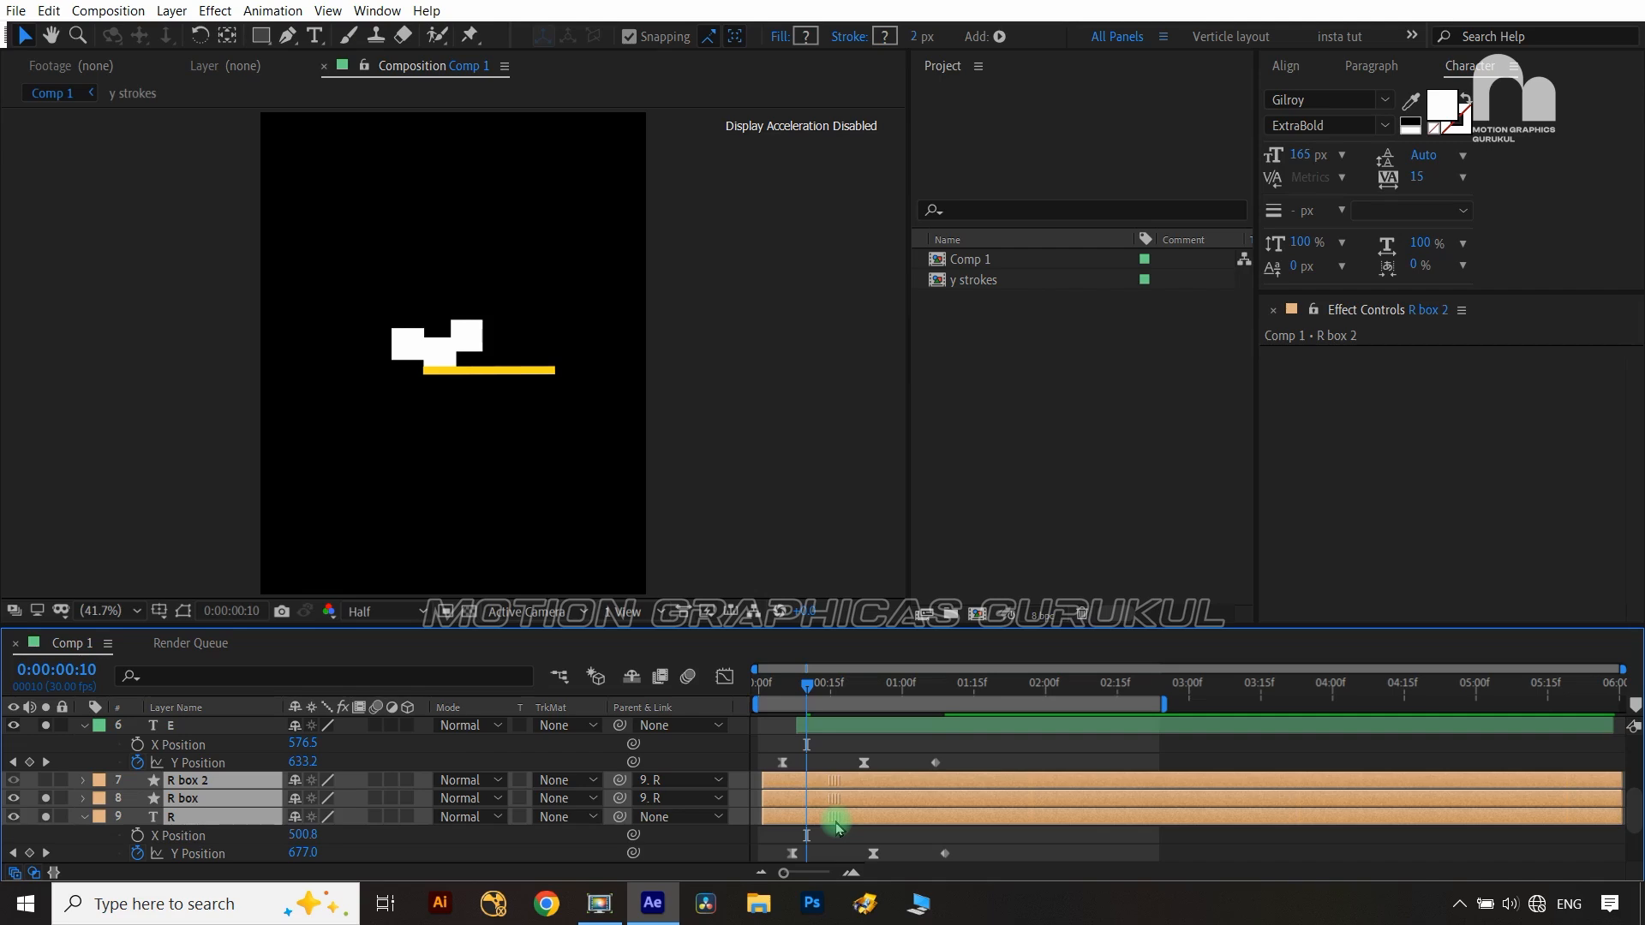
Trim the start of the R, R box and R box 2 layers to 0:00:00:10 and advance the current time to 0:00:00:14
key(alt+bracketleft)
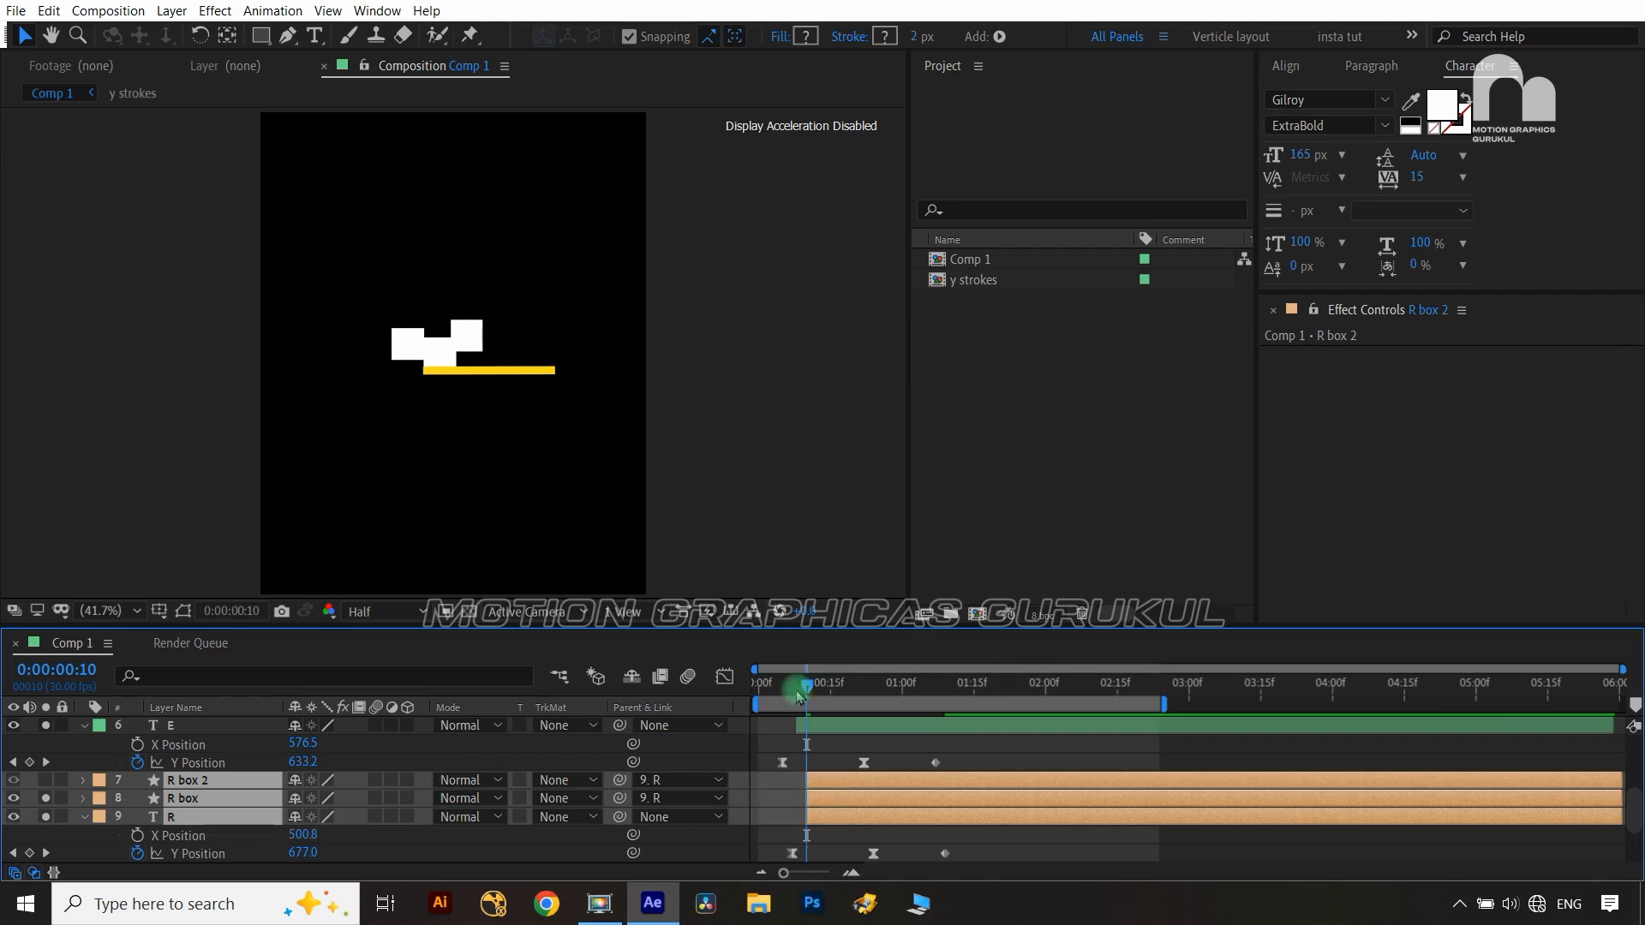
key(ctrl+Right)
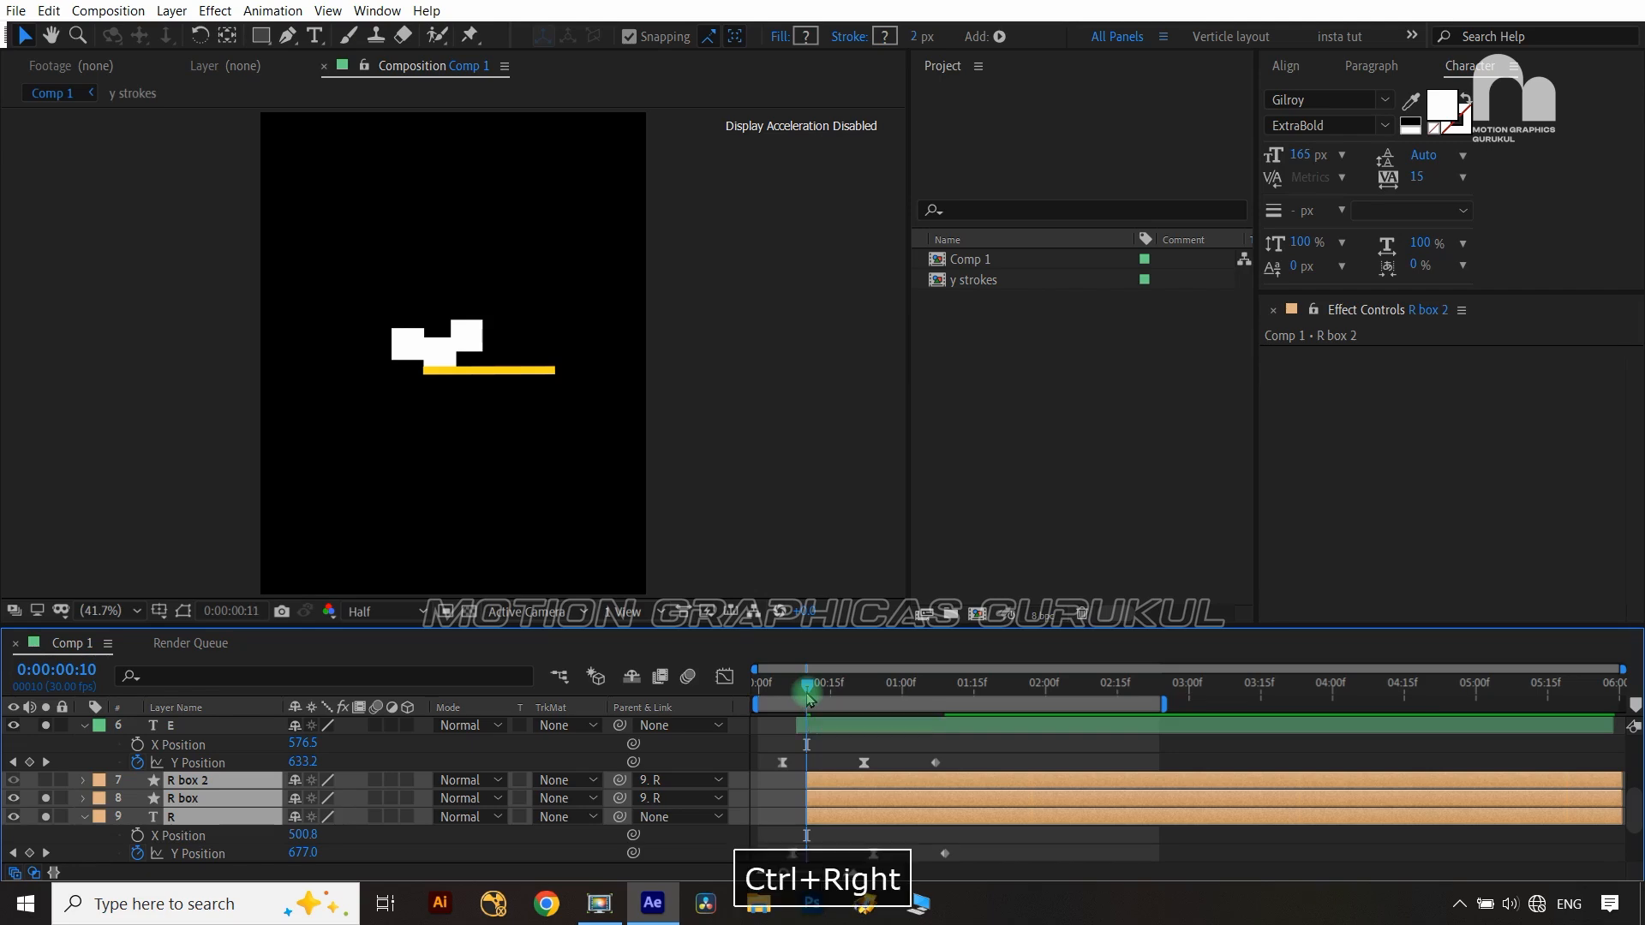
key(ctrl+Right)
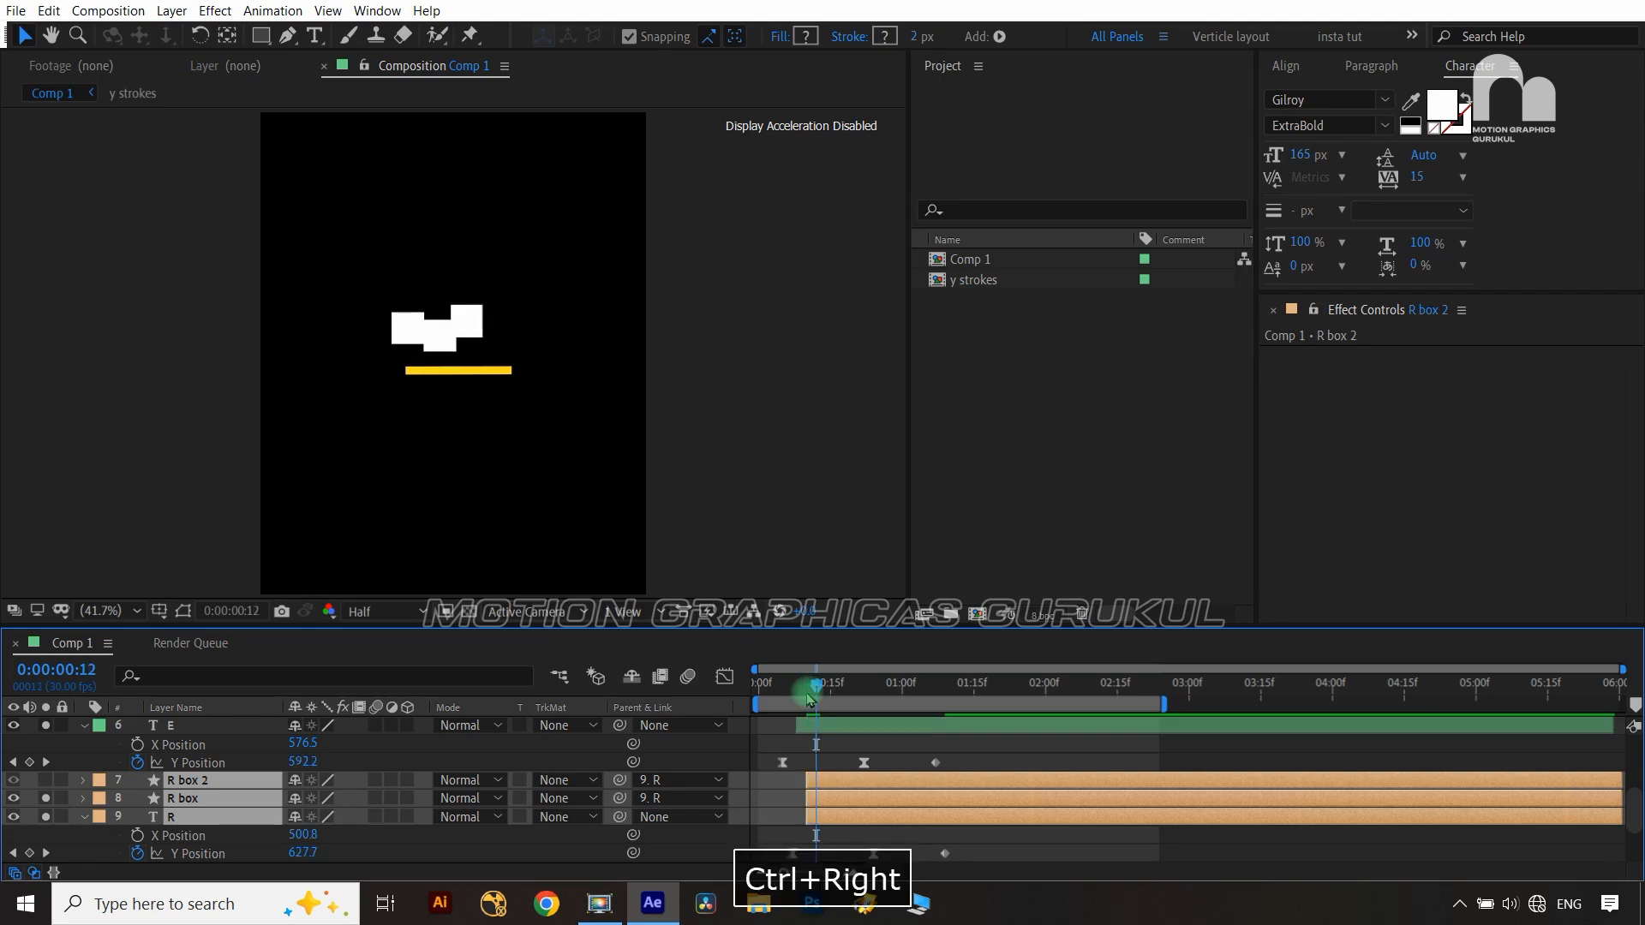
key(ctrl+Right)
key(ctrl+Right)
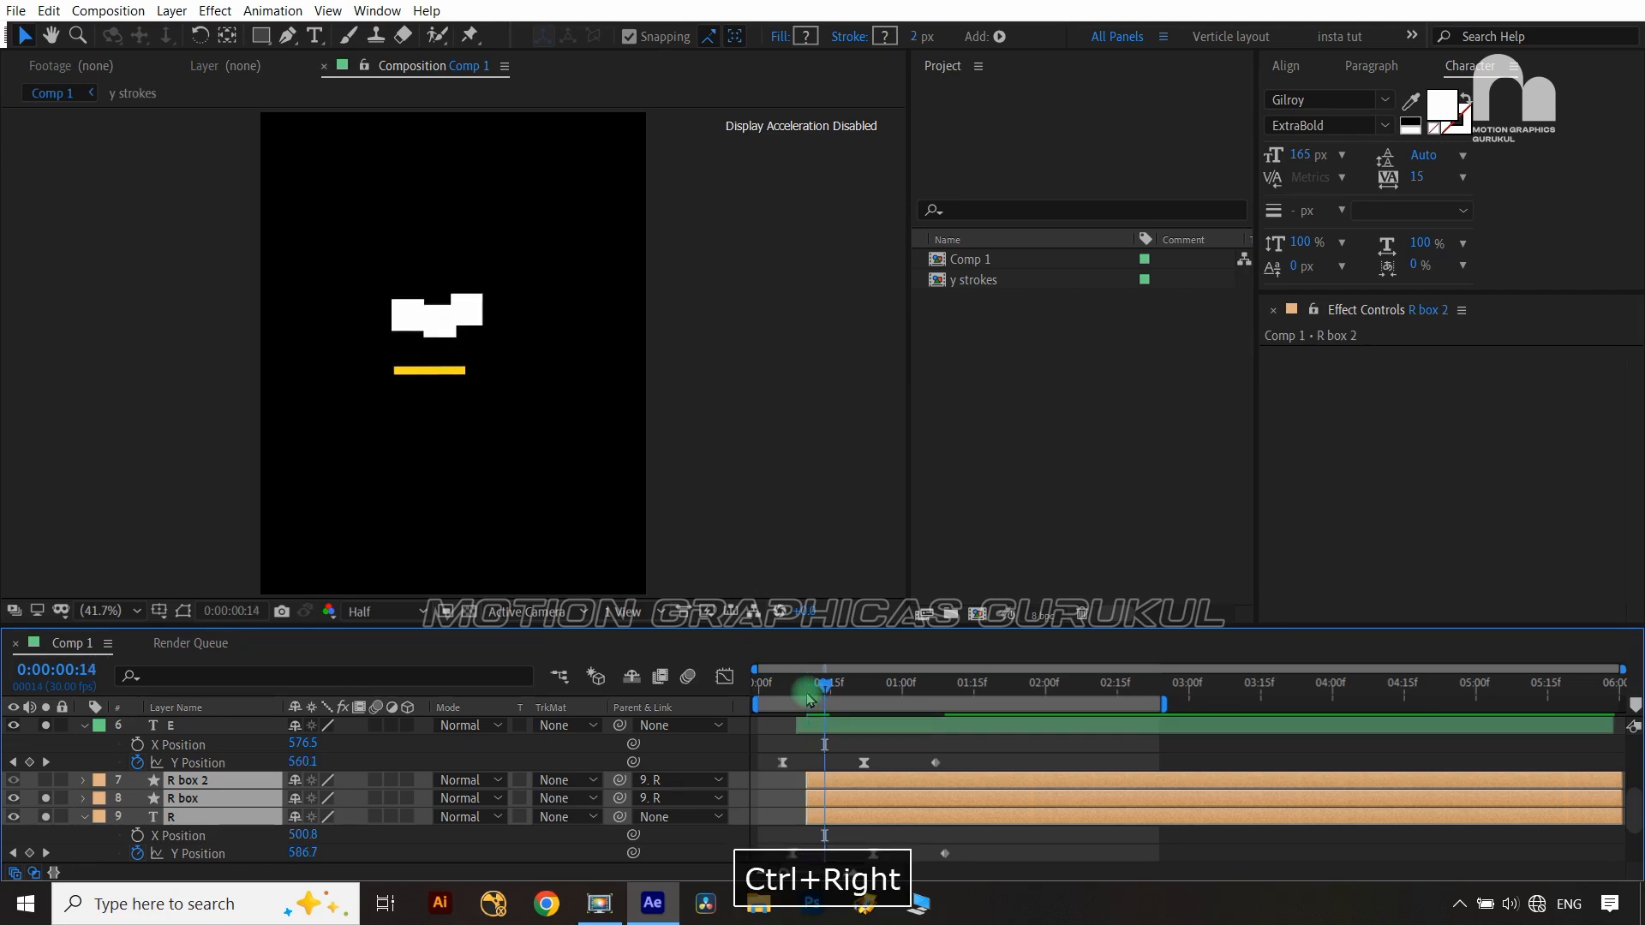
Shift the A, A box and A box 2 layers about five frames later and trim their start to 0:00:00:14
scroll(141, 810, down, 2)
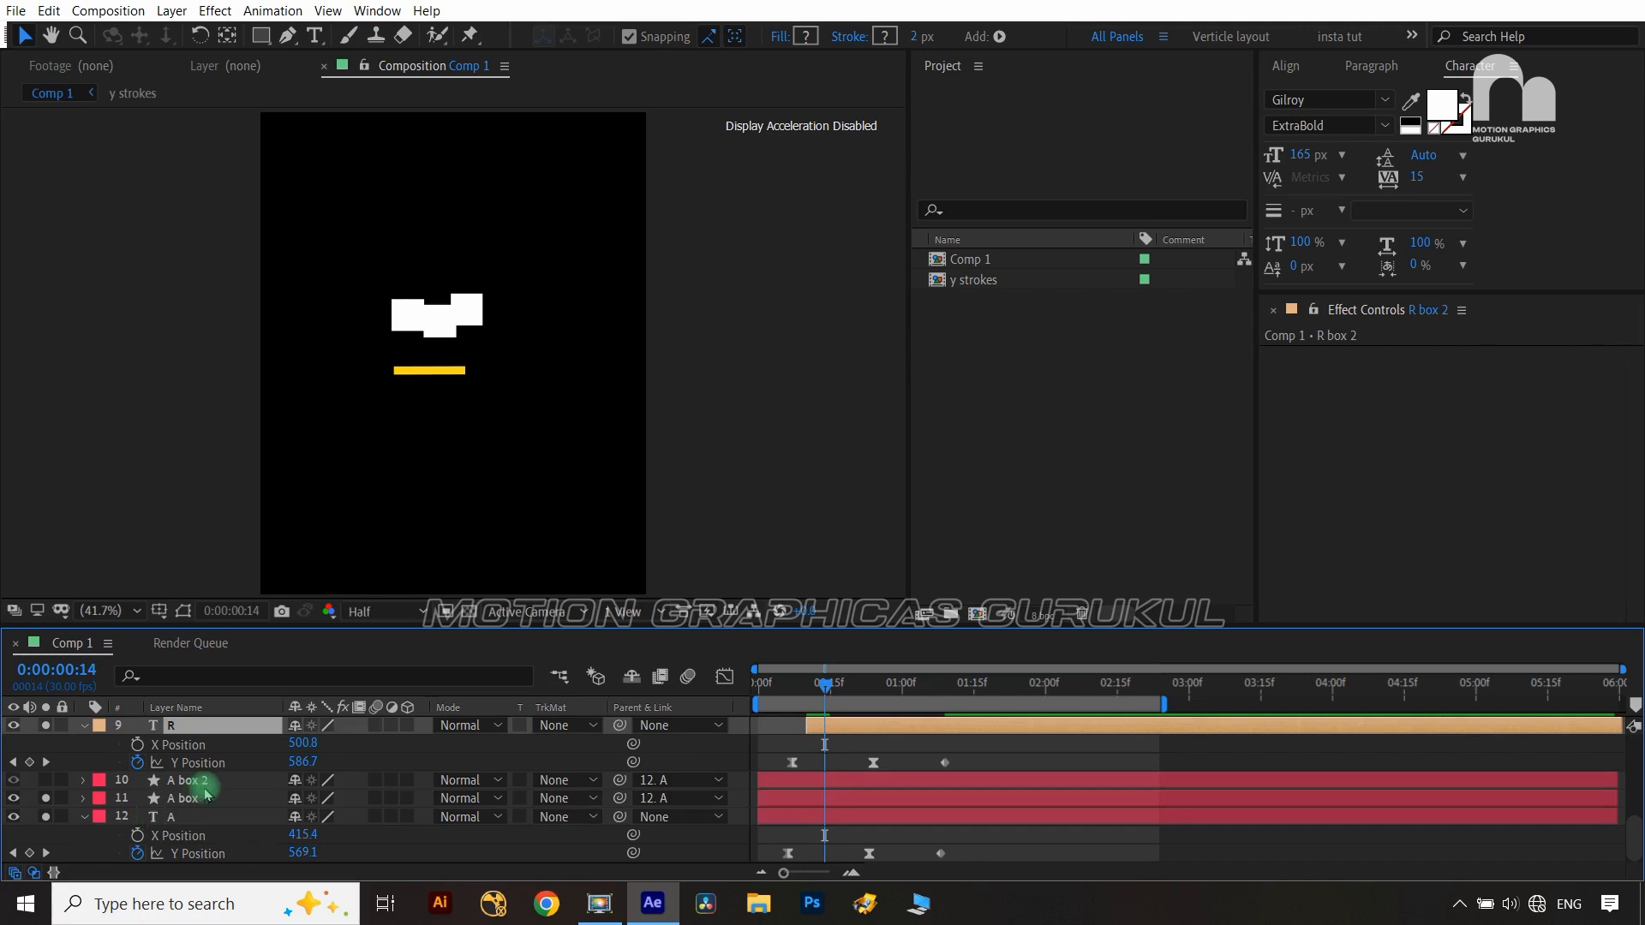
click(192, 781)
shift+click(184, 816)
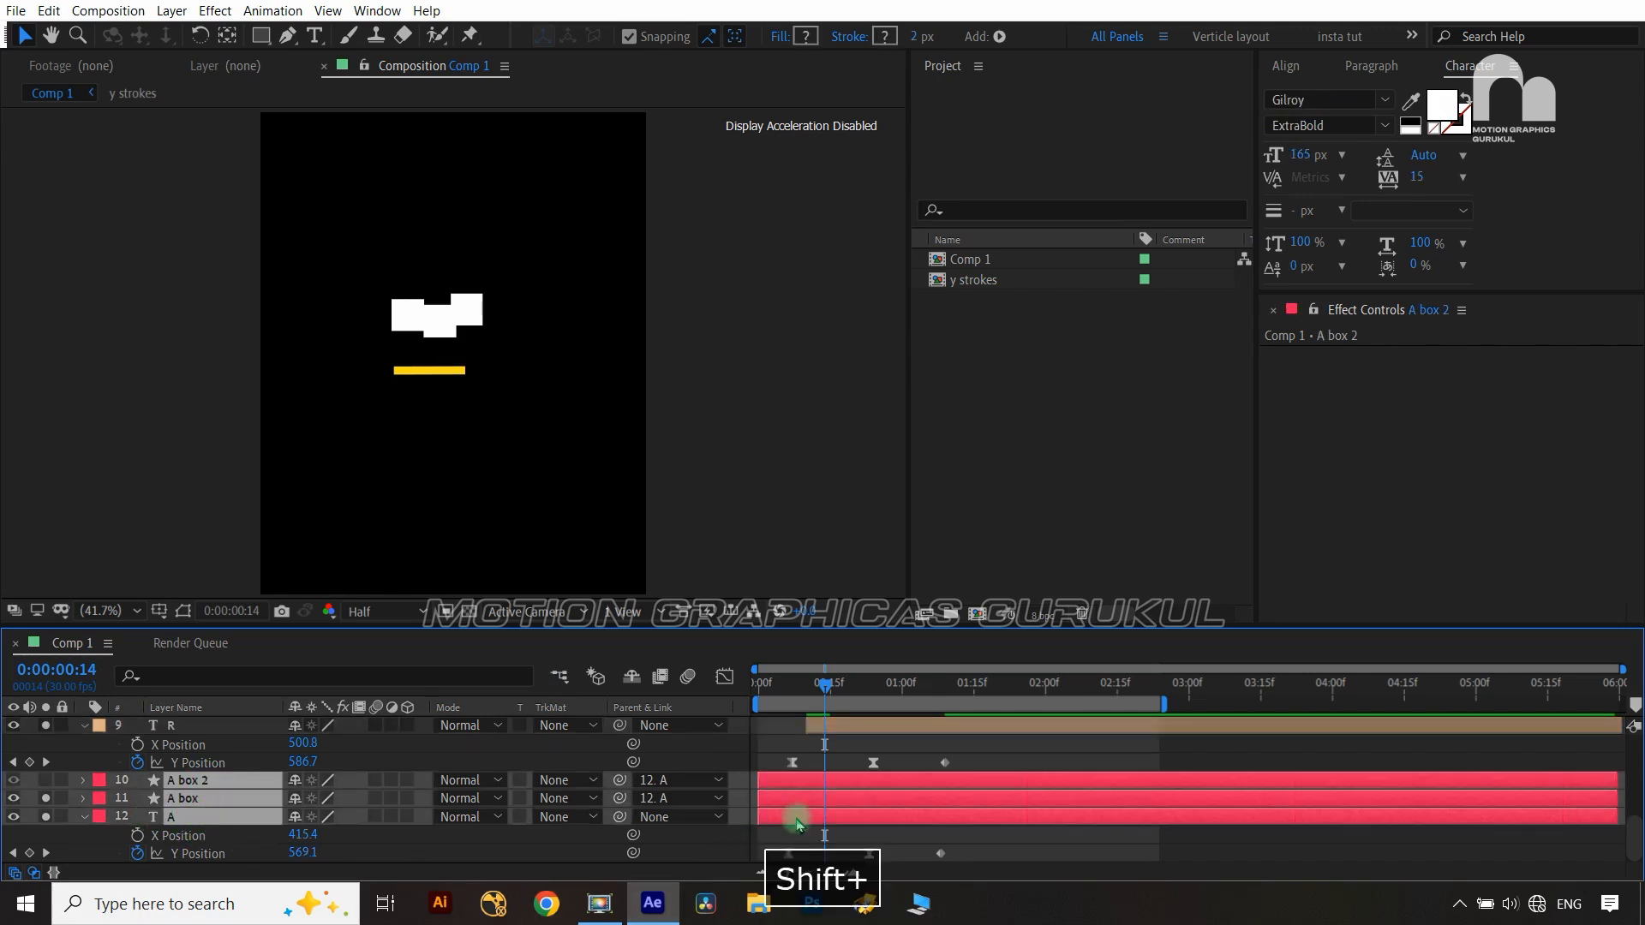
drag(795, 817, 821, 832)
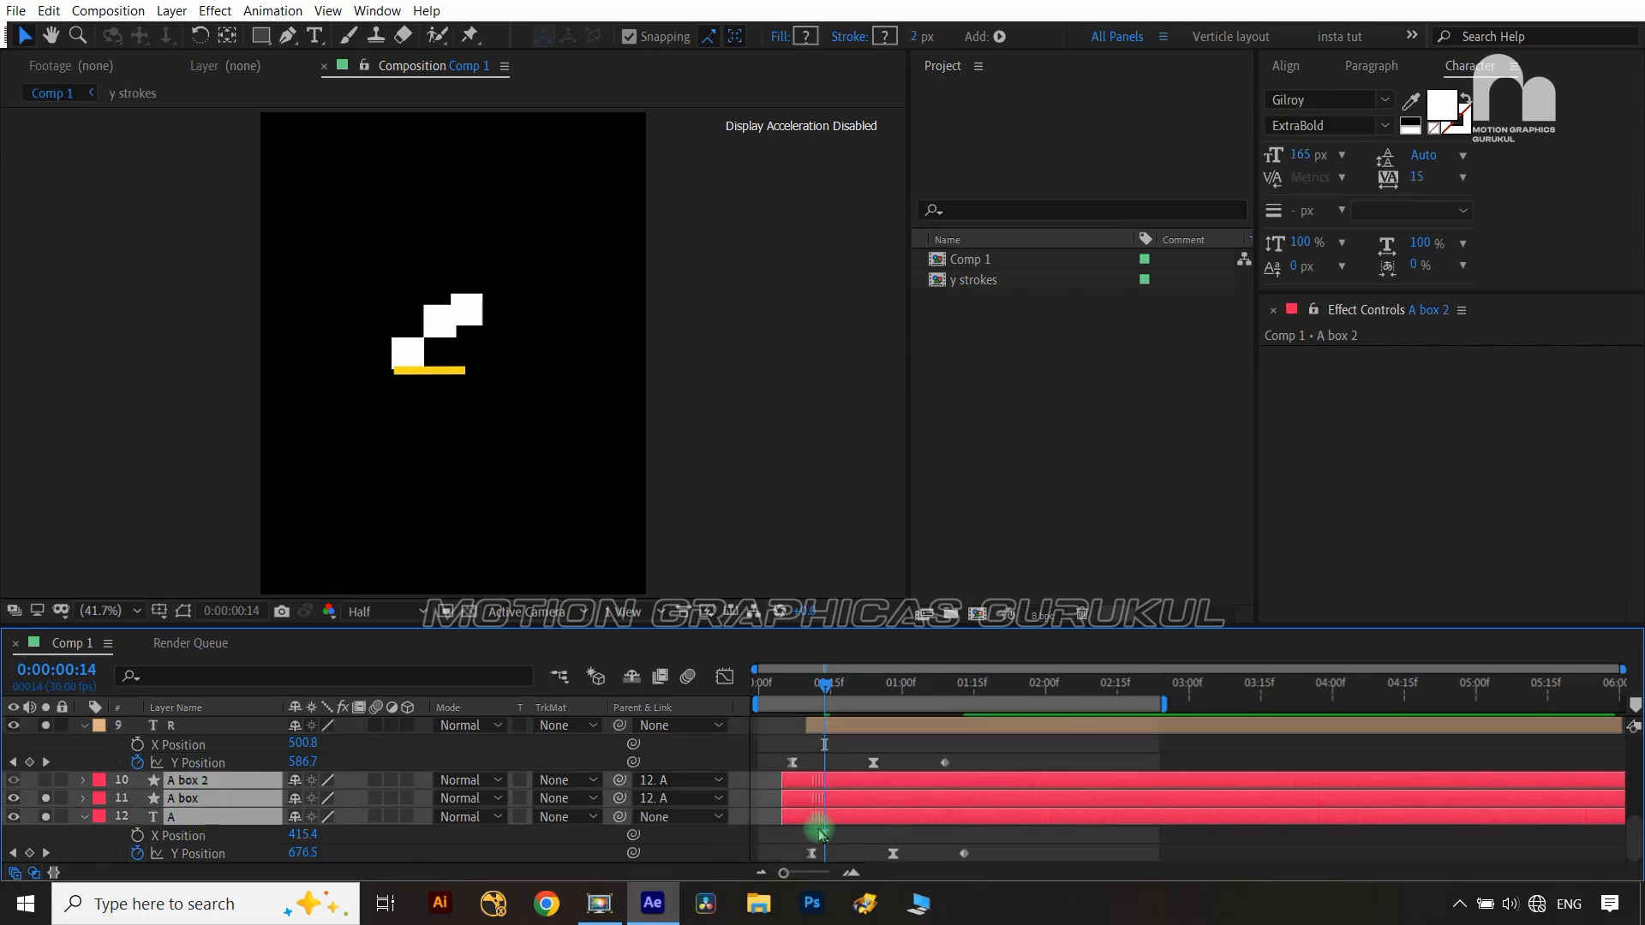
key(alt+bracketleft)
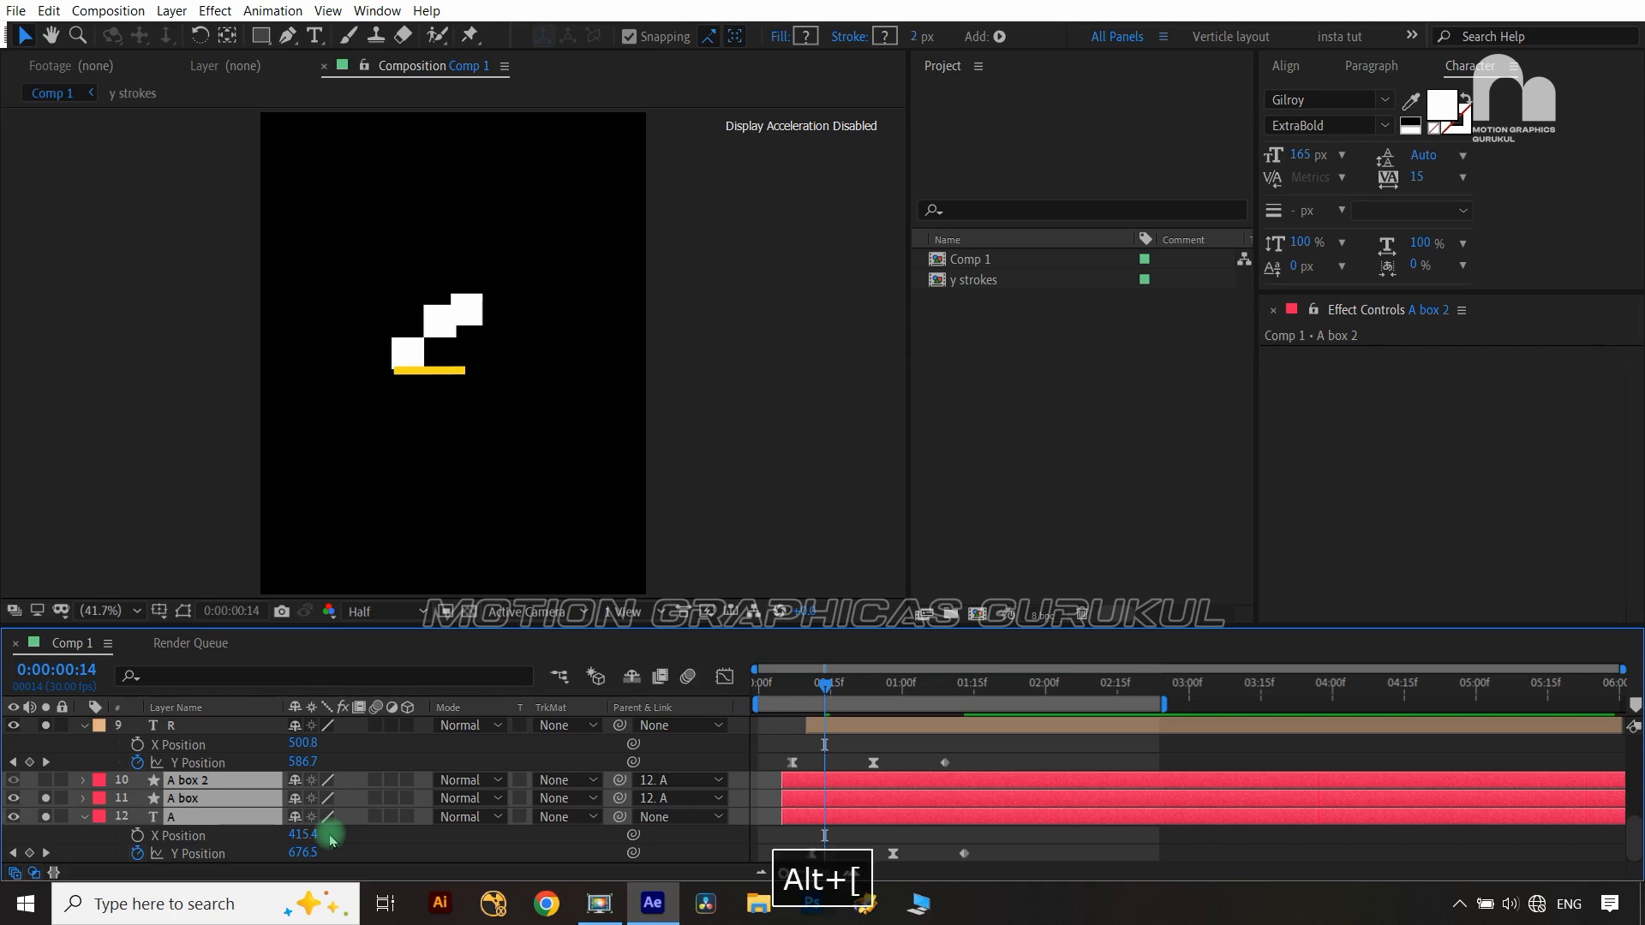
Save the project and preview the animation of the letter boxes from the first frame
key(ctrl+s)
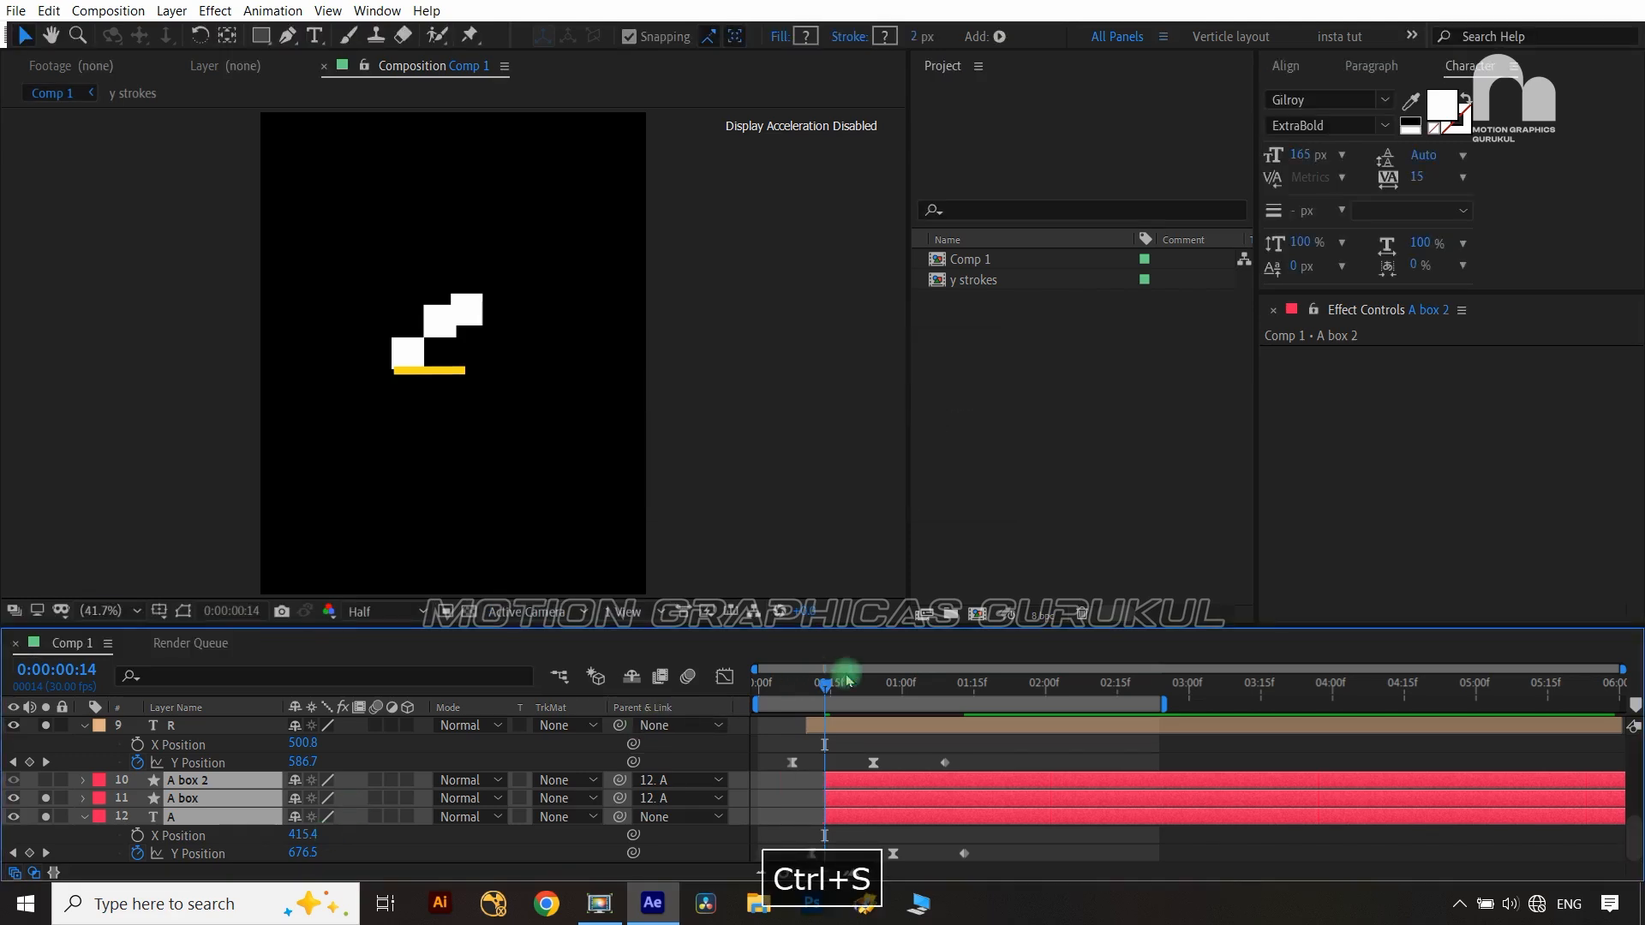
key(Home)
click(704, 748)
key(space)
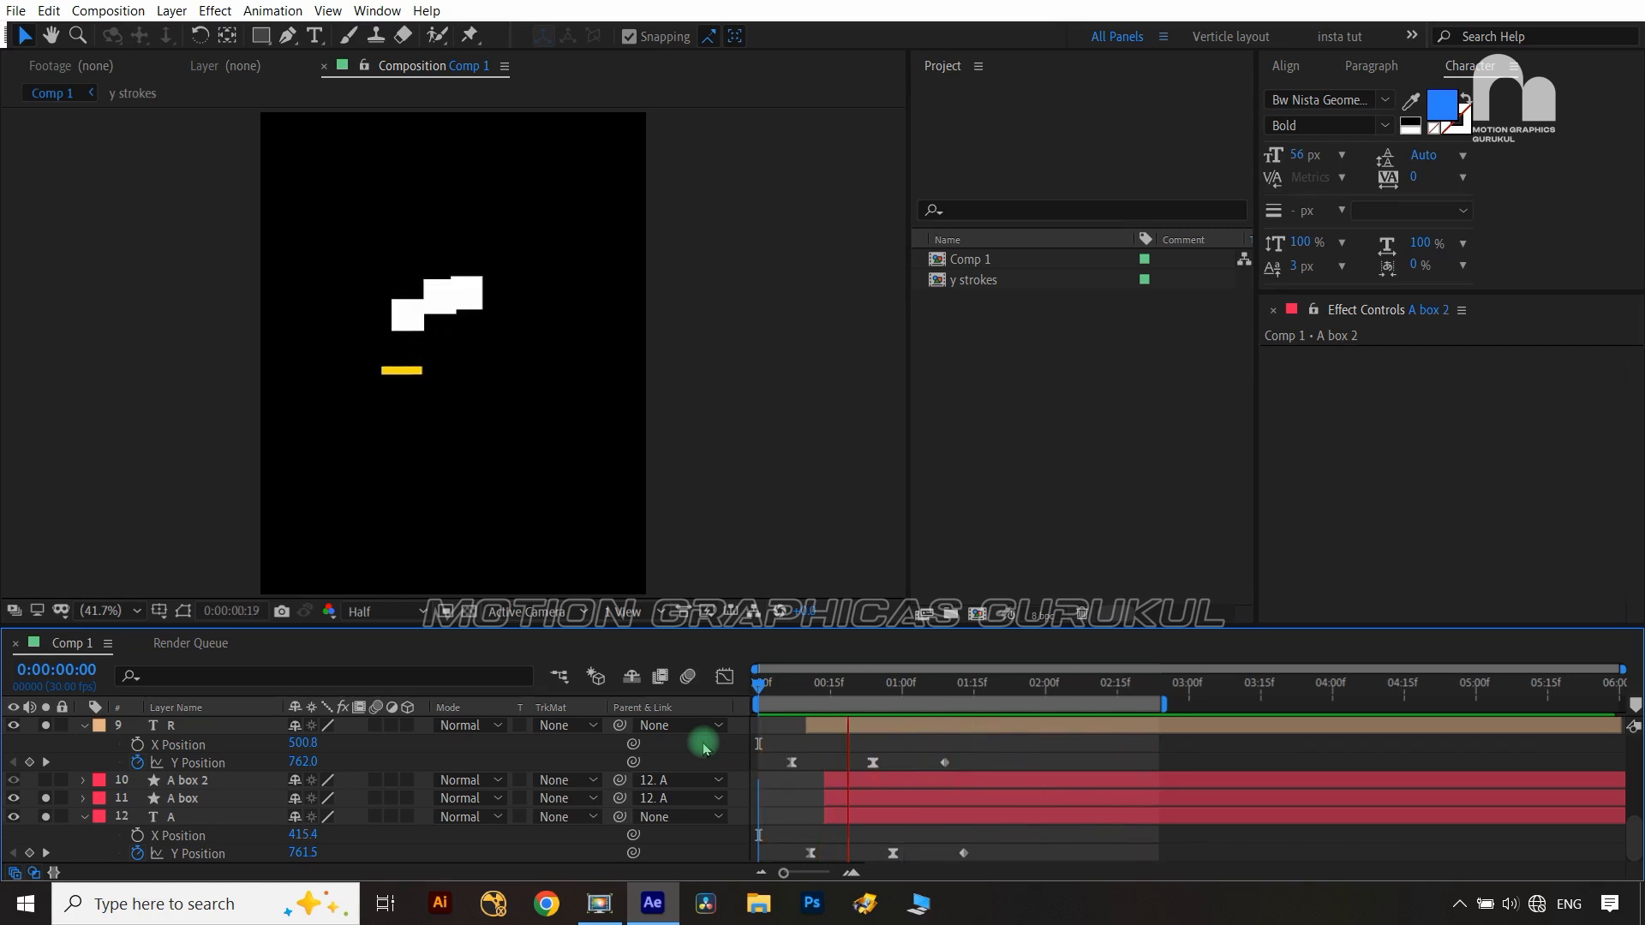
key(space)
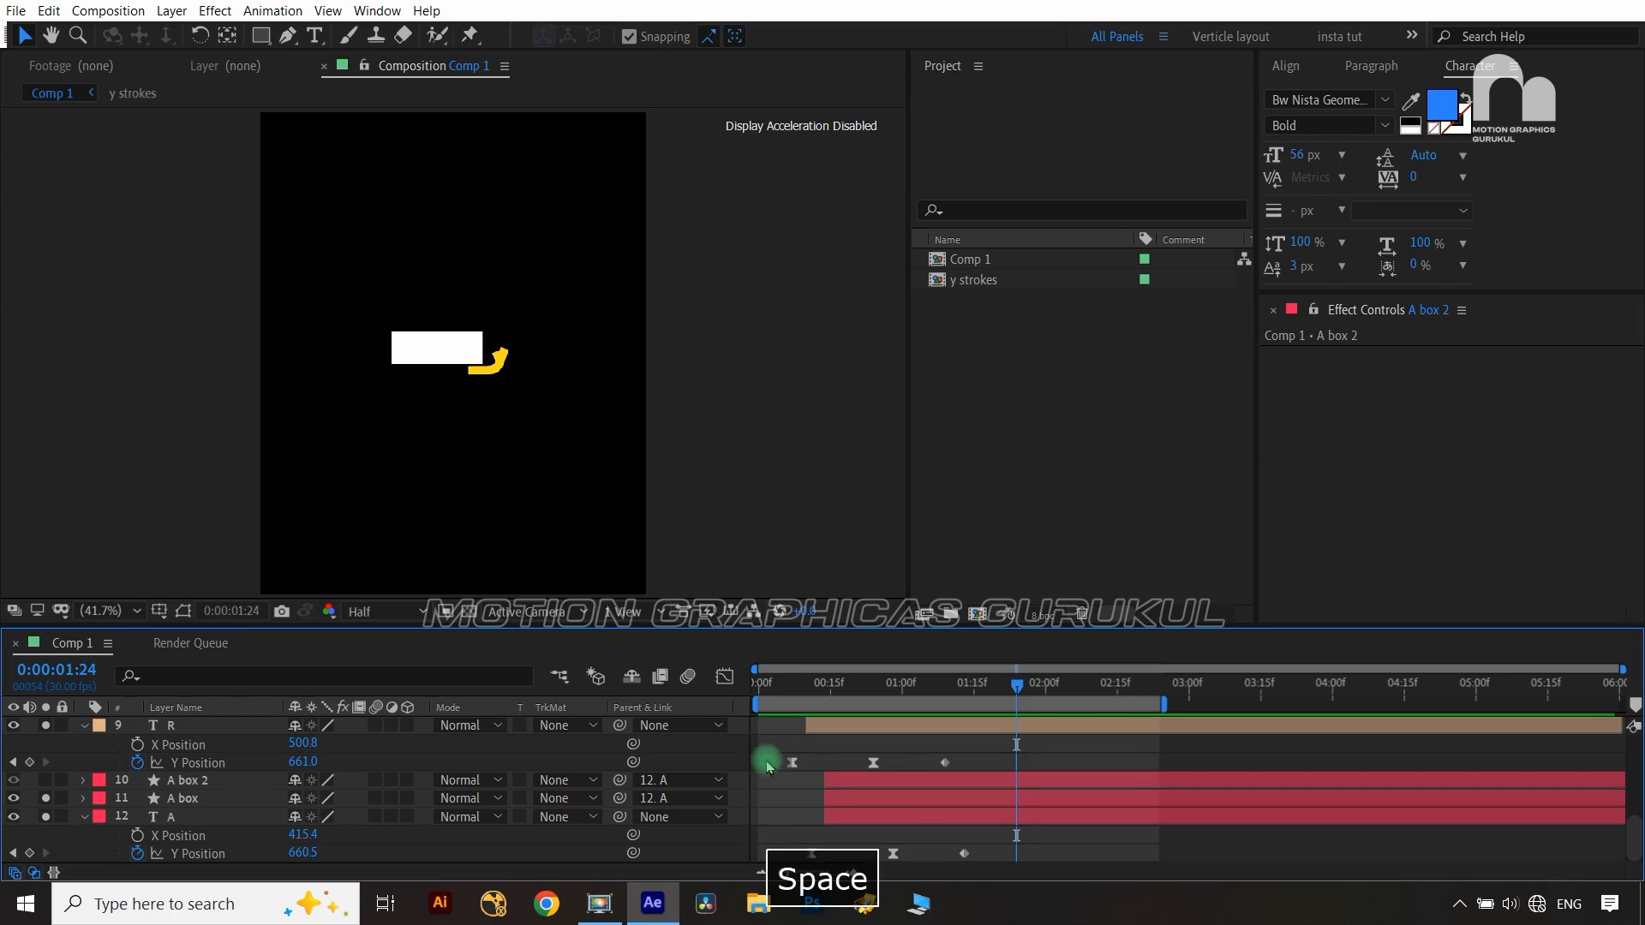
Scrub back through the box movement and replay the animation to check the staggered timing
drag(1018, 683, 914, 682)
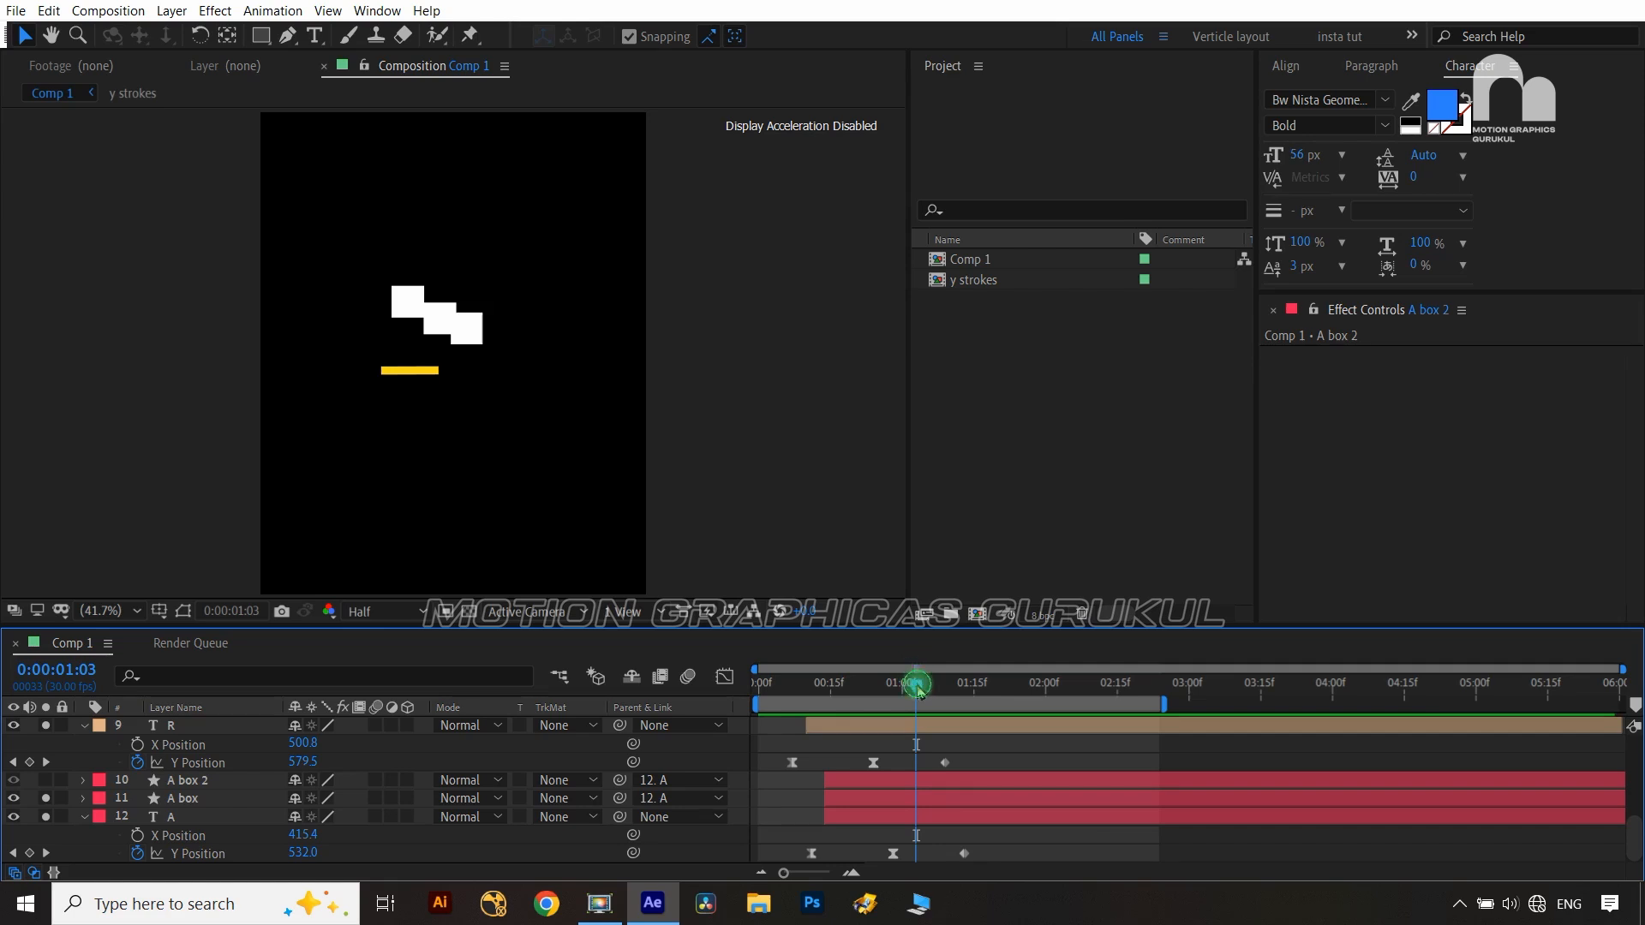
drag(917, 690, 789, 685)
key(space)
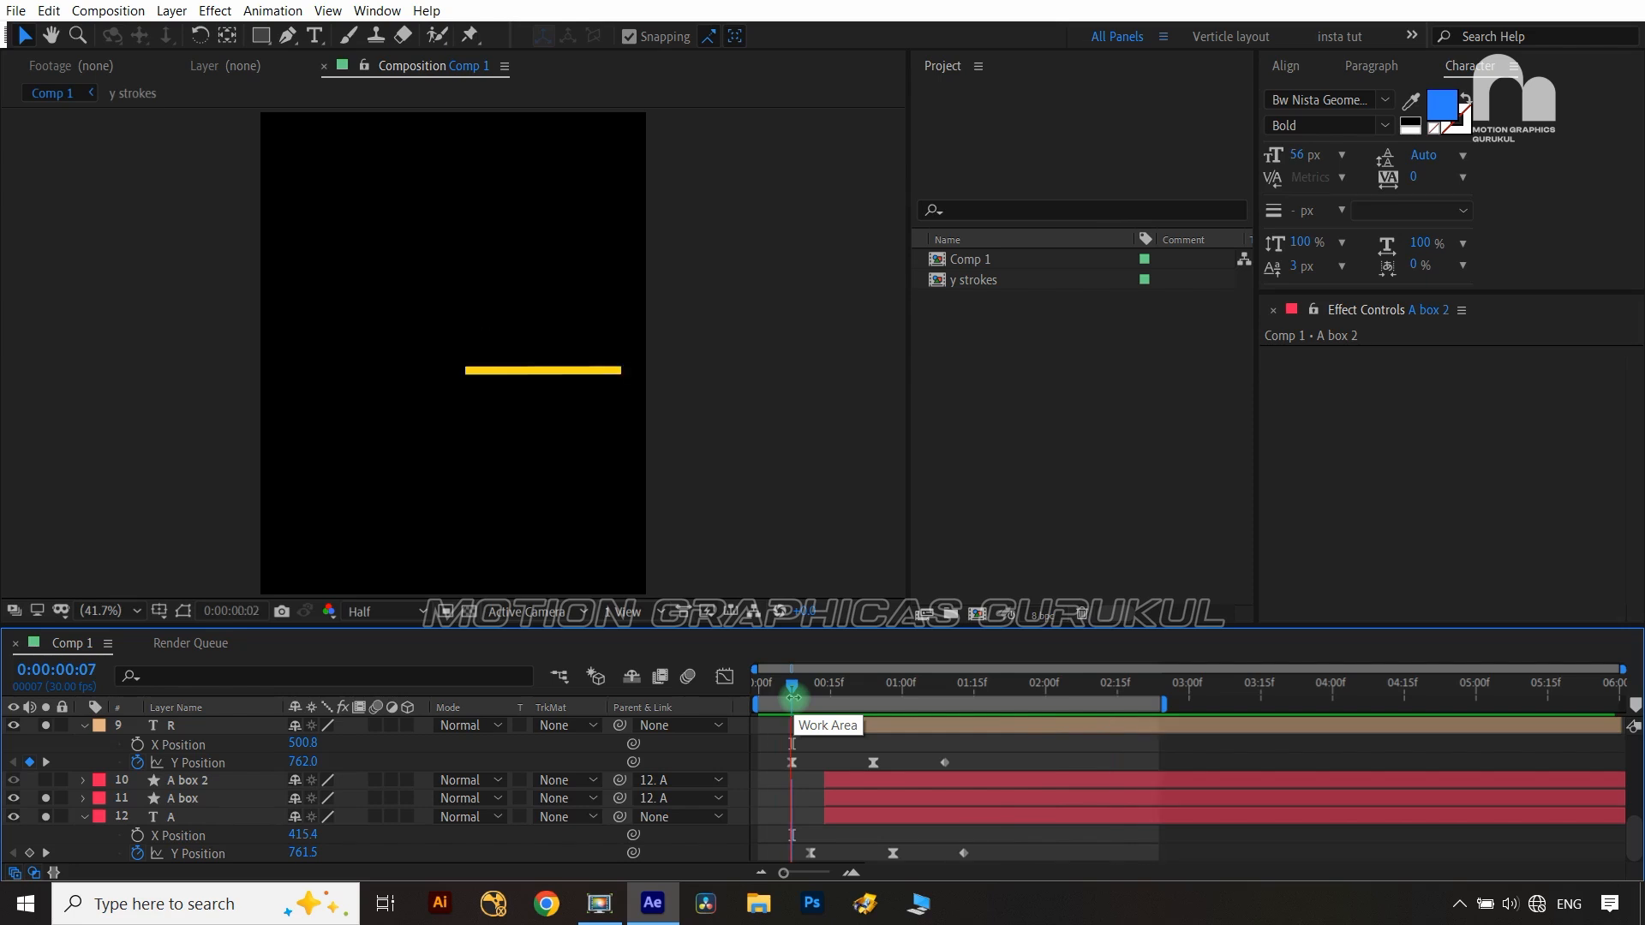
key(space)
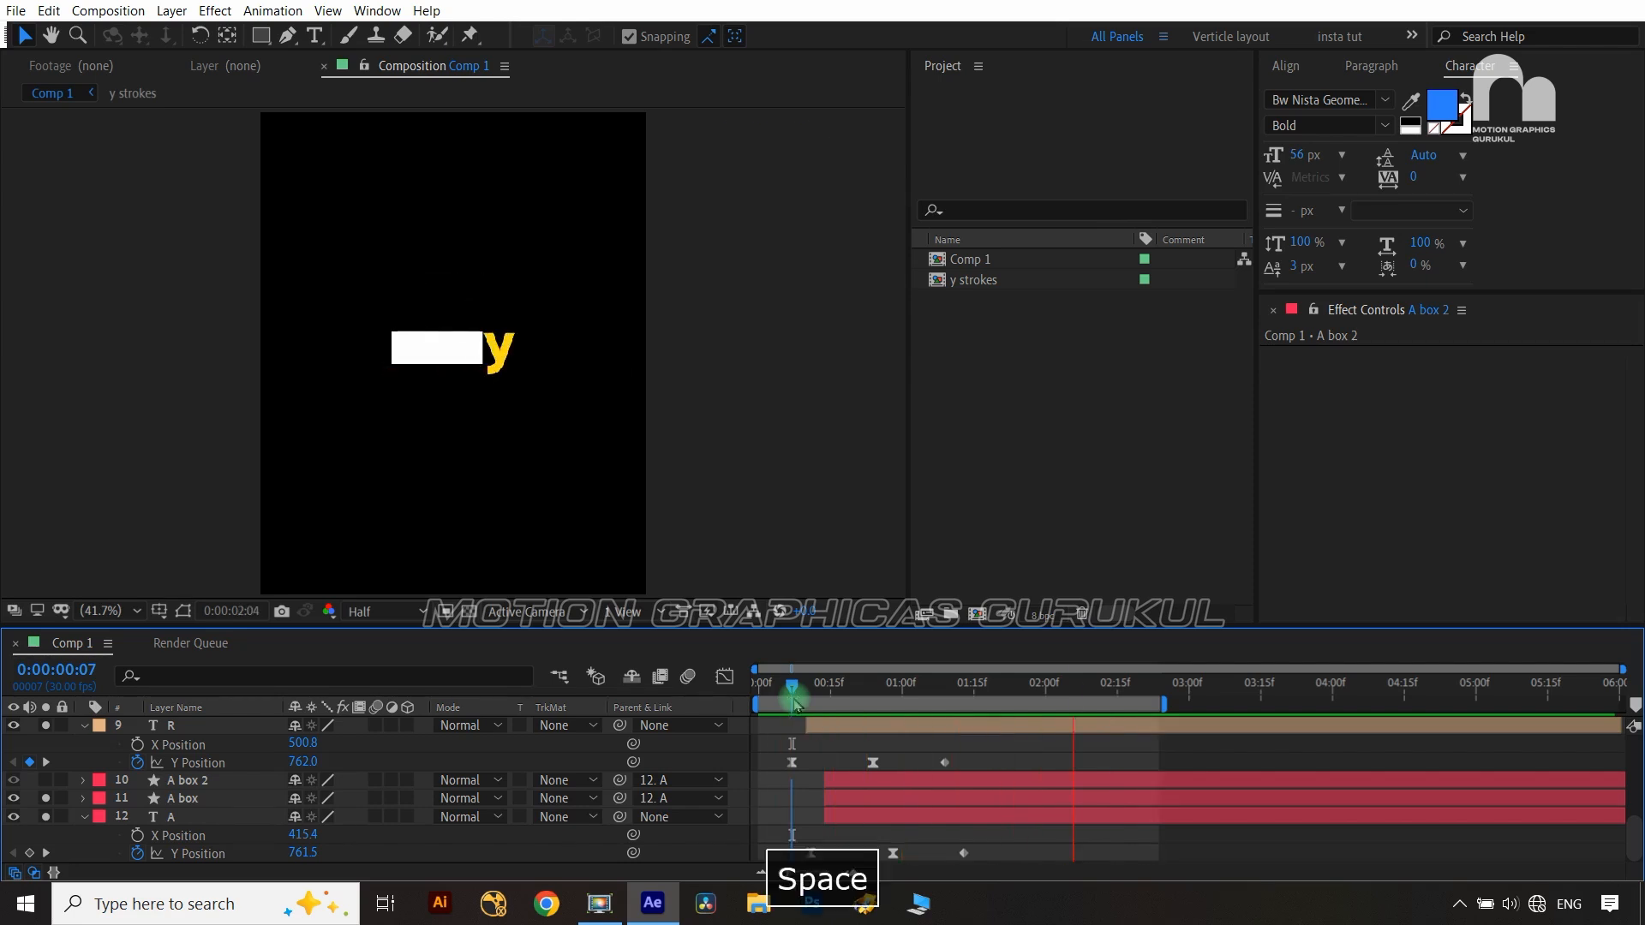
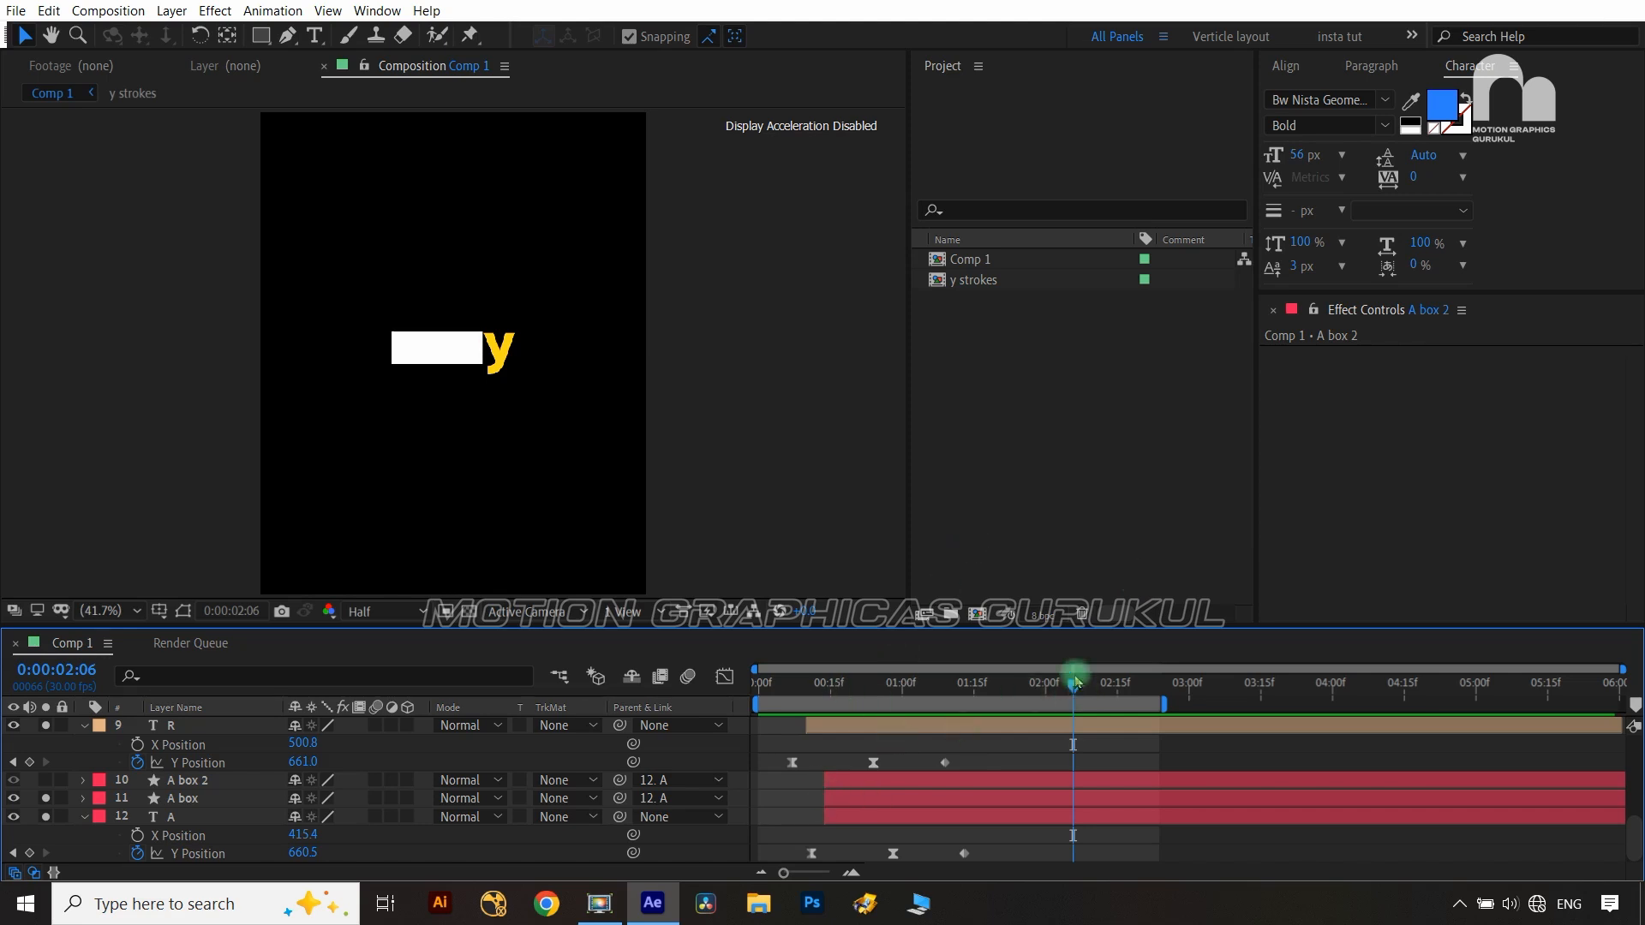
Add a Y Position keyframe to the E layer at 0:00:01:12, five frames after its last keyframe
drag(1072, 690, 966, 701)
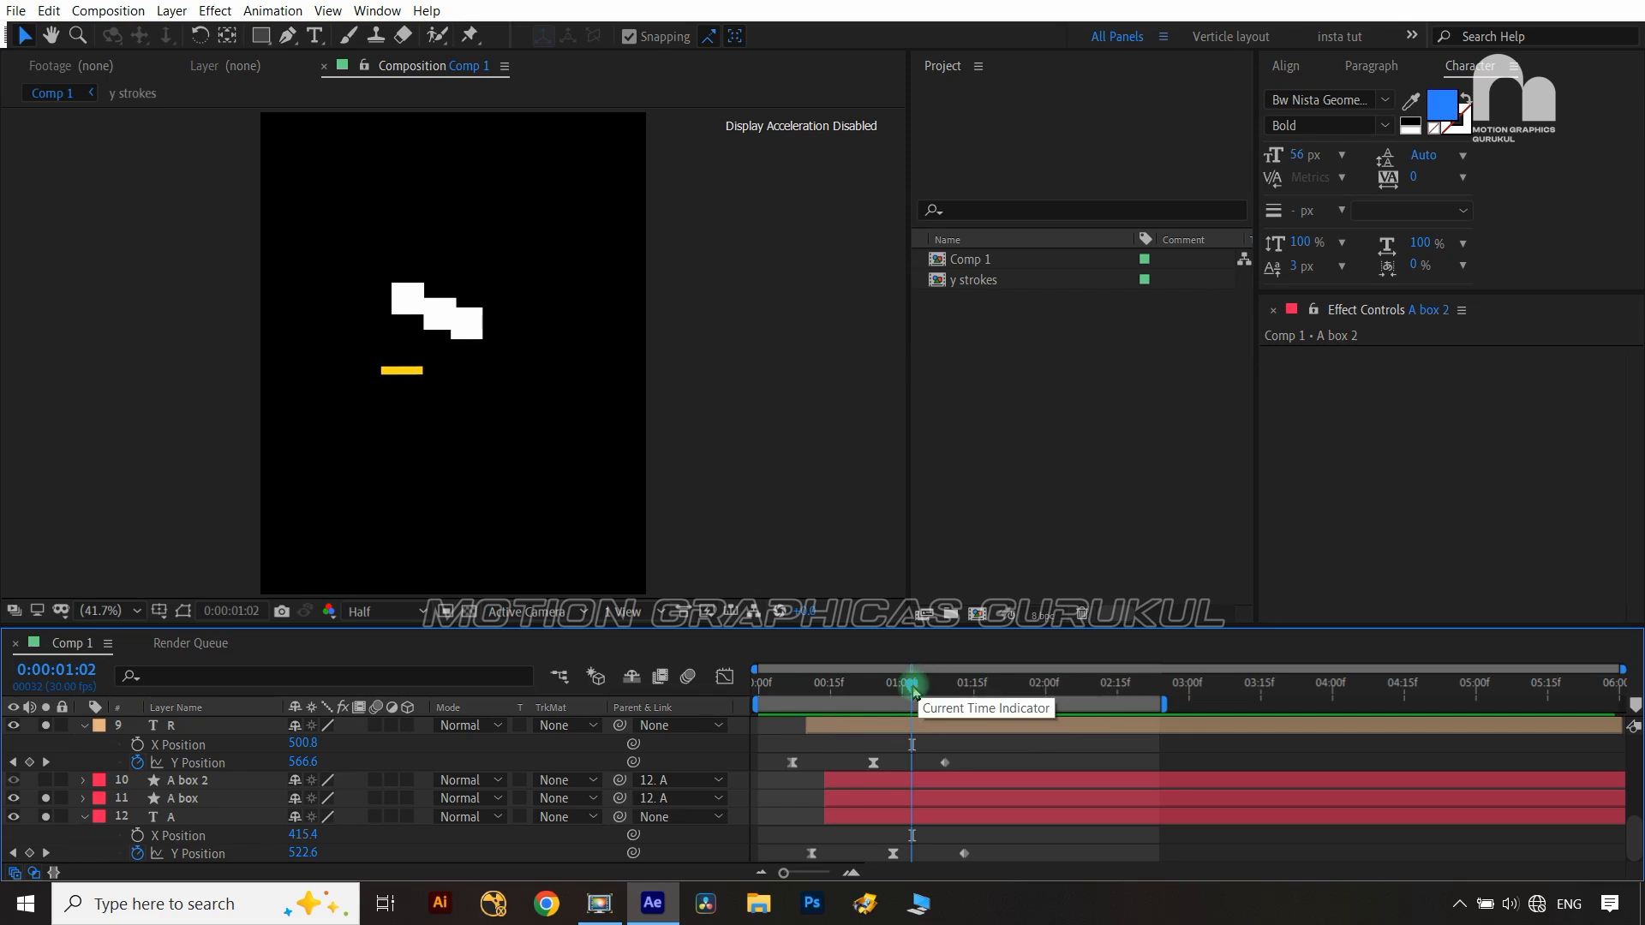
mouse_move(922, 683)
mouse_down()
mouse_move(890, 684)
mouse_move(933, 705)
mouse_up()
scroll(895, 827, up, 6)
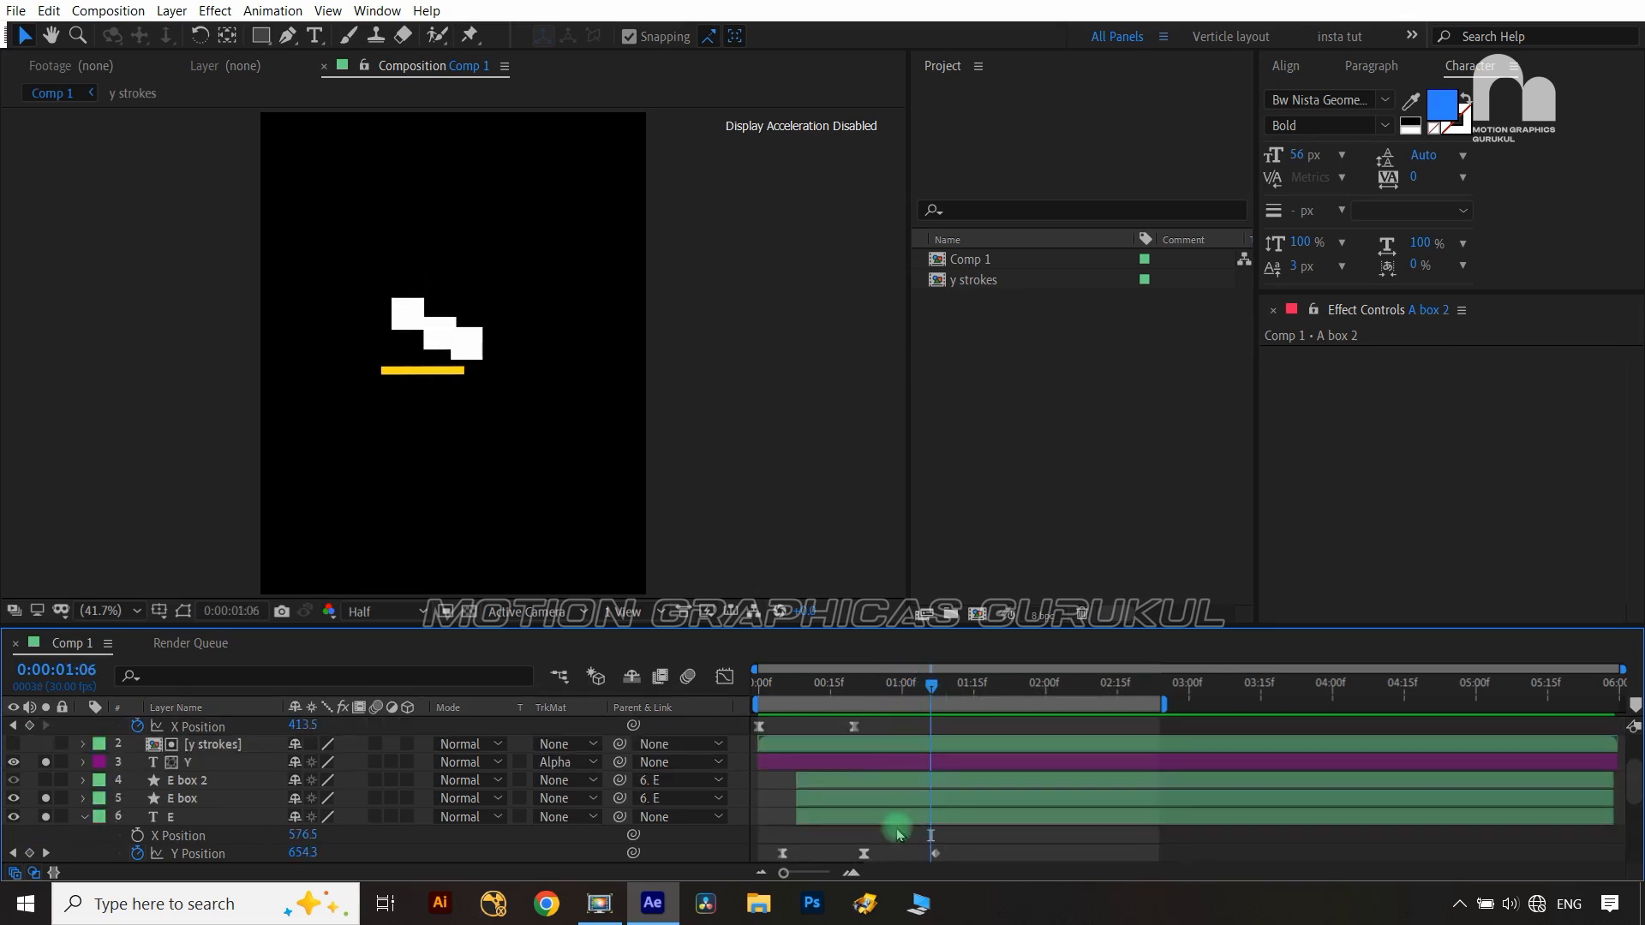
drag(934, 691, 938, 692)
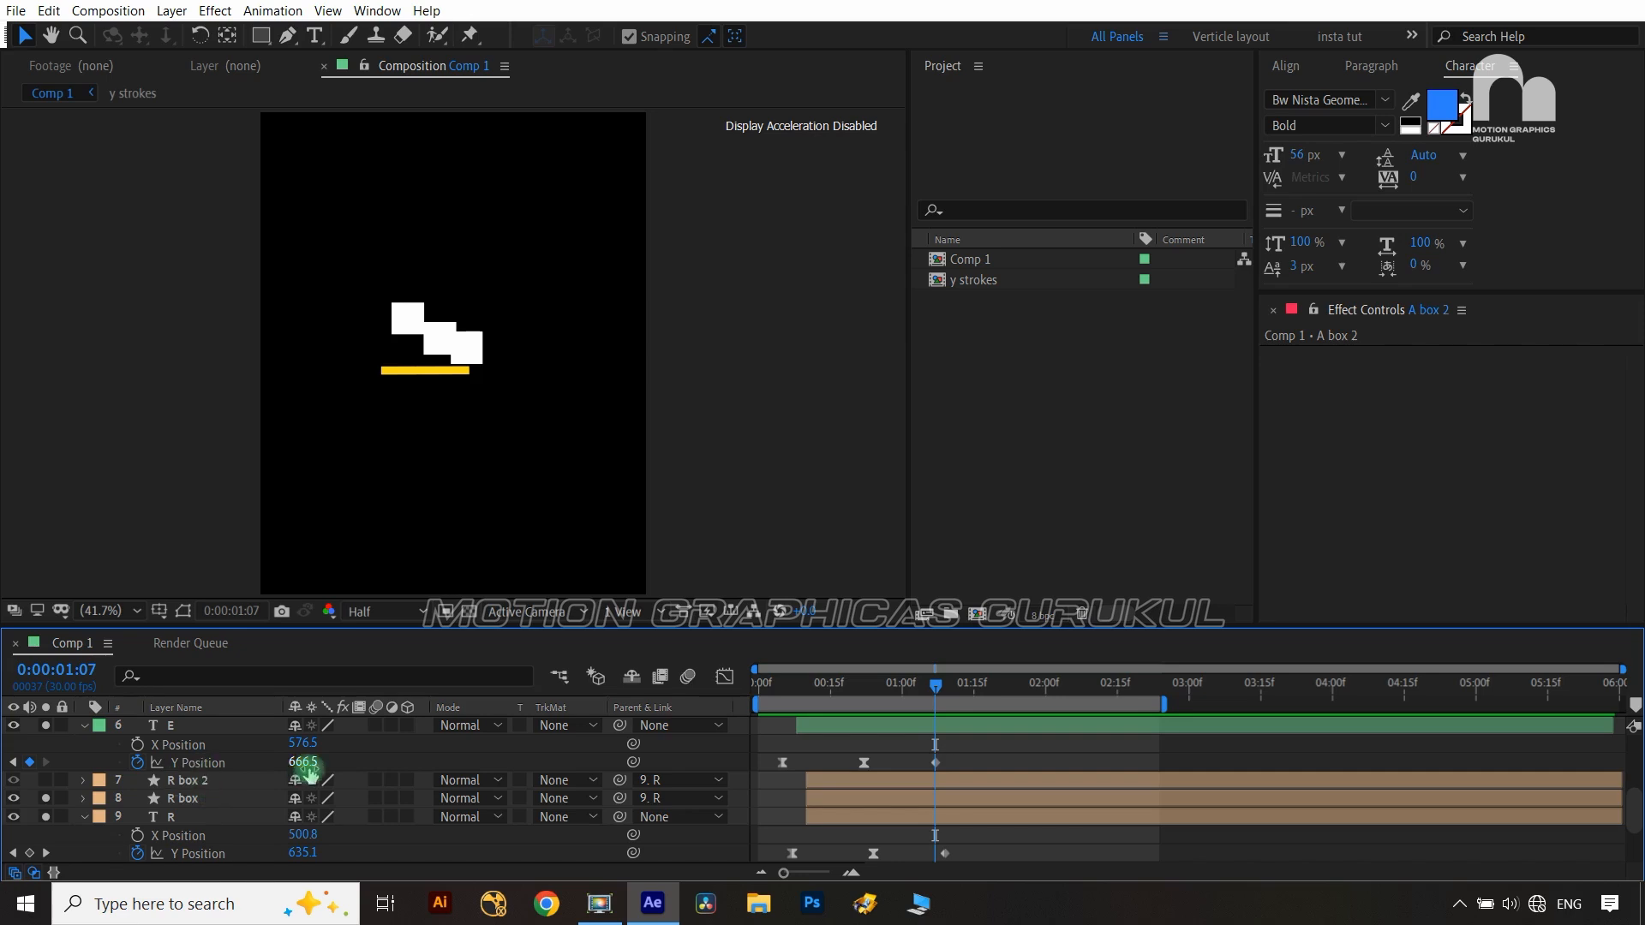
key(ctrl+Right)
key(ctrl+Right)
key(ctrl+Right)
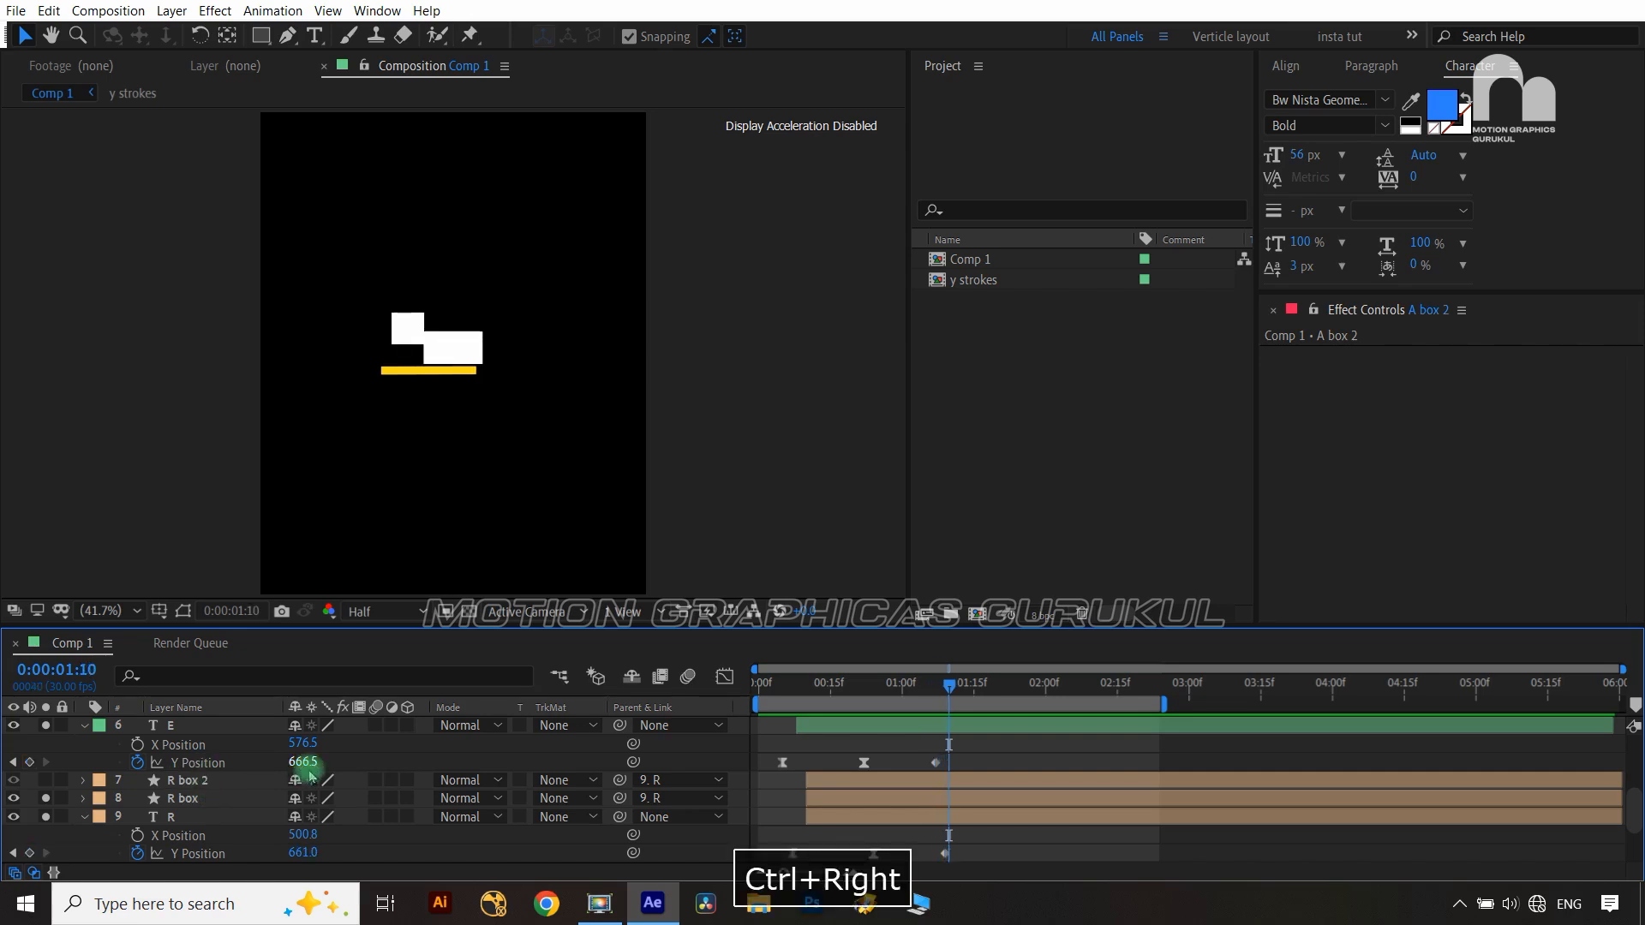
key(ctrl+Right)
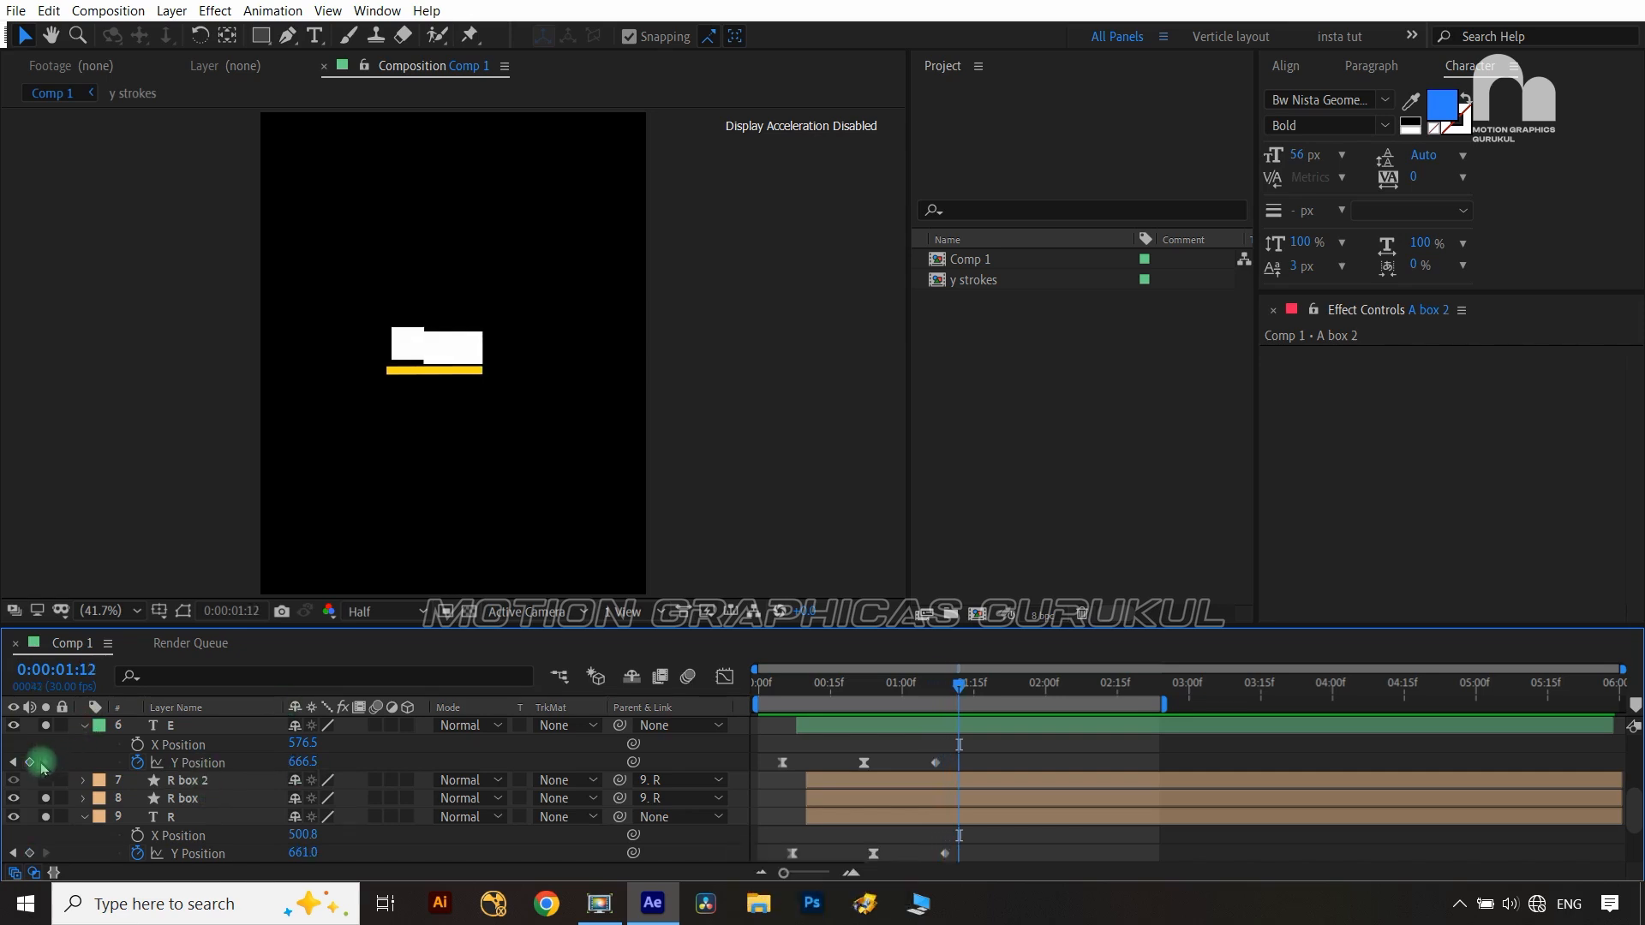
click(35, 764)
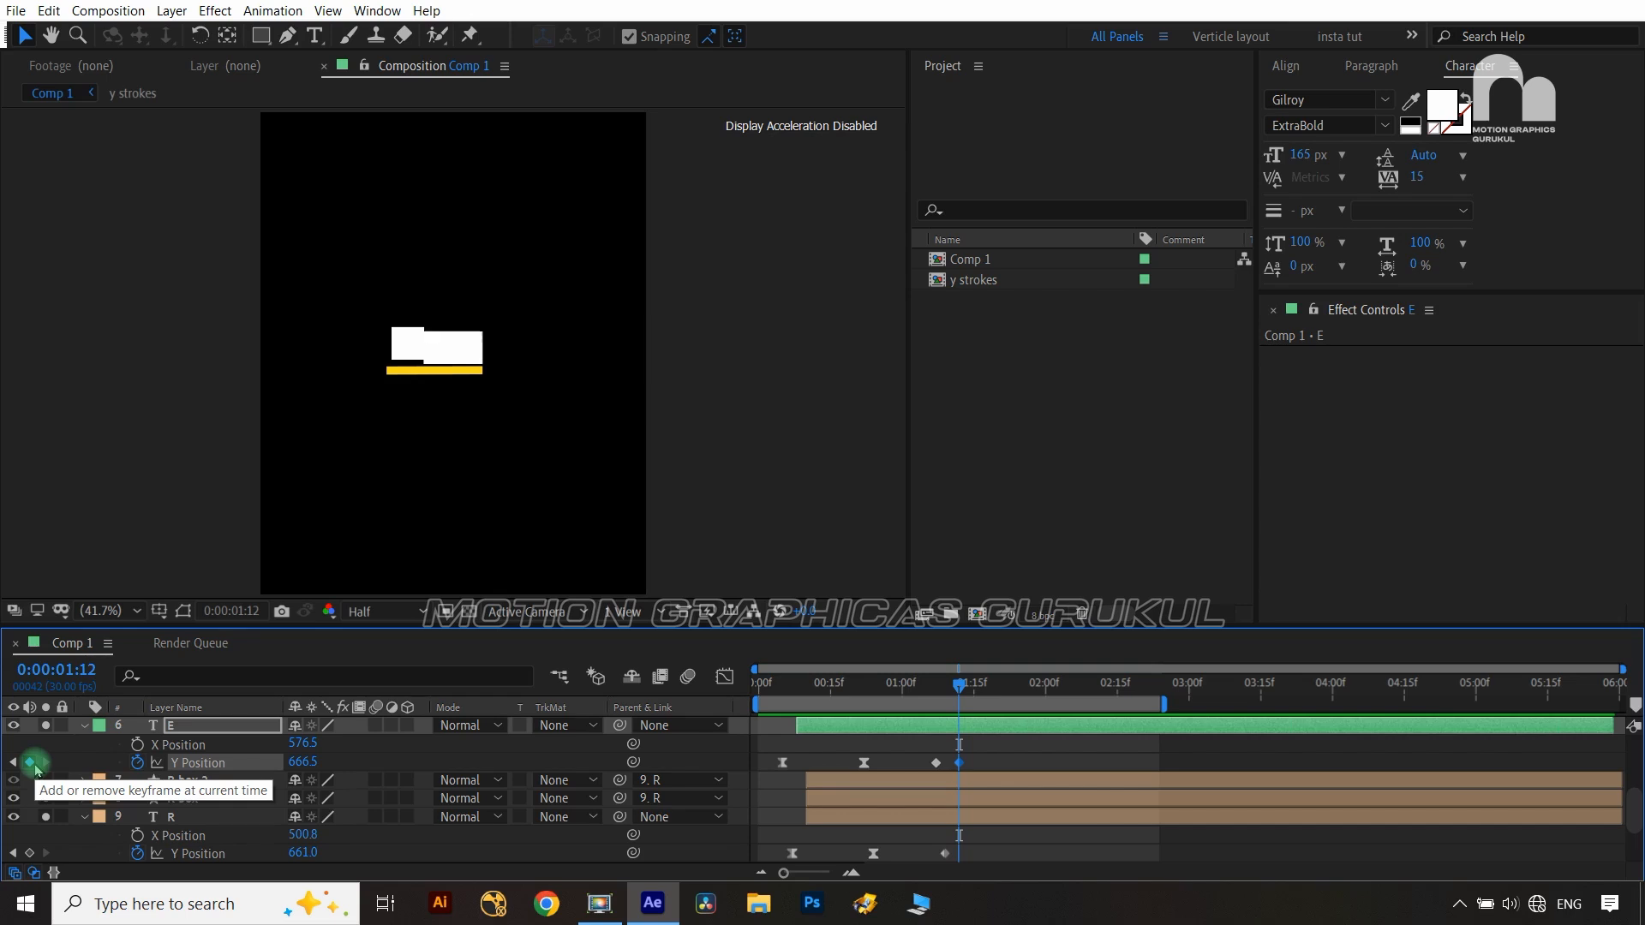
Return to the E layer's keyframe at 0:00:01:07 and set its Y Position to 695.5
key(ctrl+Left)
key(ctrl+Left)
key(ctrl+Left)
key(ctrl+Left)
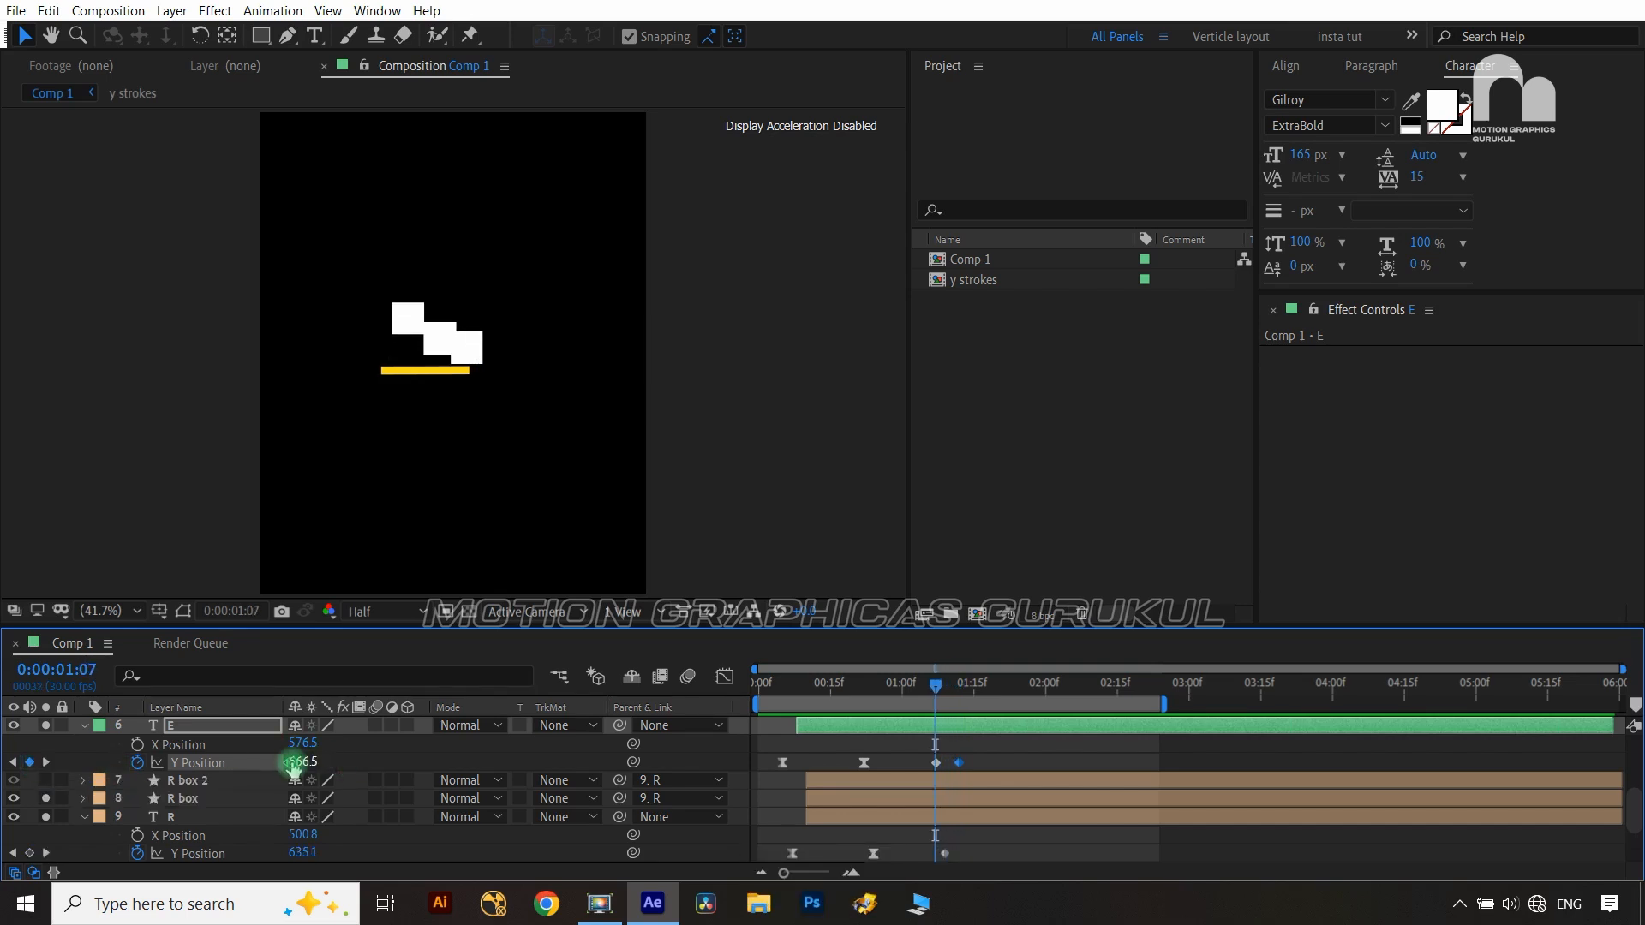
drag(293, 764, 322, 762)
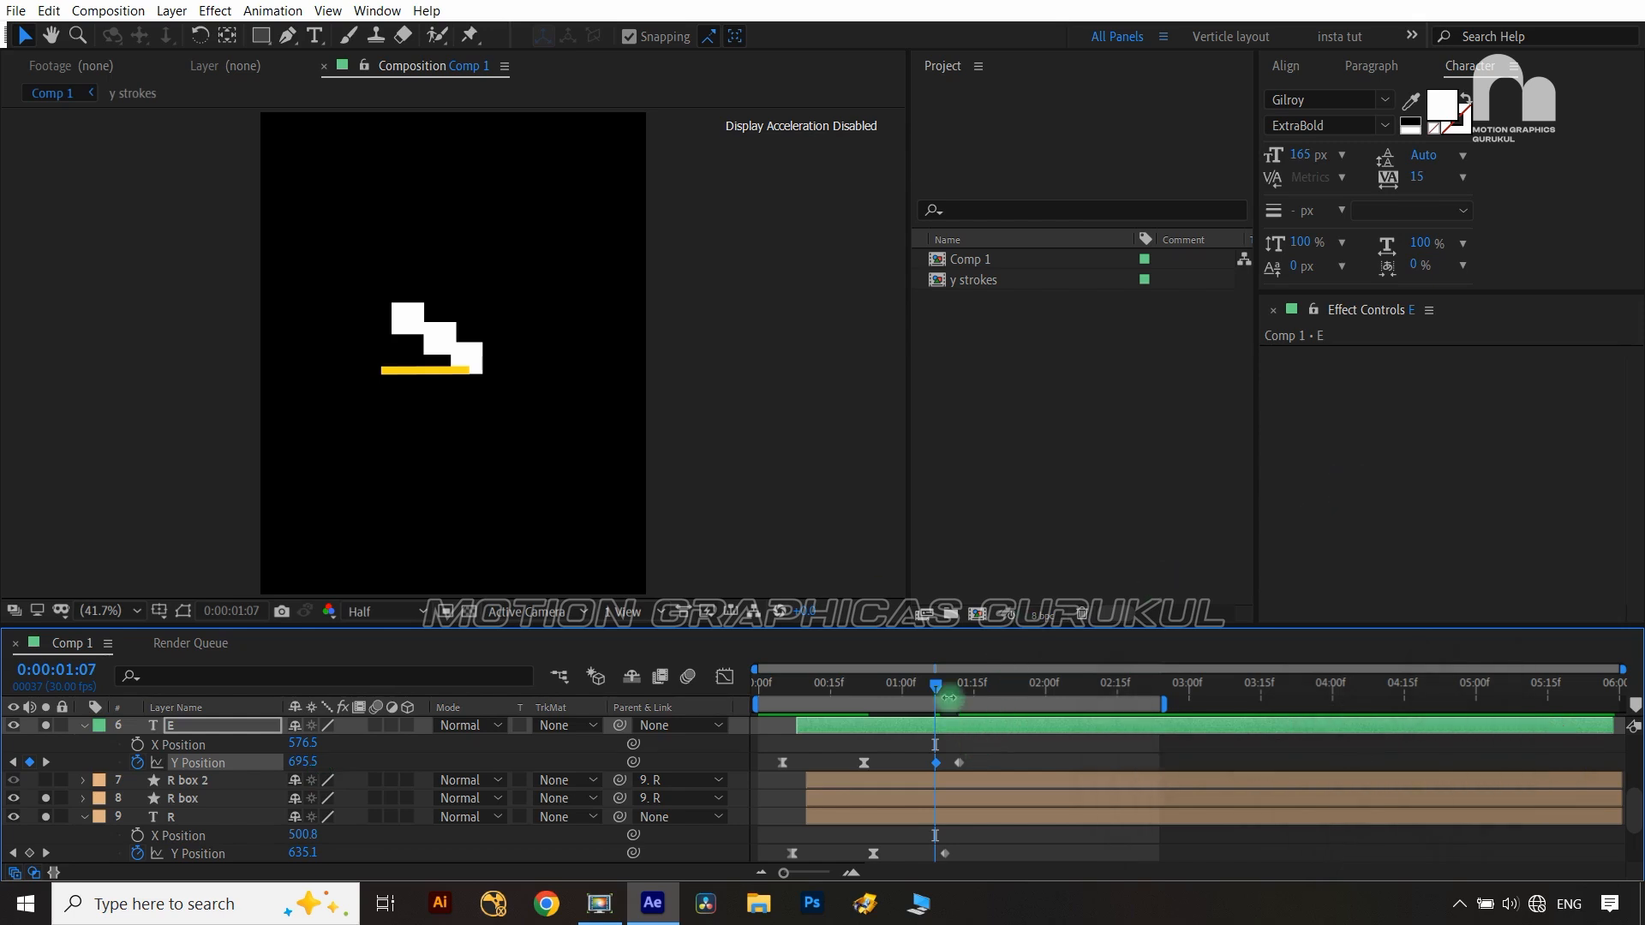
Play the animation from the start to check the E box's overshoot
drag(940, 696, 758, 686)
click(789, 495)
key(space)
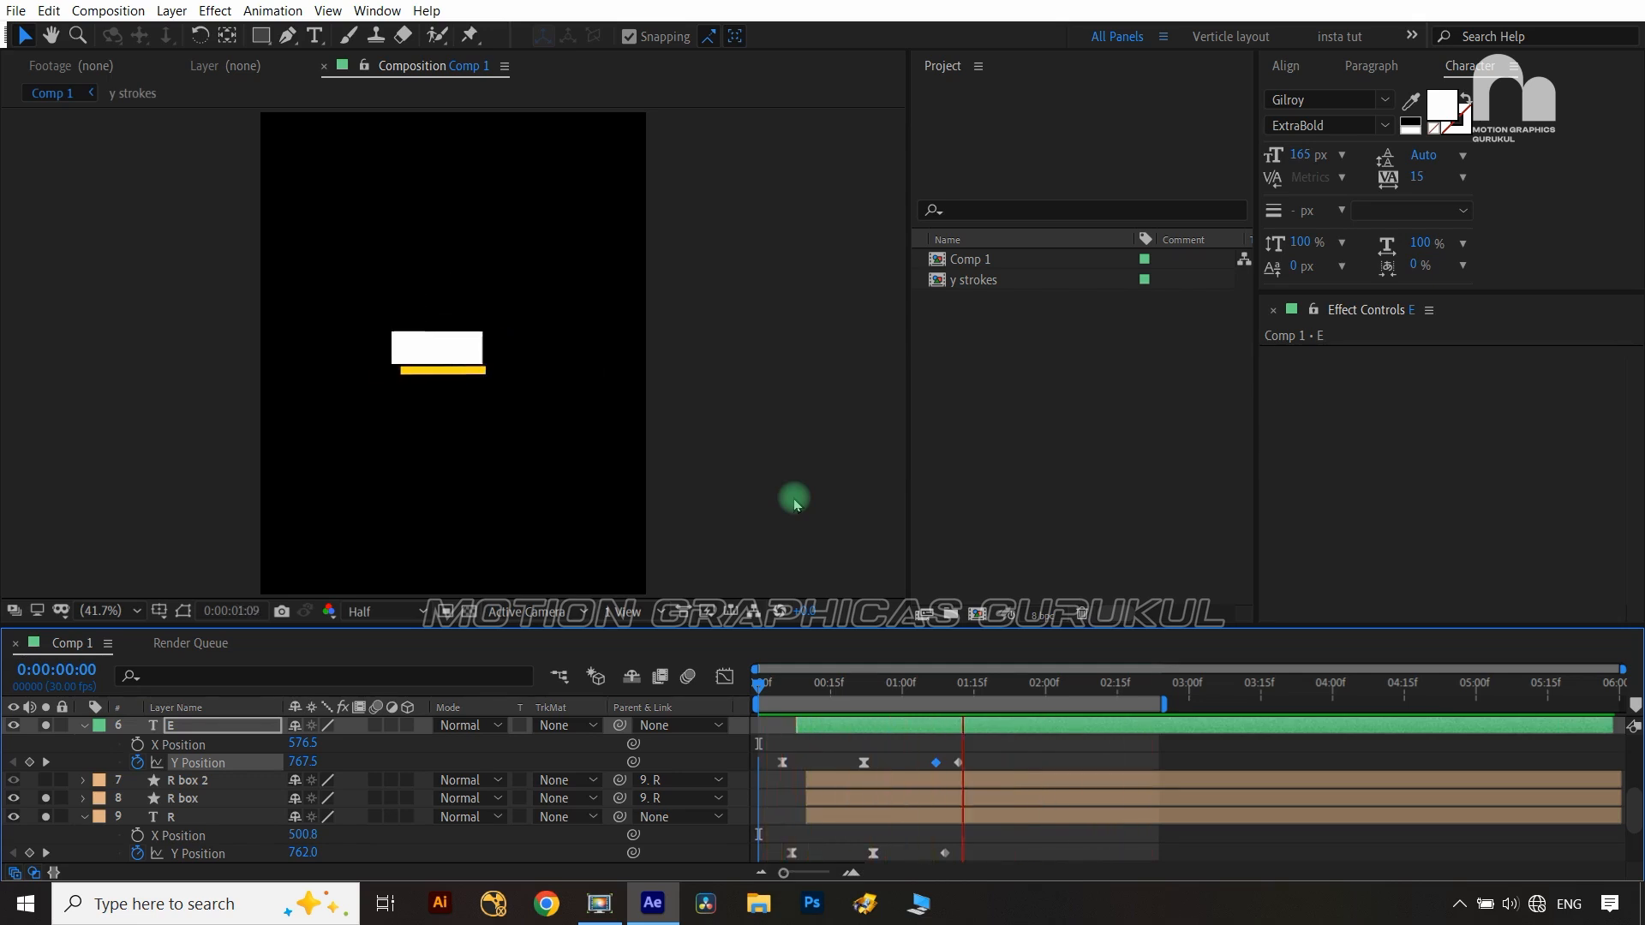
key(space)
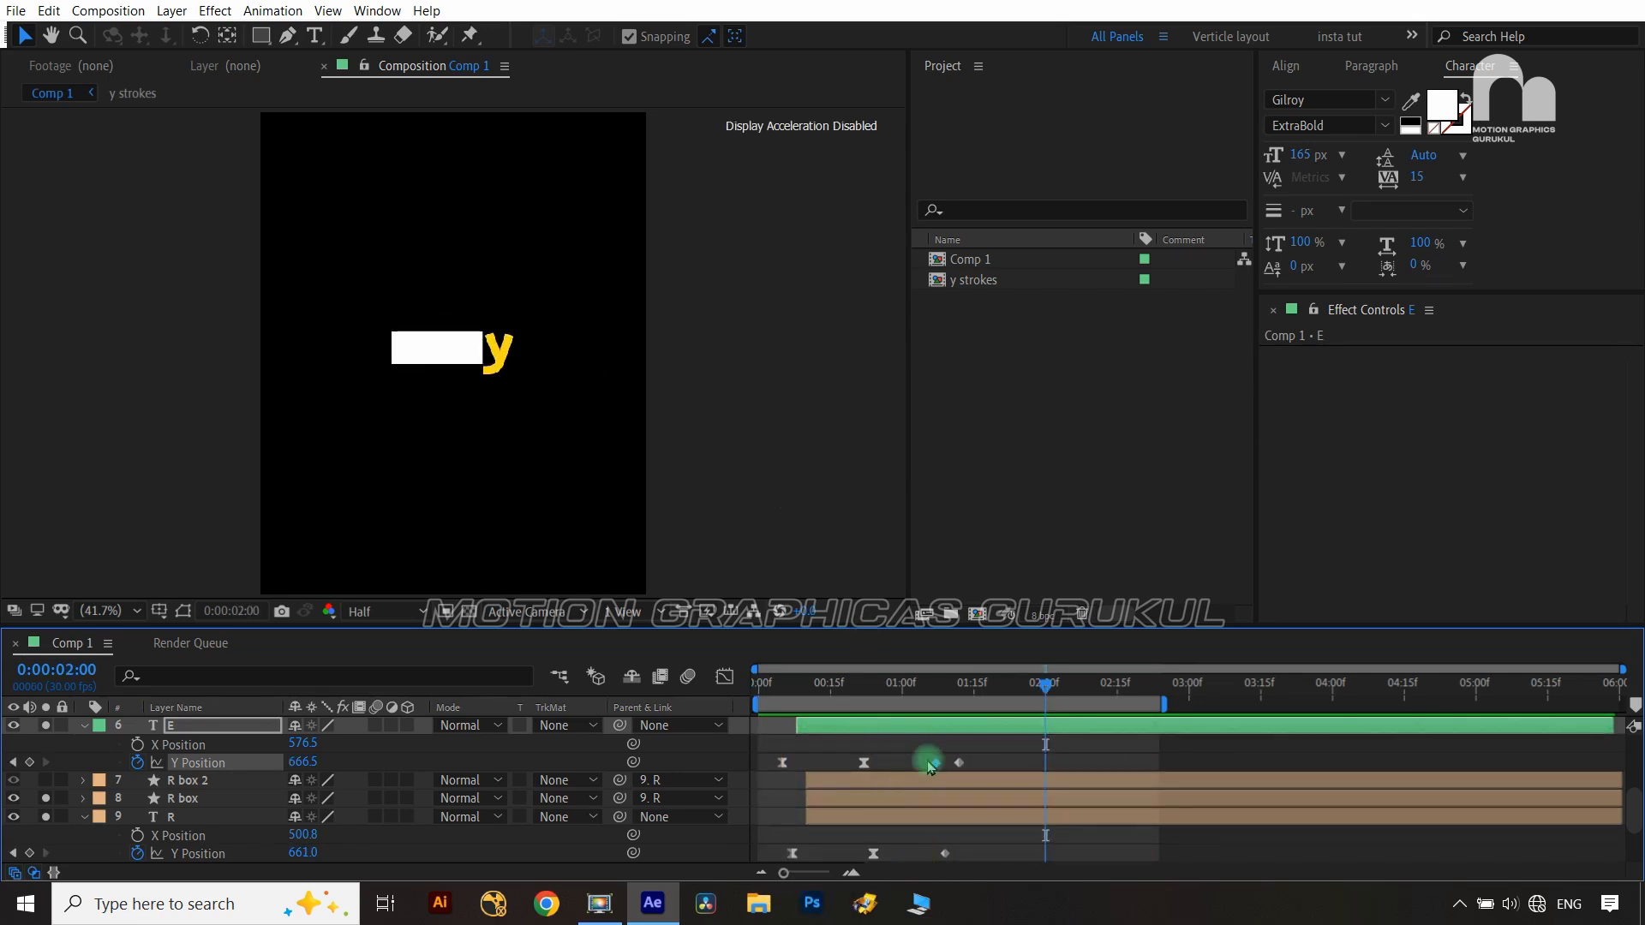
Apply Easy Ease to the E layer's Y Position keyframe at 0:00:01:07 and adjust the preceding keyframe's outgoing handle in the value graph
click(936, 763)
key(F9)
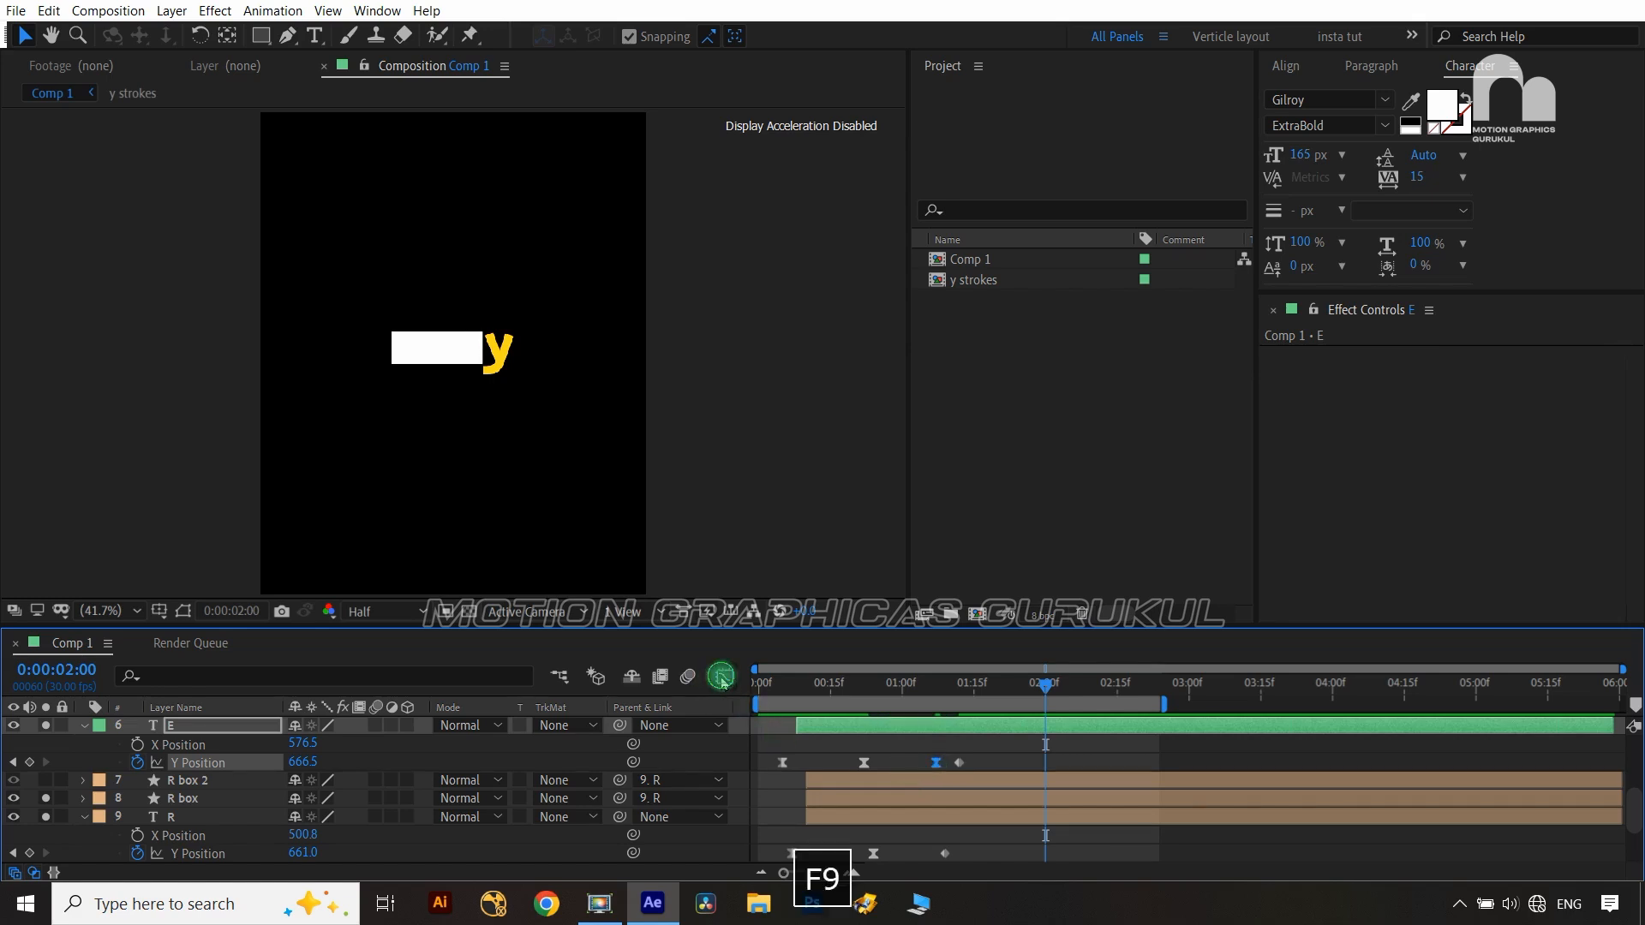
click(724, 676)
drag(869, 795, 914, 824)
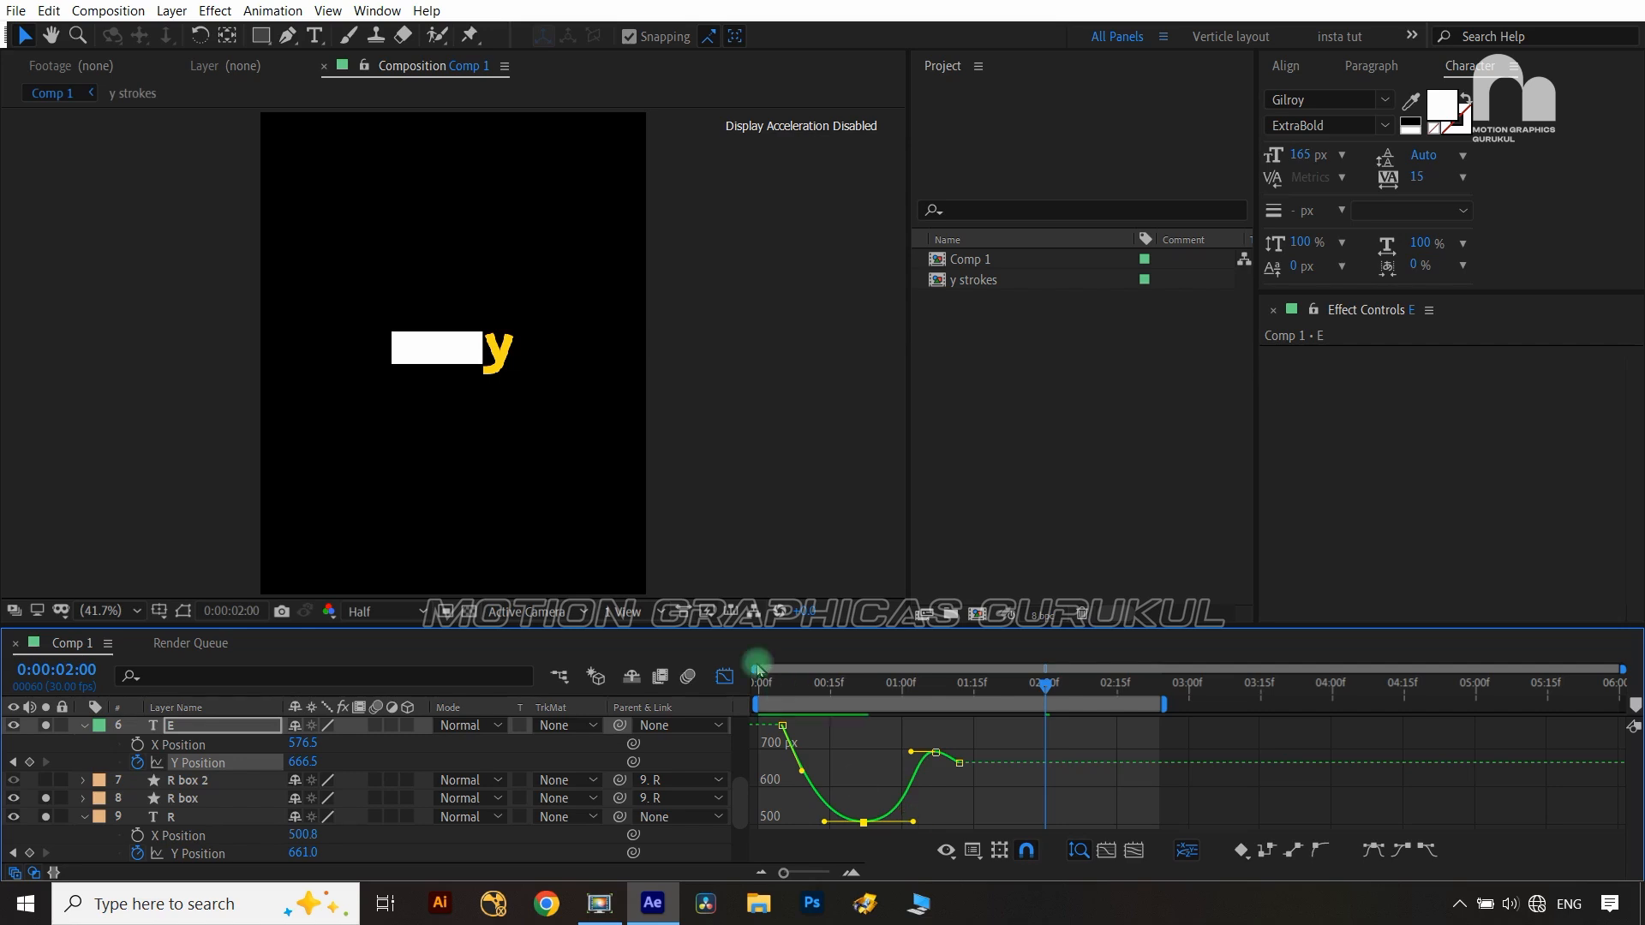
click(727, 676)
Replay the animation from 0:00:00:00 to review the eased E box motion
drag(1047, 683, 756, 683)
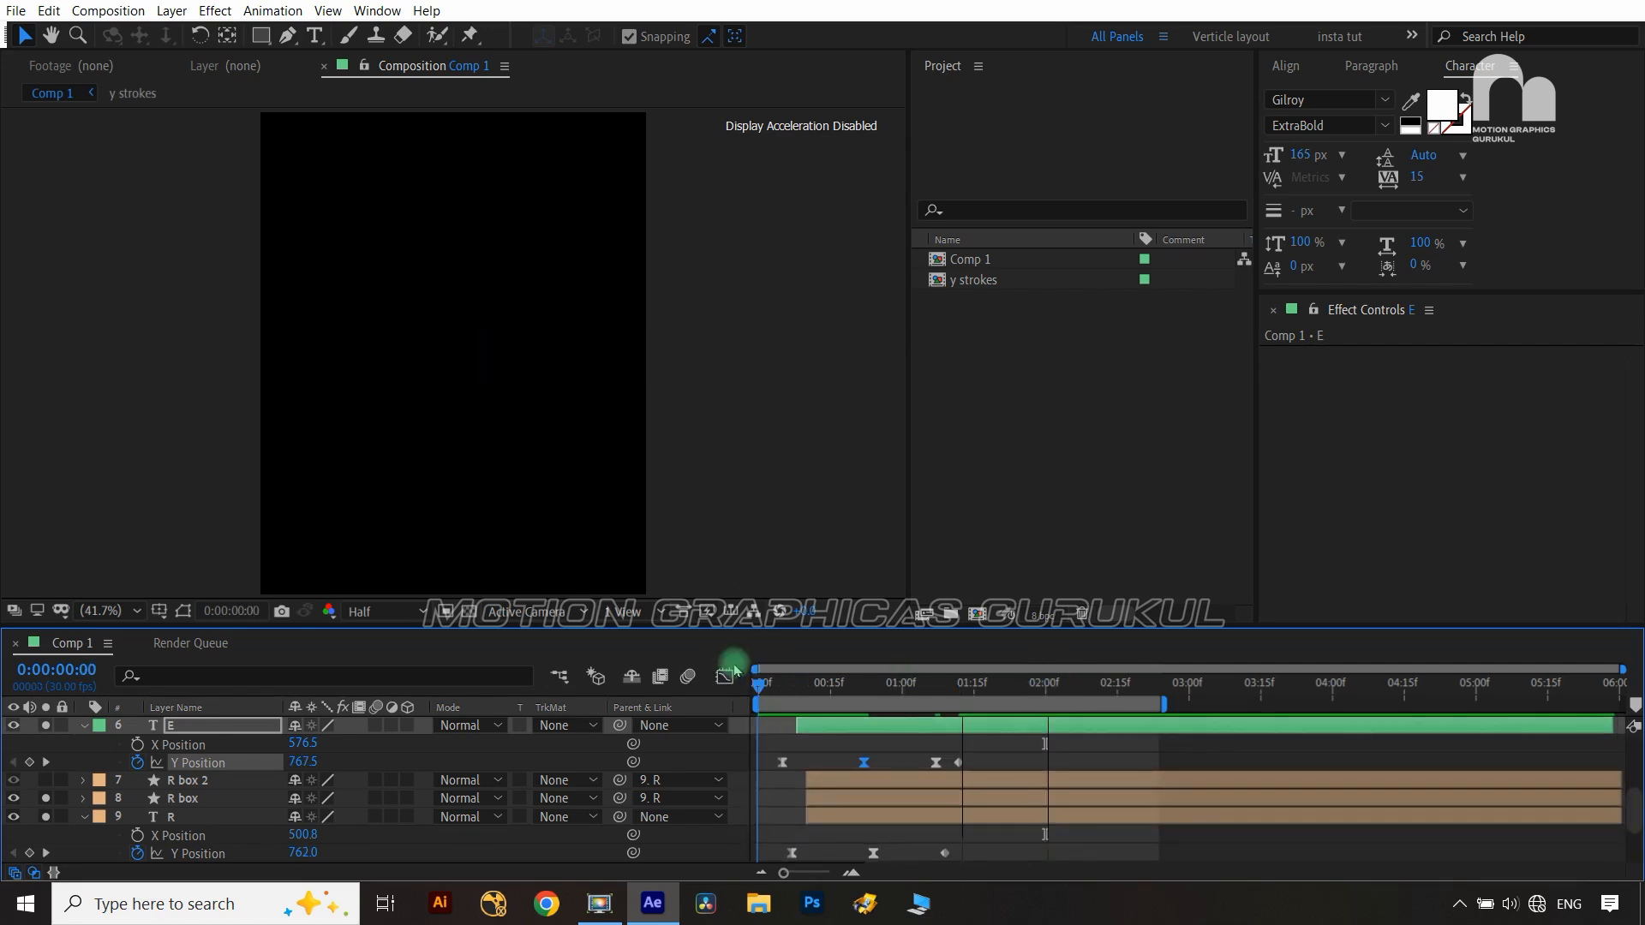
click(780, 495)
key(space)
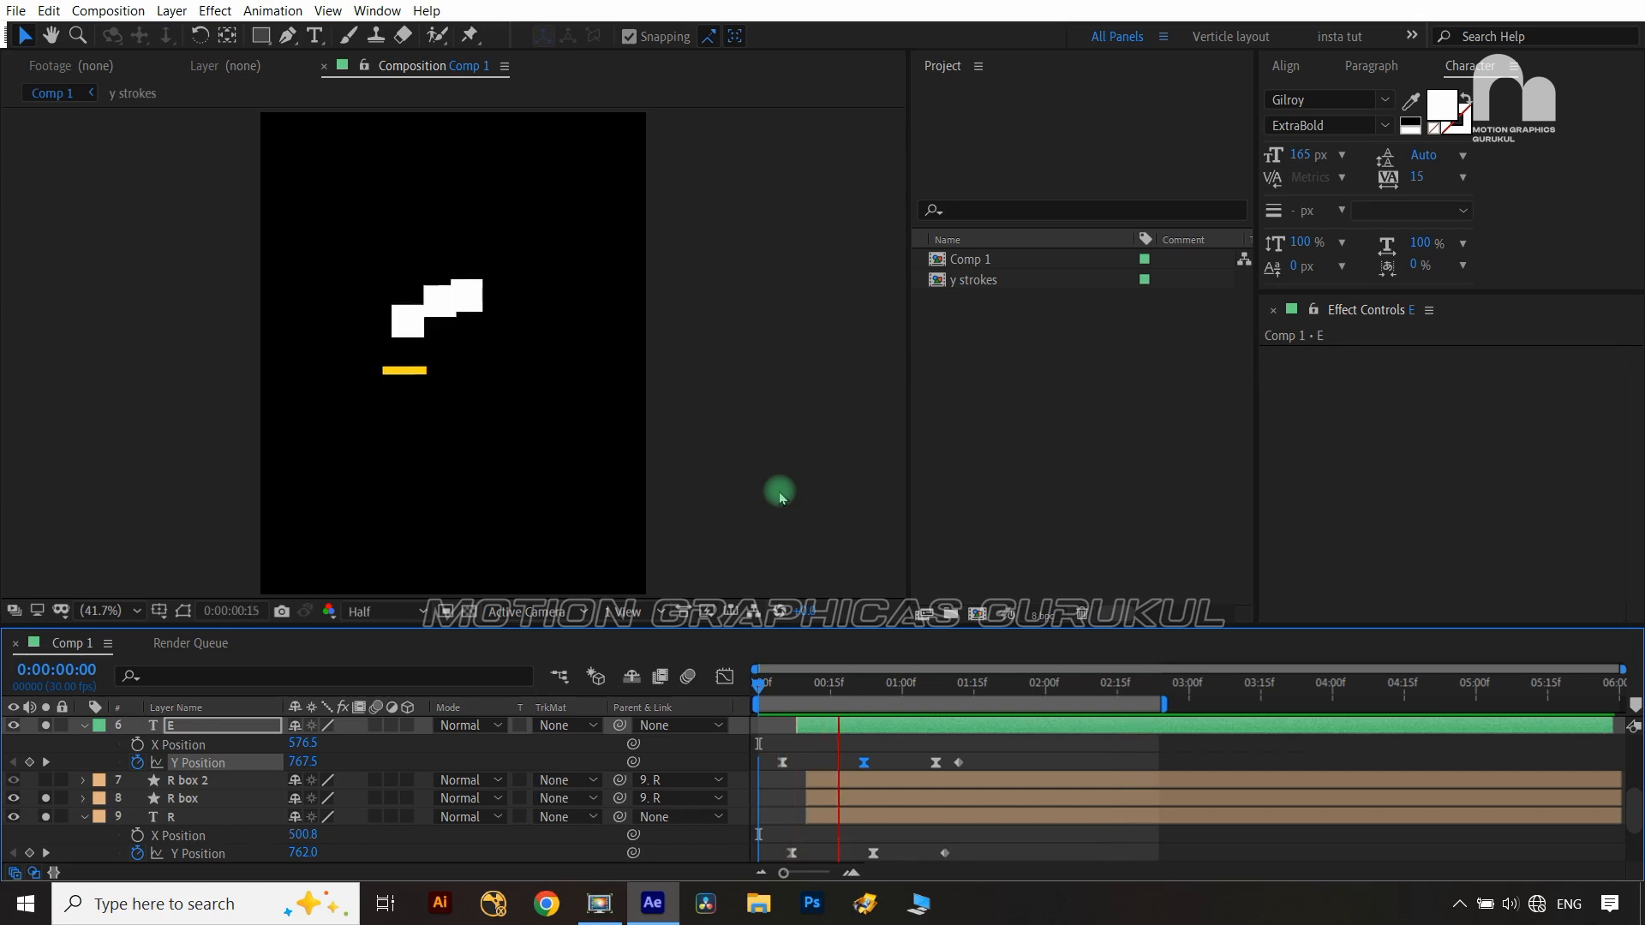
key(space)
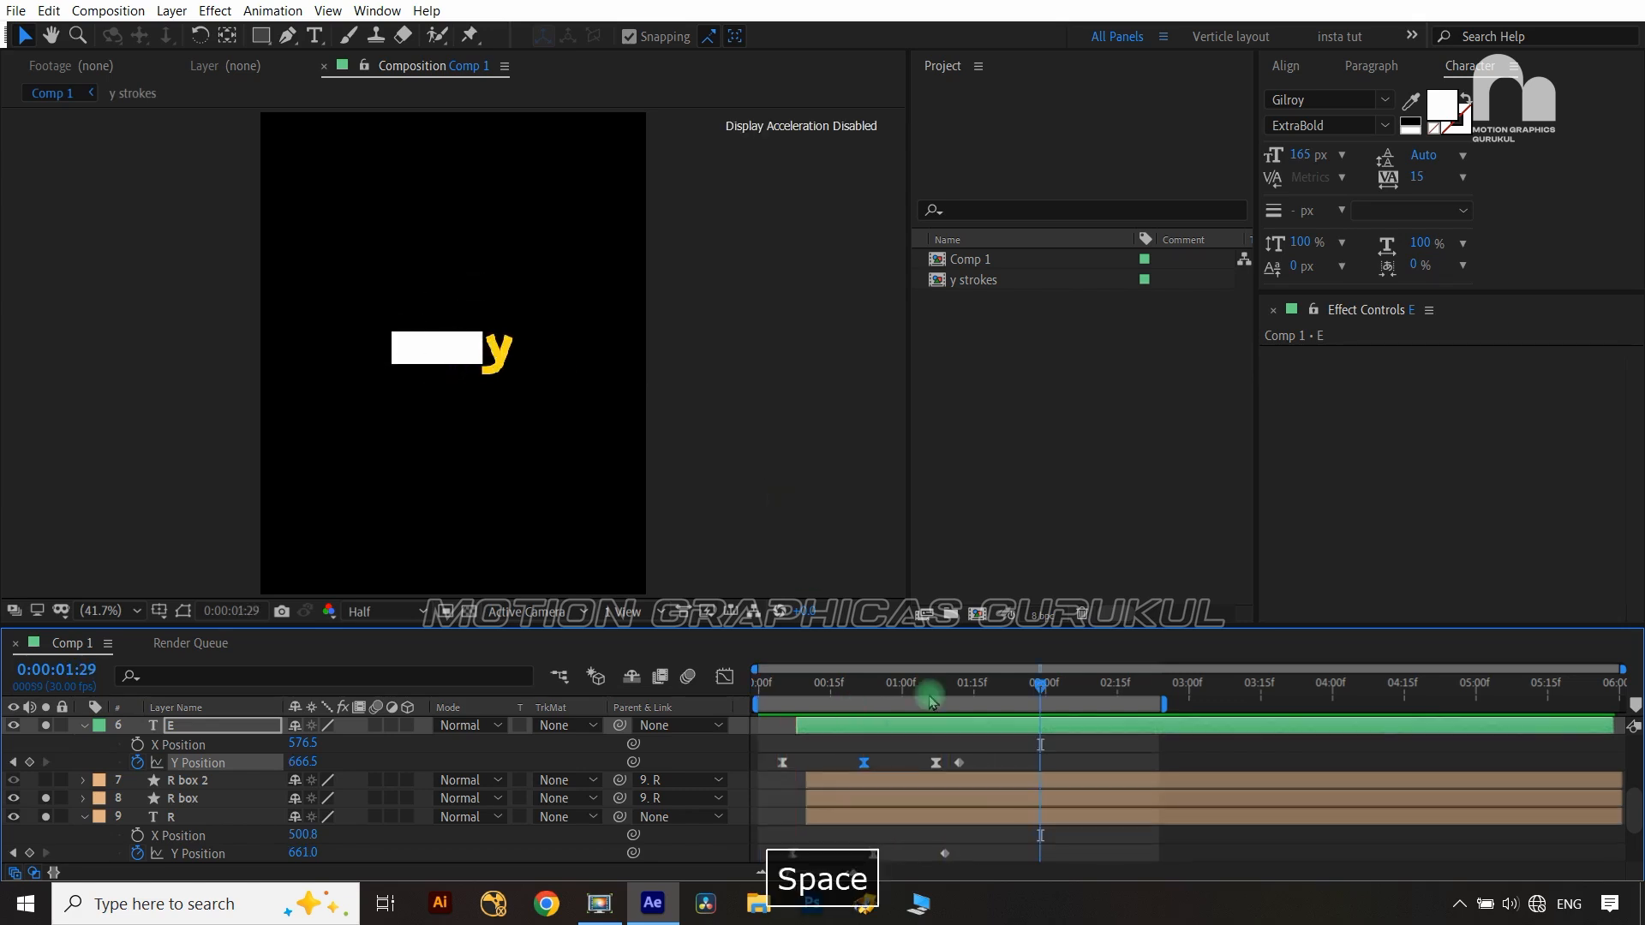
Add a Y Position keyframe to the R layer at 0:00:01:14, five frames after its last one
drag(1001, 696, 943, 705)
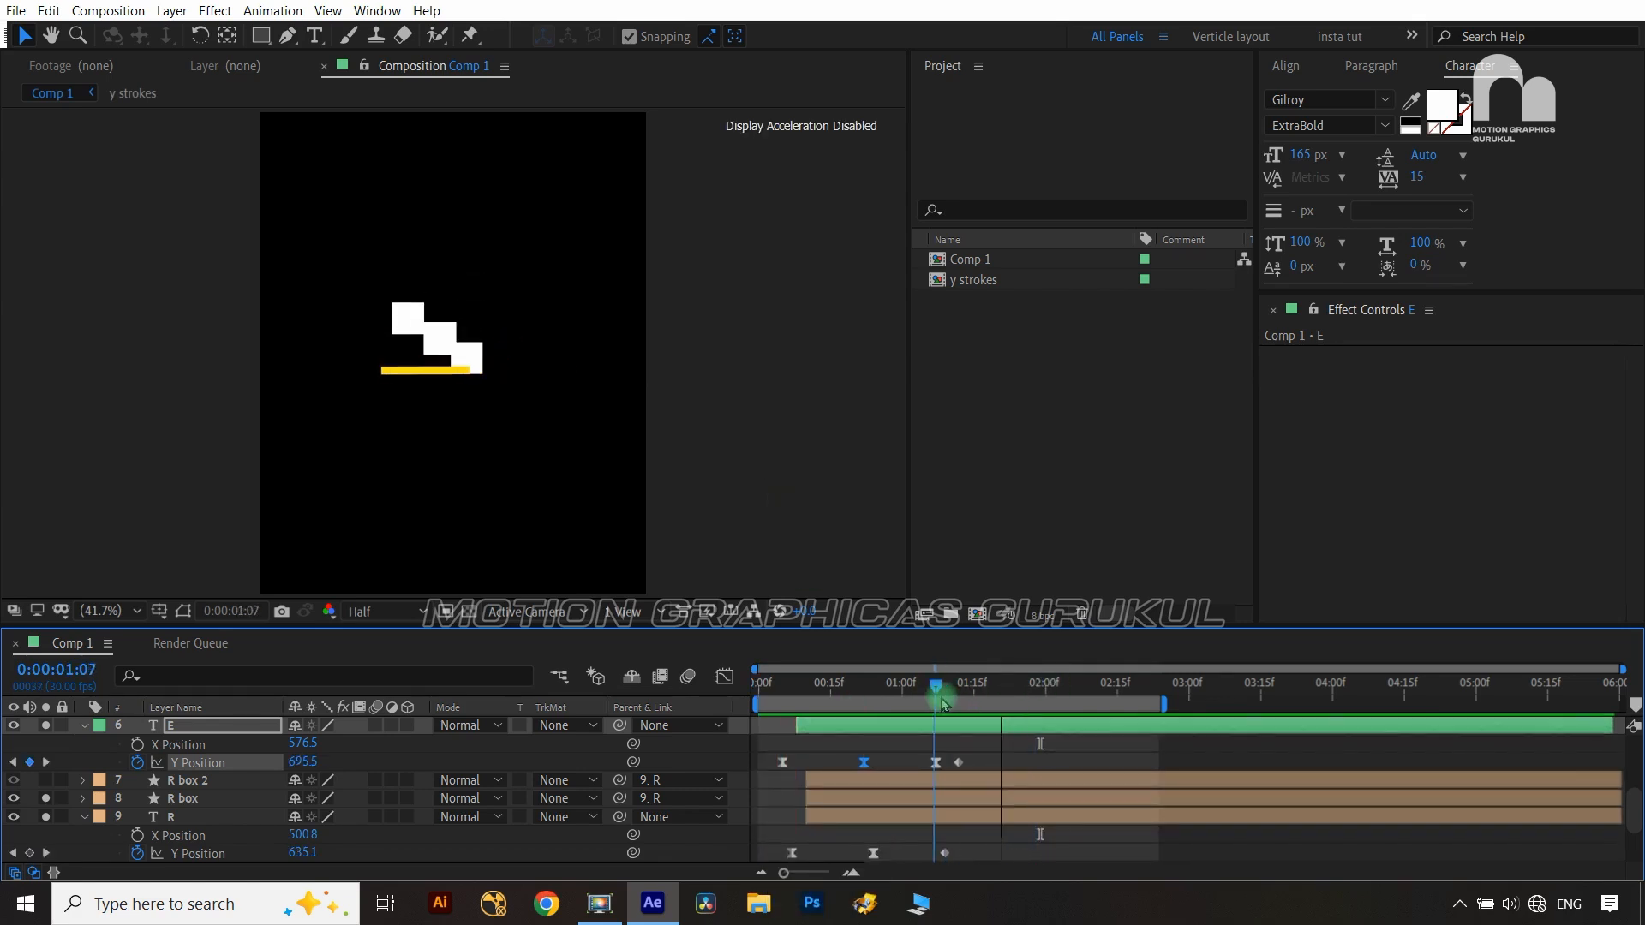
scroll(940, 704, up, 5)
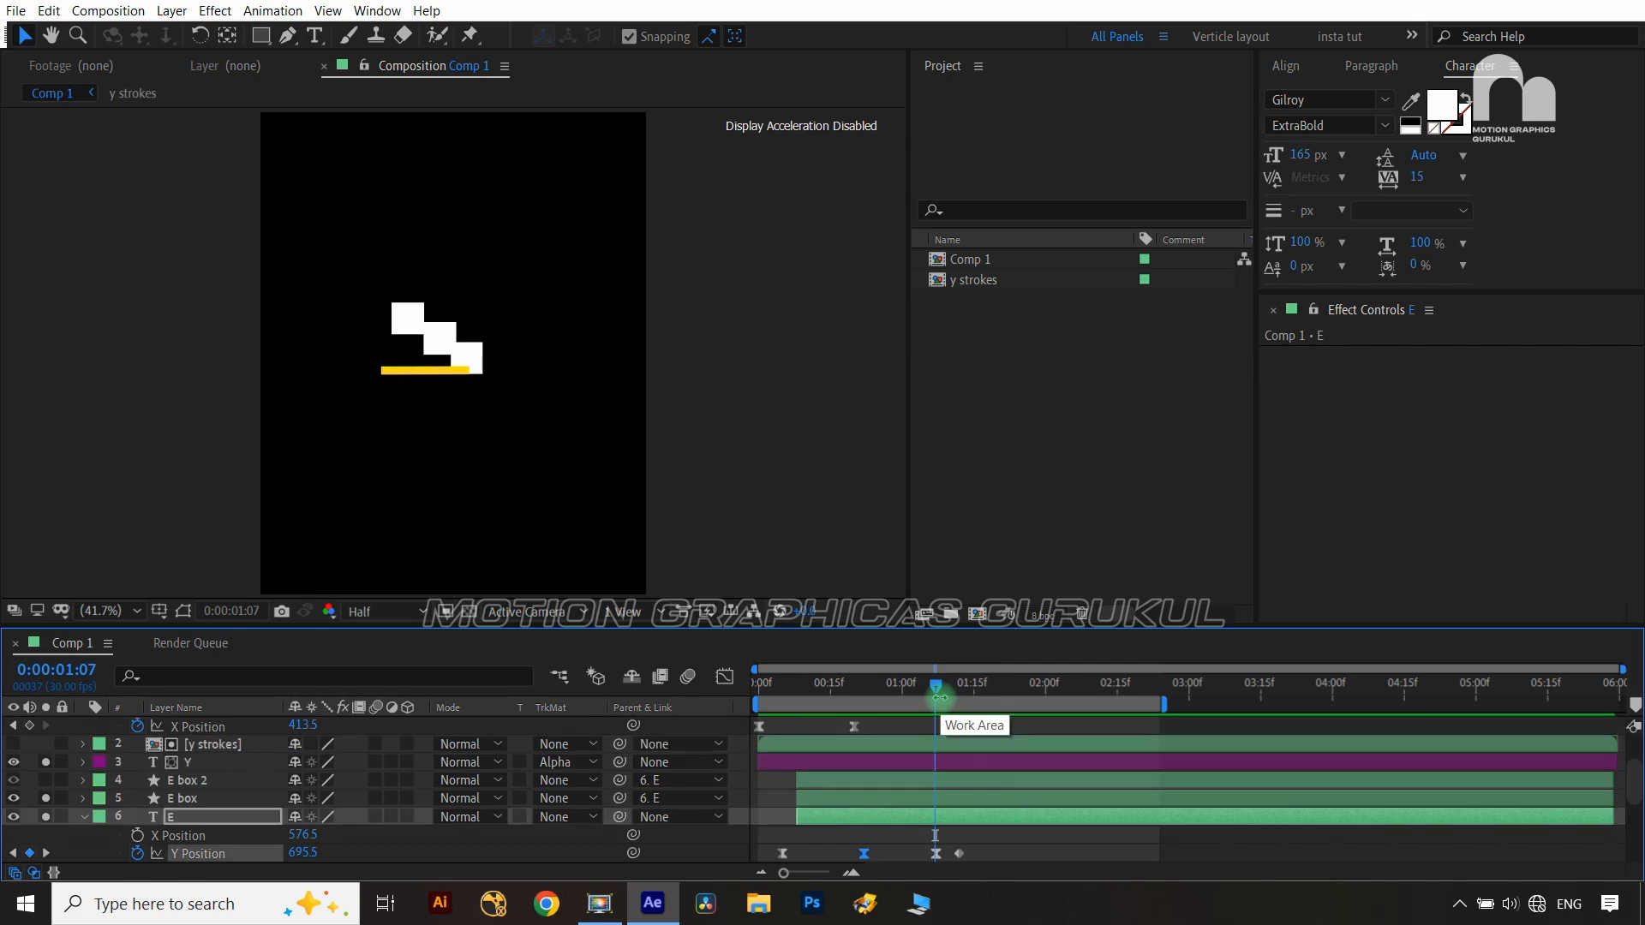
scroll(940, 697, down, 5)
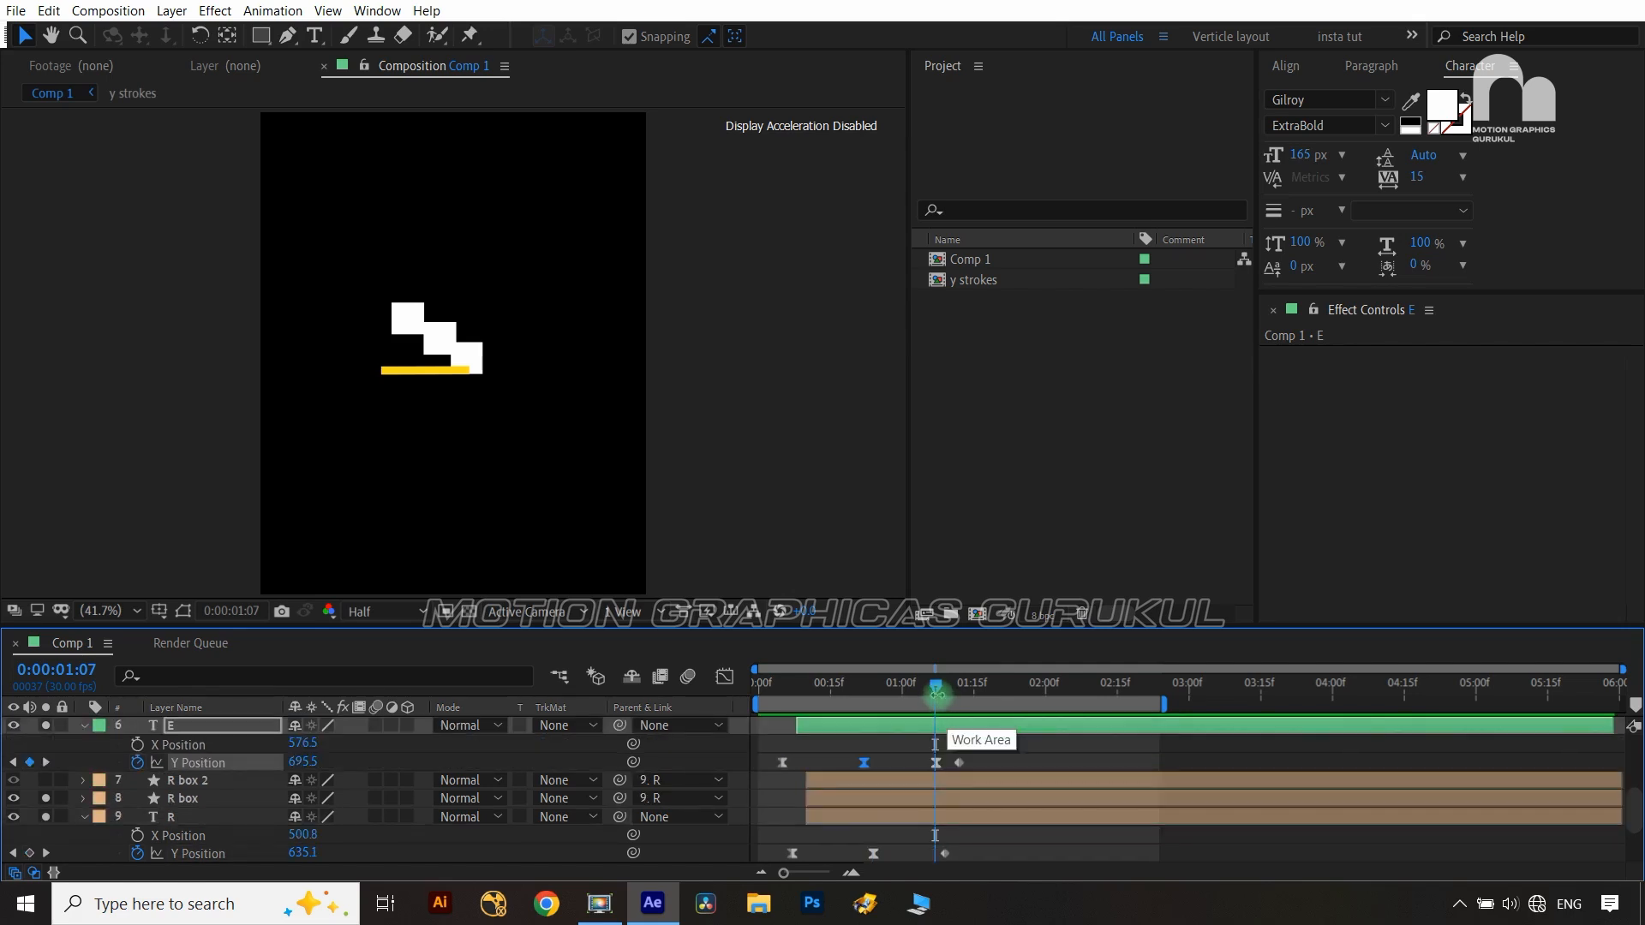
drag(940, 696, 946, 699)
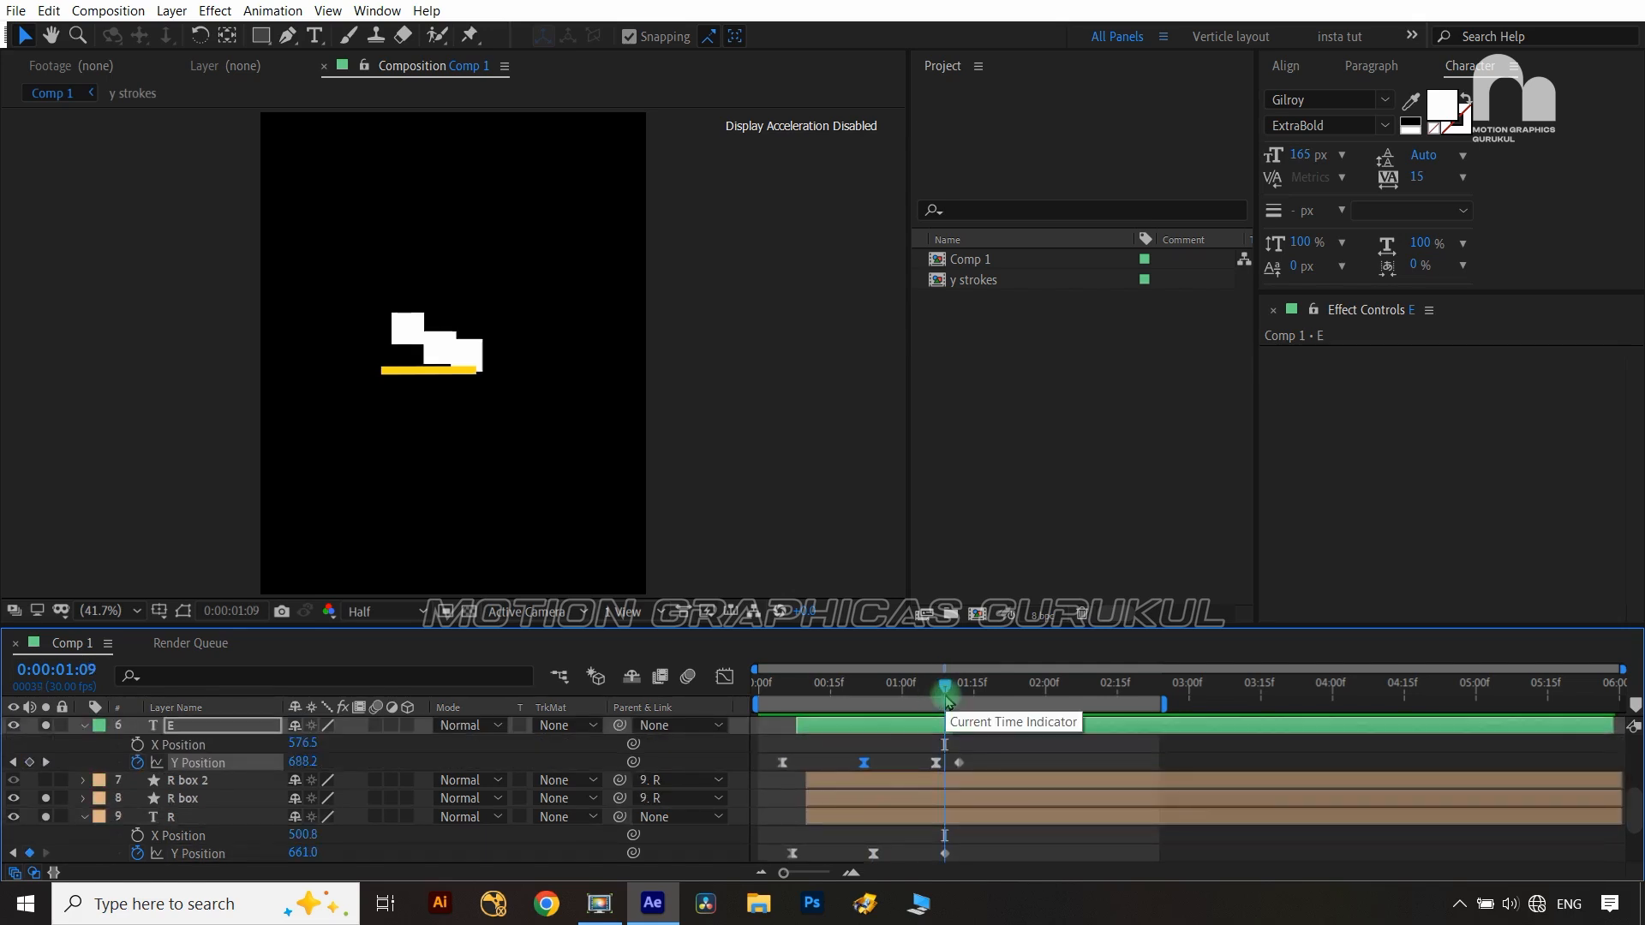
key(ctrl+Right)
key(ctrl+Right)
key(ctrl+Right)
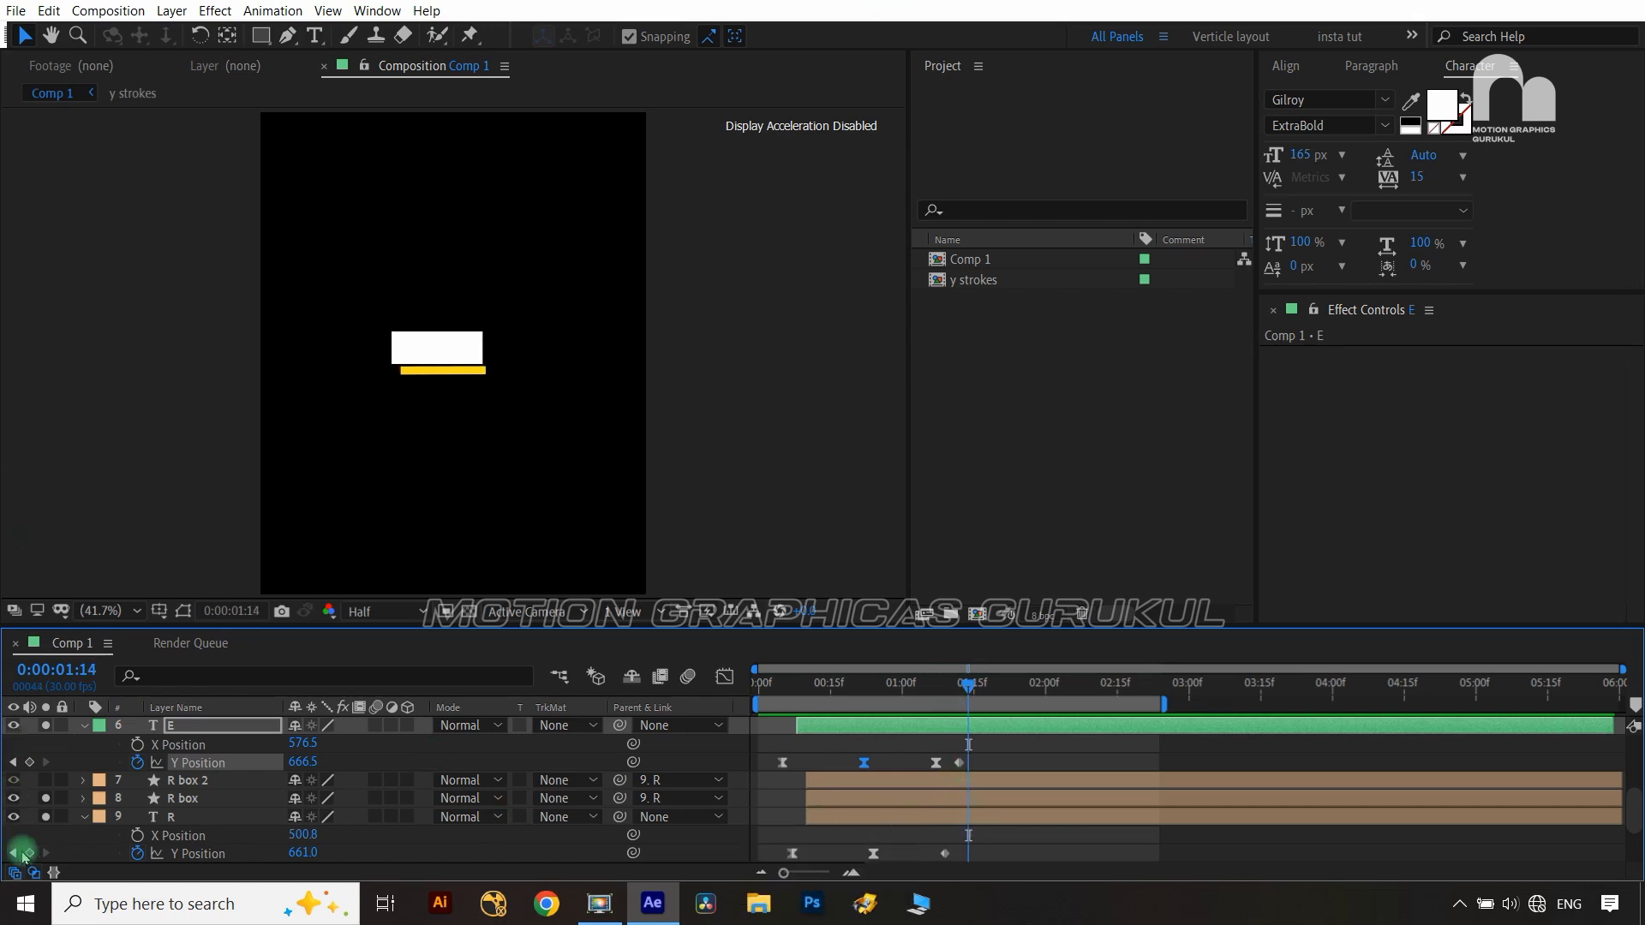
click(29, 854)
Return to the R layer's keyframe at 0:00:01:09, set its Y Position to 687.0 and apply Easy Ease
click(12, 854)
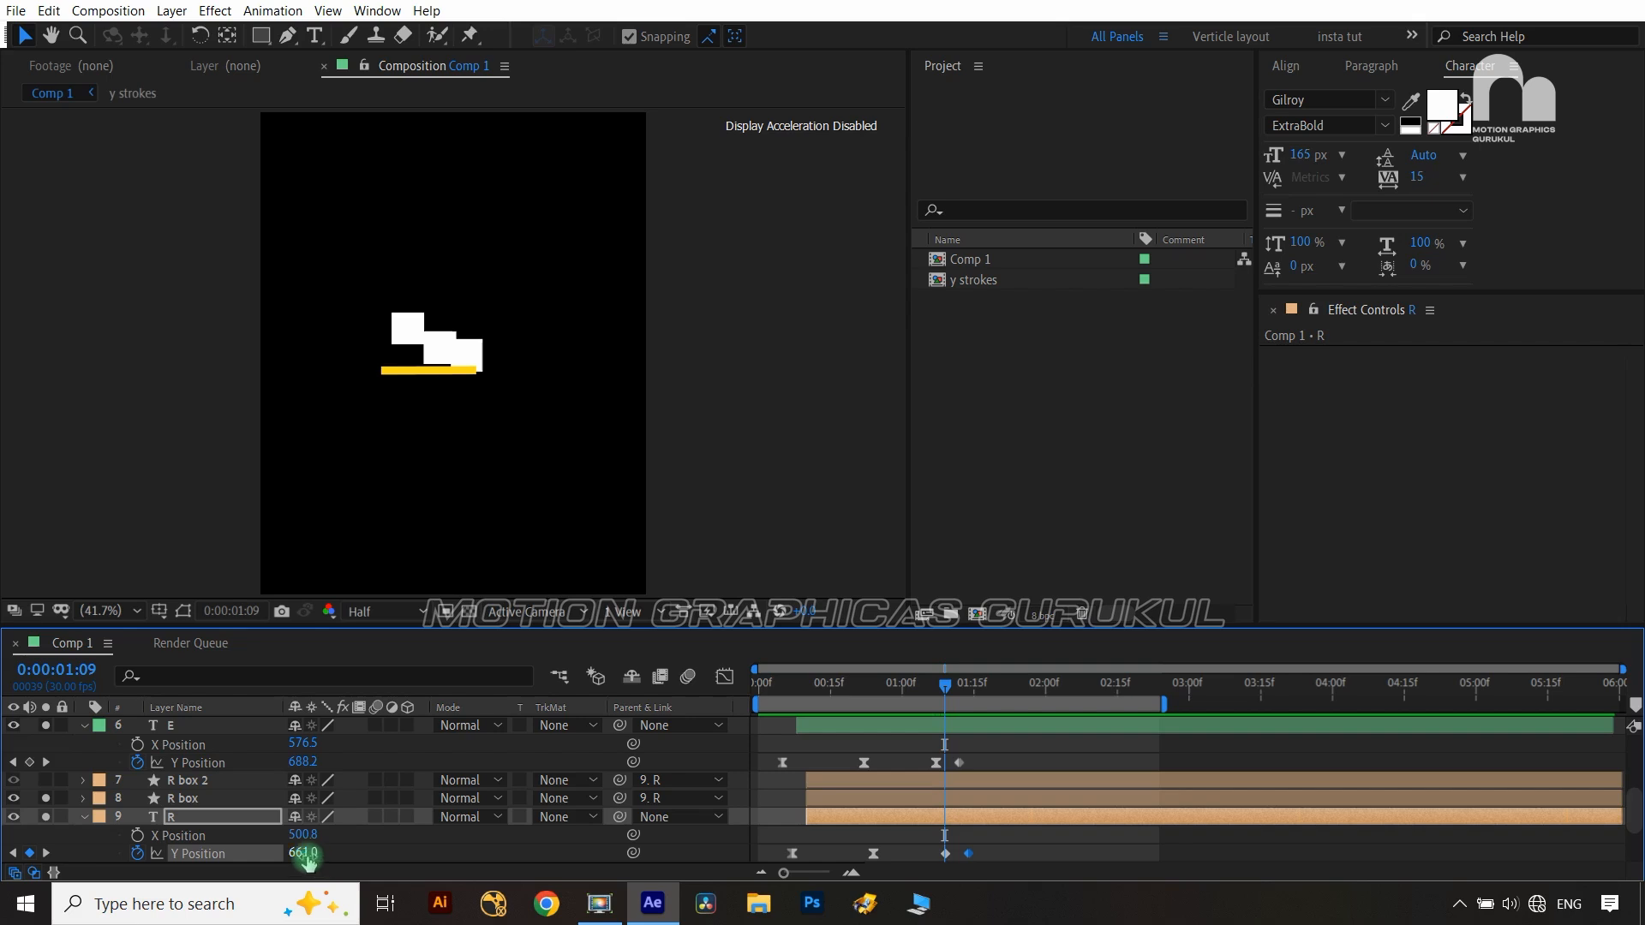
drag(300, 854, 305, 853)
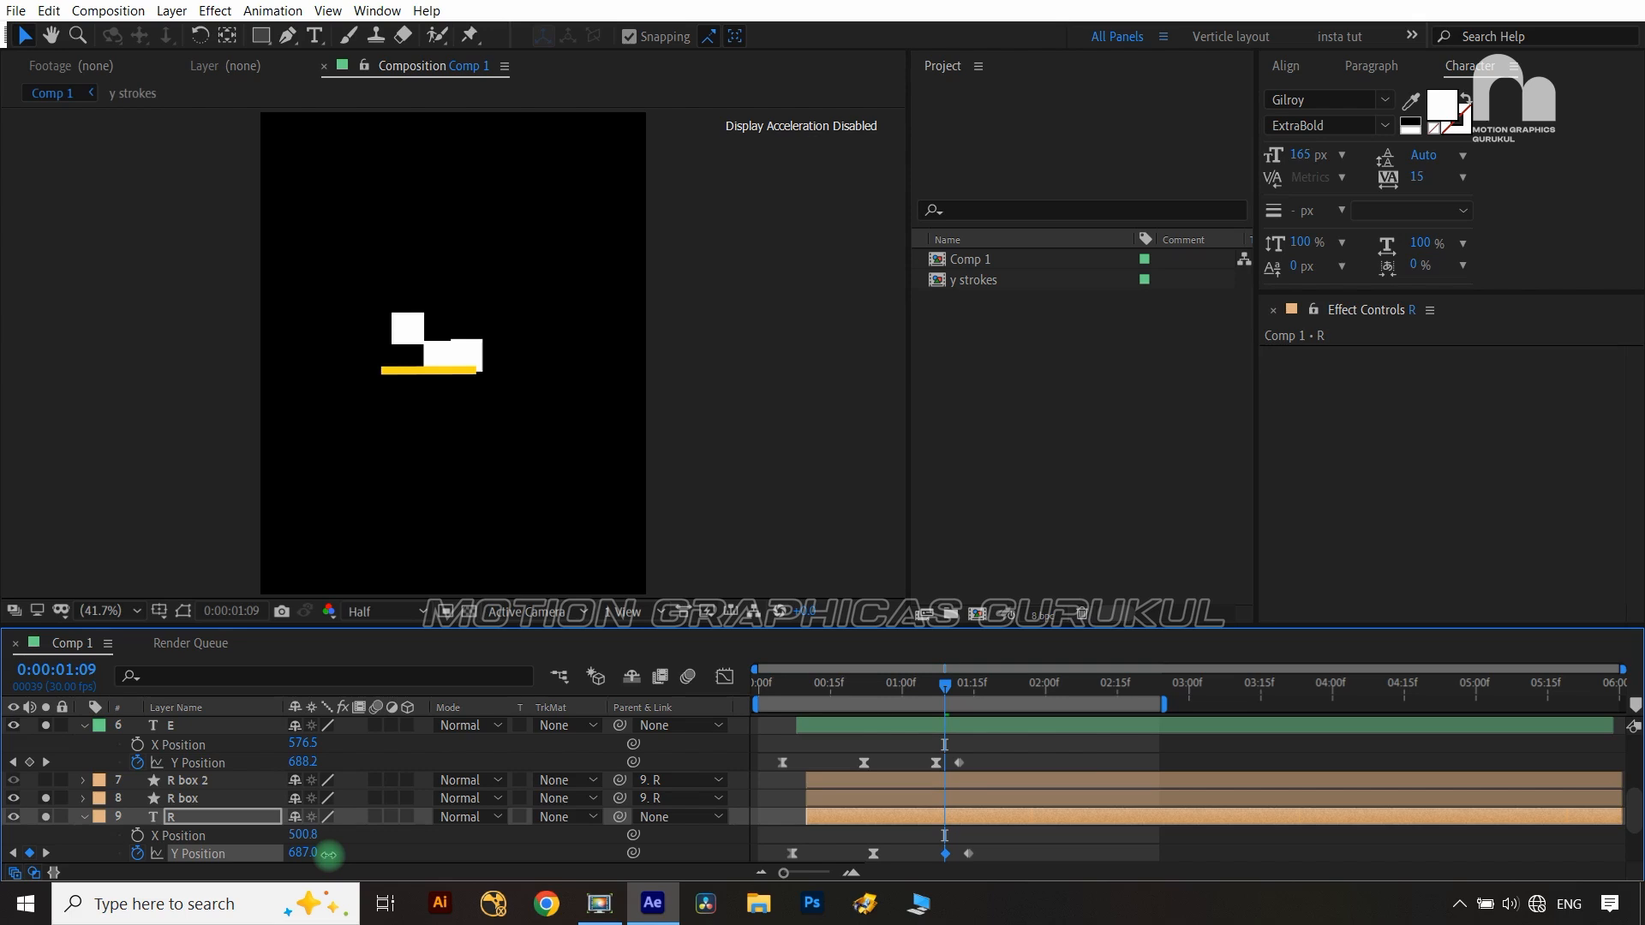
click(946, 854)
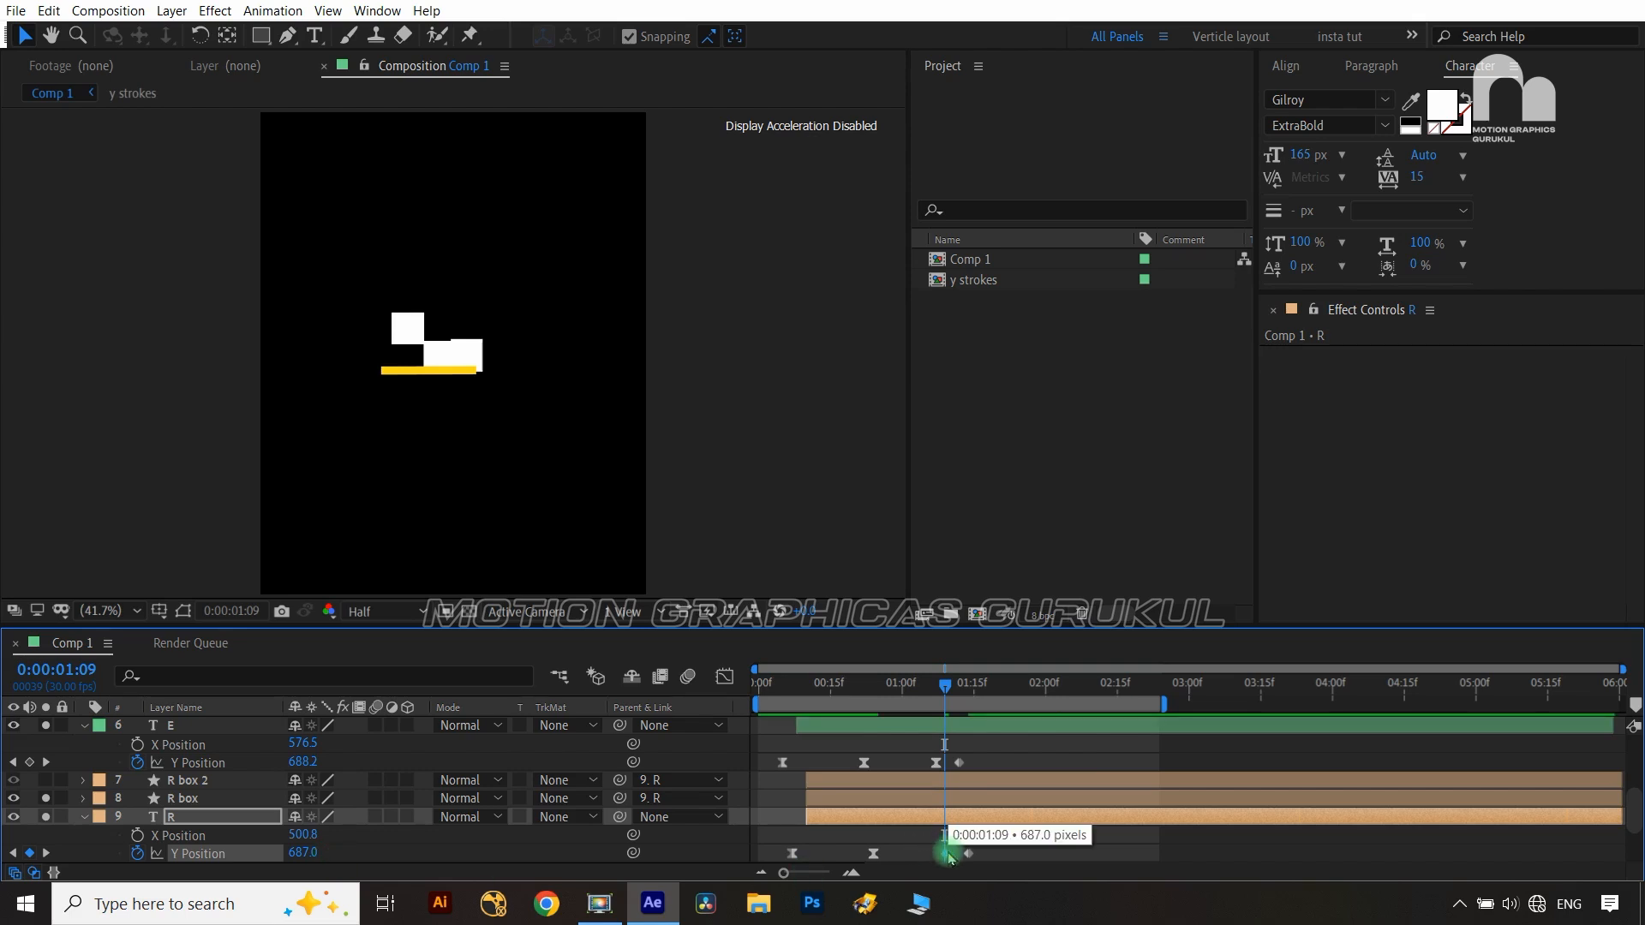
key(F9)
Reshape the R layer's Y Position value graph, steepening the initial rise and lengthening the handles at the curve's lowest point
click(725, 680)
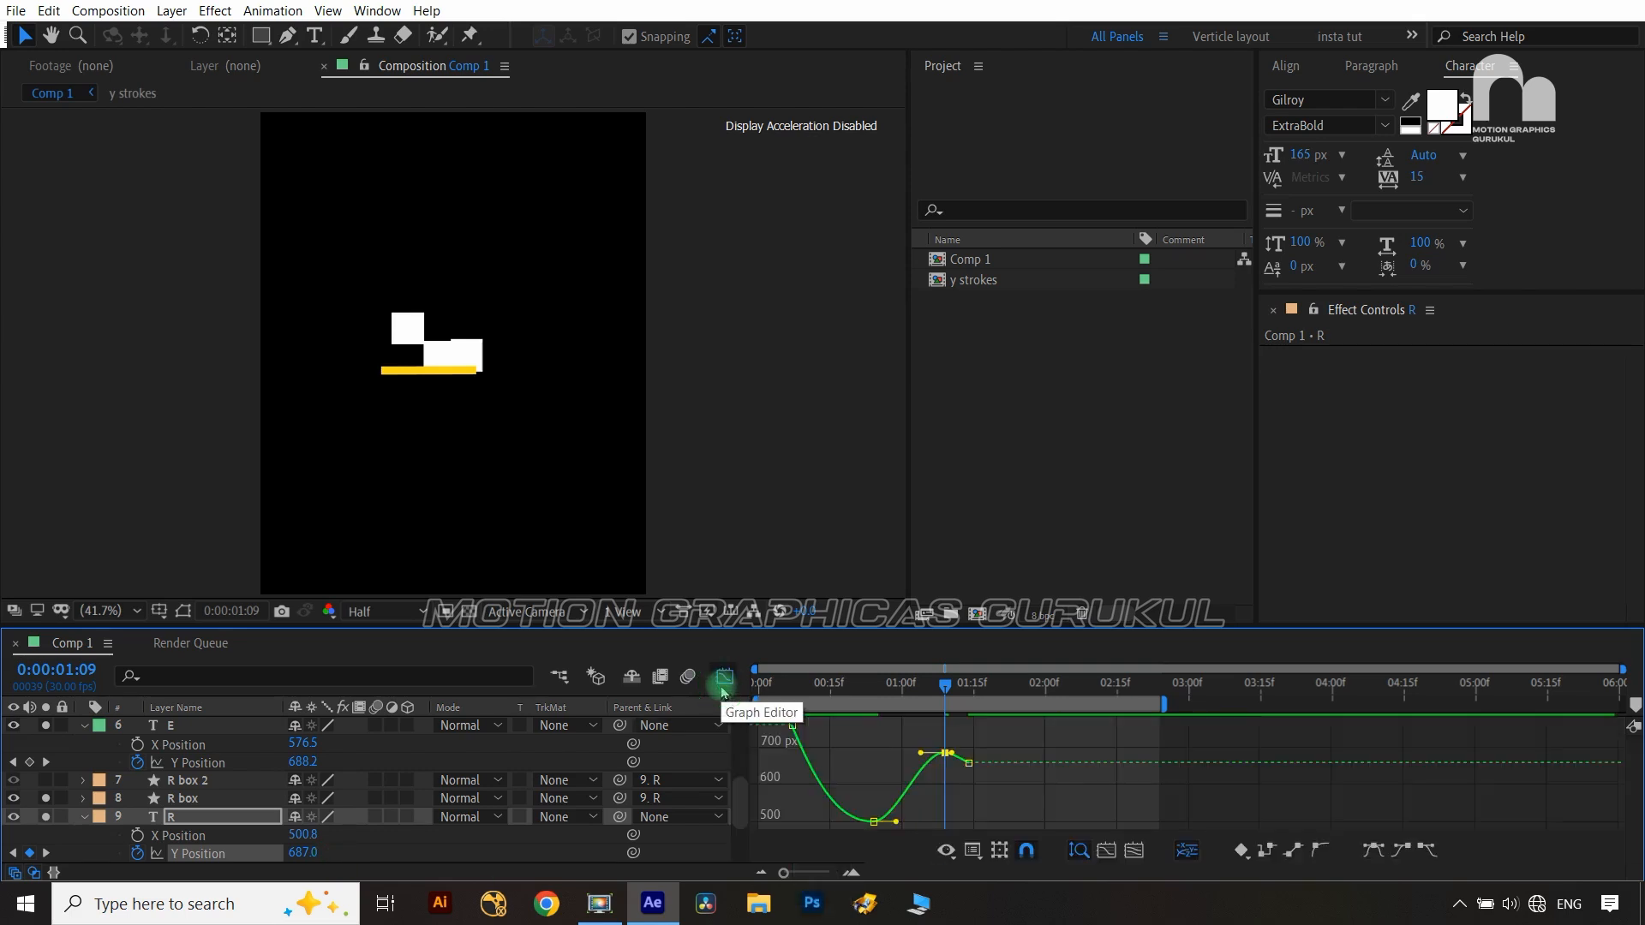
drag(840, 781, 902, 867)
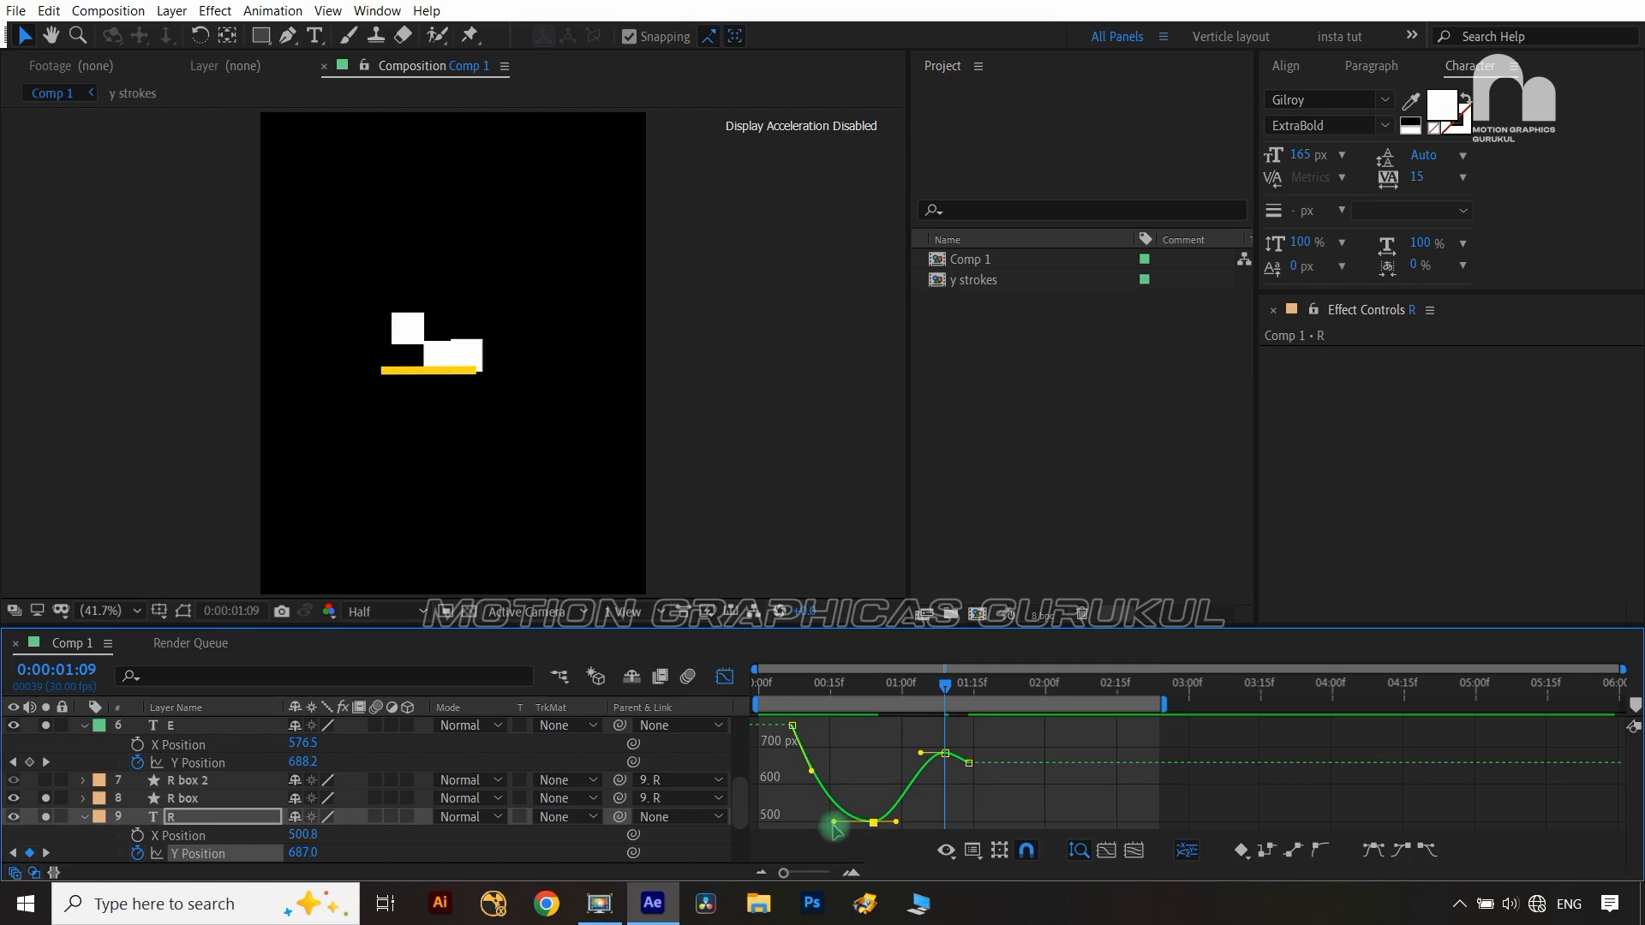
drag(834, 823, 909, 824)
click(812, 776)
key(ctrl+z)
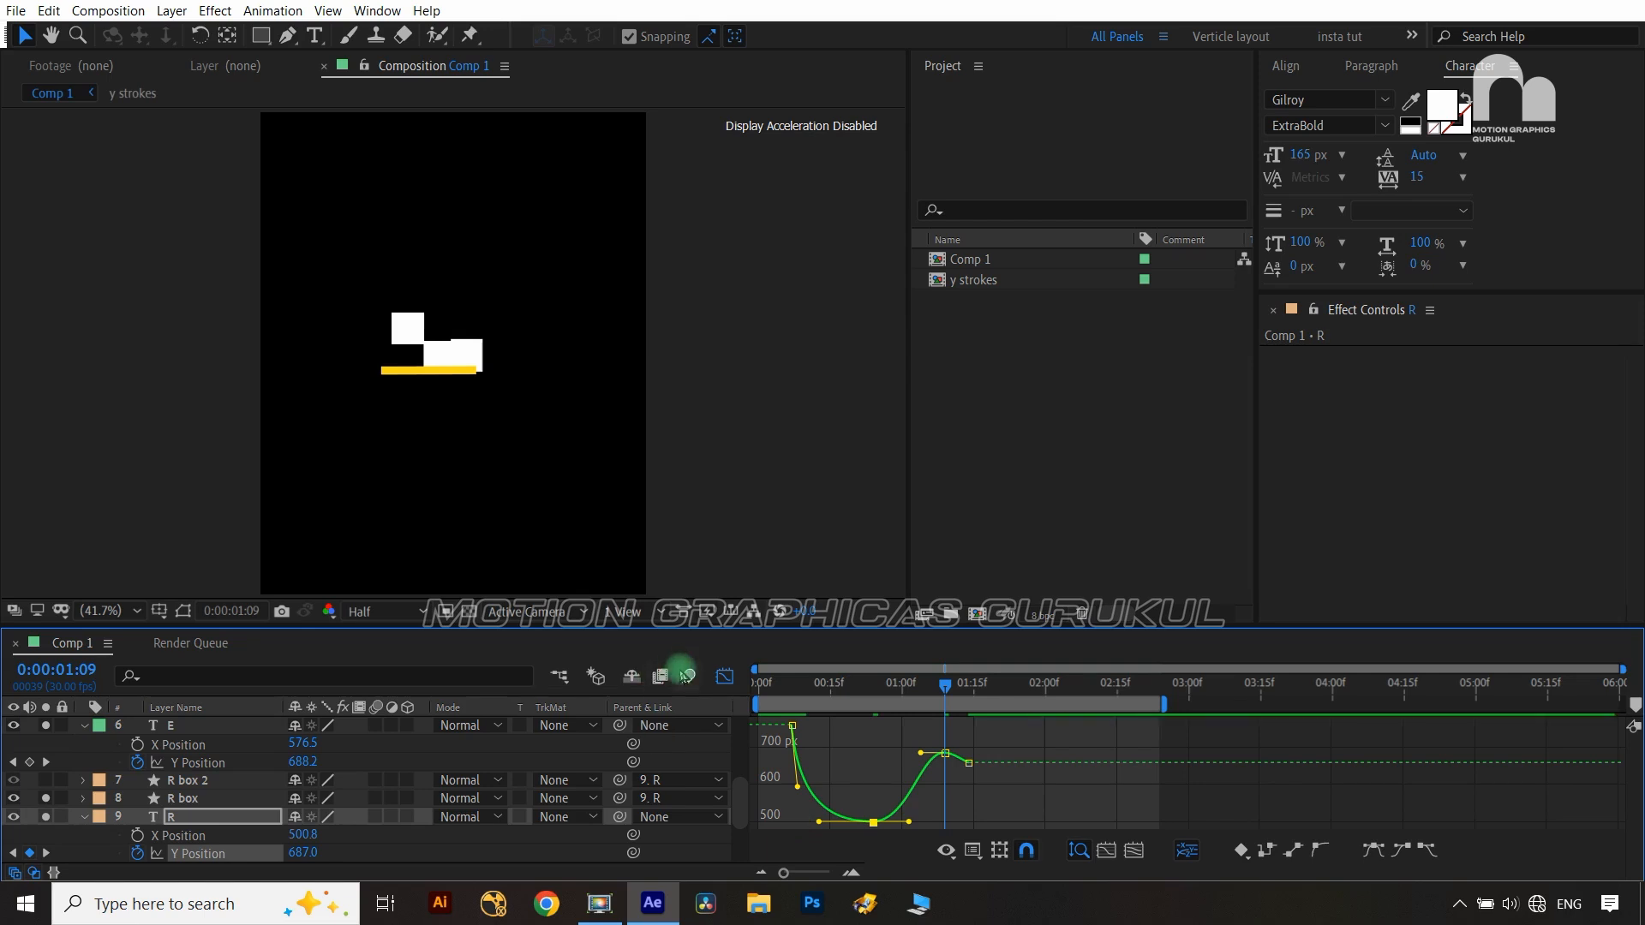
click(724, 677)
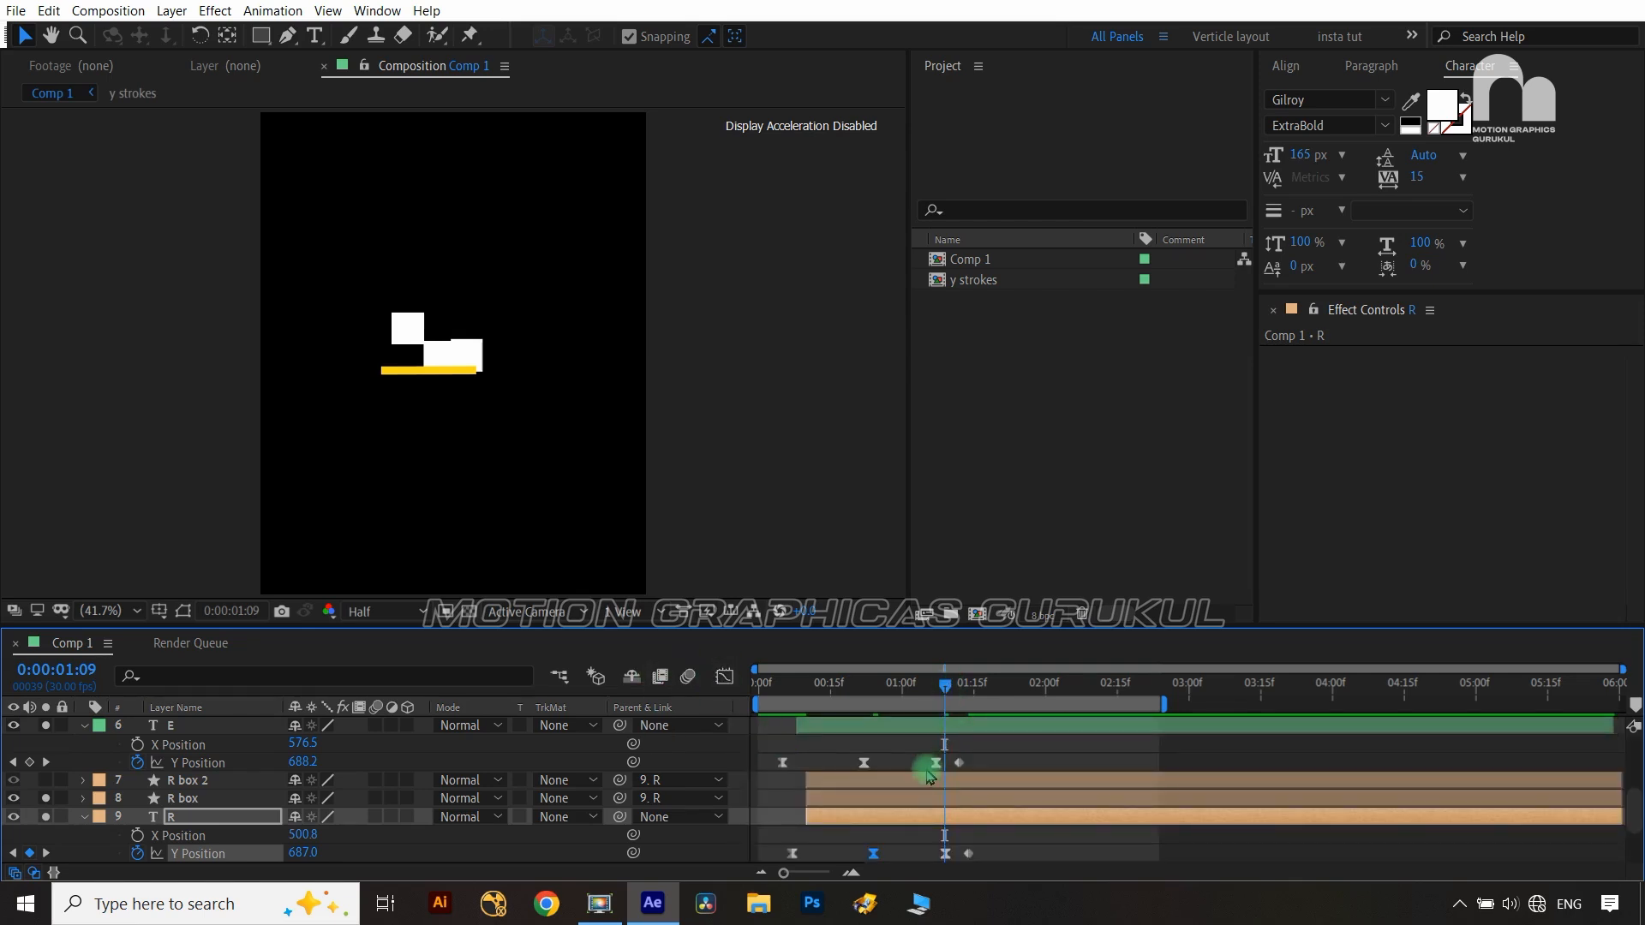
Add a Y Position keyframe to the A layer at 0:00:01:18, five frames after its keyframe at 0:00:01:13
scroll(922, 789, down, 3)
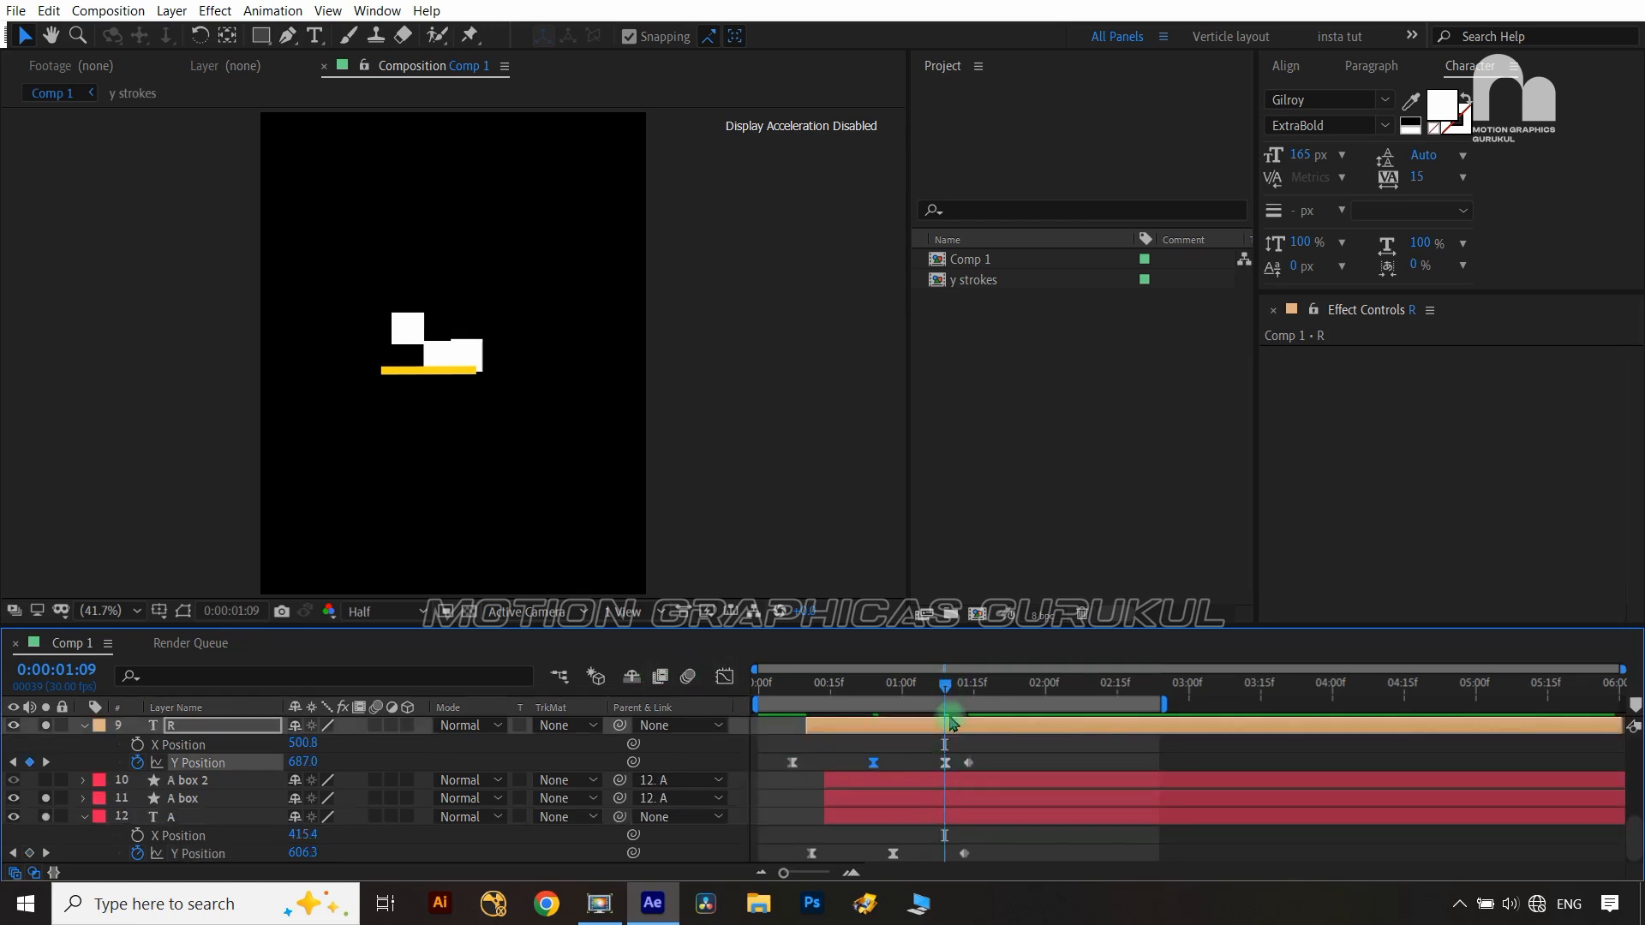
drag(947, 690, 965, 690)
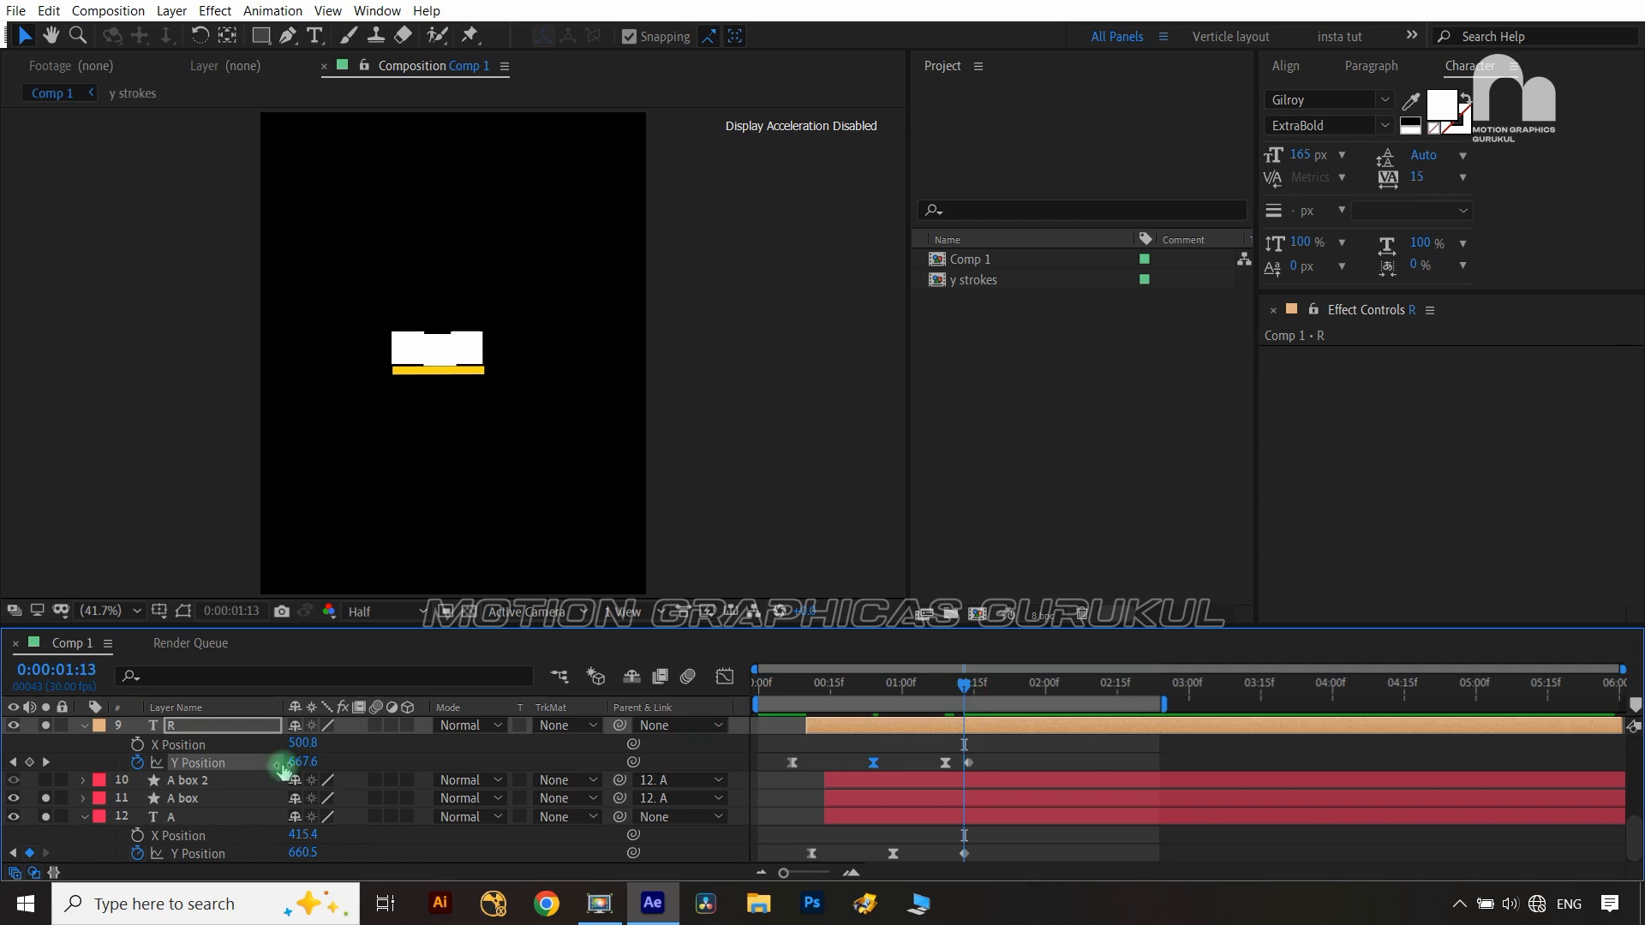
key(ctrl+Right)
key(ctrl+Right)
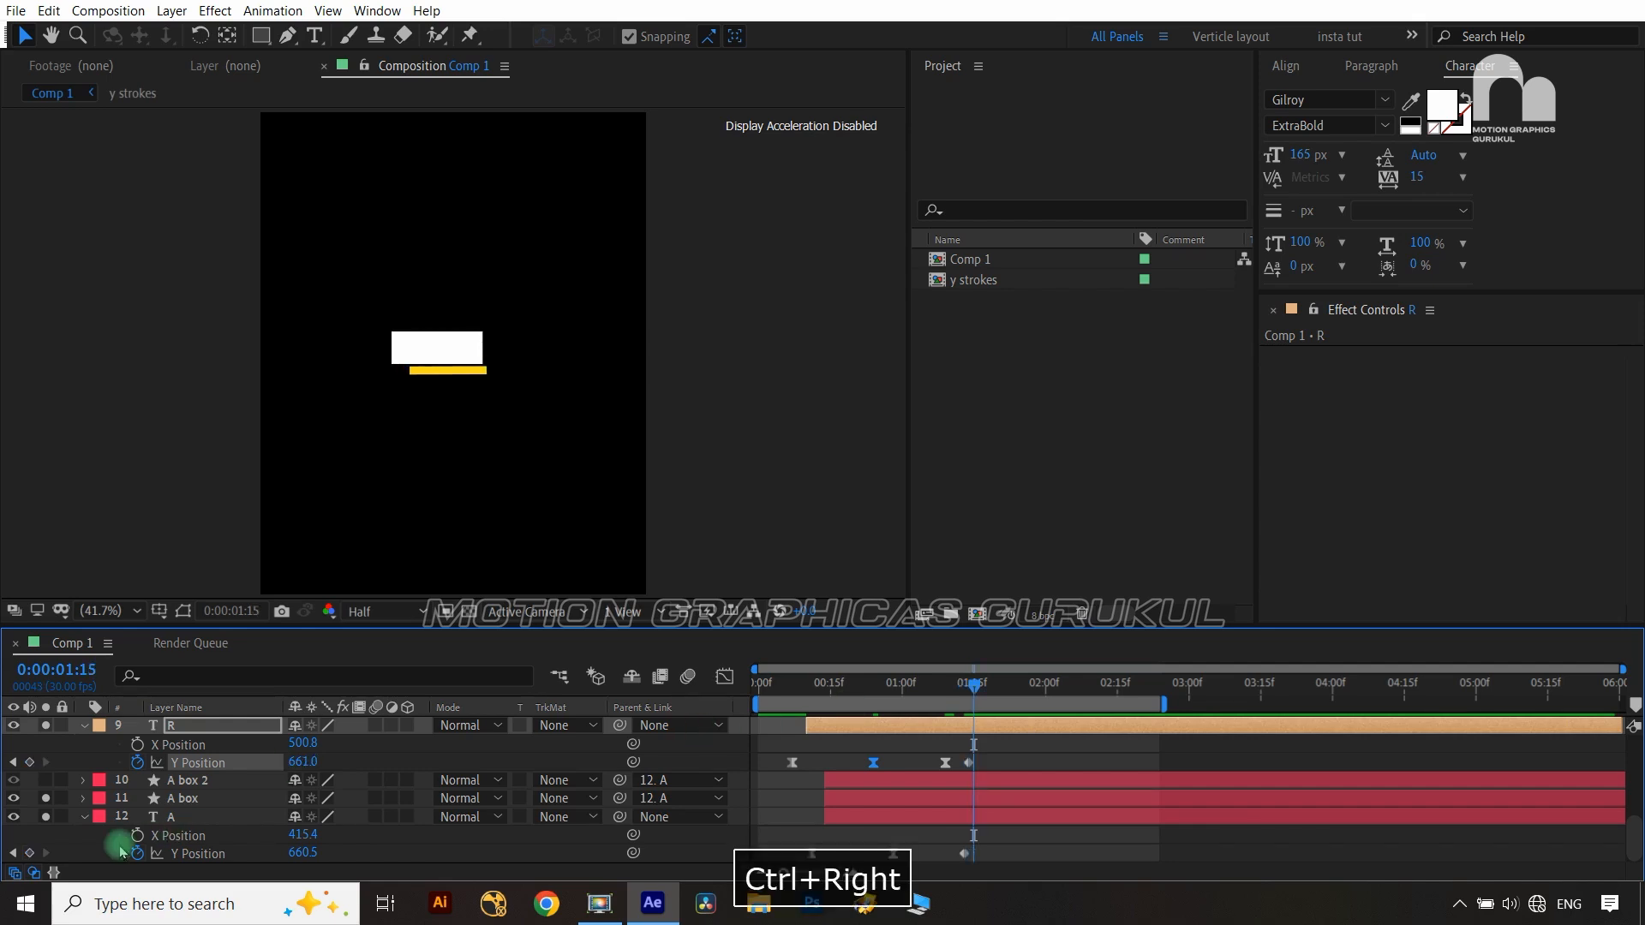
key(ctrl+Right)
key(ctrl+Right)
click(28, 854)
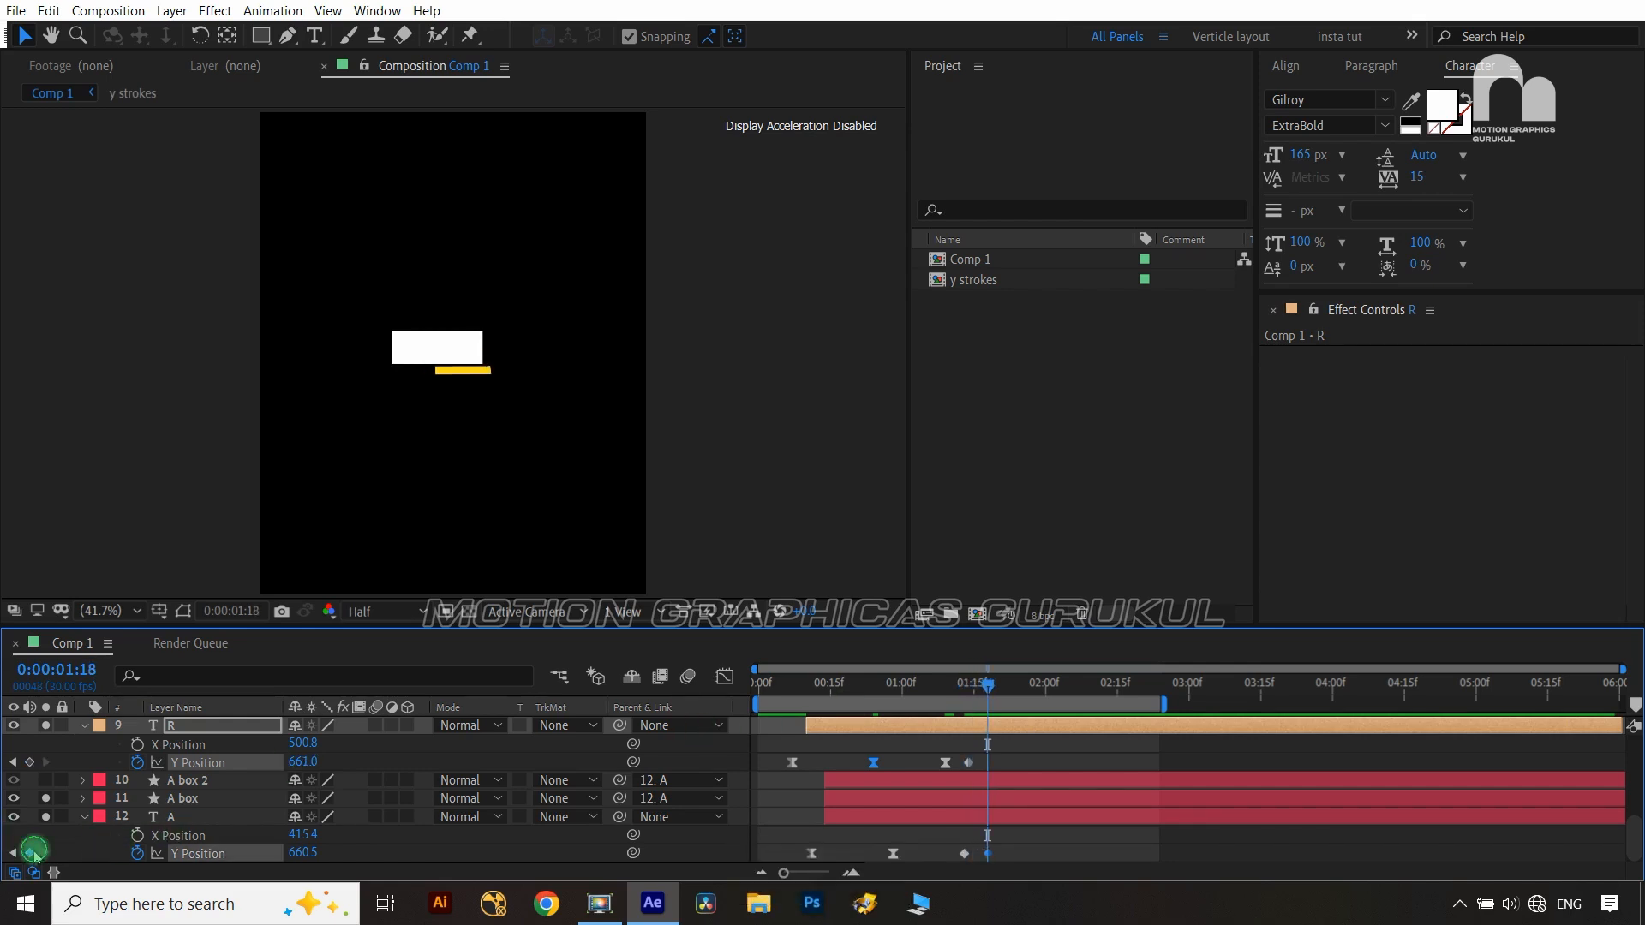
Return to the A layer's keyframe at 0:00:01:13, set its Y Position to 688.5 and apply Easy Ease
click(14, 854)
drag(314, 858, 321, 860)
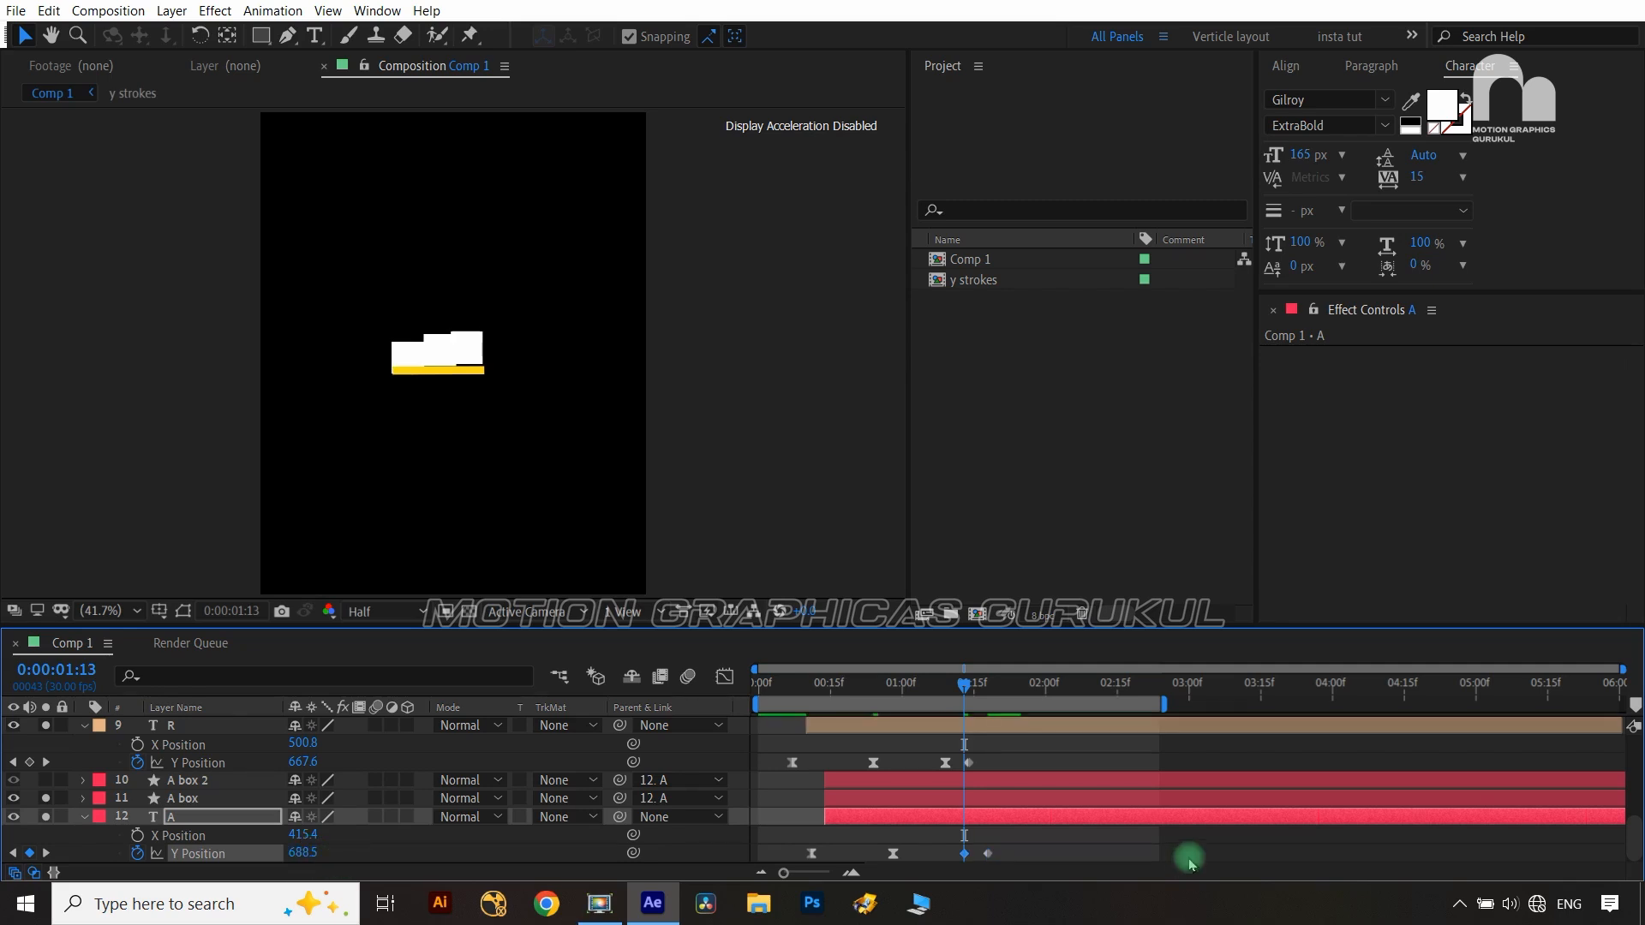
key(F9)
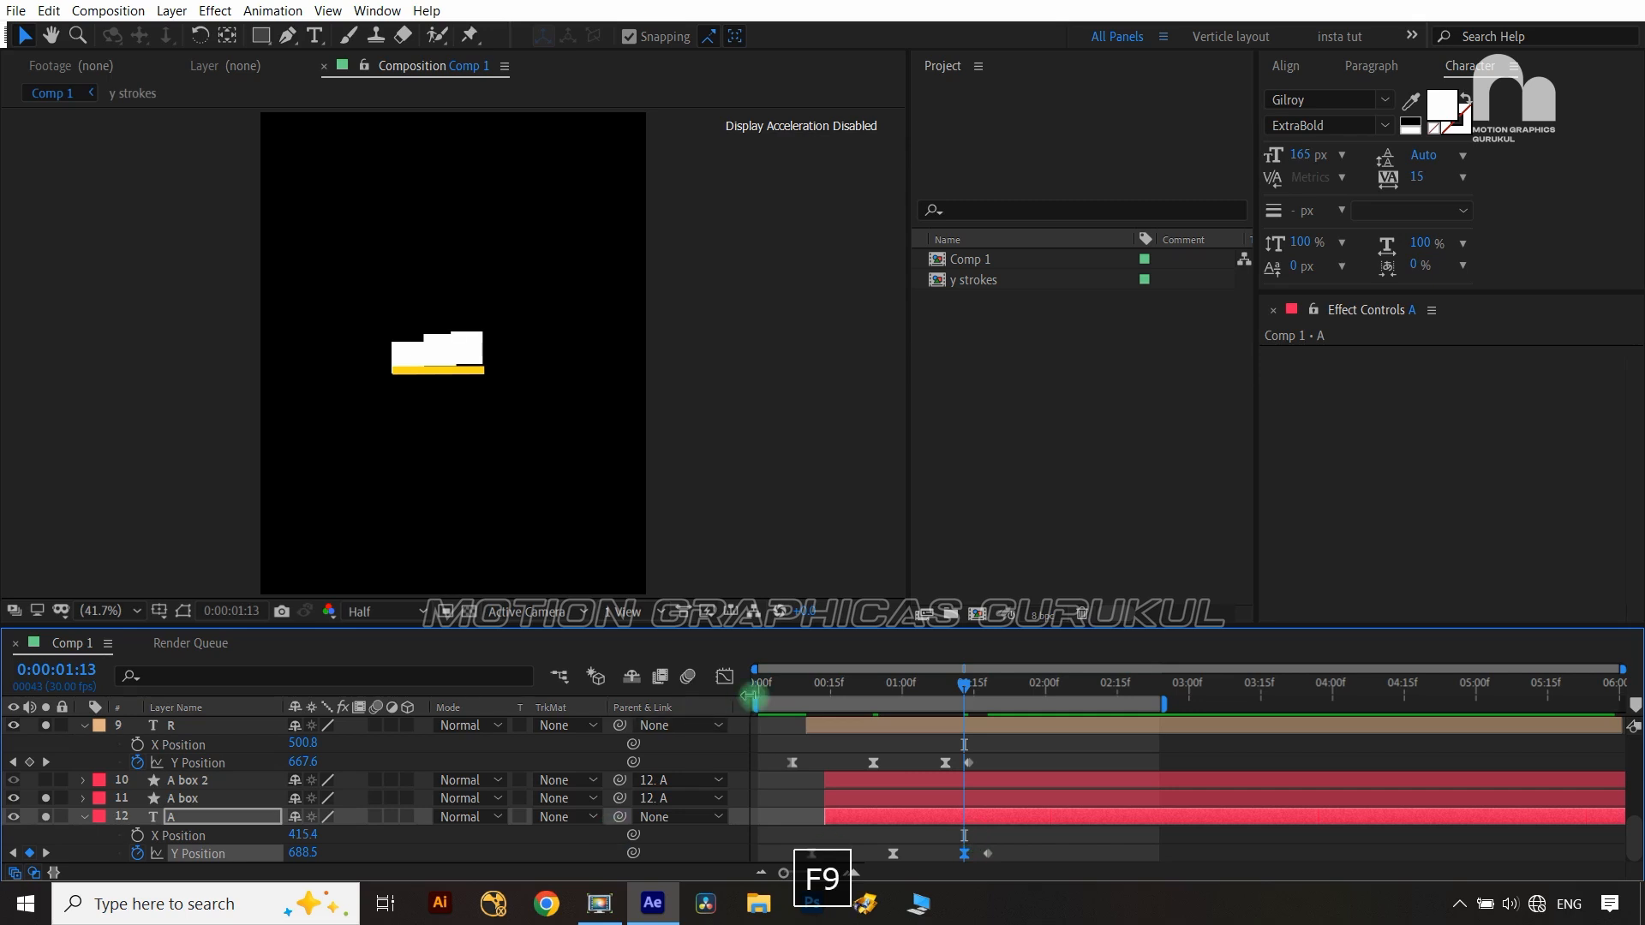
Reshape the A layer's Y Position value graph, steepening the first keyframe's outgoing handle and lengthening both handles of the second keyframe
click(725, 676)
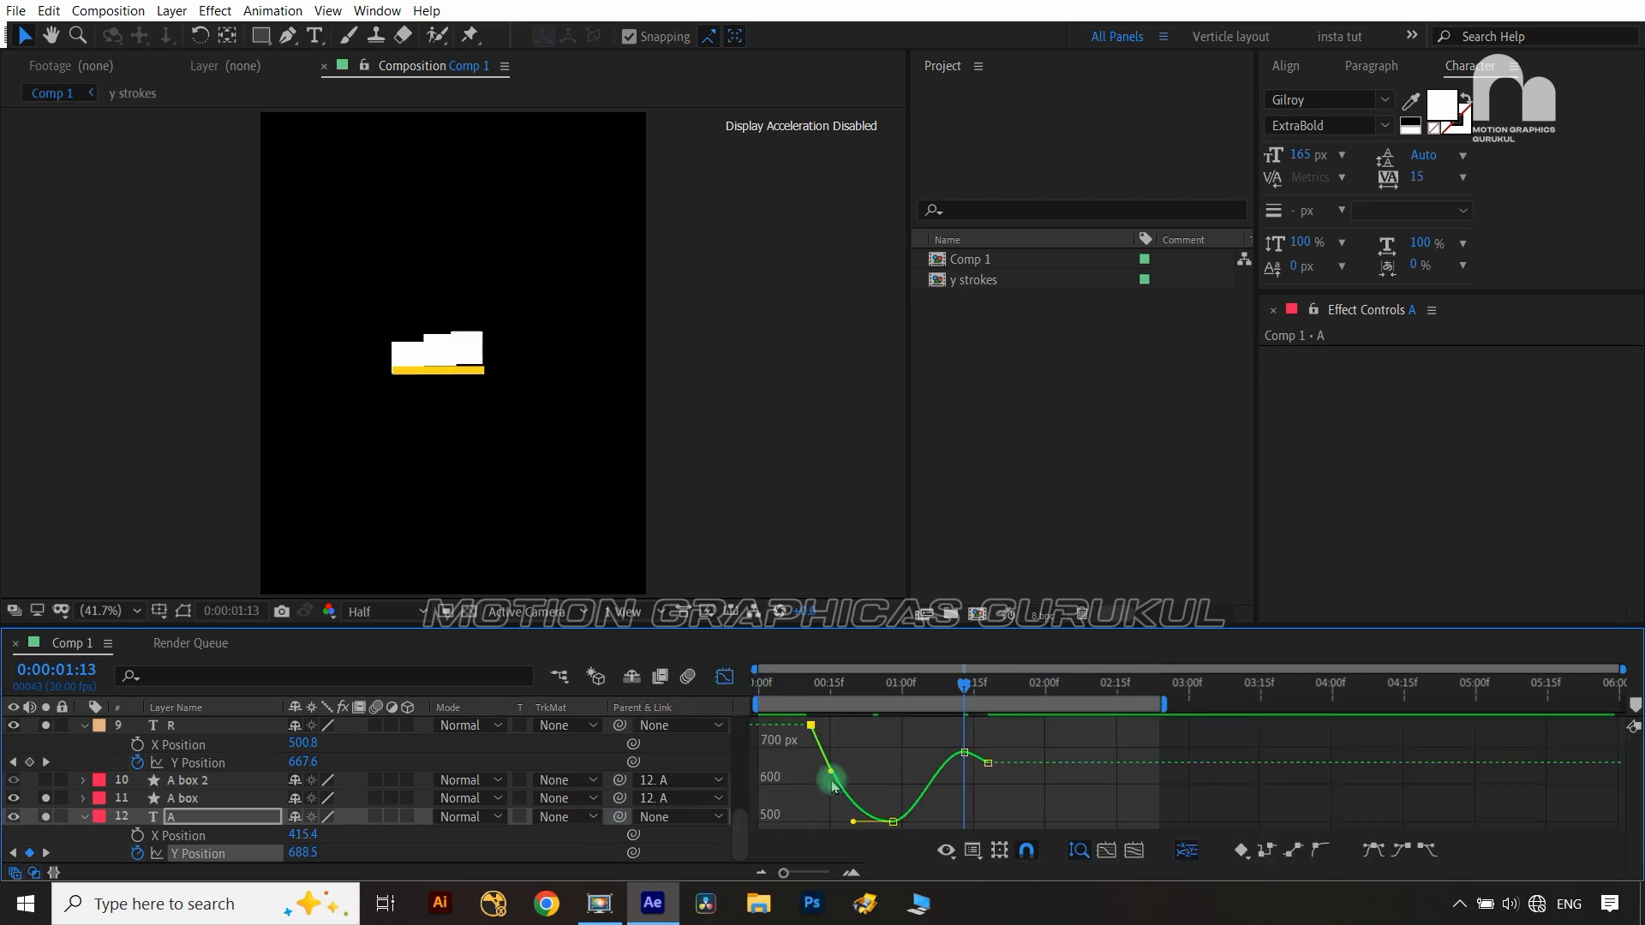
drag(833, 774, 814, 795)
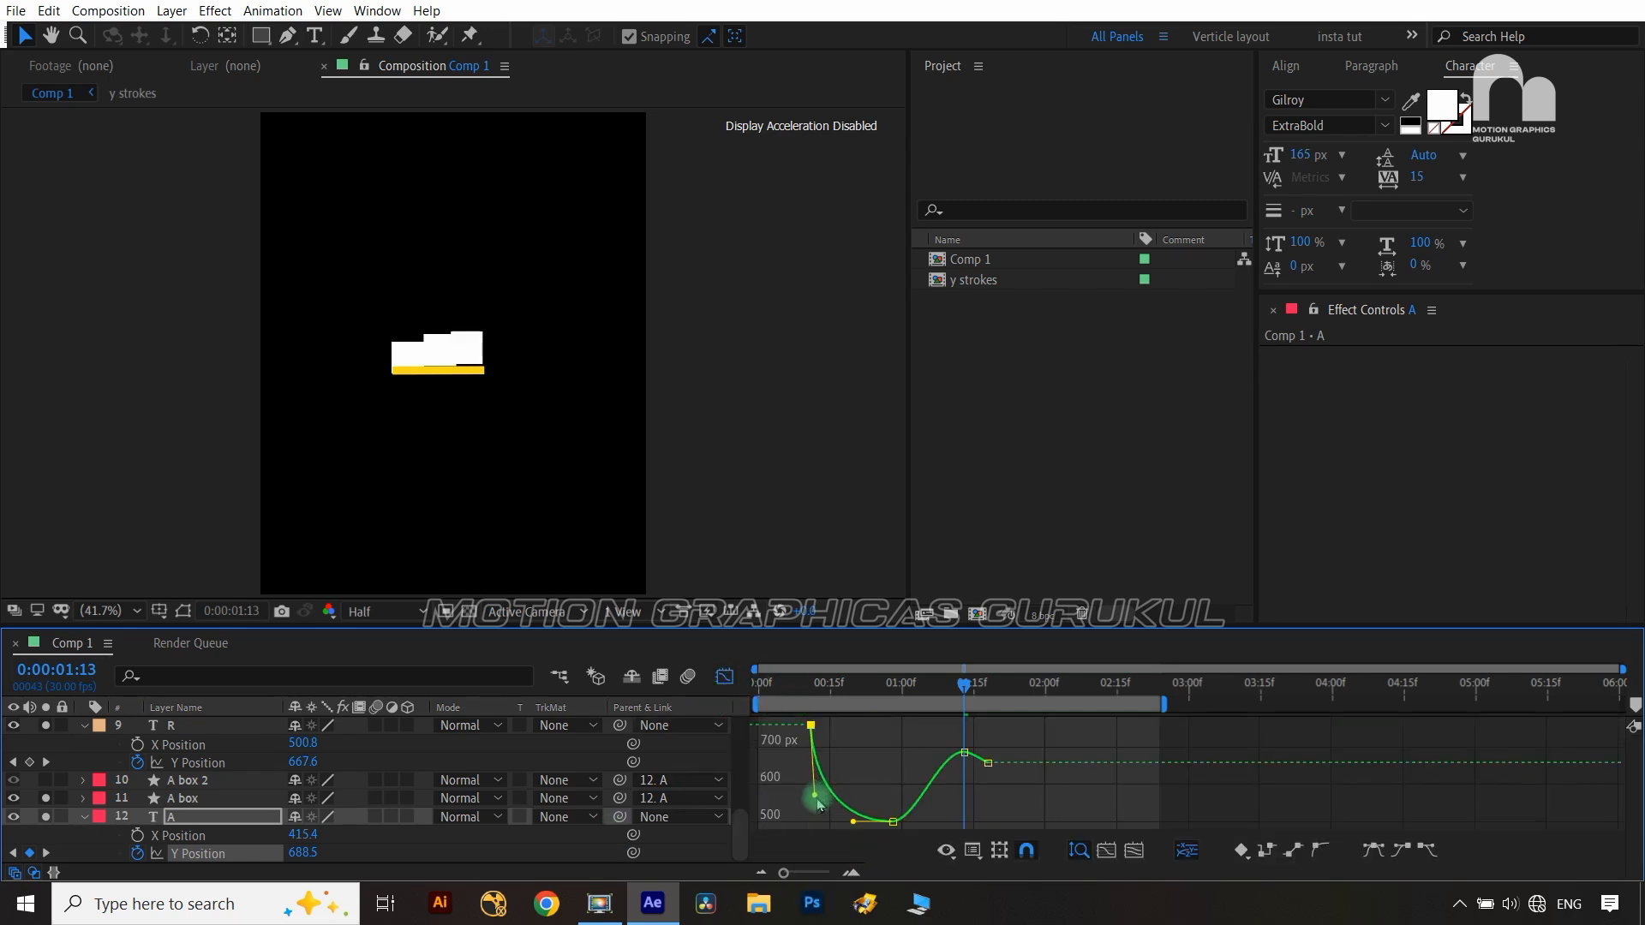
key(Caps_Lock)
shift+click(892, 821)
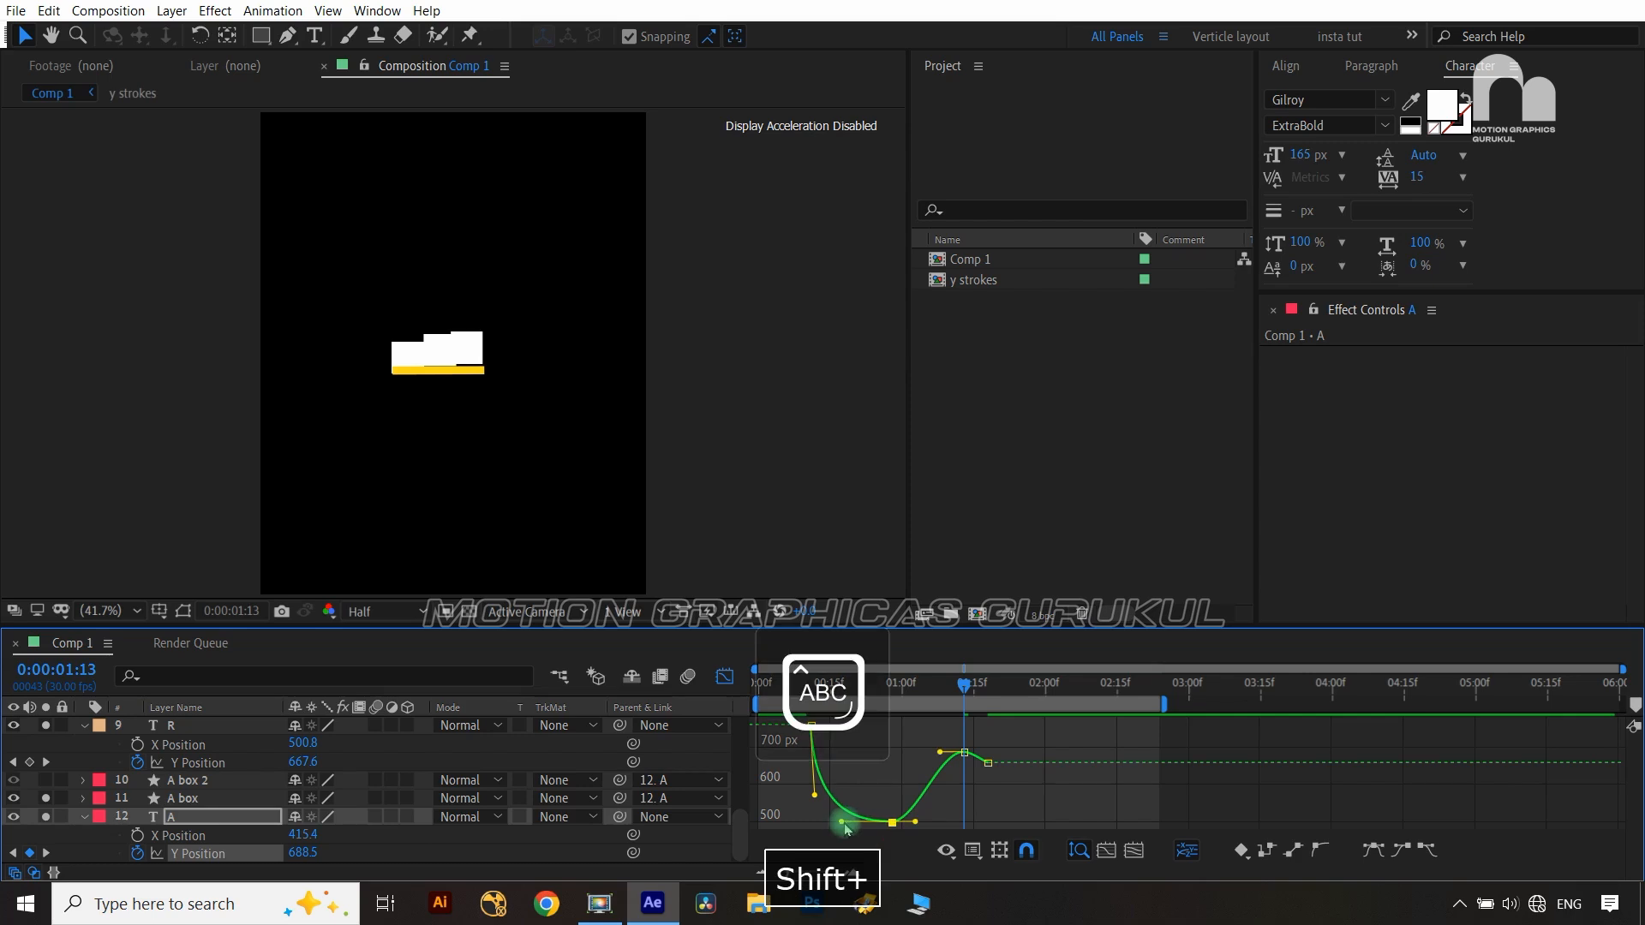
key(Caps_Lock)
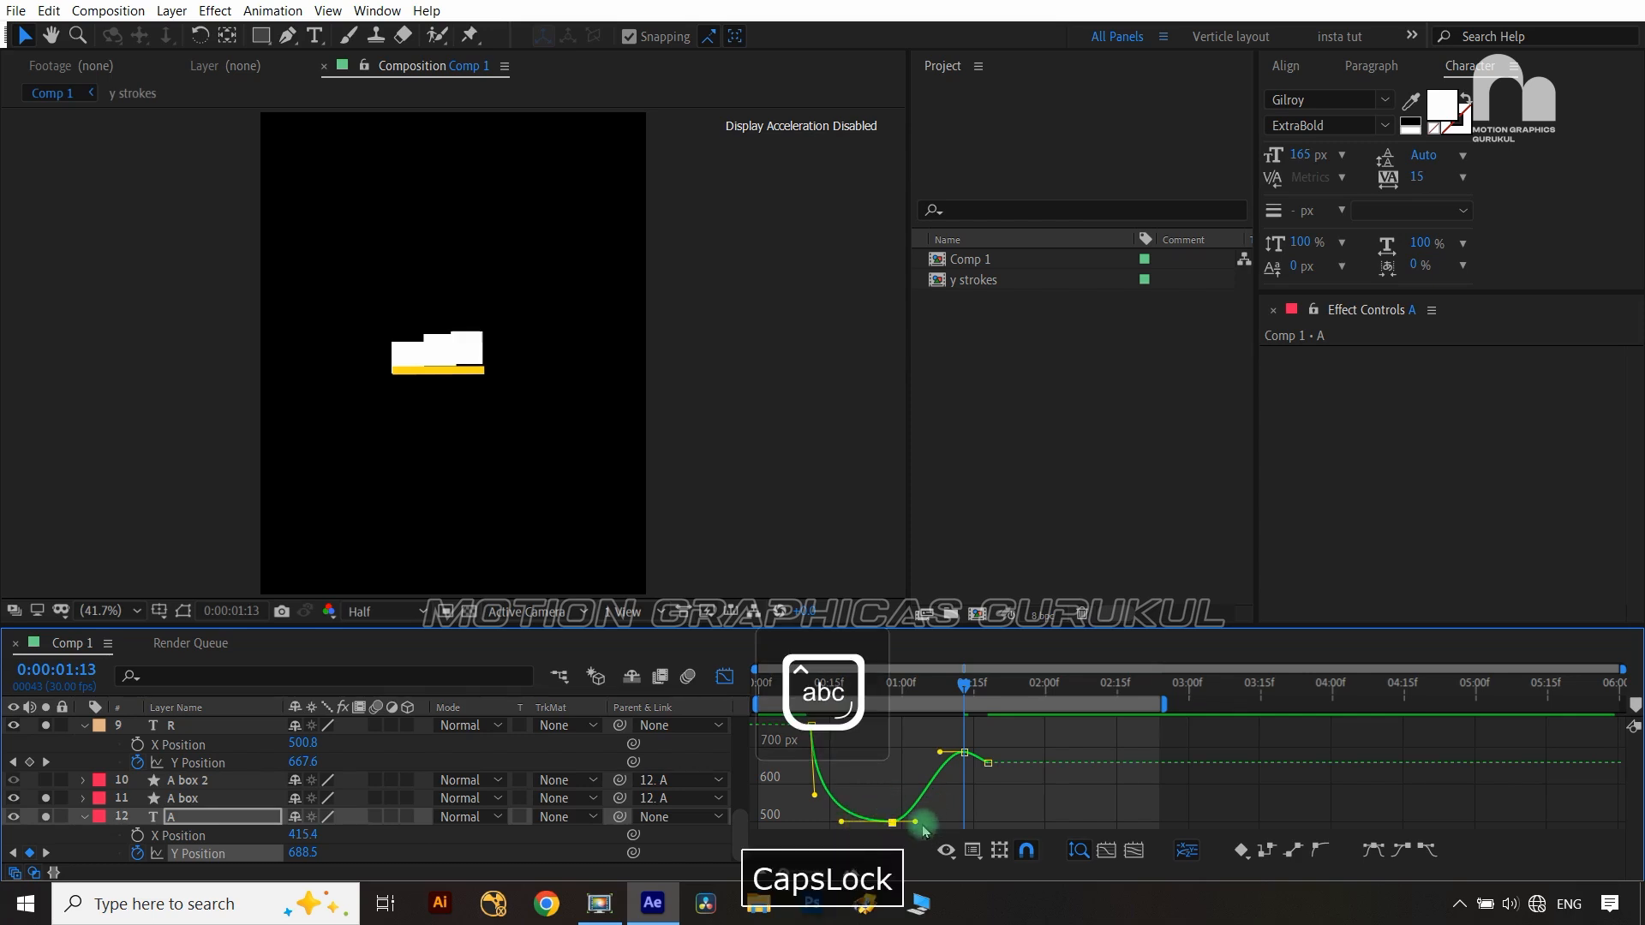
drag(924, 828, 936, 823)
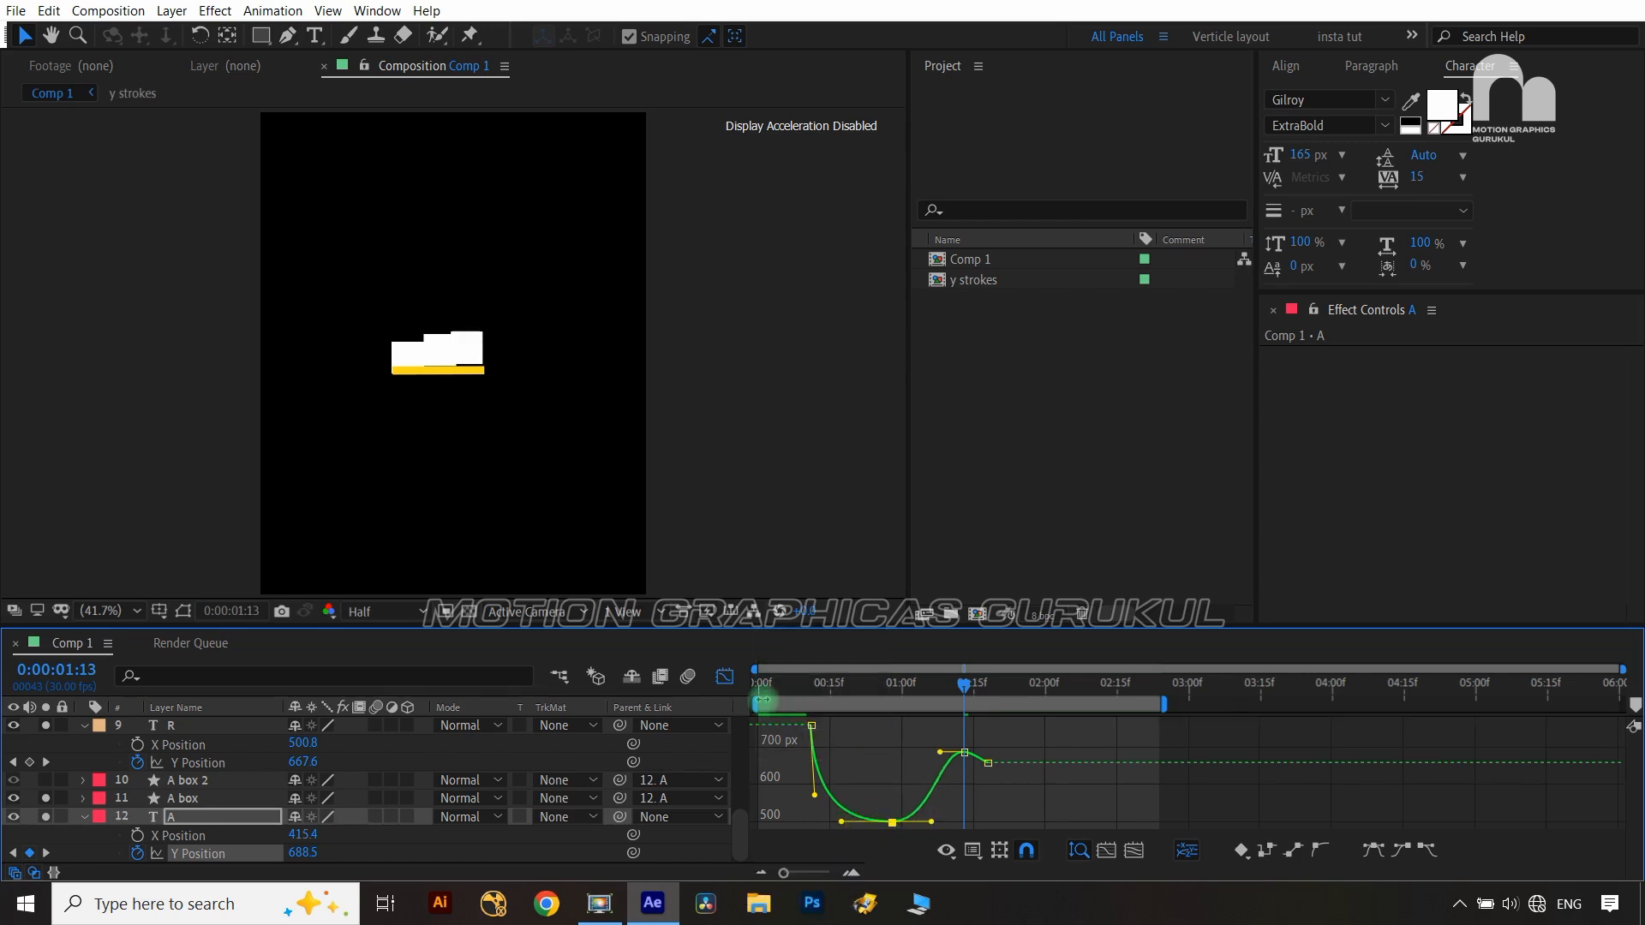
click(729, 677)
Play the animation from 0:00:00:00 to review the overshoot on all the boxes
drag(958, 682, 671, 689)
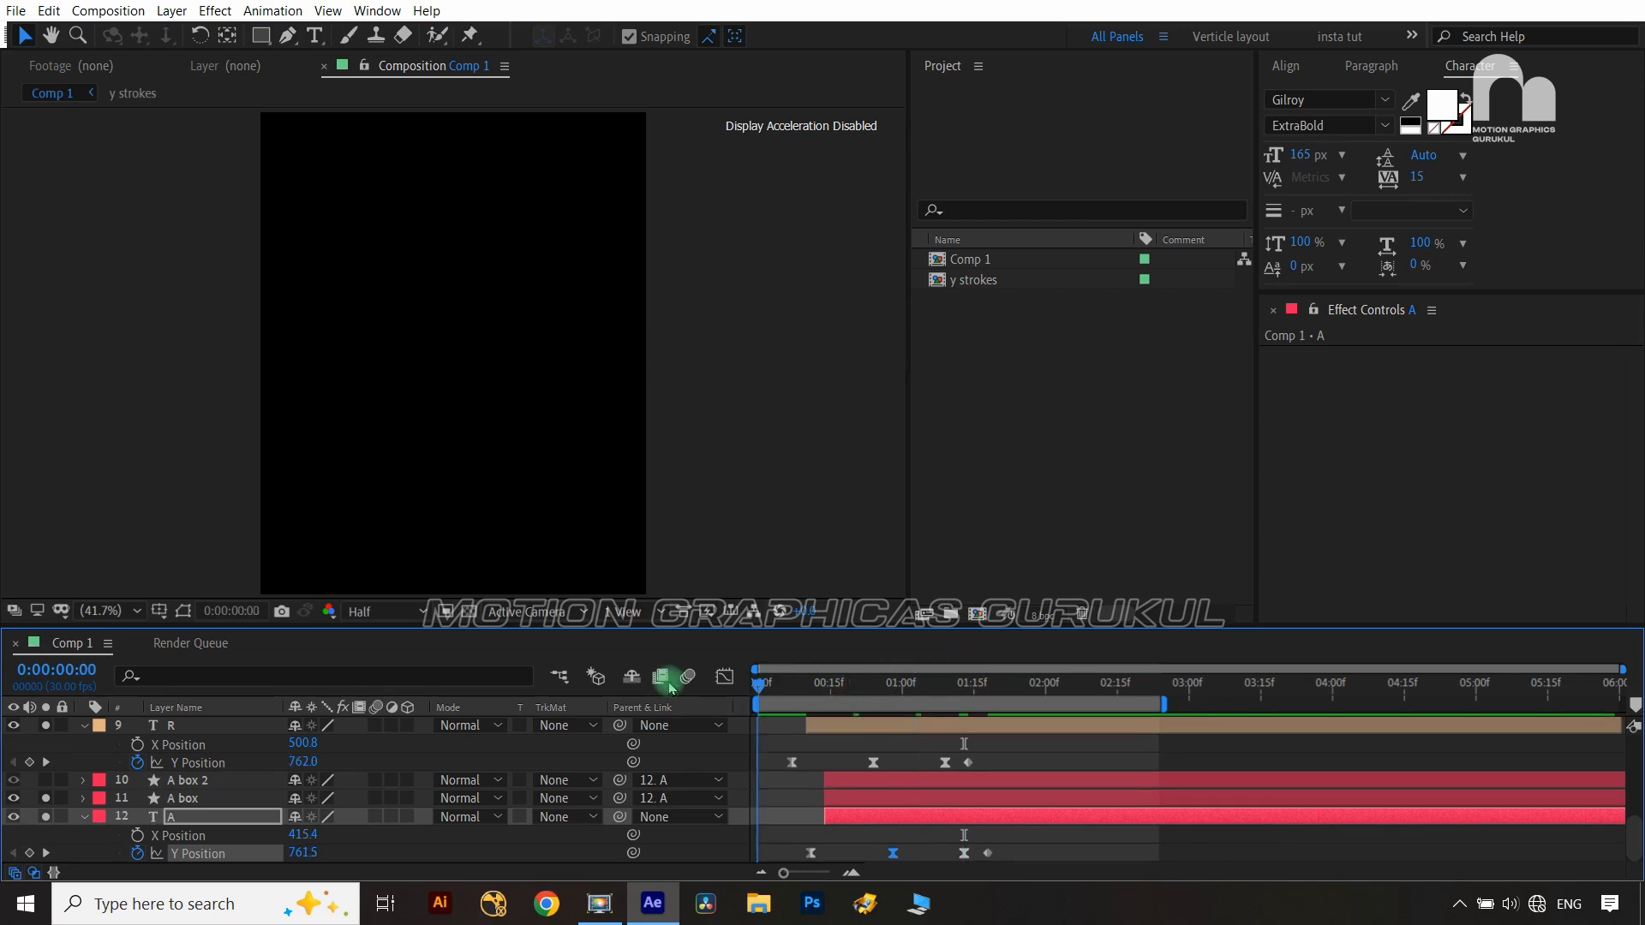
click(681, 743)
key(space)
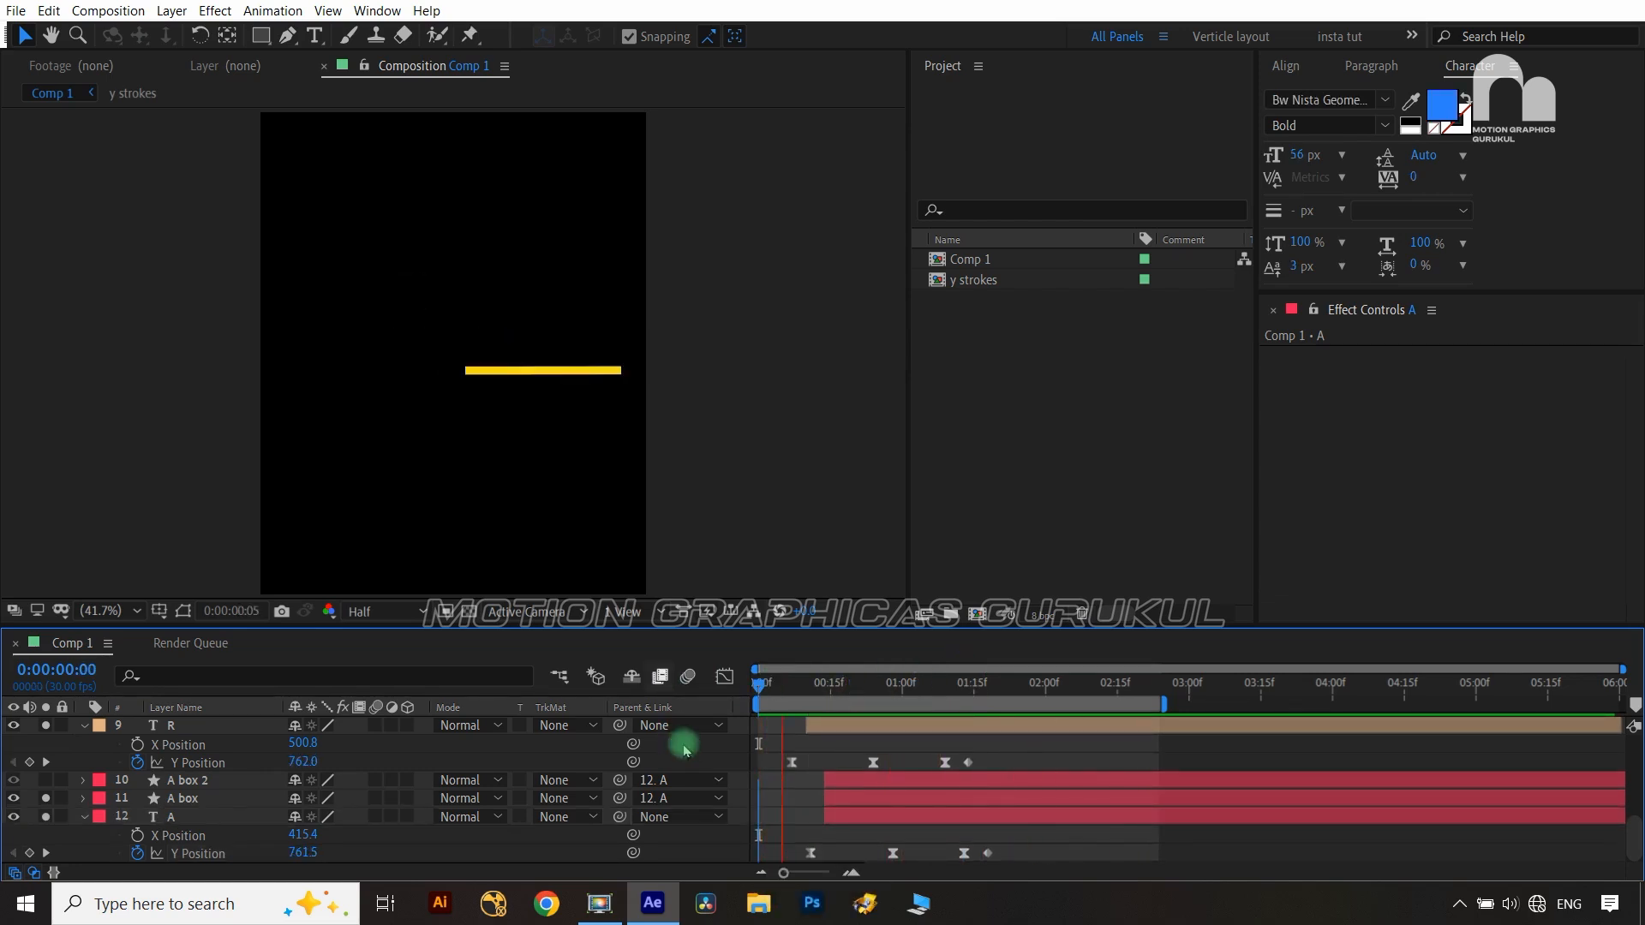
key(space)
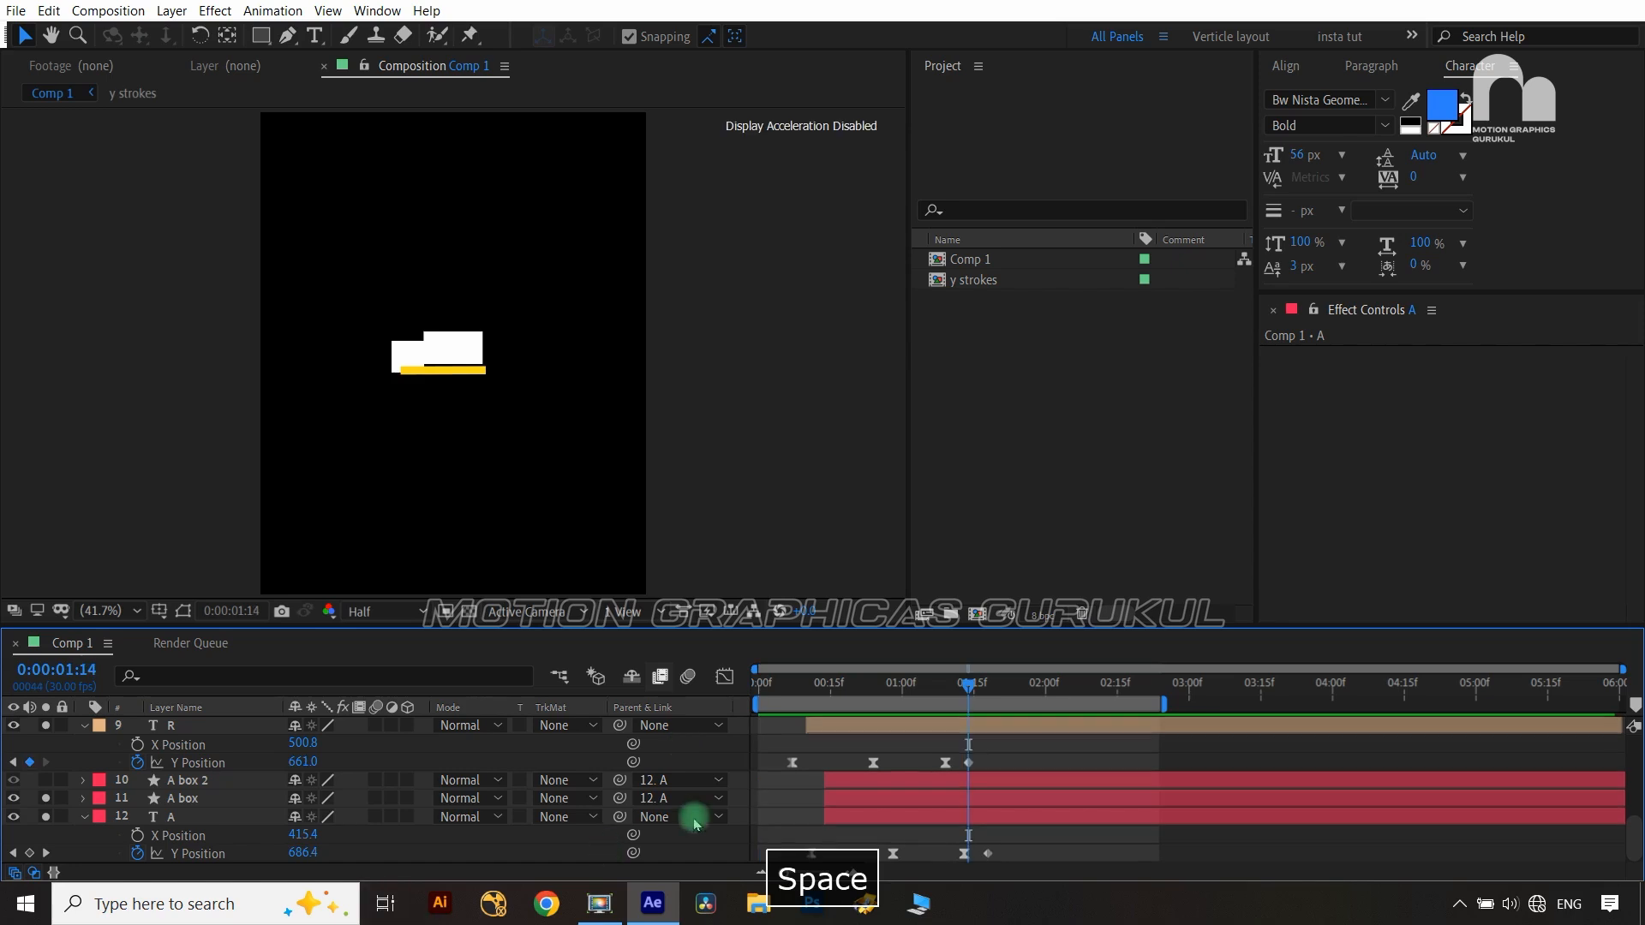
Trim the start of the E box 2, E box and E layers to 0:00:00:09
drag(964, 683, 791, 691)
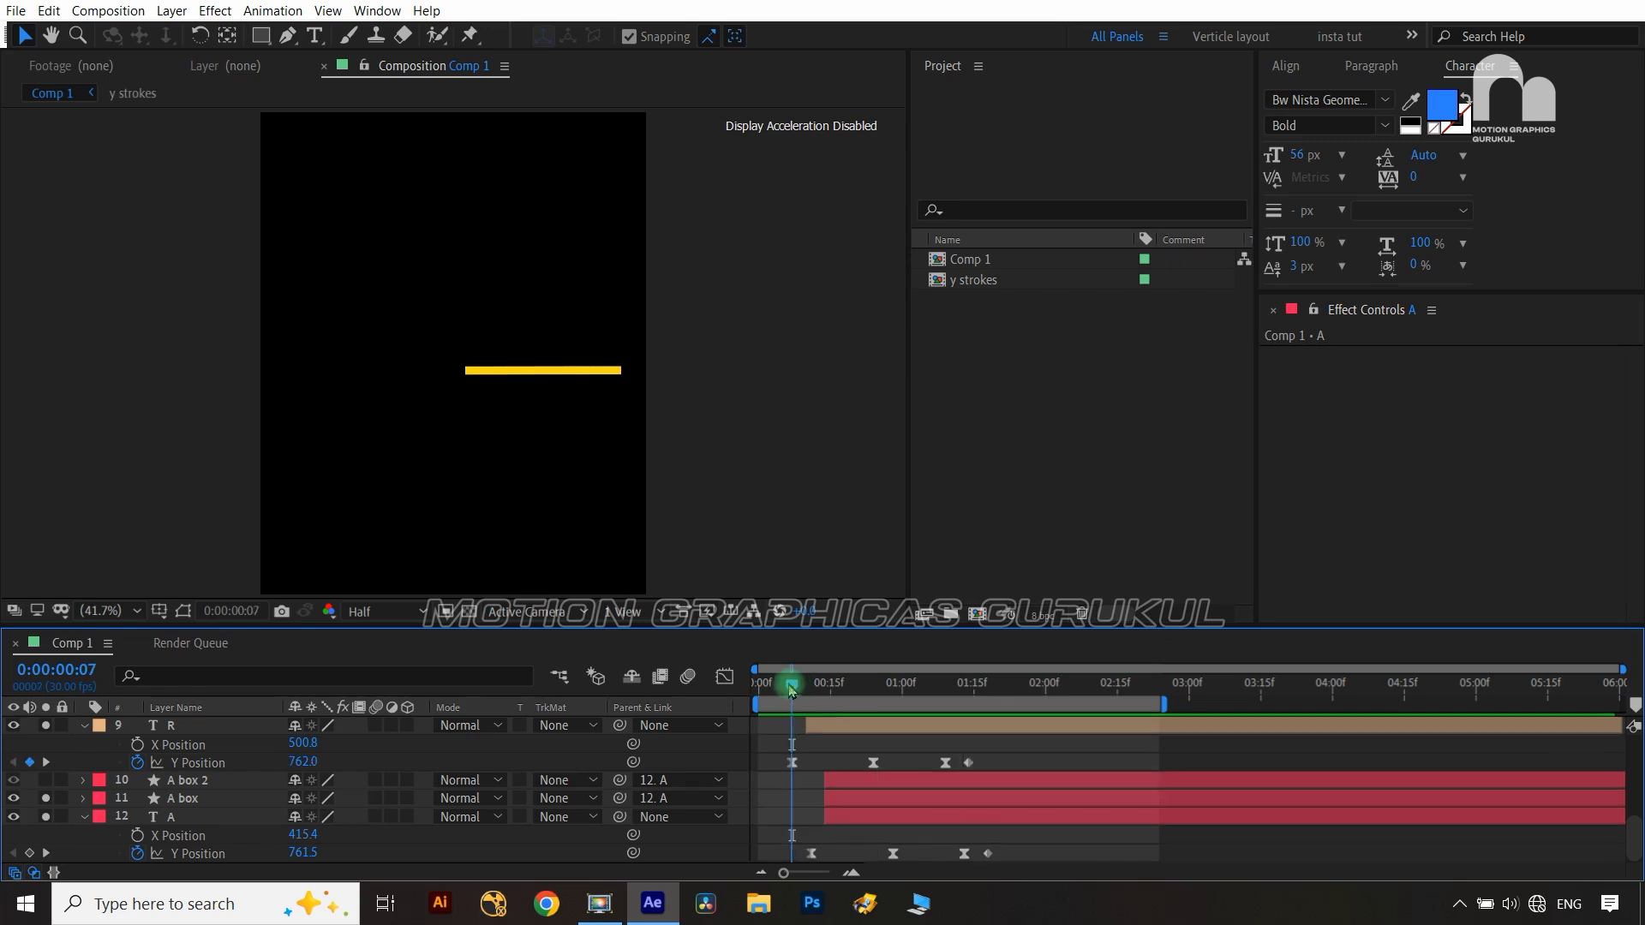
key(ctrl+Right)
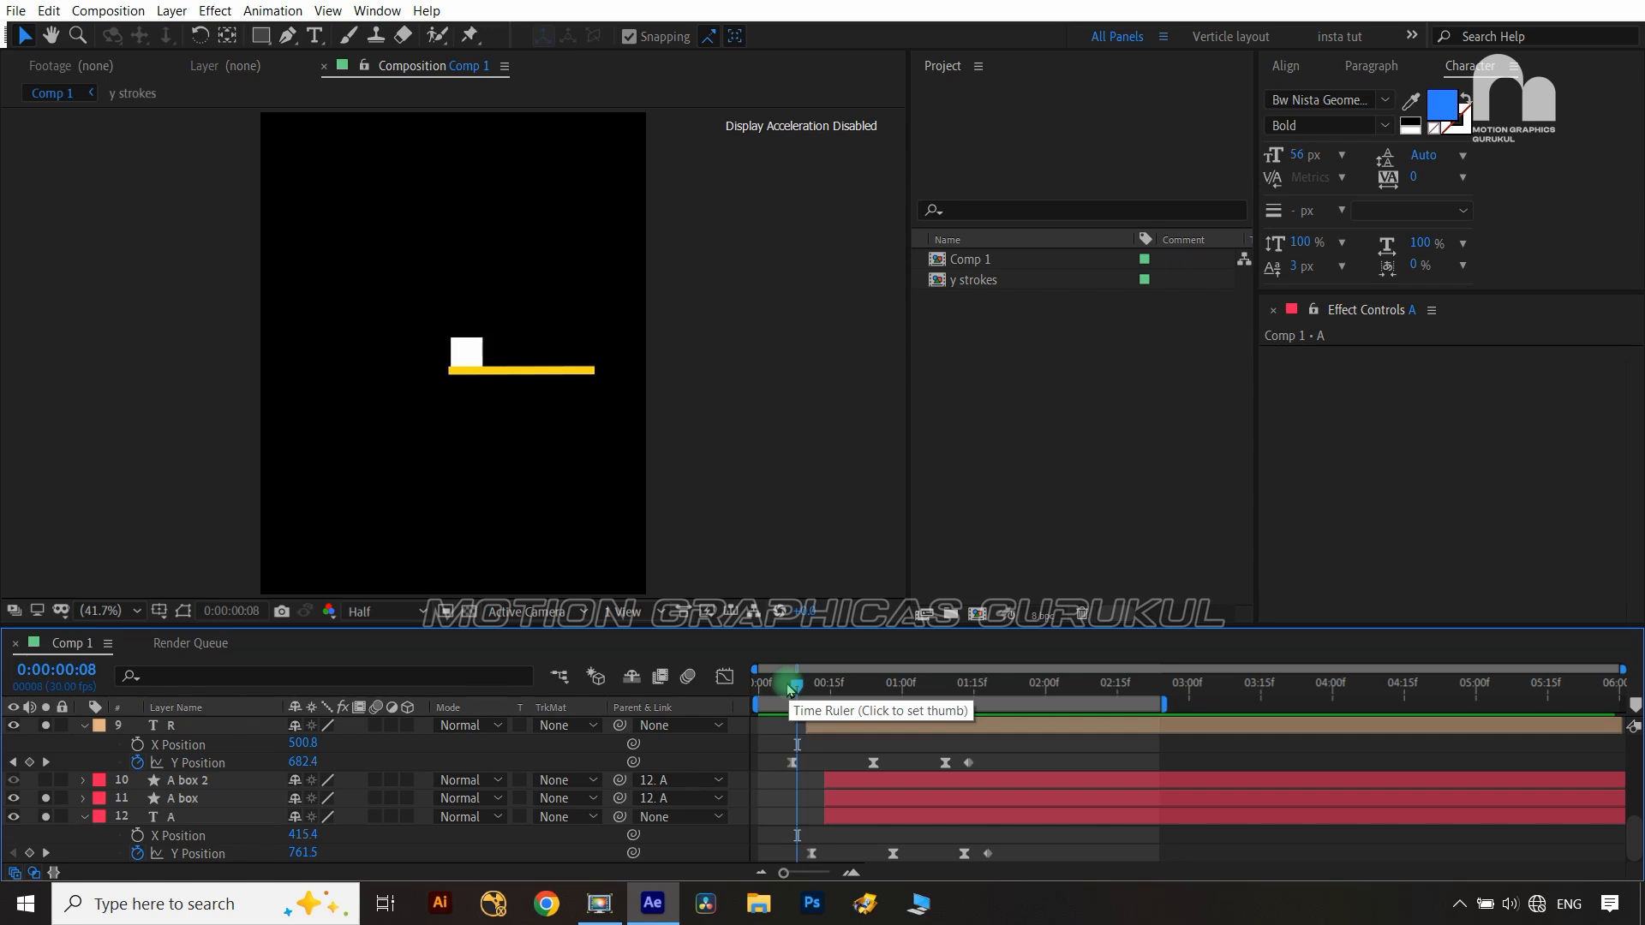
key(ctrl+Right)
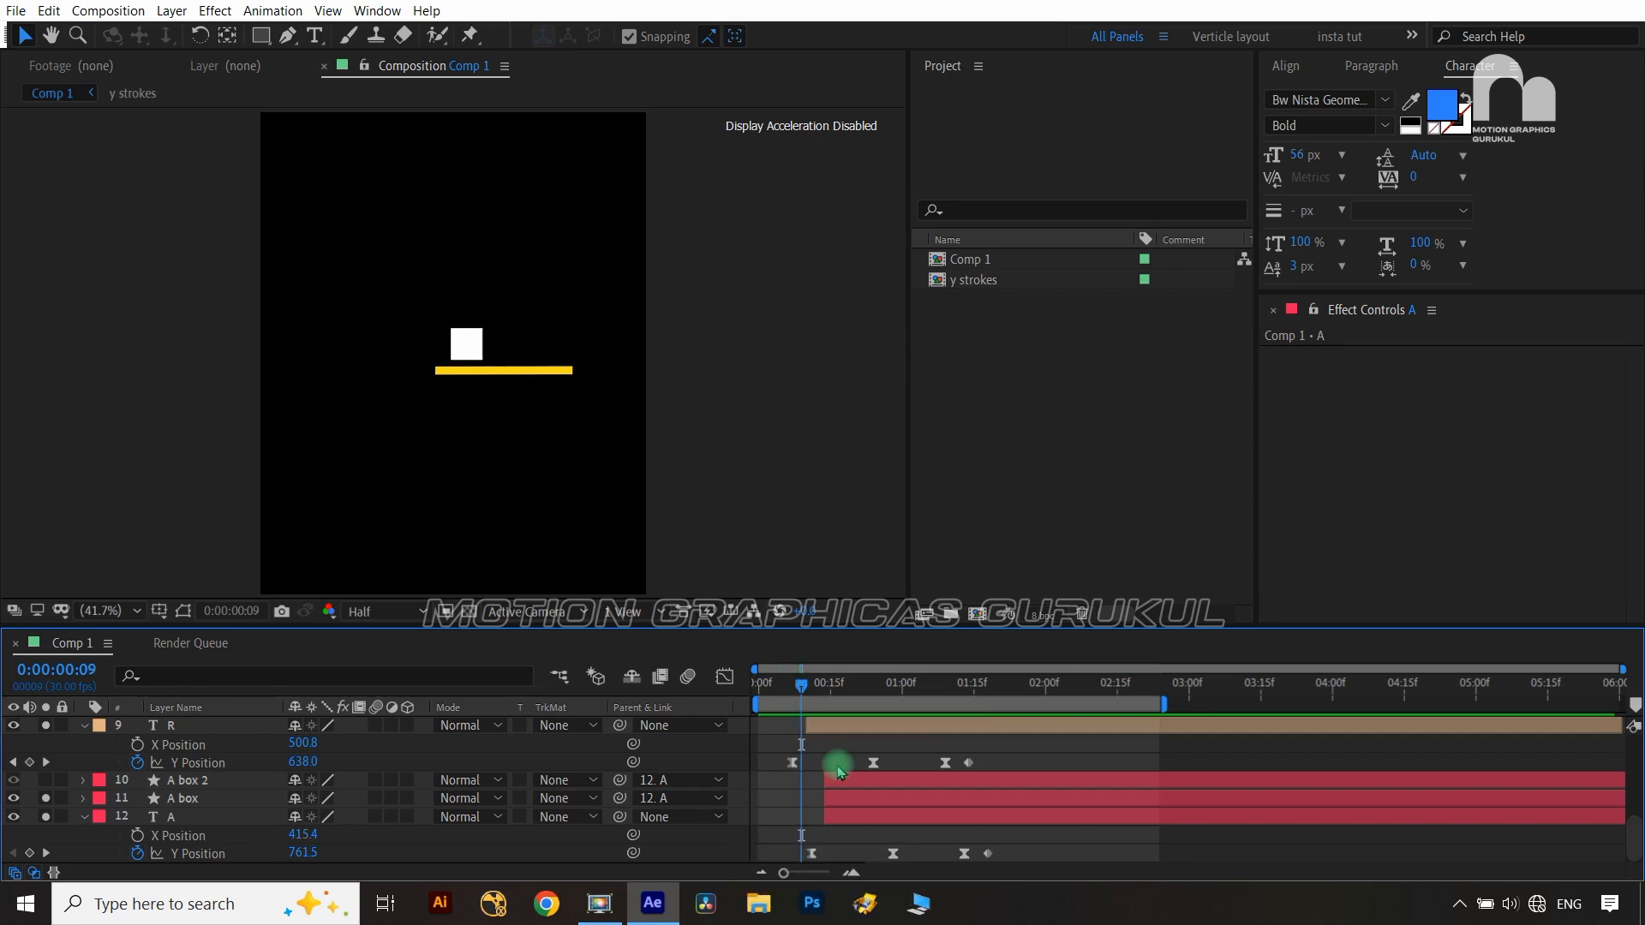
scroll(840, 760, up, 5)
click(184, 780)
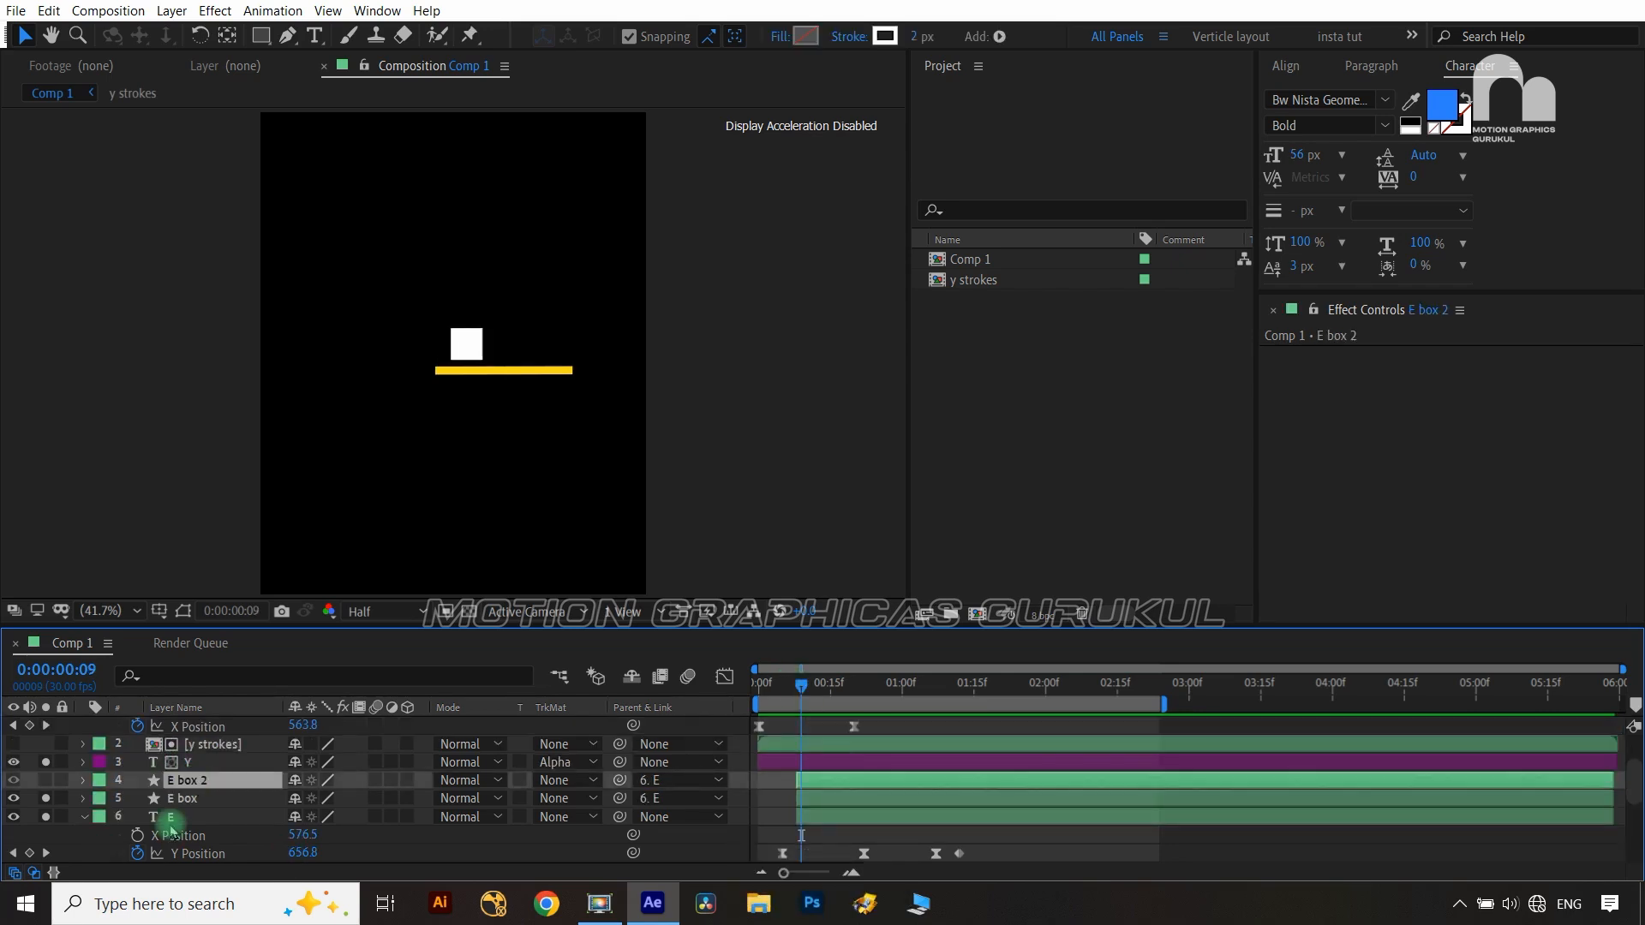
shift+click(171, 818)
key(alt+bracketleft)
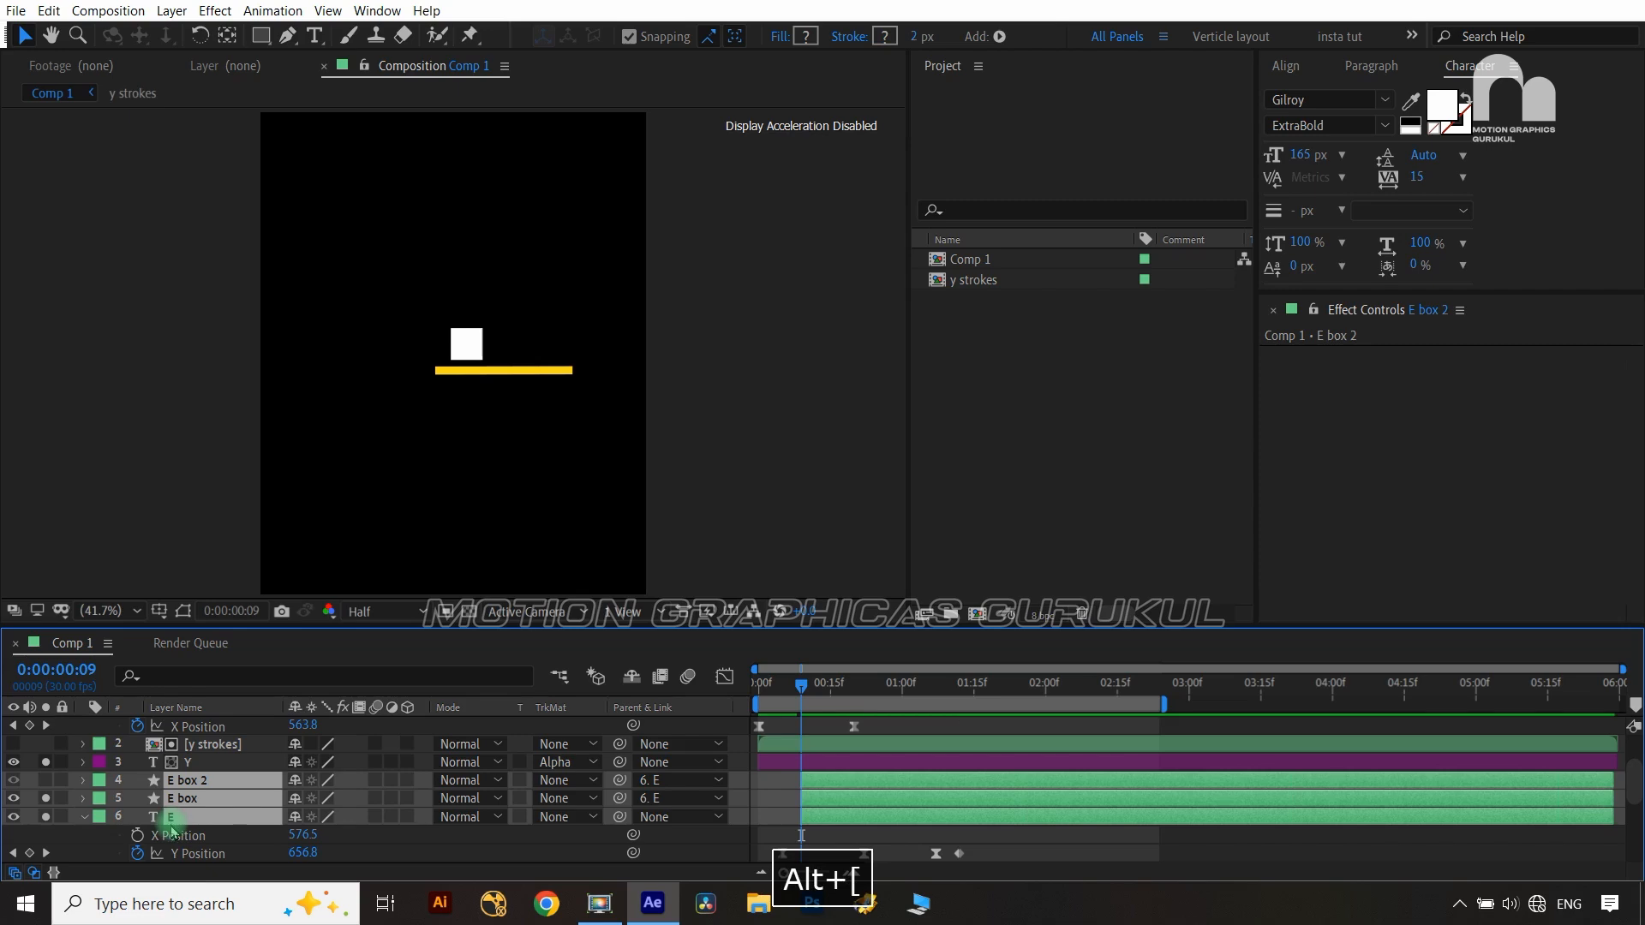
Shift the R box 2, R box and R layers forward in time so they start at 0:00:00:11
scroll(172, 827, down, 5)
scroll(172, 830, up, 3)
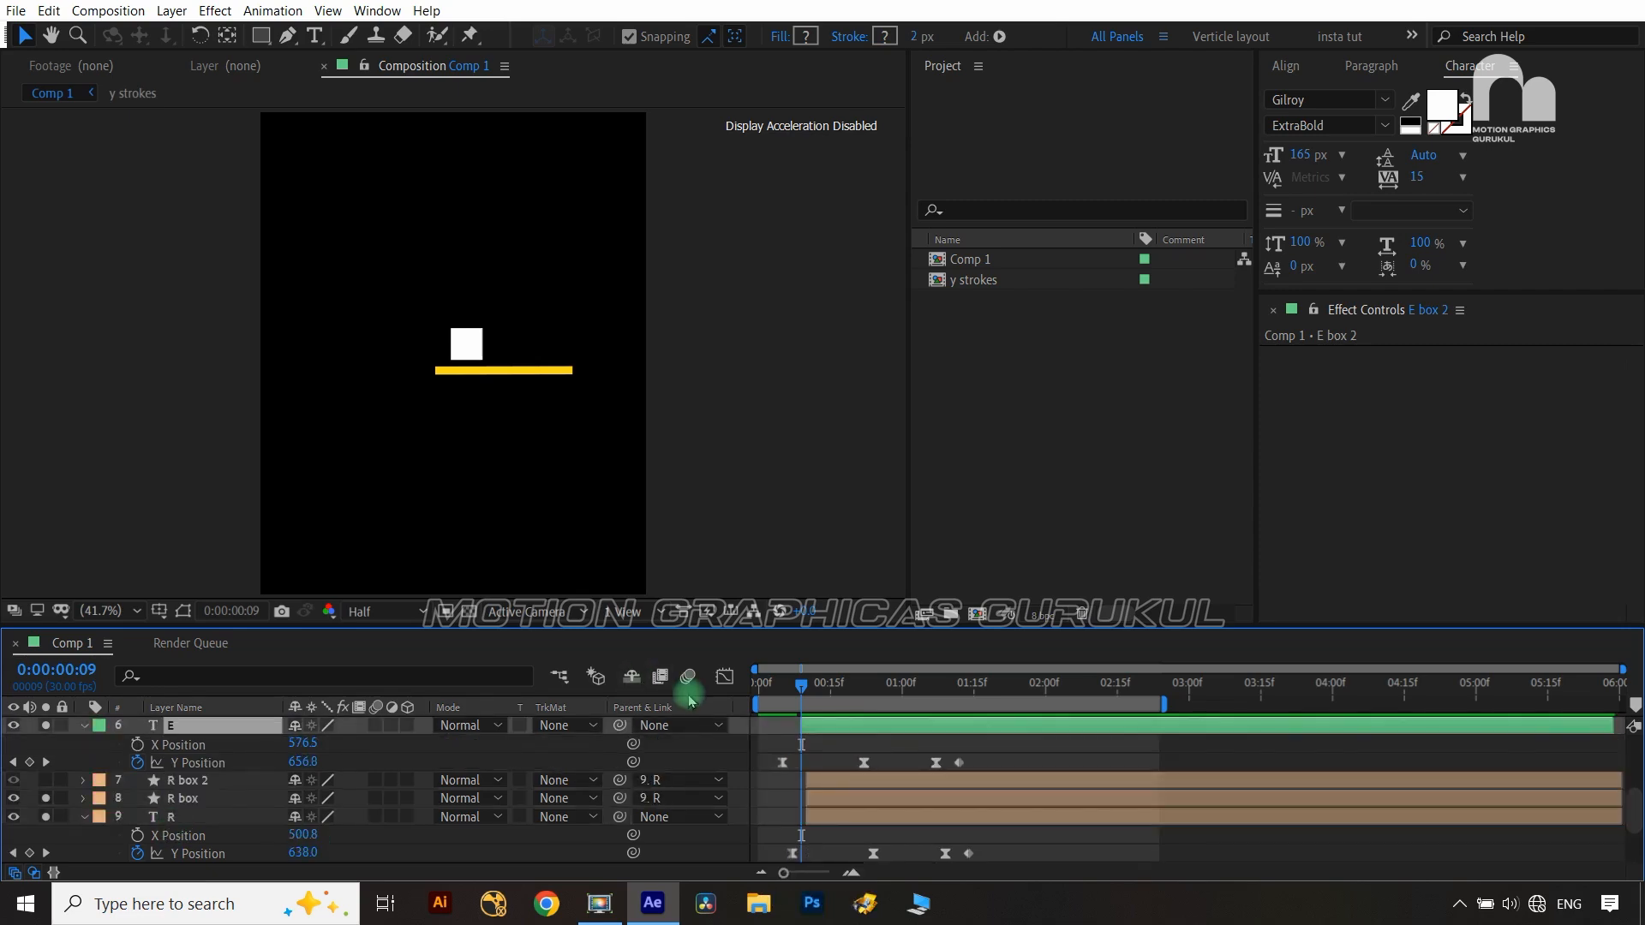
key(ctrl+Right)
key(ctrl+Right)
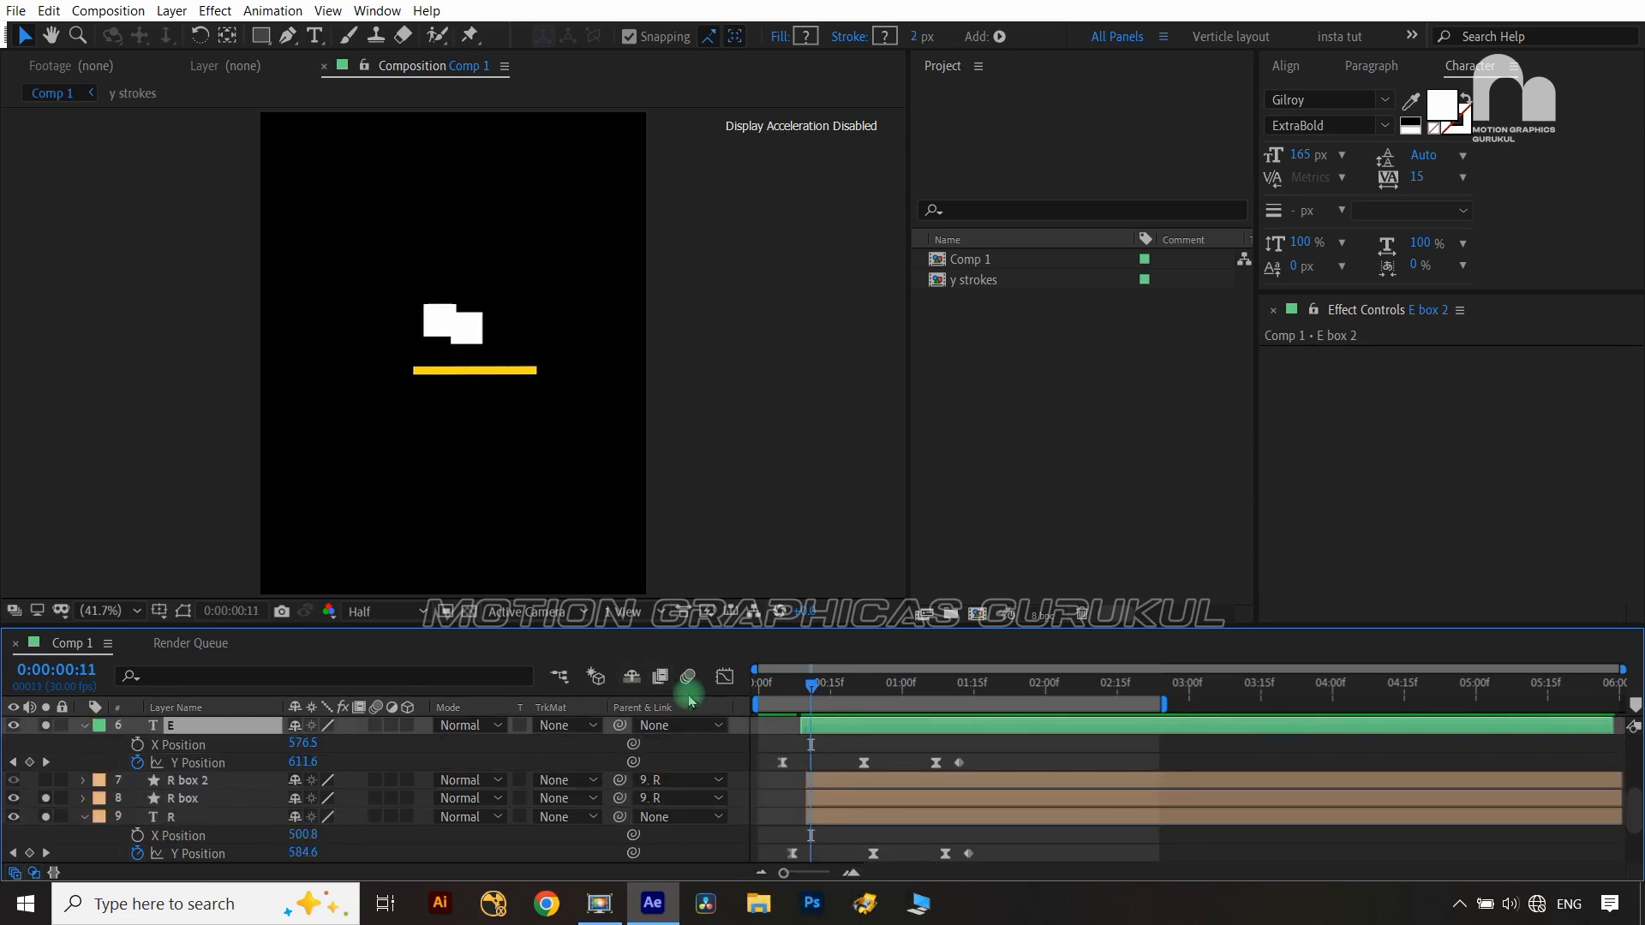
key(ctrl+Left)
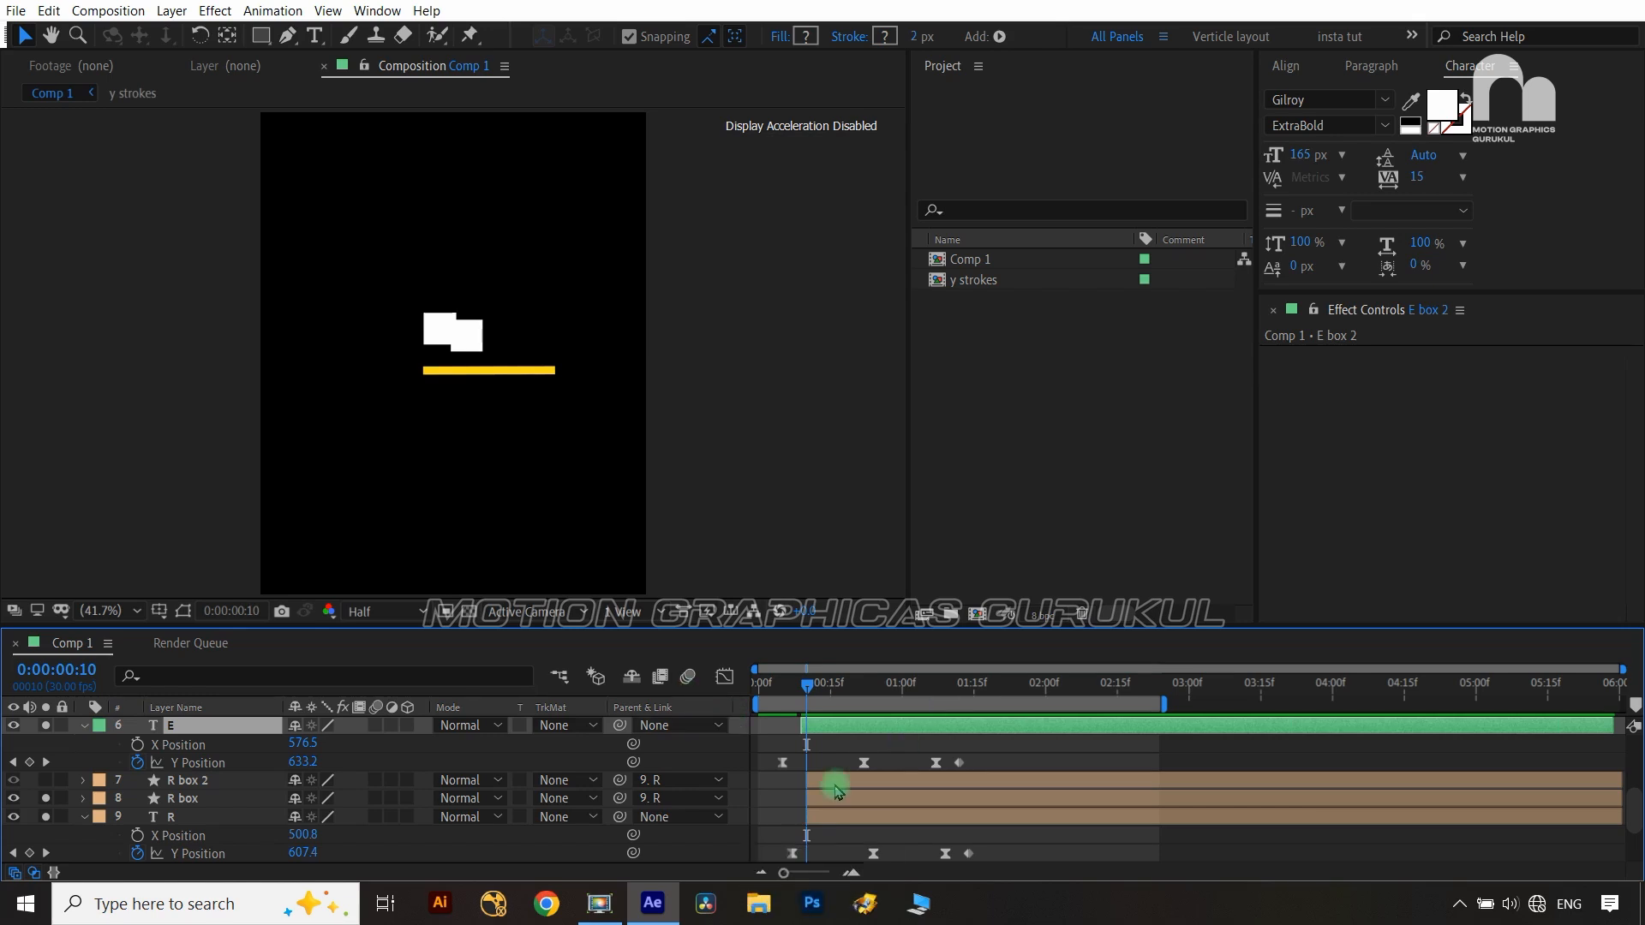
key(ctrl+Right)
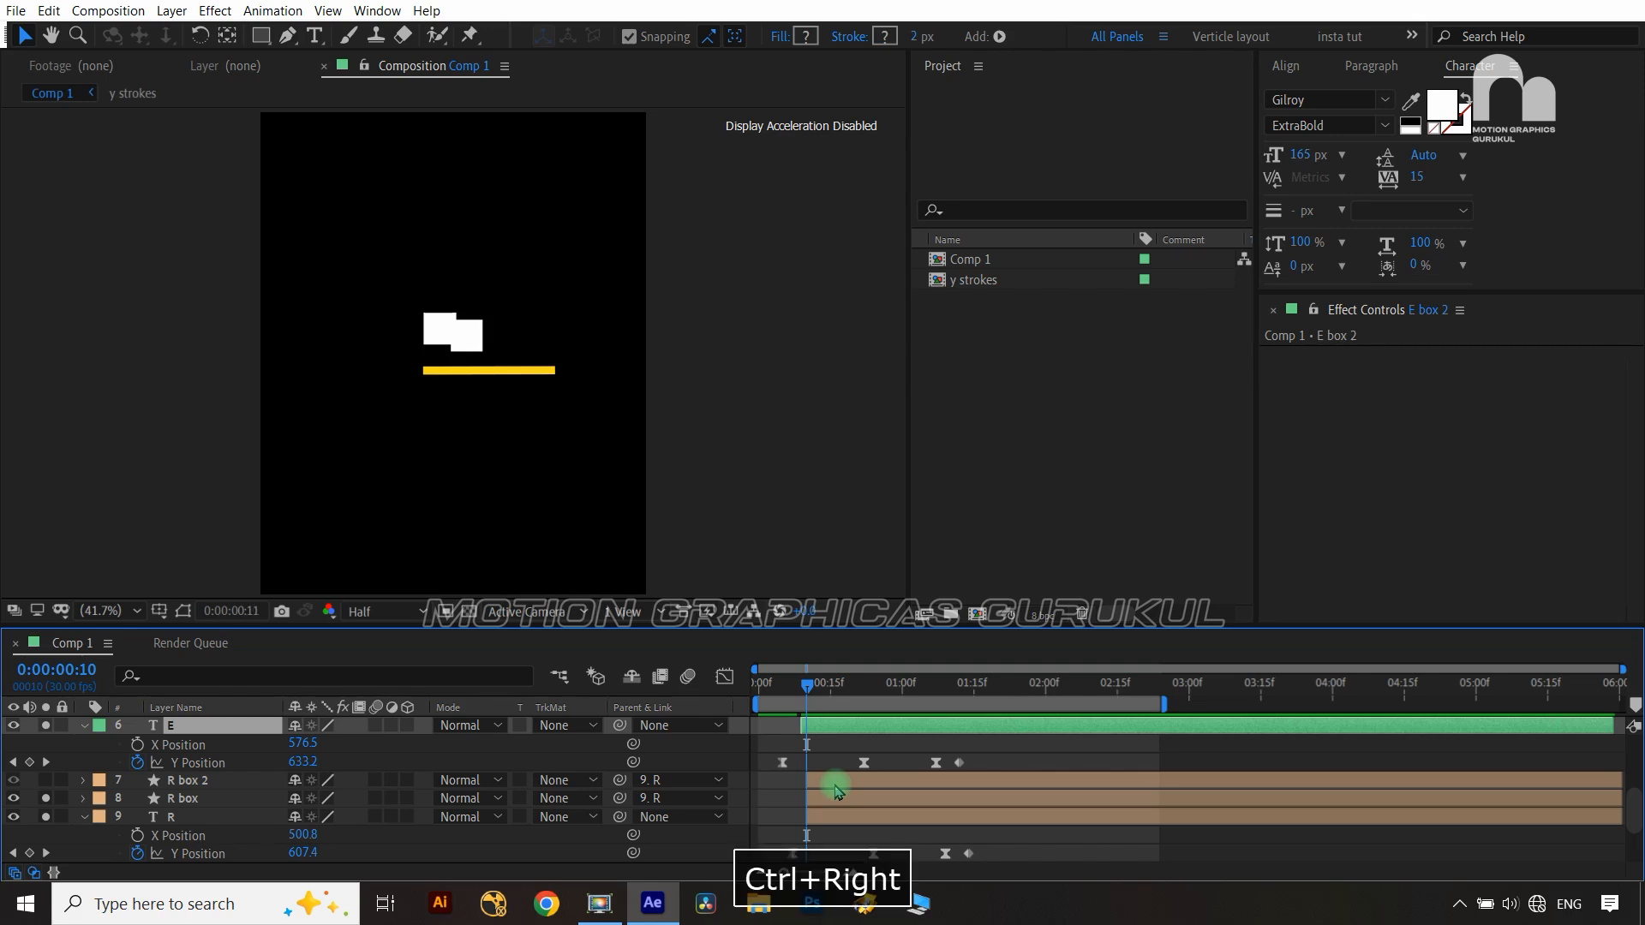
click(840, 785)
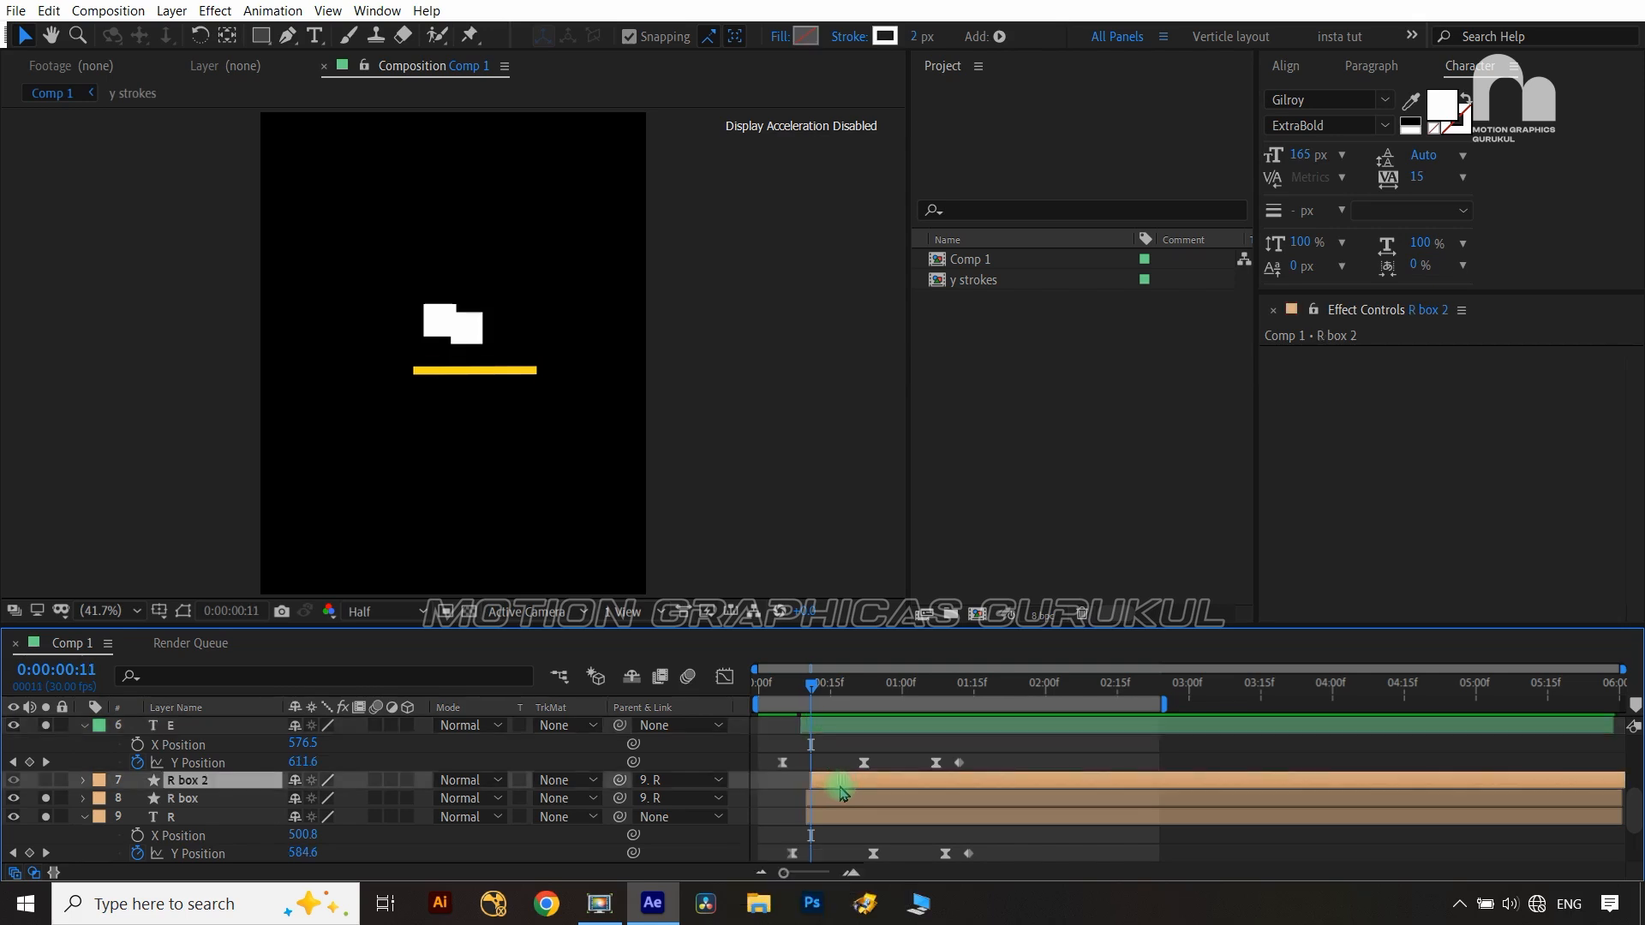
key(ctrl+z)
shift+click(837, 820)
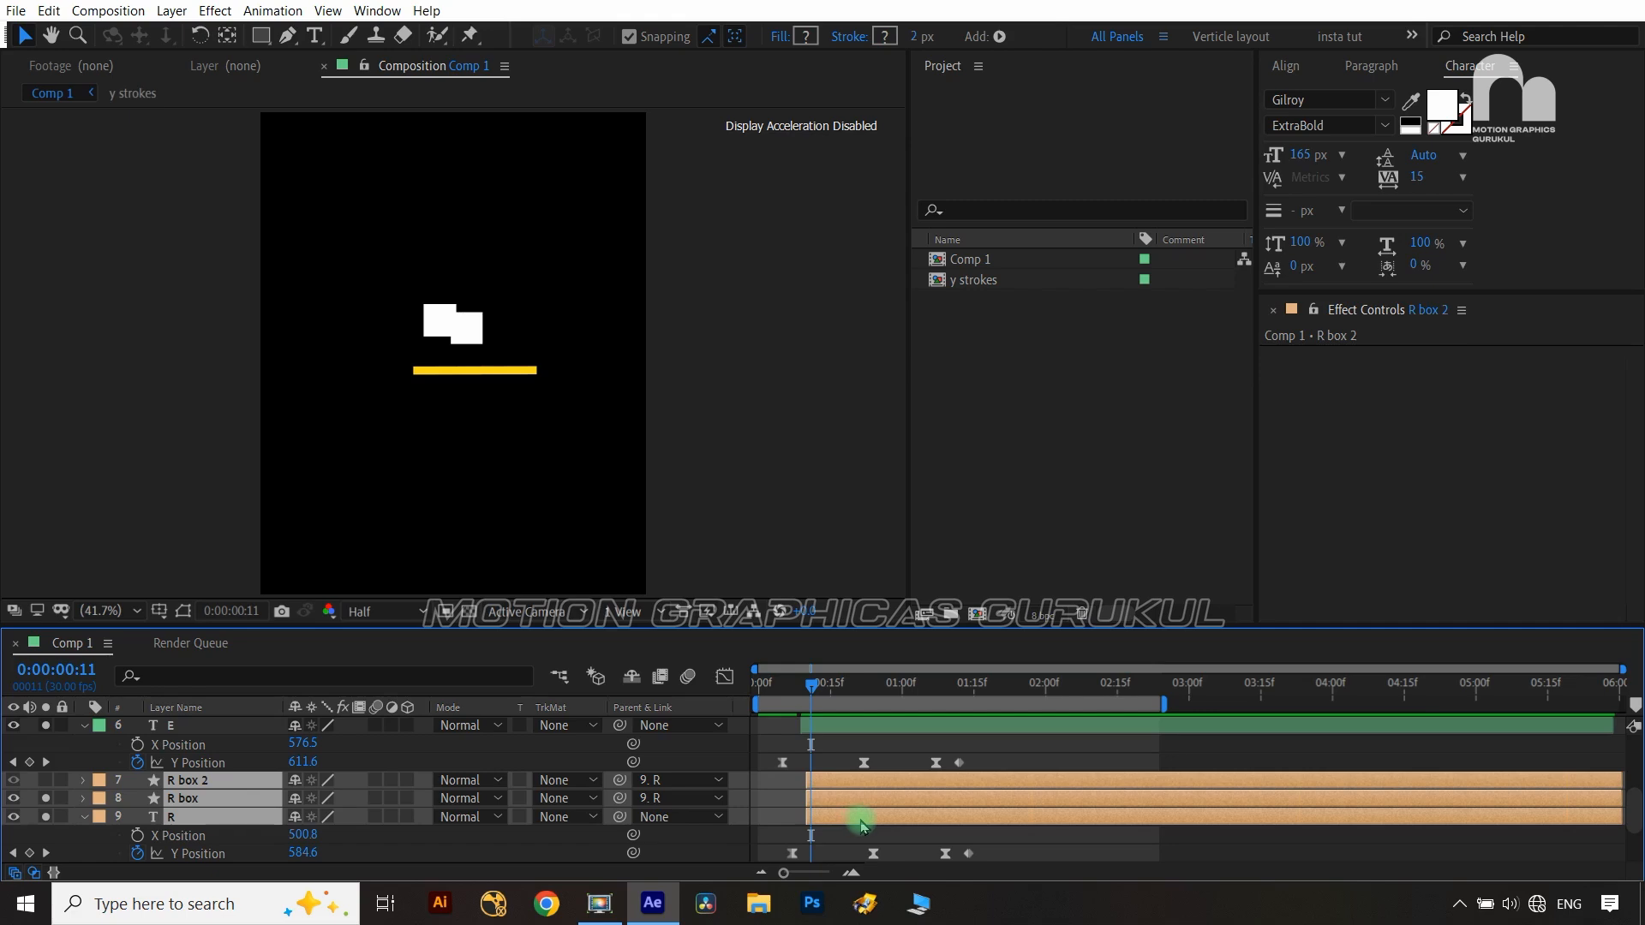
drag(829, 825, 814, 778)
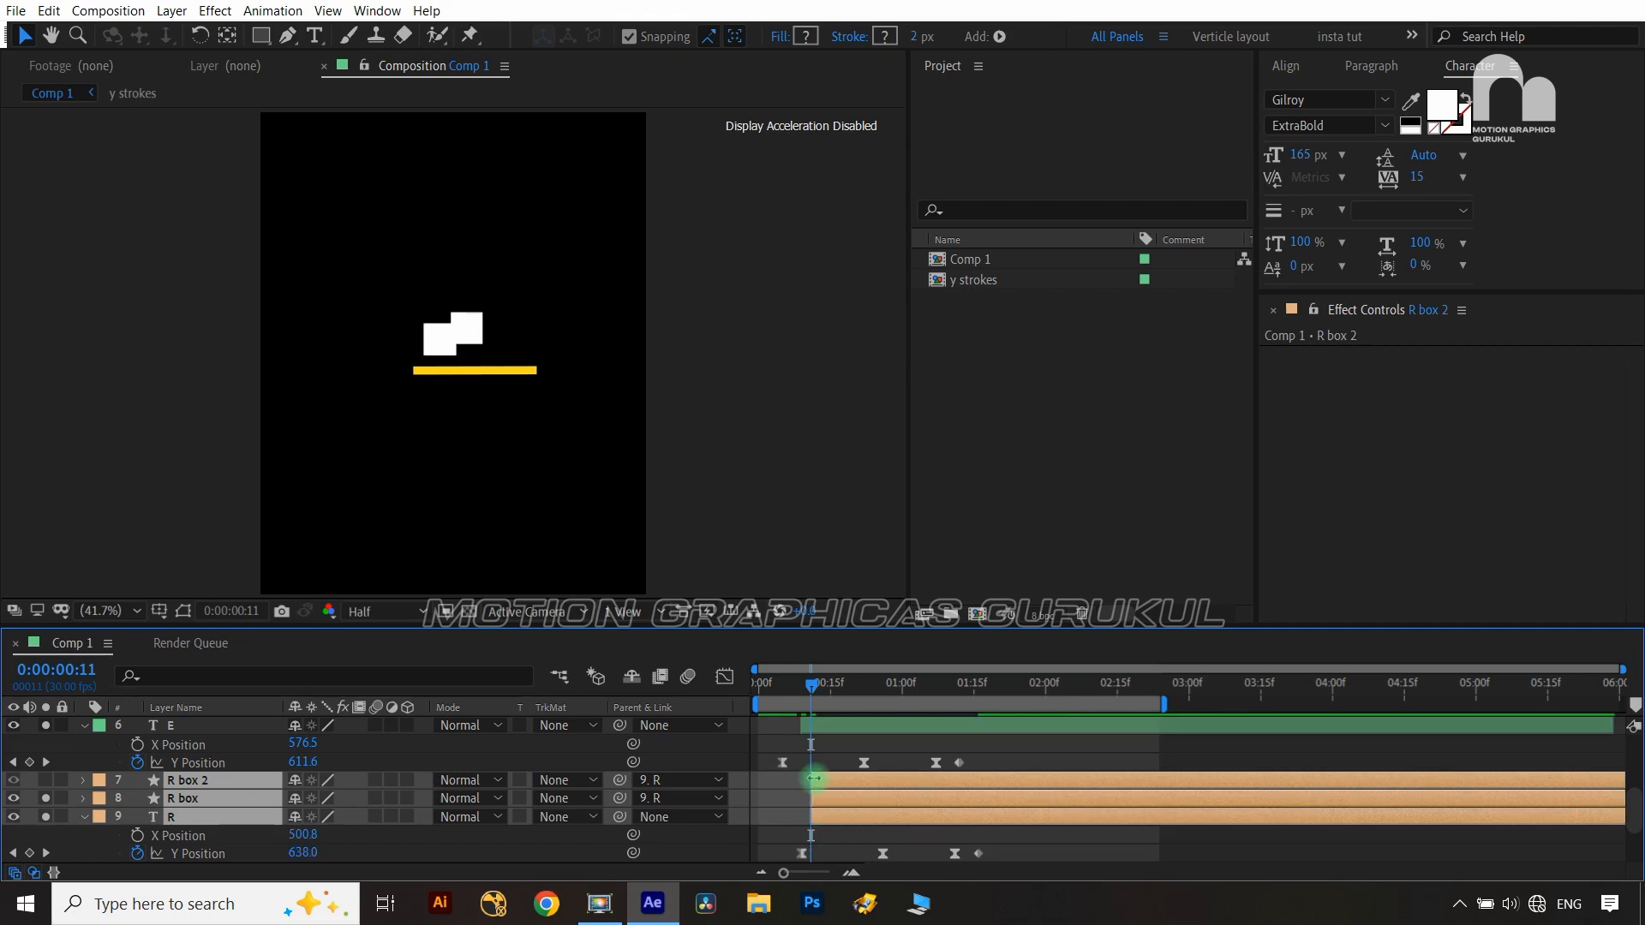
Shift the A box 2, A box and A layers' keyframes forward about two frames, with the layers starting at 0:00:00:14
scroll(855, 836, down, 3)
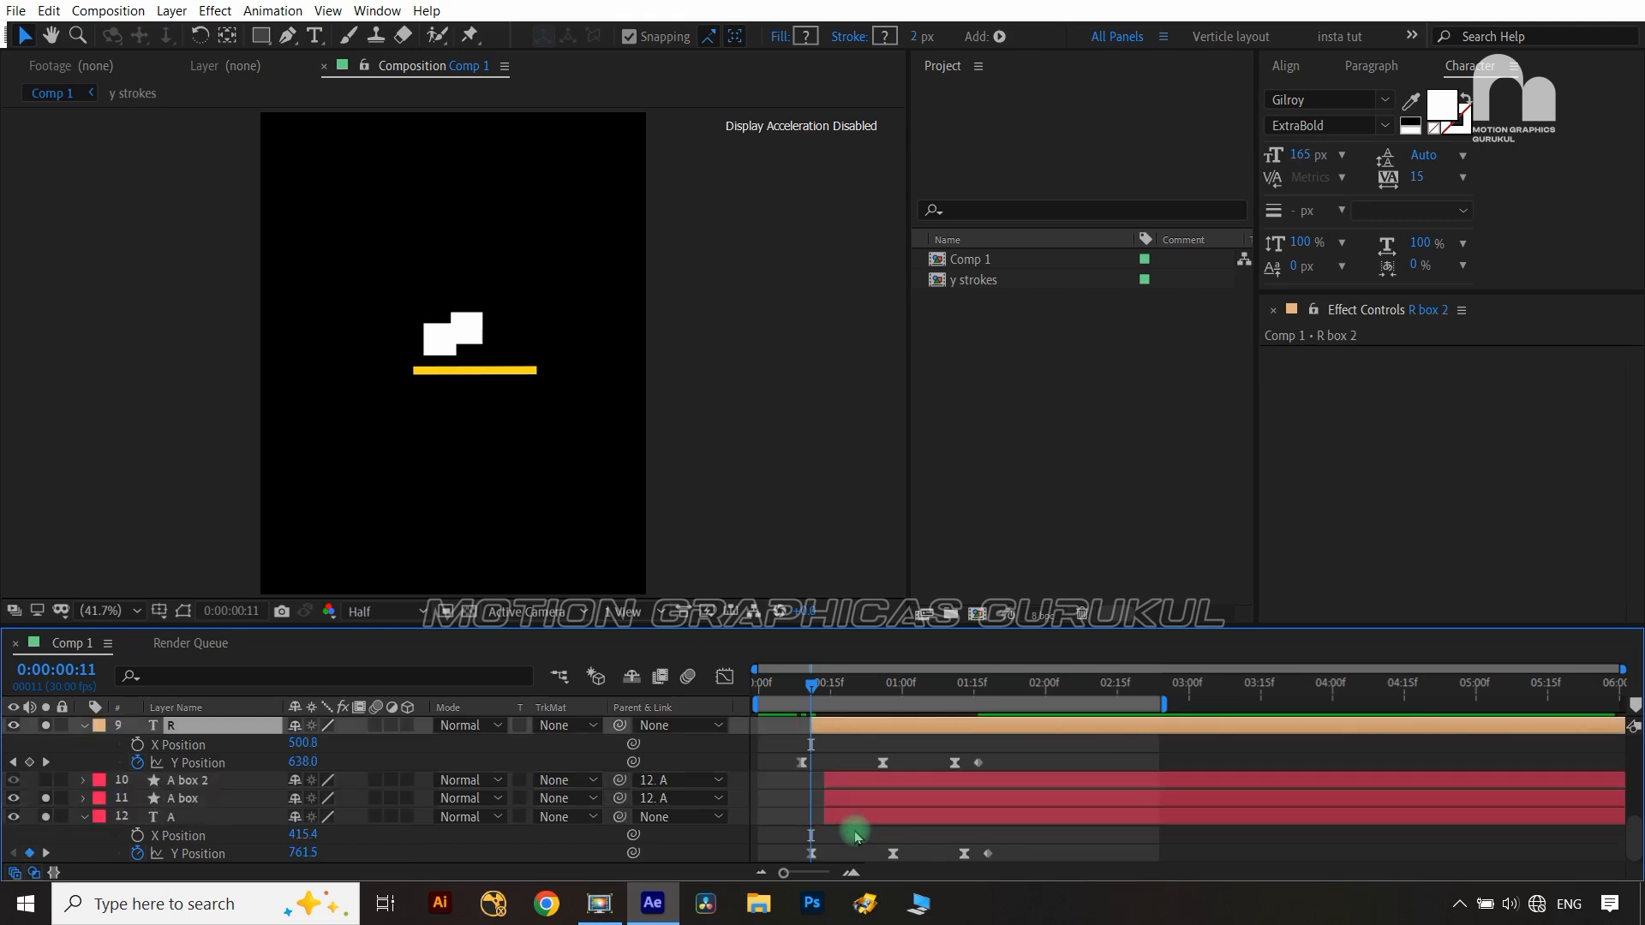
key(ctrl+Right)
key(ctrl+Right)
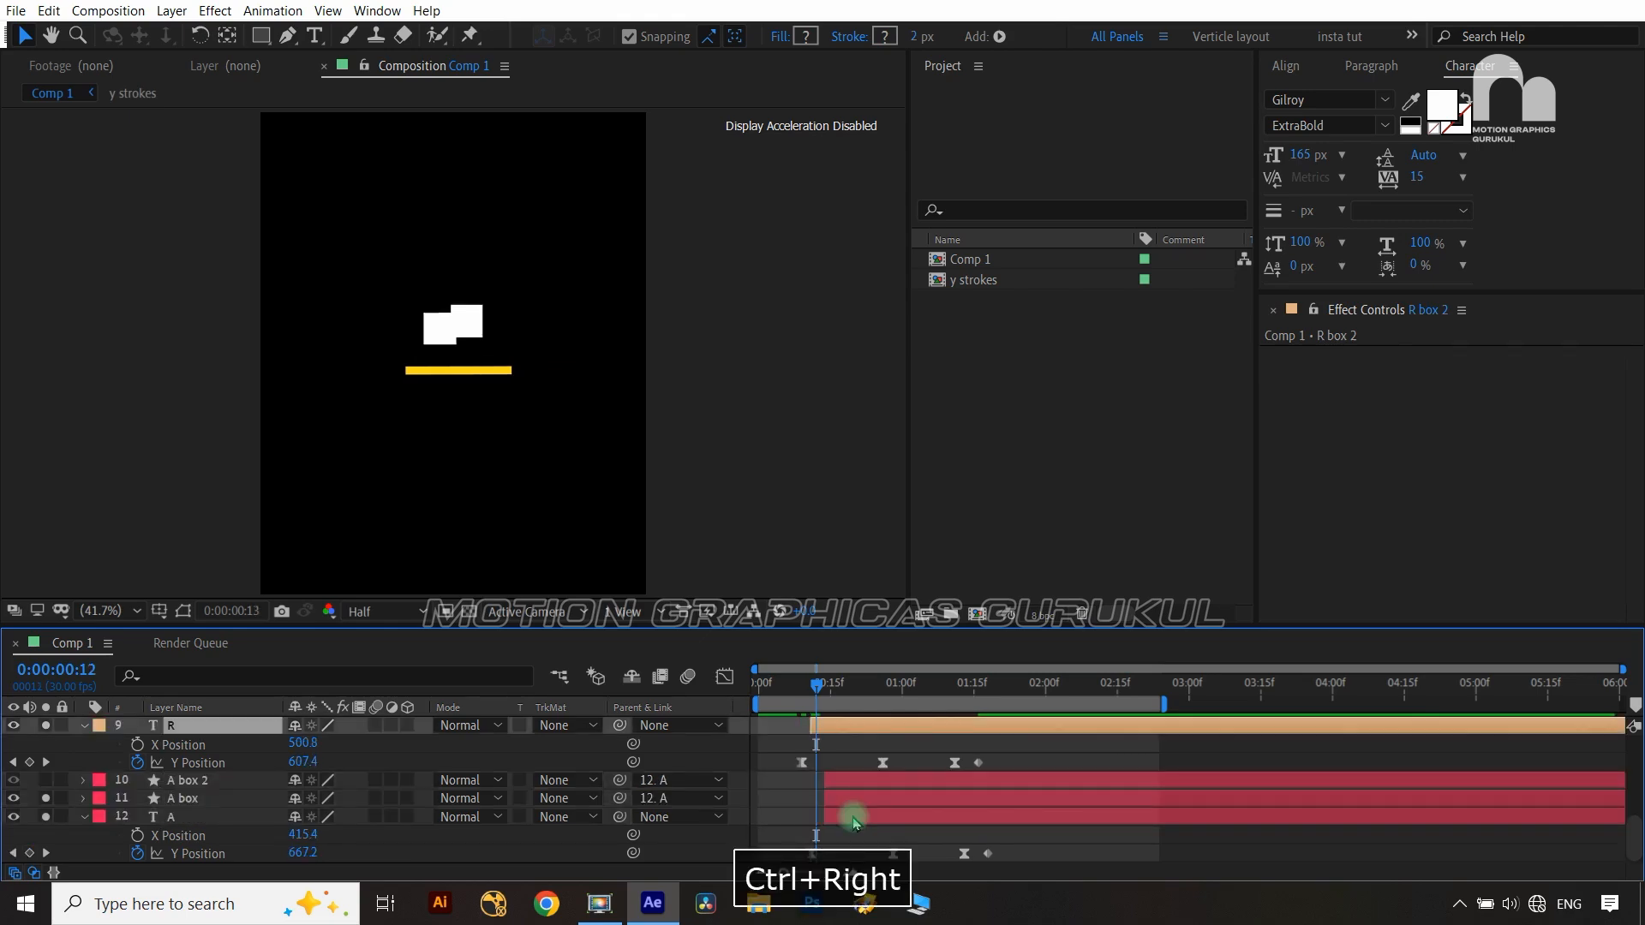
key(ctrl+Right)
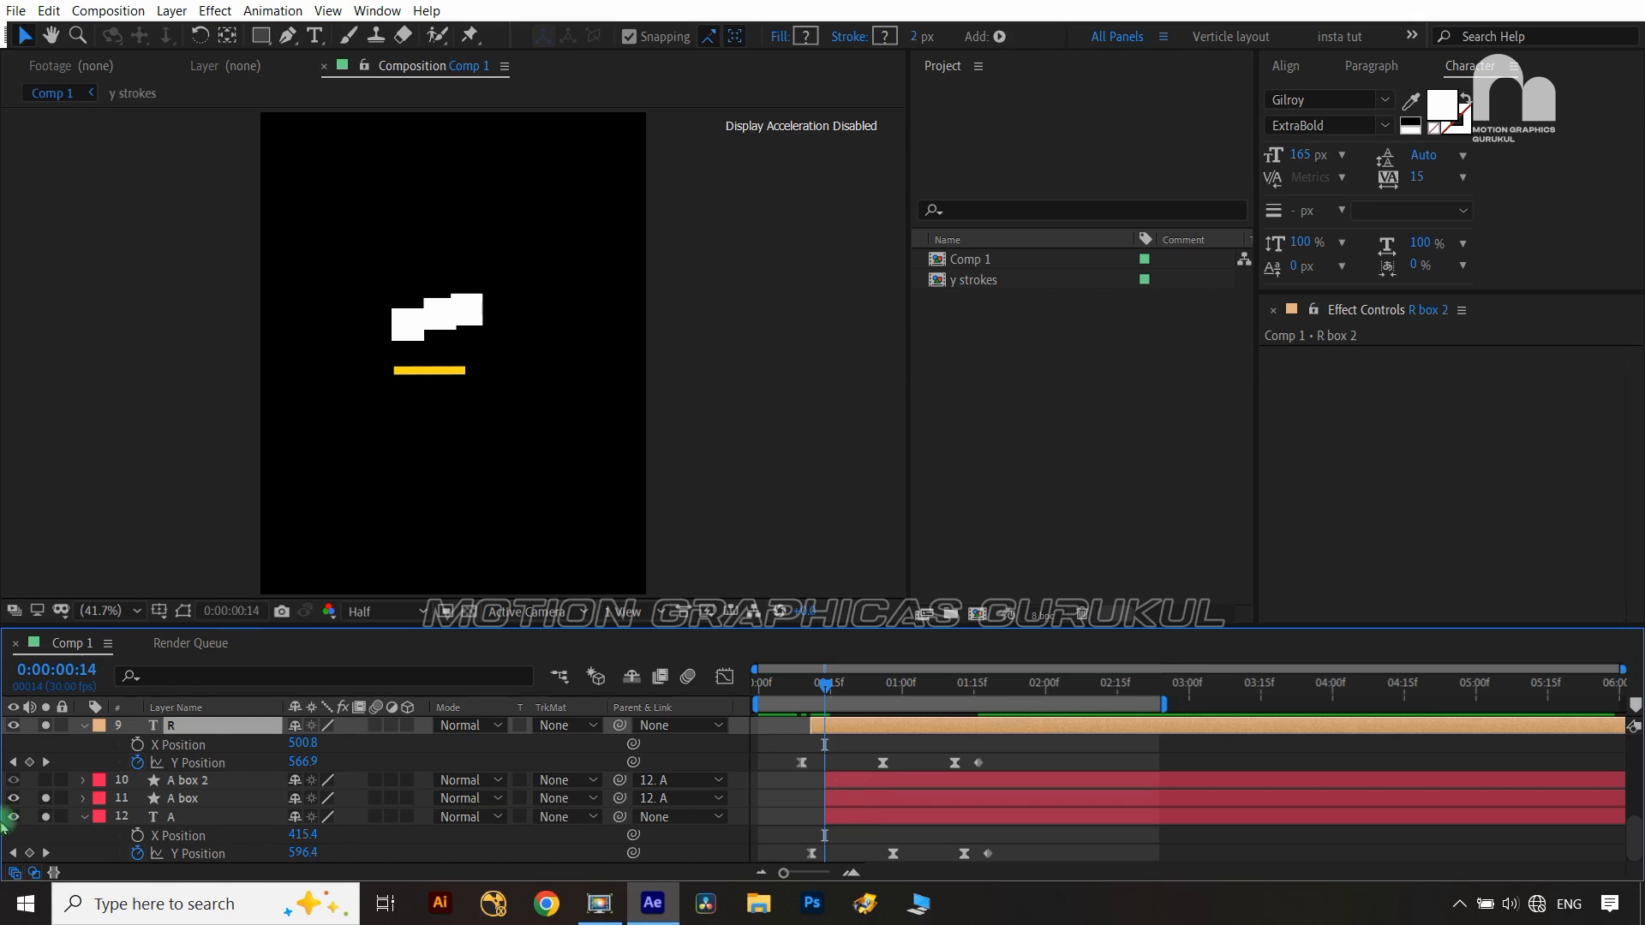
click(190, 780)
shift+click(180, 817)
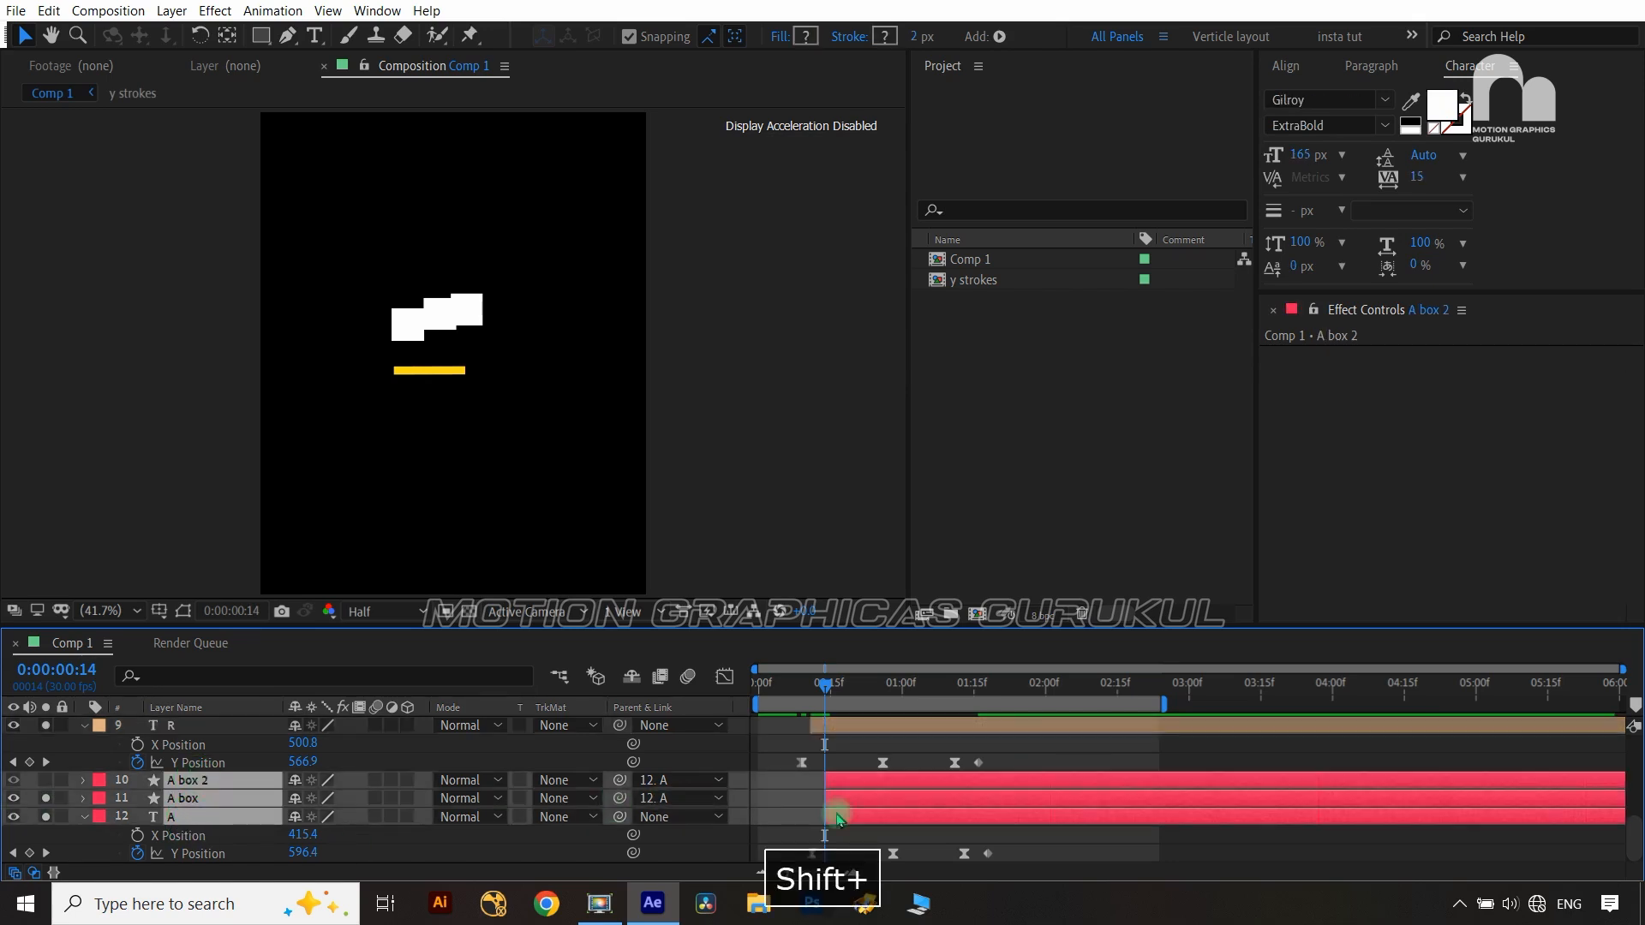
drag(837, 819, 823, 776)
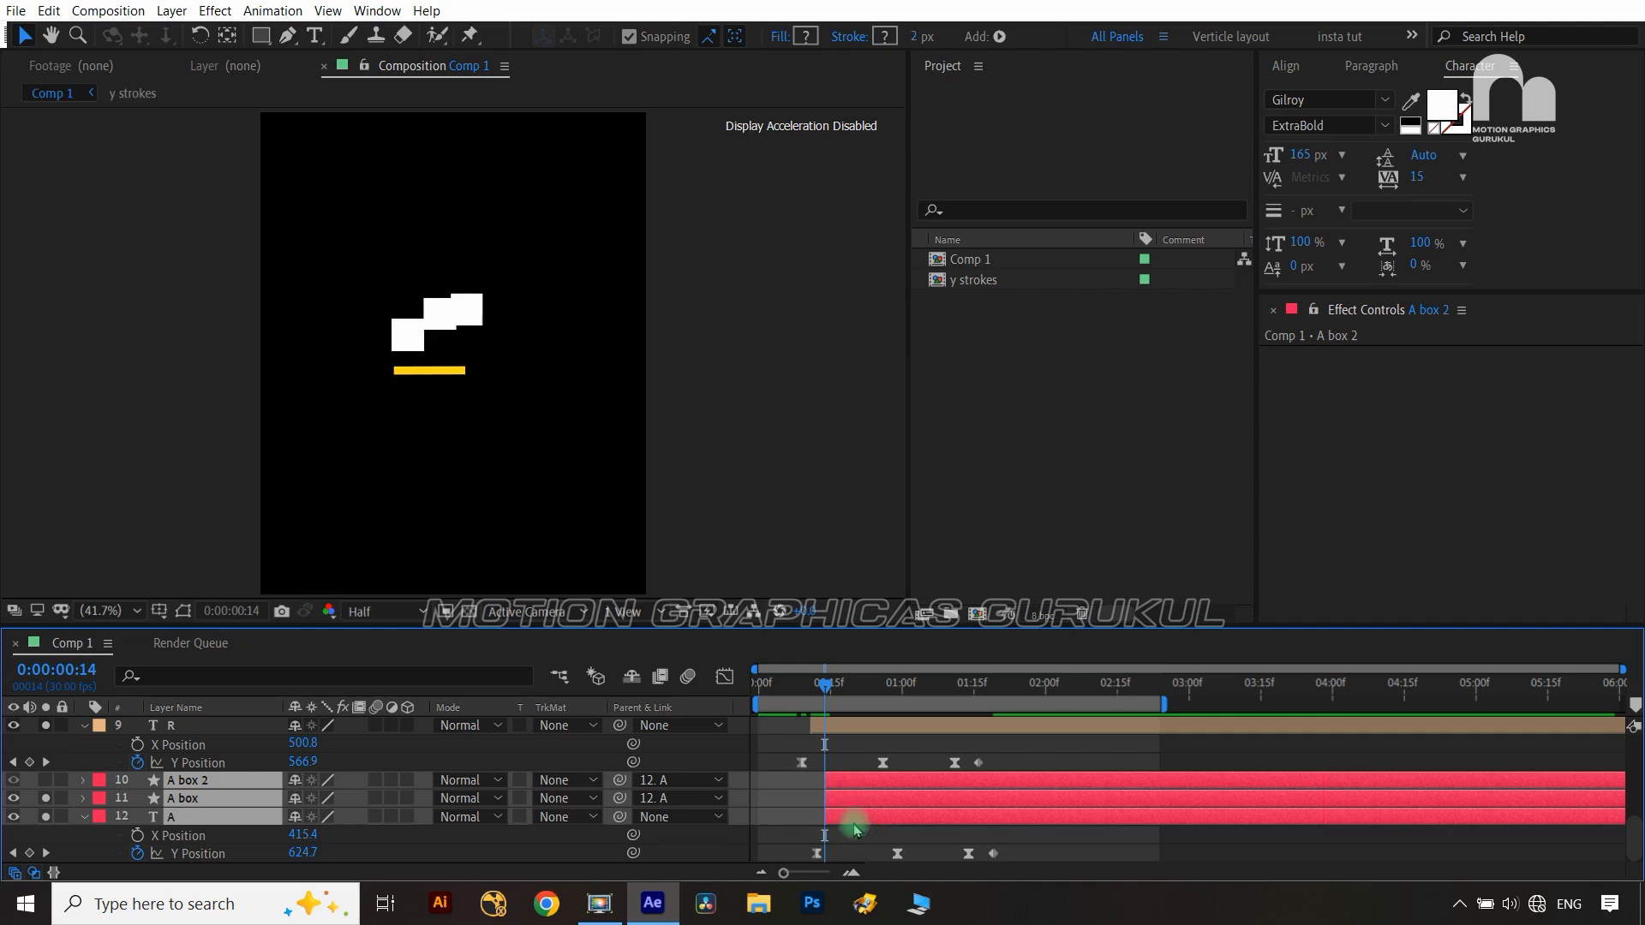
drag(857, 830, 827, 780)
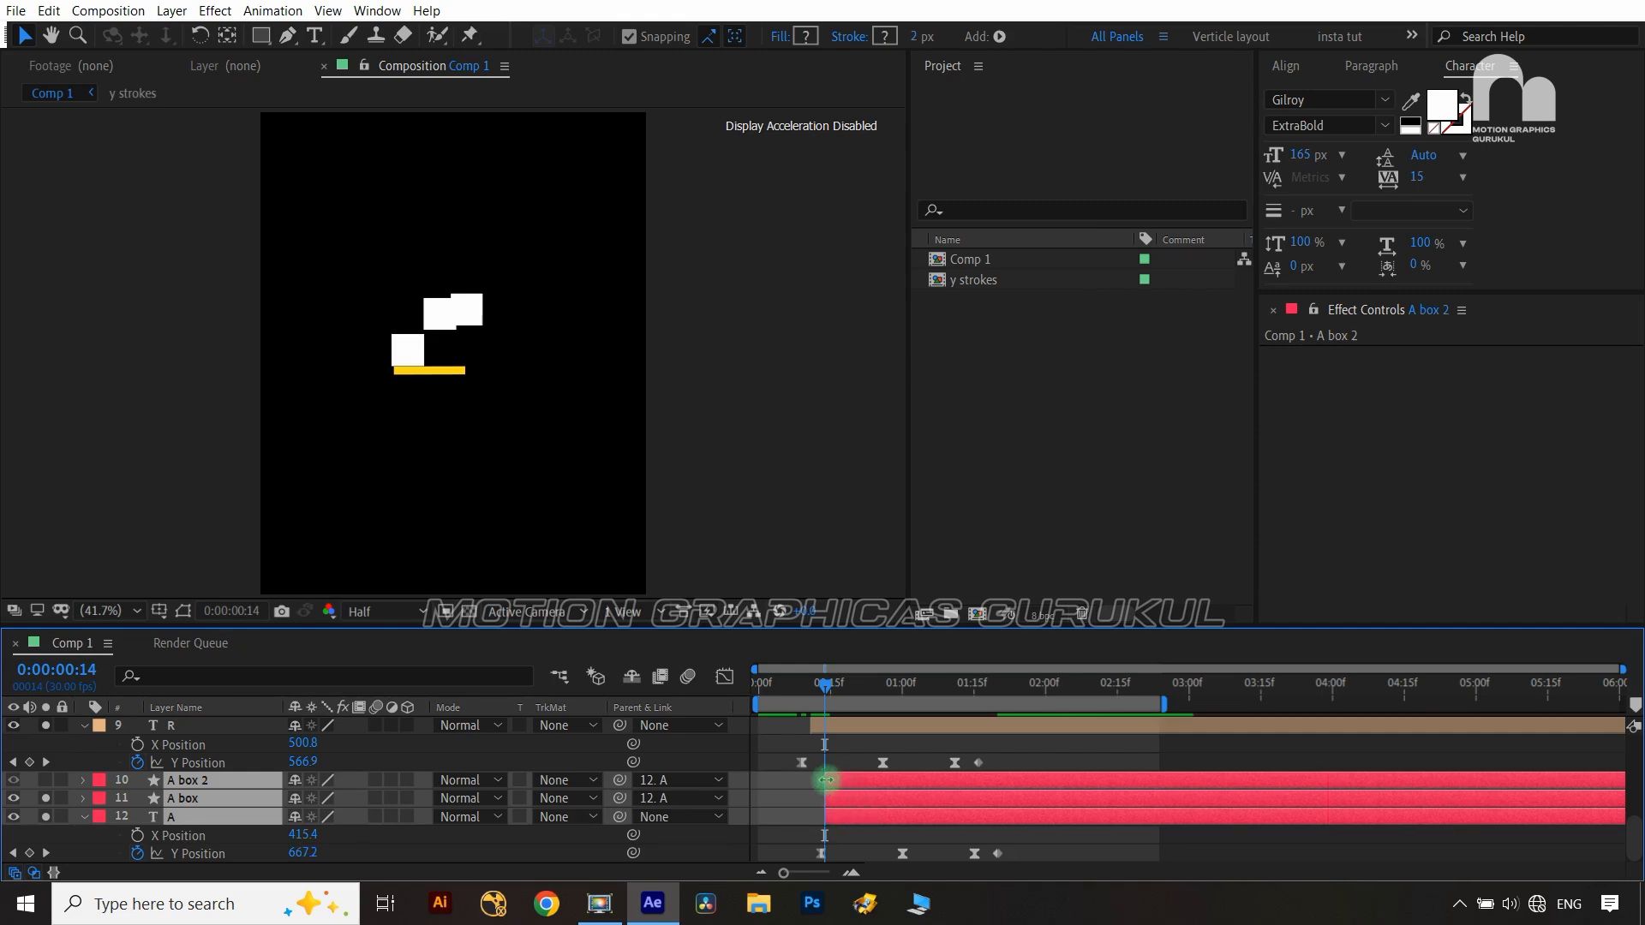
Play the animation from 0:00:00:00 to review the timing of the box layers
drag(824, 684, 720, 696)
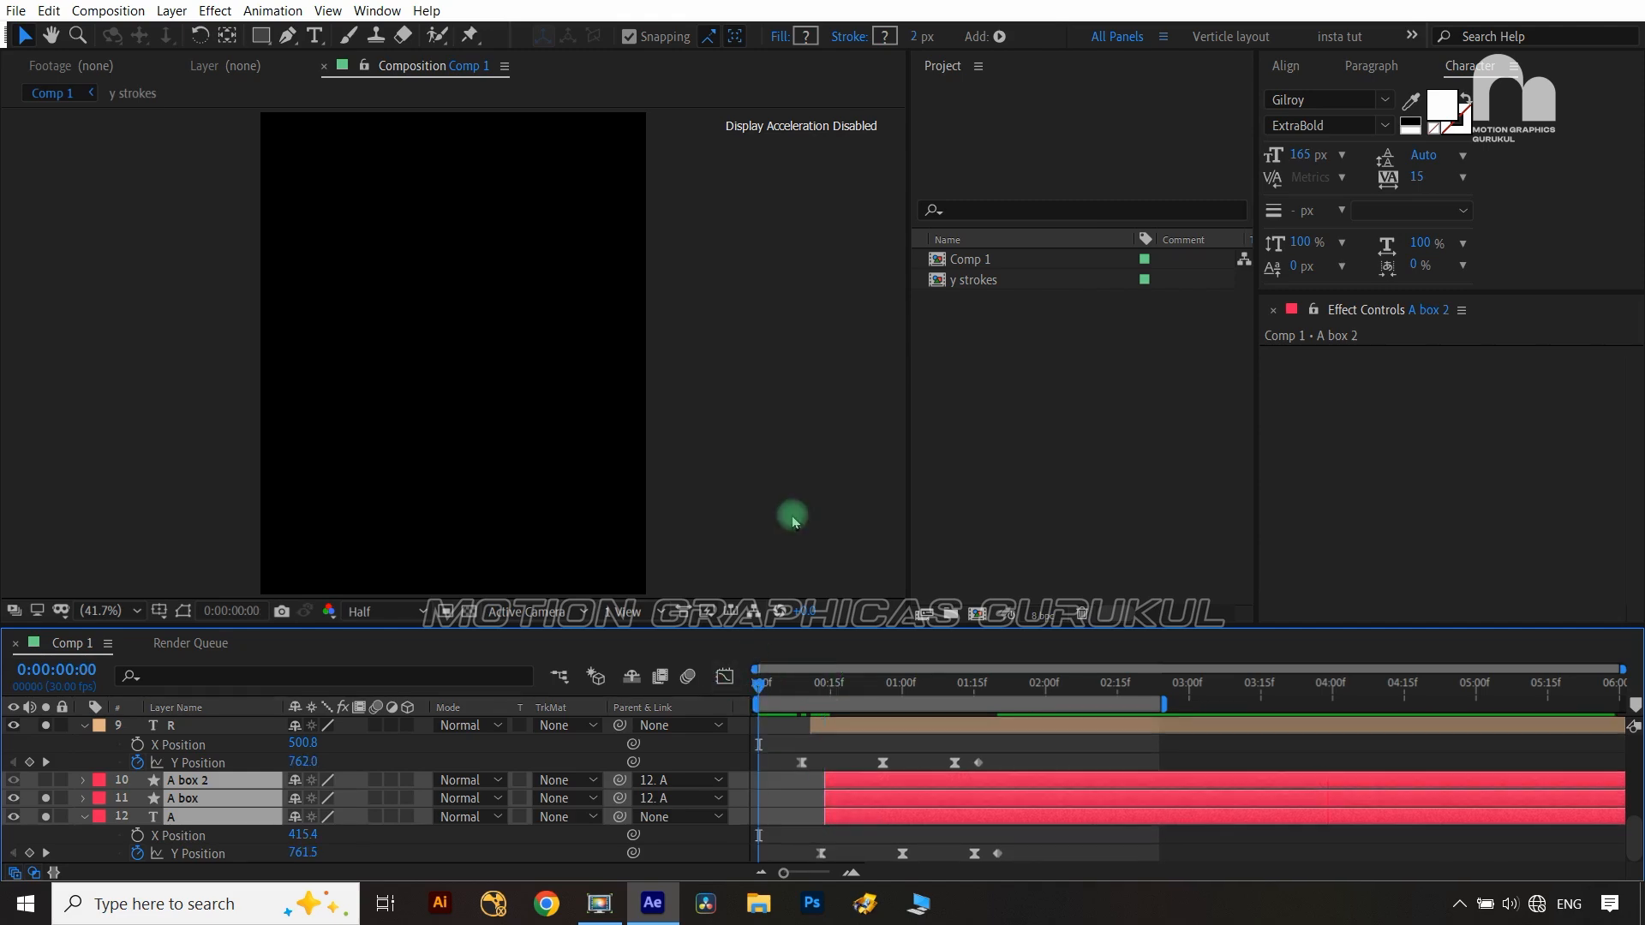
key(space)
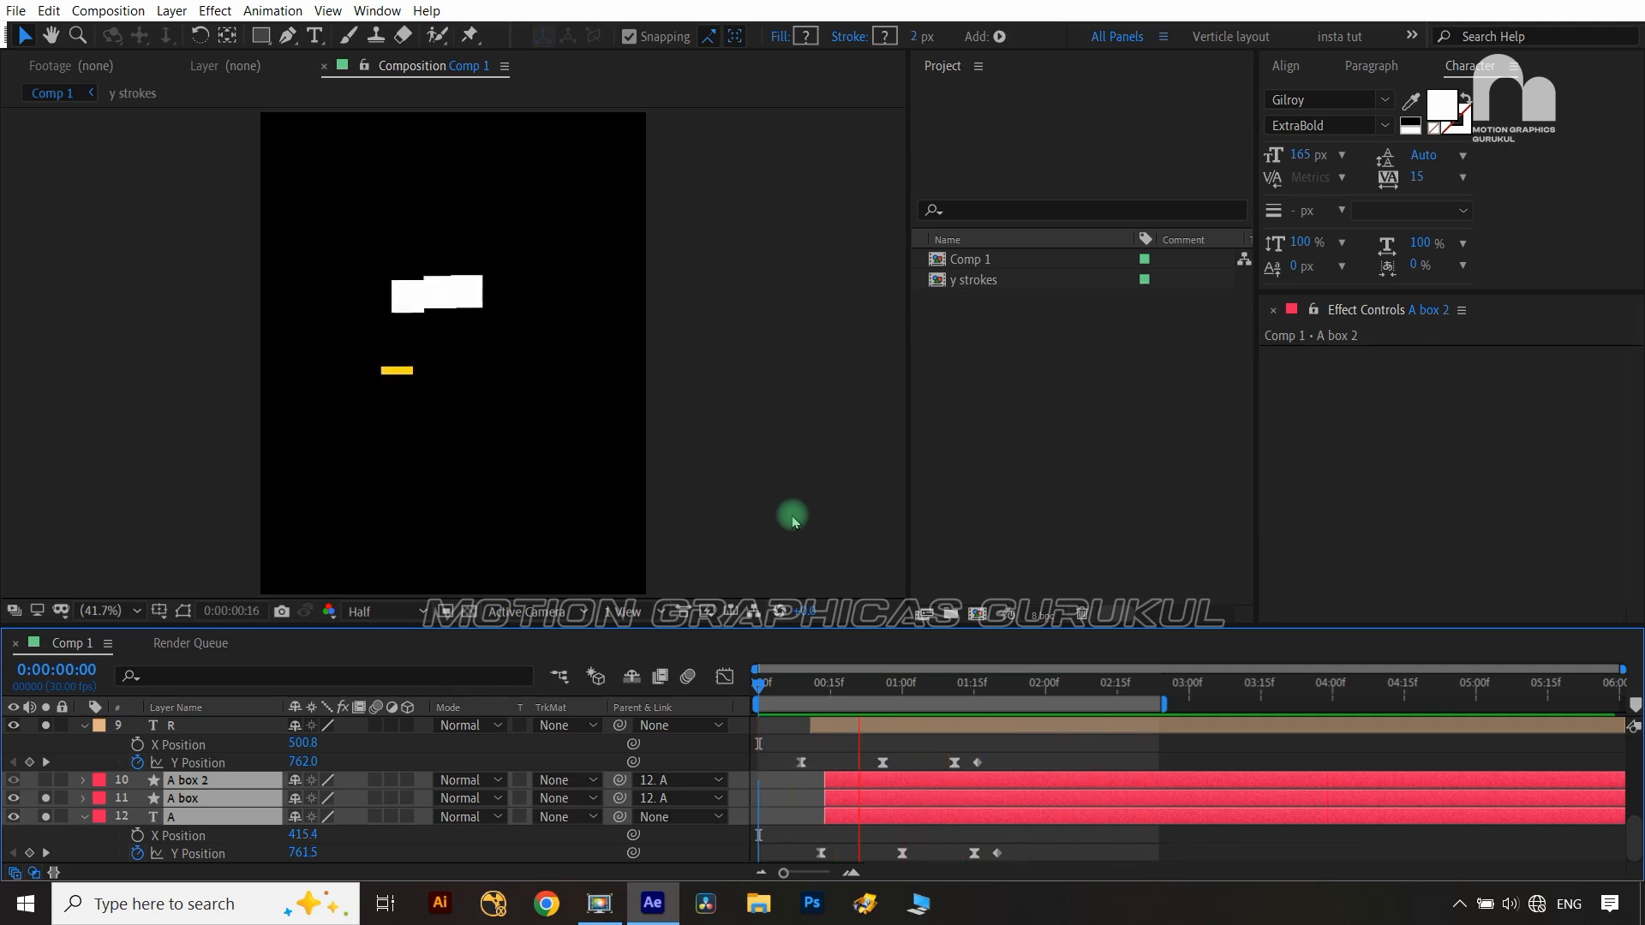
key(space)
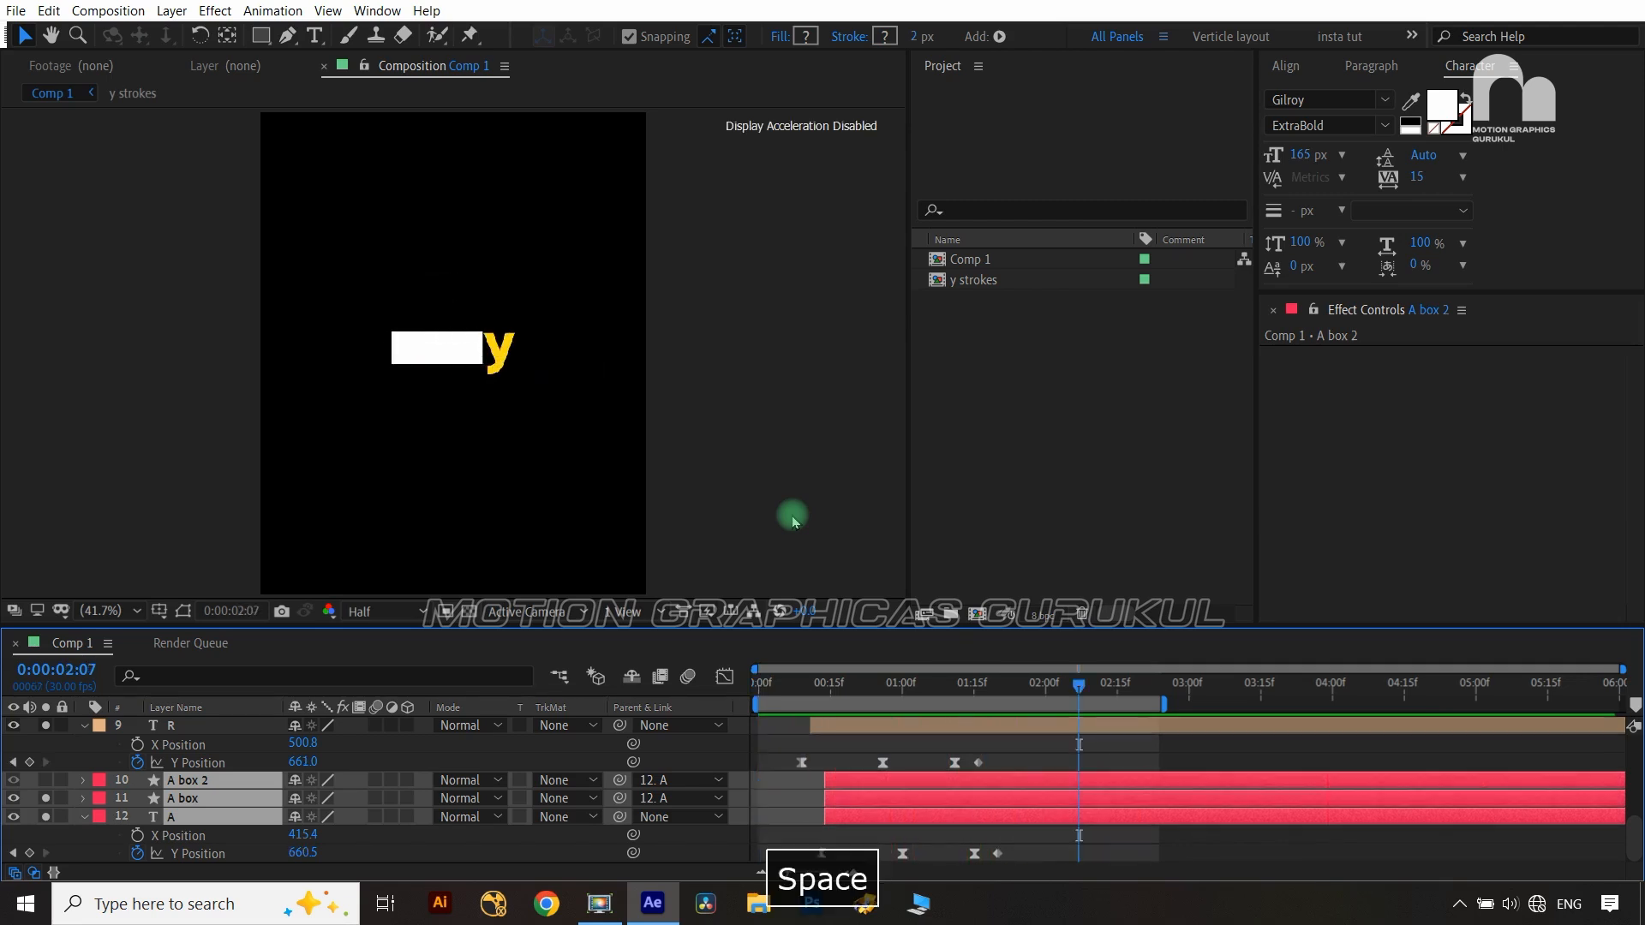
Trim the end of the E box layer to 0:00:01:06, one frame before the E layer's third Y Position keyframe
drag(1079, 688, 954, 665)
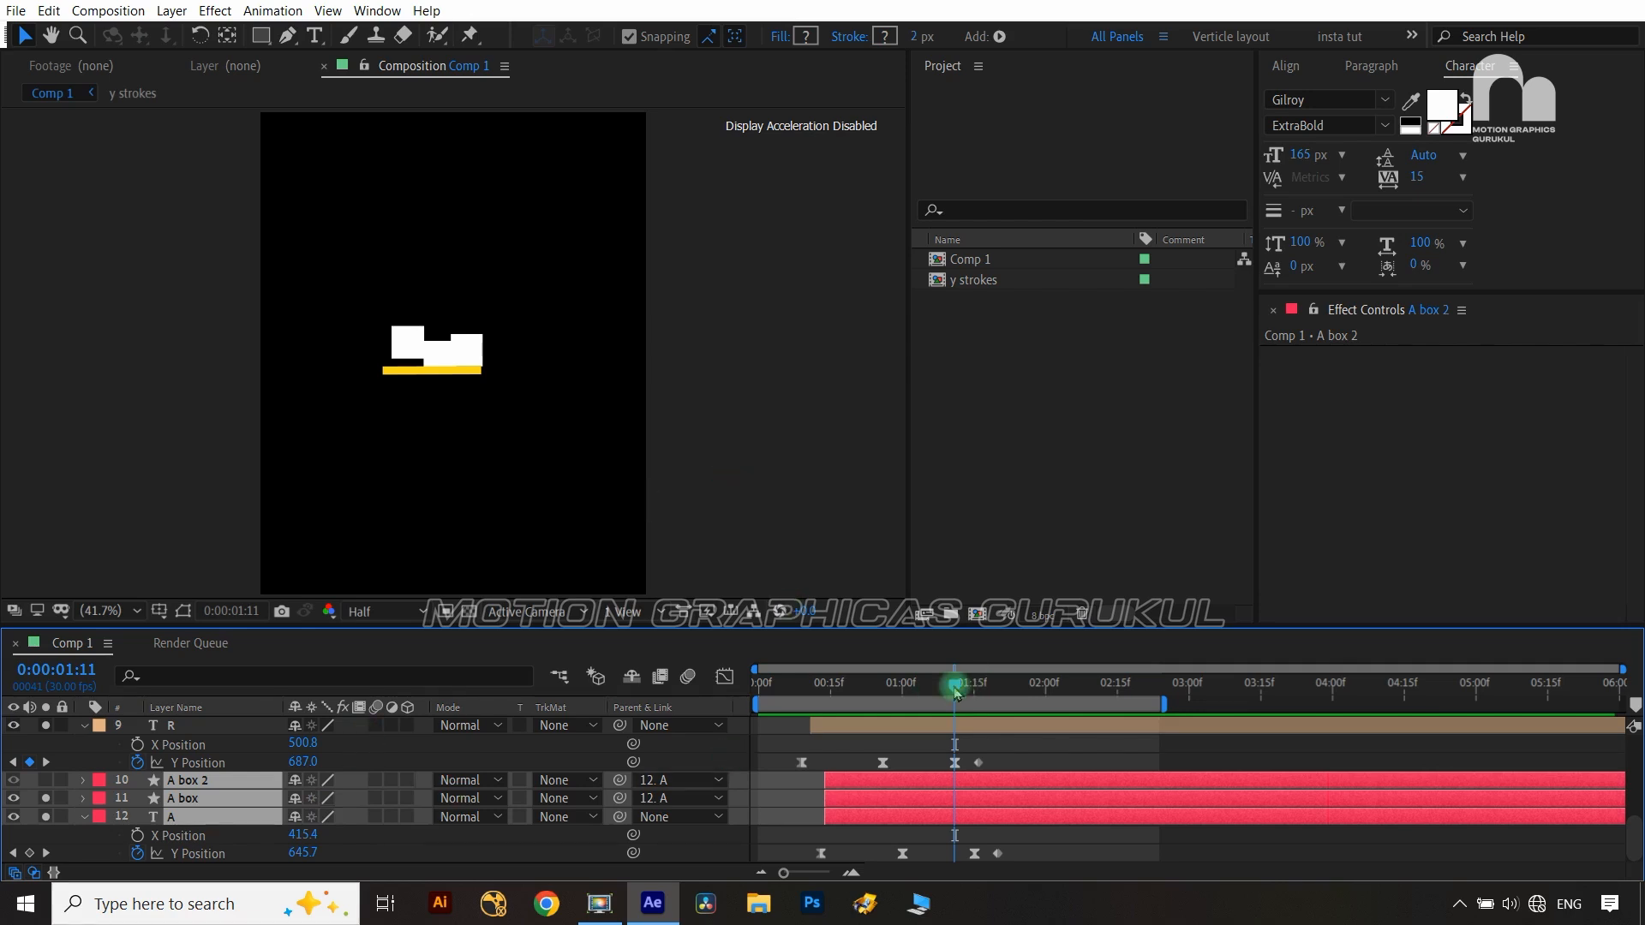
scroll(397, 758, up, 5)
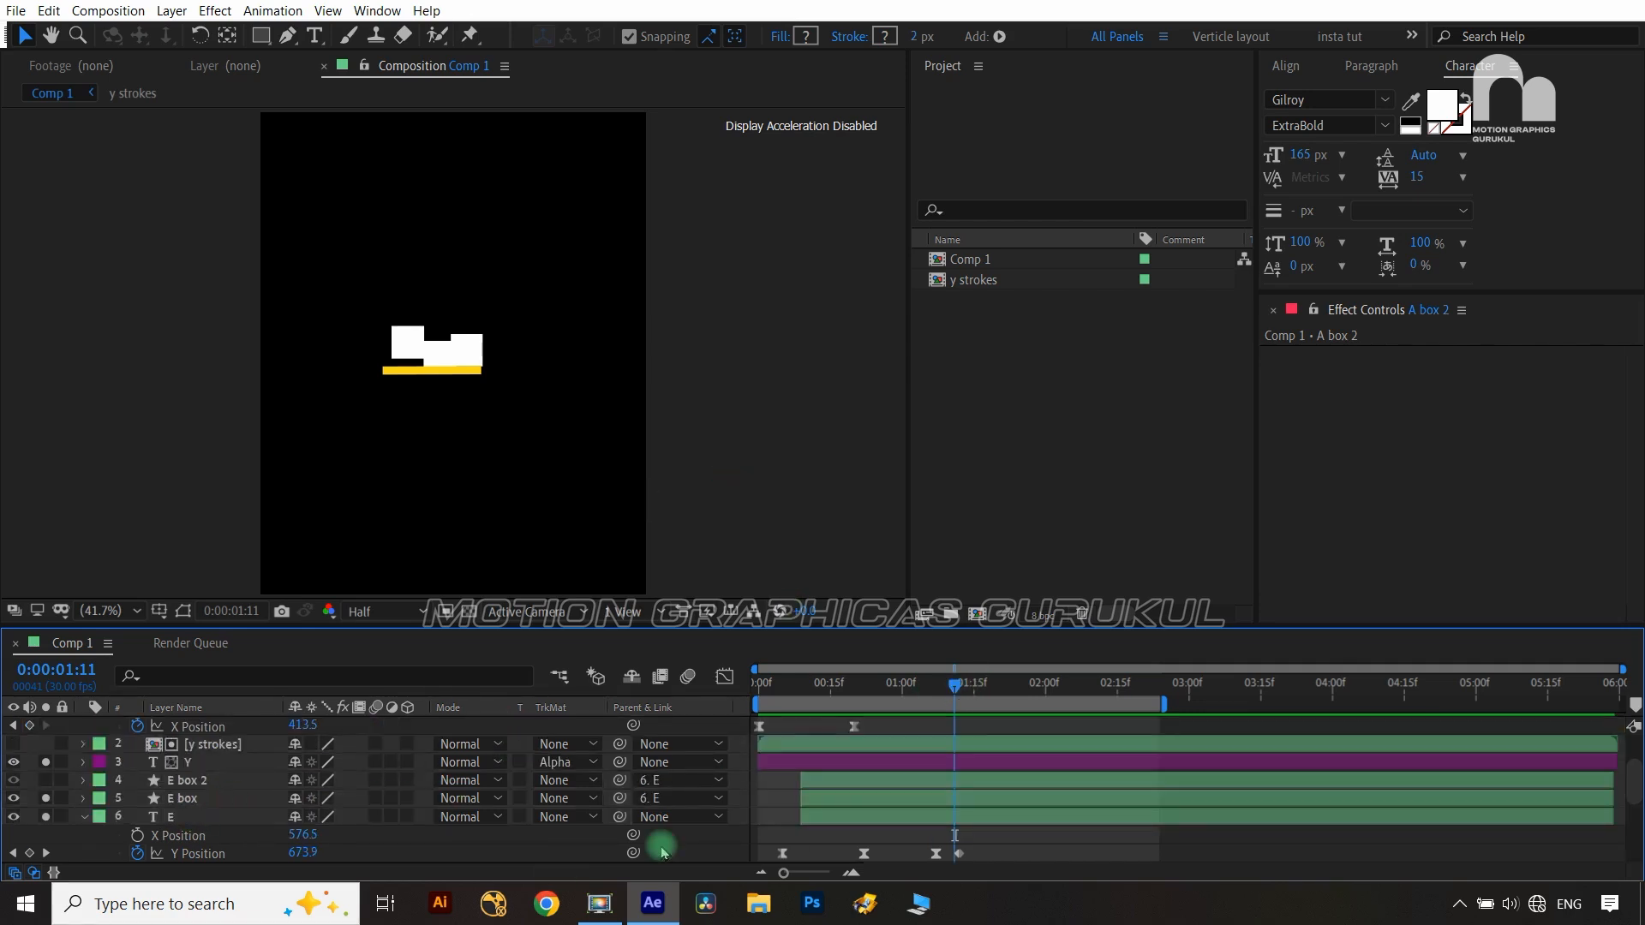
click(12, 853)
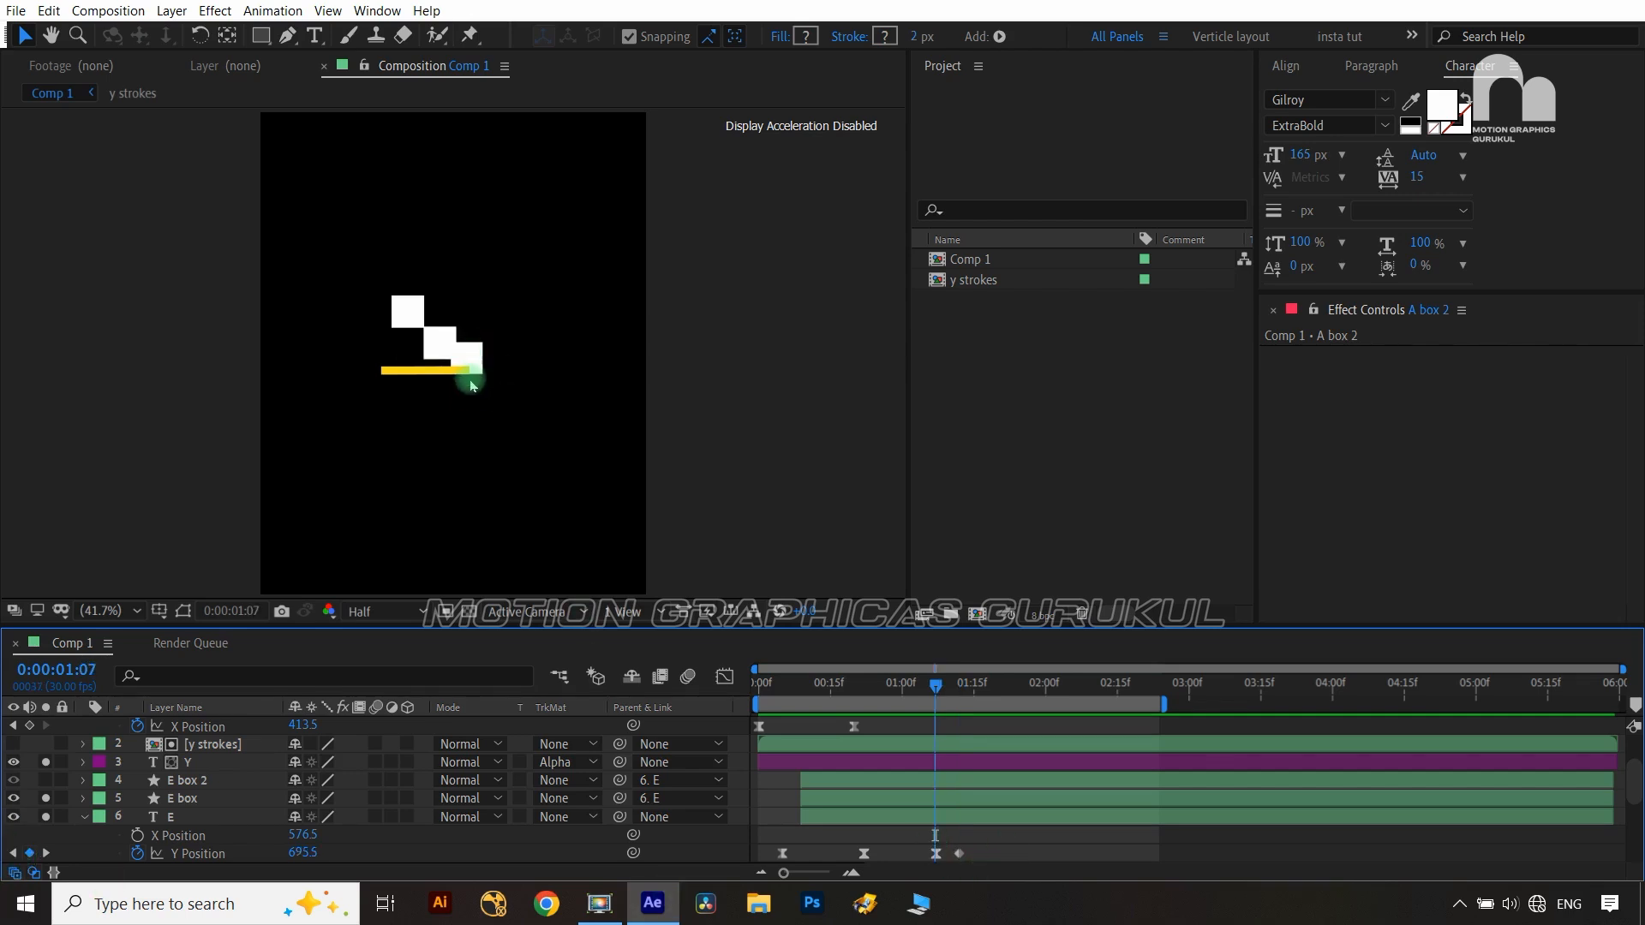
click(189, 799)
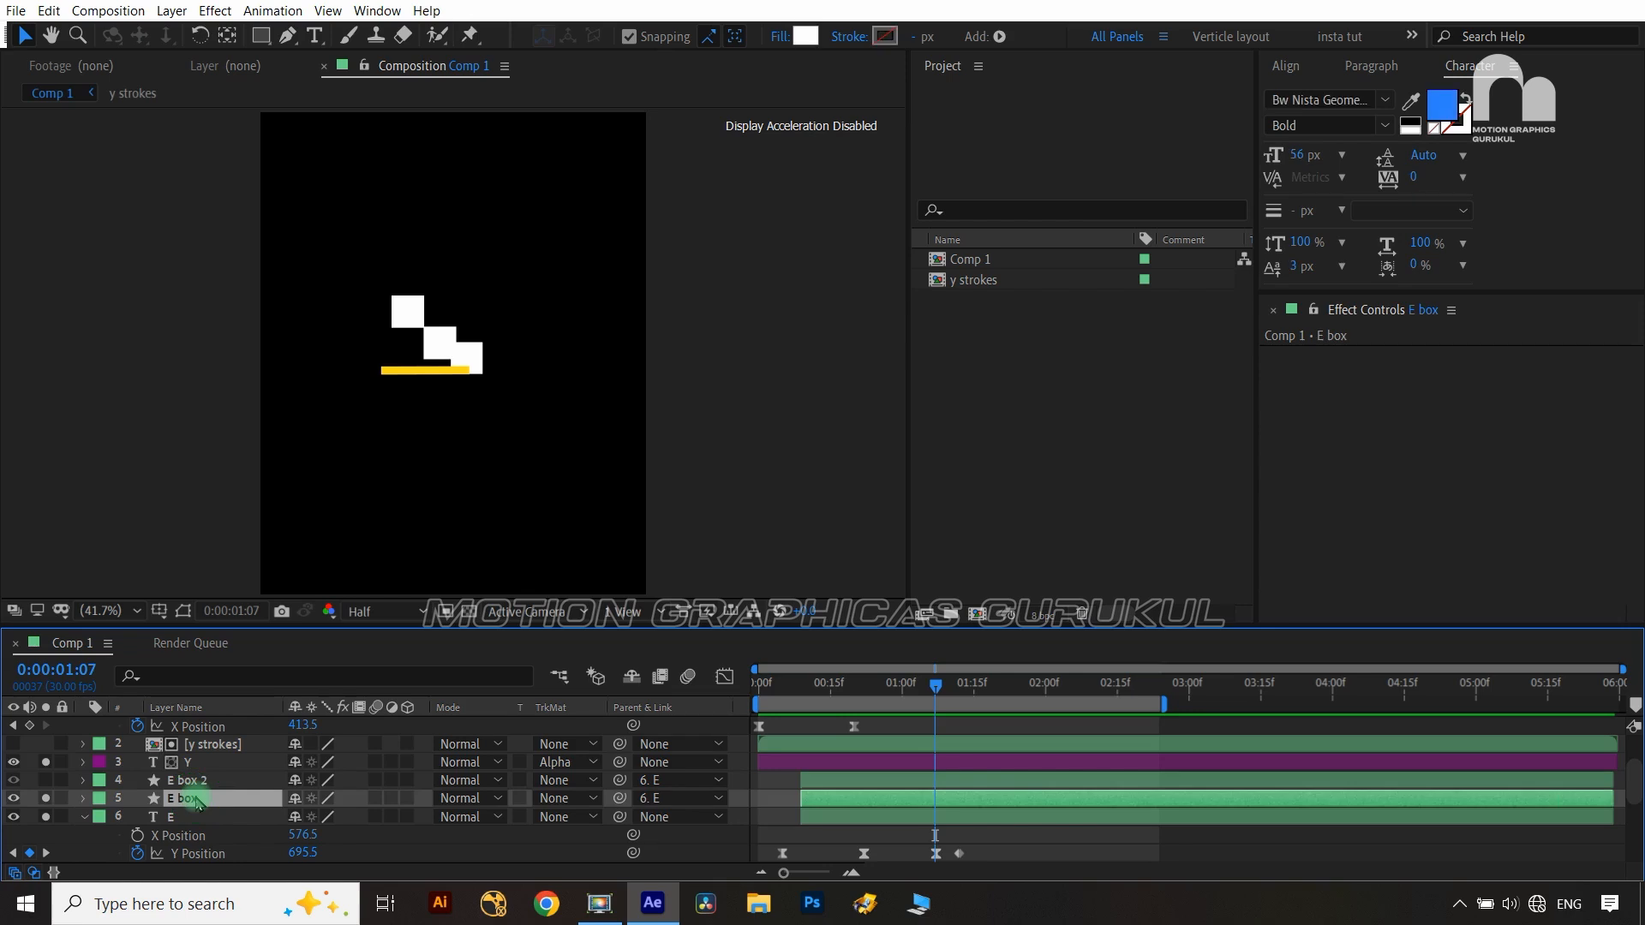
key(ctrl+Left)
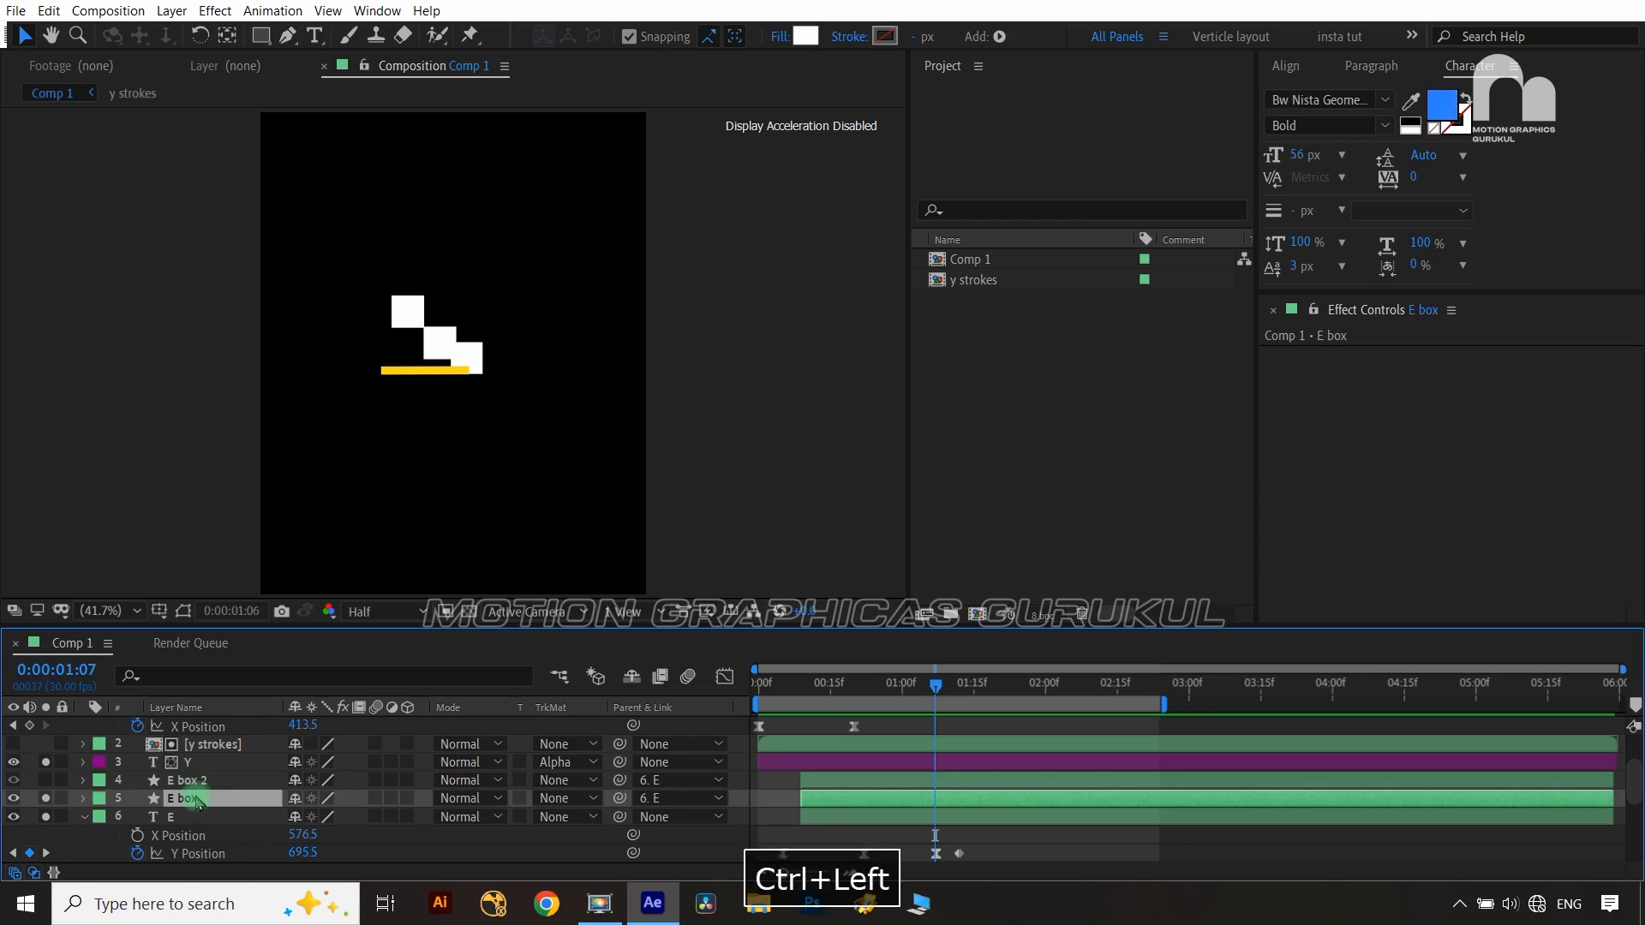
key(alt+bracketright)
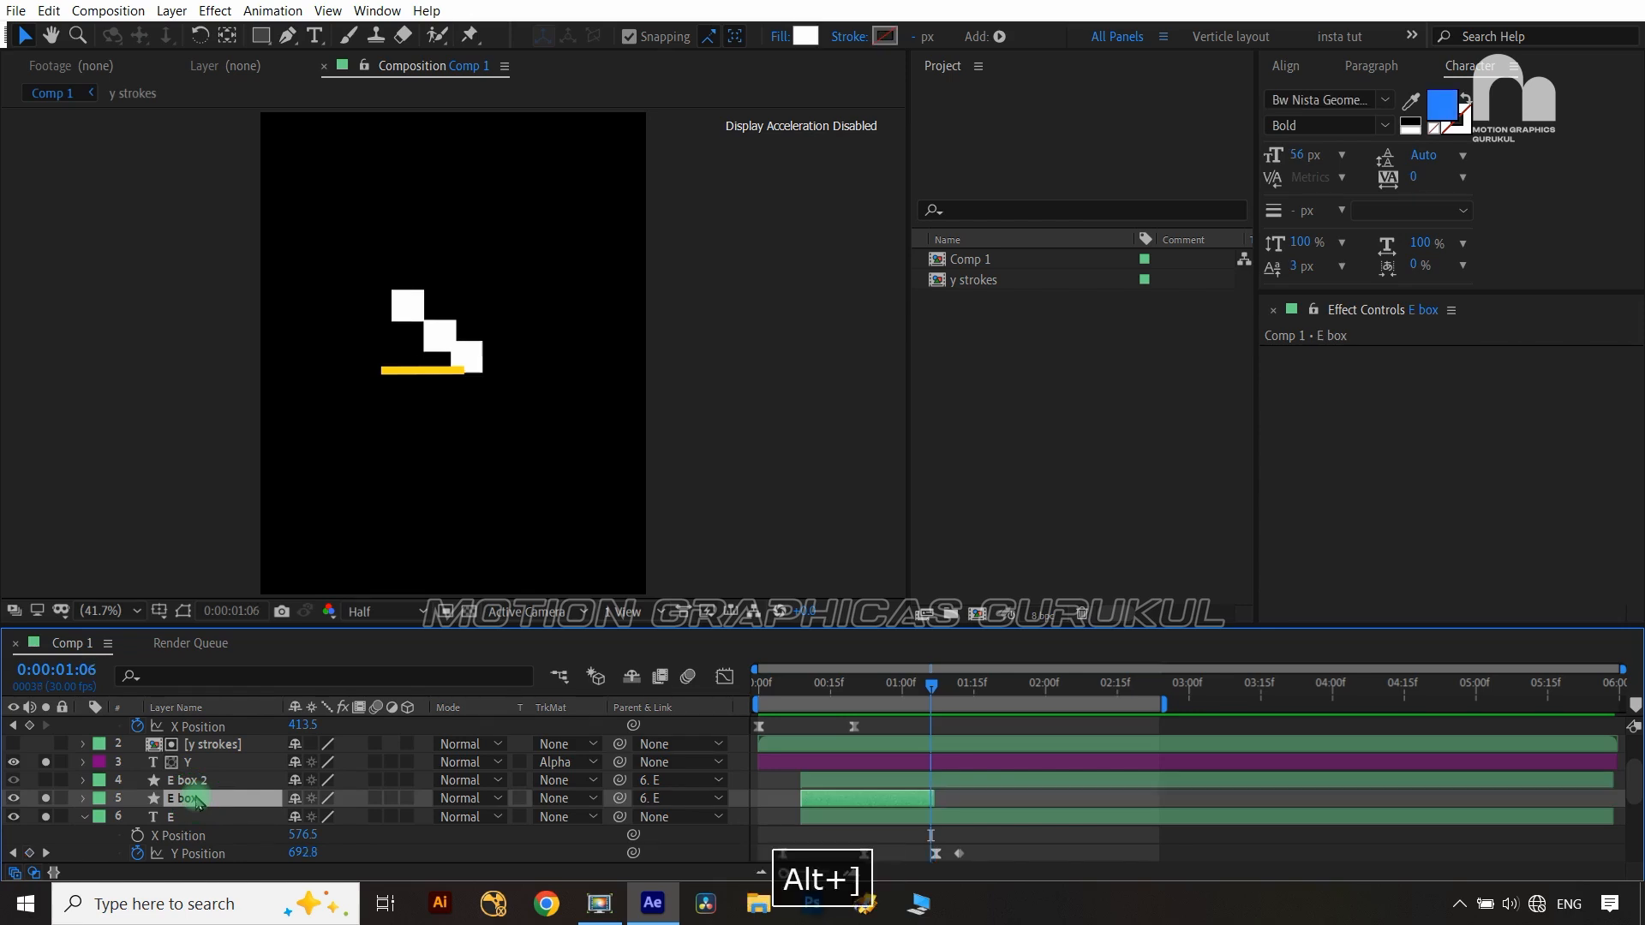
Trim the start of the E text layer to its Y Position keyframe at 0:00:01:07
click(190, 819)
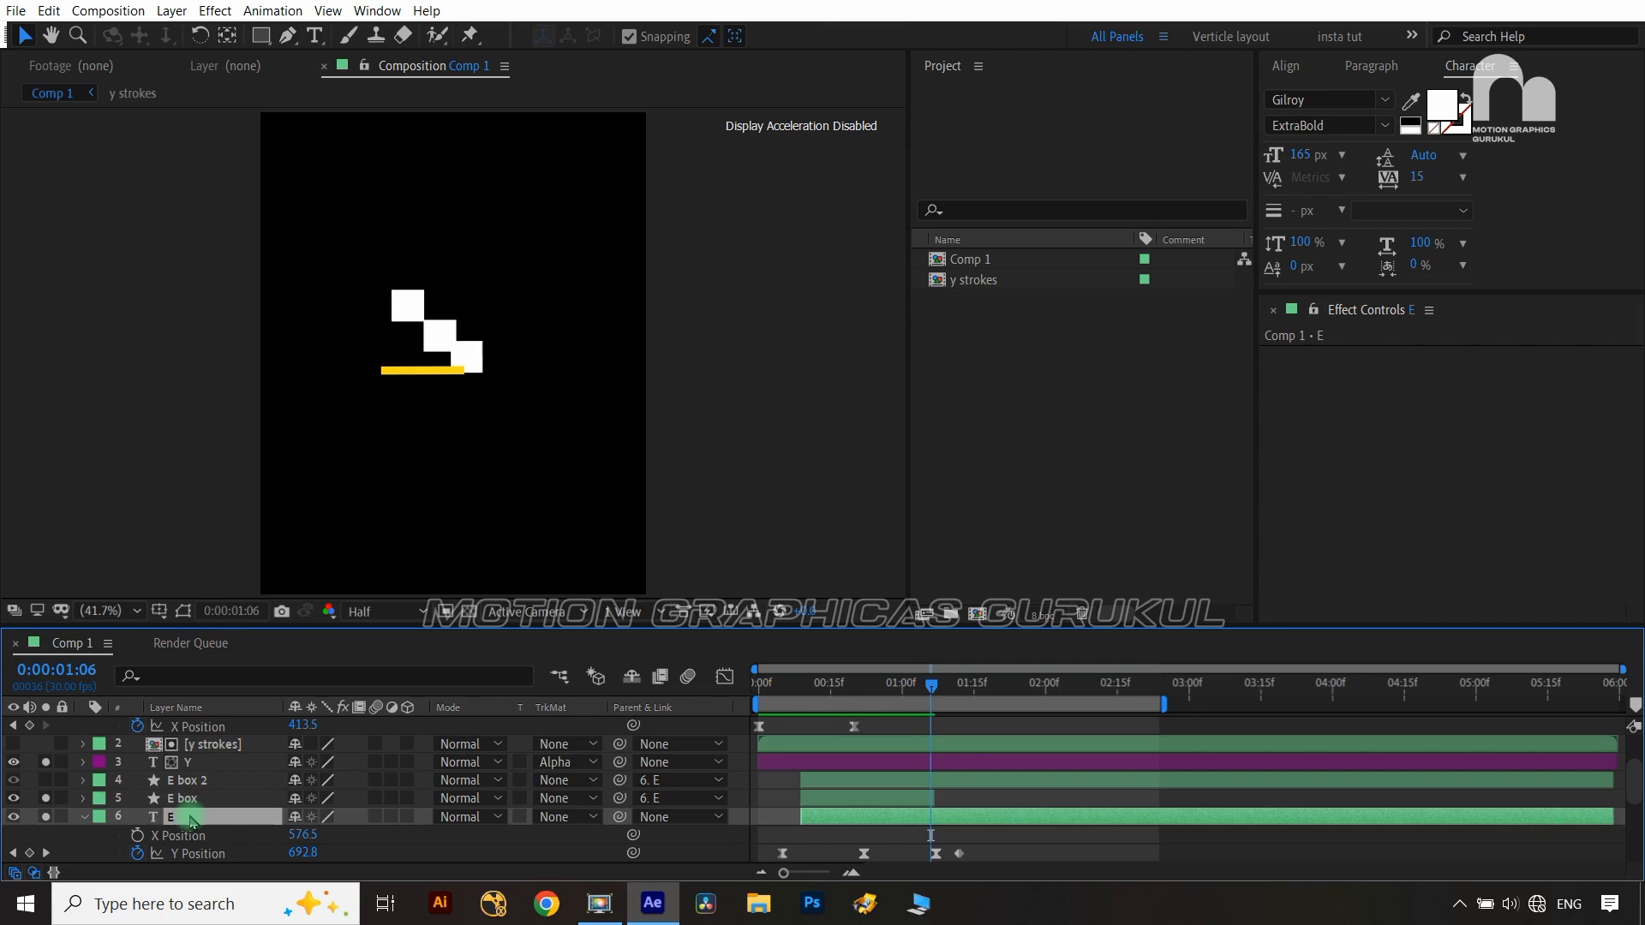
key(ctrl+Right)
key(alt+bracketleft)
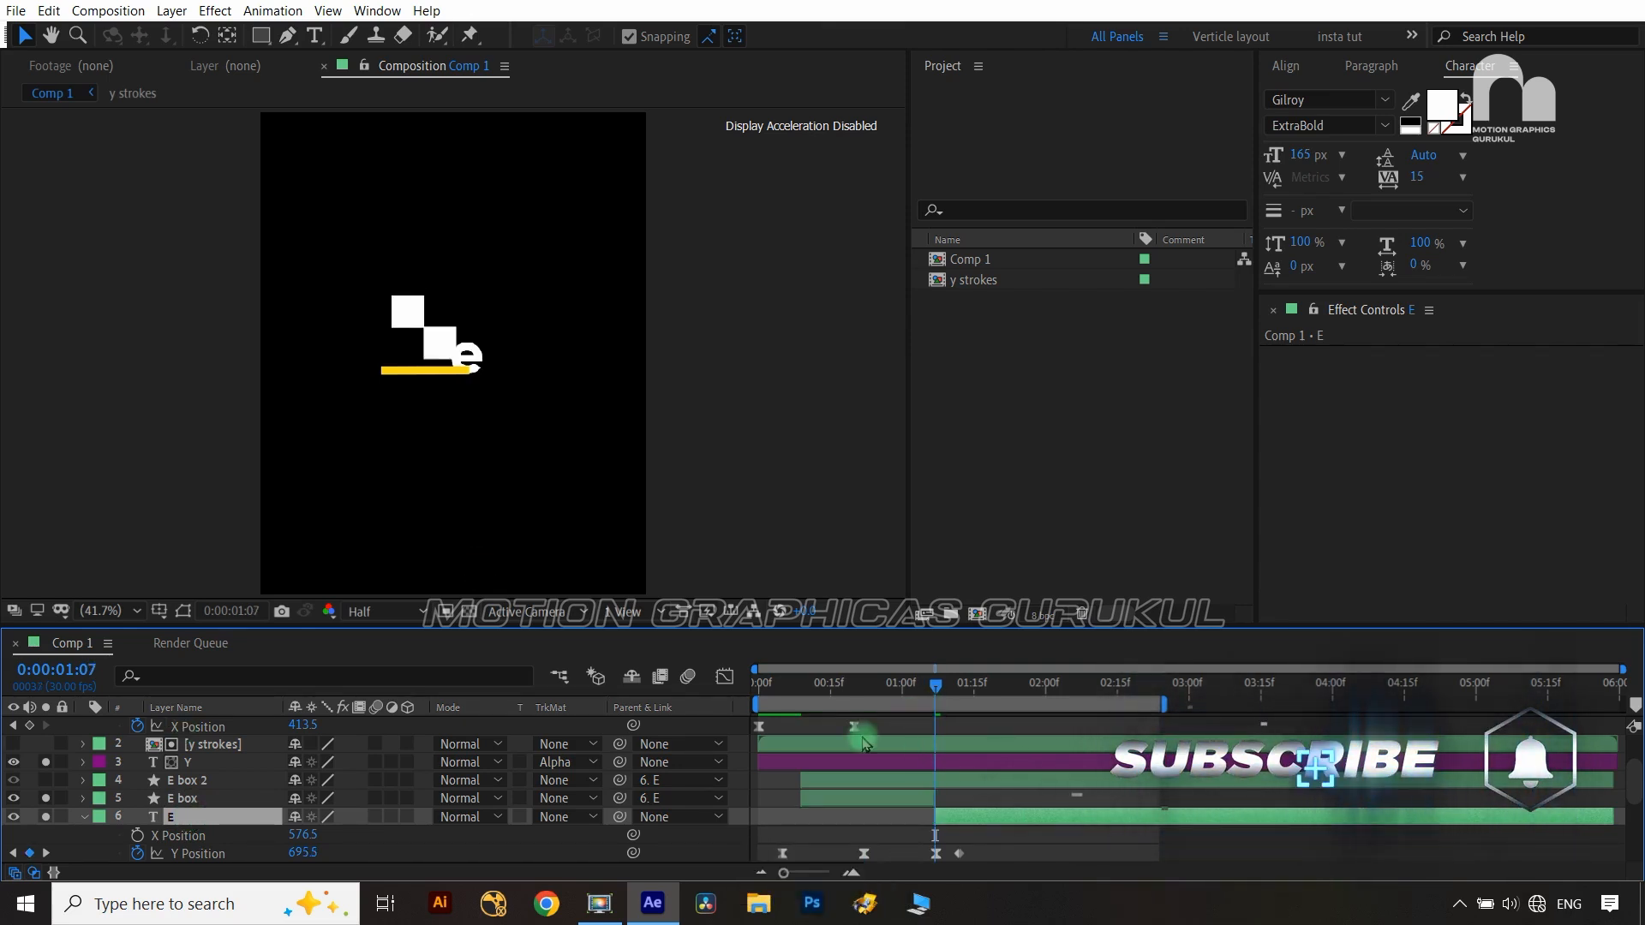
Trim the end of the A box layer to 0:00:01:14 and the start of the A text layer to 0:00:01:15
scroll(866, 744, down, 5)
click(240, 818)
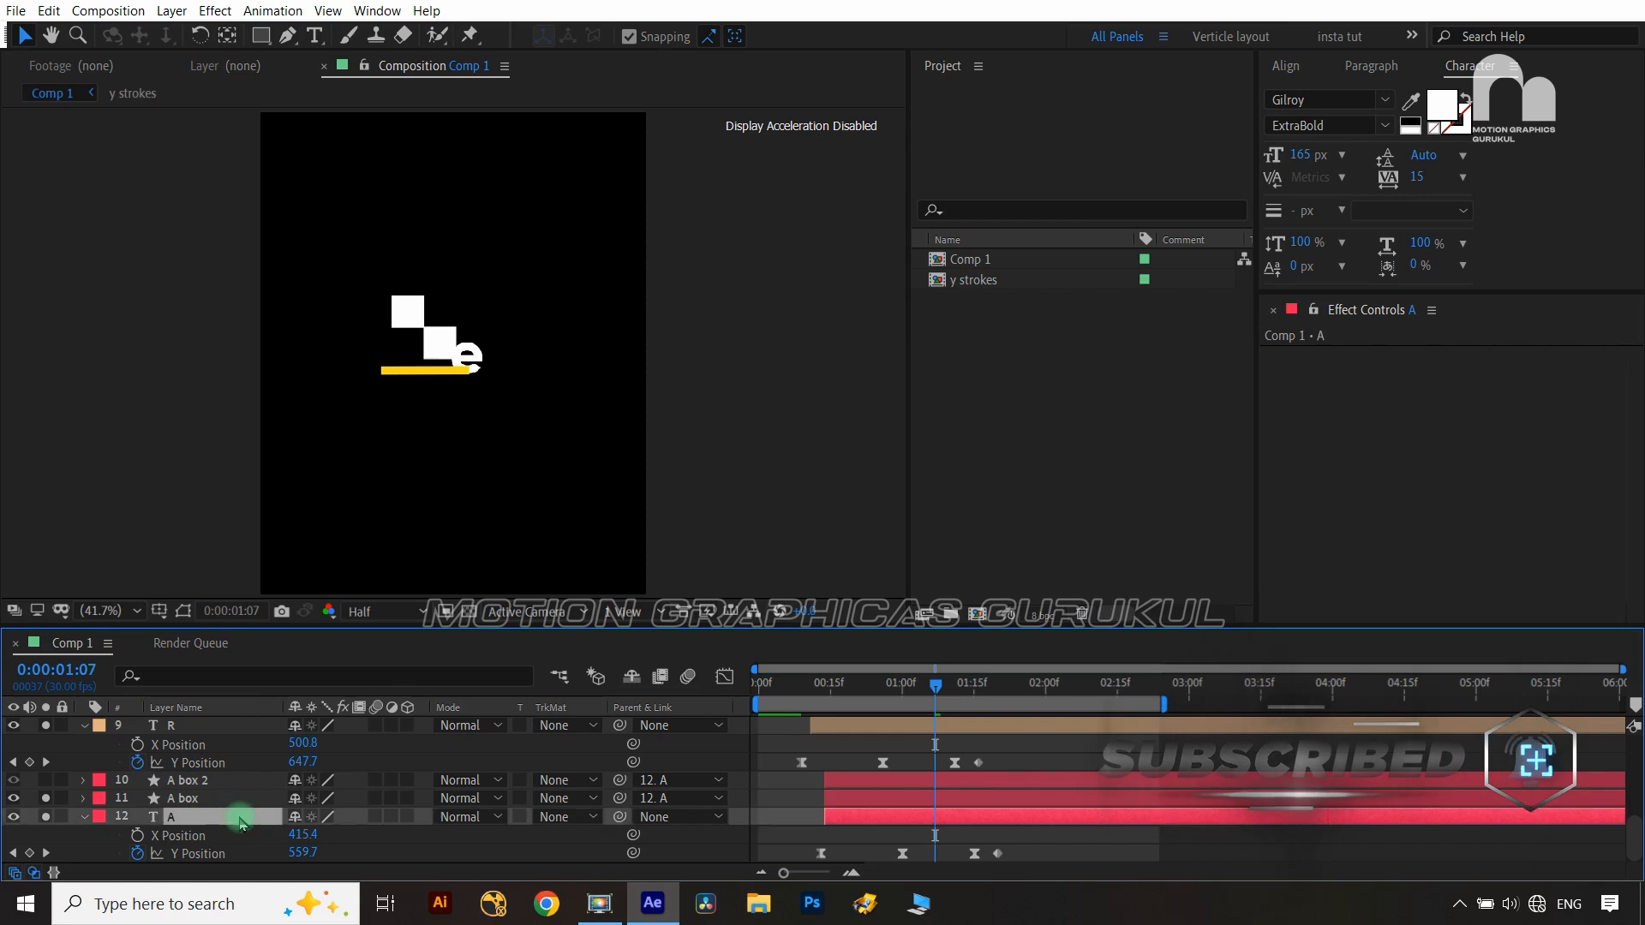
click(46, 854)
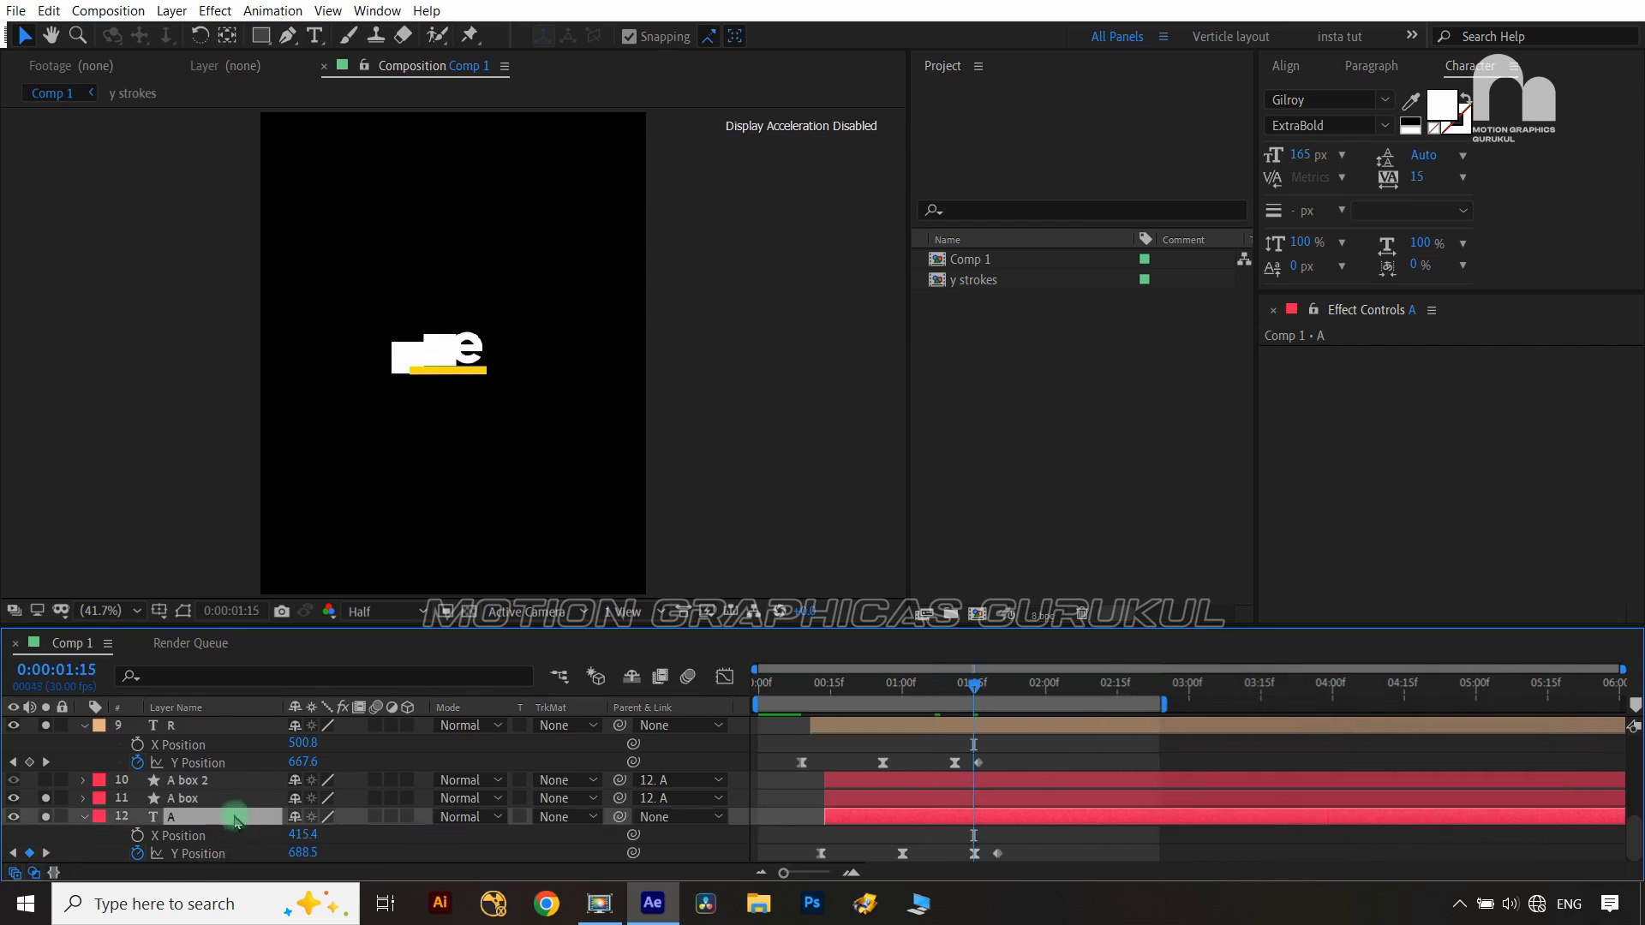
key(ctrl+Left)
click(230, 800)
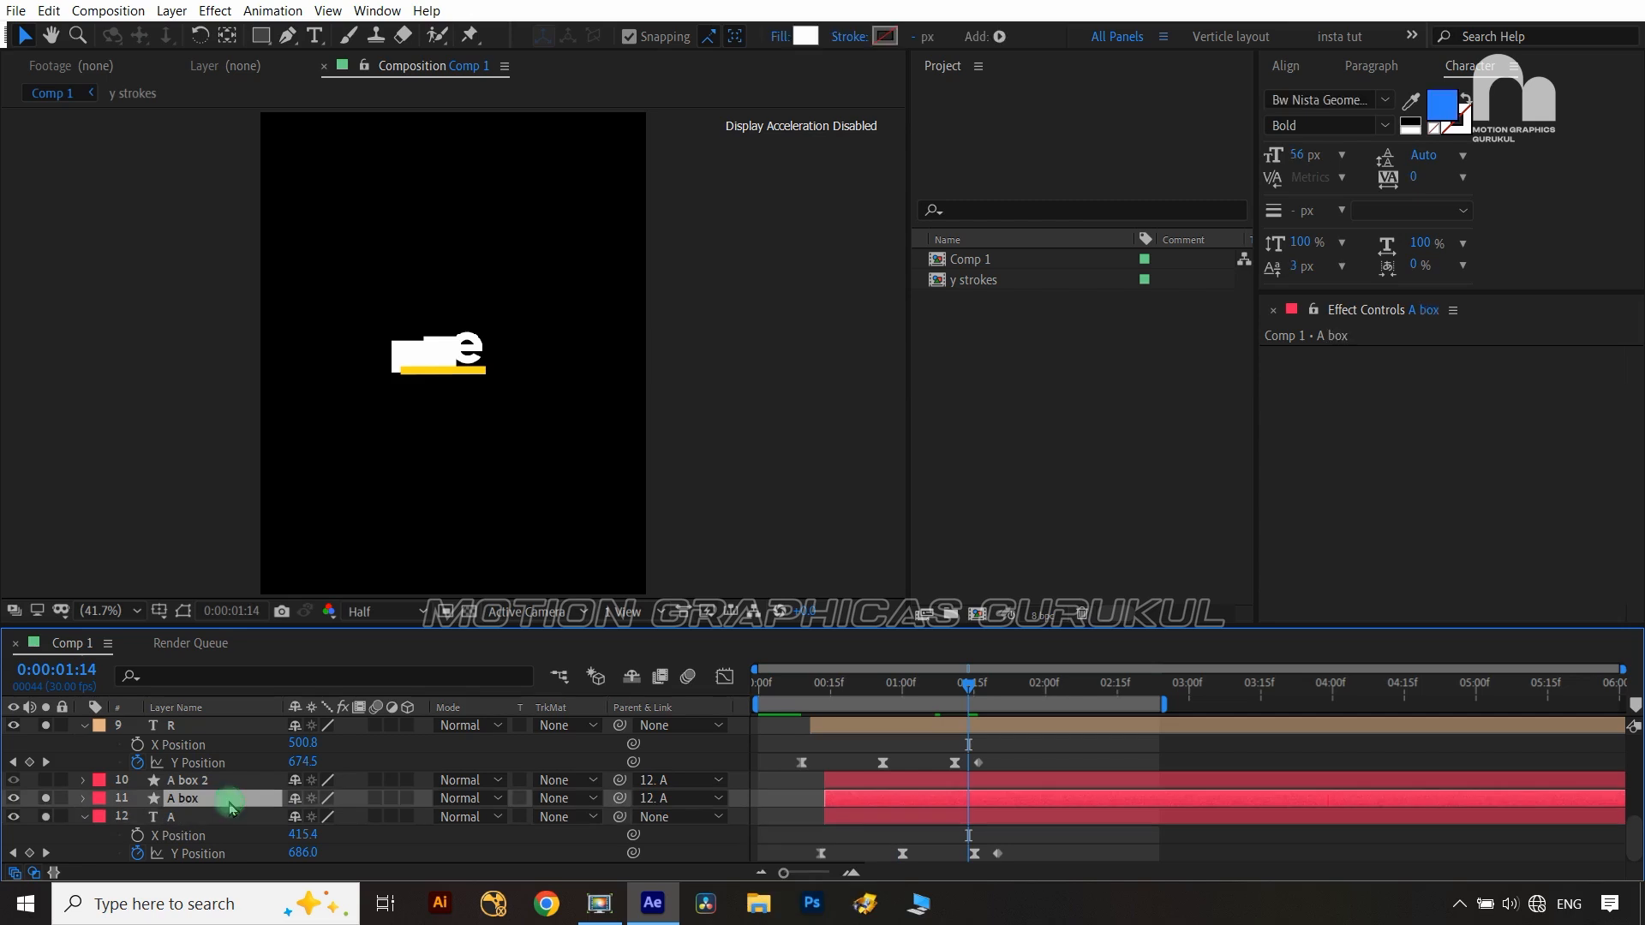
key(alt+bracketright)
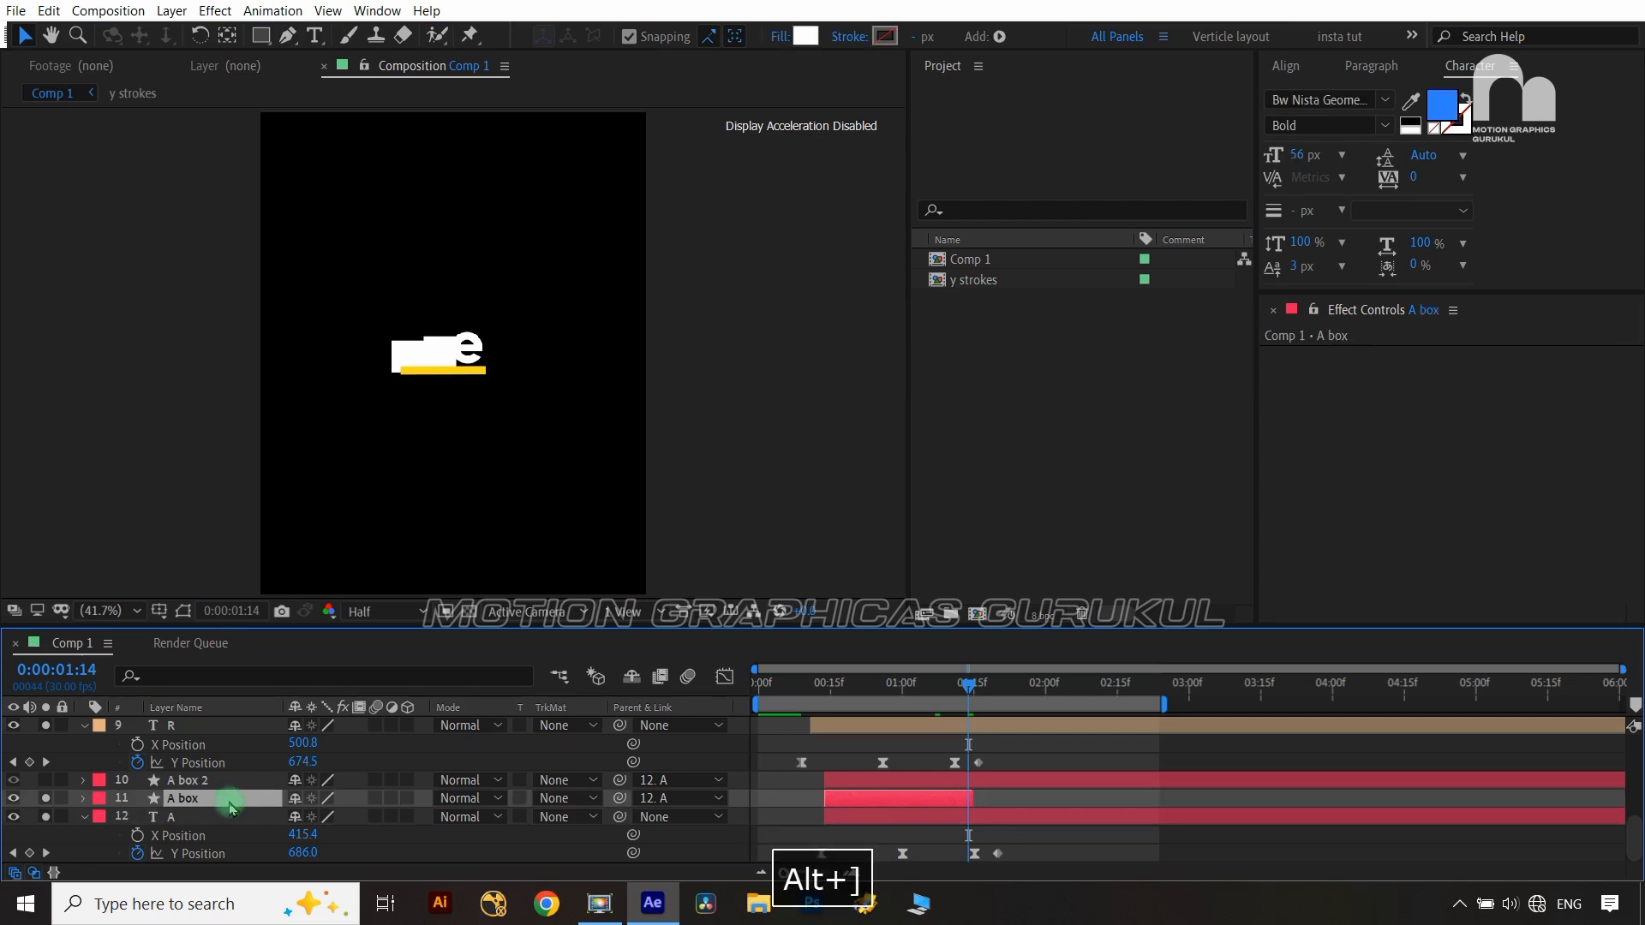
key(ctrl+Right)
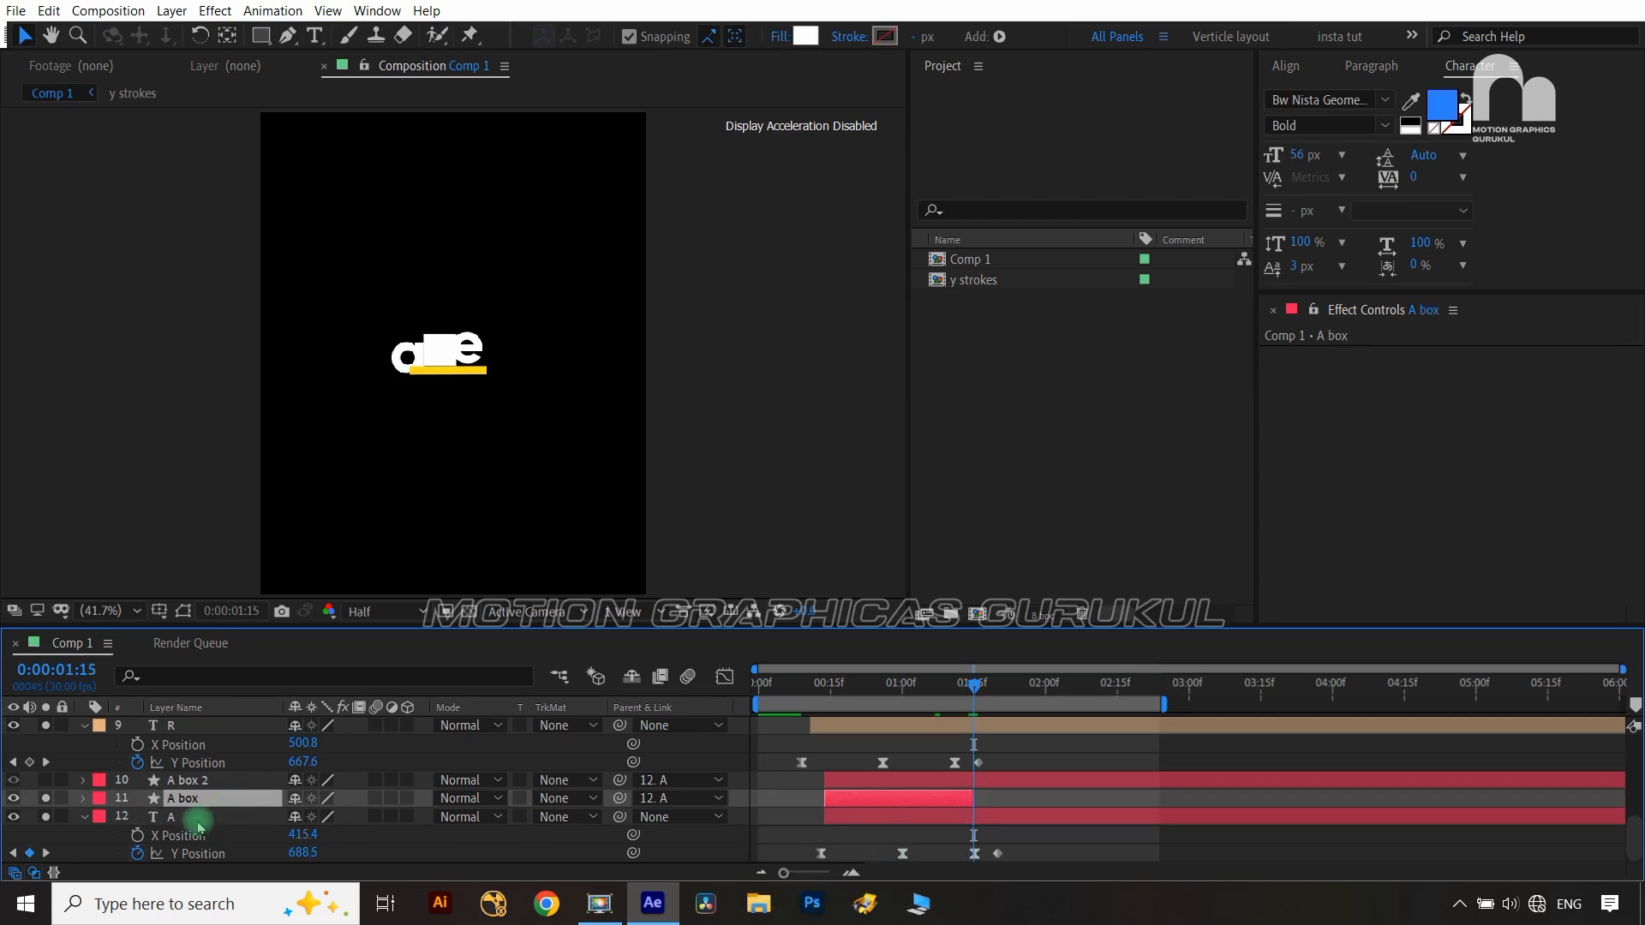
click(197, 818)
key(alt+bracketleft)
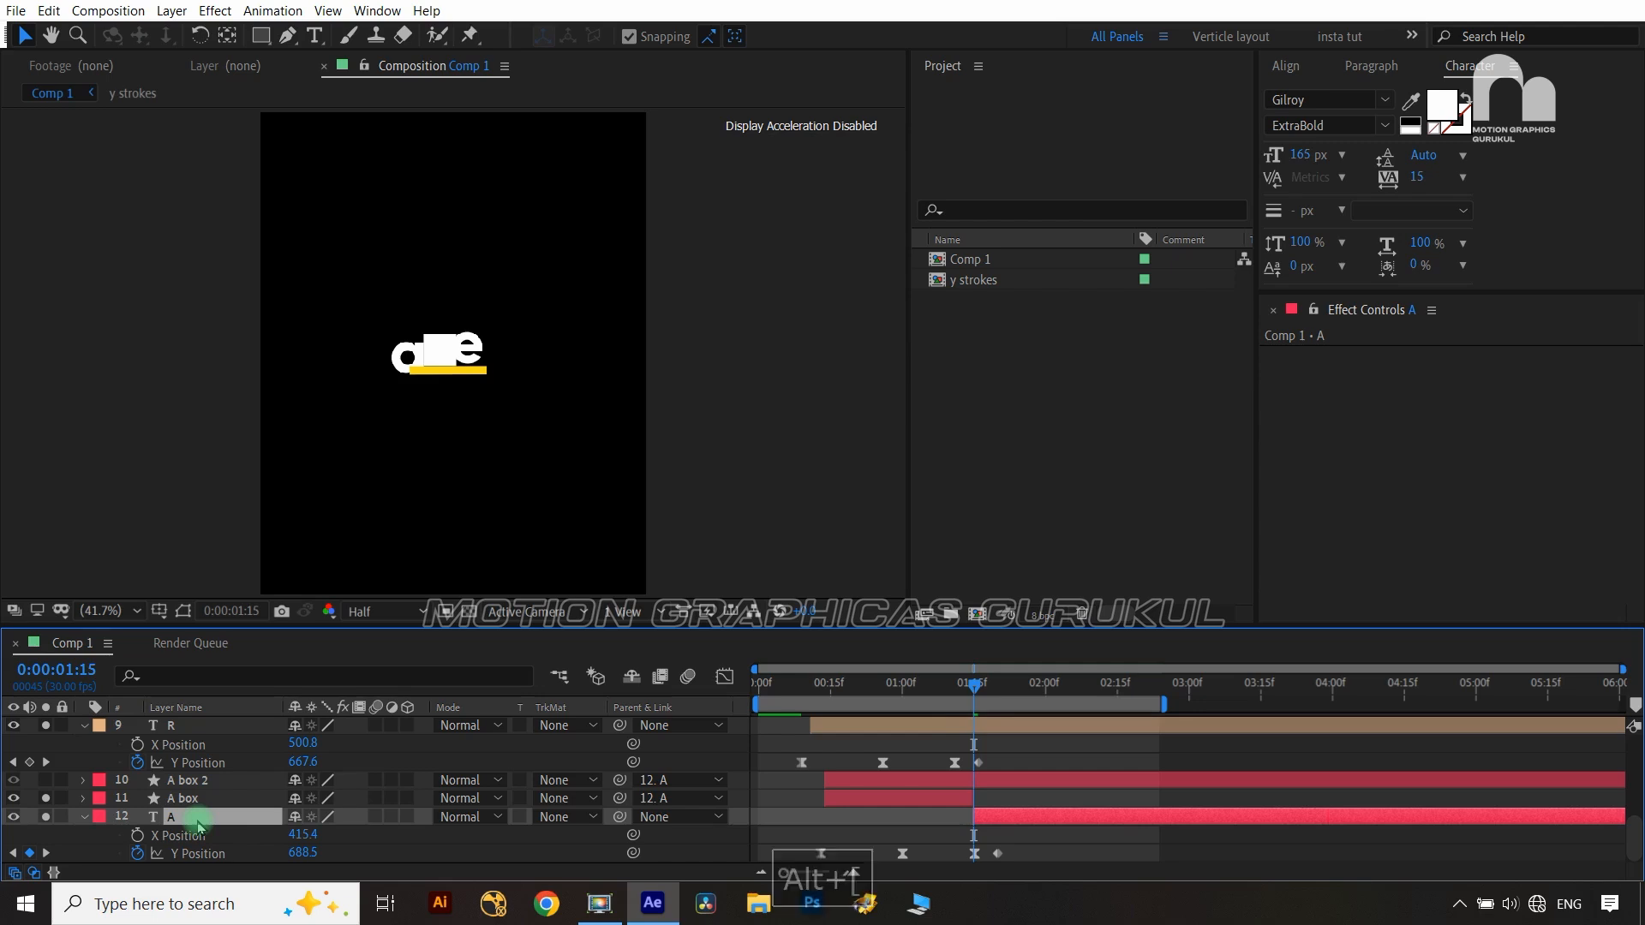
Undo the trims made to the A box and A text layers
scroll(216, 827, up, 3)
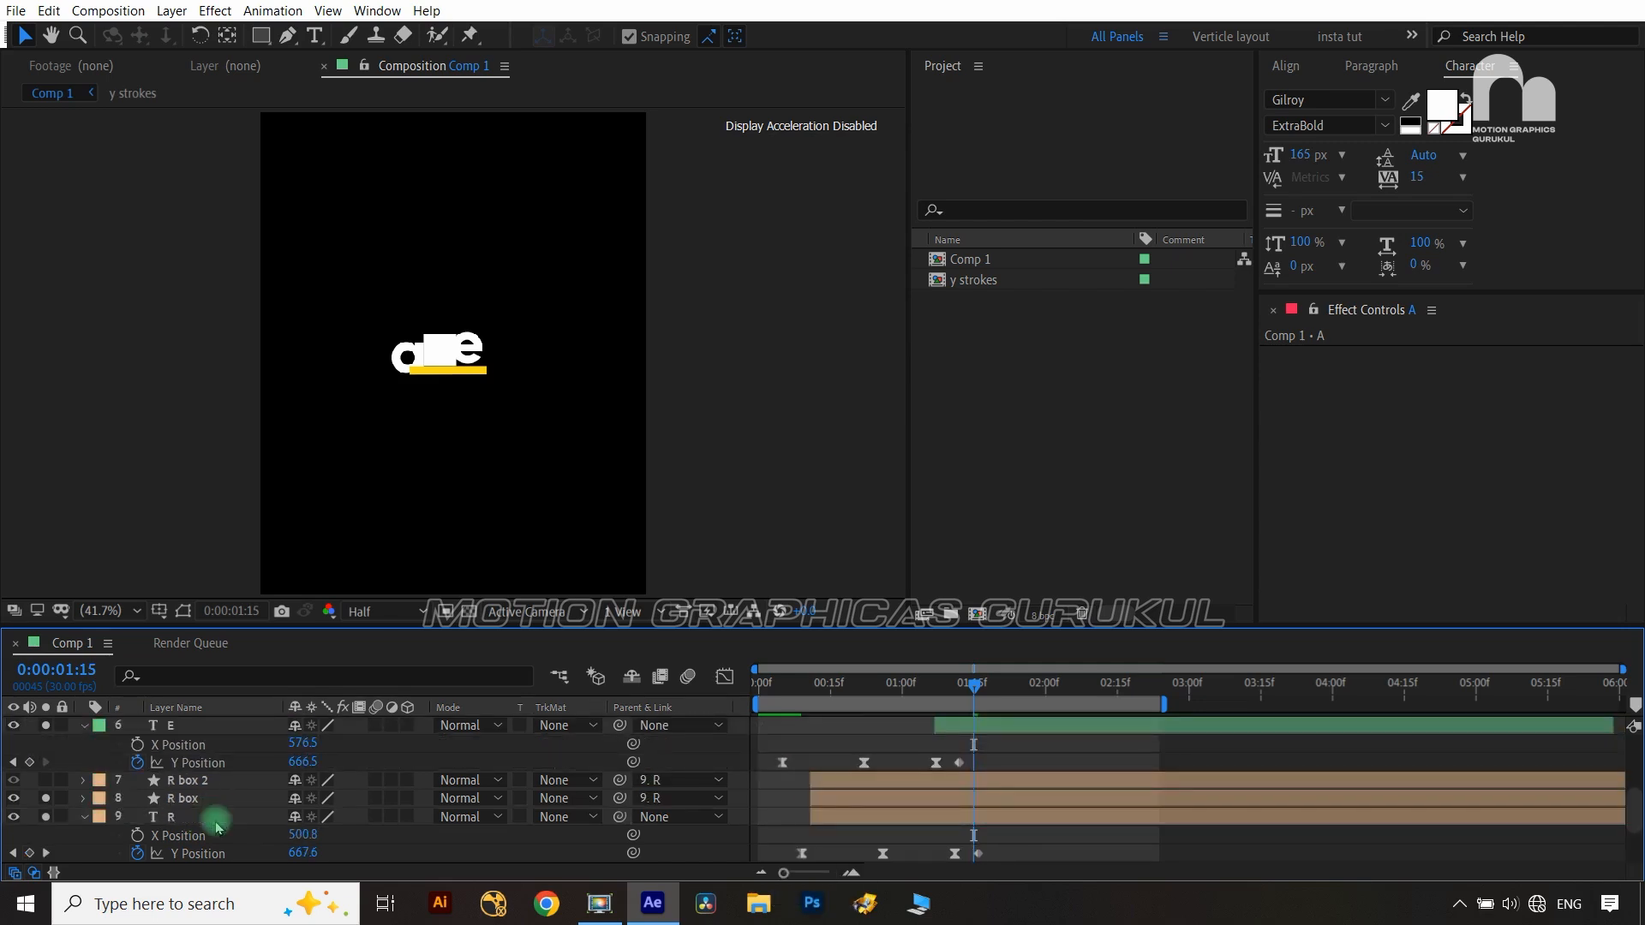
key(ctrl+z)
key(ctrl+z)
key(ctrl+z)
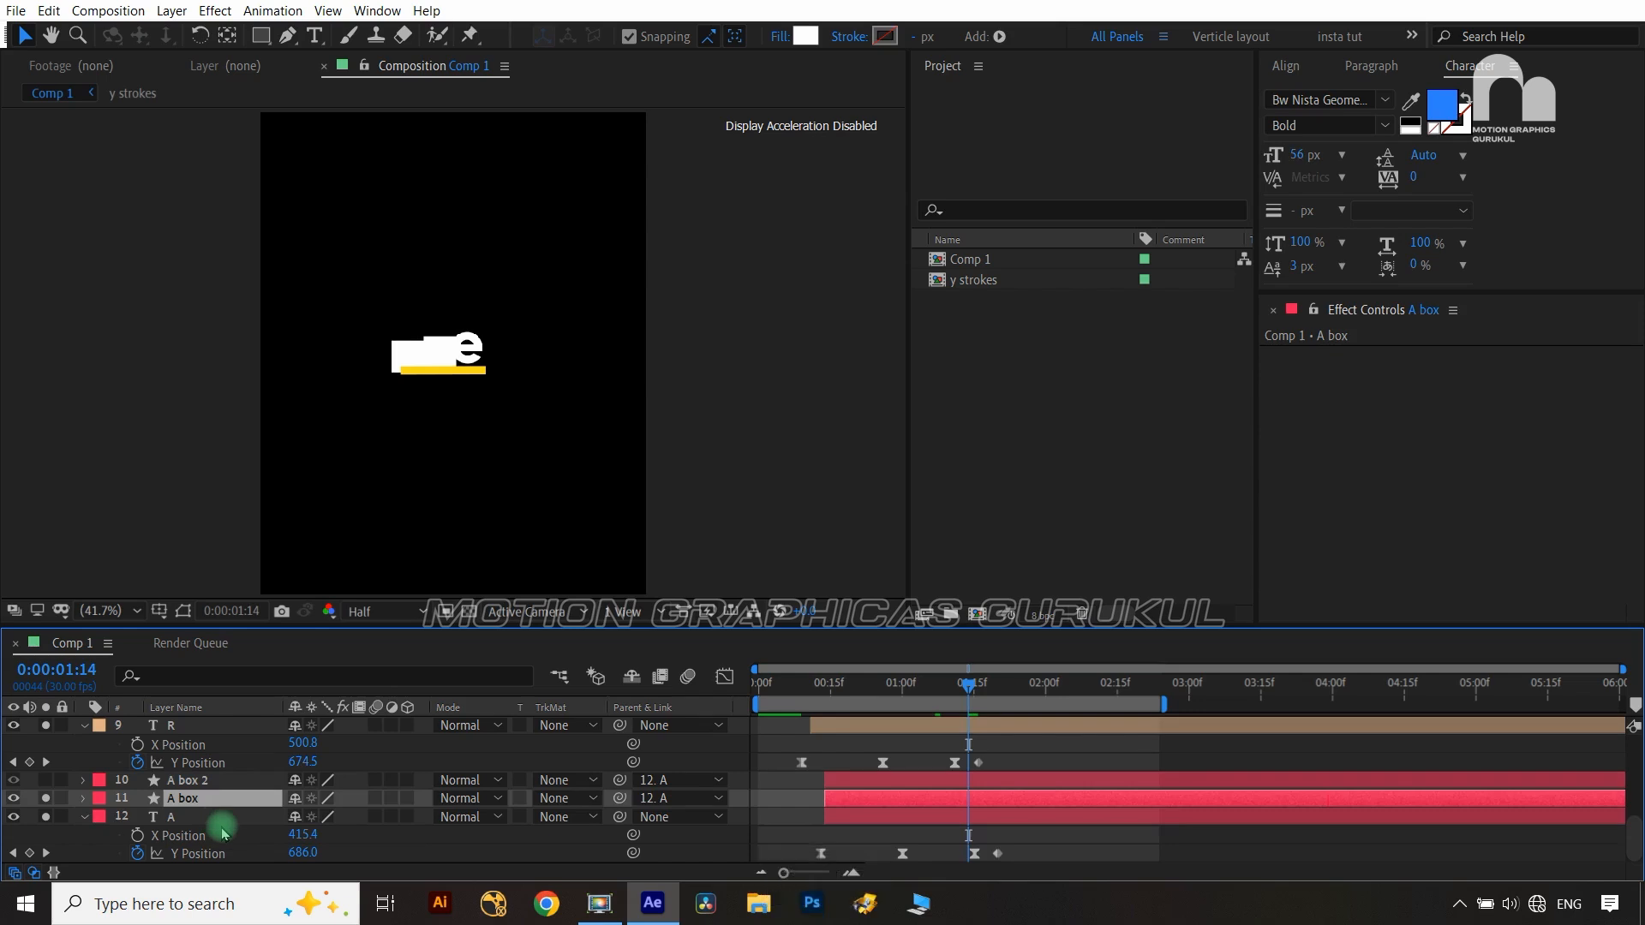
Trim the end of the R box layer to 0:00:01:10, one frame before the R layer's third Y Position keyframe
scroll(223, 833, up, 3)
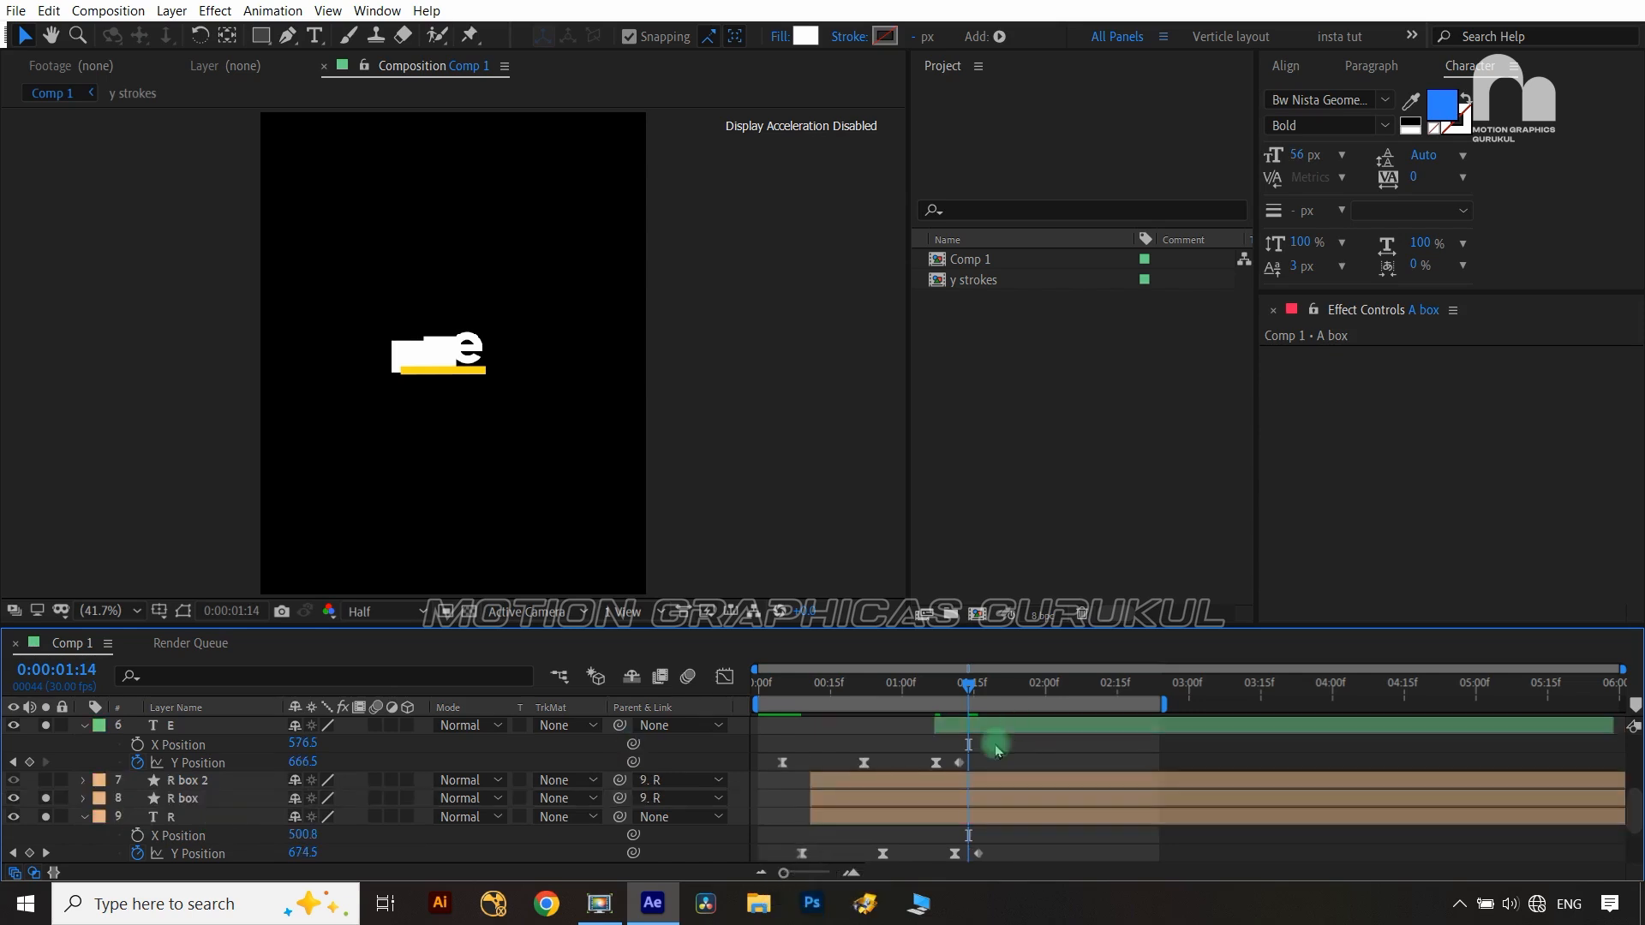
drag(969, 685, 957, 690)
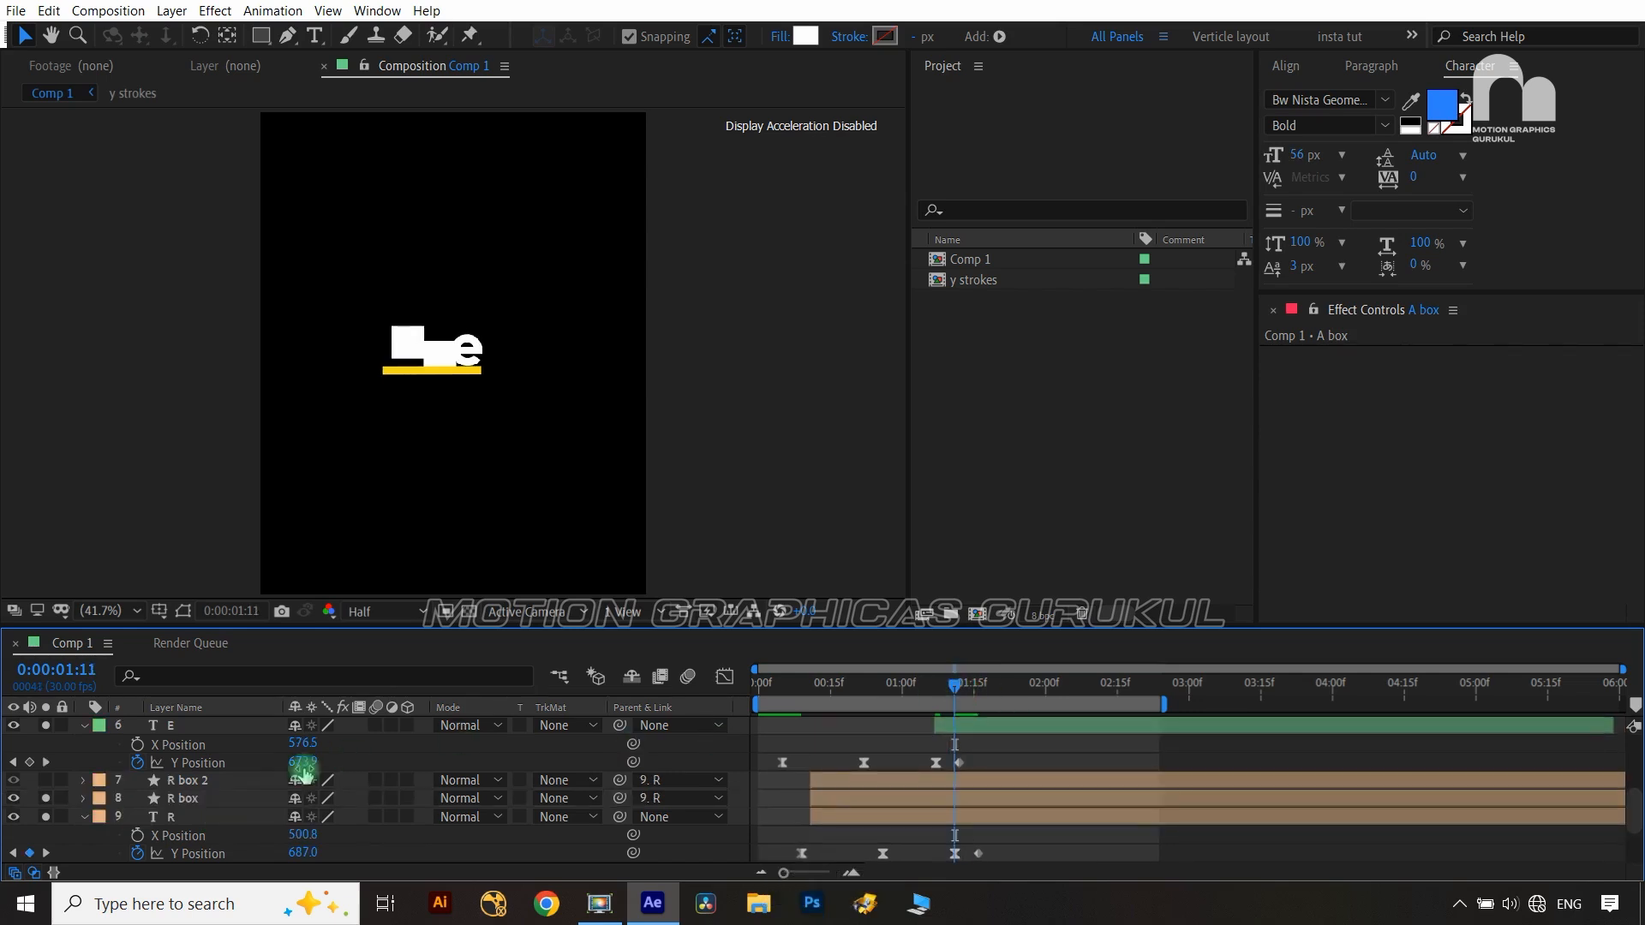
click(235, 792)
click(222, 821)
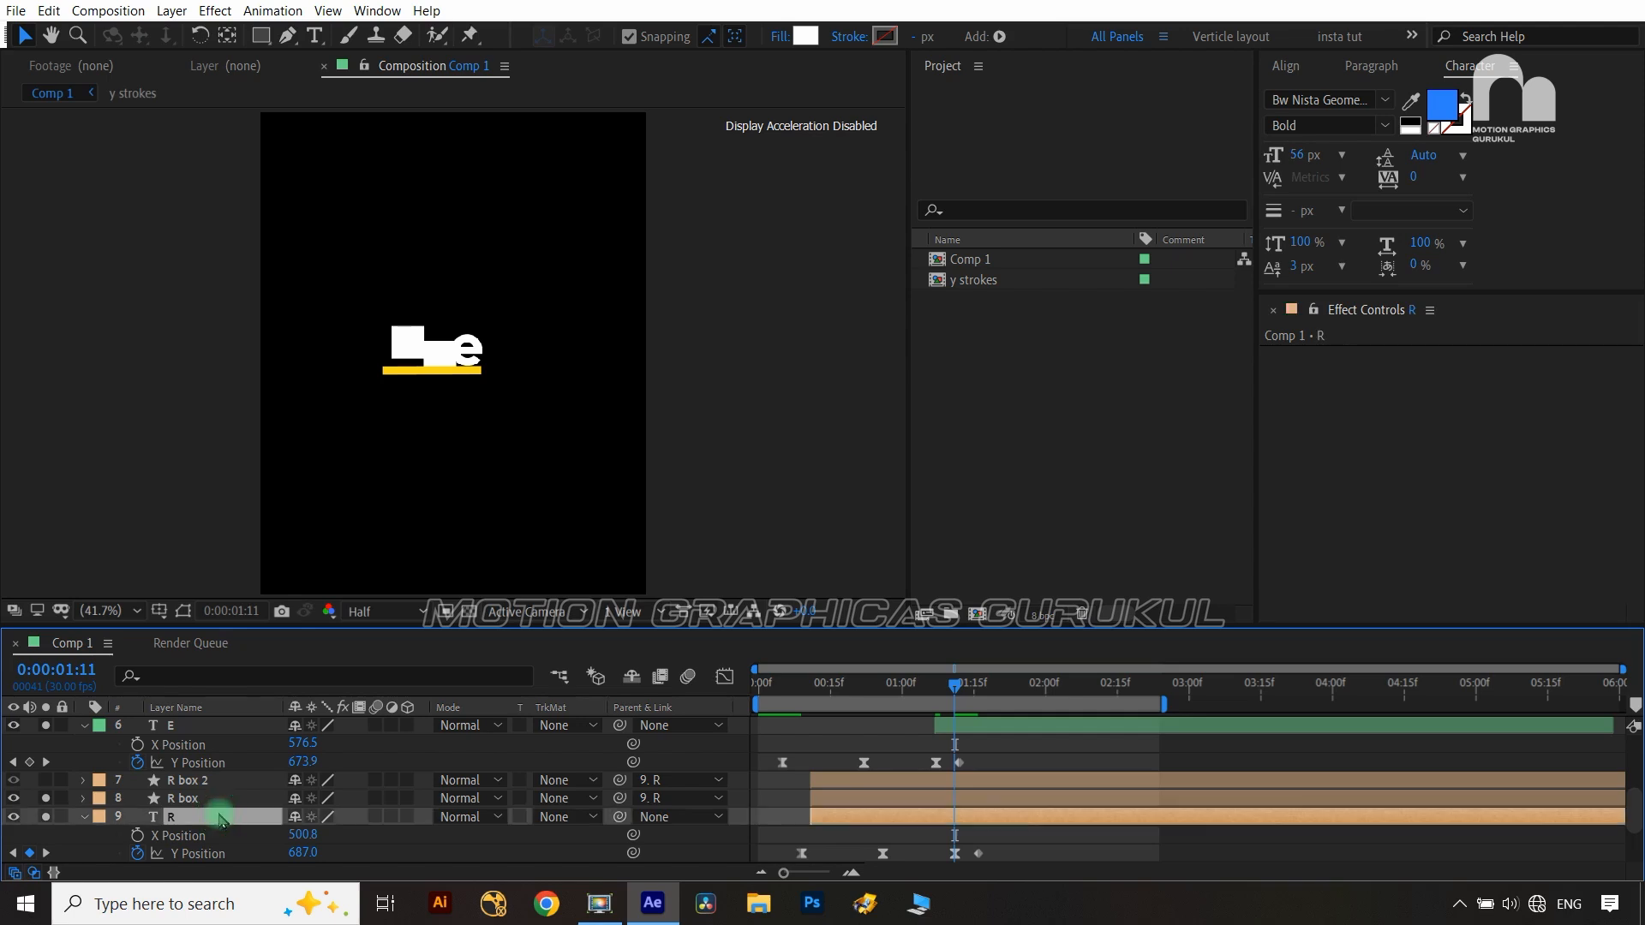
key(ctrl+Left)
click(212, 799)
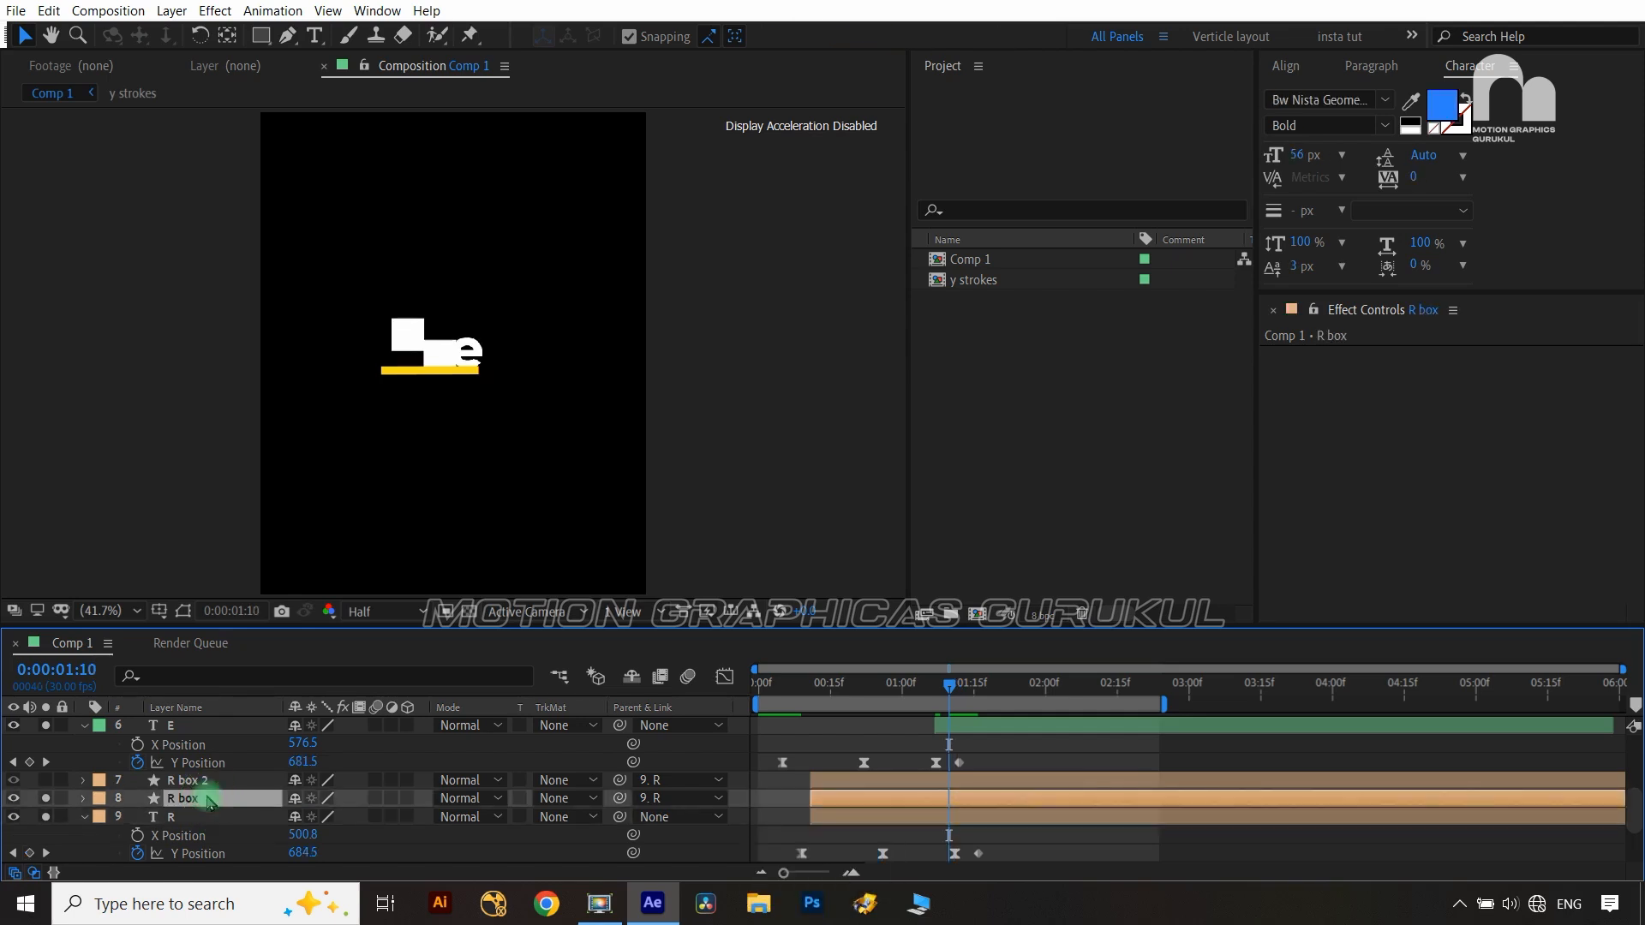
key(alt+bracketright)
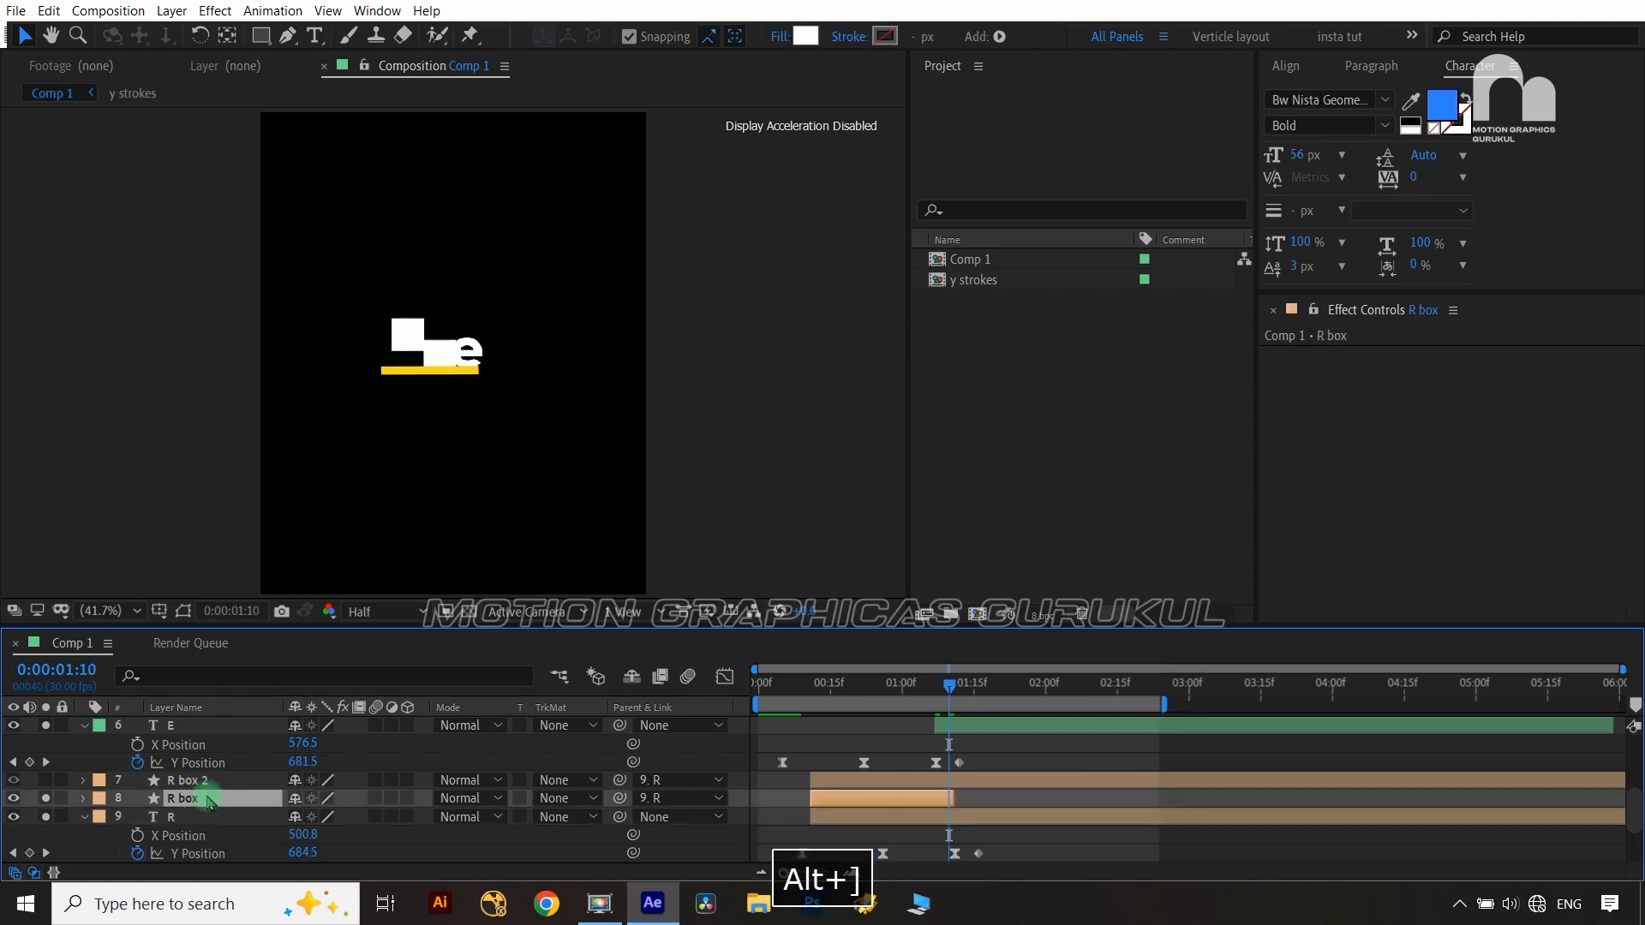
Trim the start of the R text layer to its Y Position keyframe at 0:00:01:11
key(ctrl+Right)
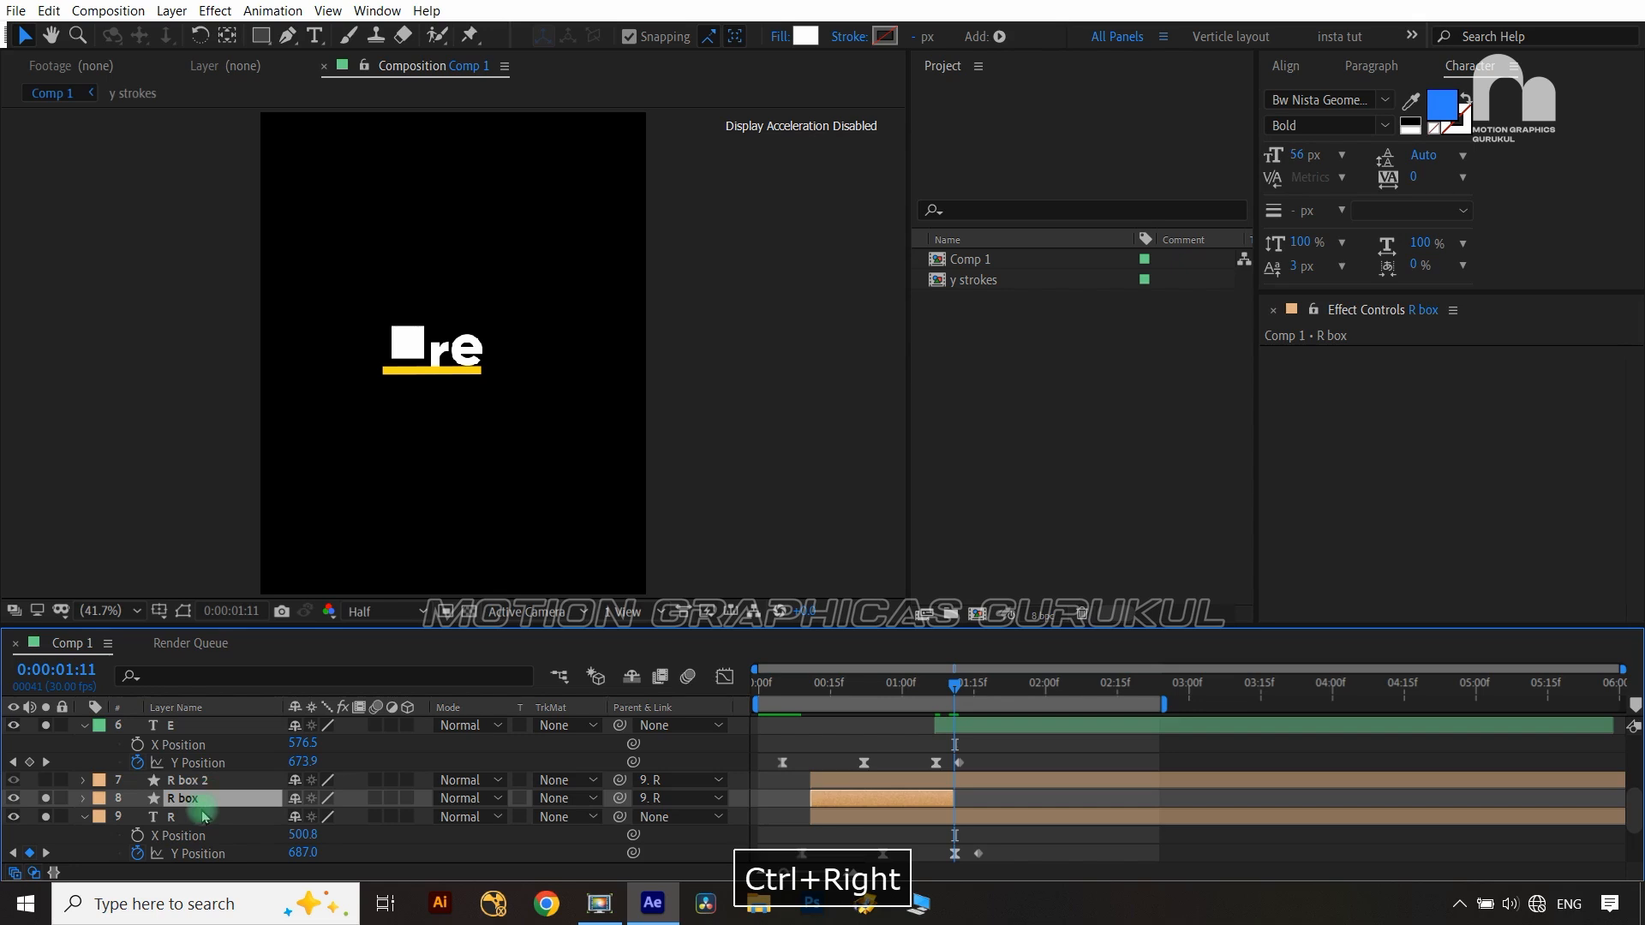
click(204, 817)
key(alt+bracketleft)
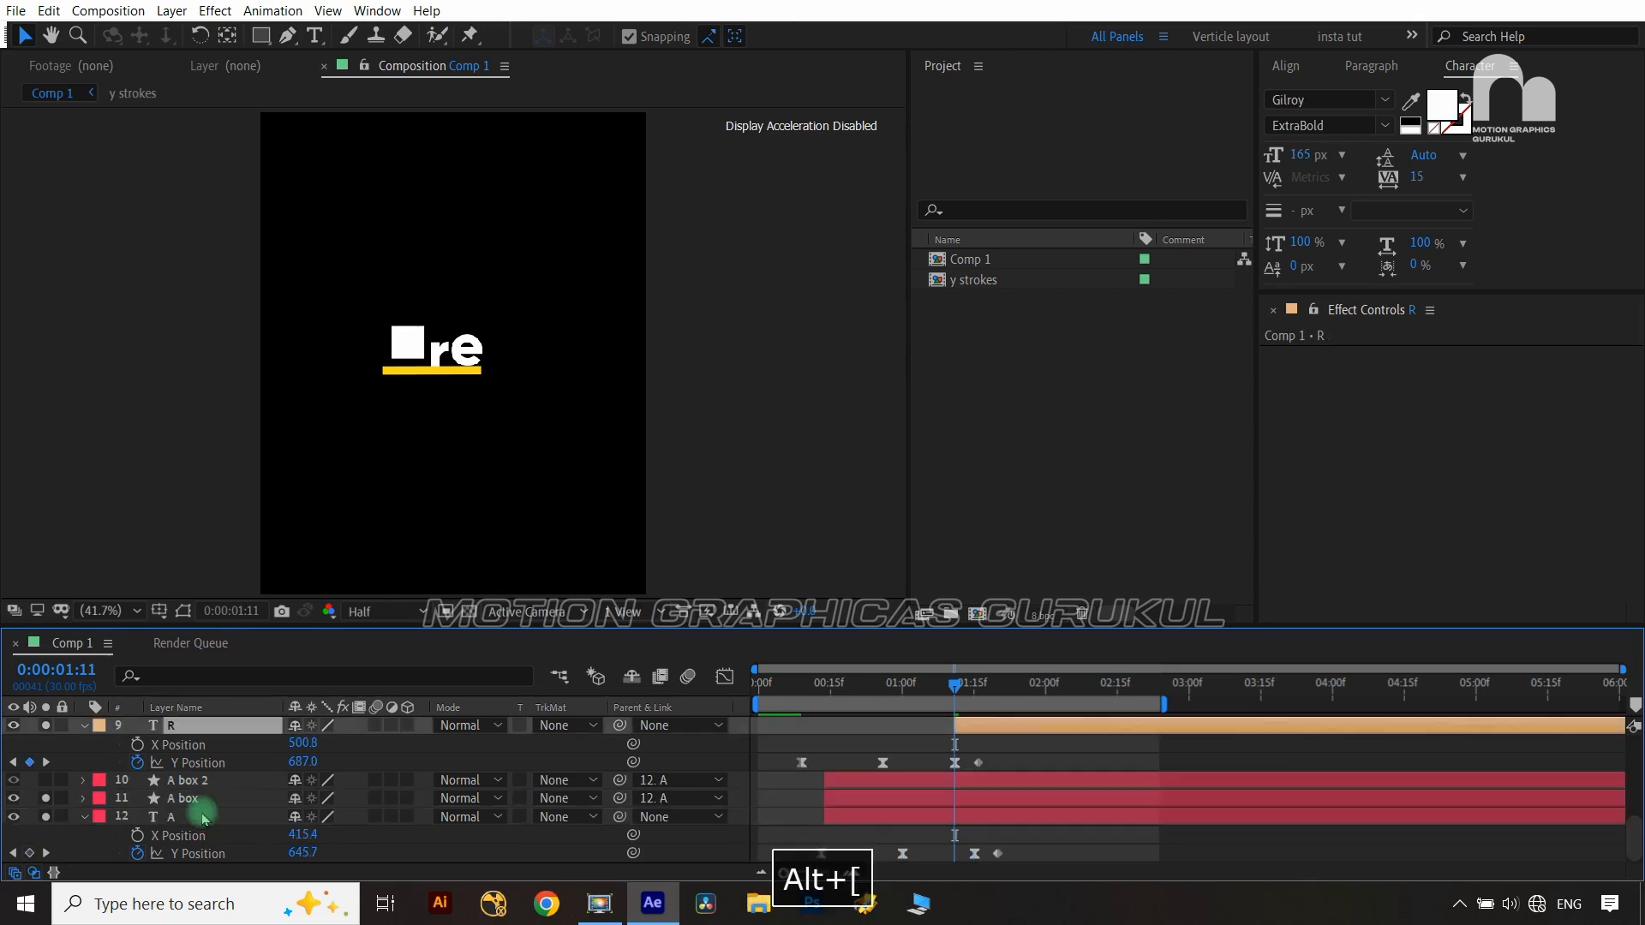
Trim the end of the A box layer to 0:00:01:14 and the start of the A text layer to 0:00:01:15
scroll(204, 816, down, 2)
click(45, 854)
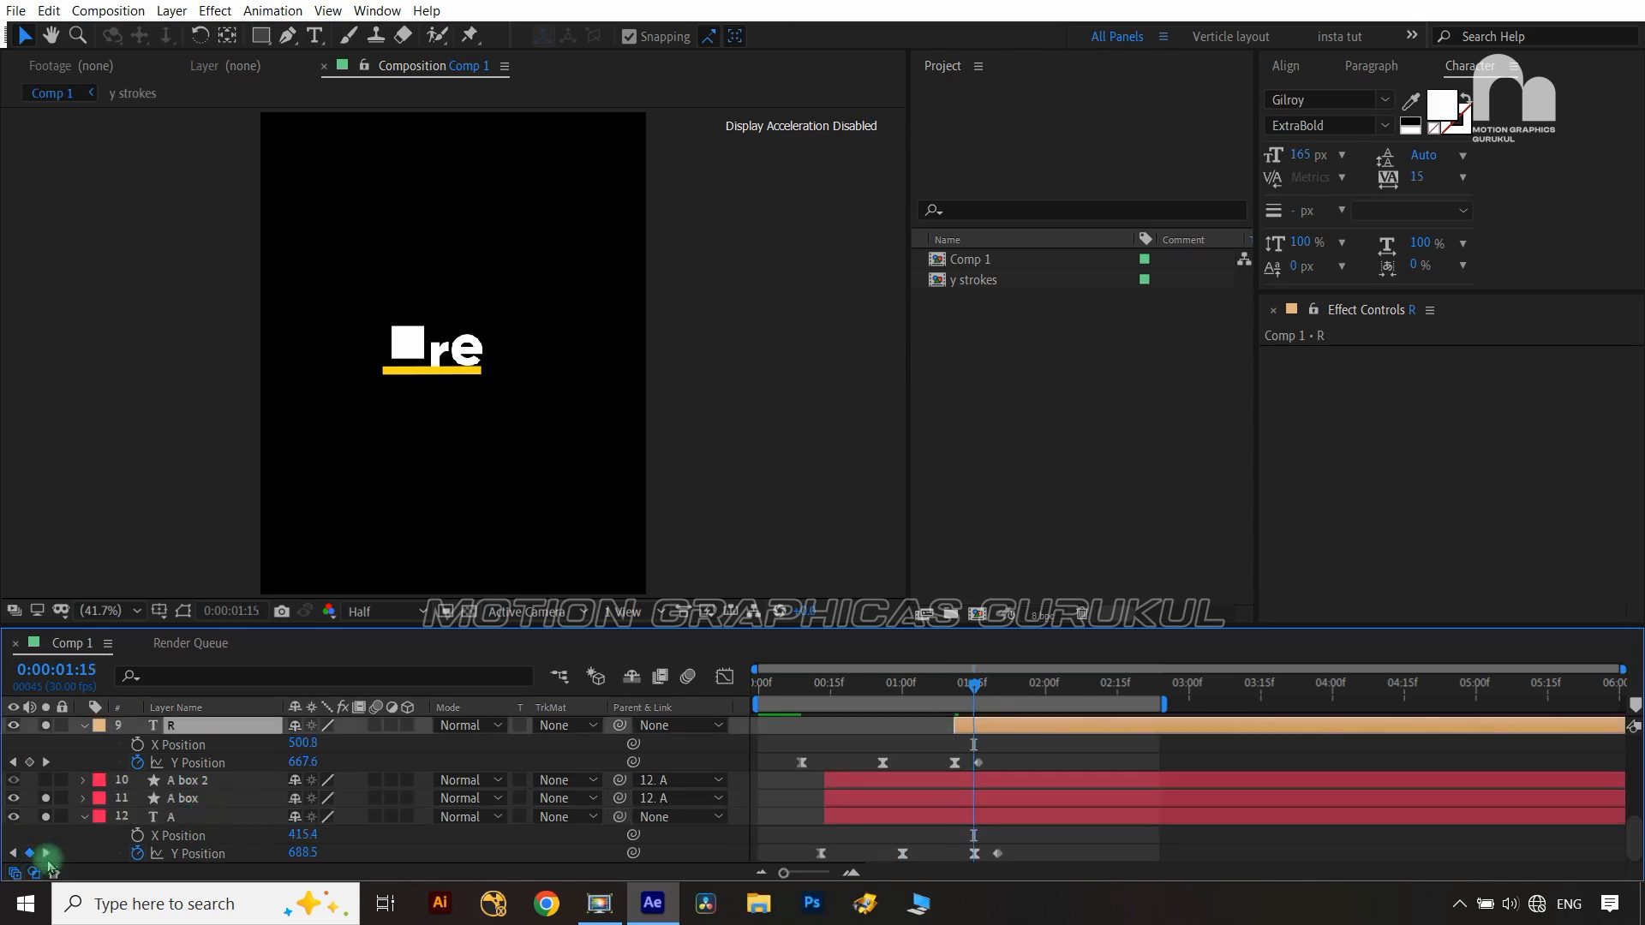
click(190, 799)
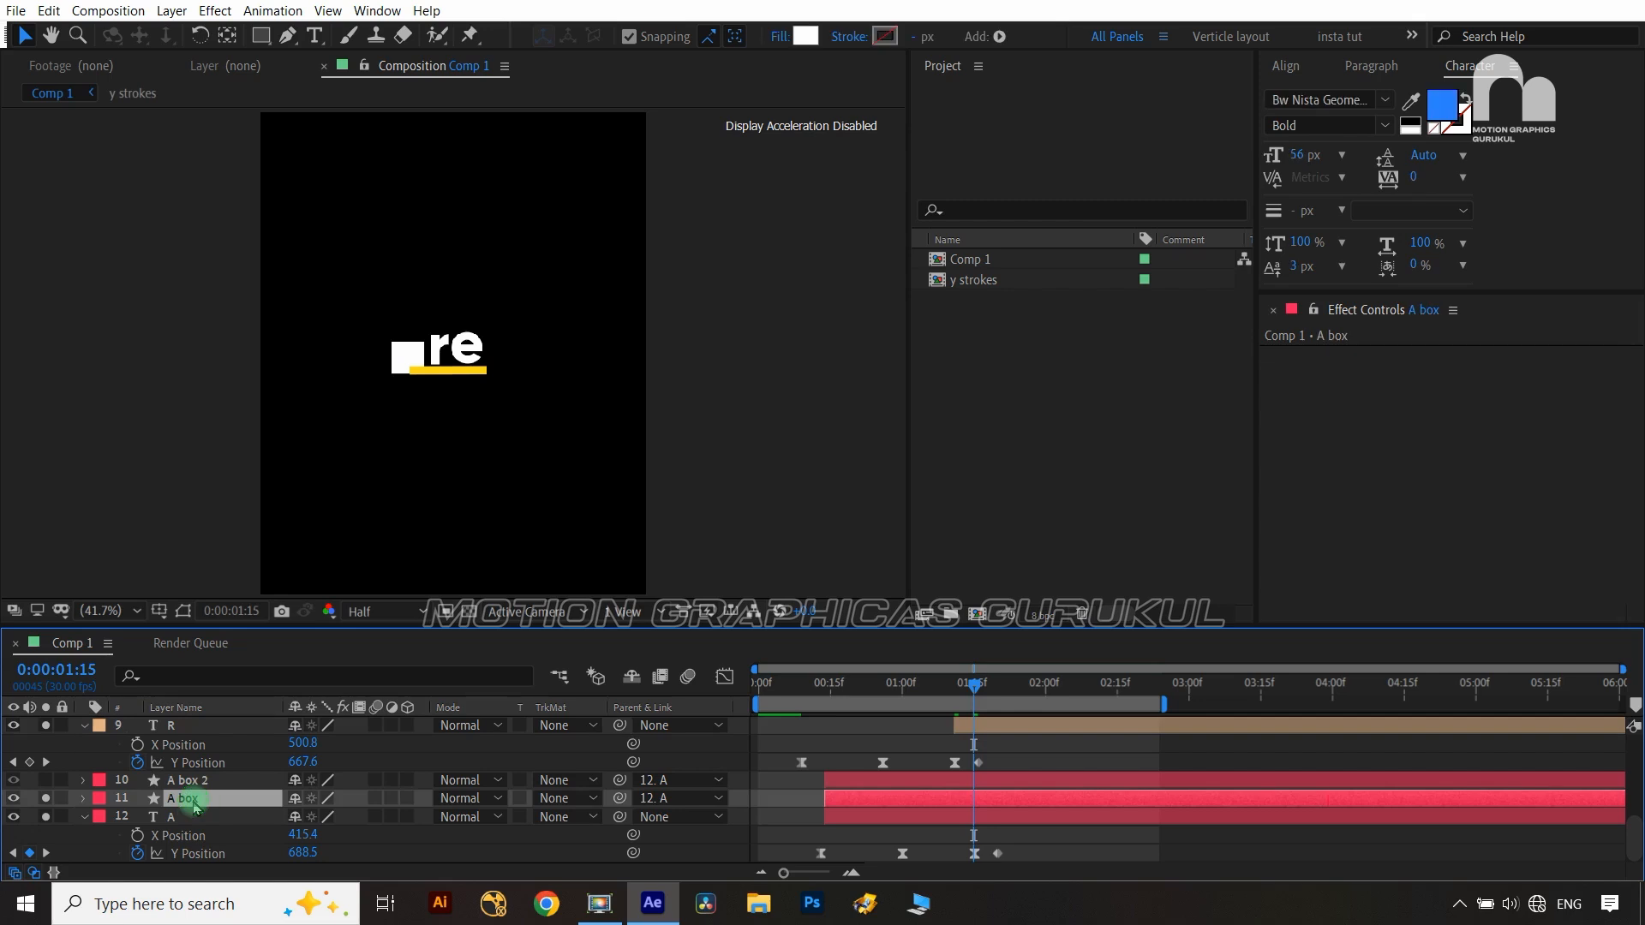
key(ctrl+Left)
key(alt+bracketright)
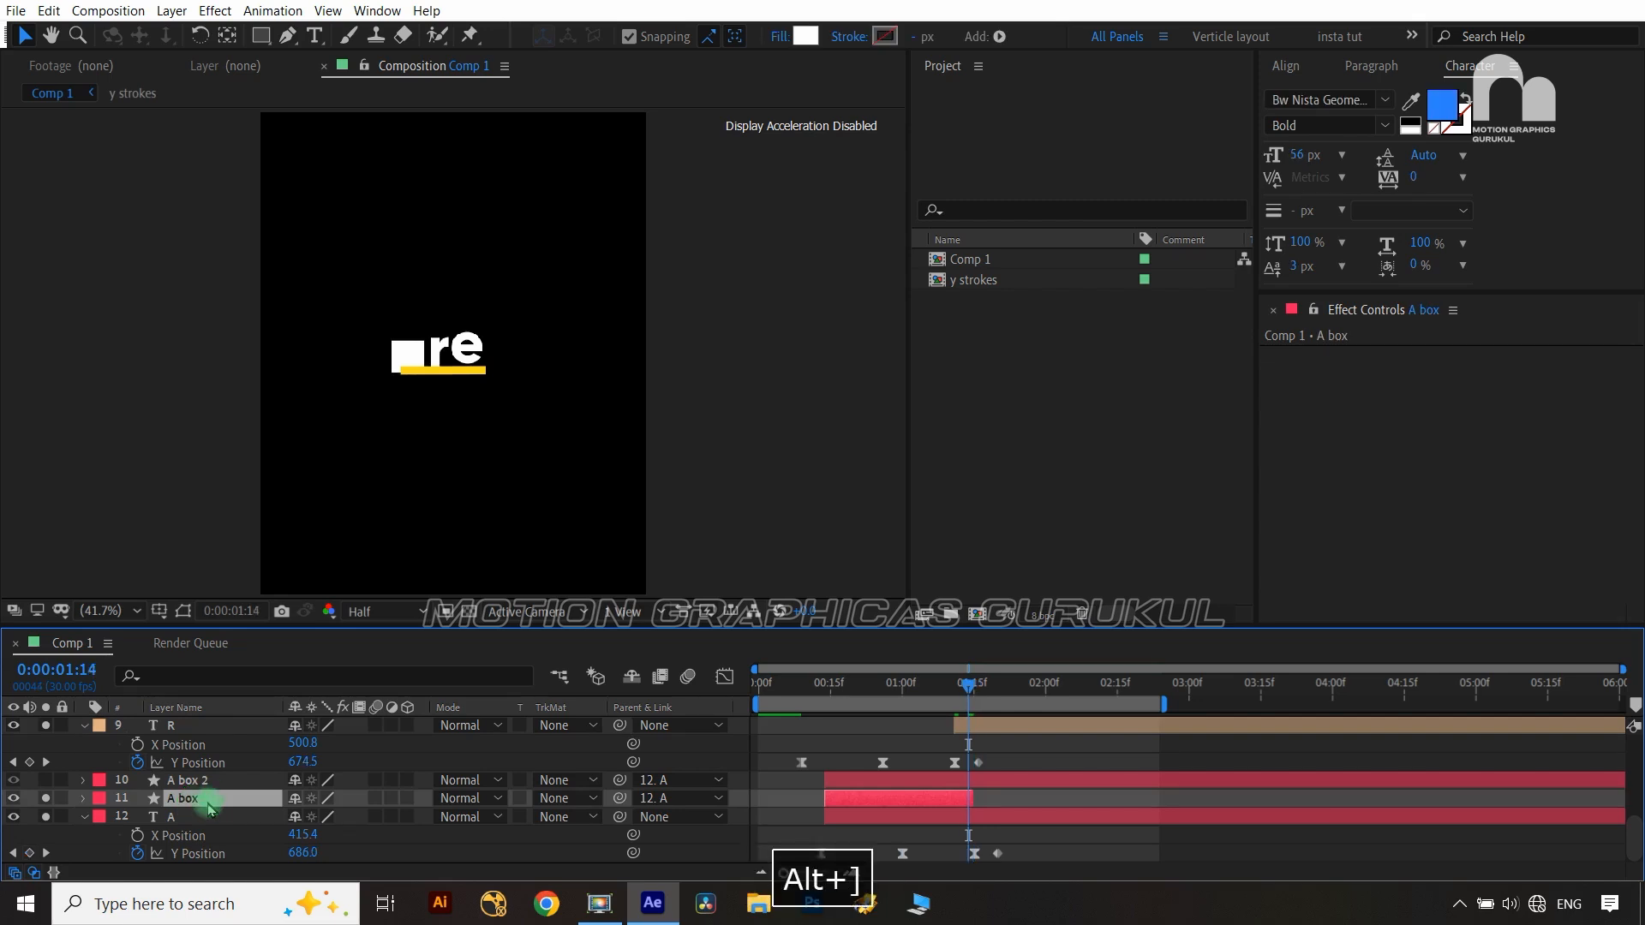
click(208, 816)
key(ctrl+Right)
key(alt+bracketleft)
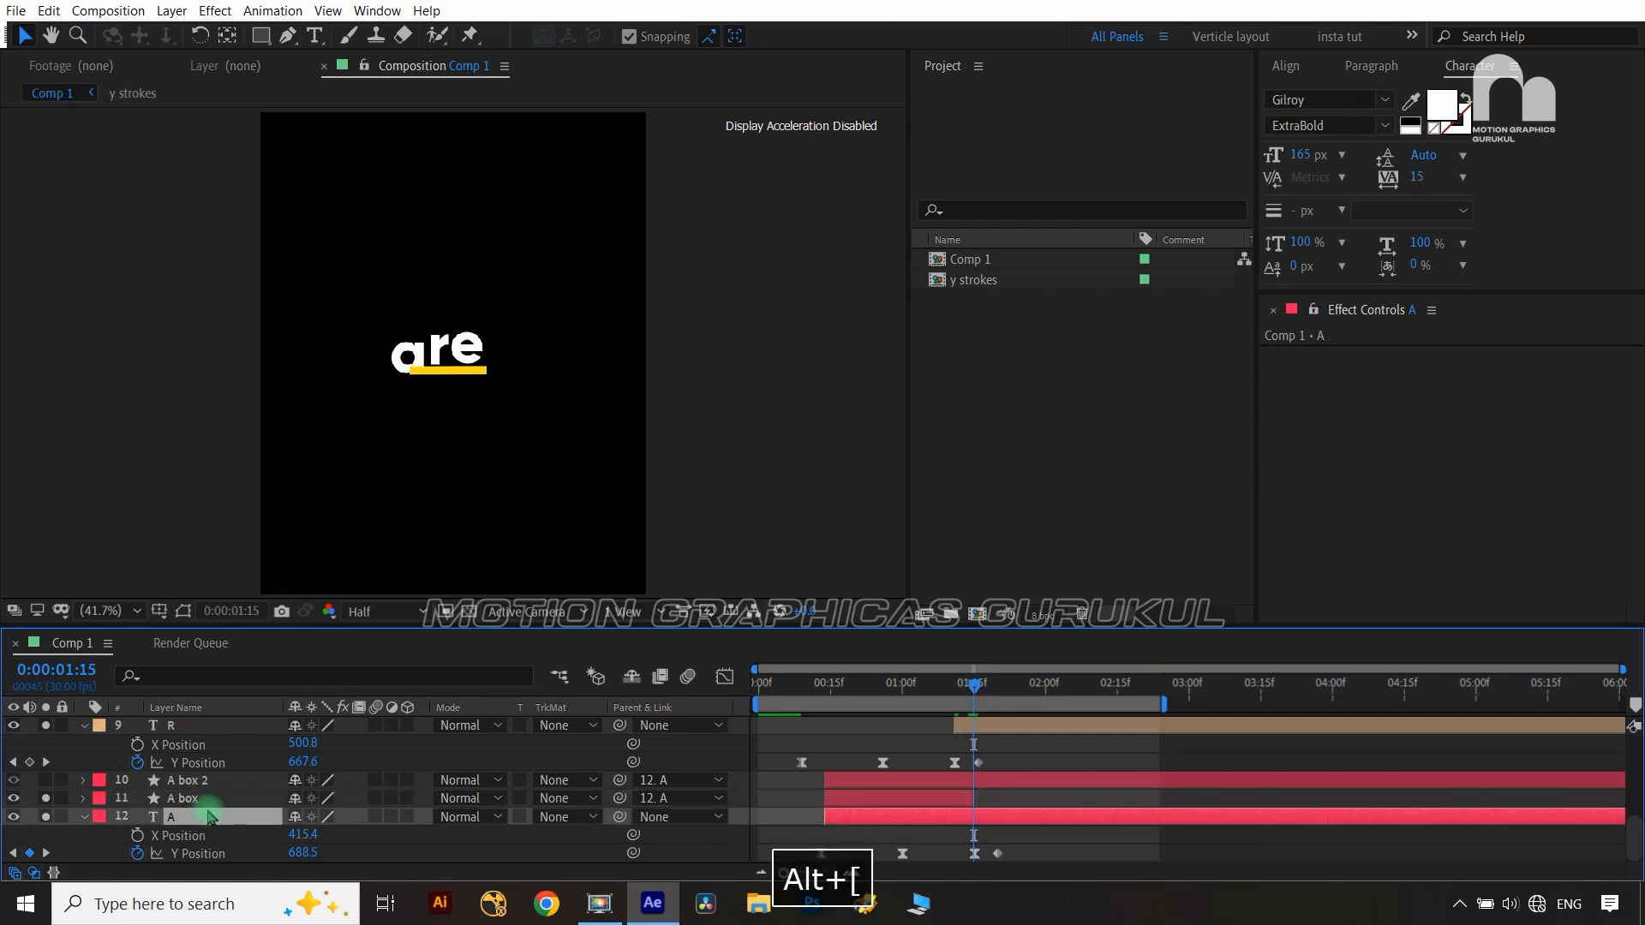
Preview the Comp 1 animation from the first frame to check the switch from boxes to letters
drag(974, 686, 757, 696)
key(space)
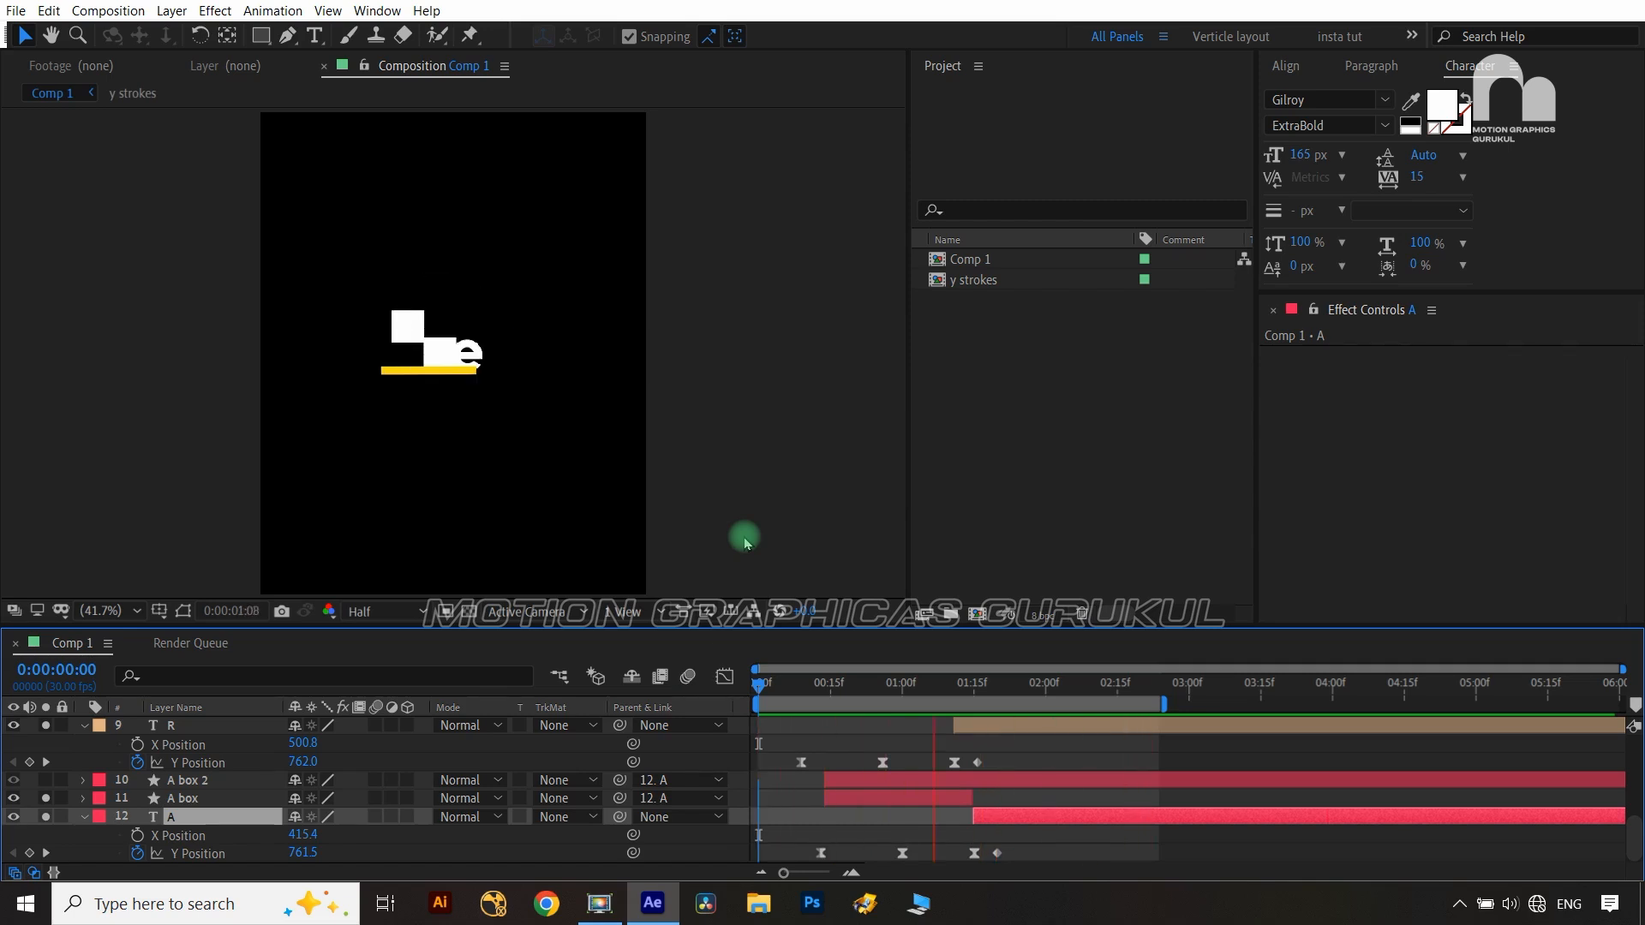
key(space)
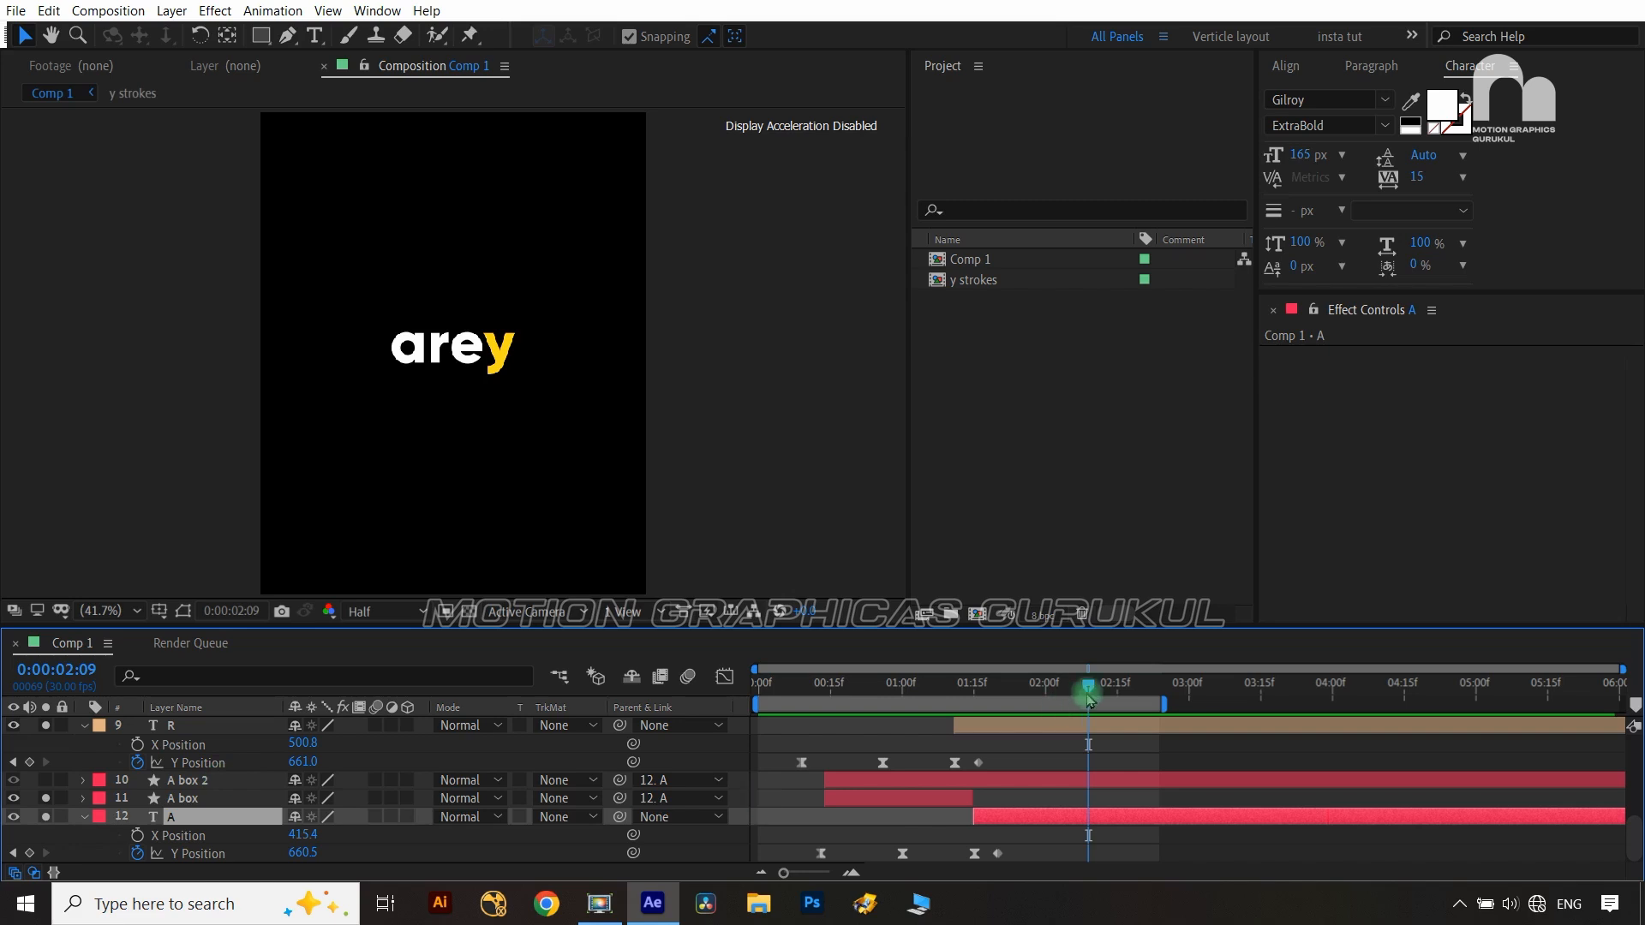
Go to 0:00:01:15 and include the A box 2 outline layer among the soloed layers
drag(1087, 685, 974, 687)
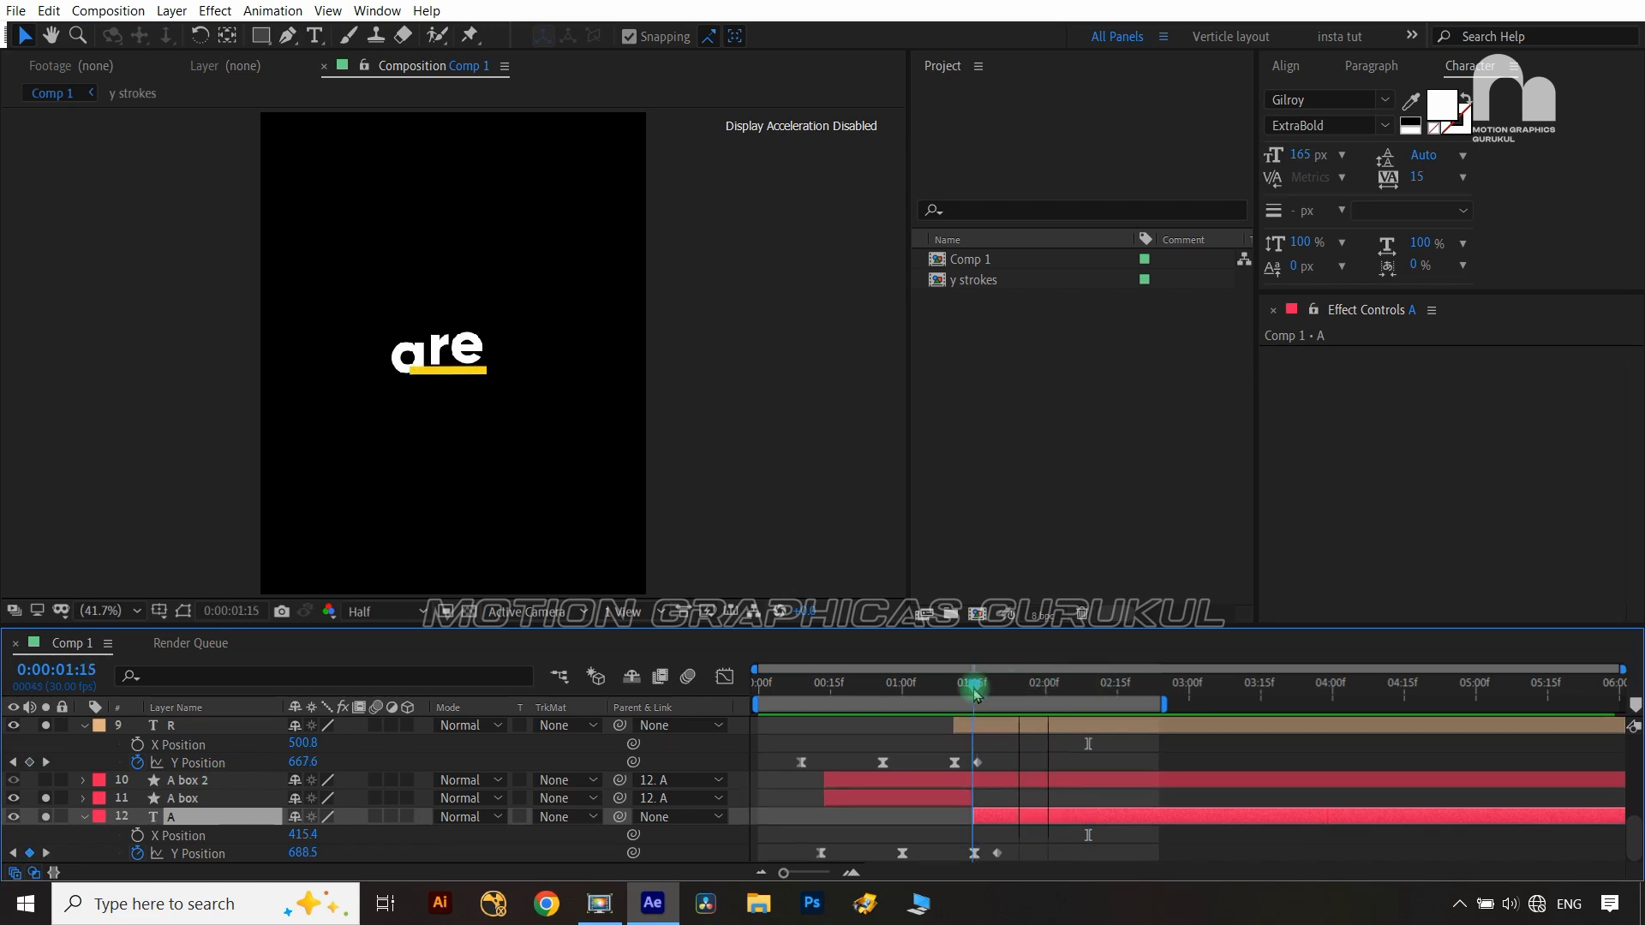
click(178, 781)
click(47, 781)
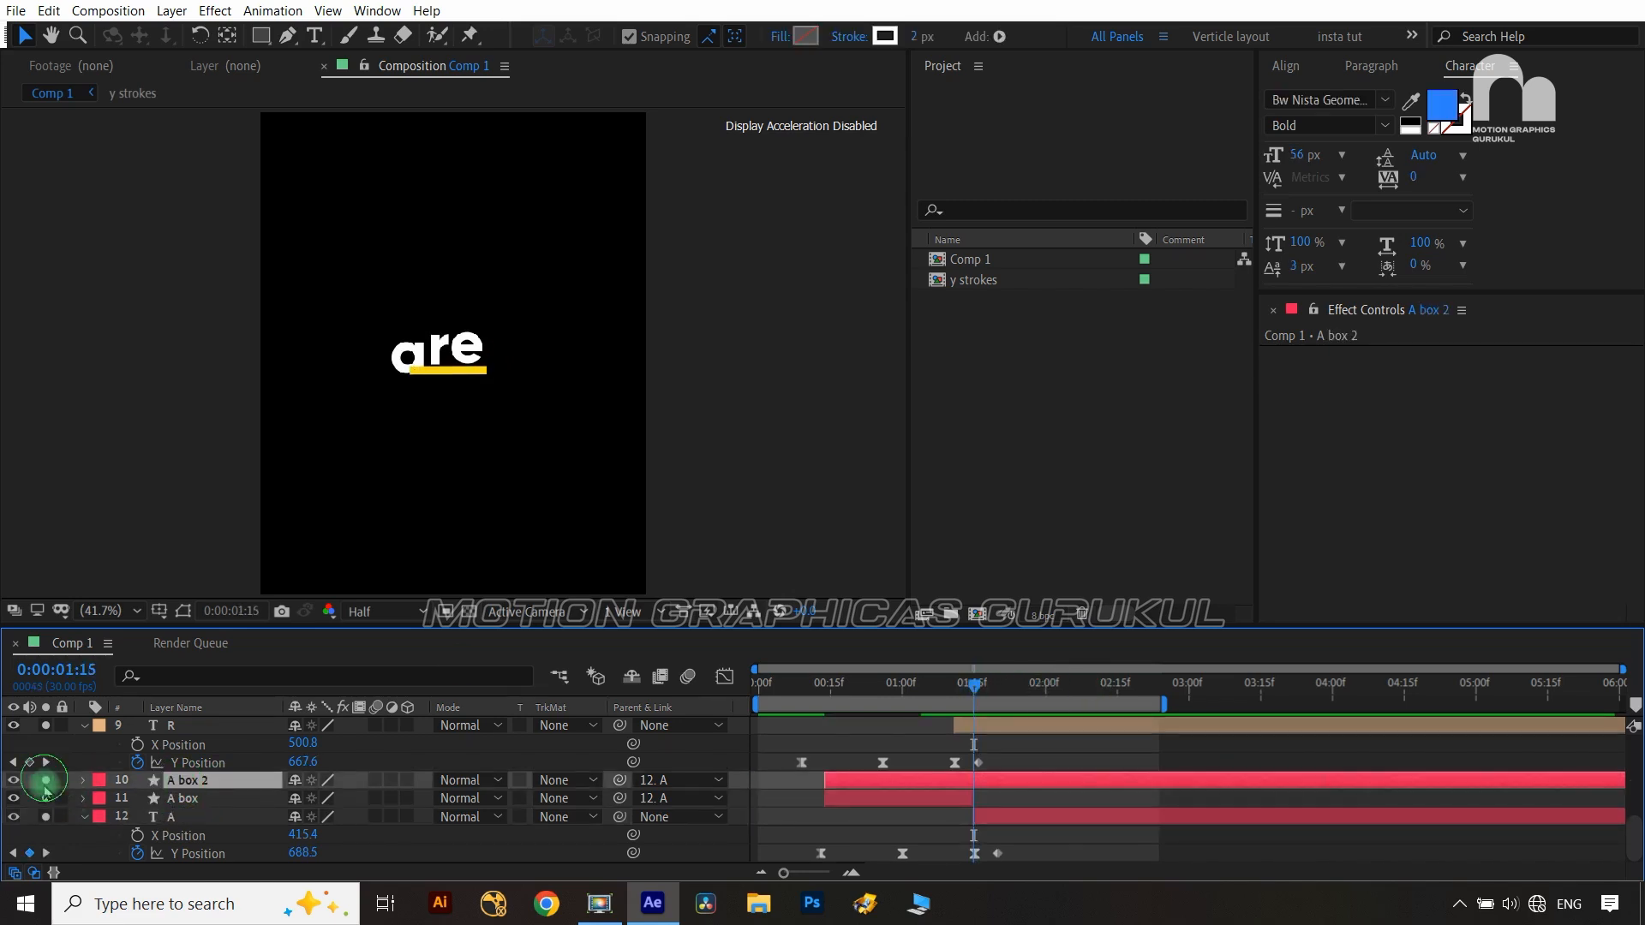
Start animating the Scale of A box 2 with a keyframe of the existing 182% placed at 0:00:01:14
key(u)
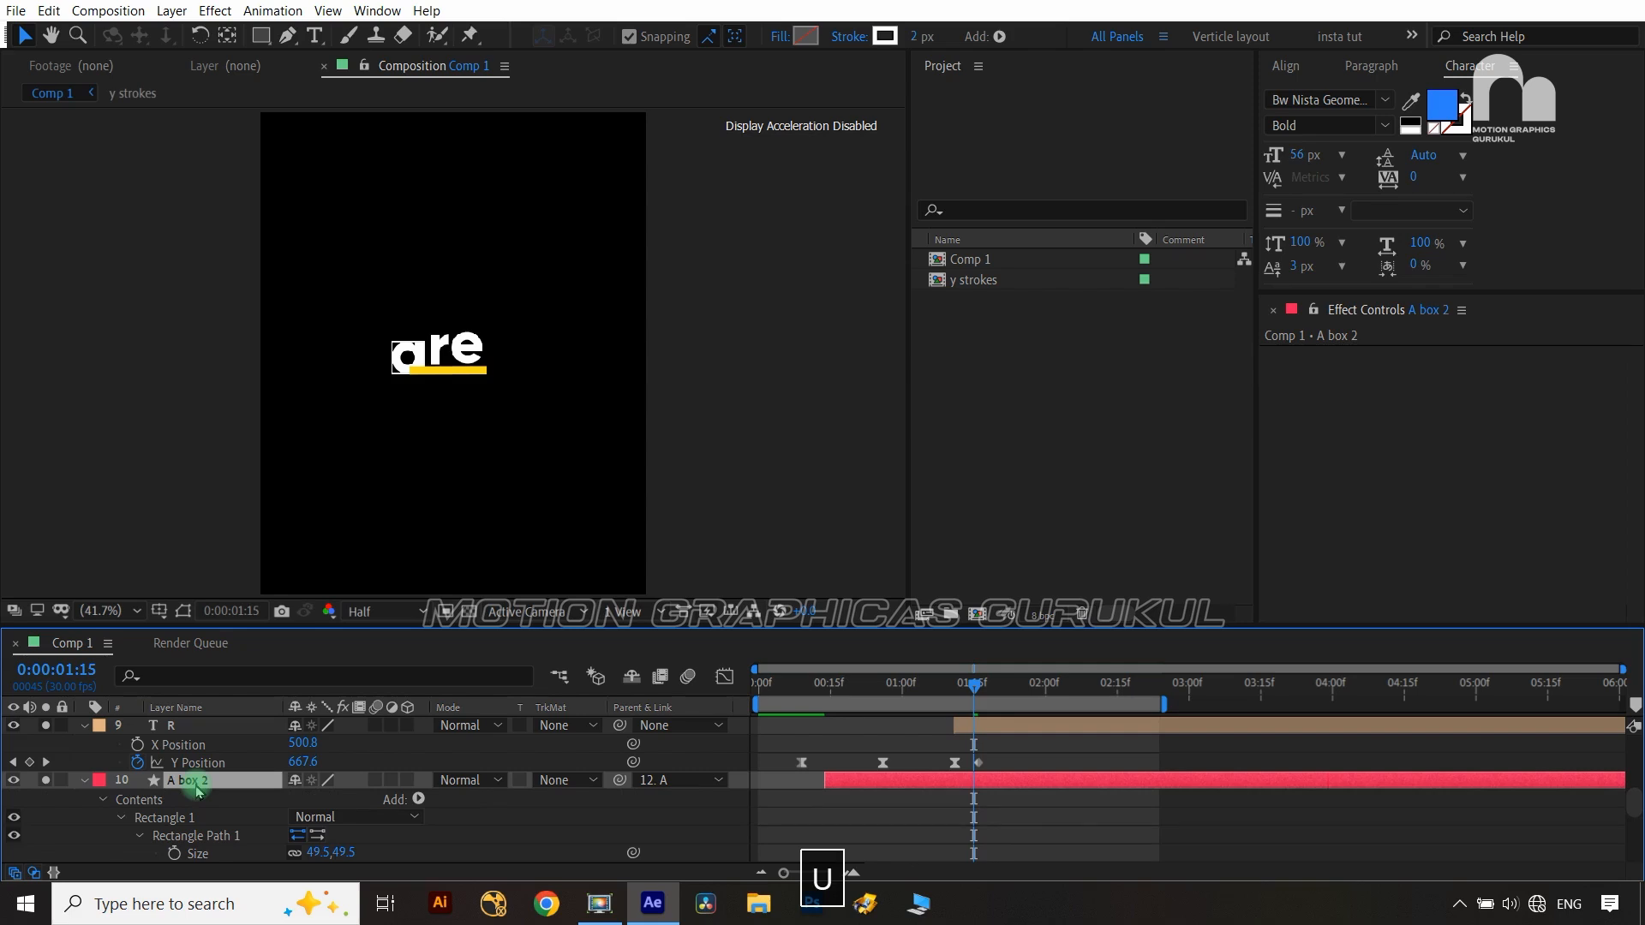
key(s)
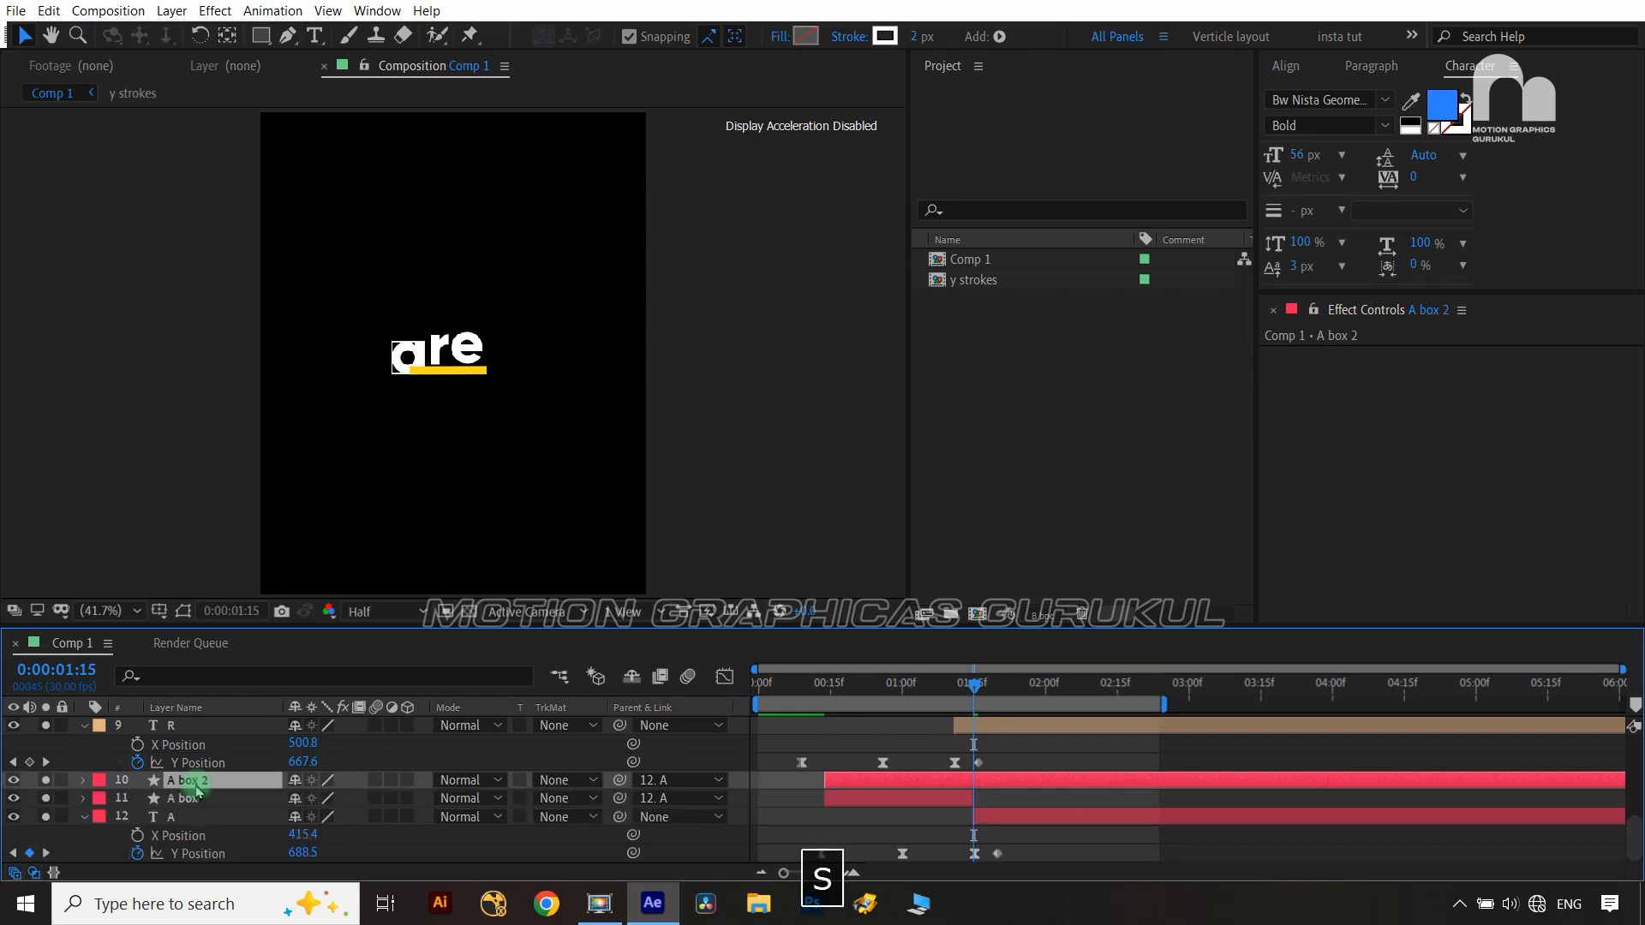
key(s)
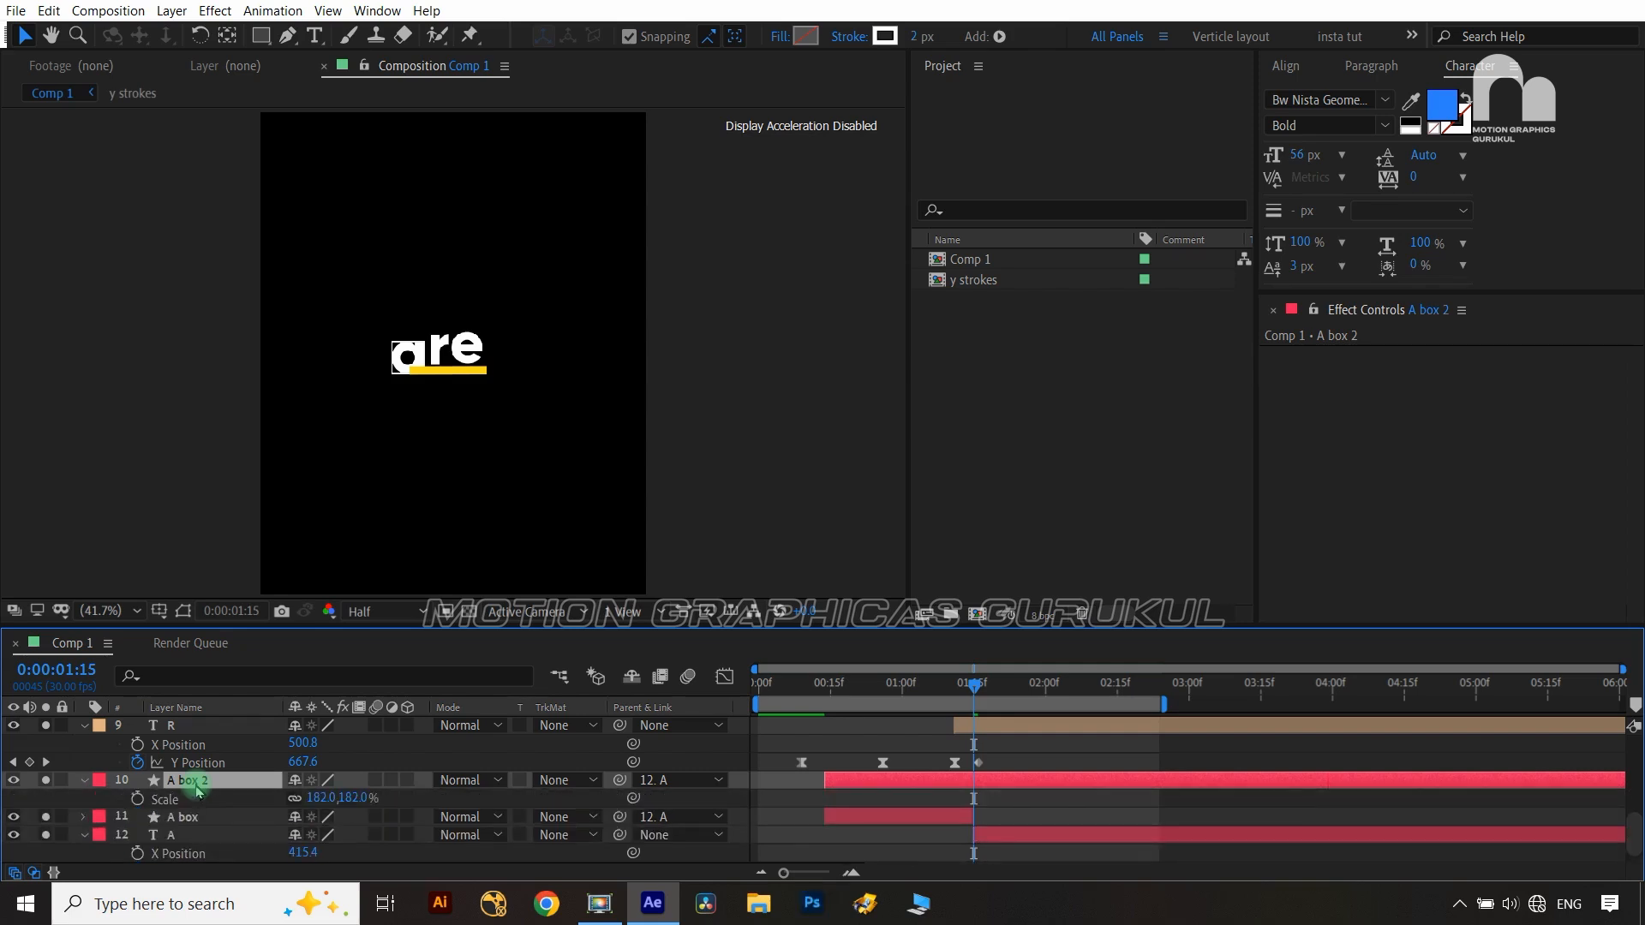
scroll(371, 434, up, 1)
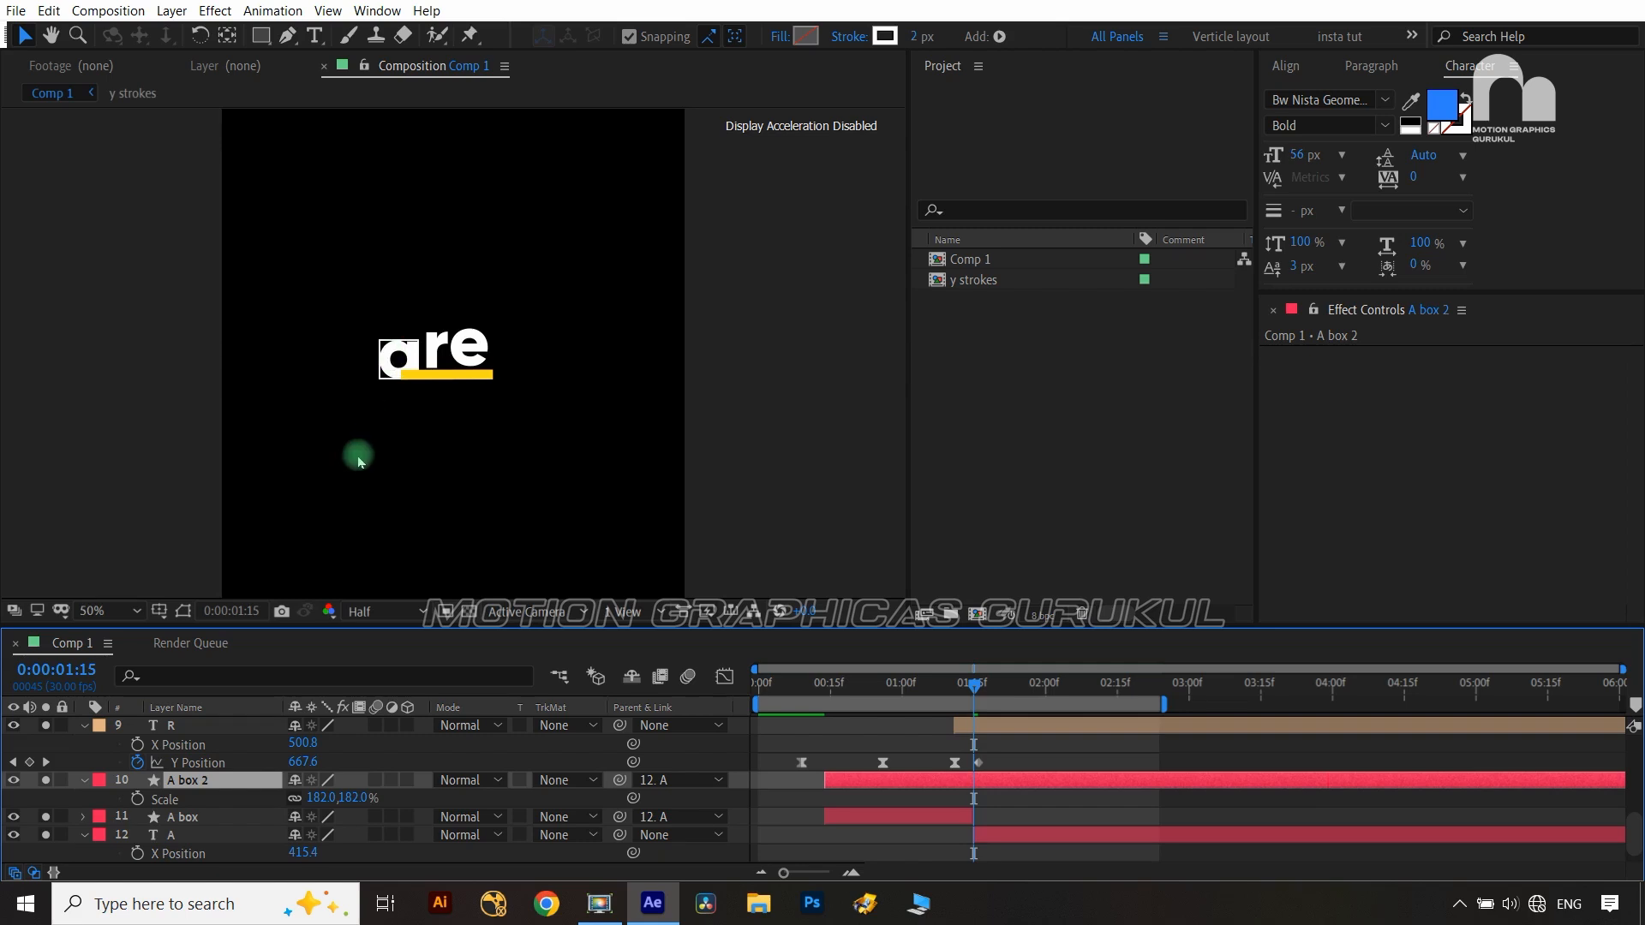
click(138, 799)
scroll(172, 813, down, 1)
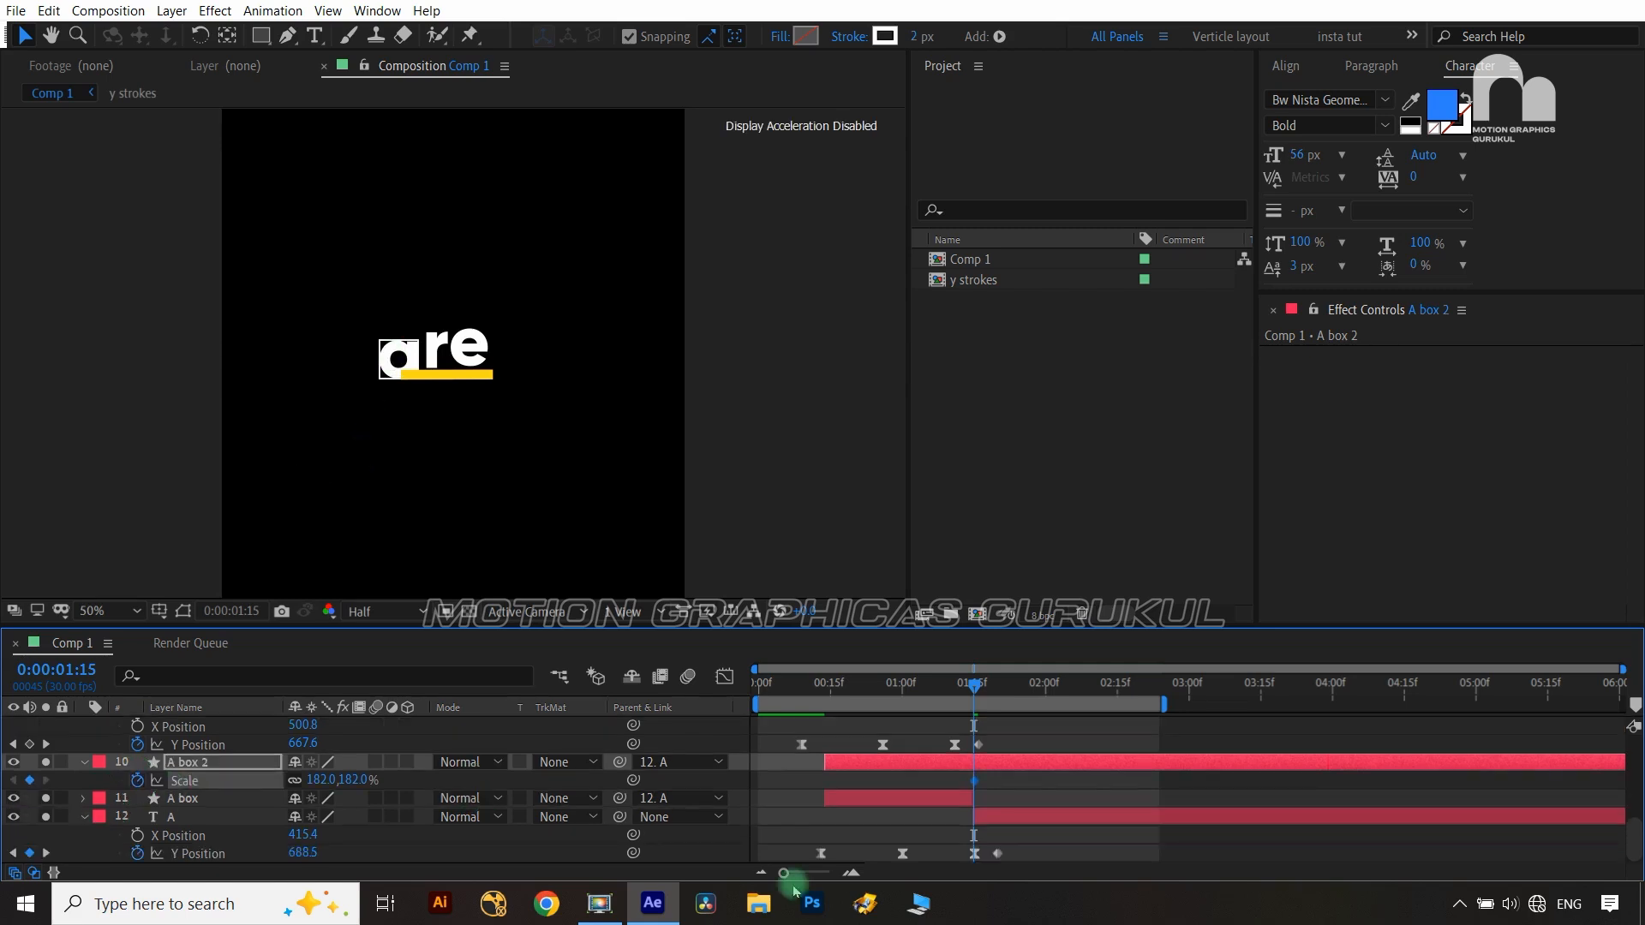
click(974, 851)
key(ctrl+Left)
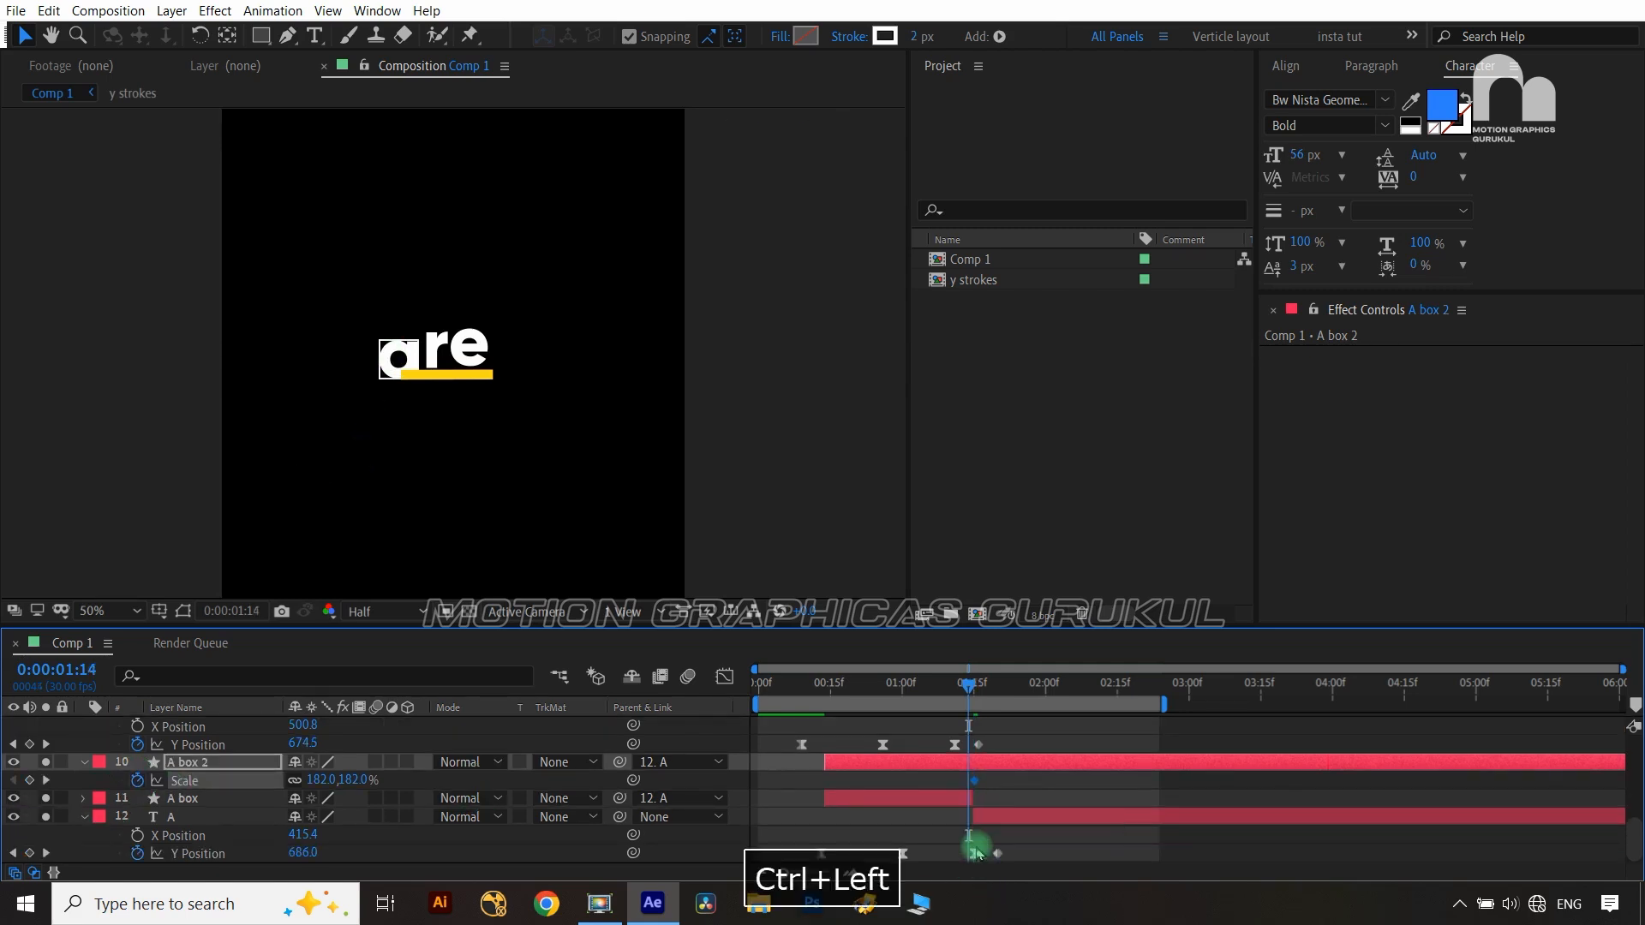
click(977, 782)
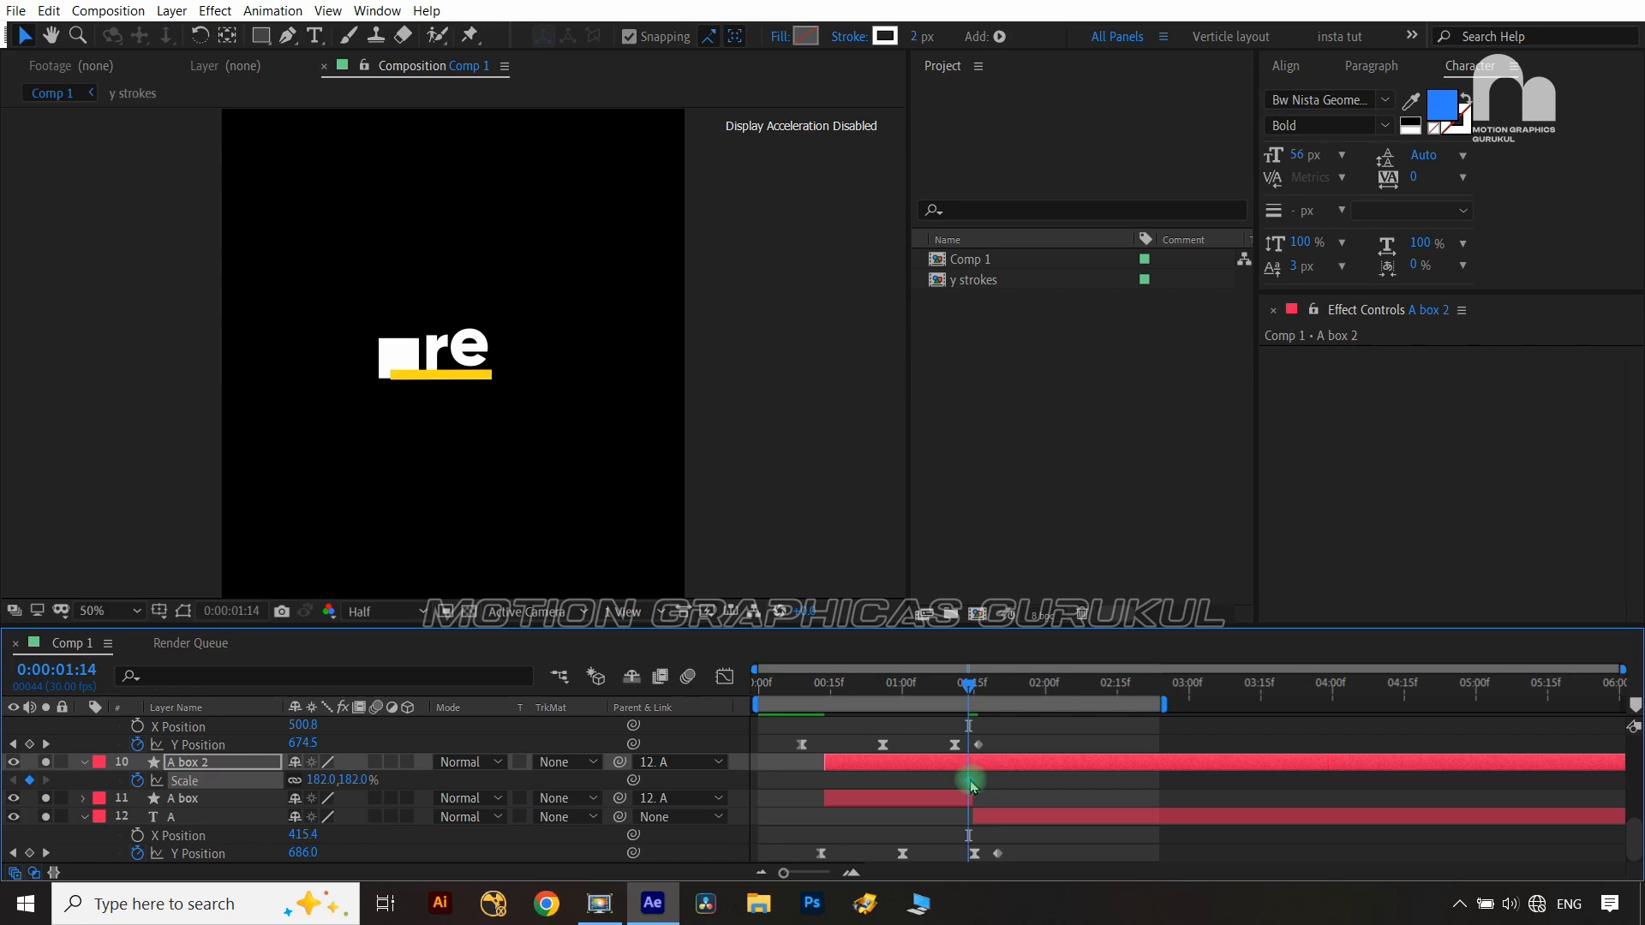
Add a Scale keyframe of 216% to A box 2 ten frames further on, at 0:00:01:24
key(shift+Page_Down)
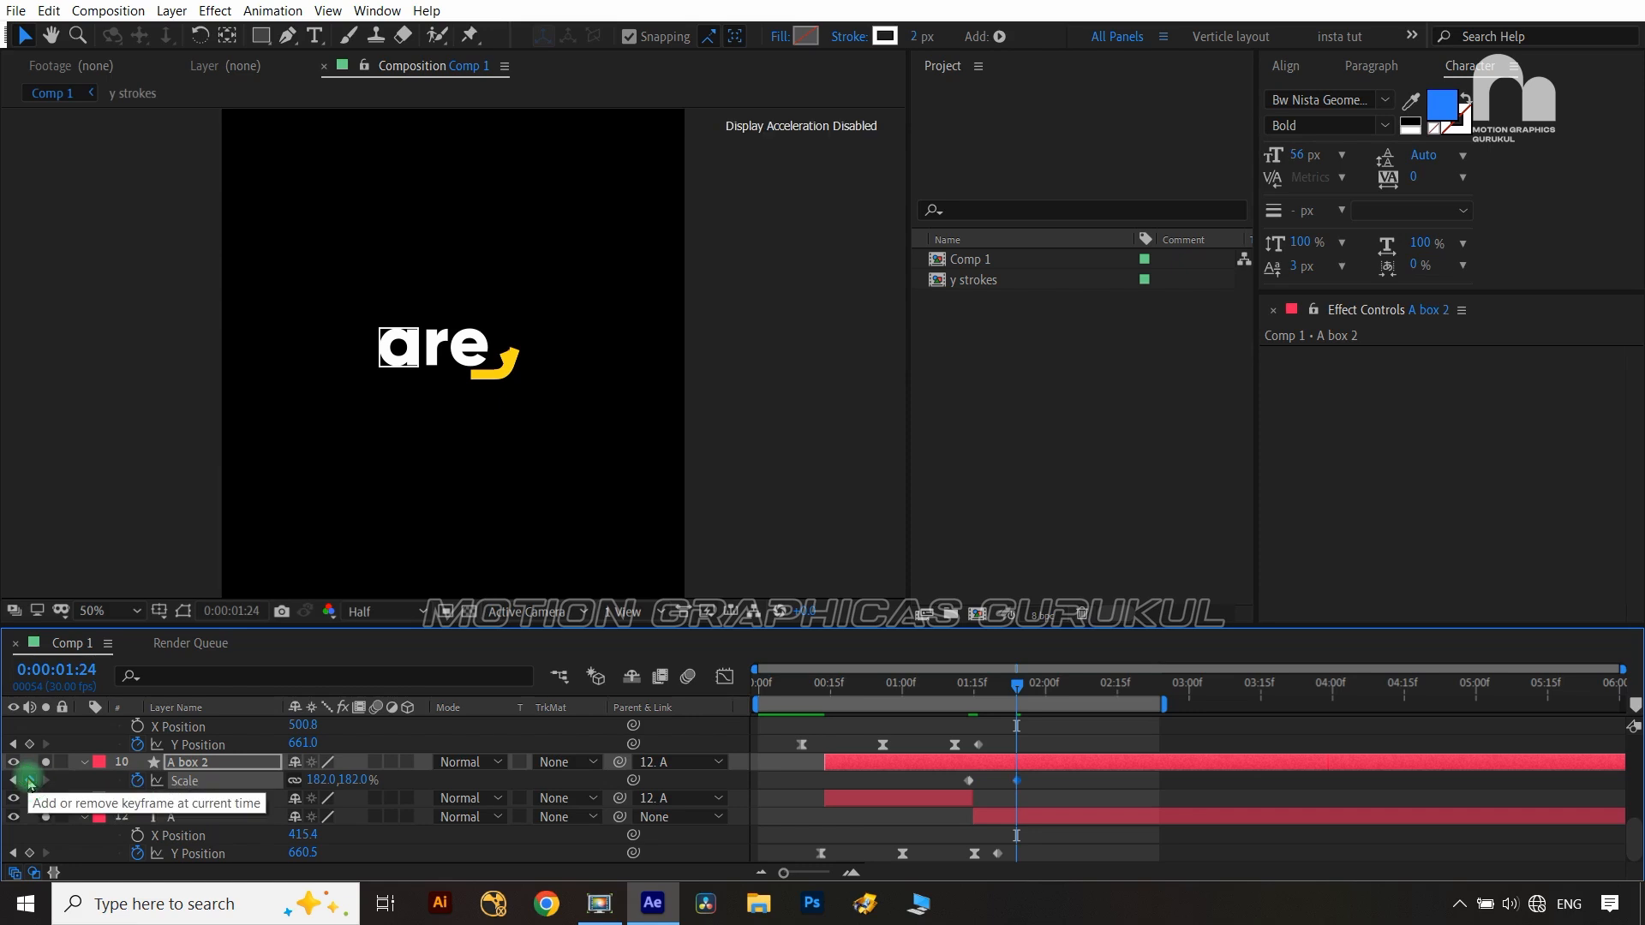
click(30, 780)
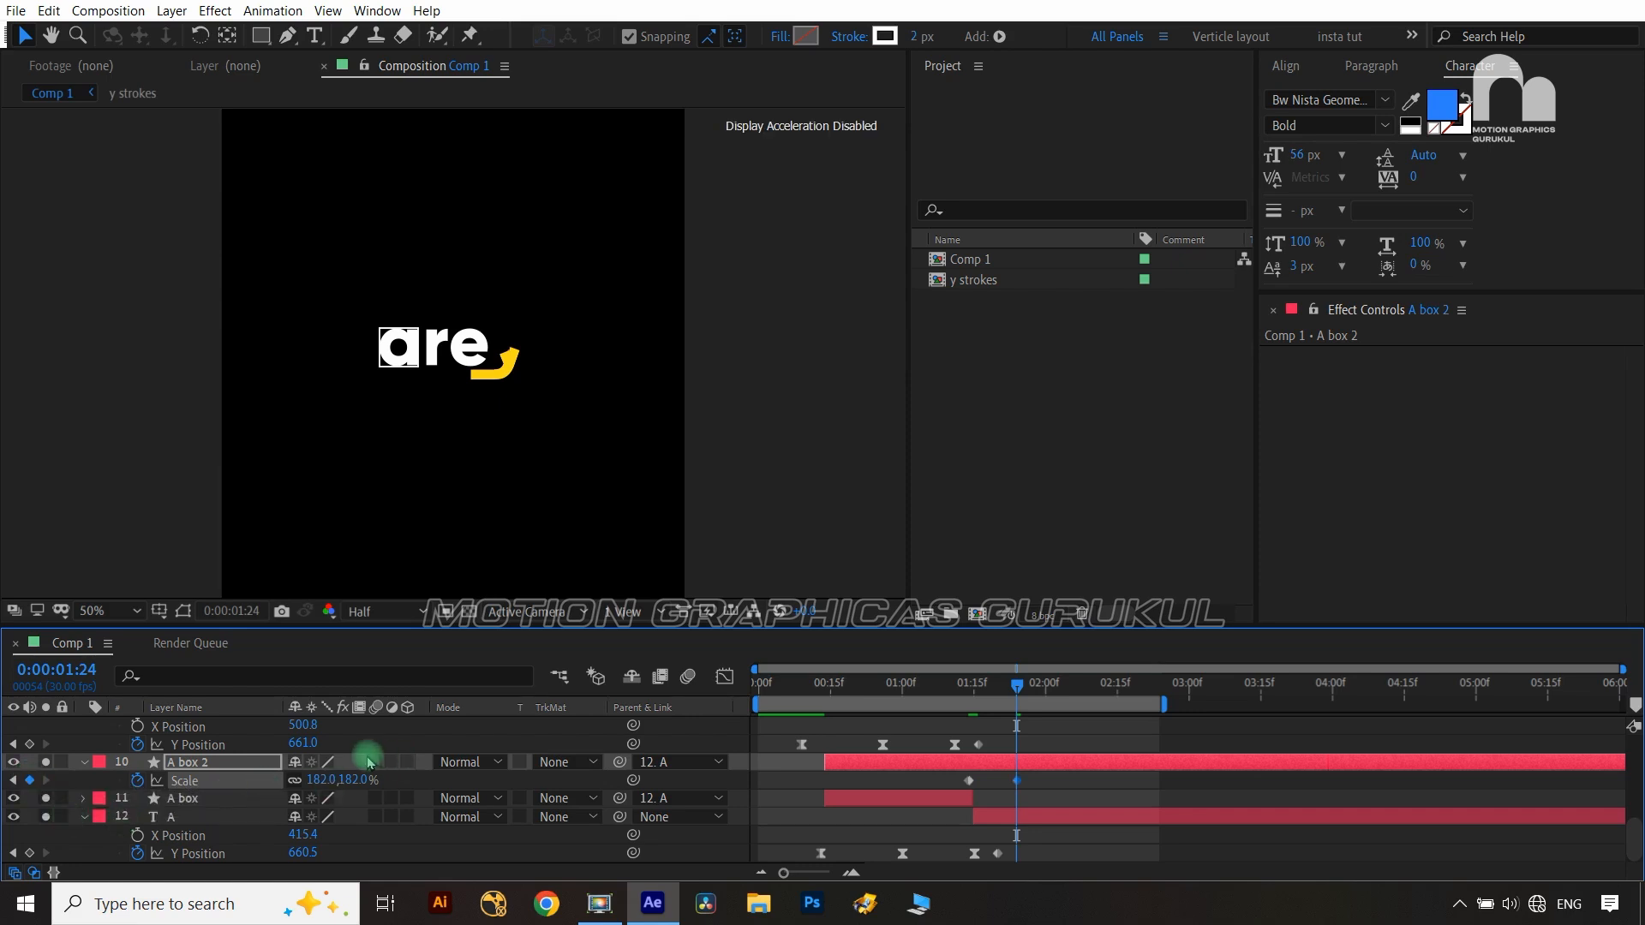
drag(358, 780, 387, 778)
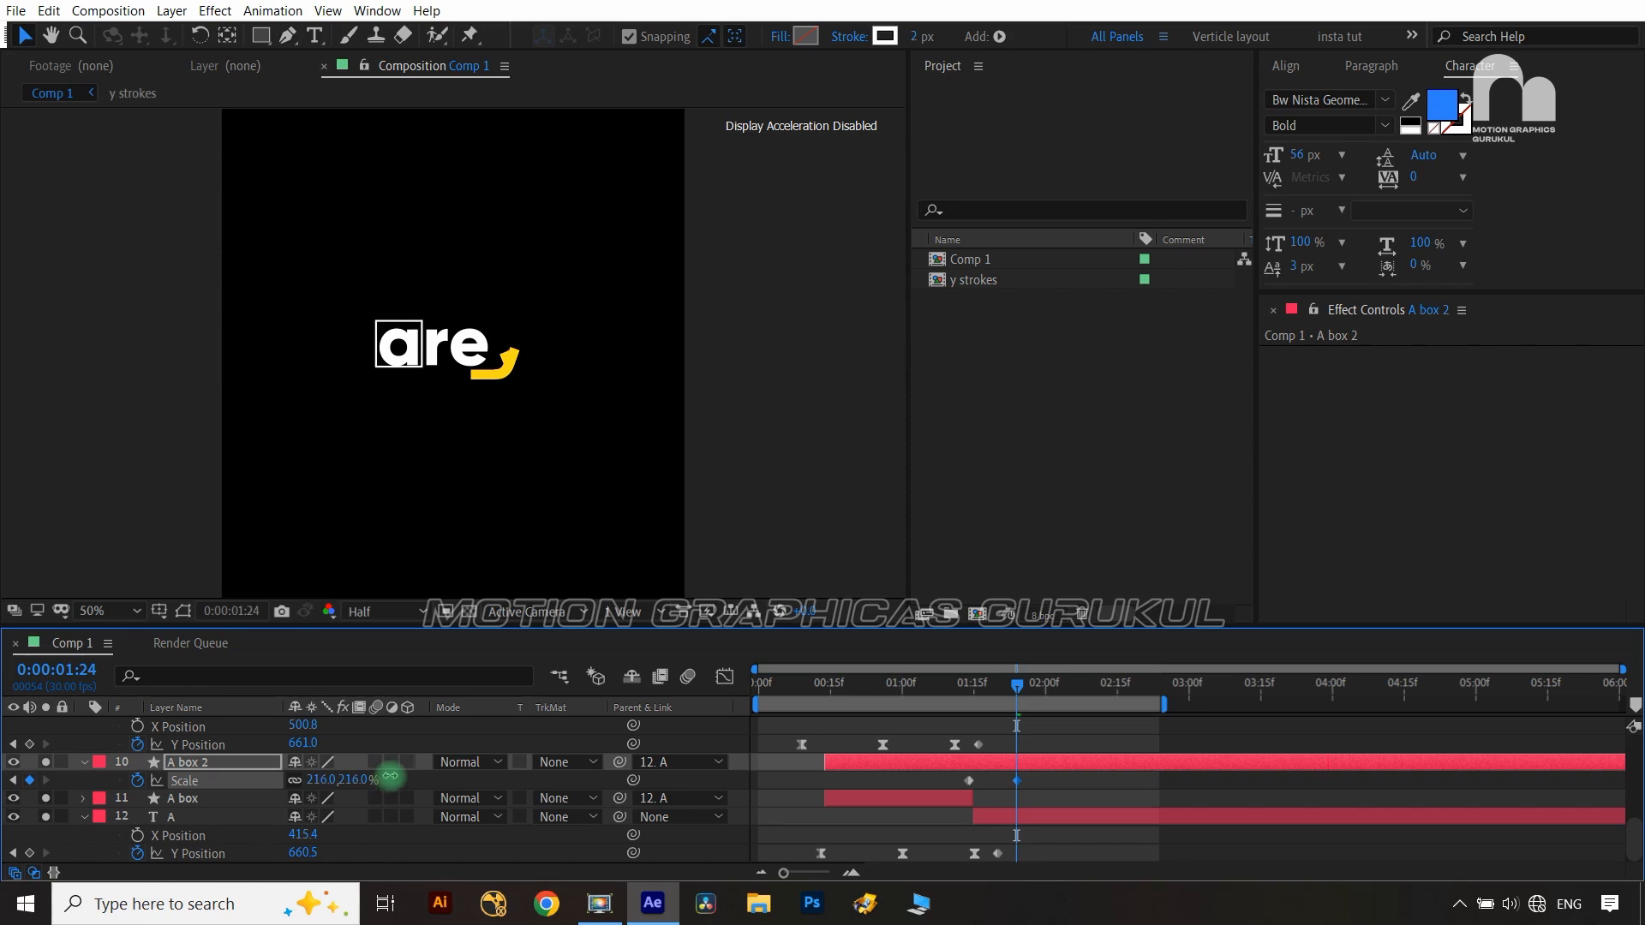
Filter the A box 2 properties for "strok" and add a Stroke Width keyframe at 0:00:01:24
click(246, 769)
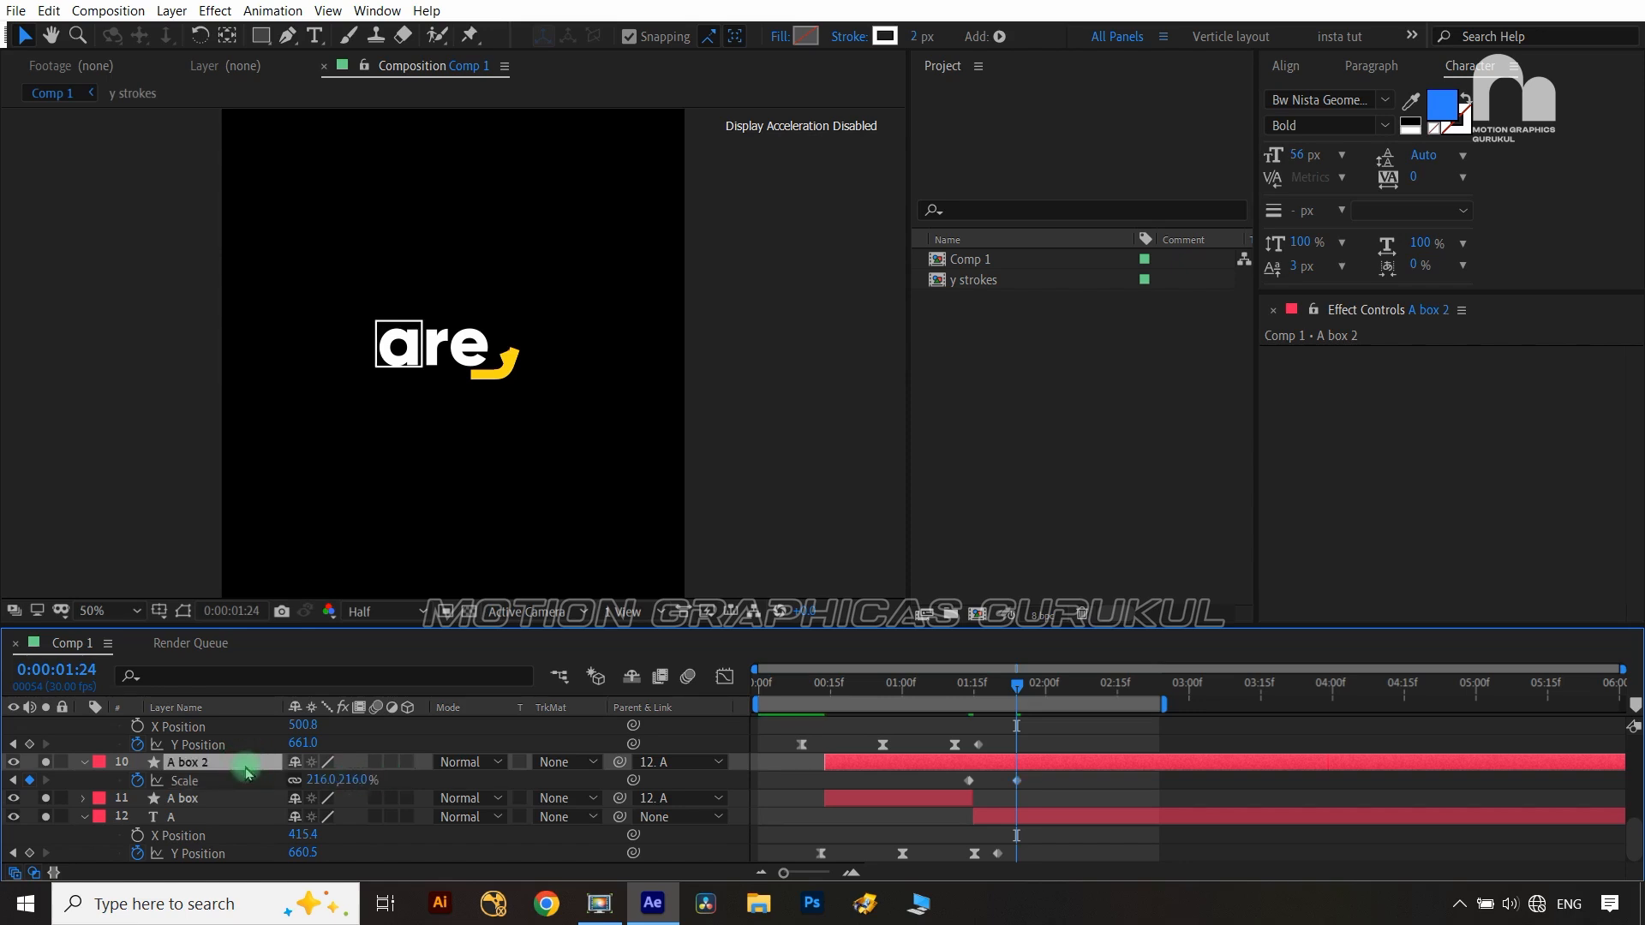
click(209, 677)
text(st)
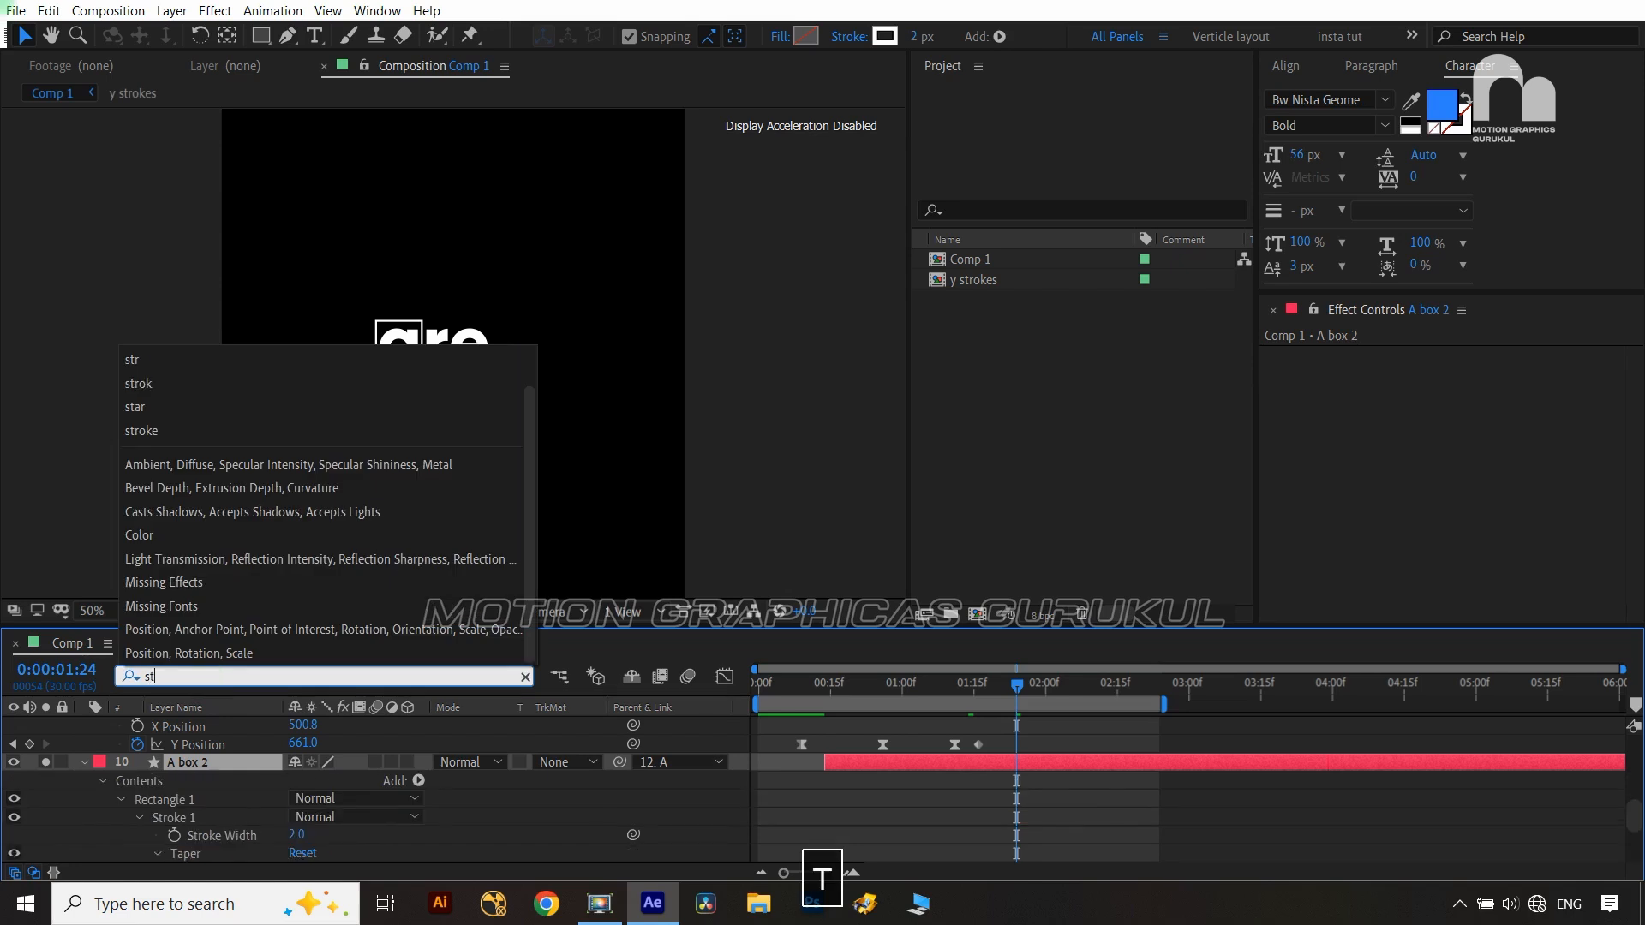
text(rok)
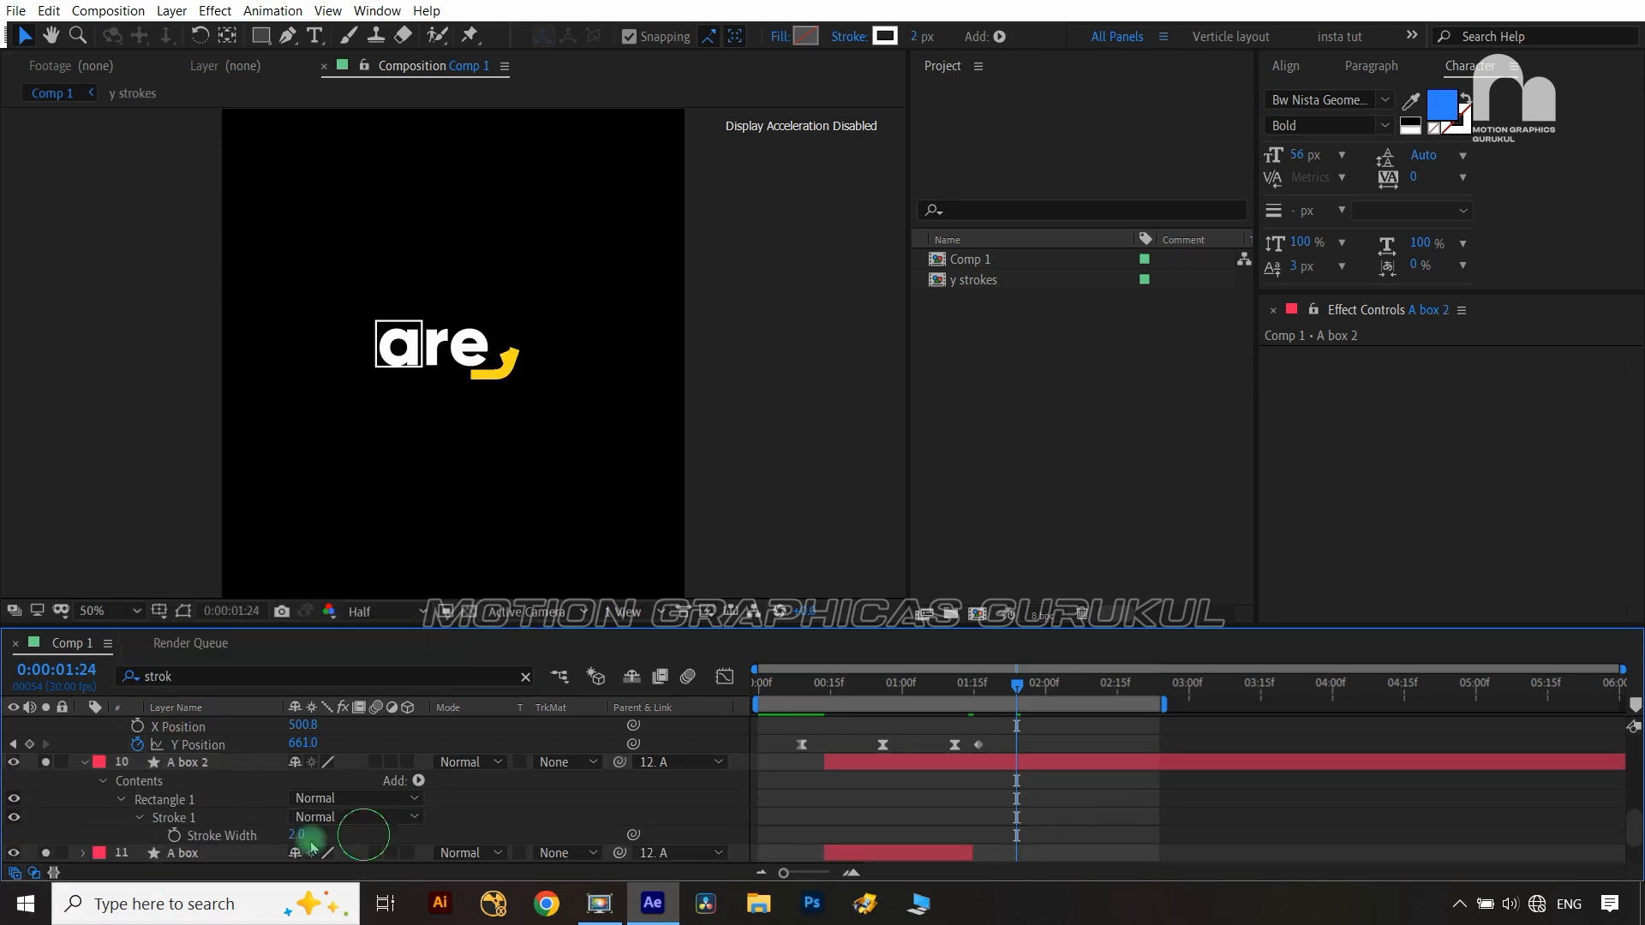
click(213, 836)
click(174, 836)
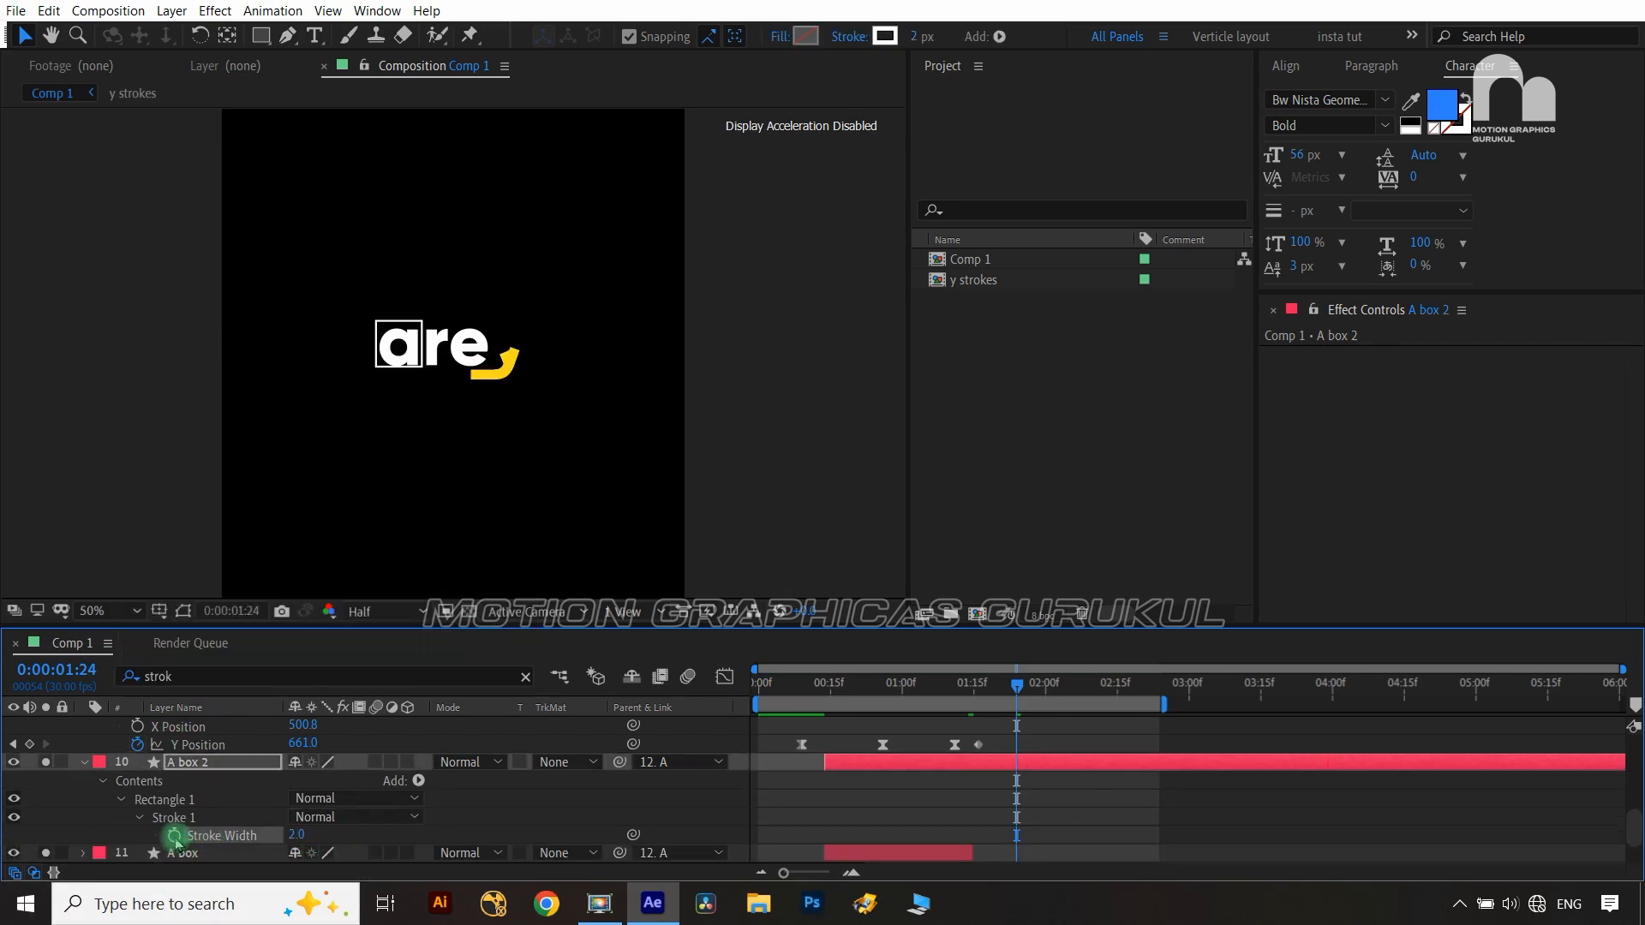
Show only the animated properties of A box 2 and set its Stroke Width to 5 at the 0:00:01:14 Scale keyframe
click(209, 768)
key(u)
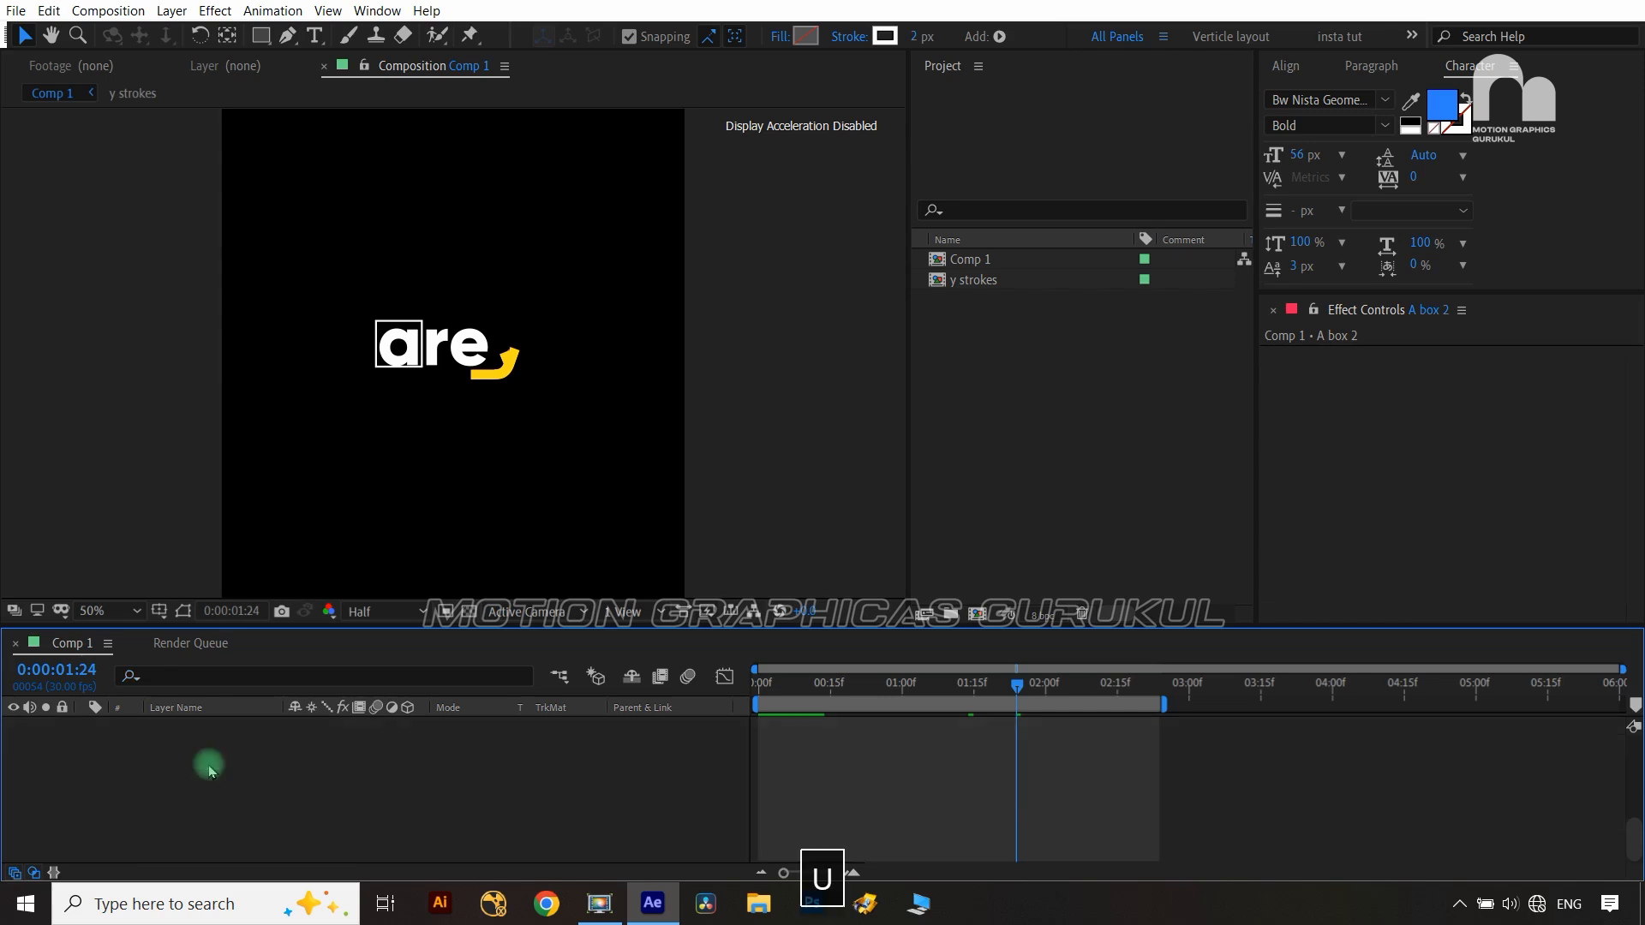
click(12, 817)
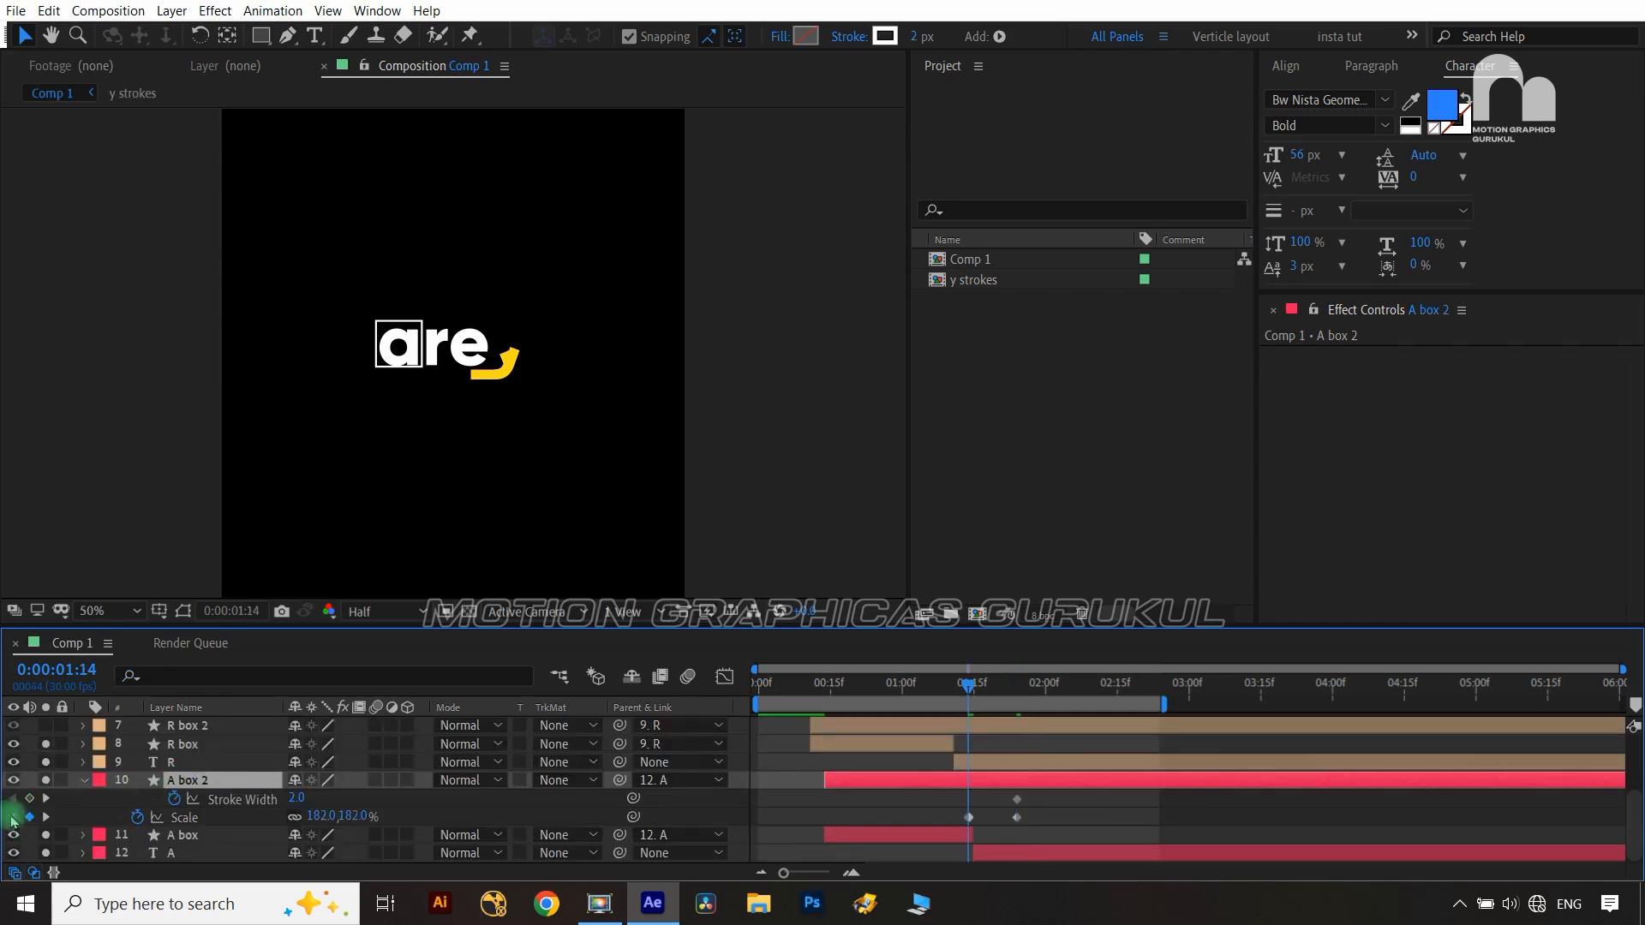
text(5)
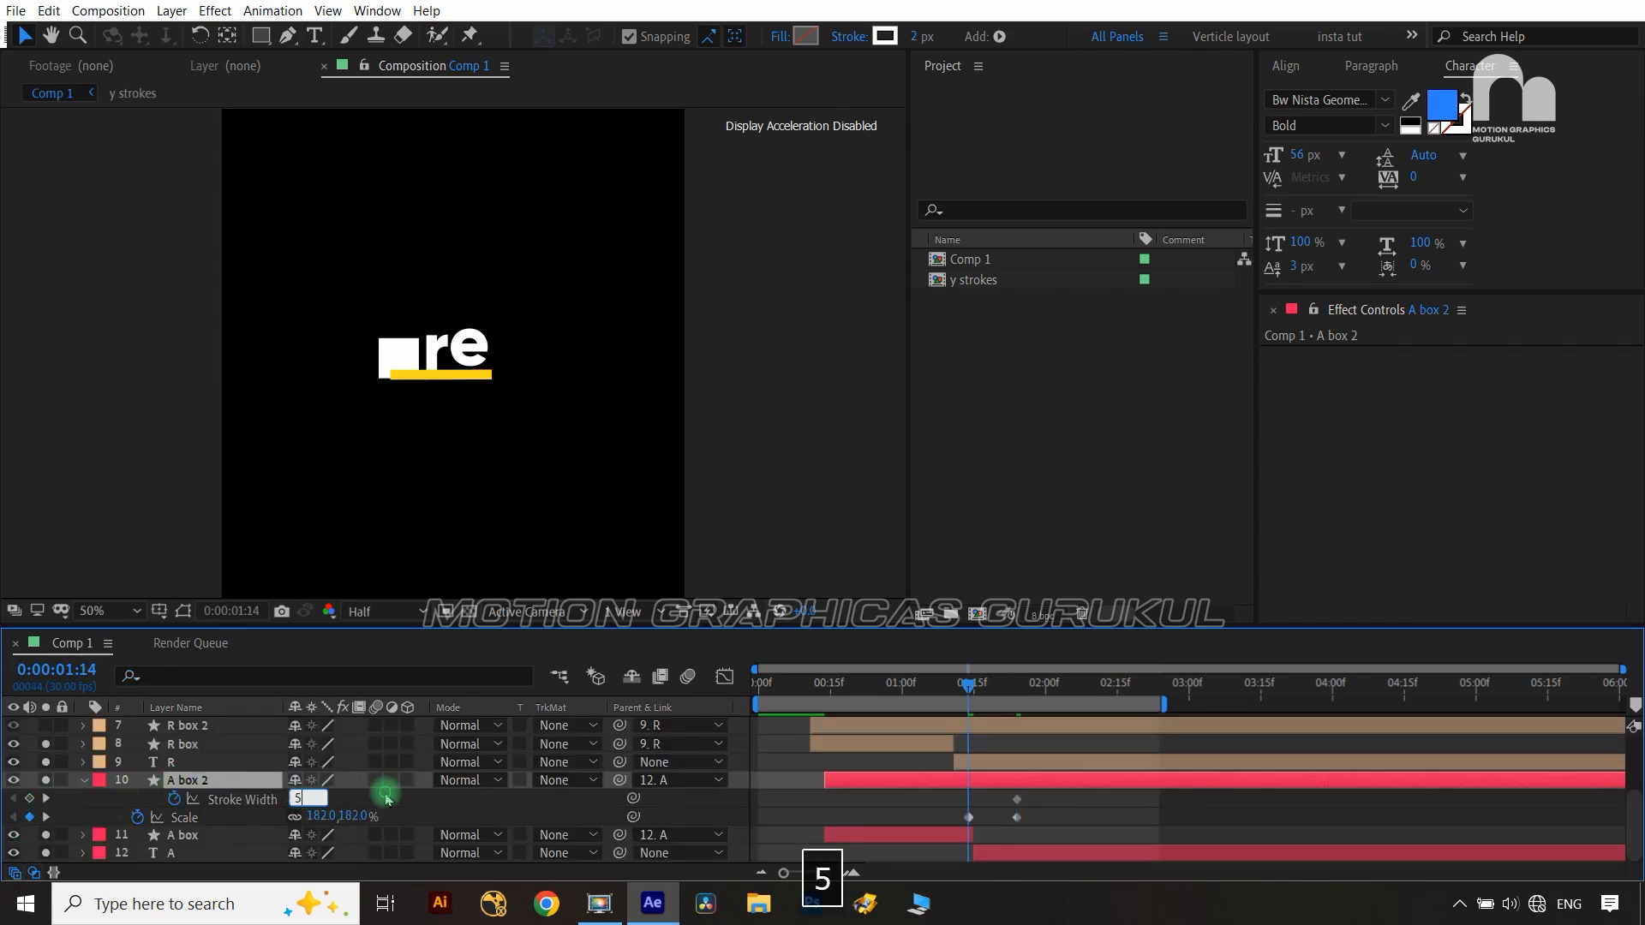
click(384, 792)
Set the Stroke Width of A box 2 to 0 at its 0:00:01:24 keyframe
click(47, 799)
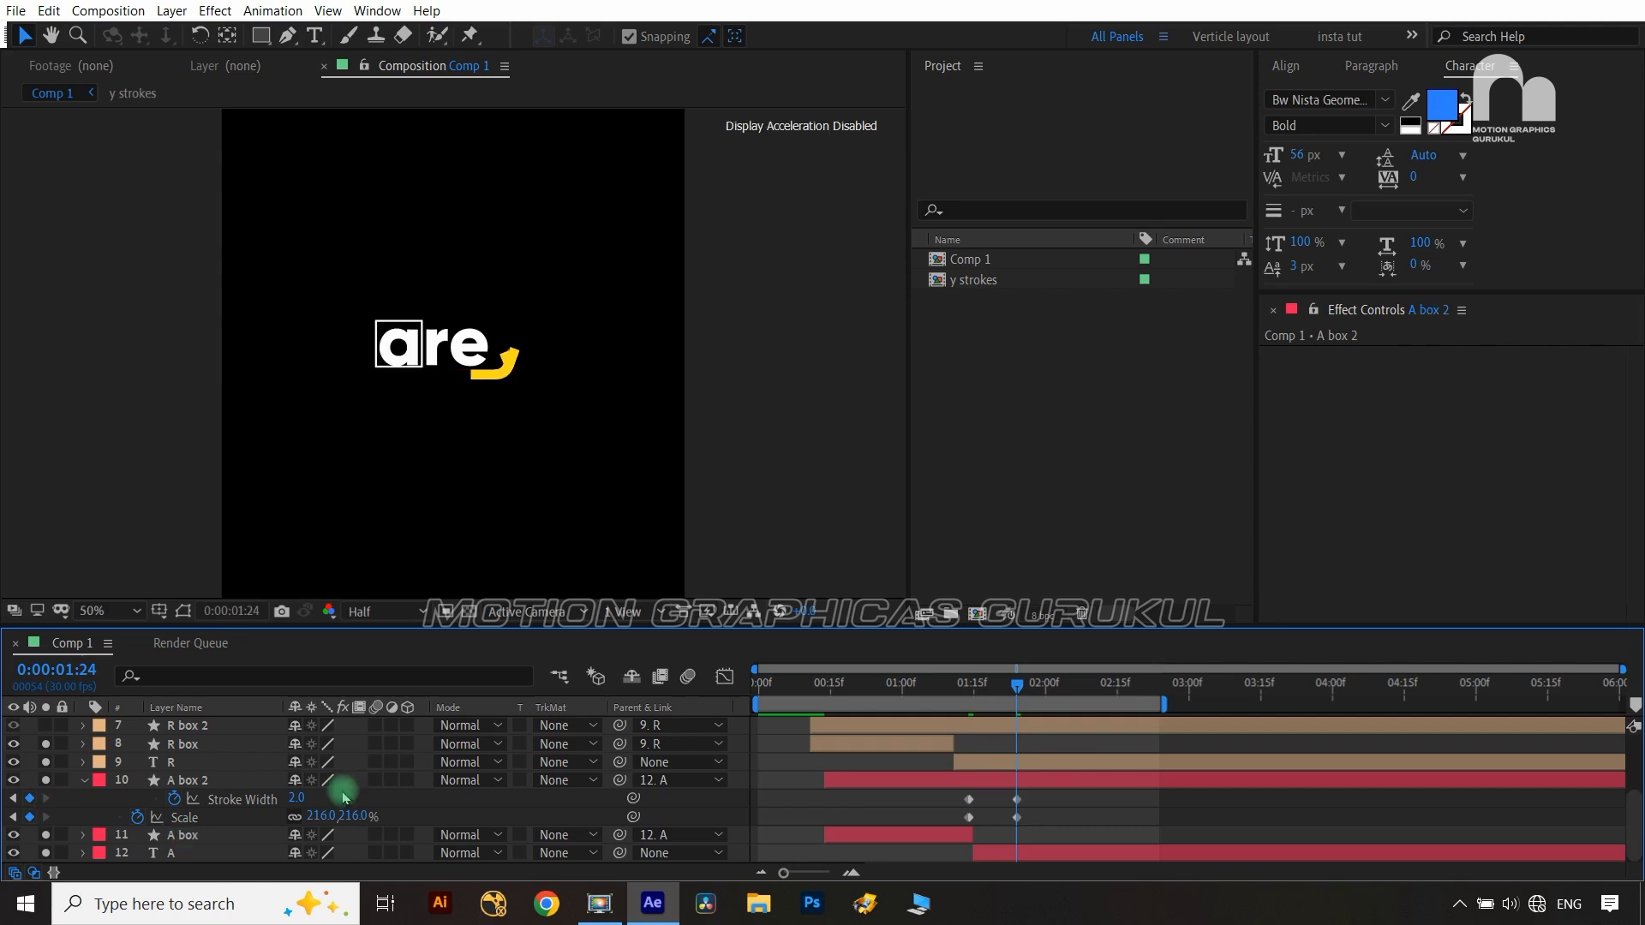
click(294, 801)
text(0)
key(Return)
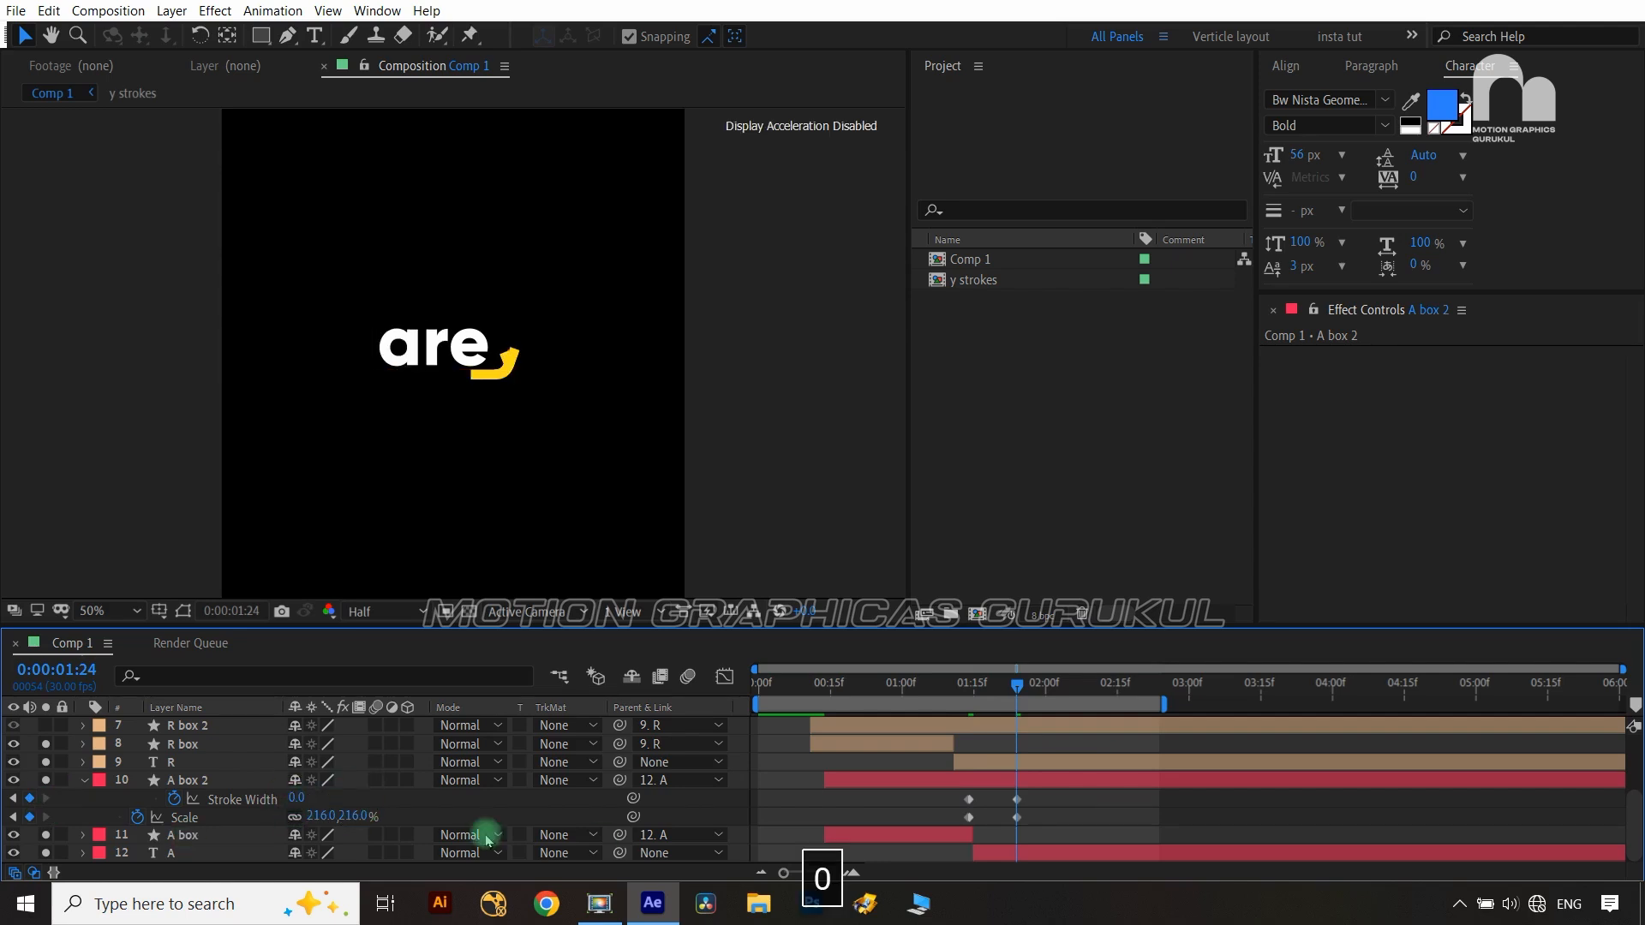
Easy-ease the Stroke Width and Scale keyframes of A box 2 and shape their speed graphs for a fast start and long slowdown
mouse_move(1036, 803)
mouse_down()
mouse_move(962, 815)
mouse_move(960, 829)
mouse_up()
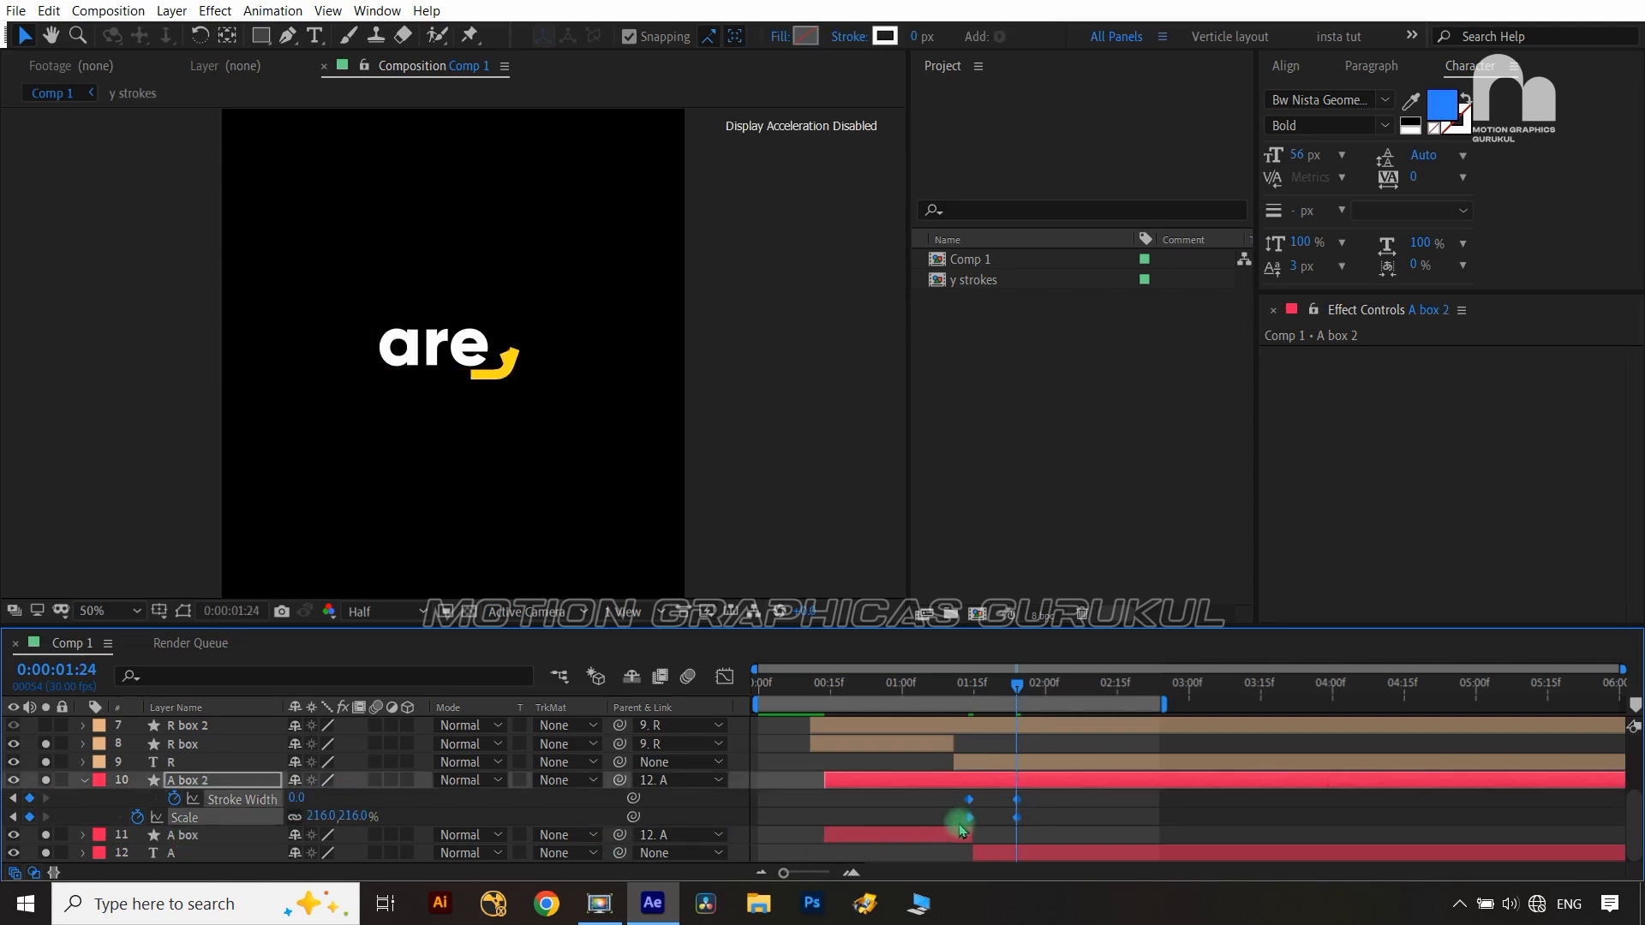
key(F9)
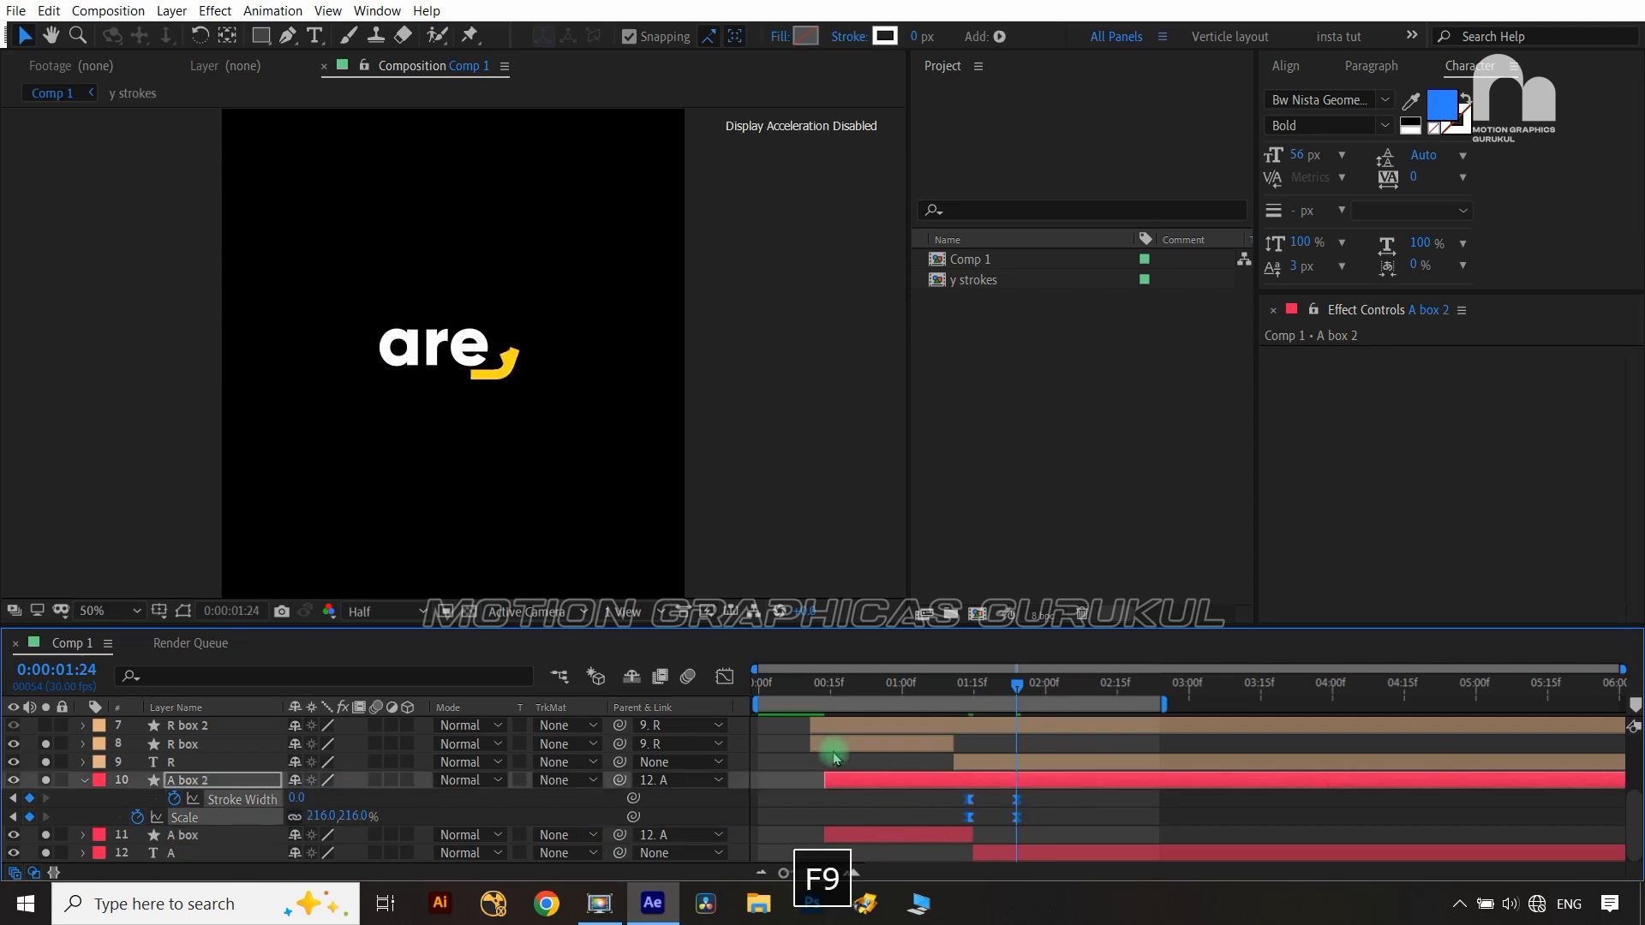
click(725, 676)
right_click(992, 769)
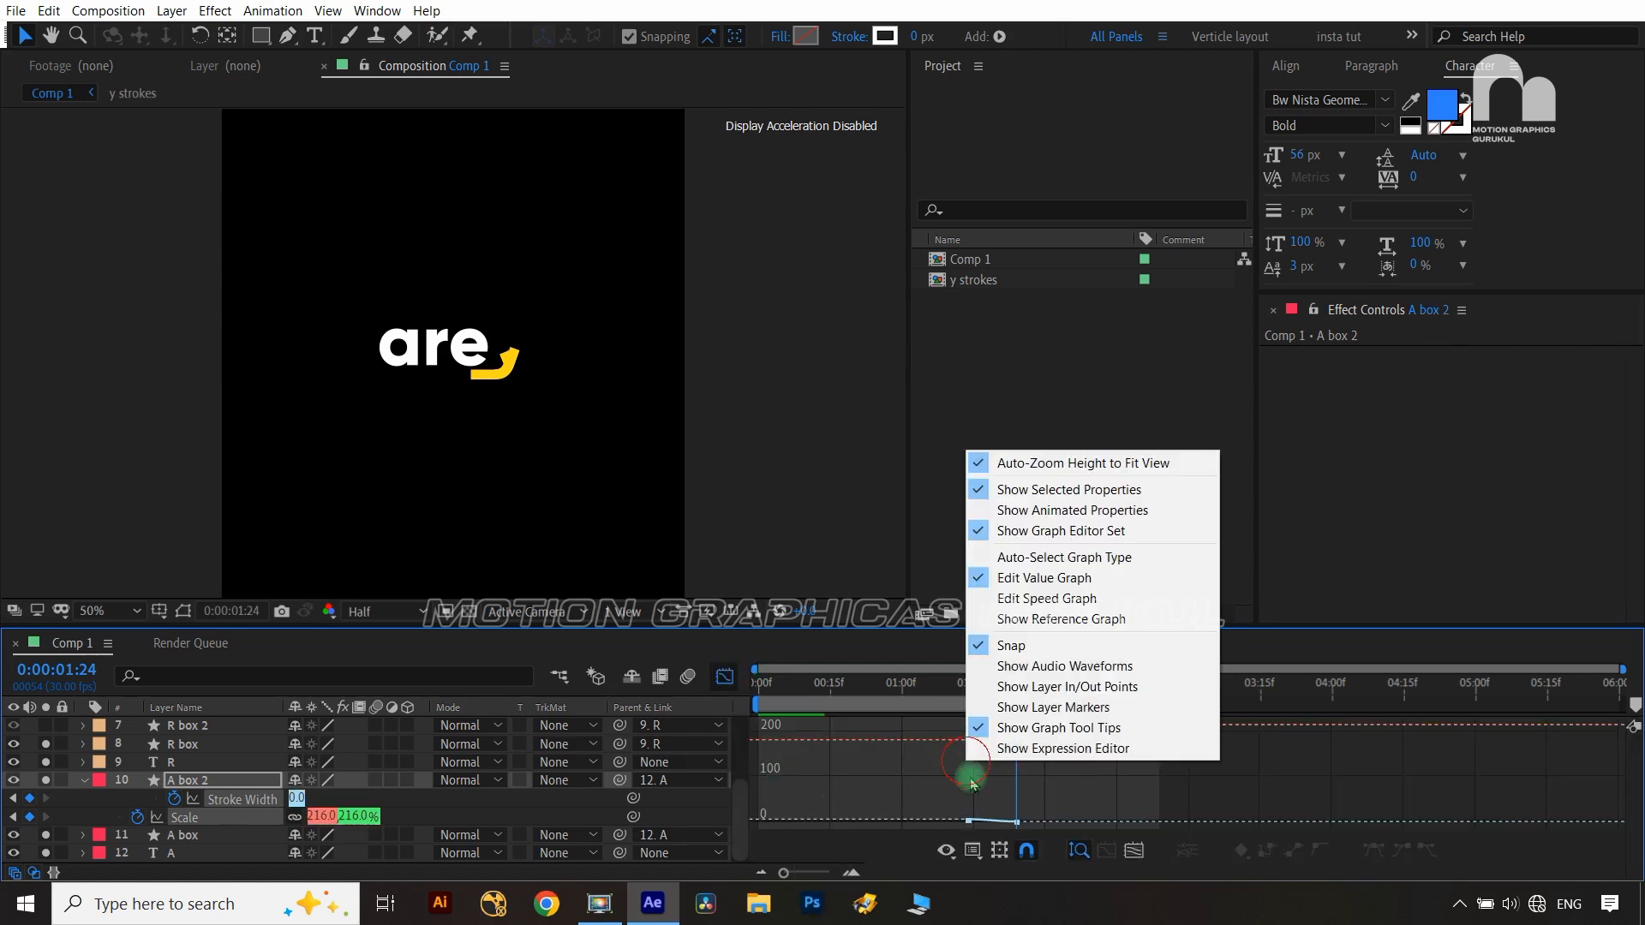
click(1043, 596)
click(1013, 811)
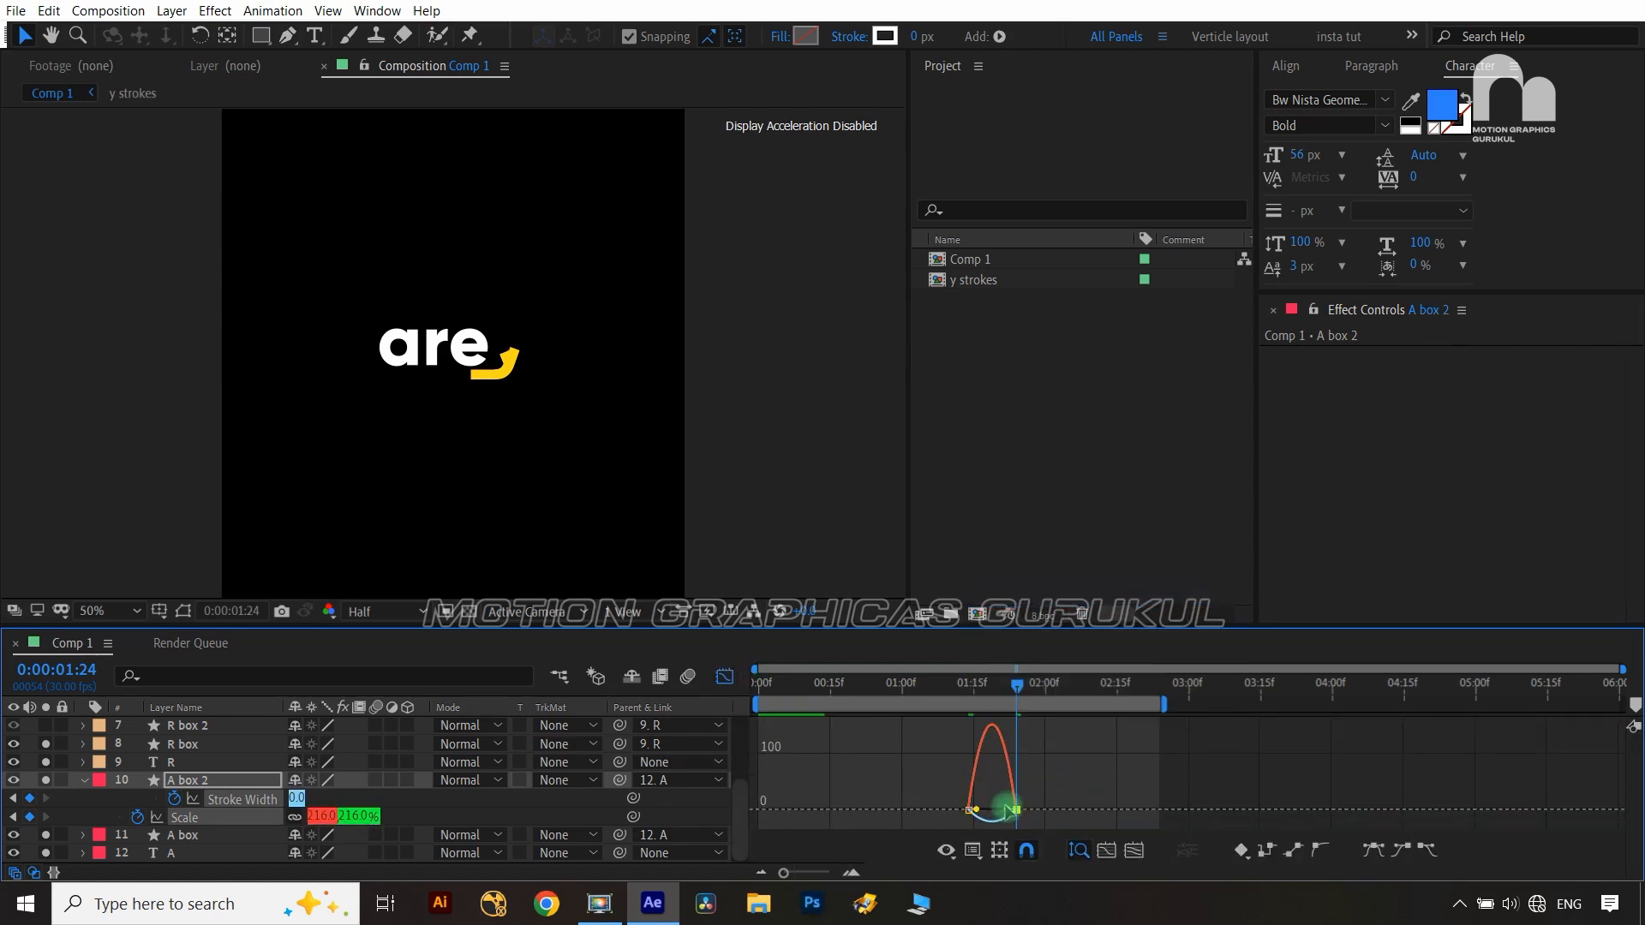
drag(1010, 810, 993, 811)
click(969, 811)
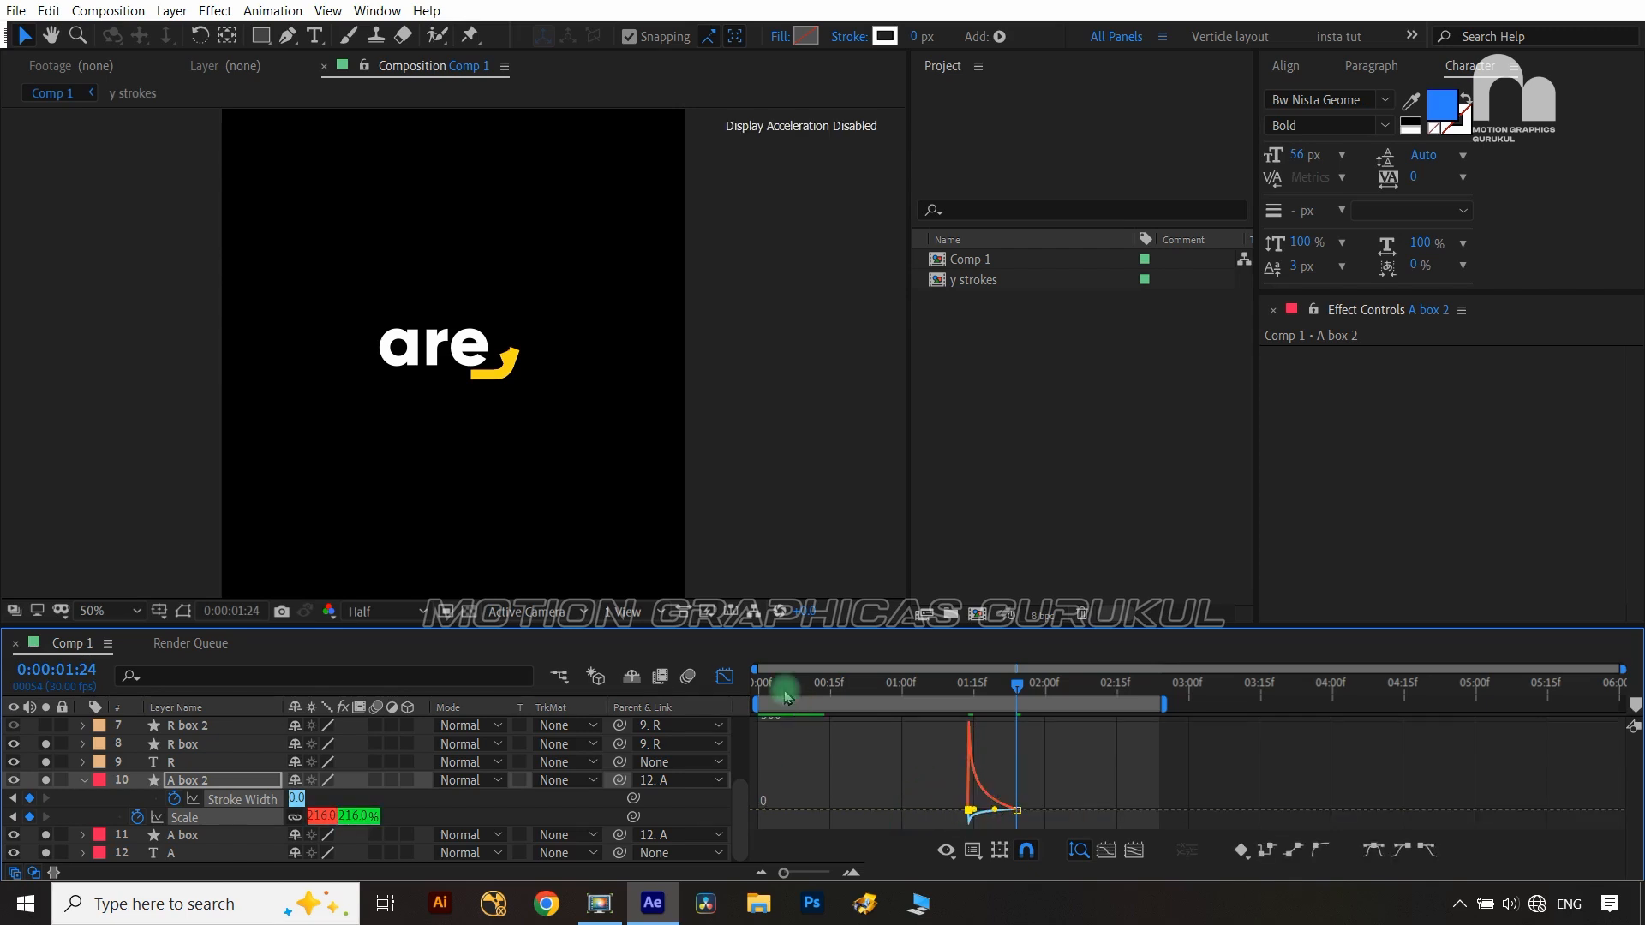
click(724, 677)
Trim the start of the A box 2 layer to 0:00:01:15, where A box ends and the letter A begins
drag(1025, 689, 983, 699)
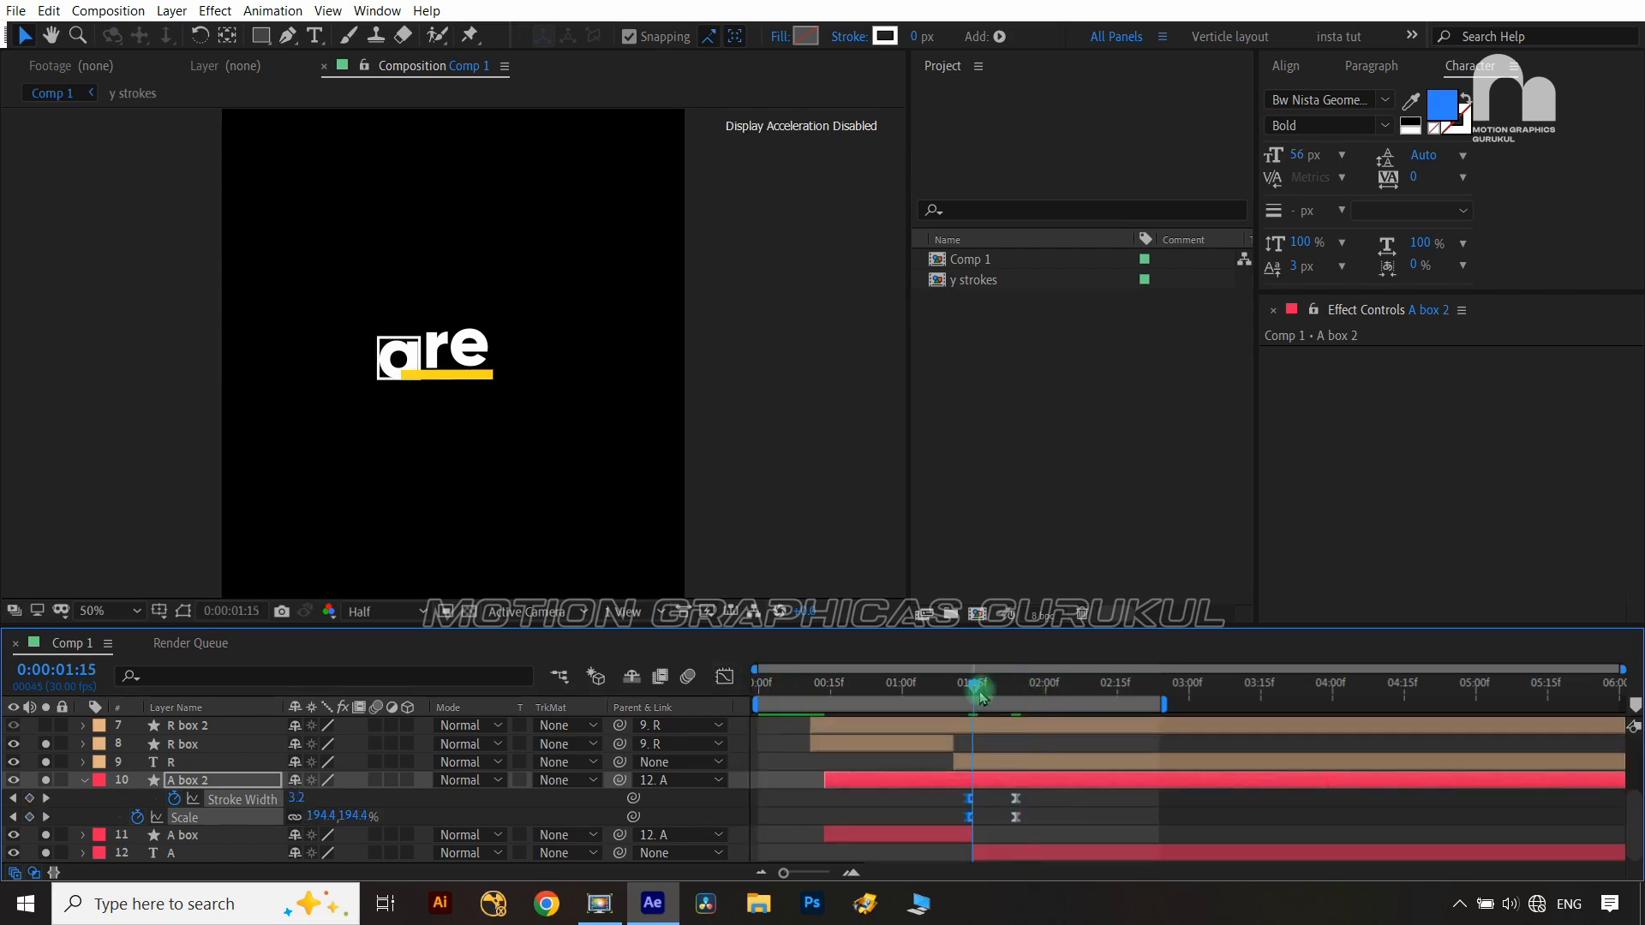
click(413, 800)
click(239, 788)
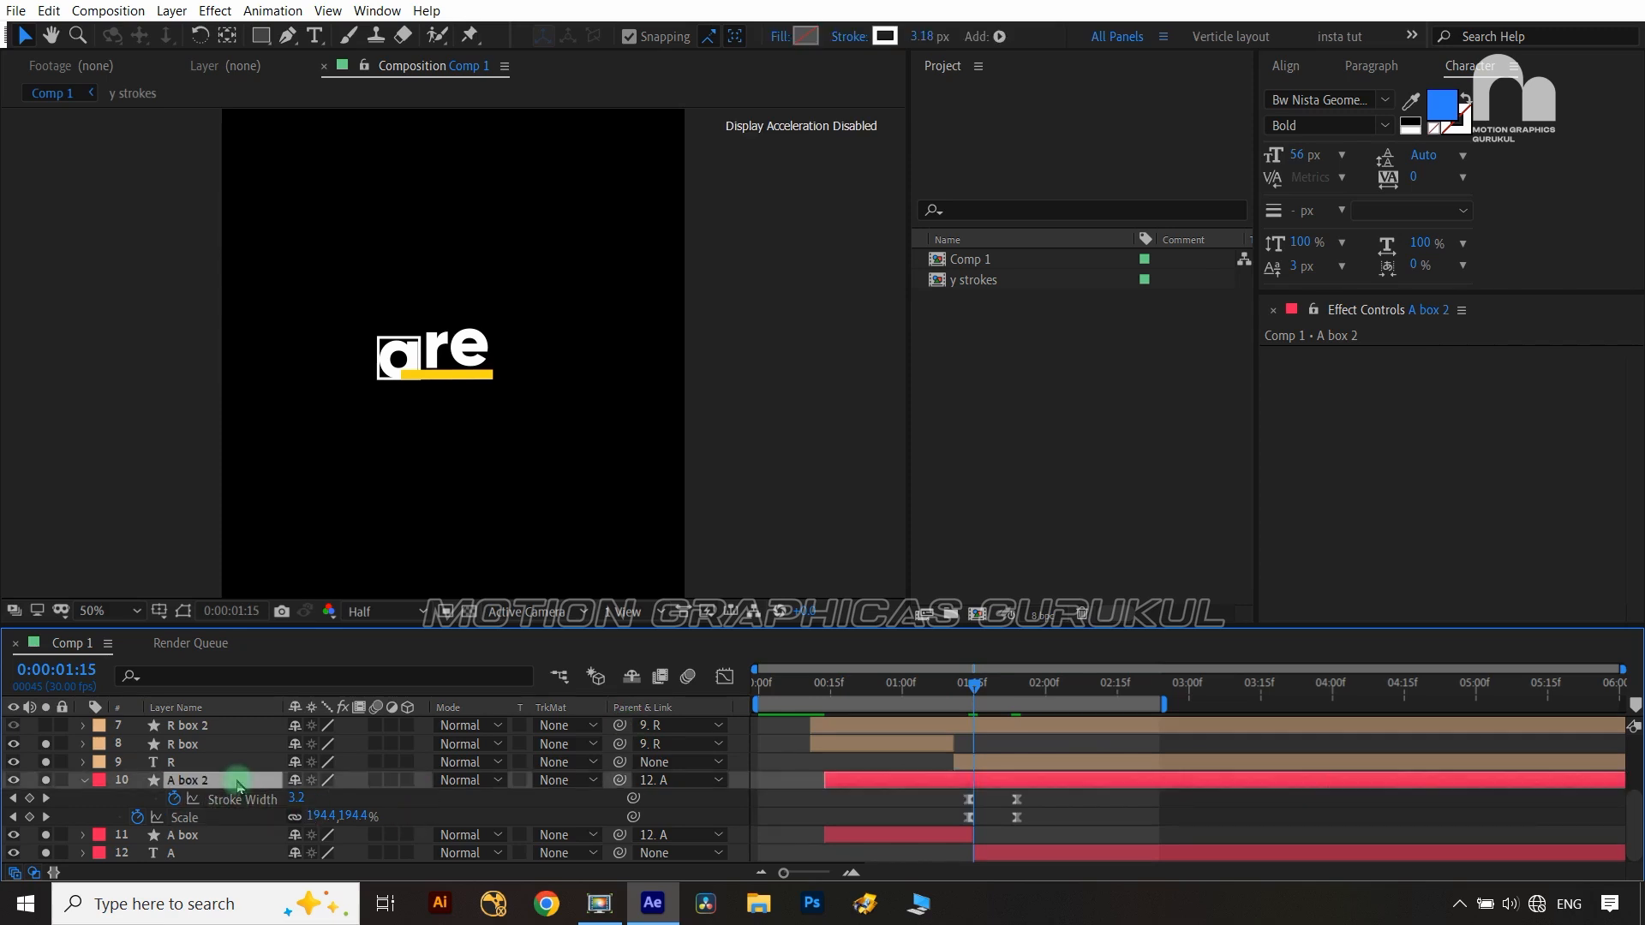
key(alt+bracketleft)
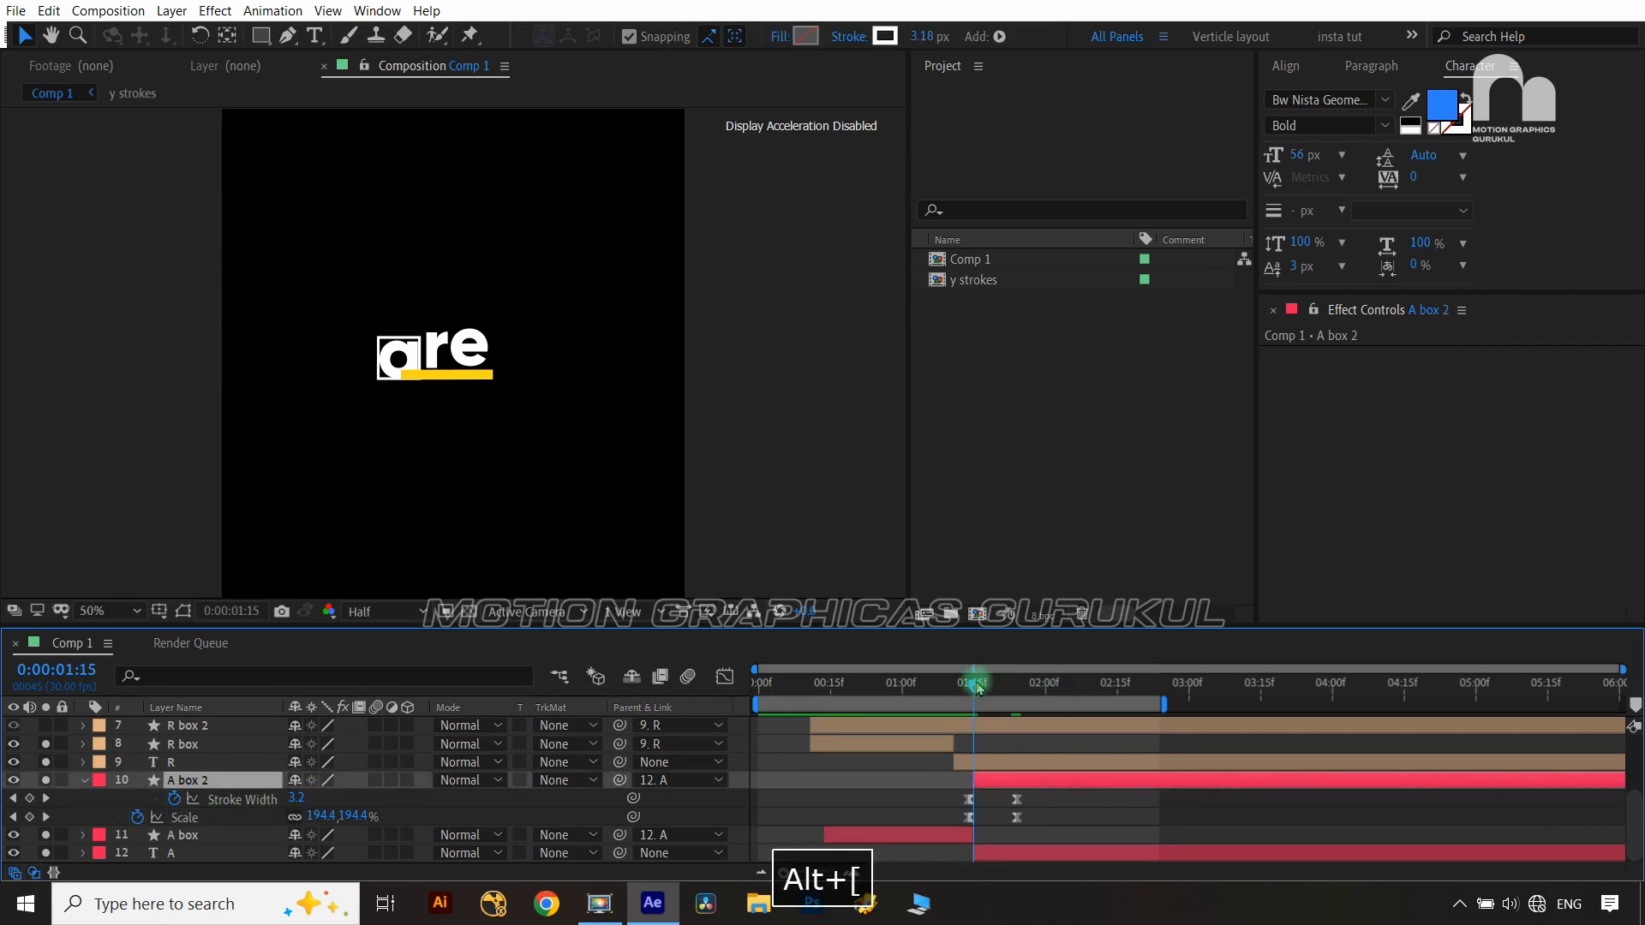
Preview the animation from the beginning and check the A box 2 outline at 0:00:01:15
click(972, 686)
drag(972, 687, 756, 685)
key(space)
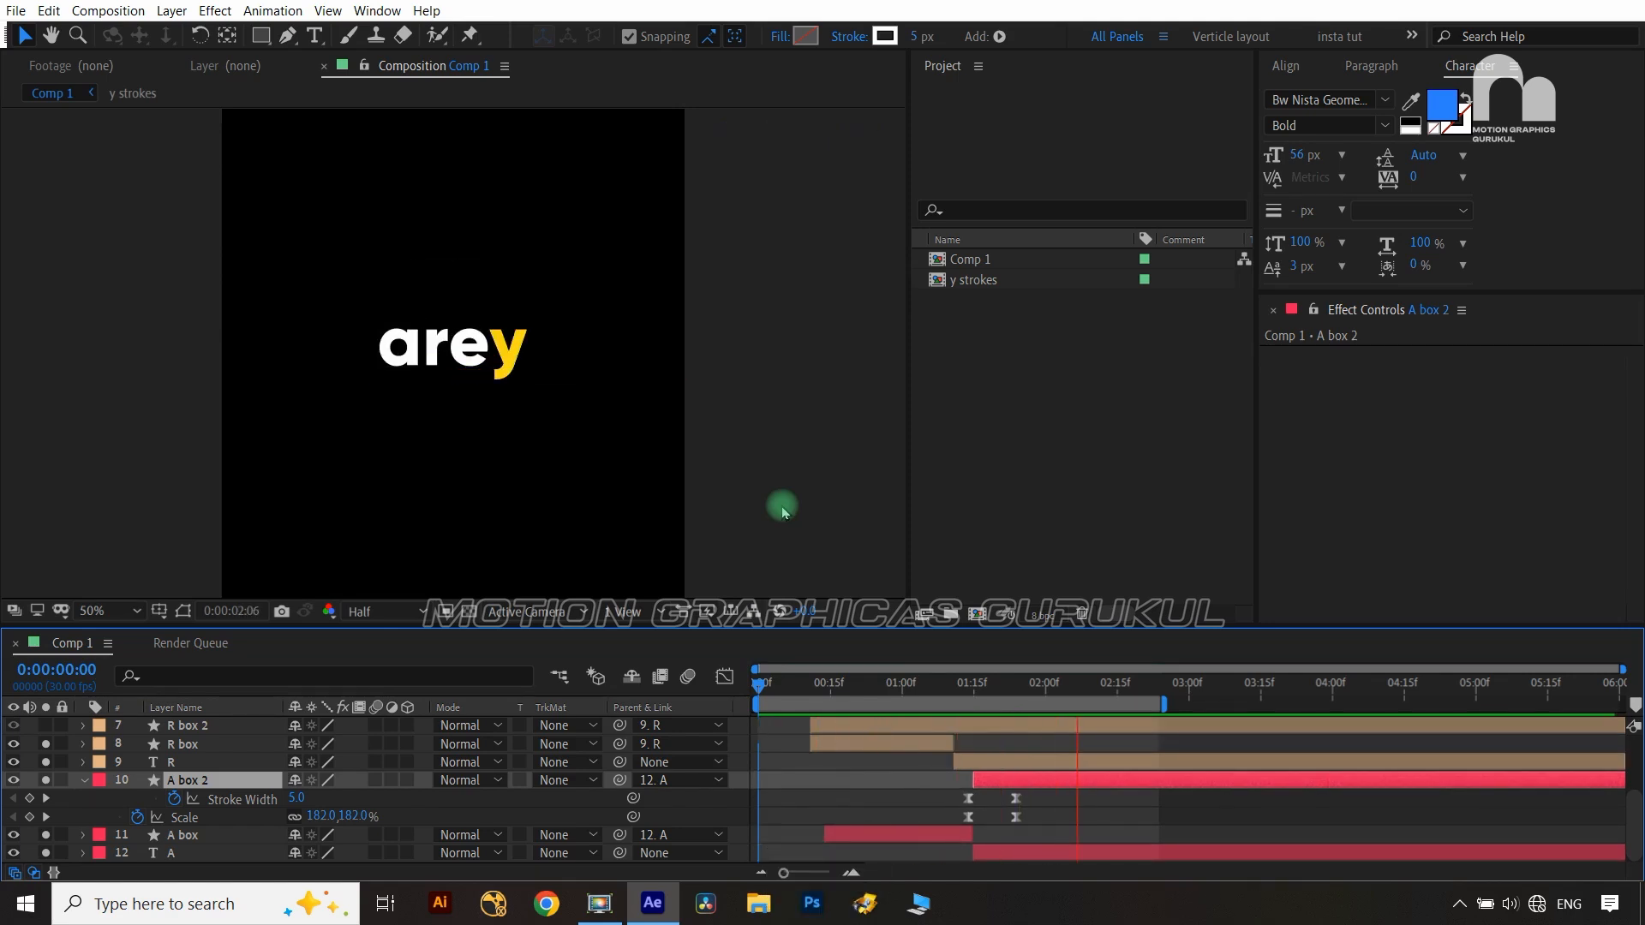
key(space)
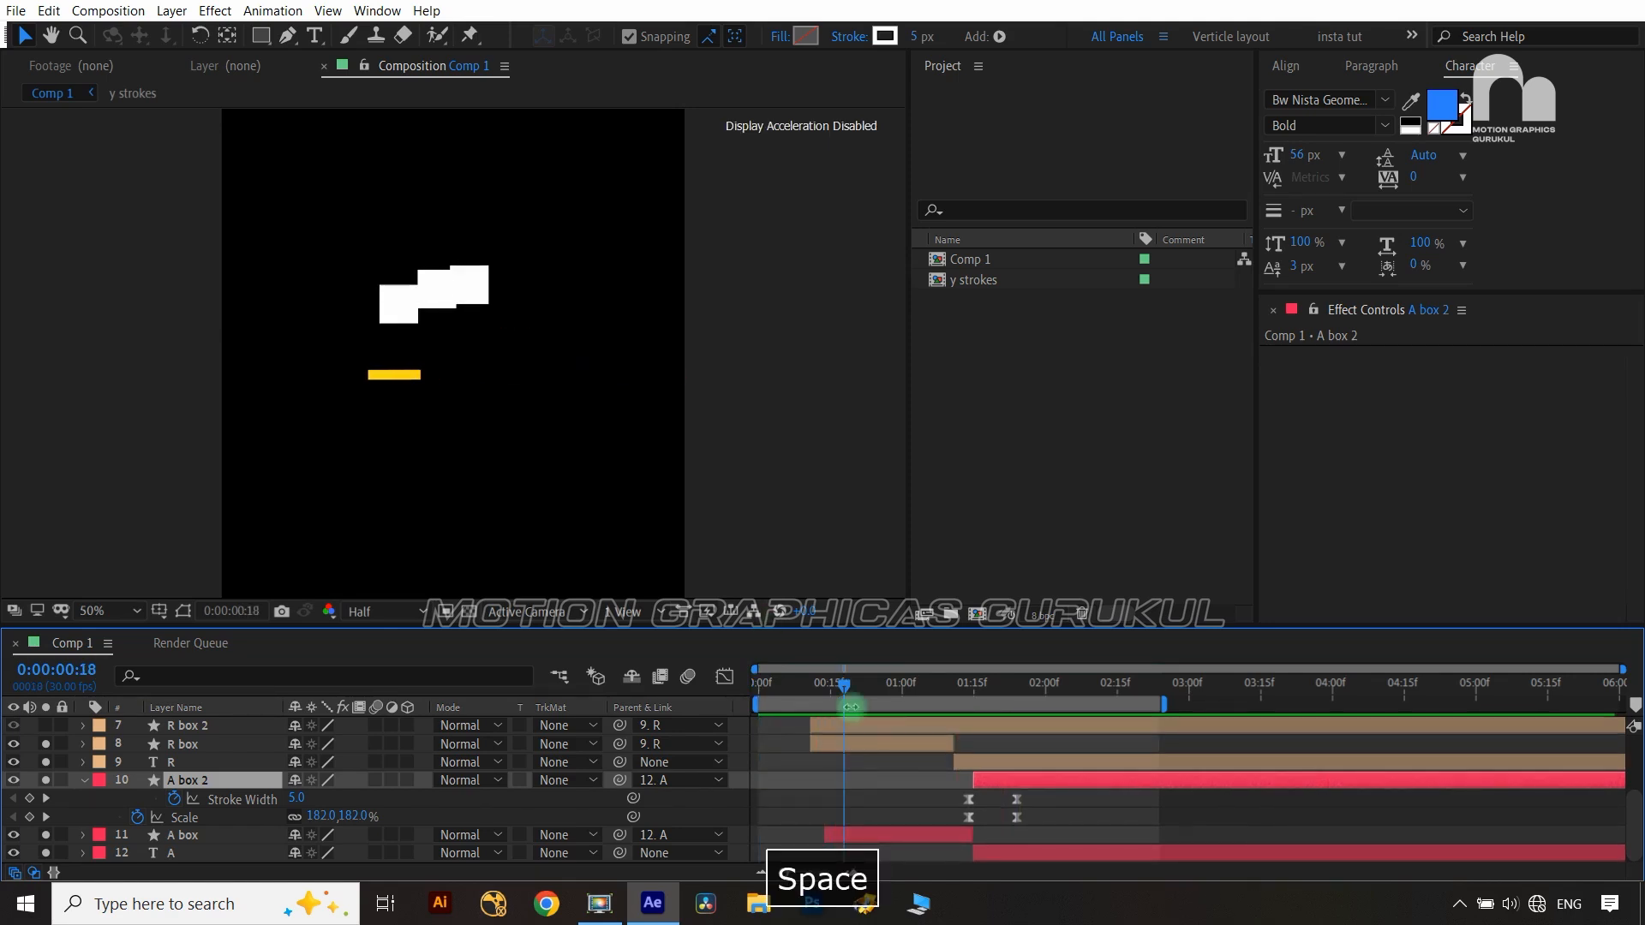
drag(850, 707, 973, 703)
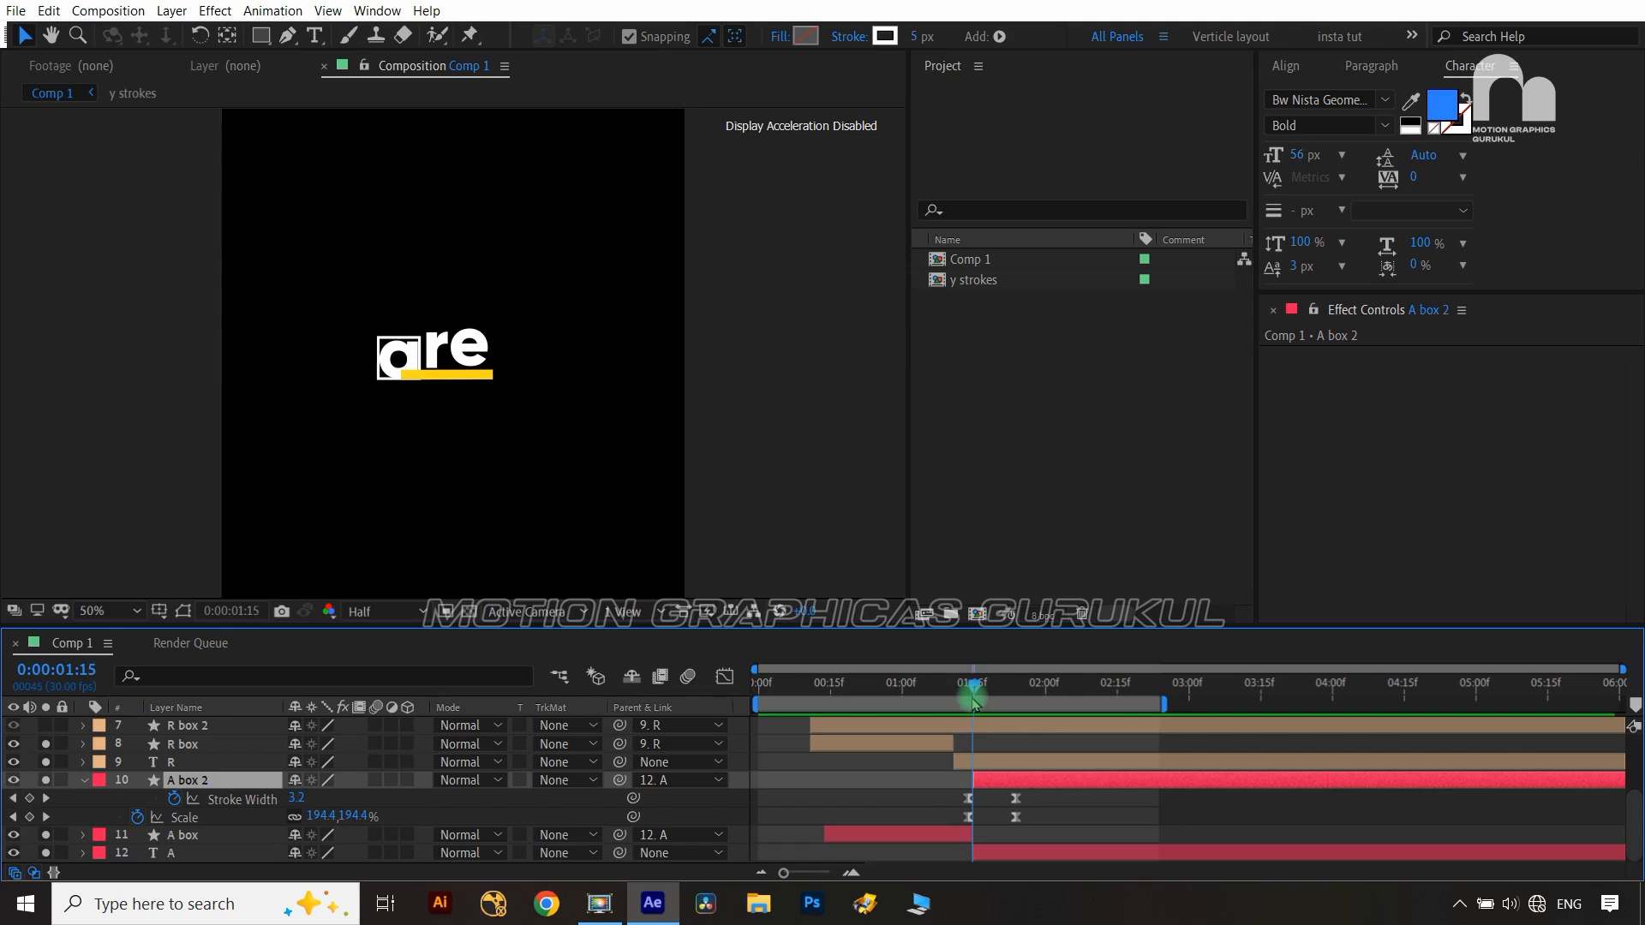
Add a Scale keyframe to R box 2 at 0:00:01:10, just before the R layer's third Y Position keyframe
click(204, 729)
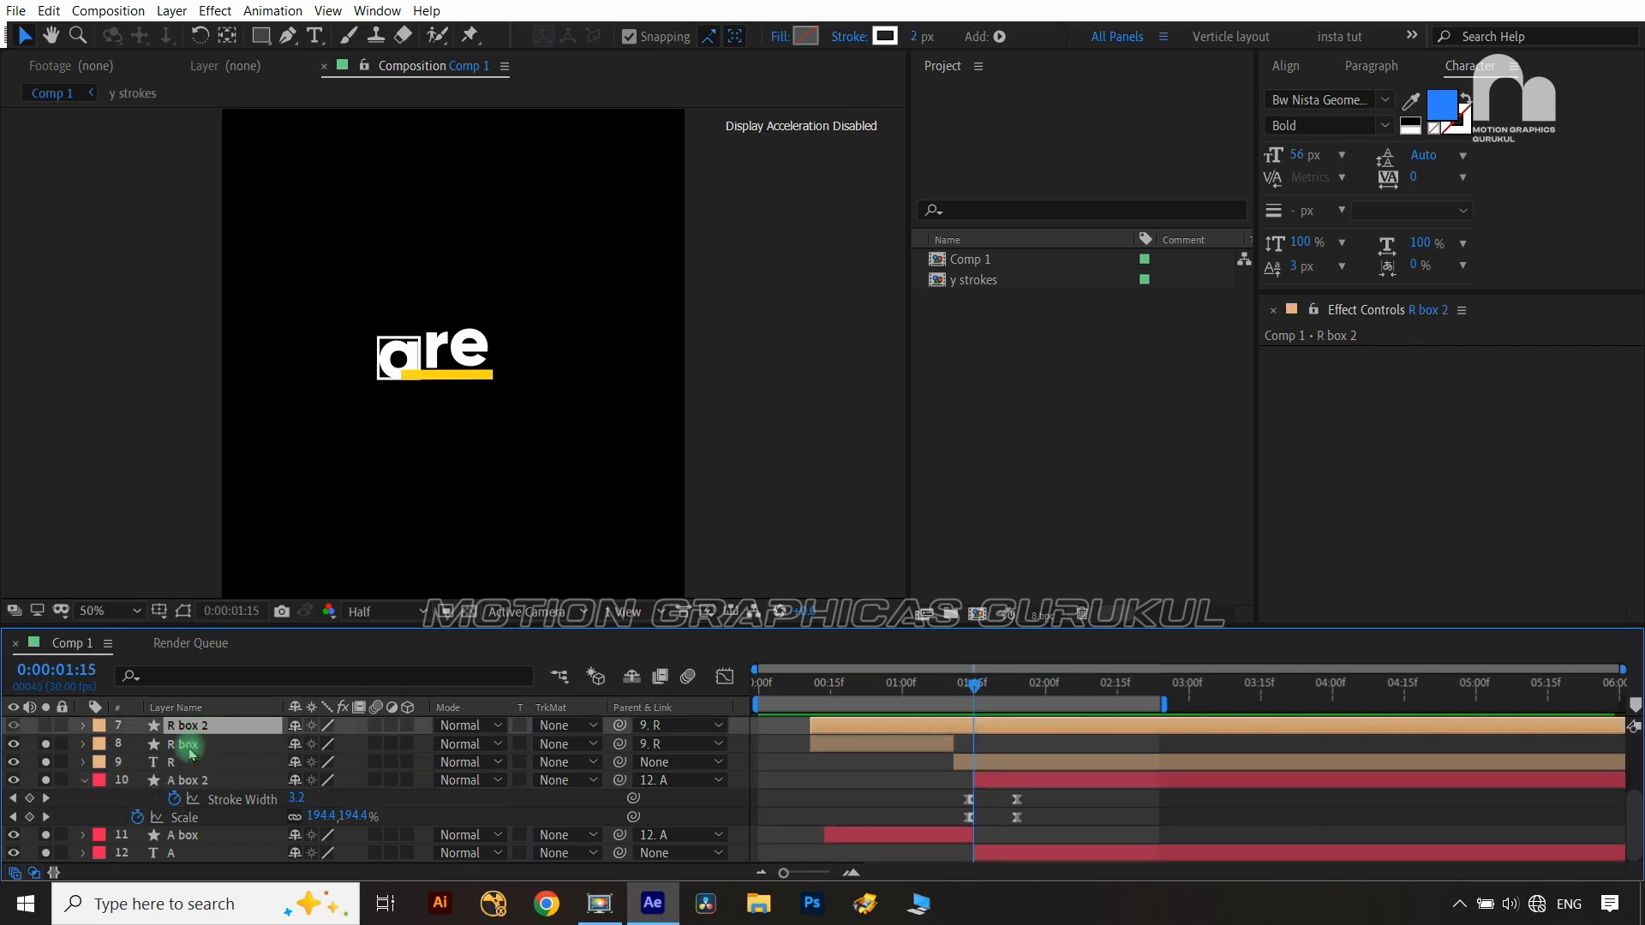
click(188, 745)
key(u)
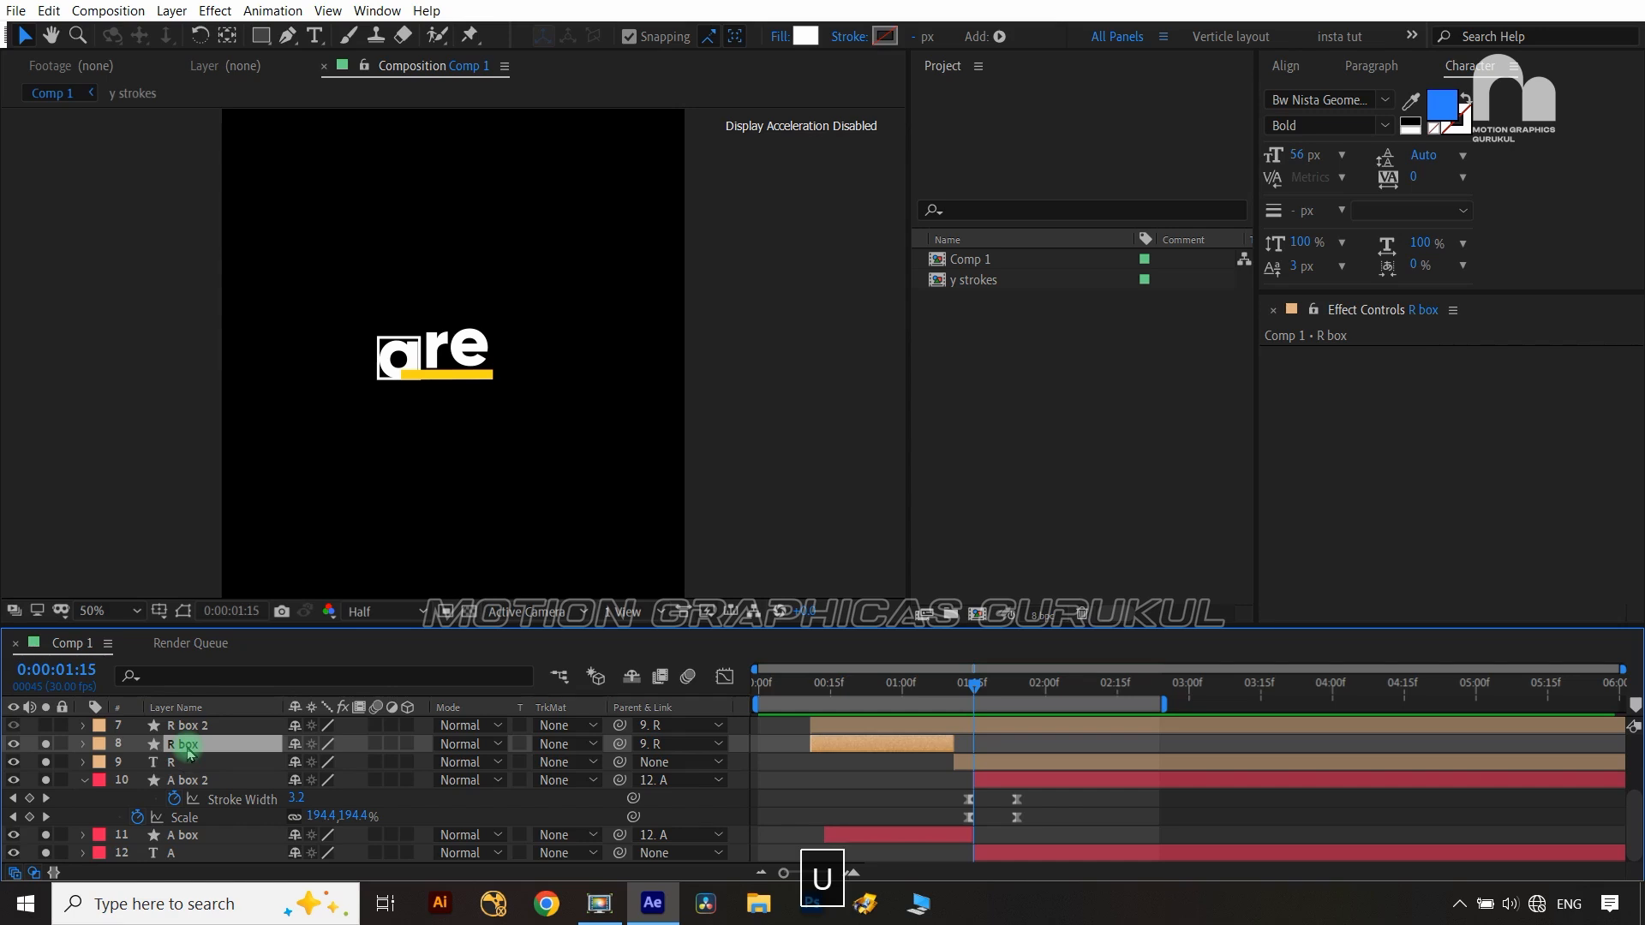
click(181, 762)
key(u)
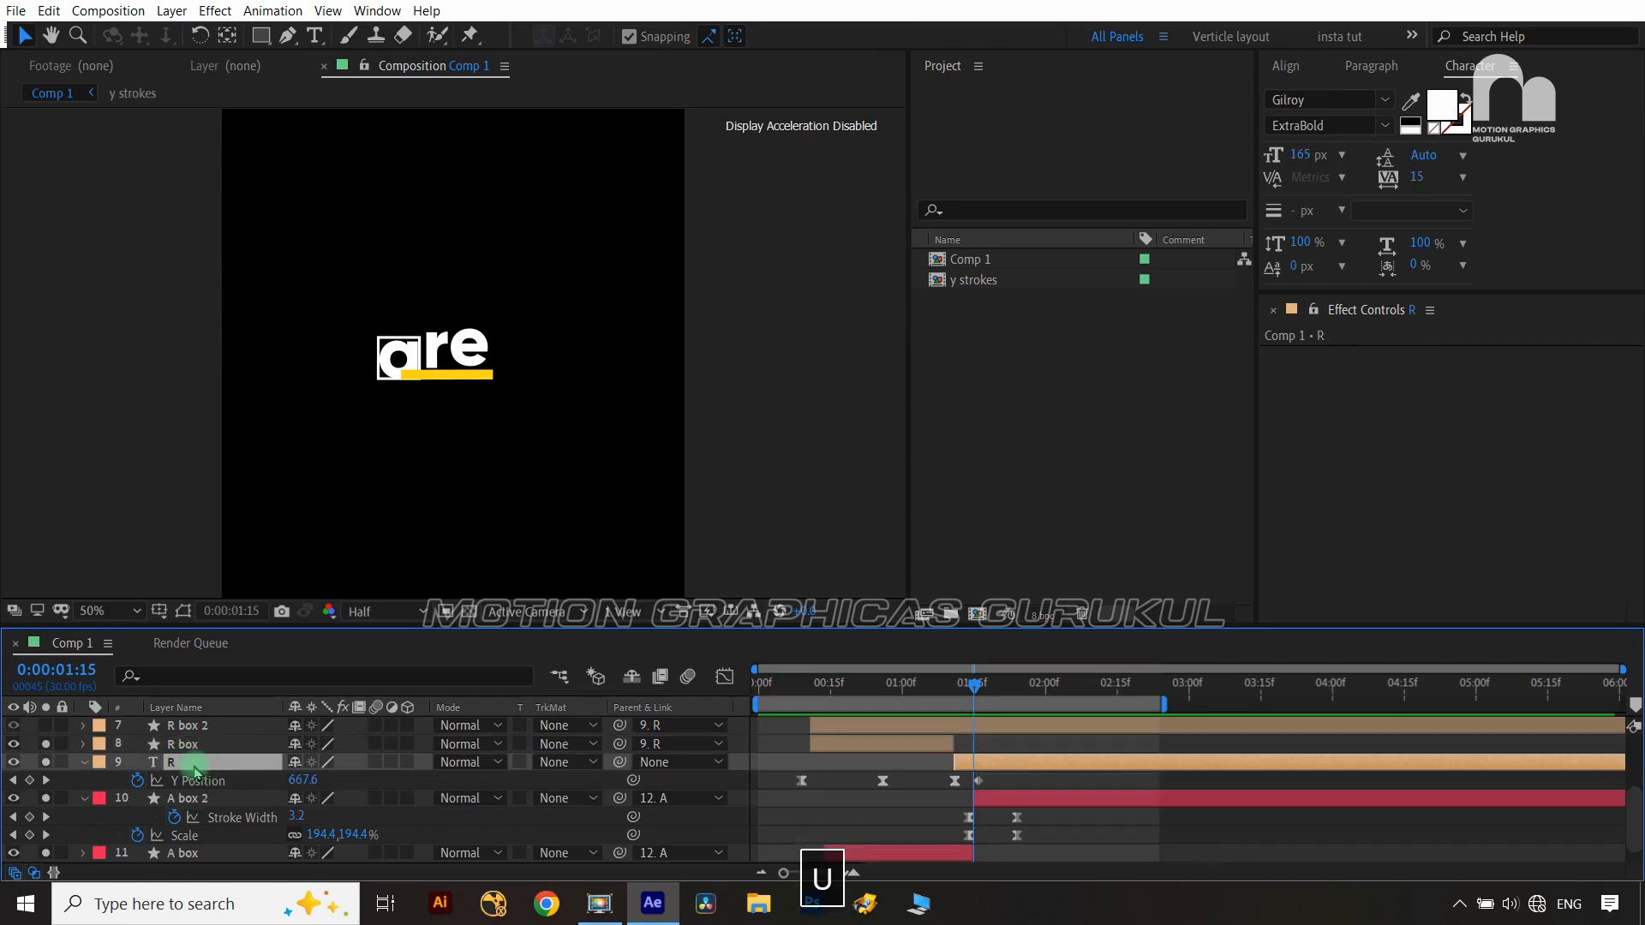
drag(975, 683, 956, 690)
key(ctrl+Left)
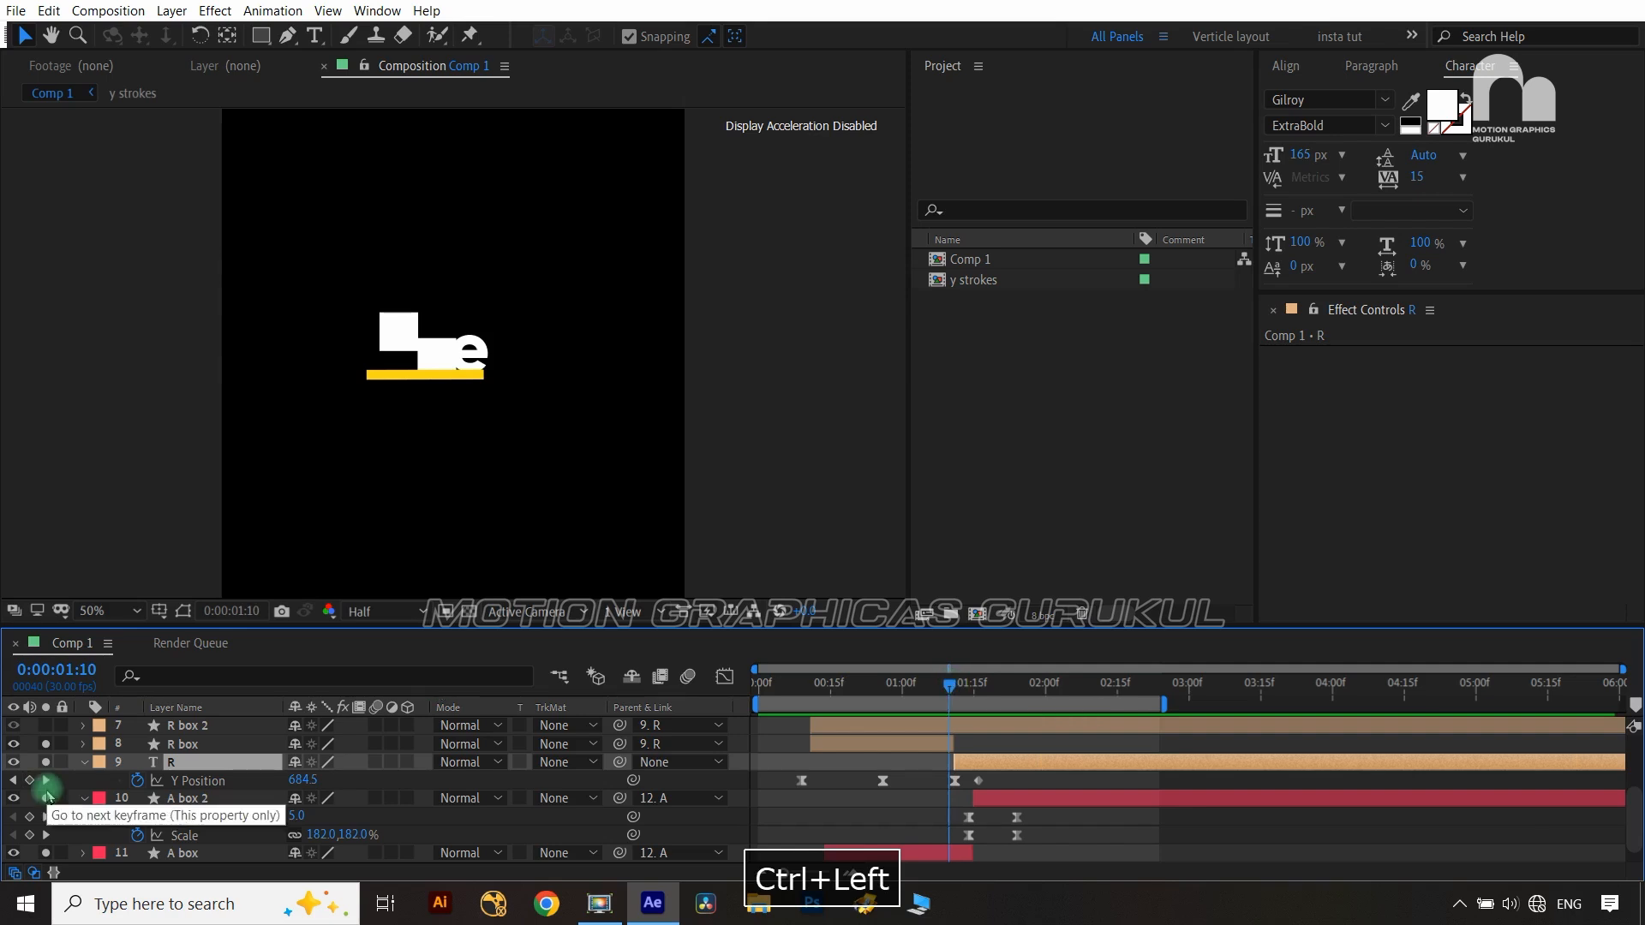
click(181, 728)
key(s)
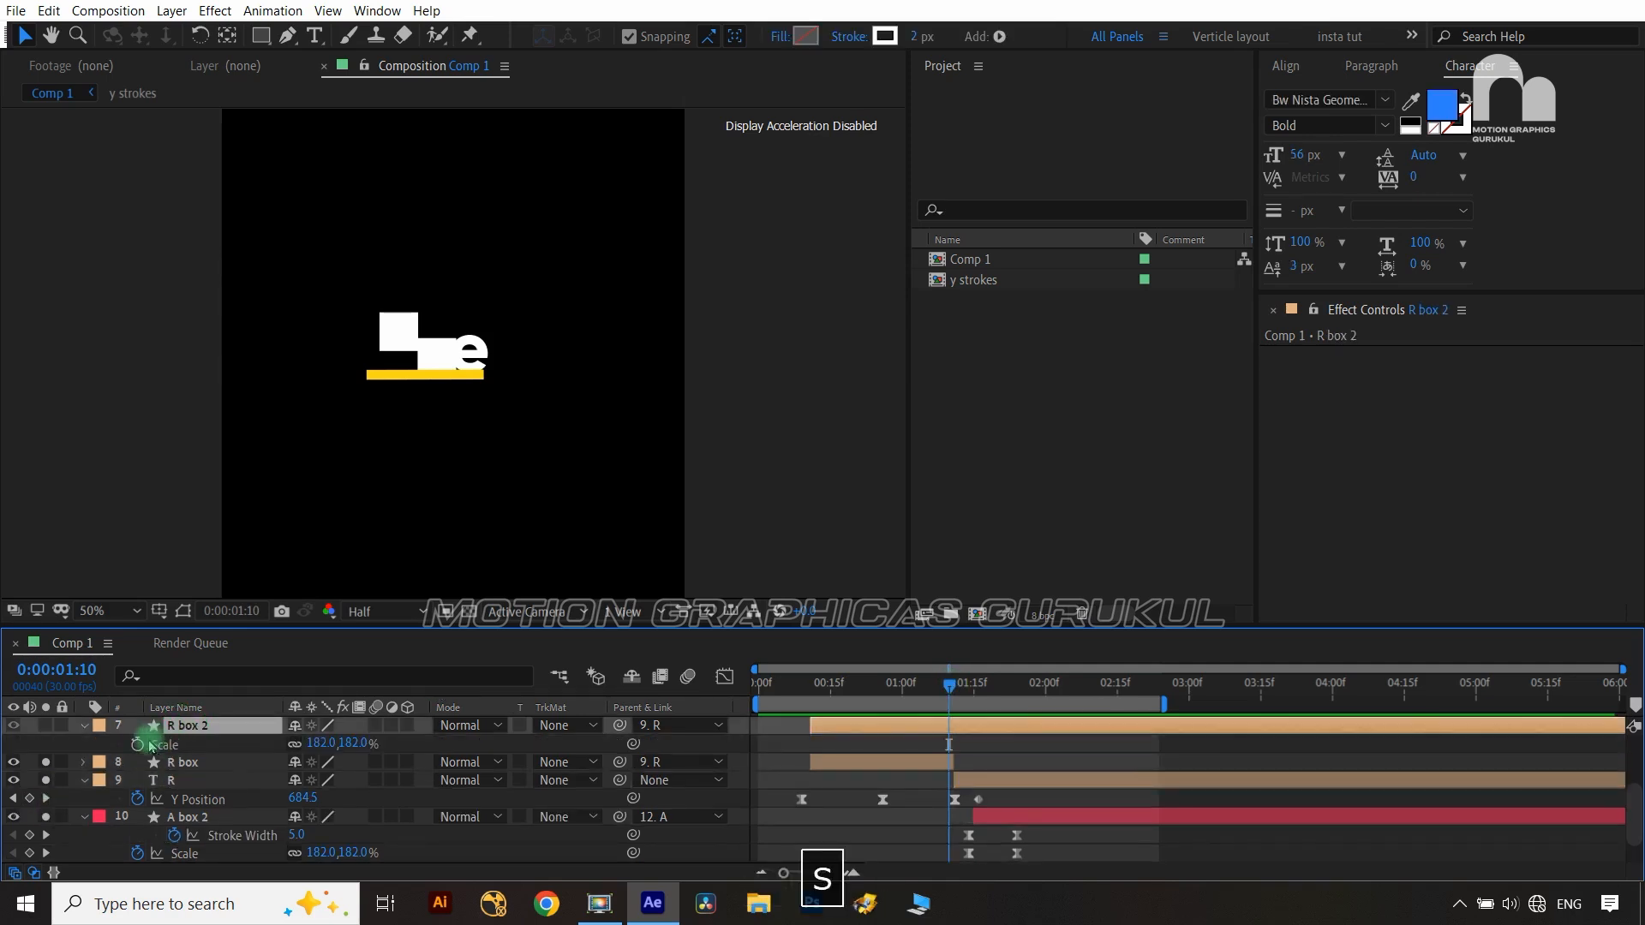
click(137, 744)
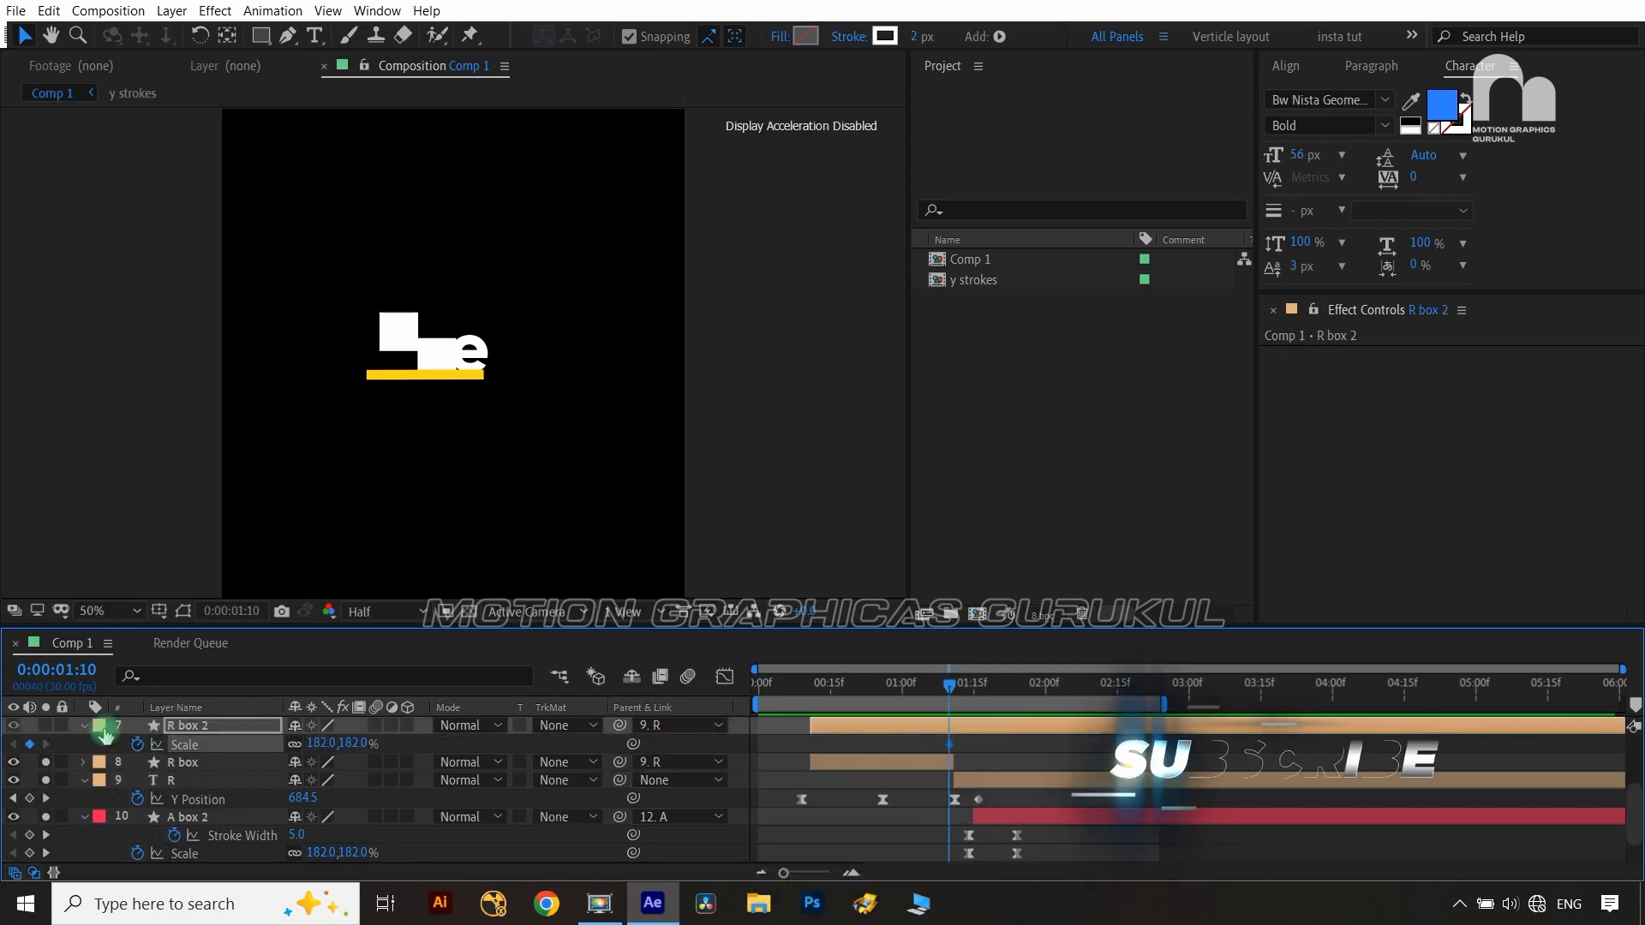
Filter the R box 2 properties for "stro" and add a Stroke Width keyframe of 5 at 0:00:01:10
click(187, 674)
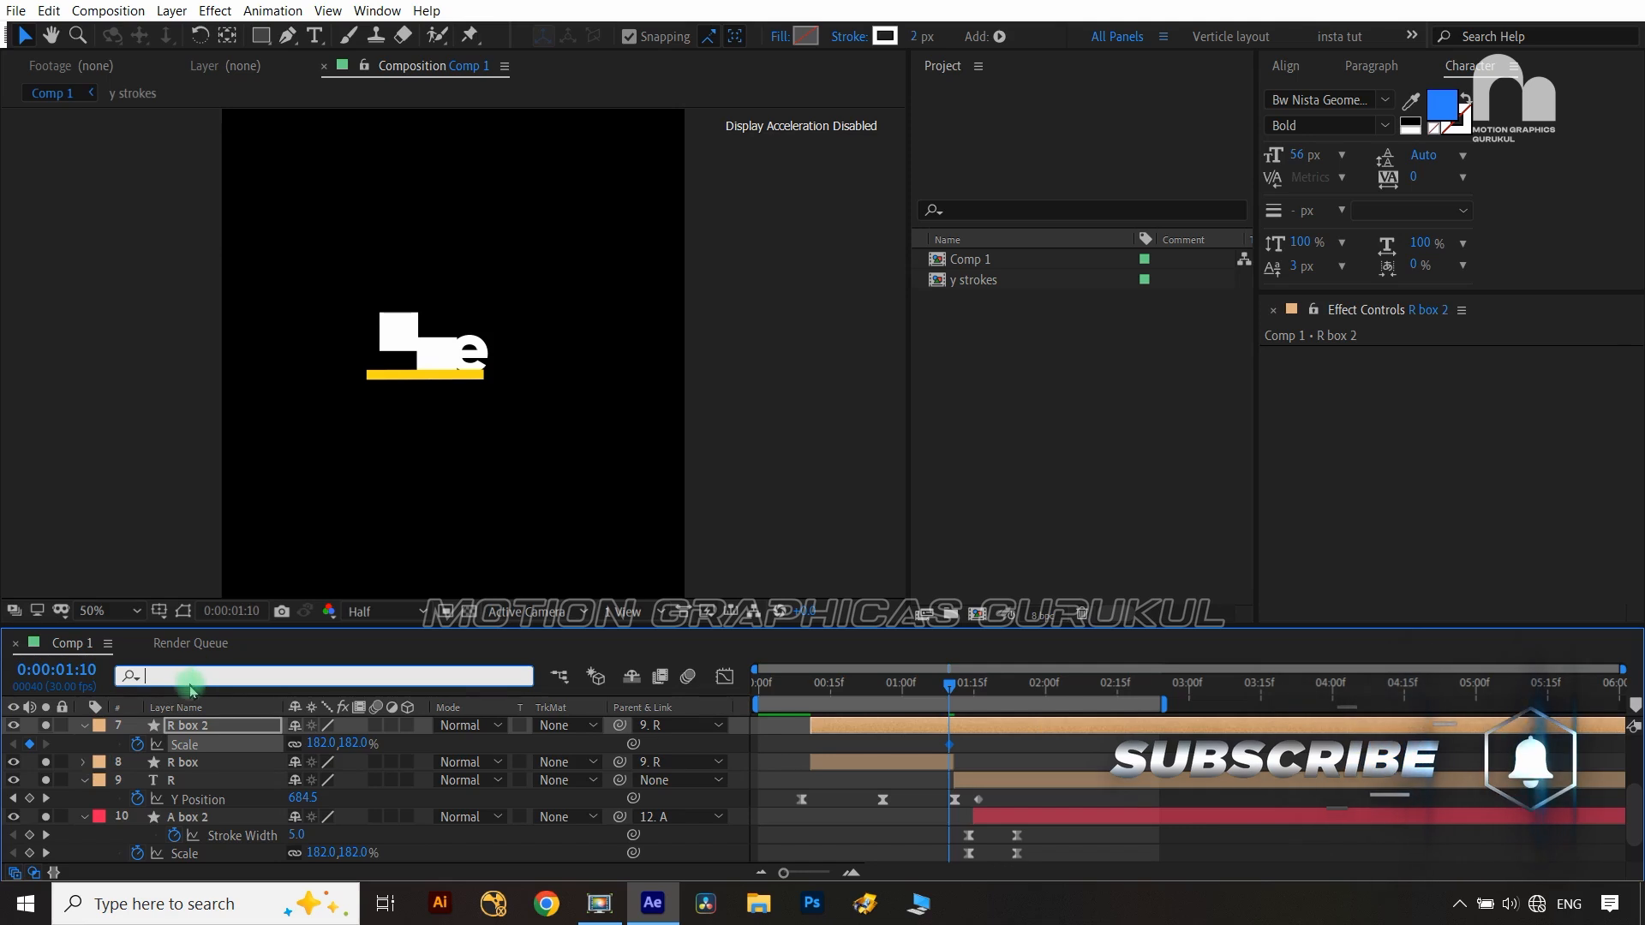
text(stro)
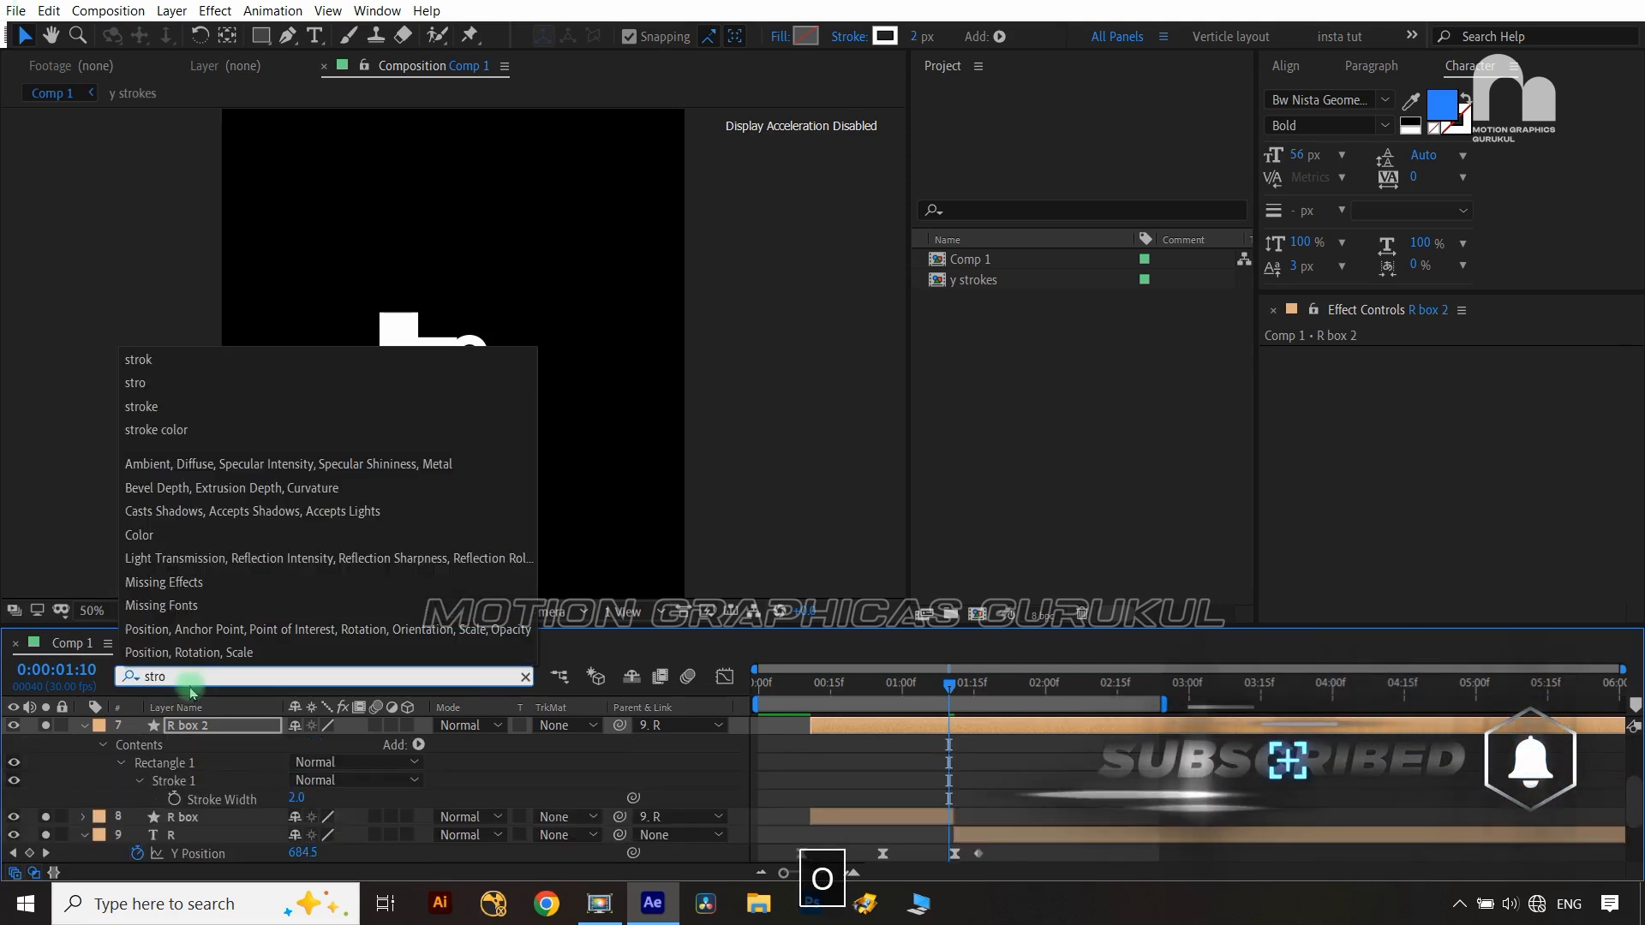
click(379, 799)
click(174, 799)
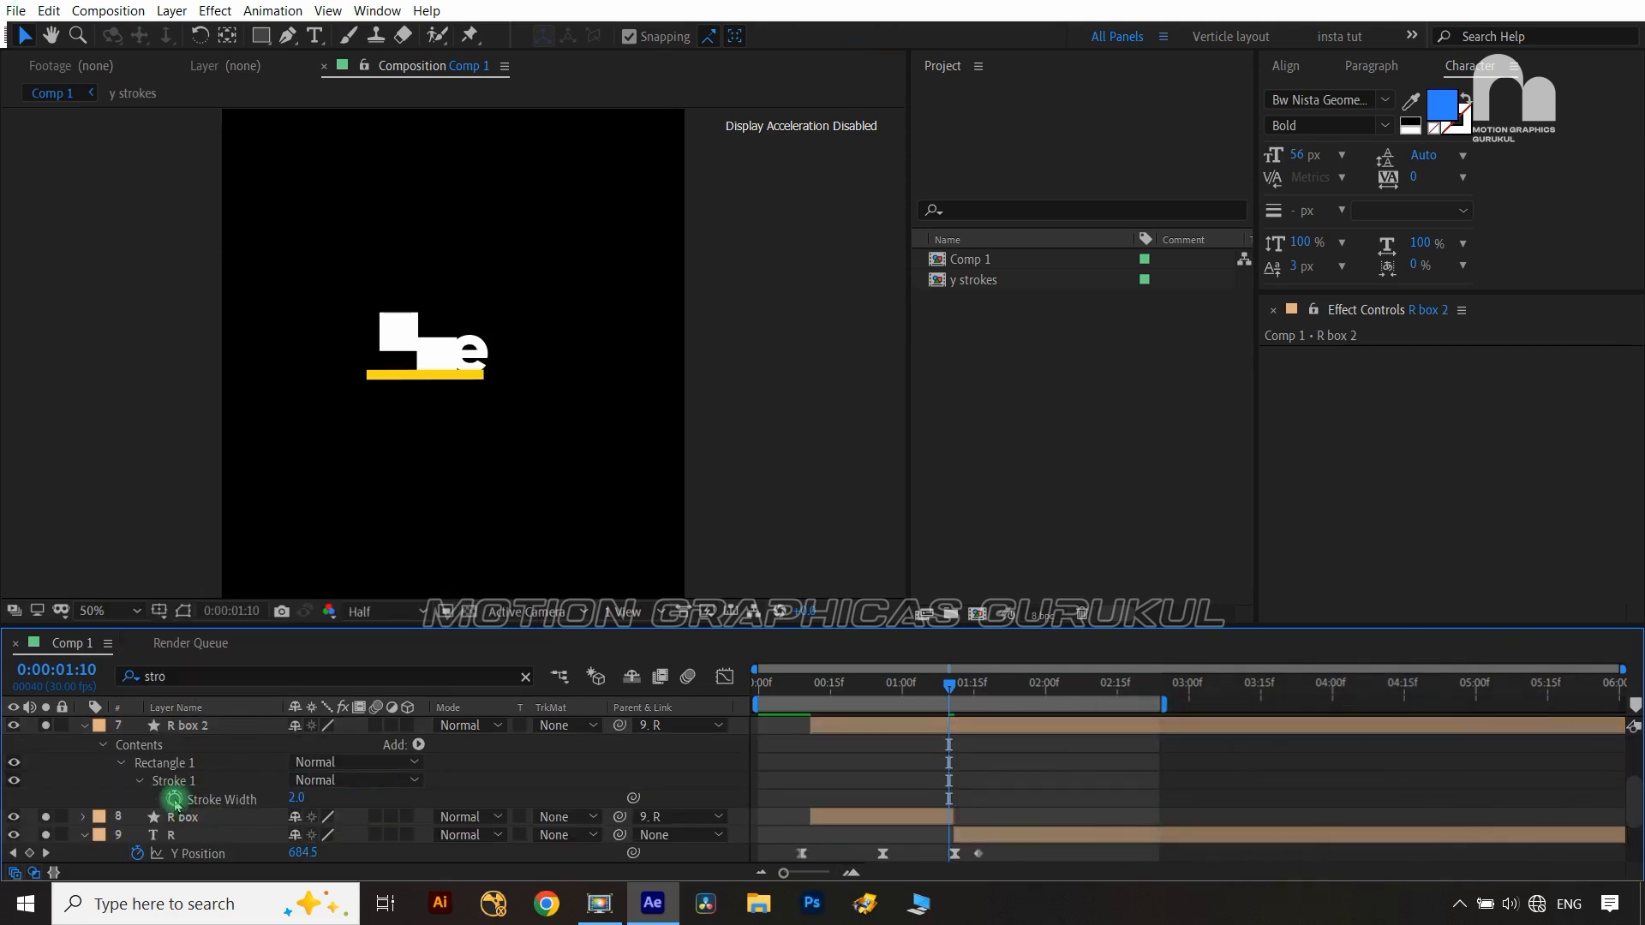
click(296, 798)
text(5)
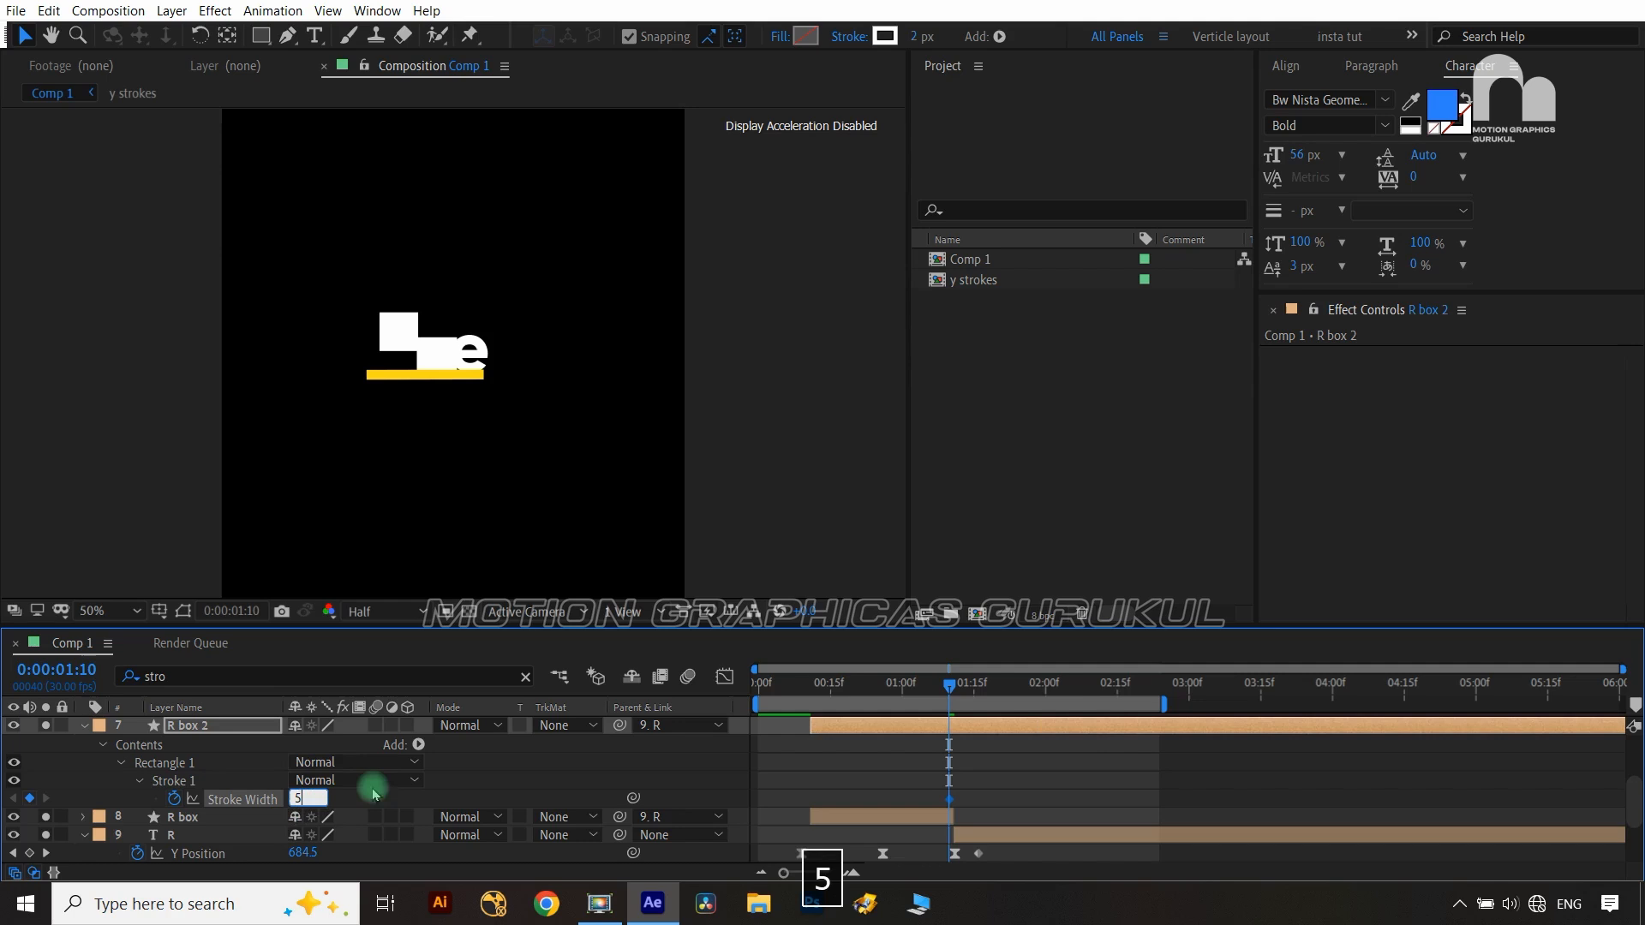
click(501, 793)
Set R box 2's Scale to 216% and Stroke Width to 0 at 0:00:01:24, aligned with A box 2's last keyframes
click(227, 726)
key(u)
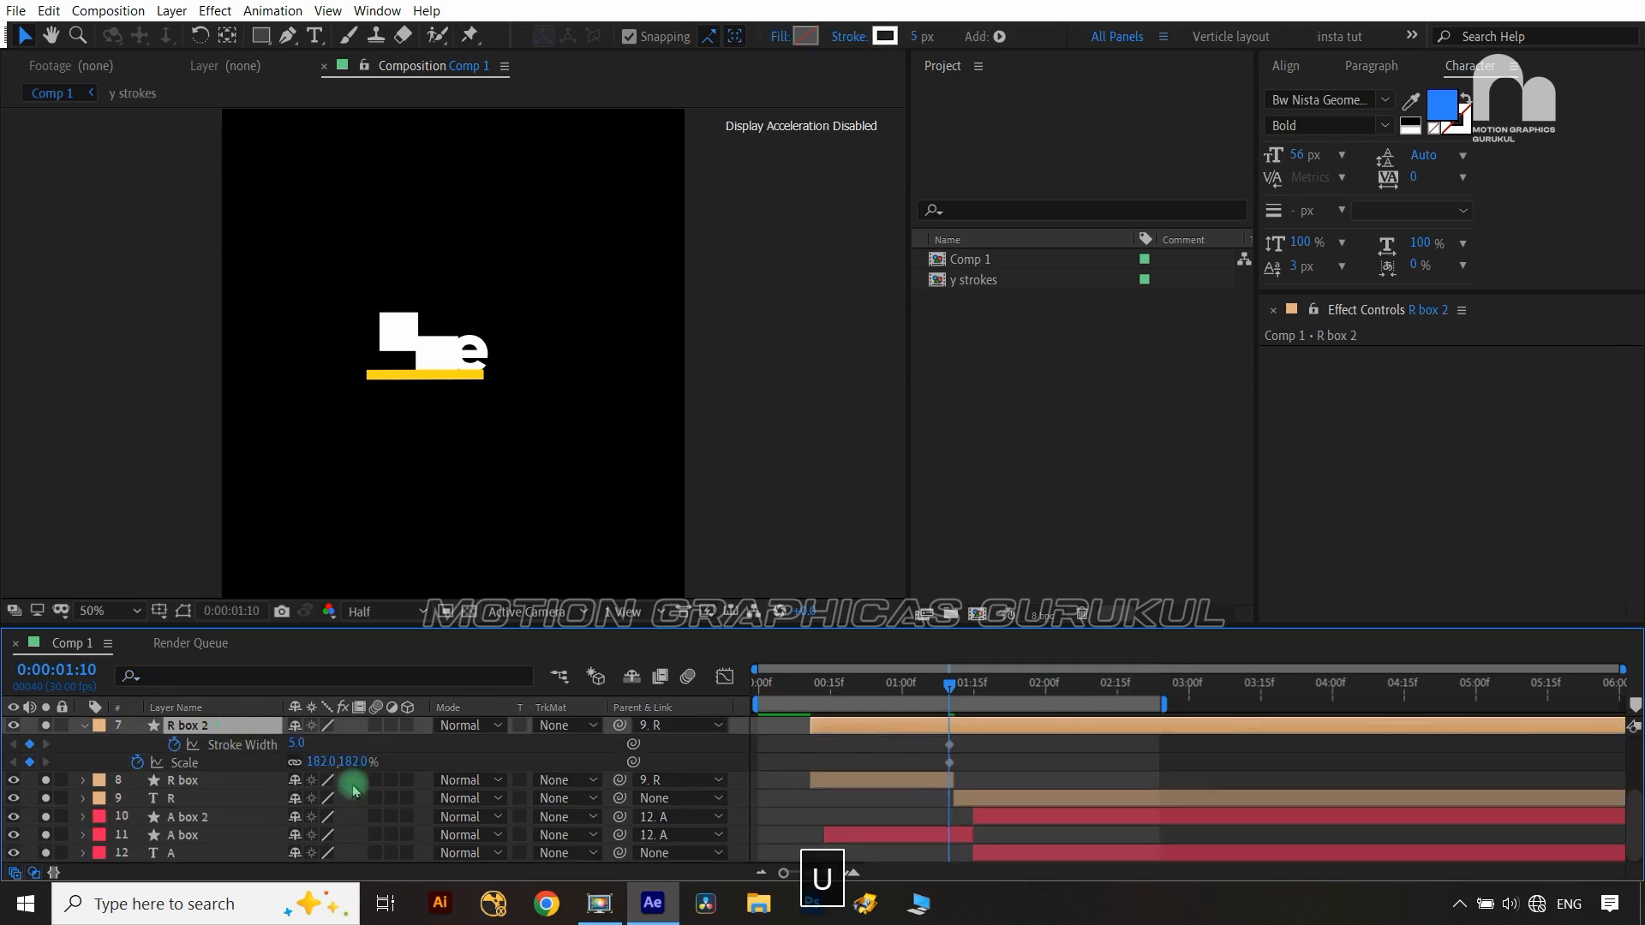
key(shift+Page_Down)
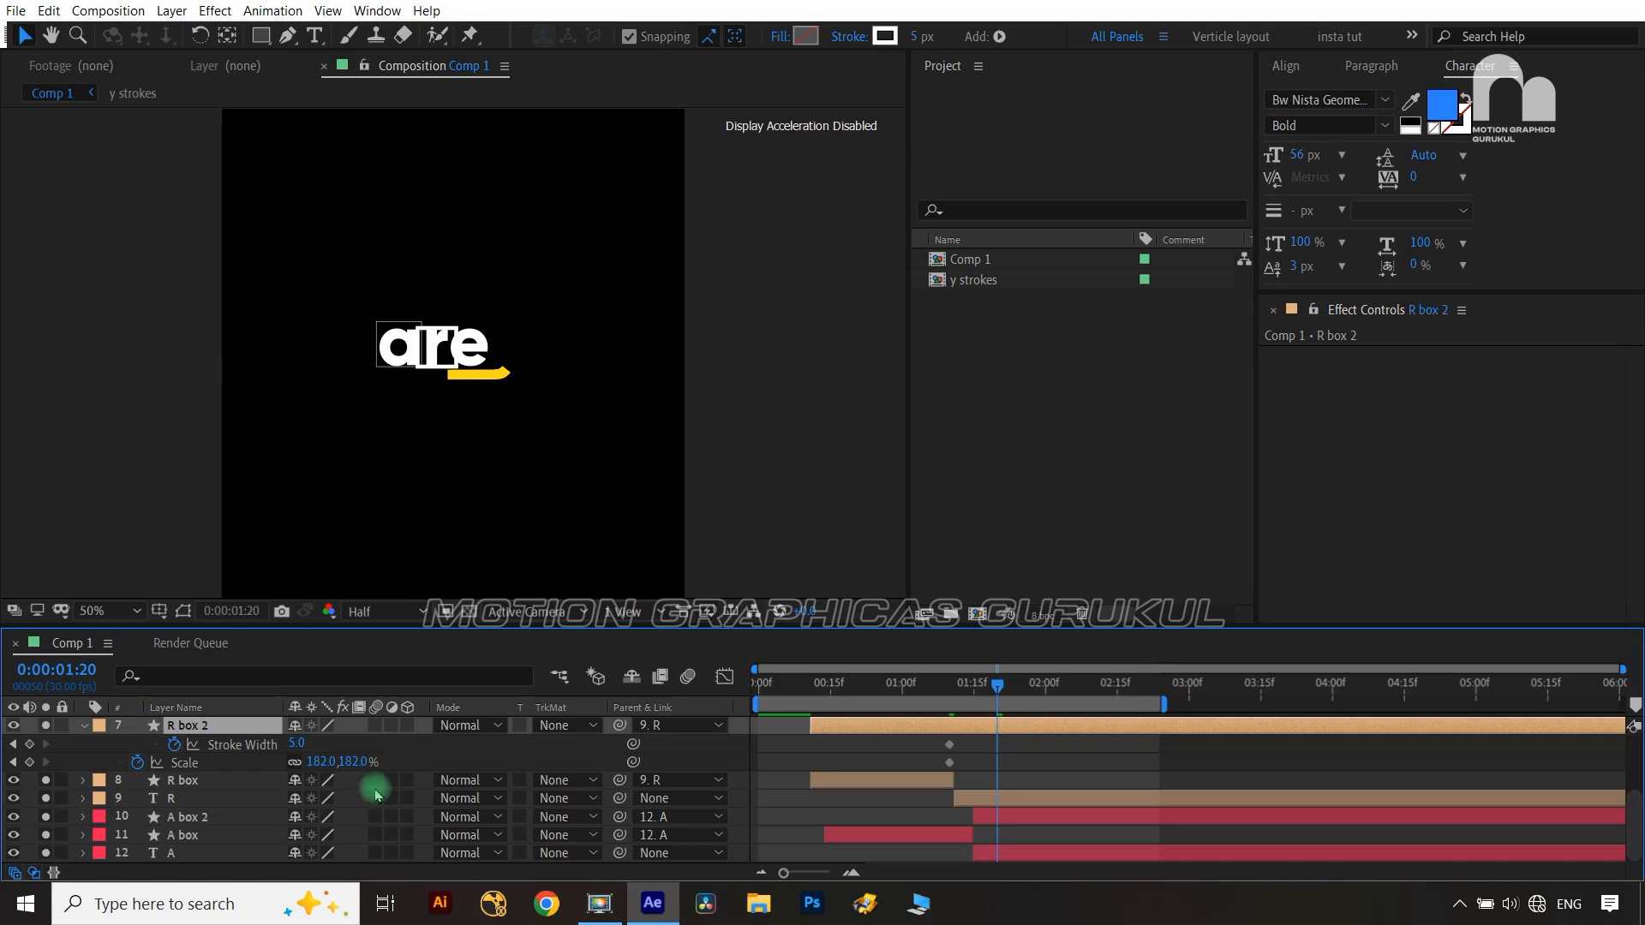
click(194, 820)
key(u)
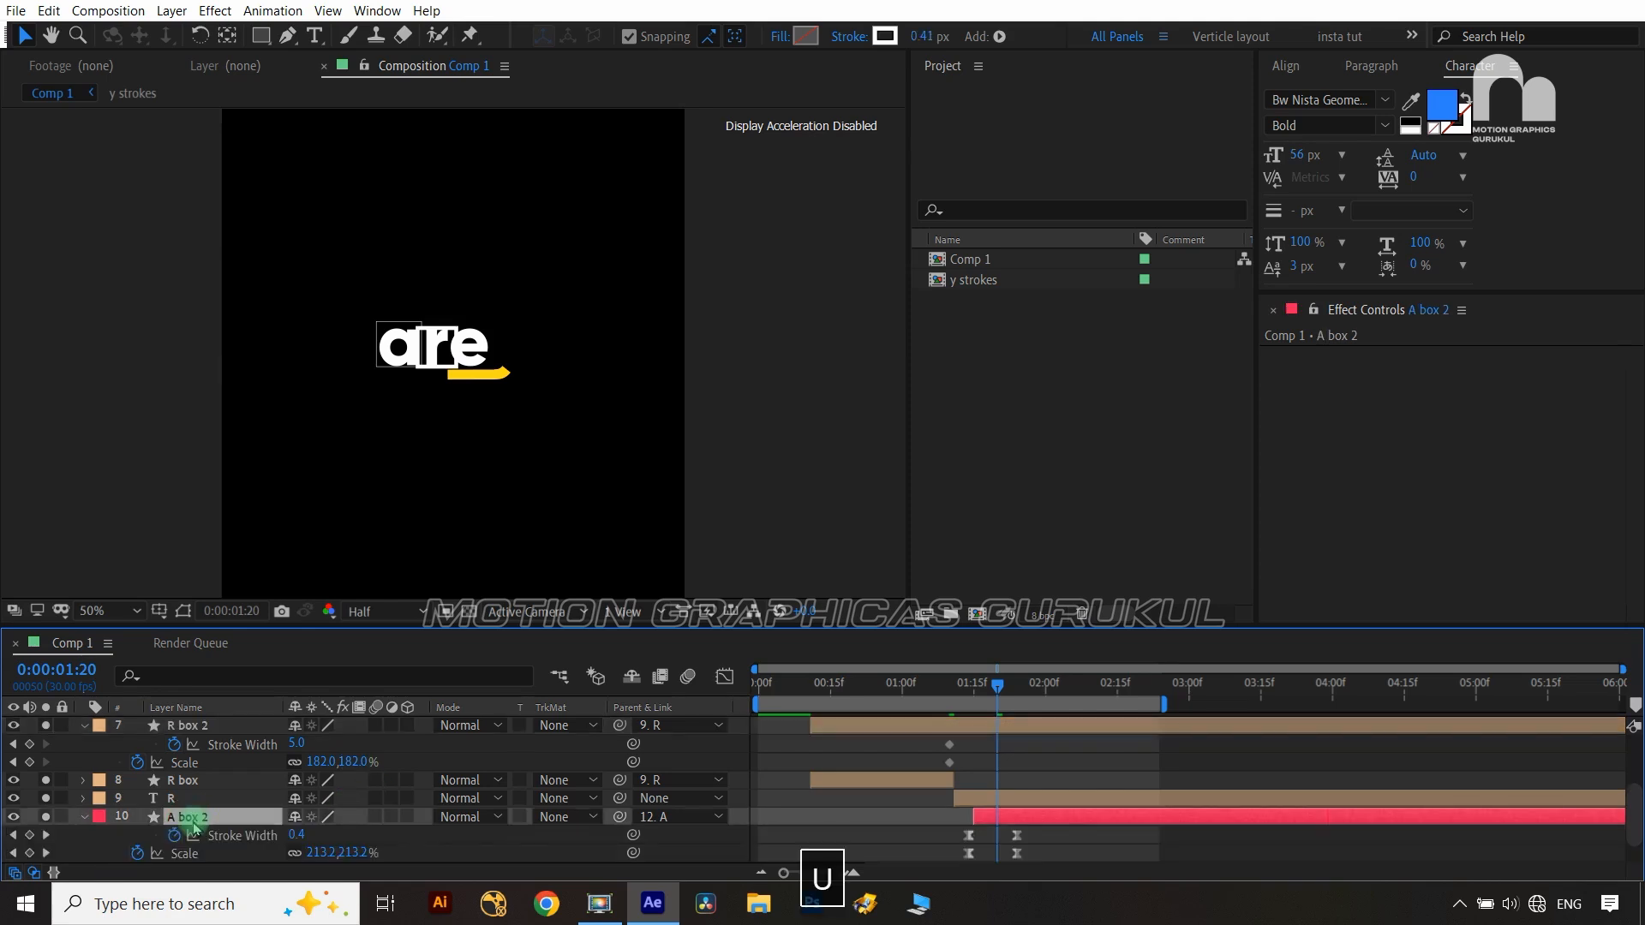
click(45, 836)
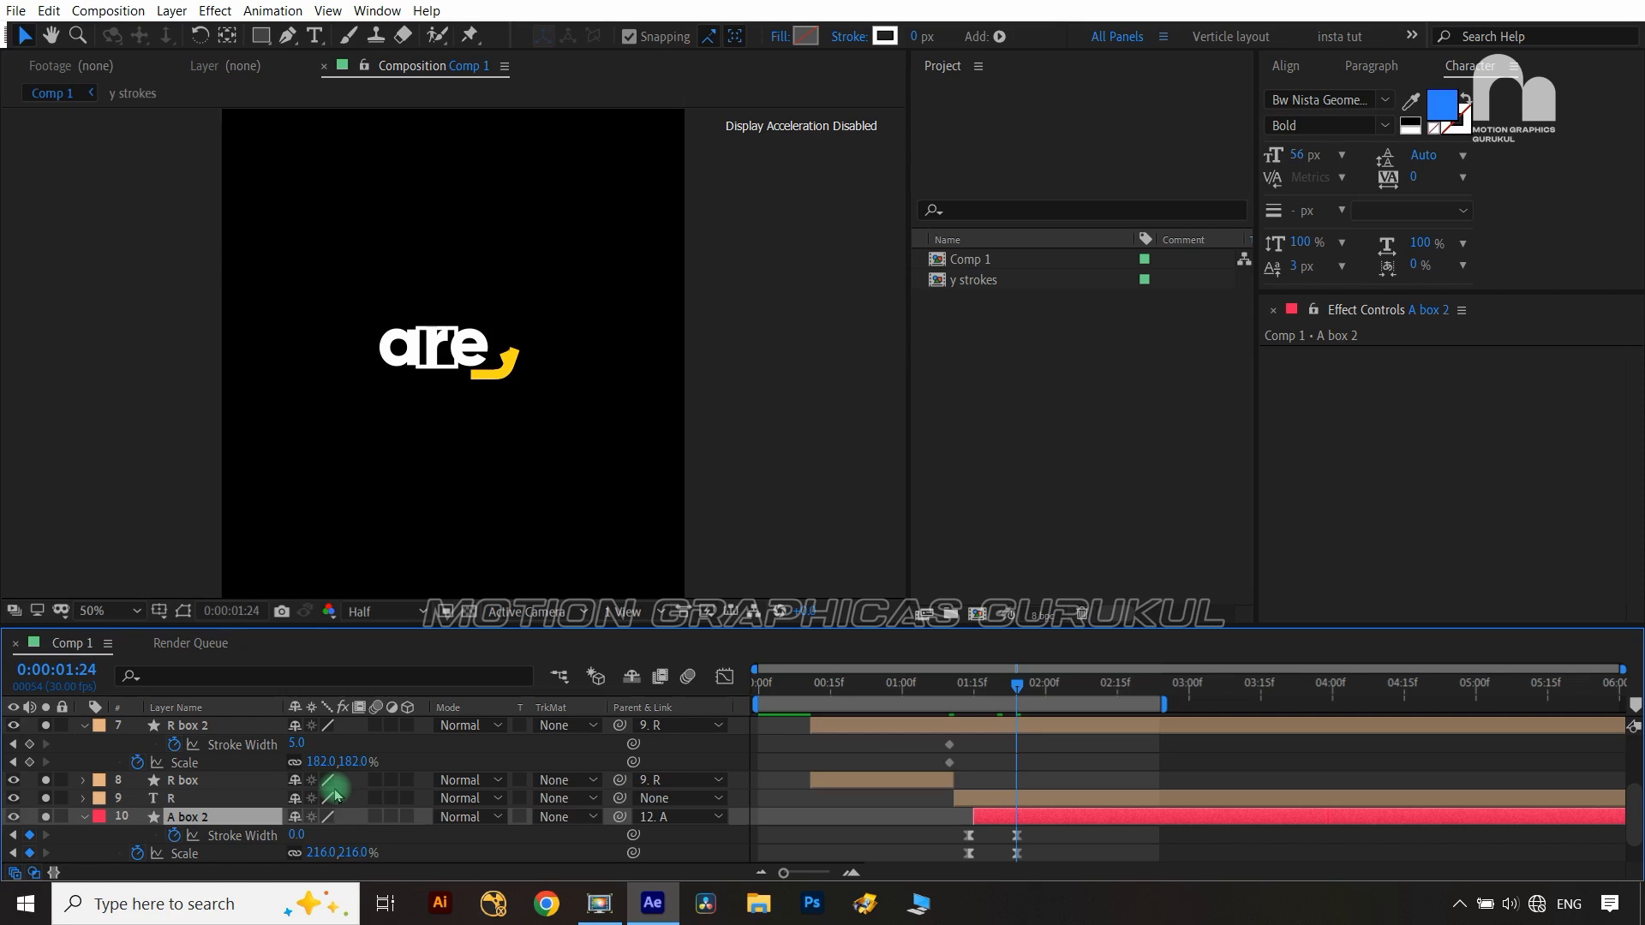
text(21)
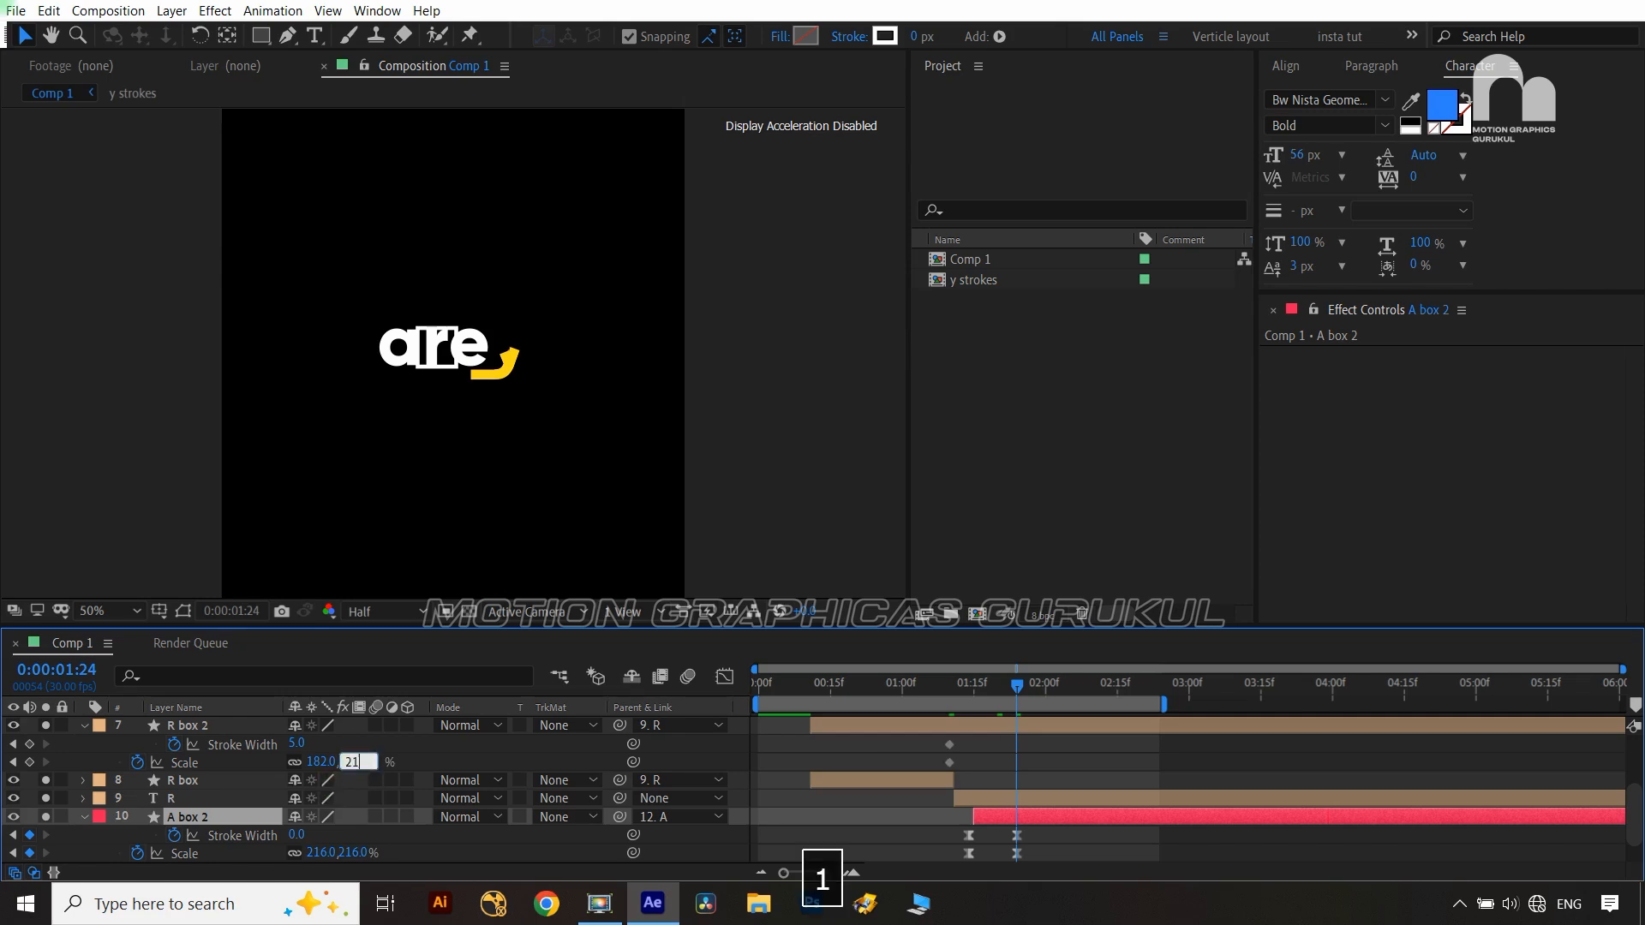
text(6)
click(416, 765)
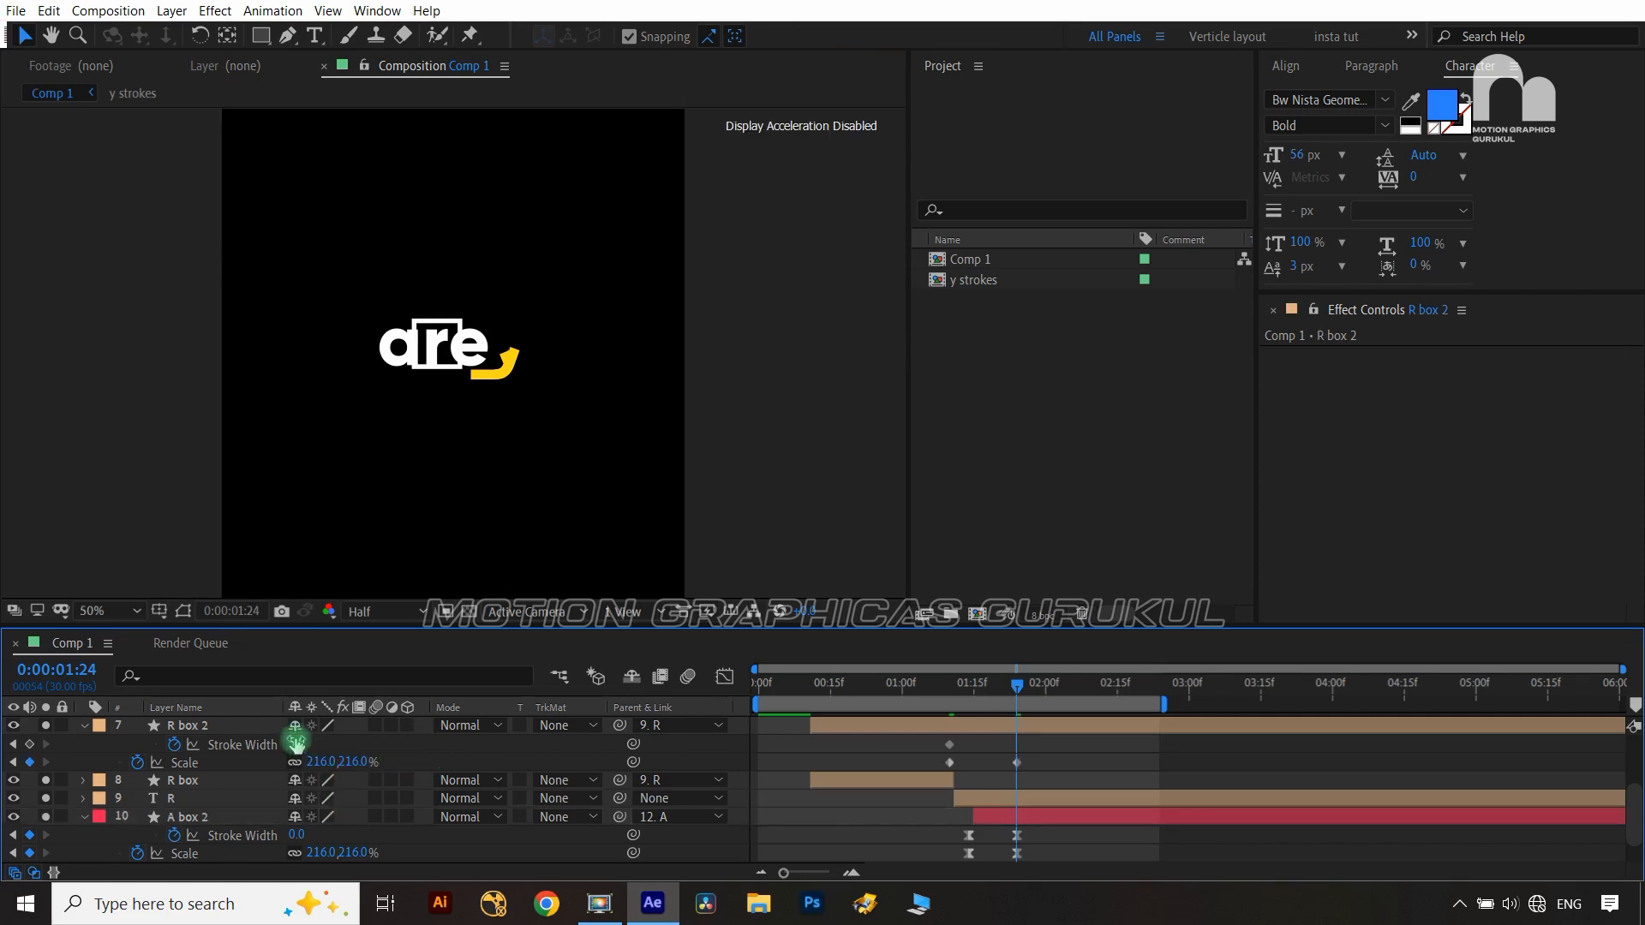
text(0)
key(Return)
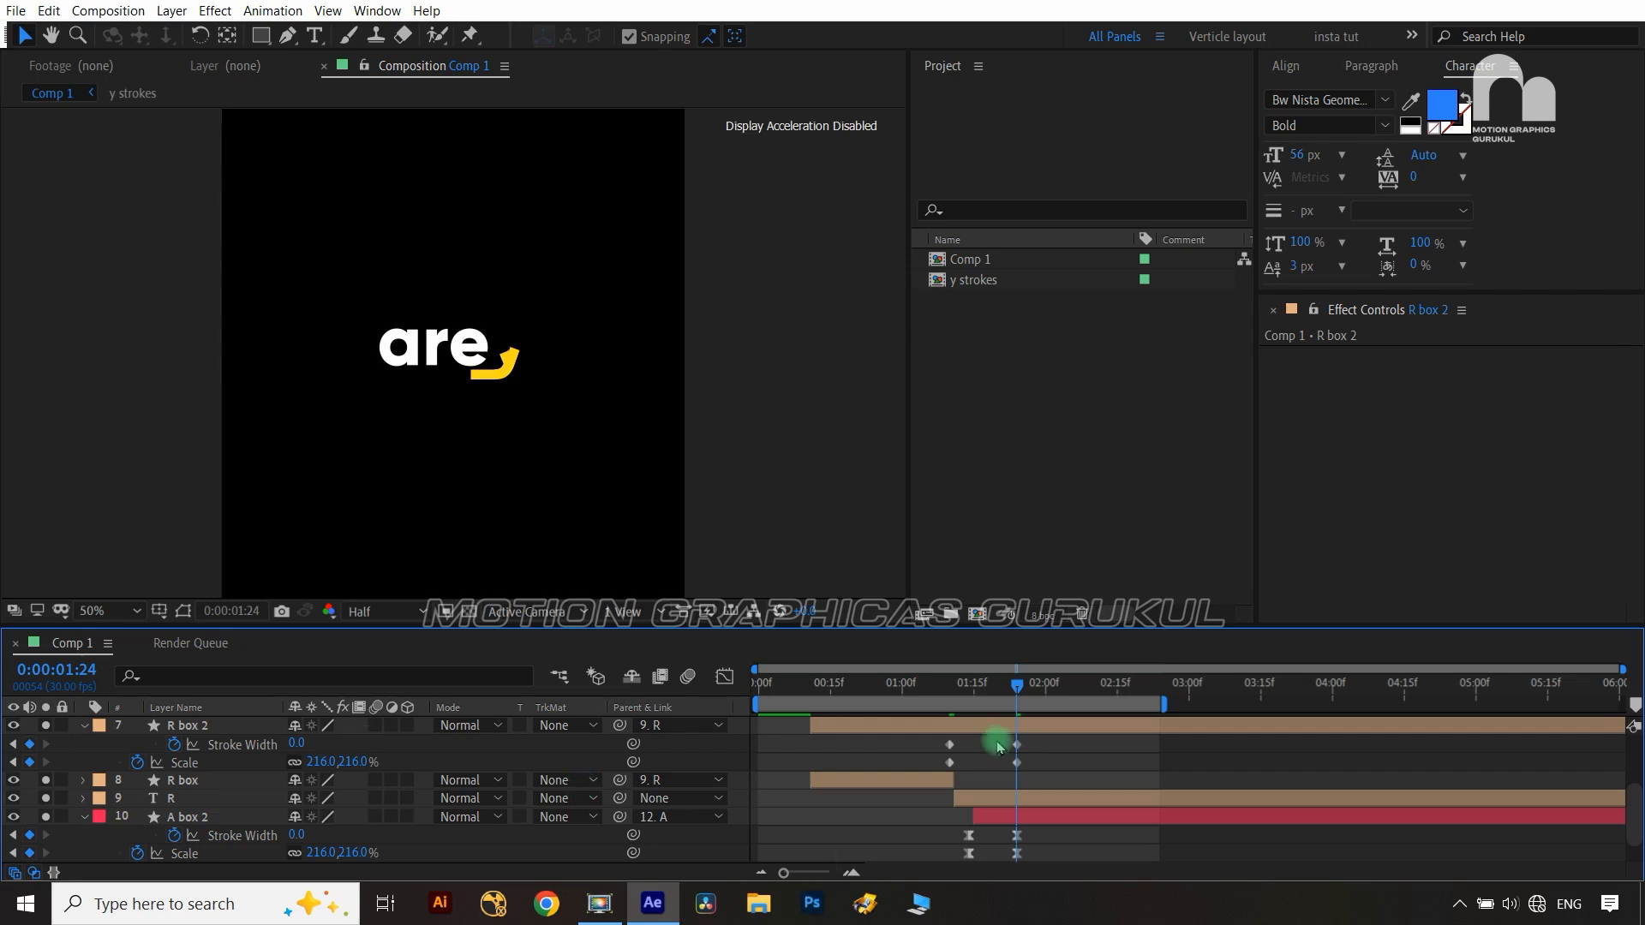
Easy-ease the Stroke Width and Scale keyframes of R box 2 and shape their speed graphs with an early peak and slow finish
drag(1018, 753, 937, 765)
key(F9)
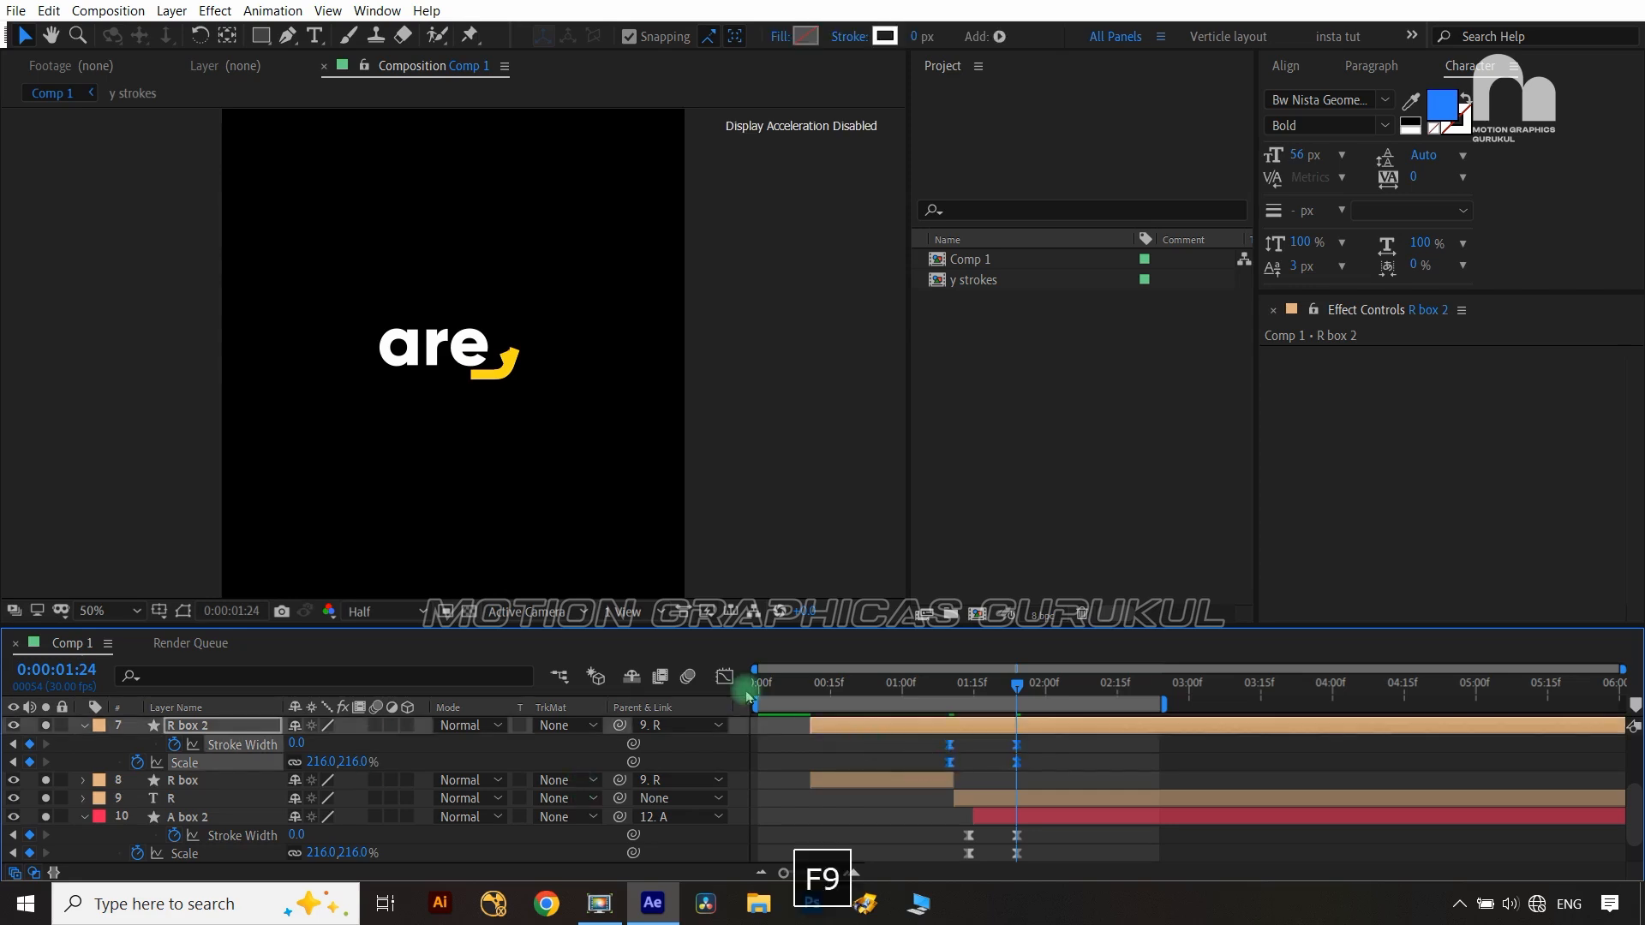
click(728, 677)
drag(1000, 814, 984, 810)
drag(911, 790, 951, 811)
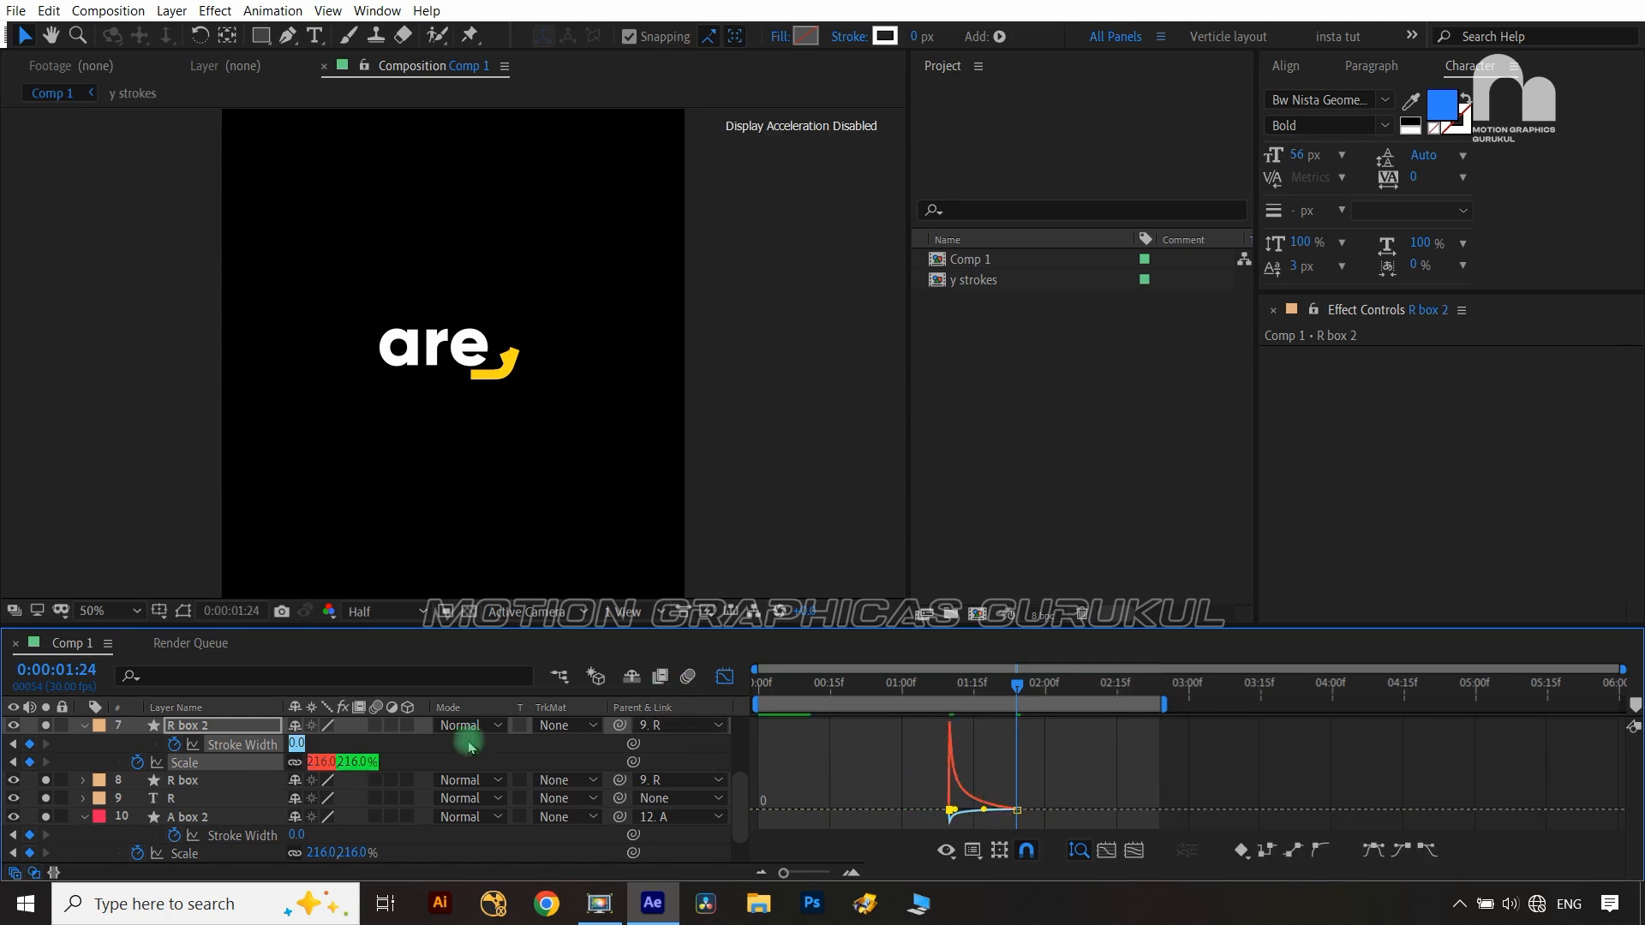
scroll(433, 758, up, 3)
click(199, 762)
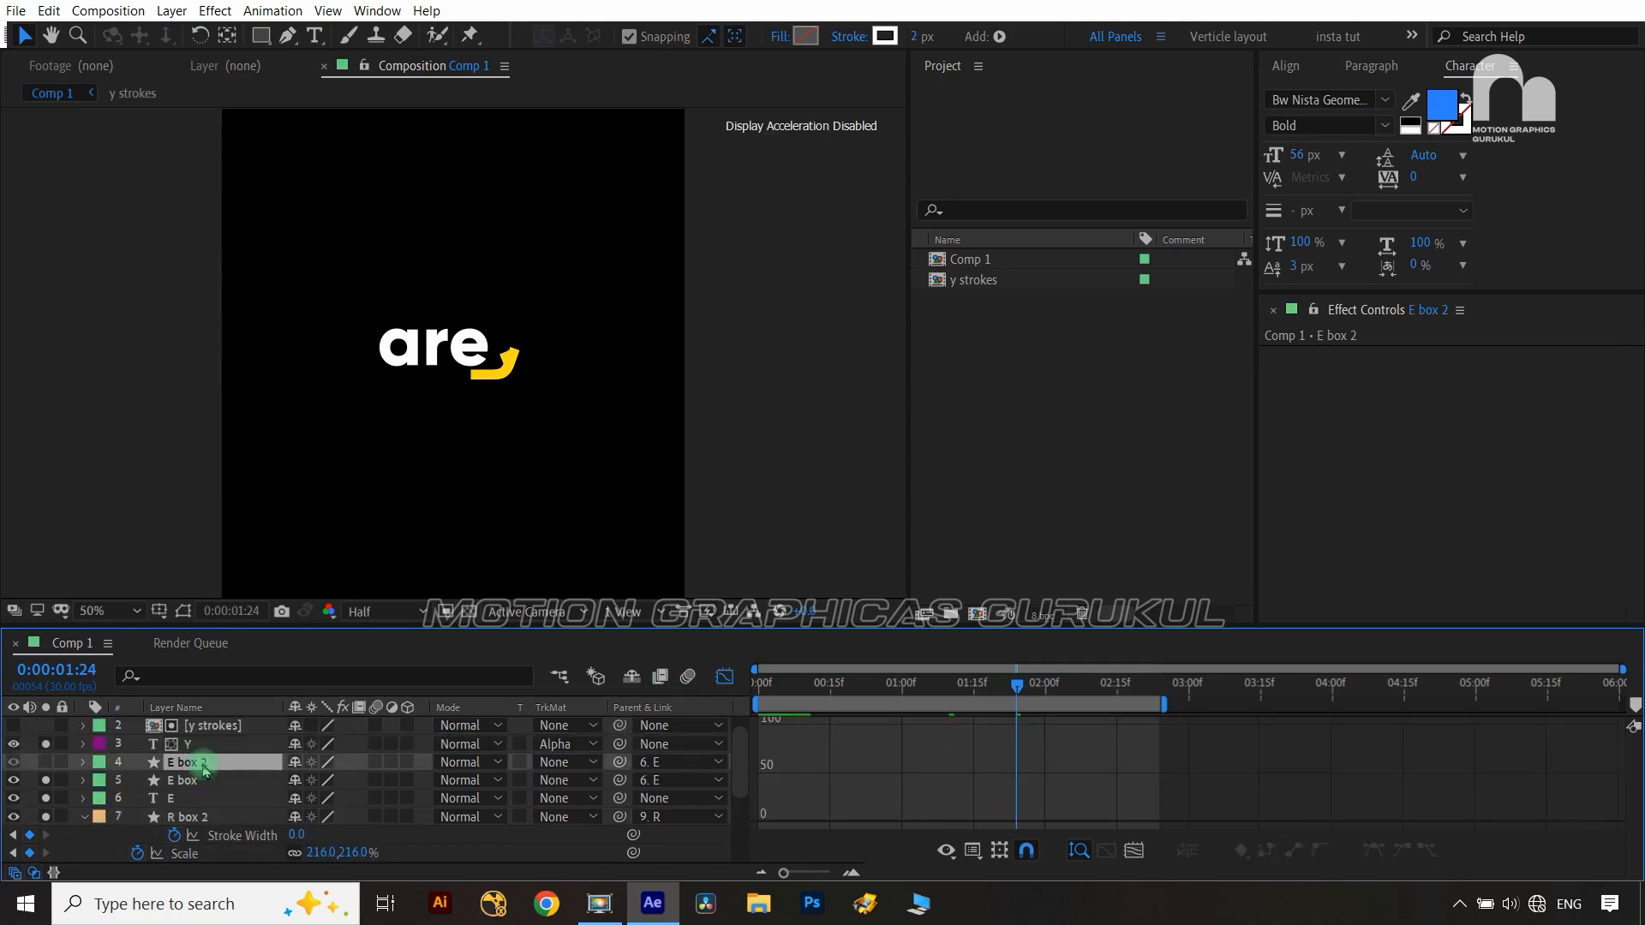
click(724, 676)
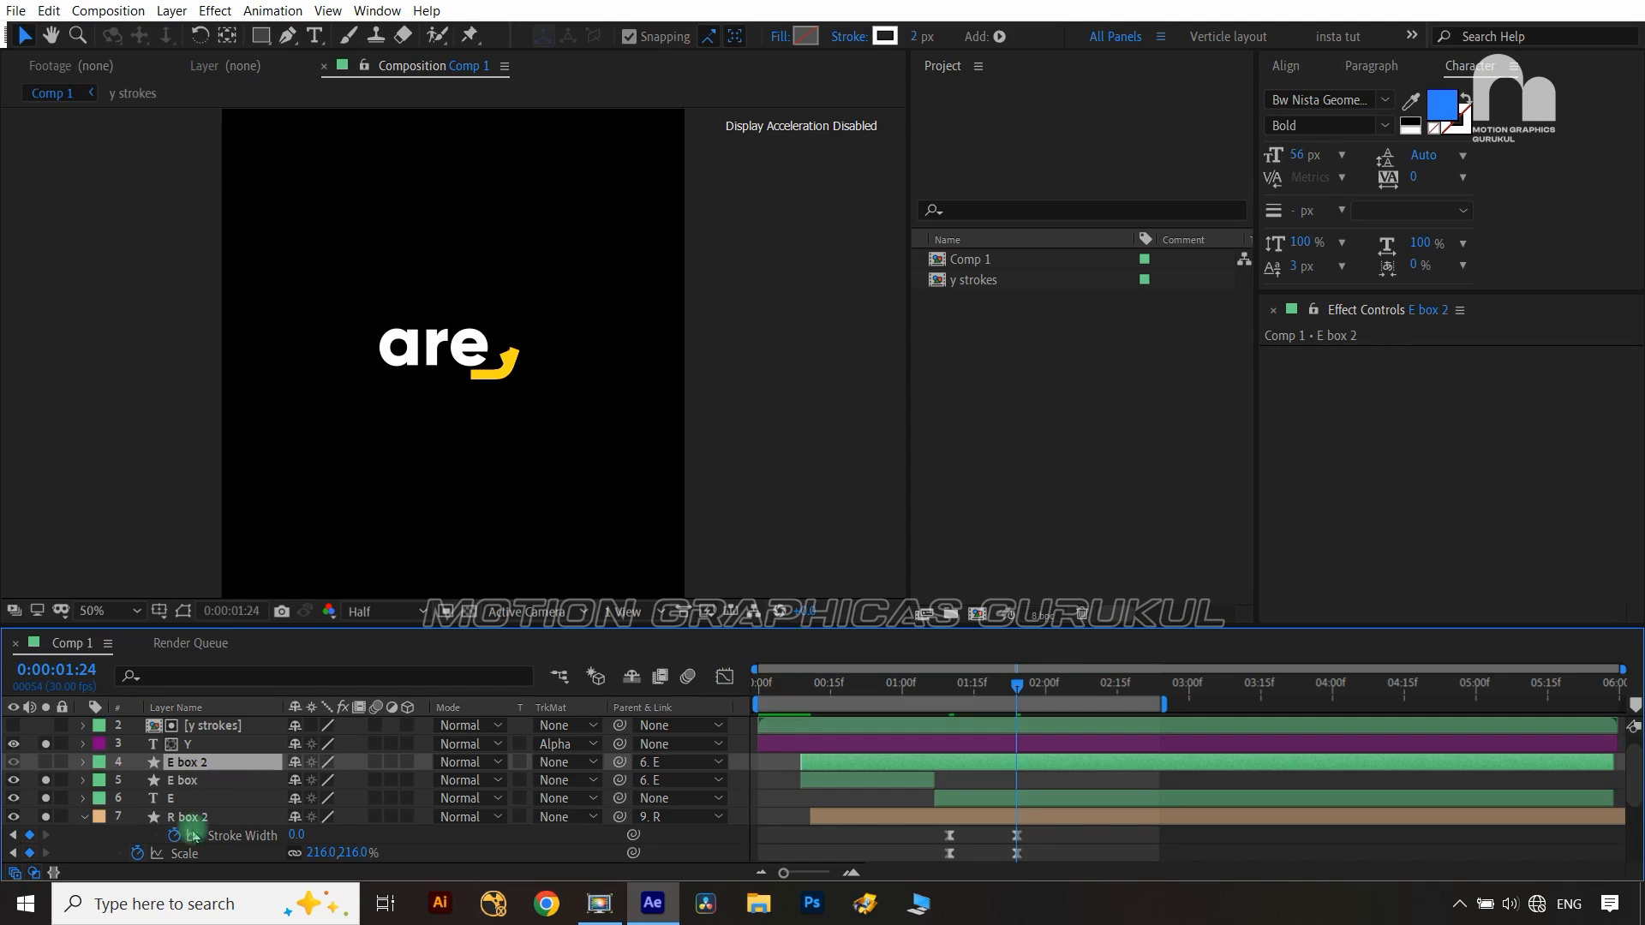
Move to 0:00:01:06, one frame before the E layer's third Y Position keyframe, and solo E box 2 so it shows
click(221, 802)
key(u)
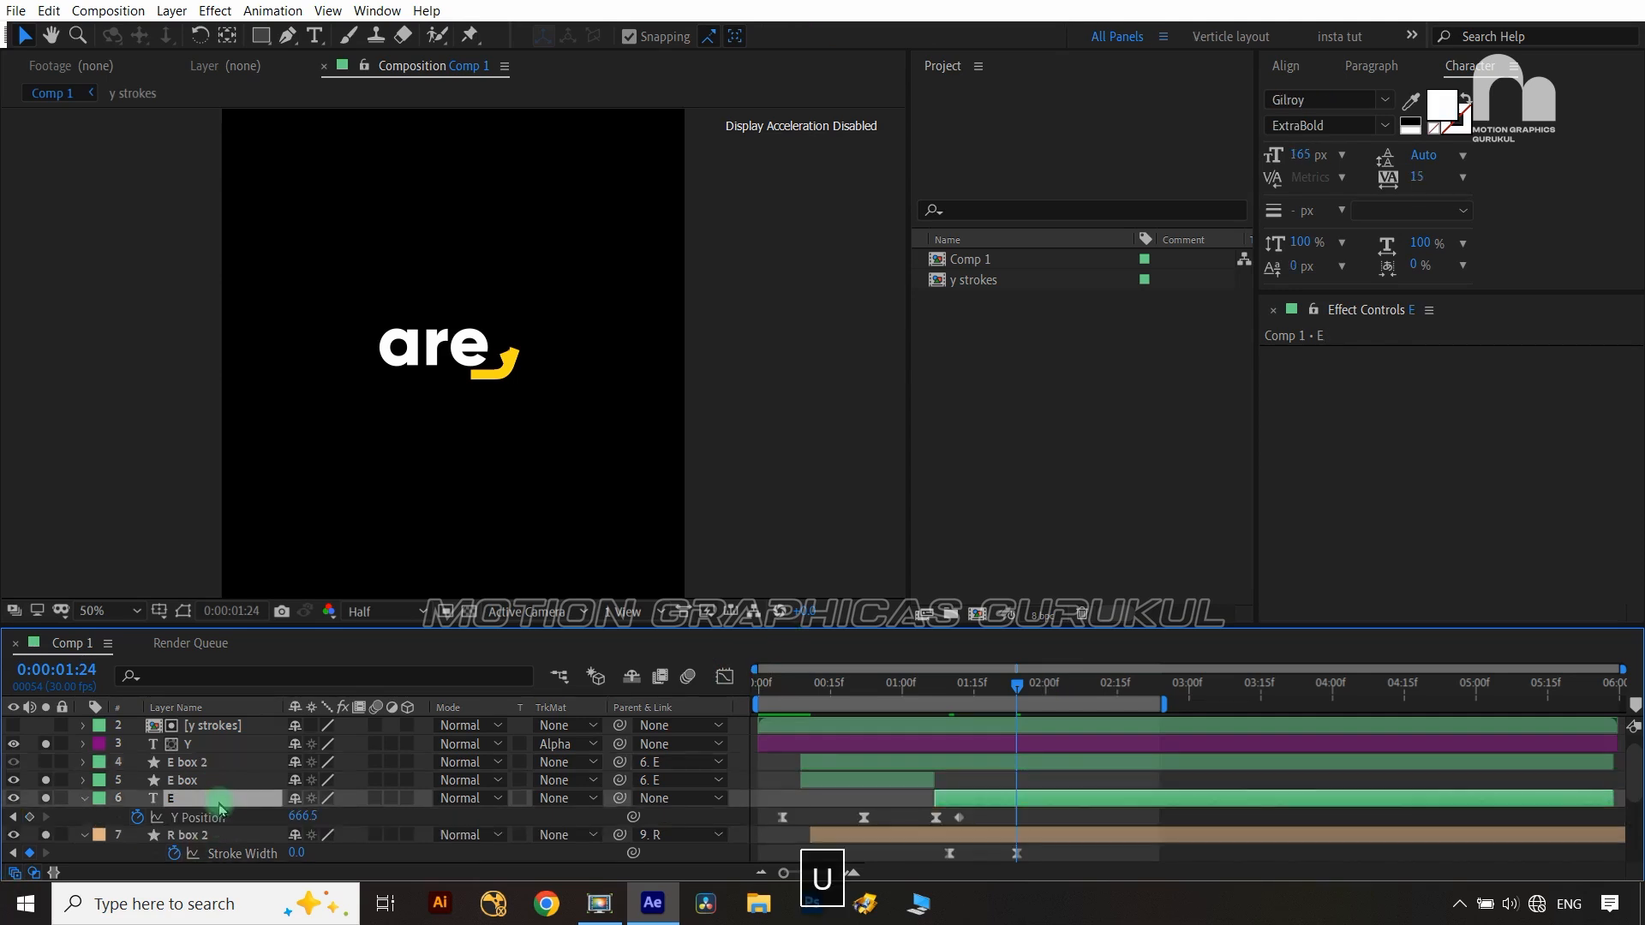
click(14, 818)
click(14, 818)
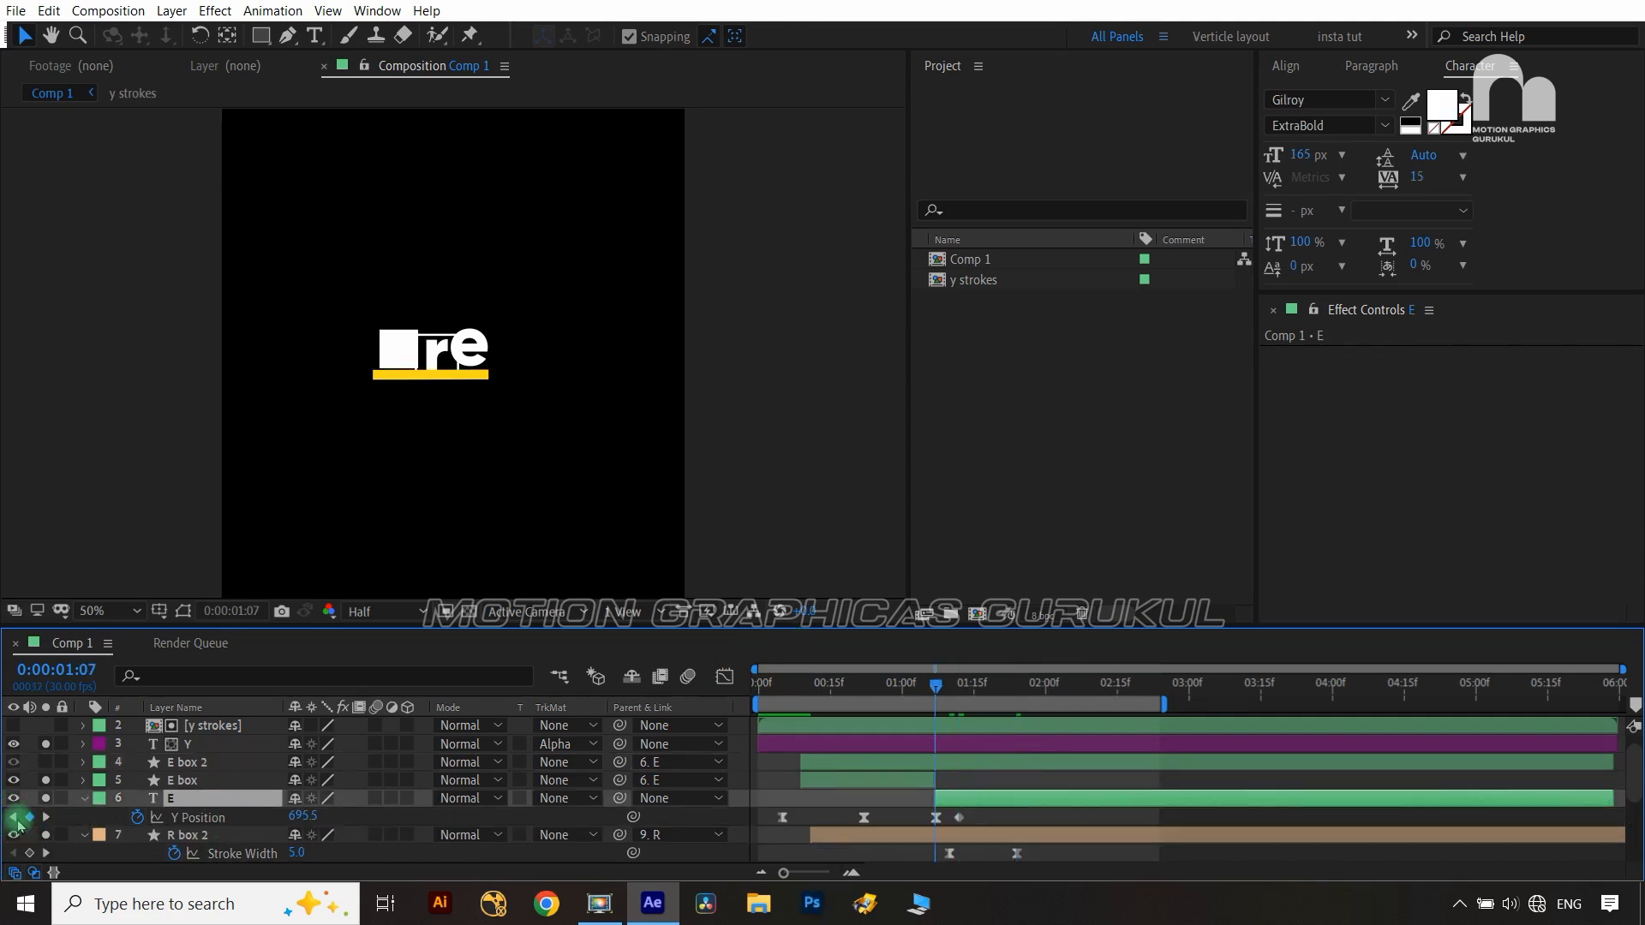
key(ctrl+Left)
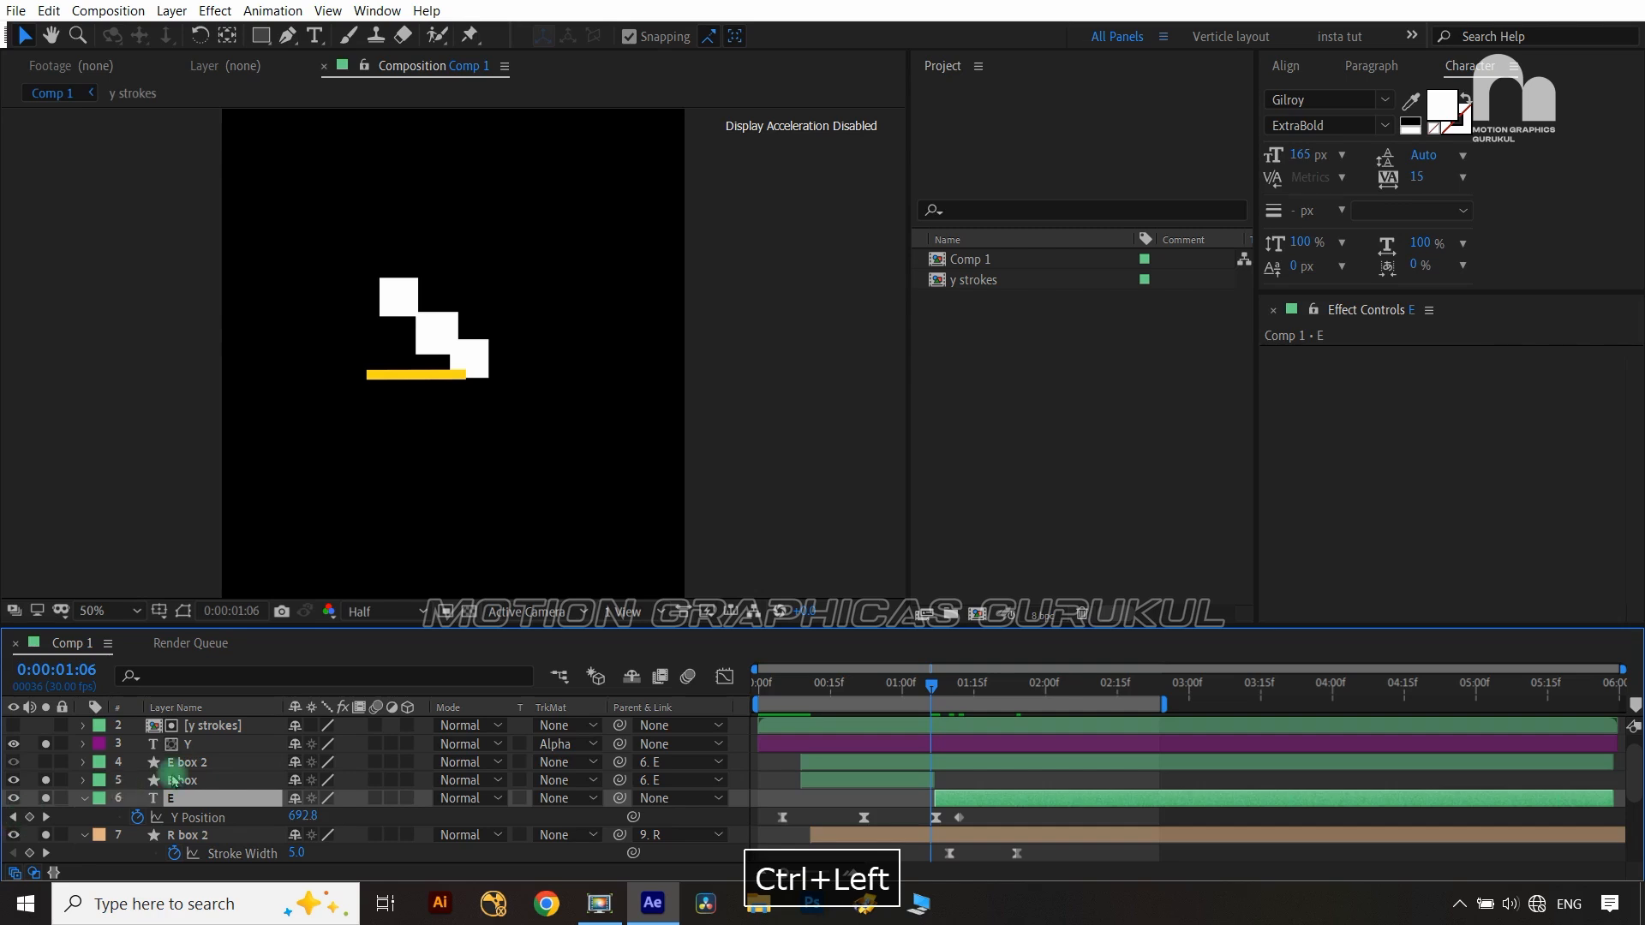
click(184, 766)
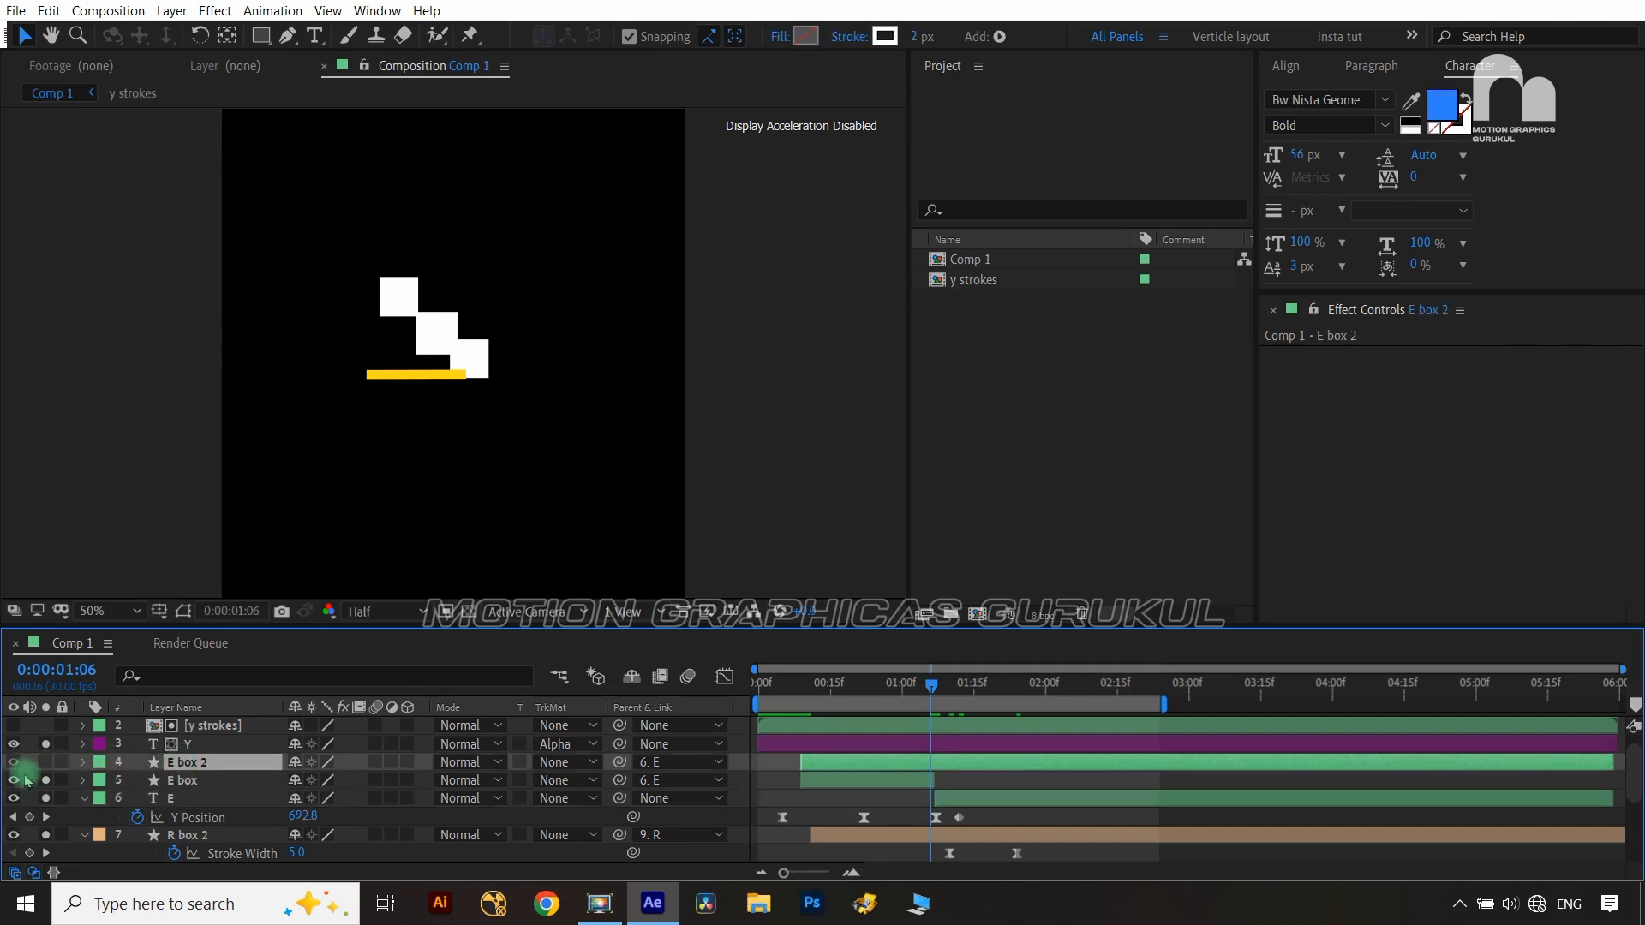
click(57, 763)
click(65, 762)
click(47, 761)
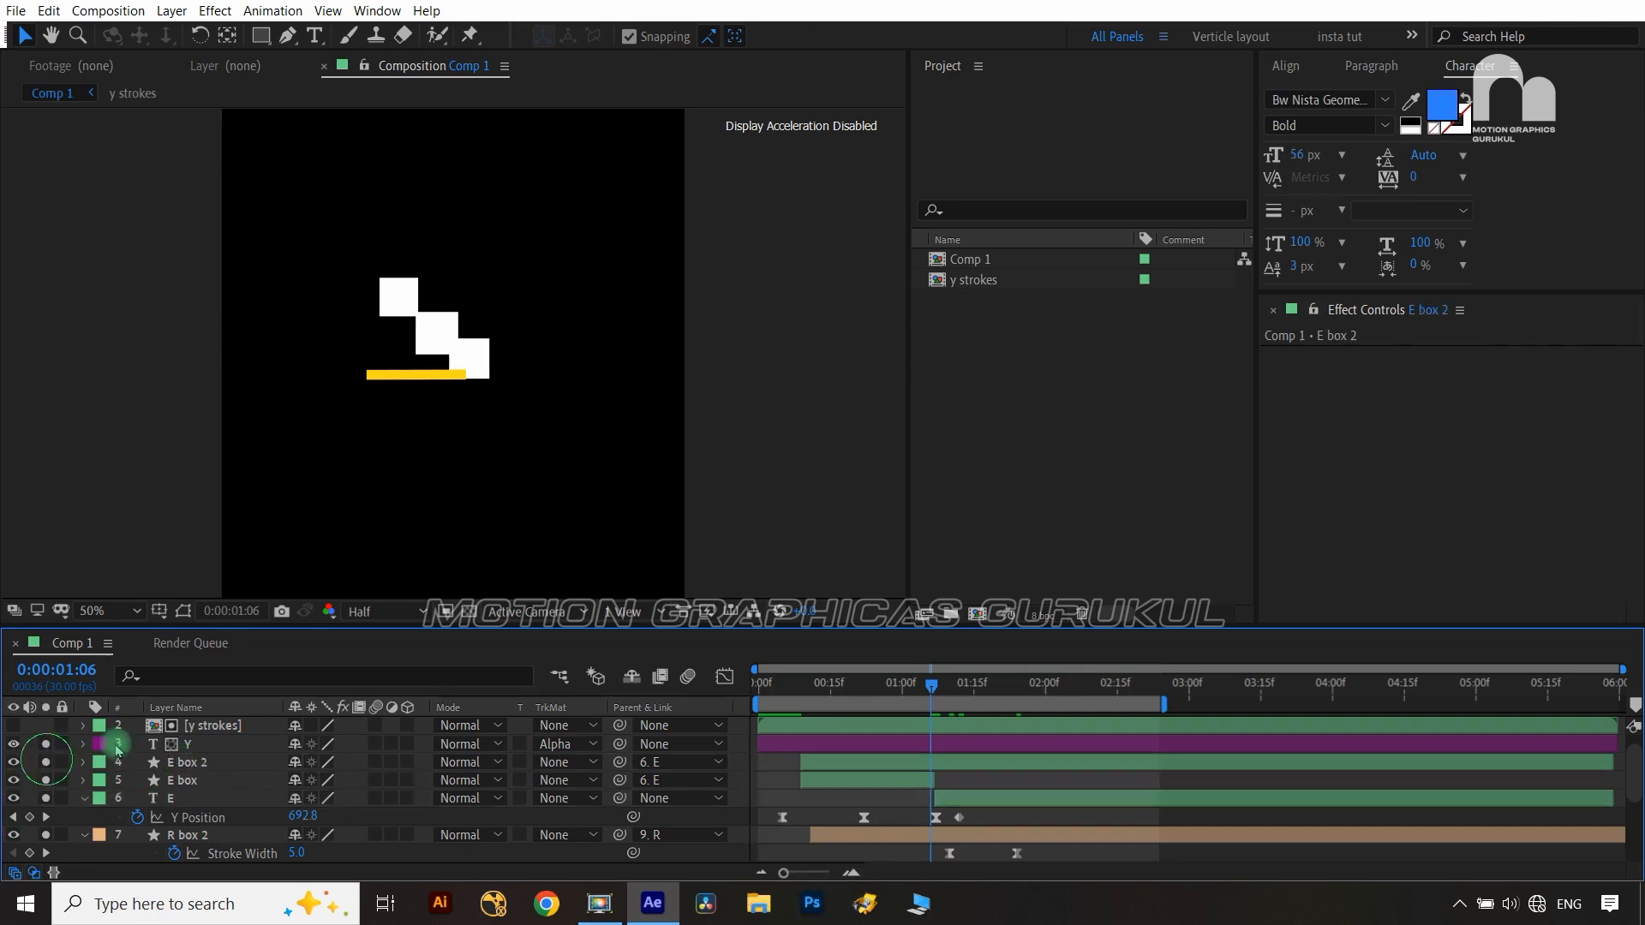
Add a Scale keyframe to E box 2 at 0:00:01:06
click(188, 763)
key(s)
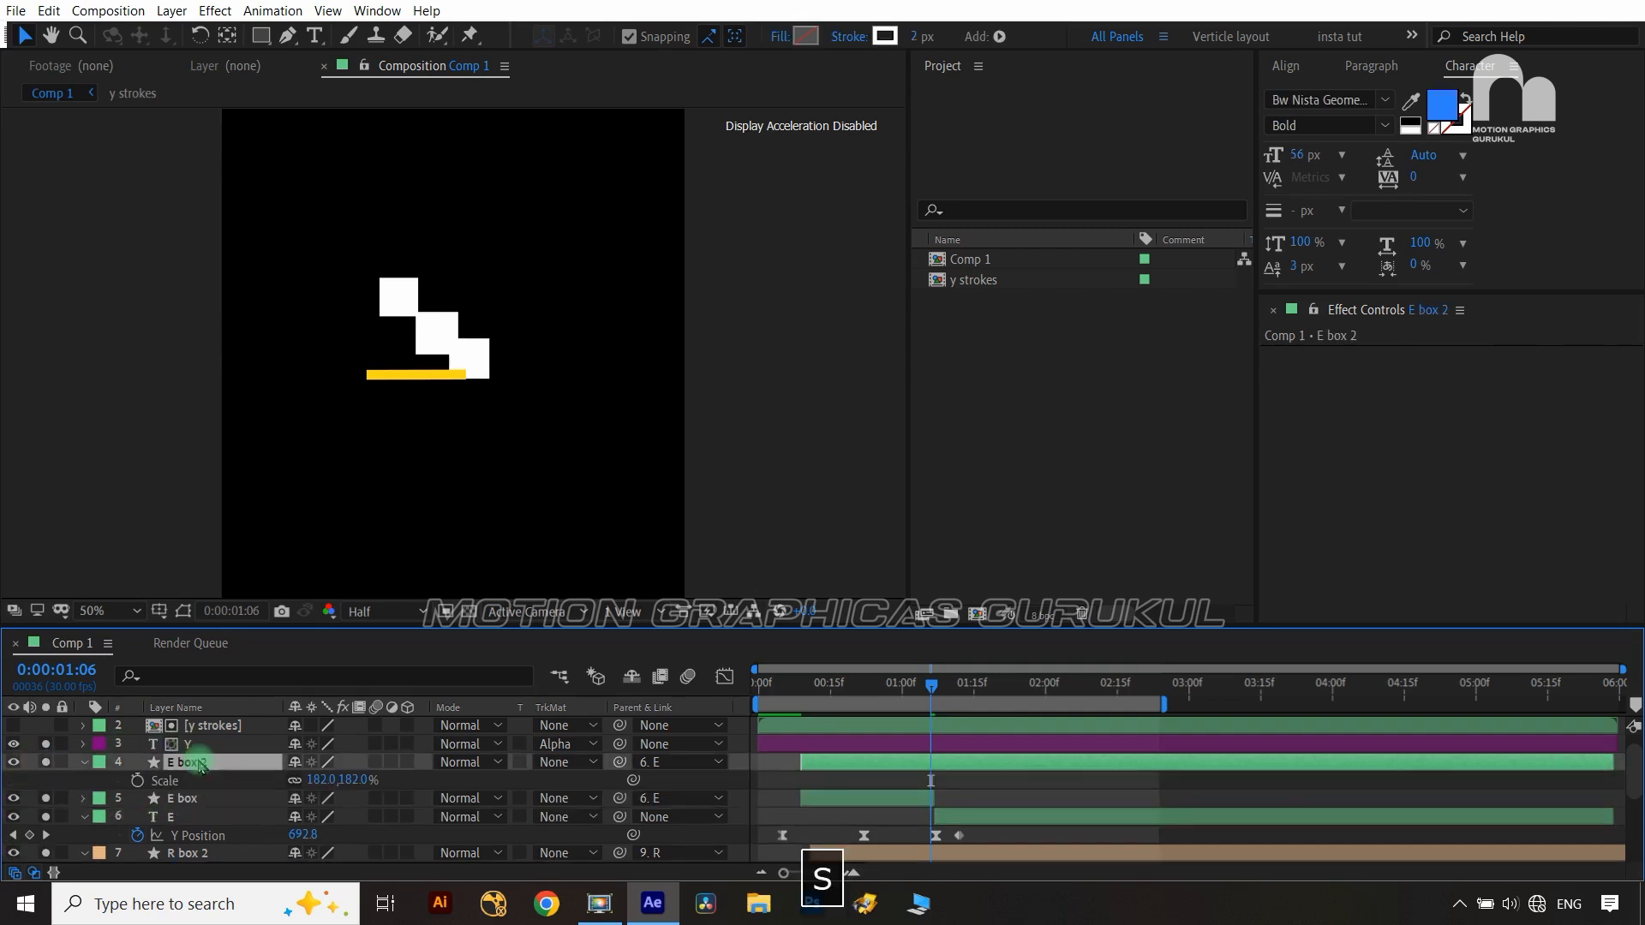
click(137, 780)
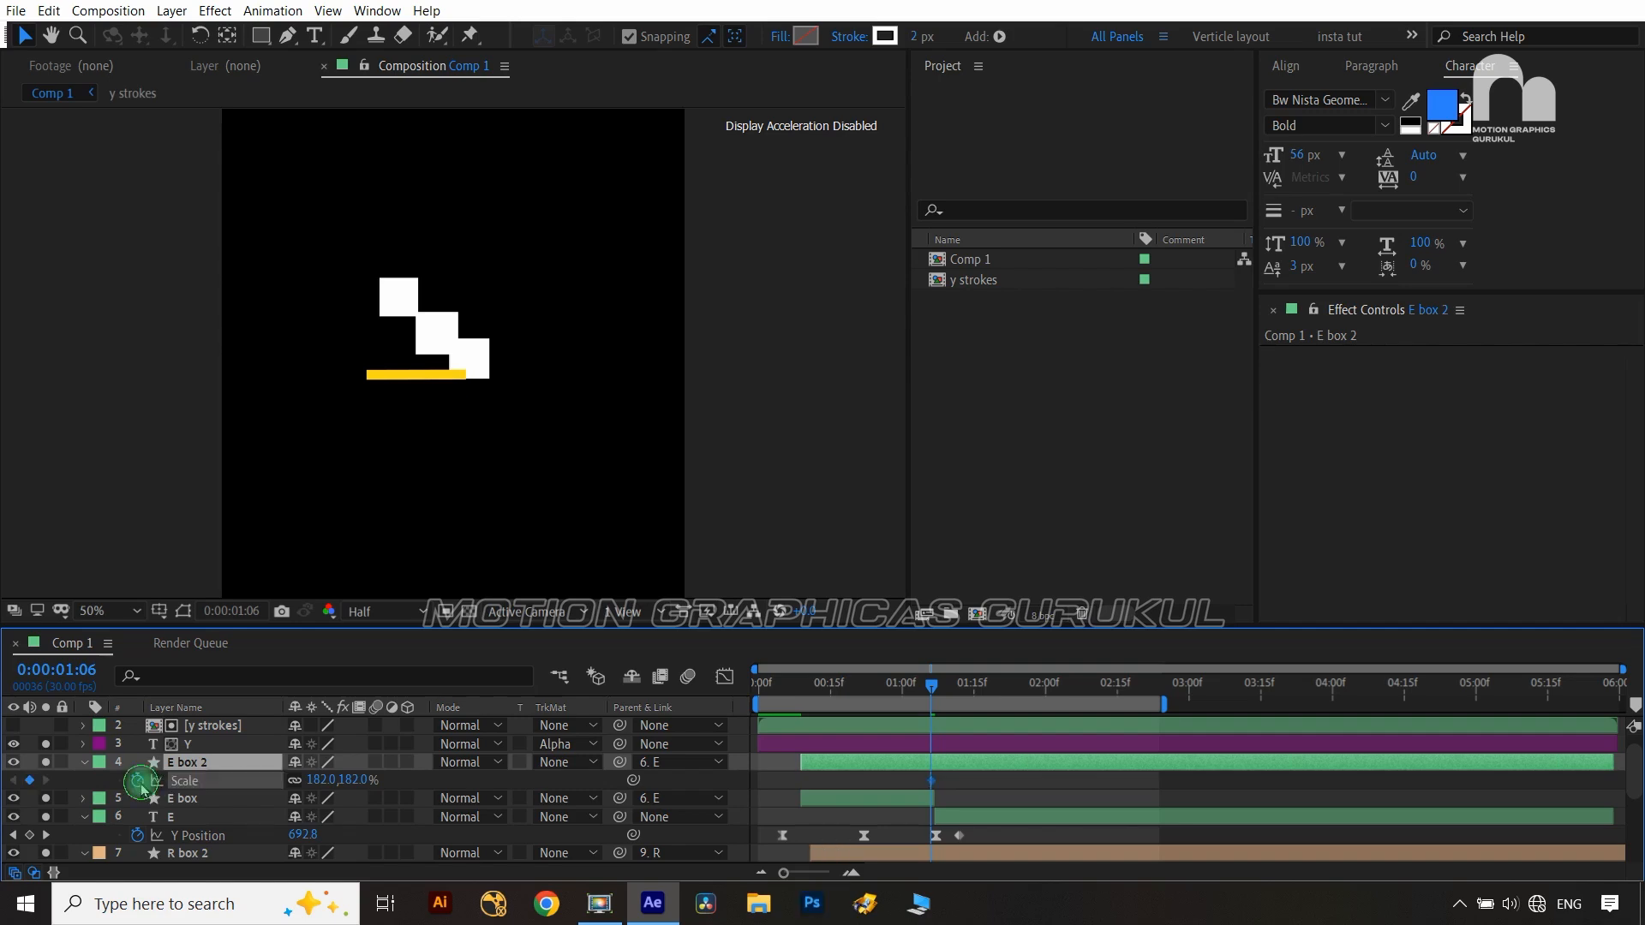
Filter the E box 2 properties for "st", add a Stroke Width keyframe of 5 at 0:00:01:06, and list only its keyframed properties
click(189, 680)
text(stgro)
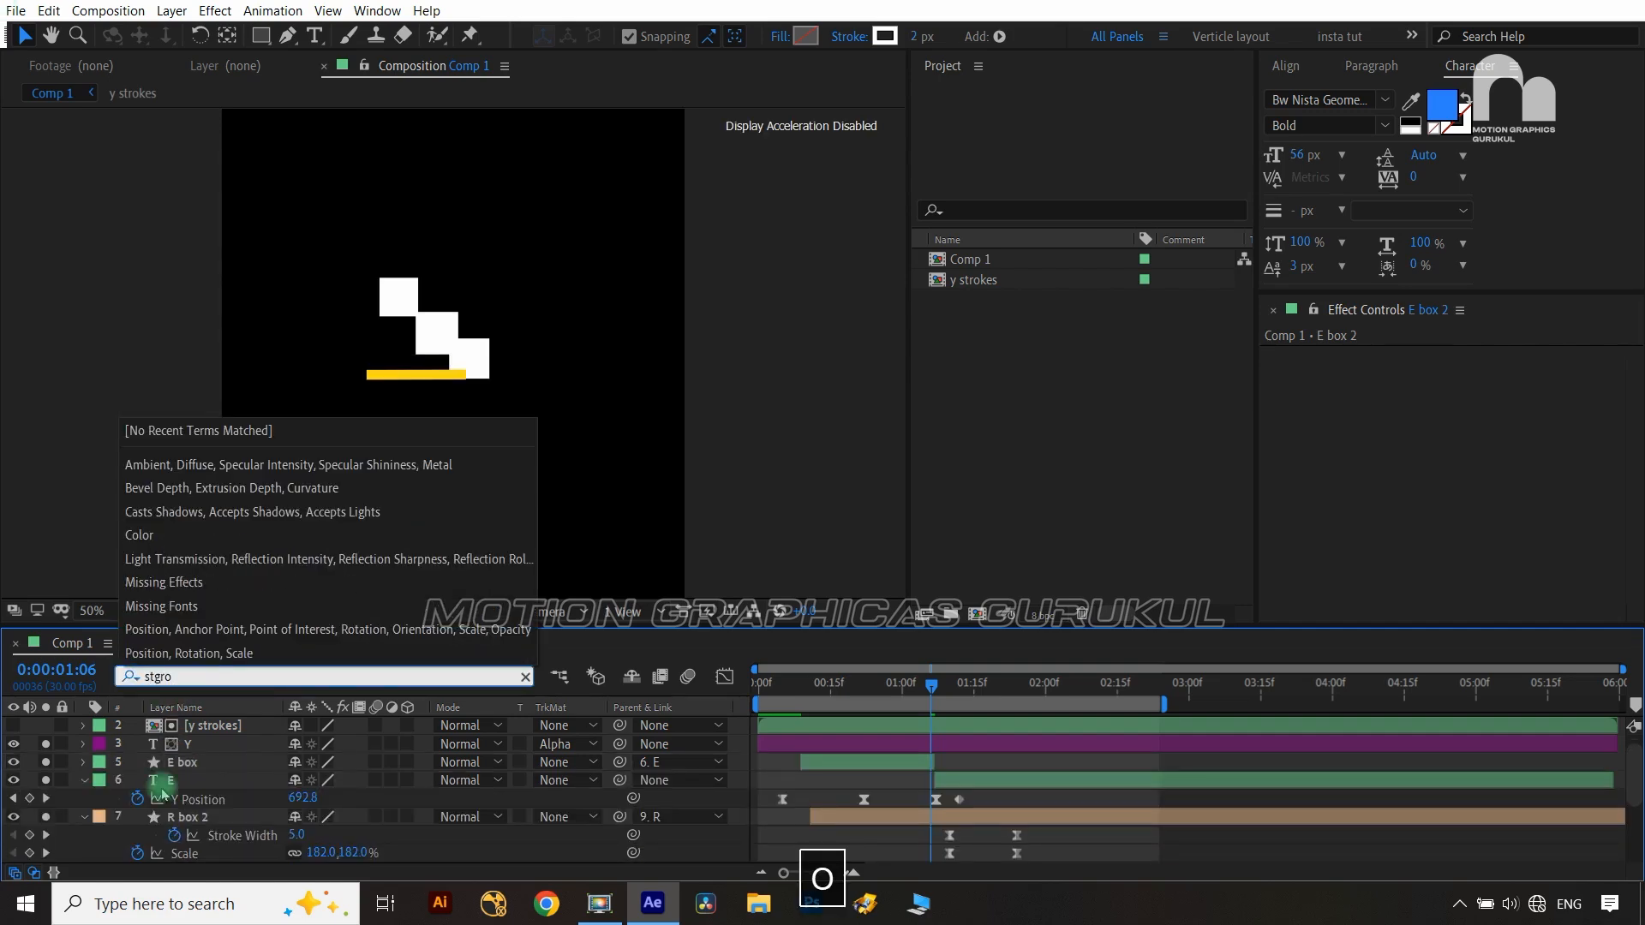
click(222, 781)
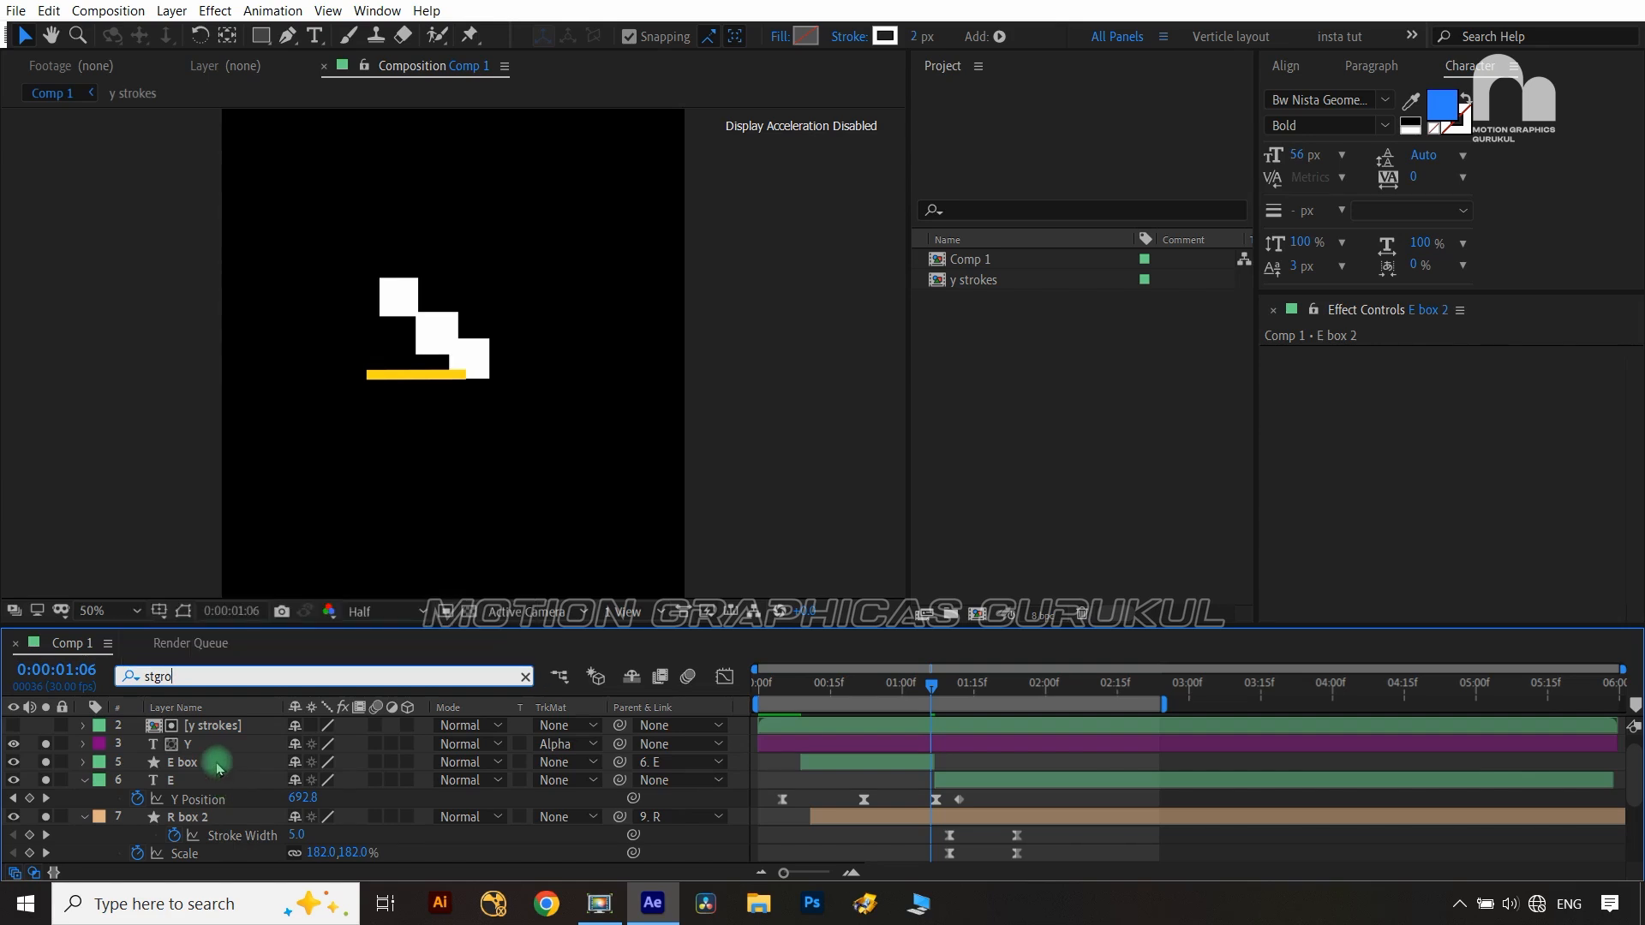
key(BackSpace)
key(BackSpace)
key(BackSpace)
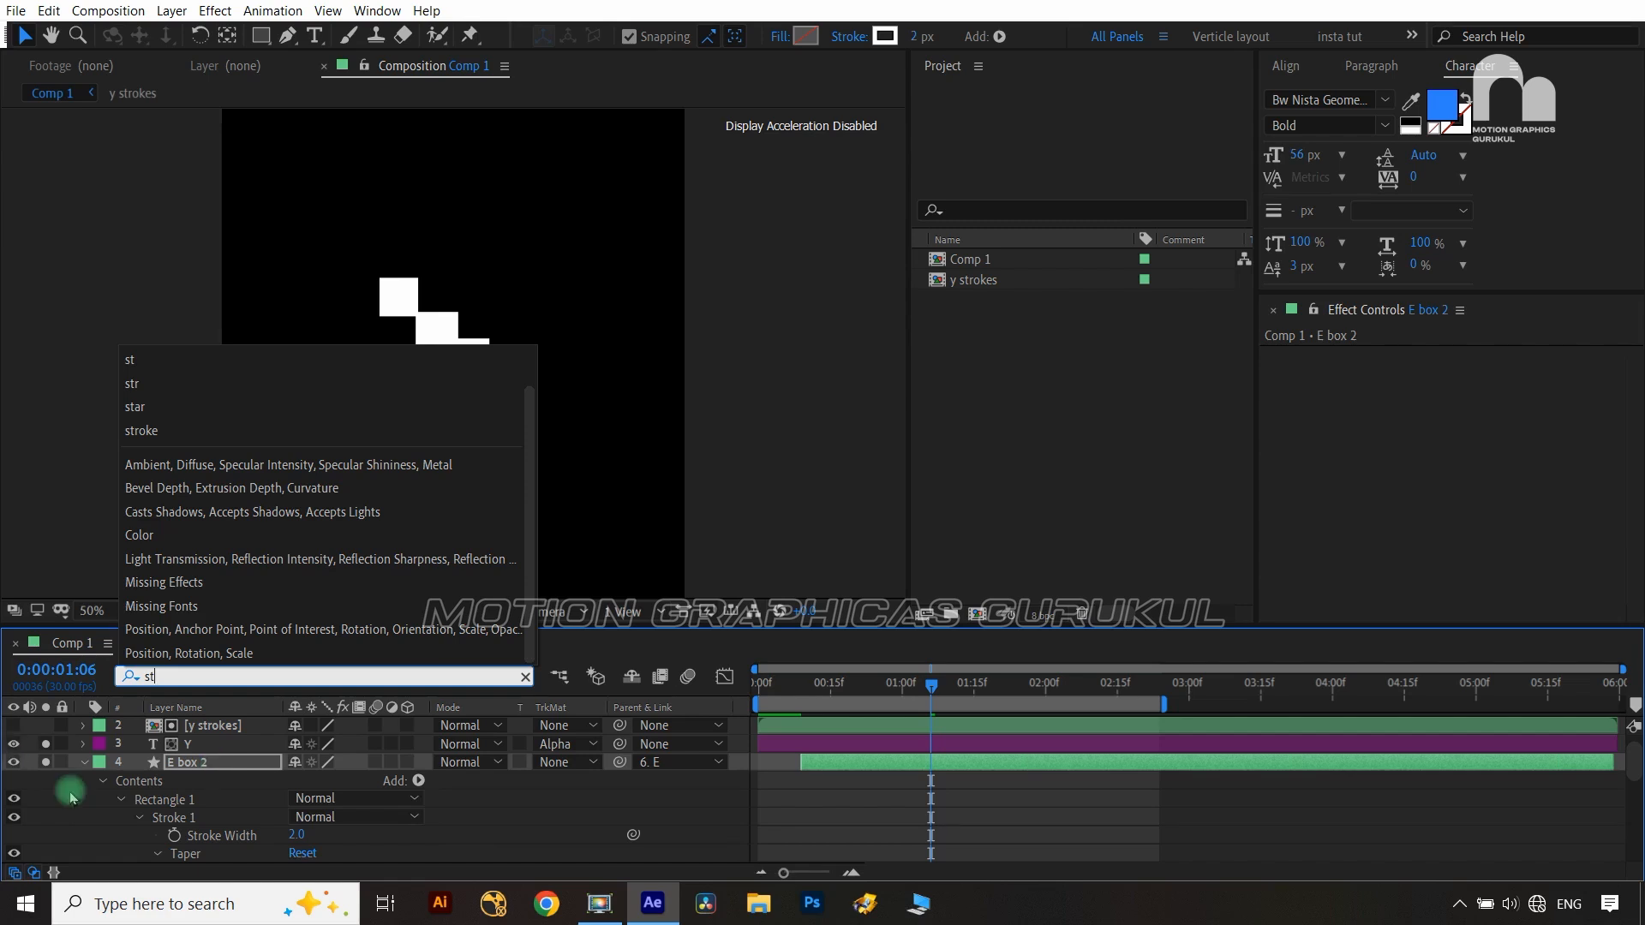
click(174, 836)
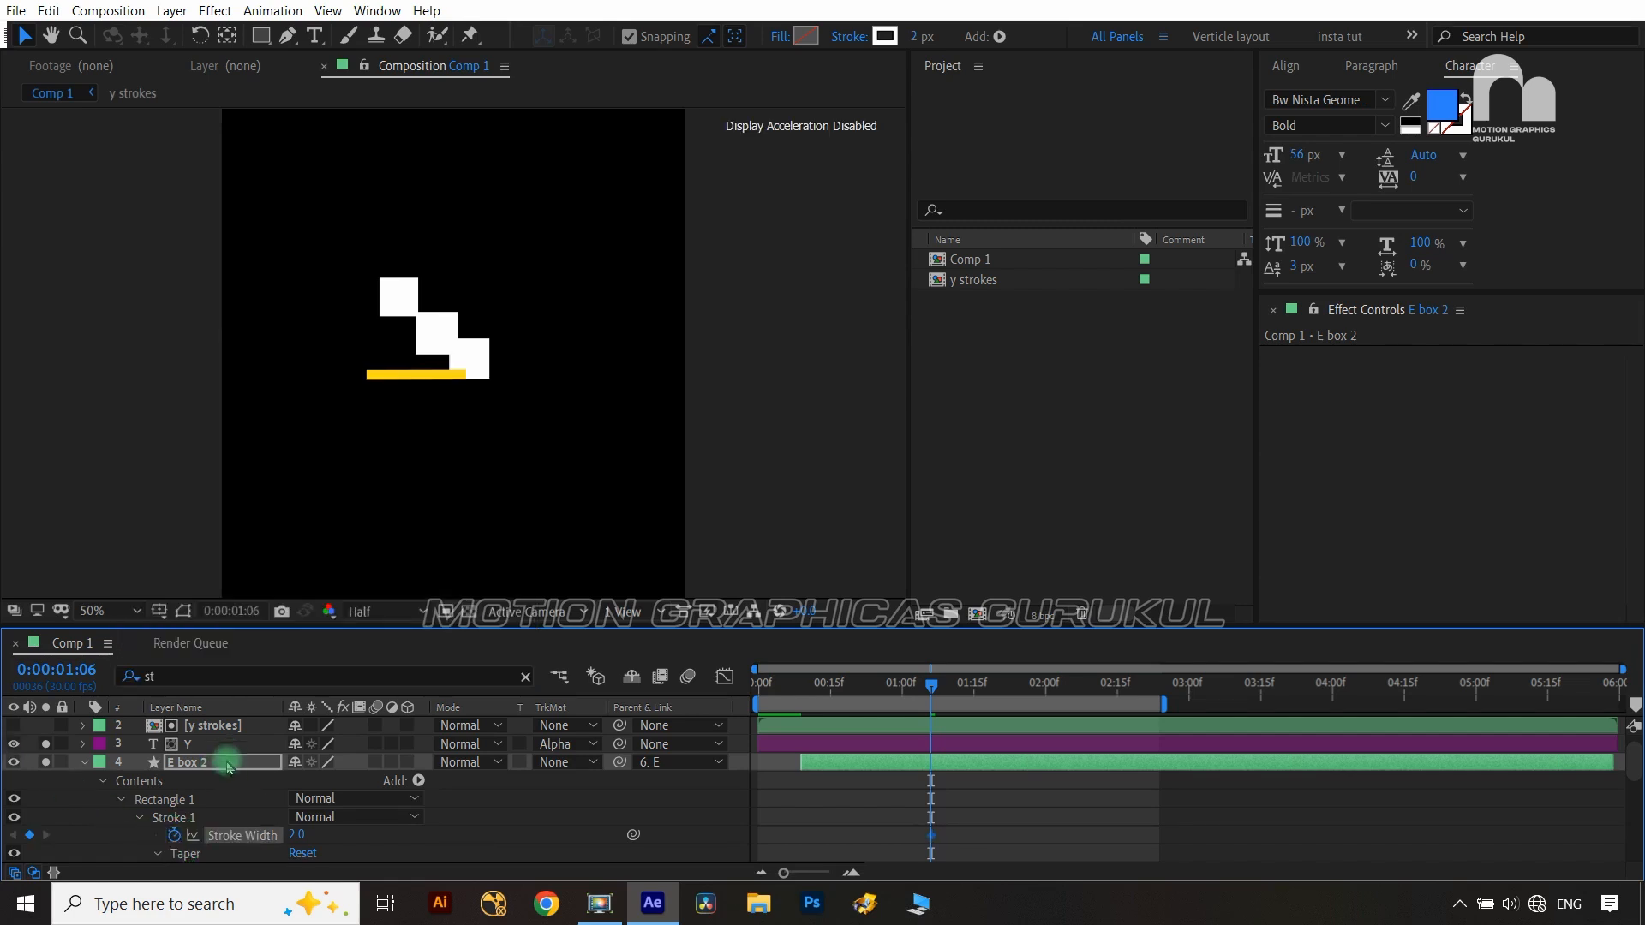
text(5)
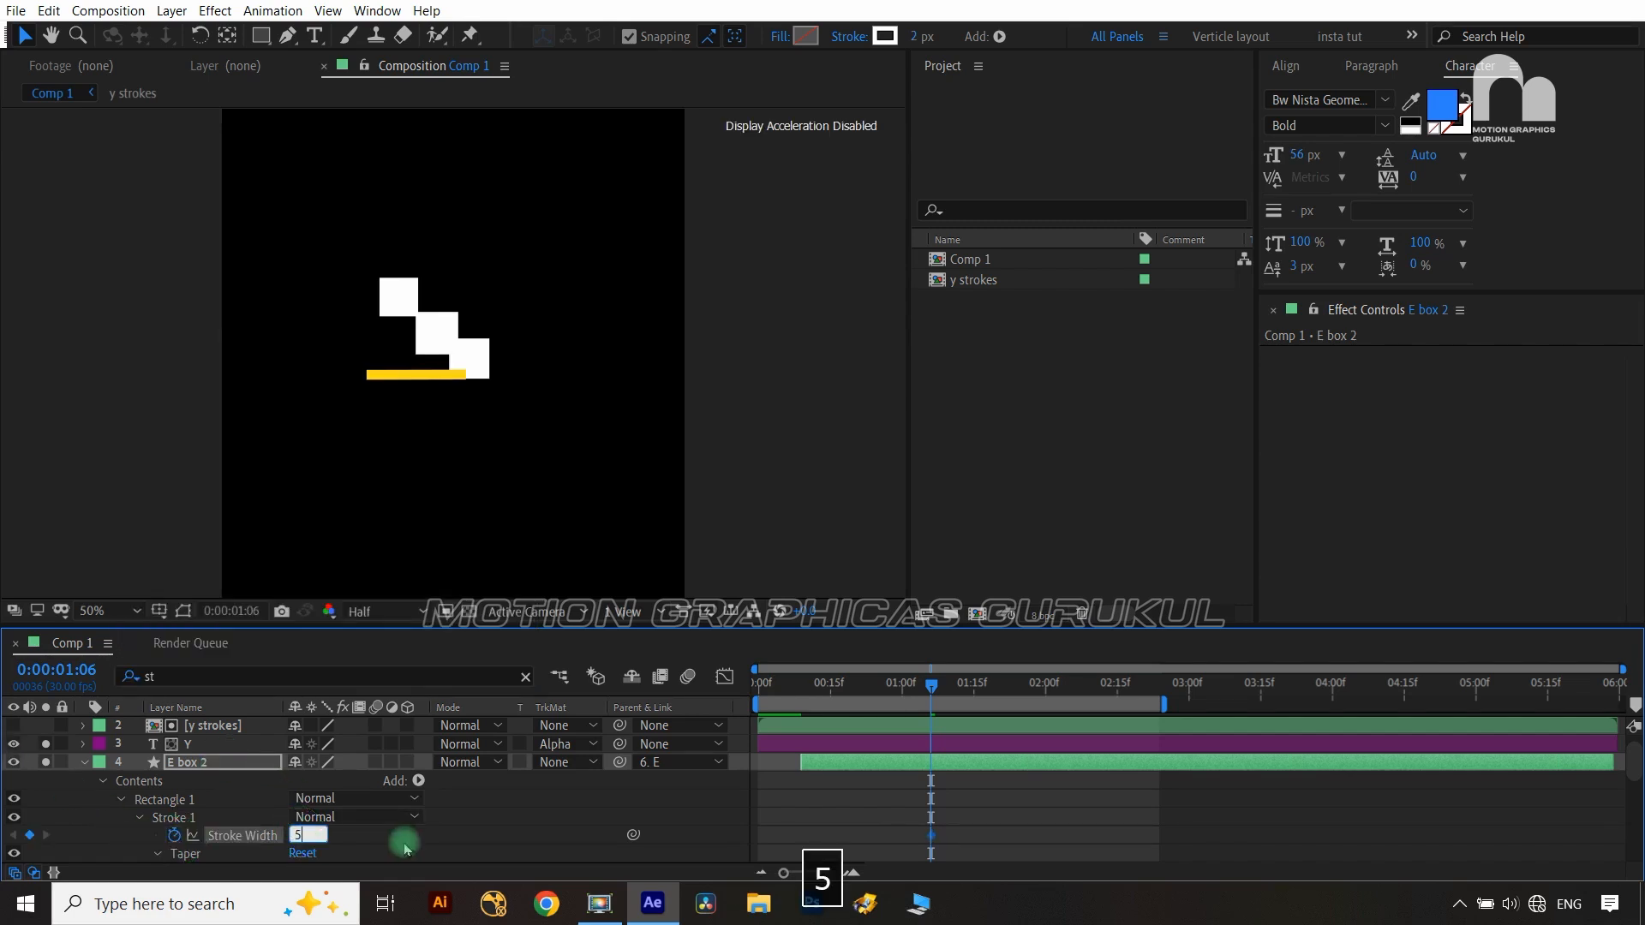
click(178, 764)
key(u)
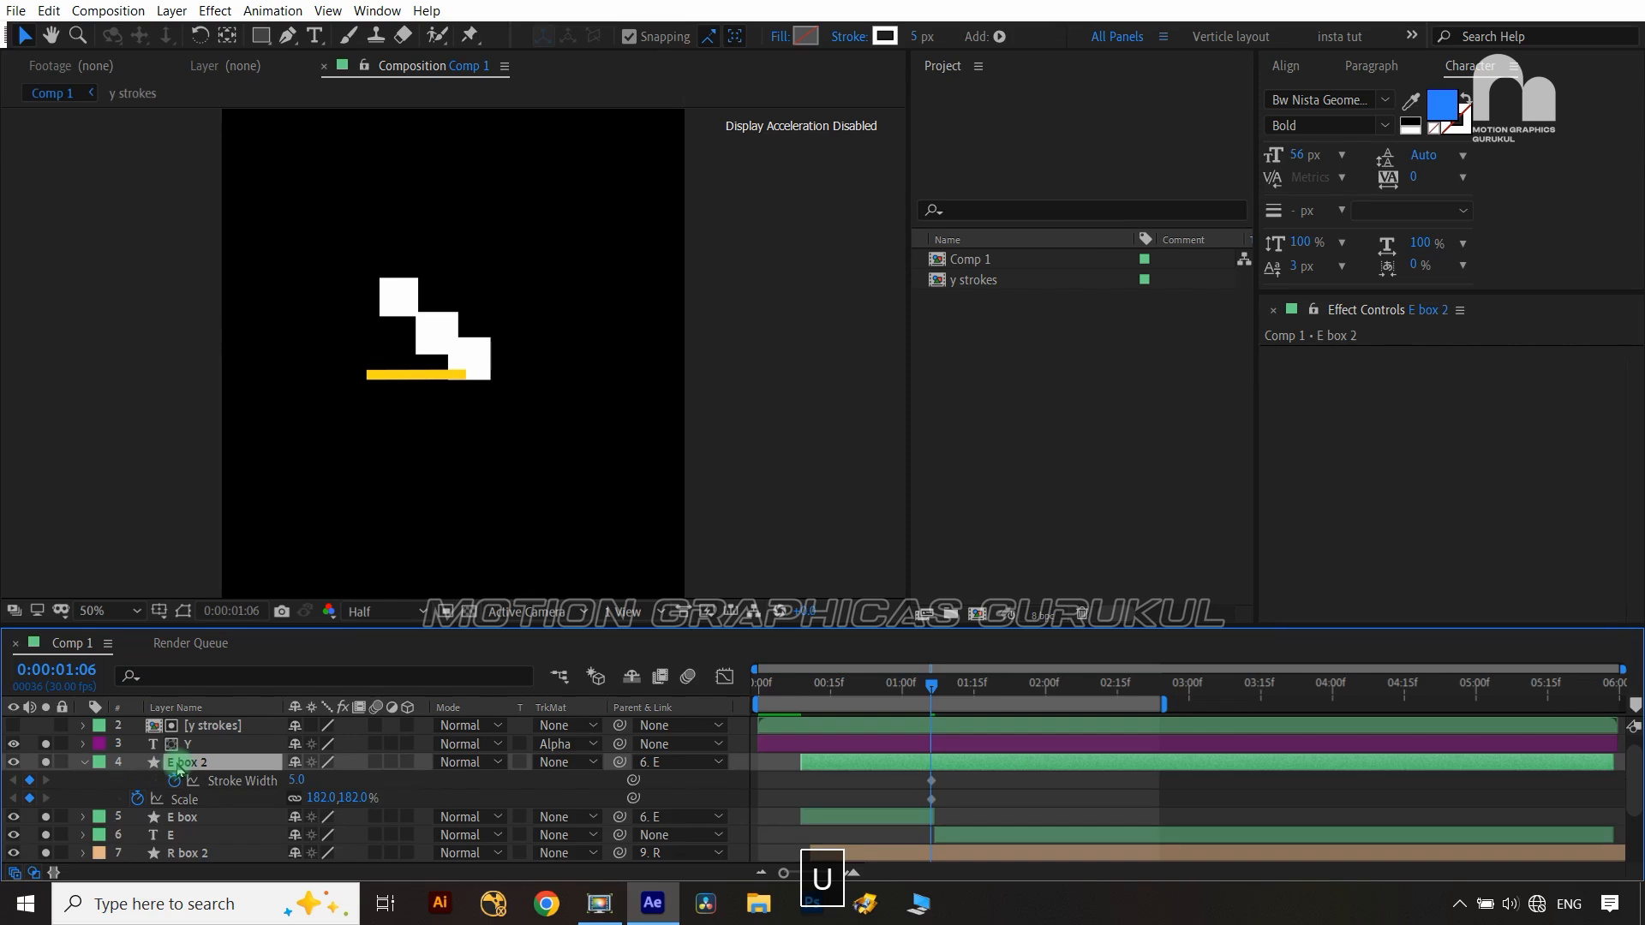
Add Stroke Width and Scale keyframes to E box 2 ten frames further on, at 0:00:01:16
key(shift+Page_Down)
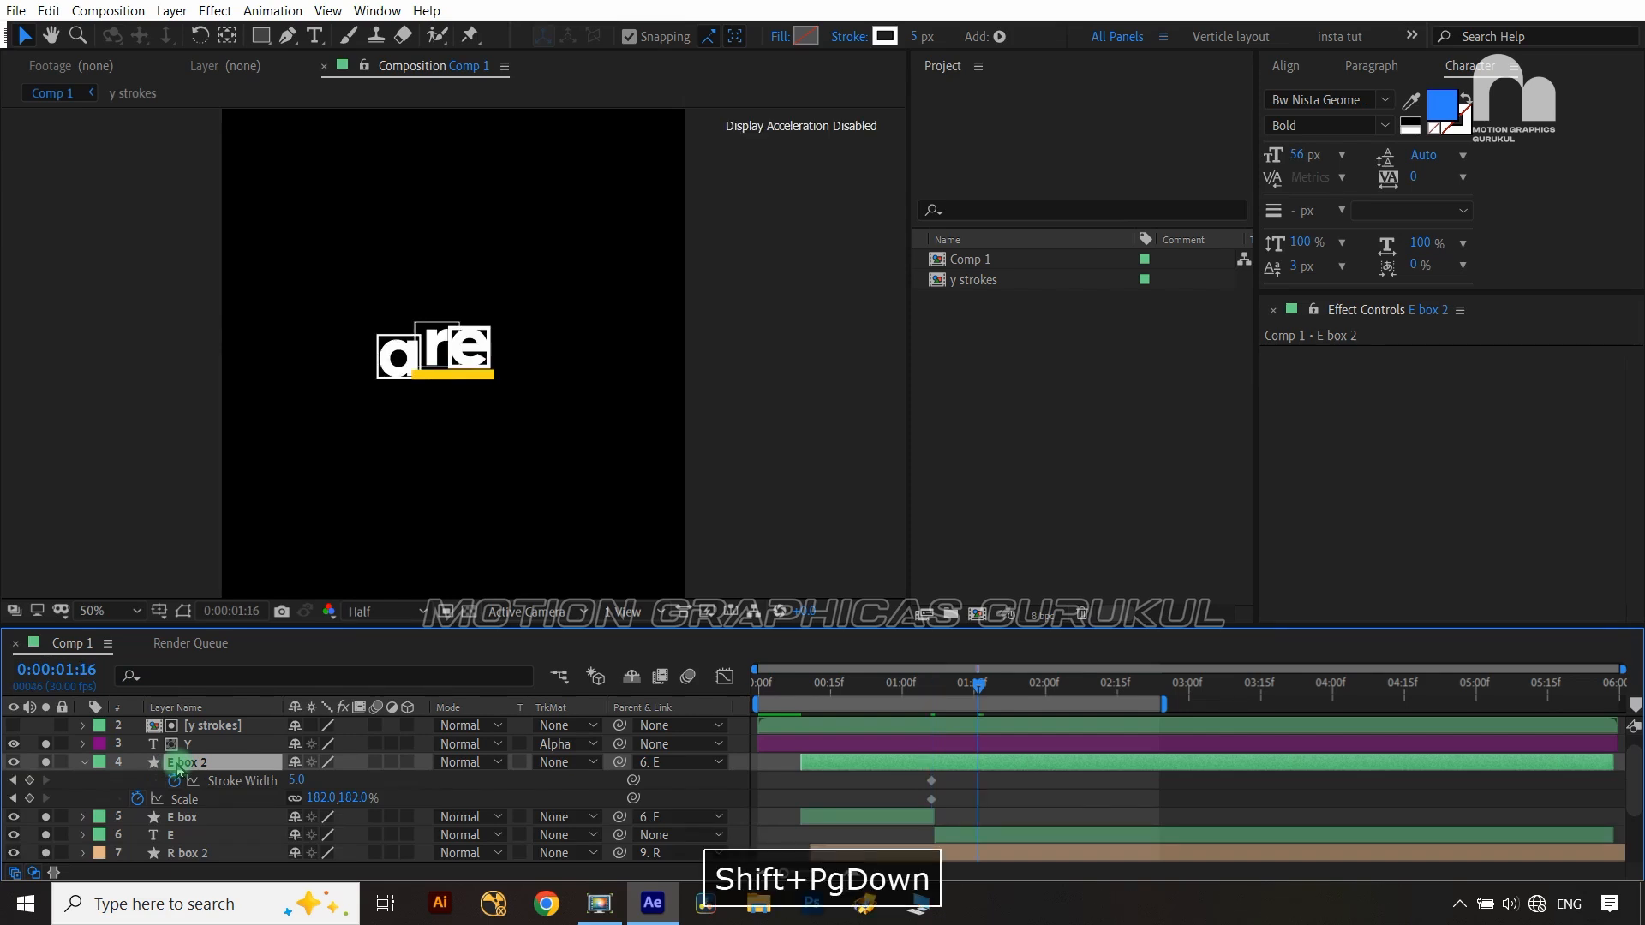
click(506, 796)
click(181, 799)
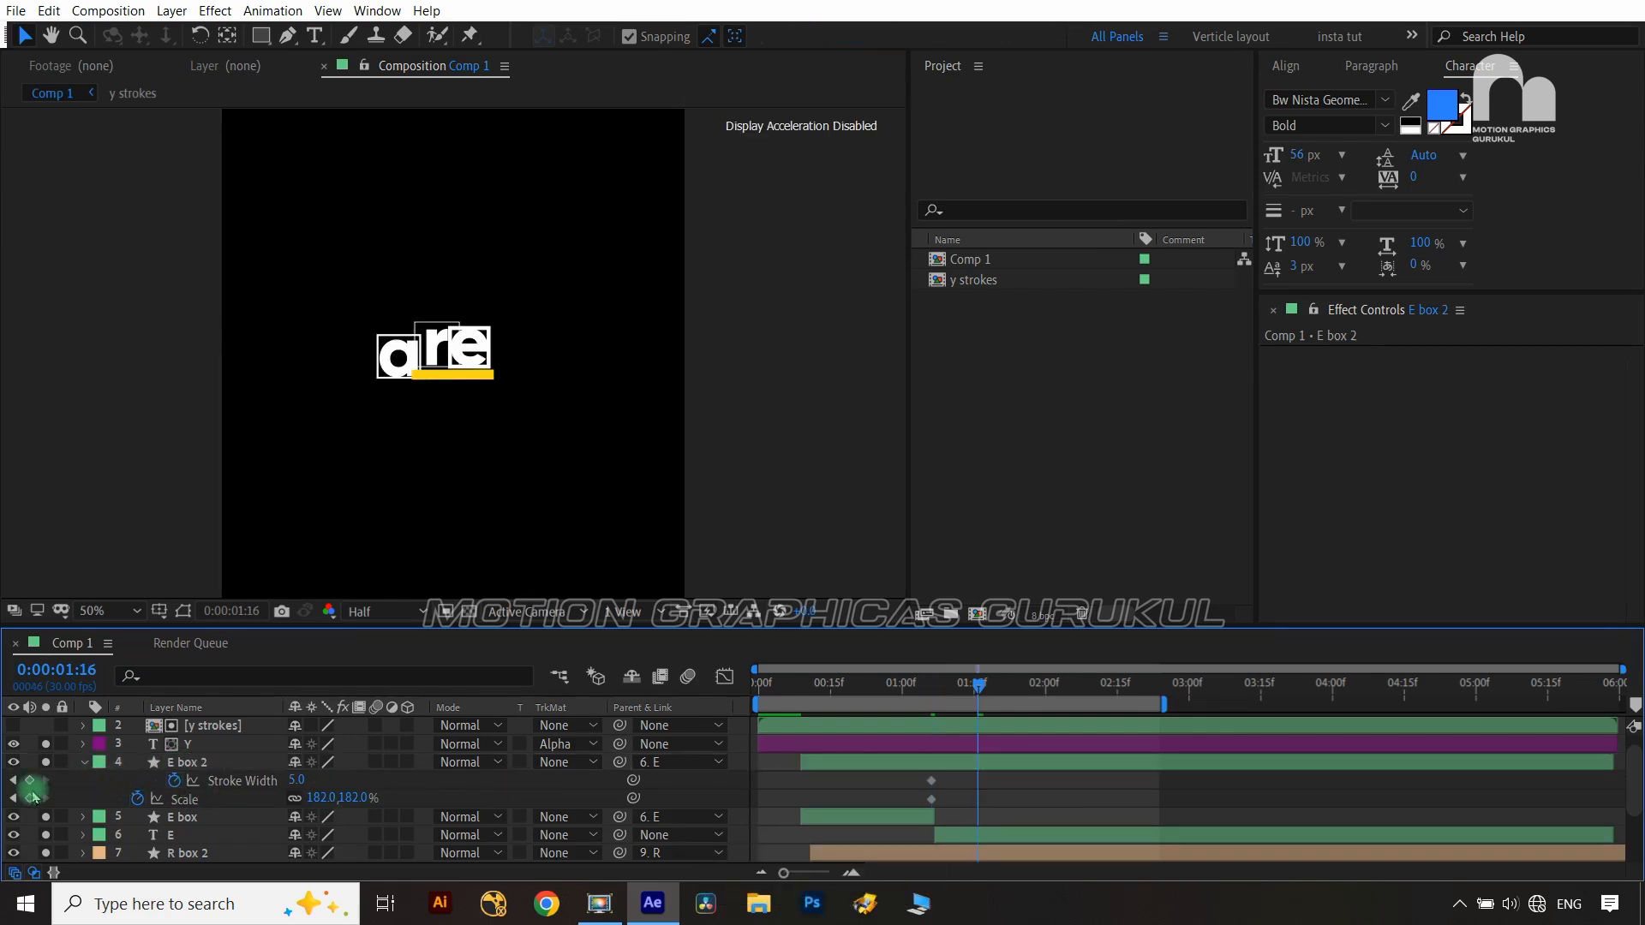
click(30, 781)
click(30, 799)
Set E box 2's Scale to 216% and Stroke Width to 0 on the keyframes at 0:00:01:16
click(14, 781)
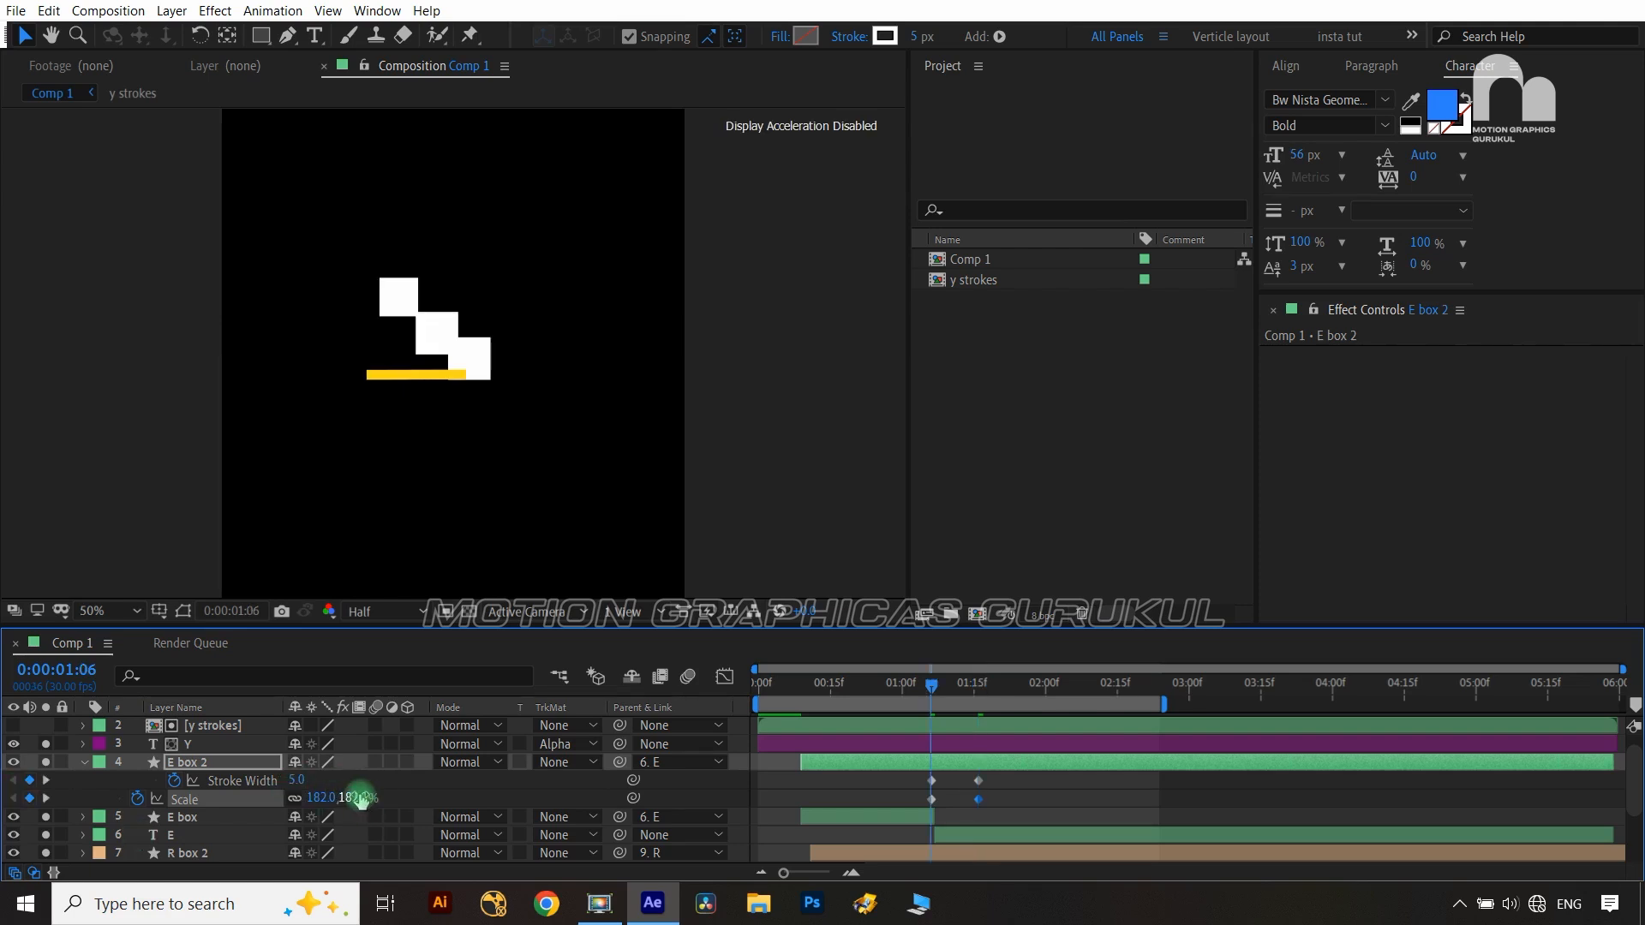
click(360, 794)
click(75, 794)
click(46, 799)
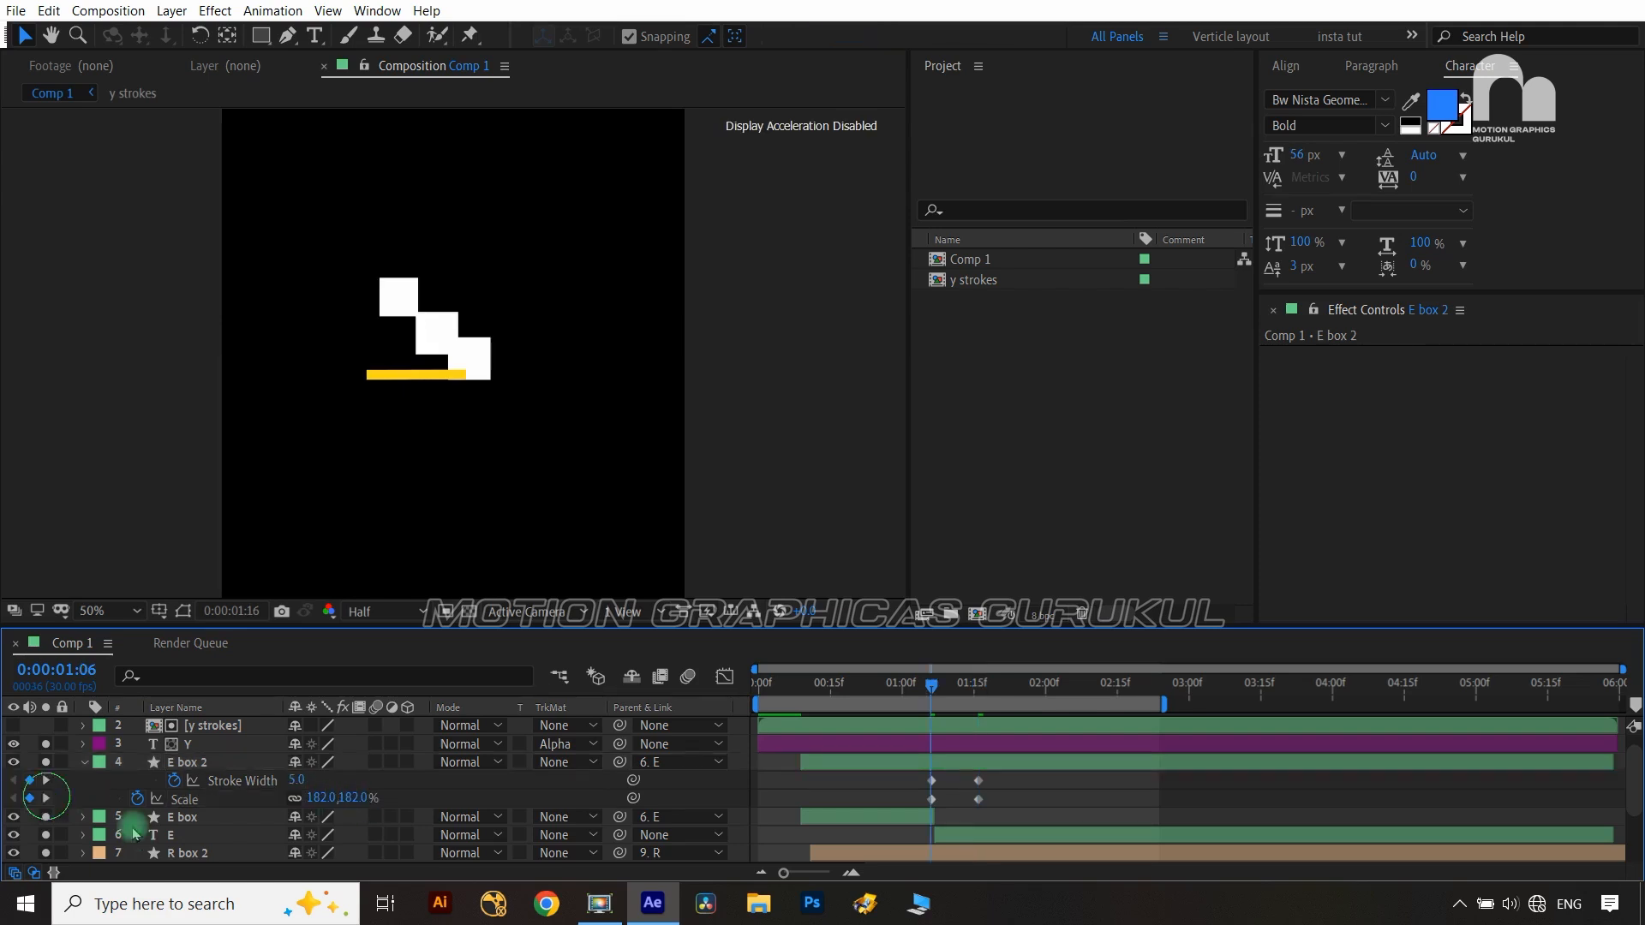
text(216)
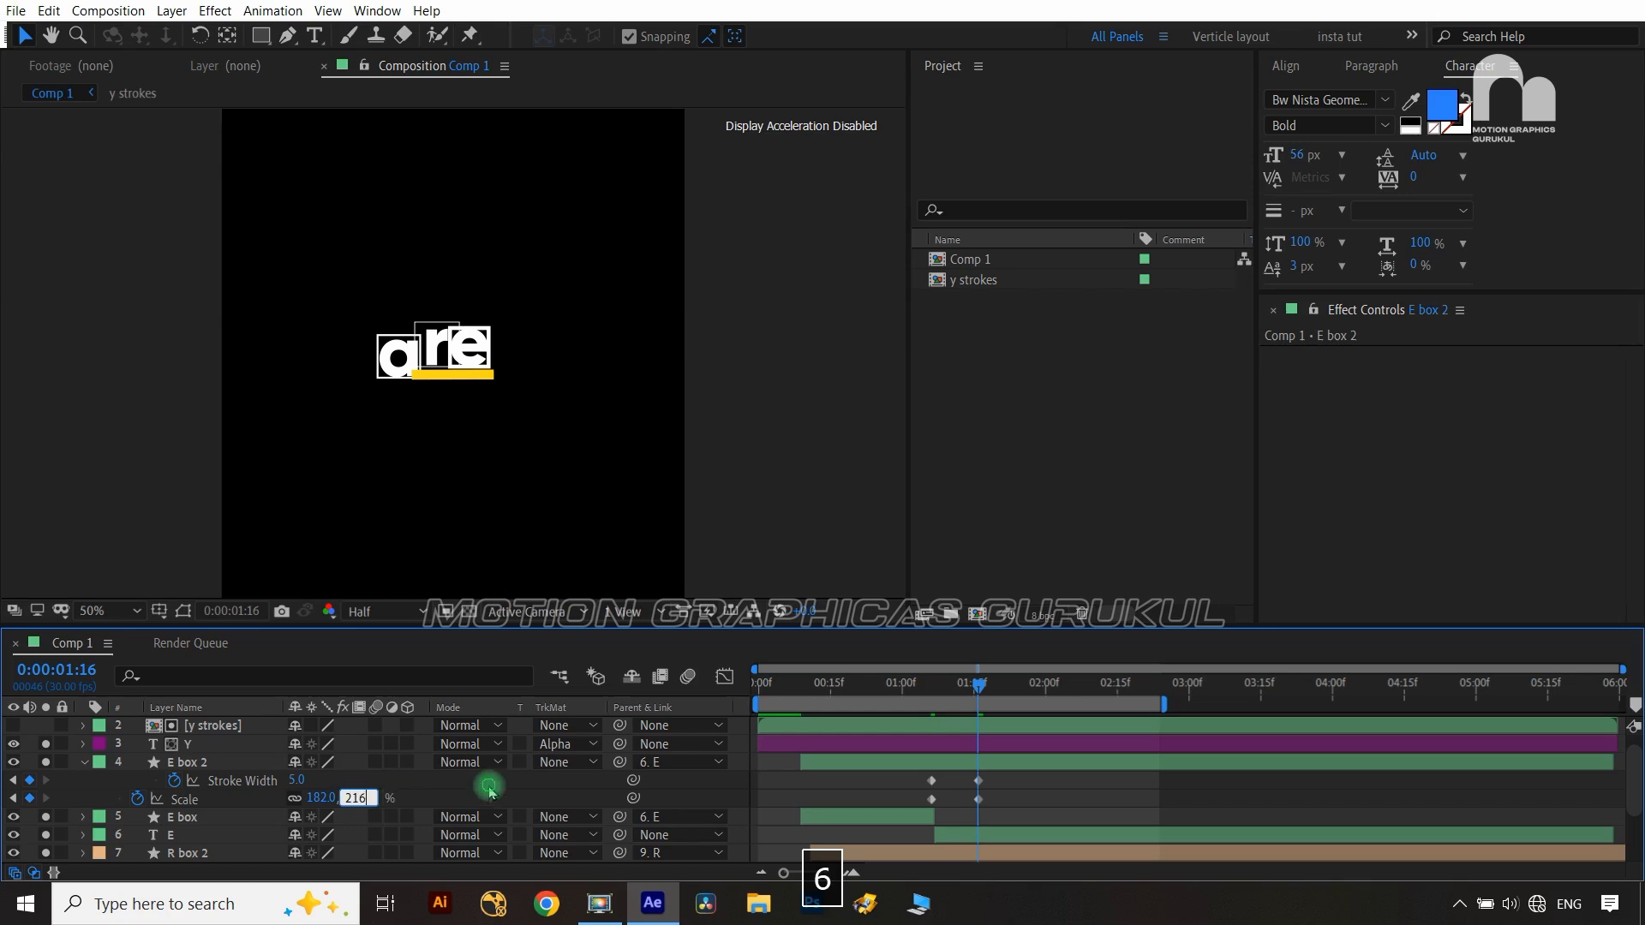
key(Return)
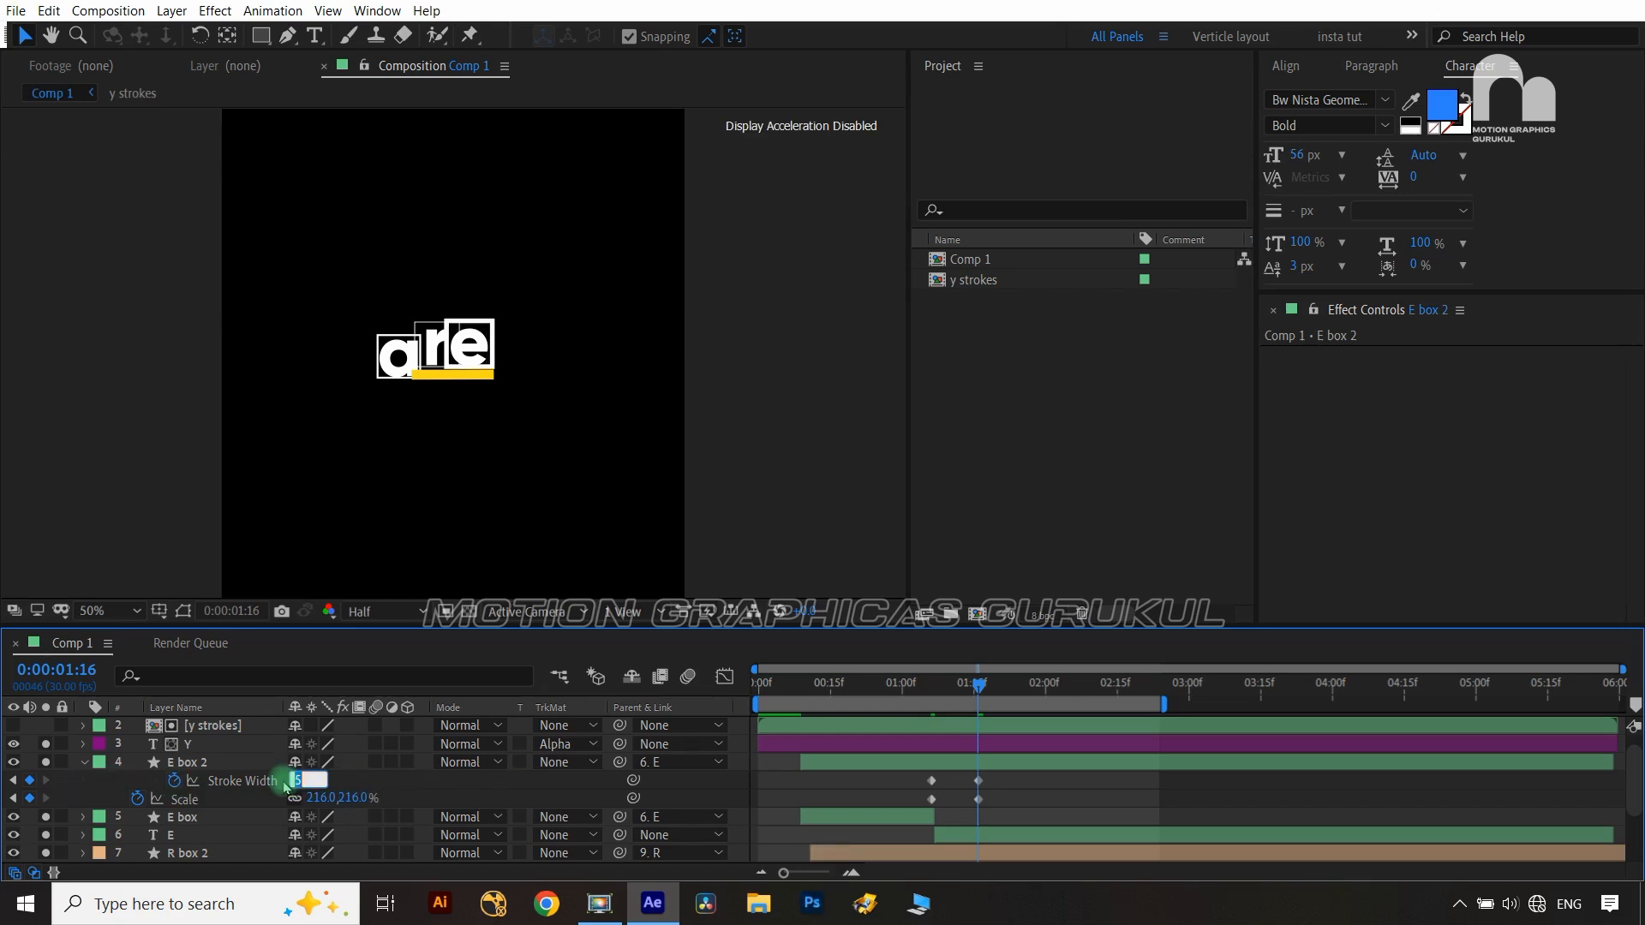
text(0)
key(Return)
Easy-ease the Stroke Width and Scale keyframes of E box 2 and shape their speed graphs with an early peak and slow finish
drag(1000, 774, 892, 815)
key(F9)
click(724, 678)
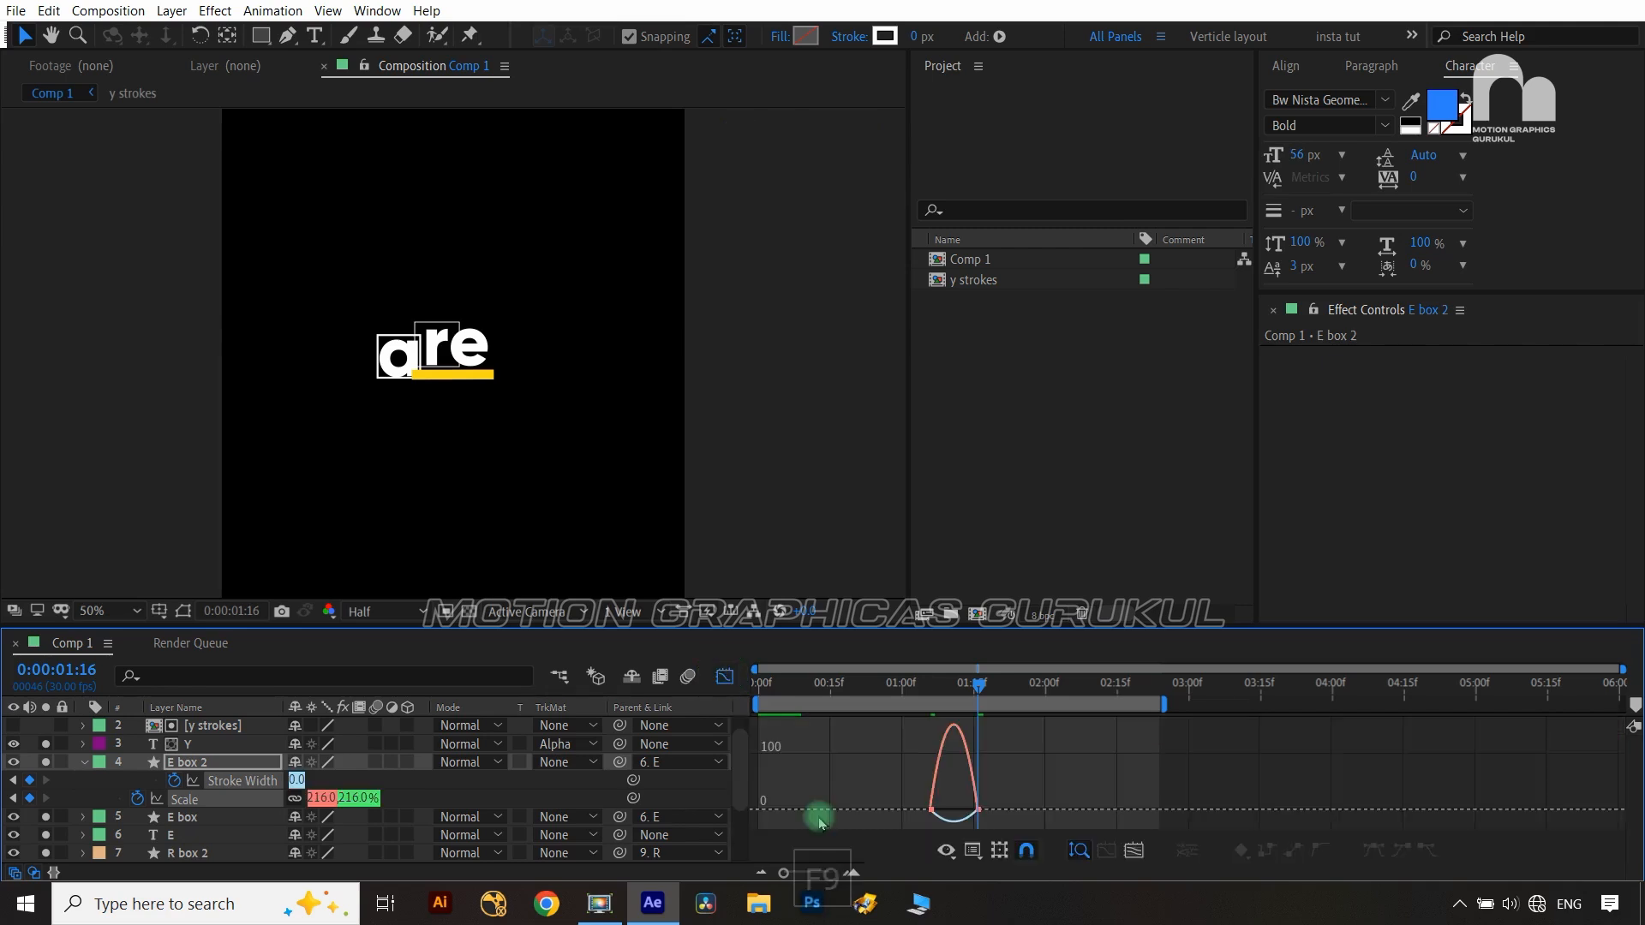
mouse_move(970, 812)
mouse_down()
mouse_move(904, 799)
mouse_move(942, 830)
mouse_up()
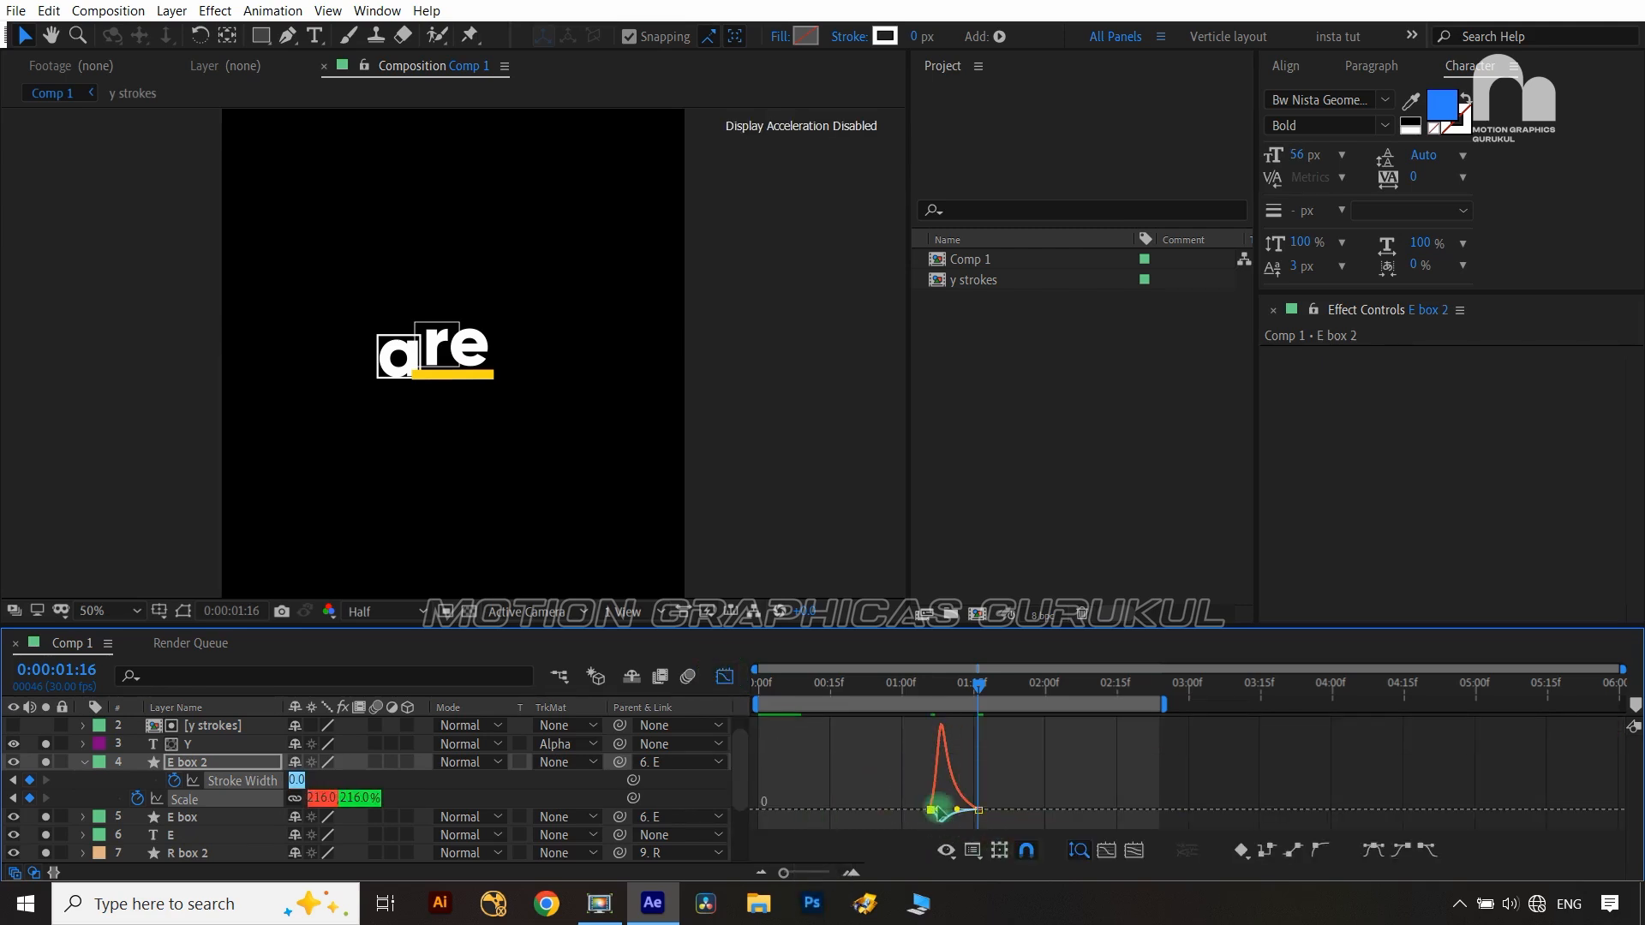
click(724, 677)
click(714, 771)
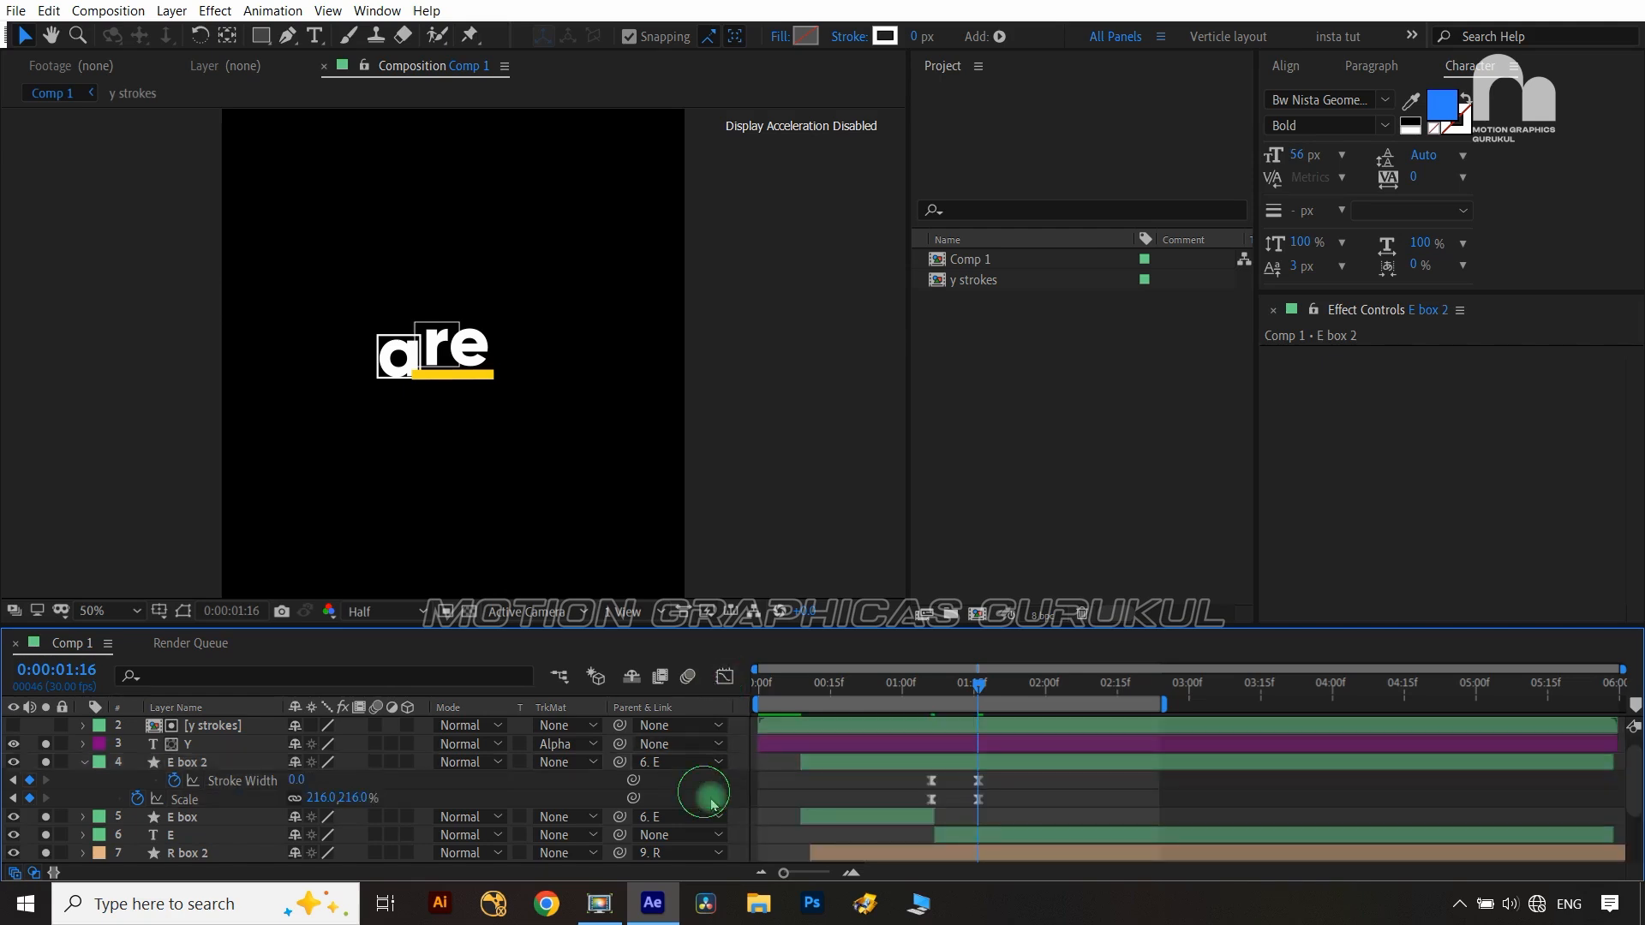
Trim the start of E box 2 to 0:00:01:07, where the E letter layer begins
click(980, 685)
drag(980, 685, 930, 691)
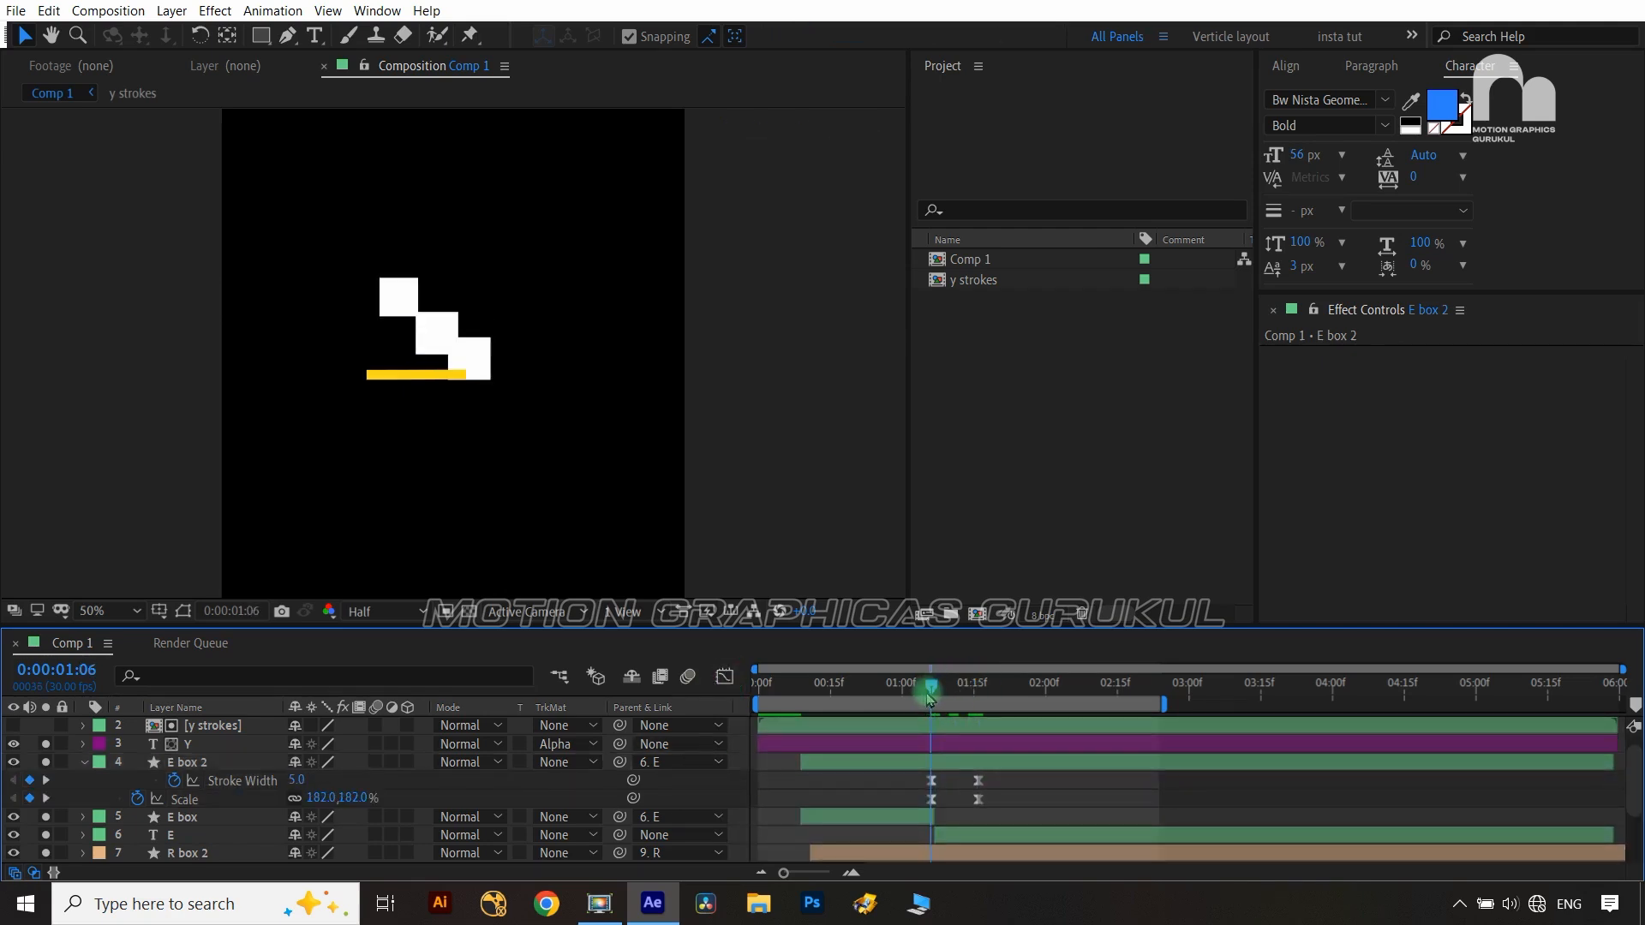
key(ctrl+Right)
click(205, 767)
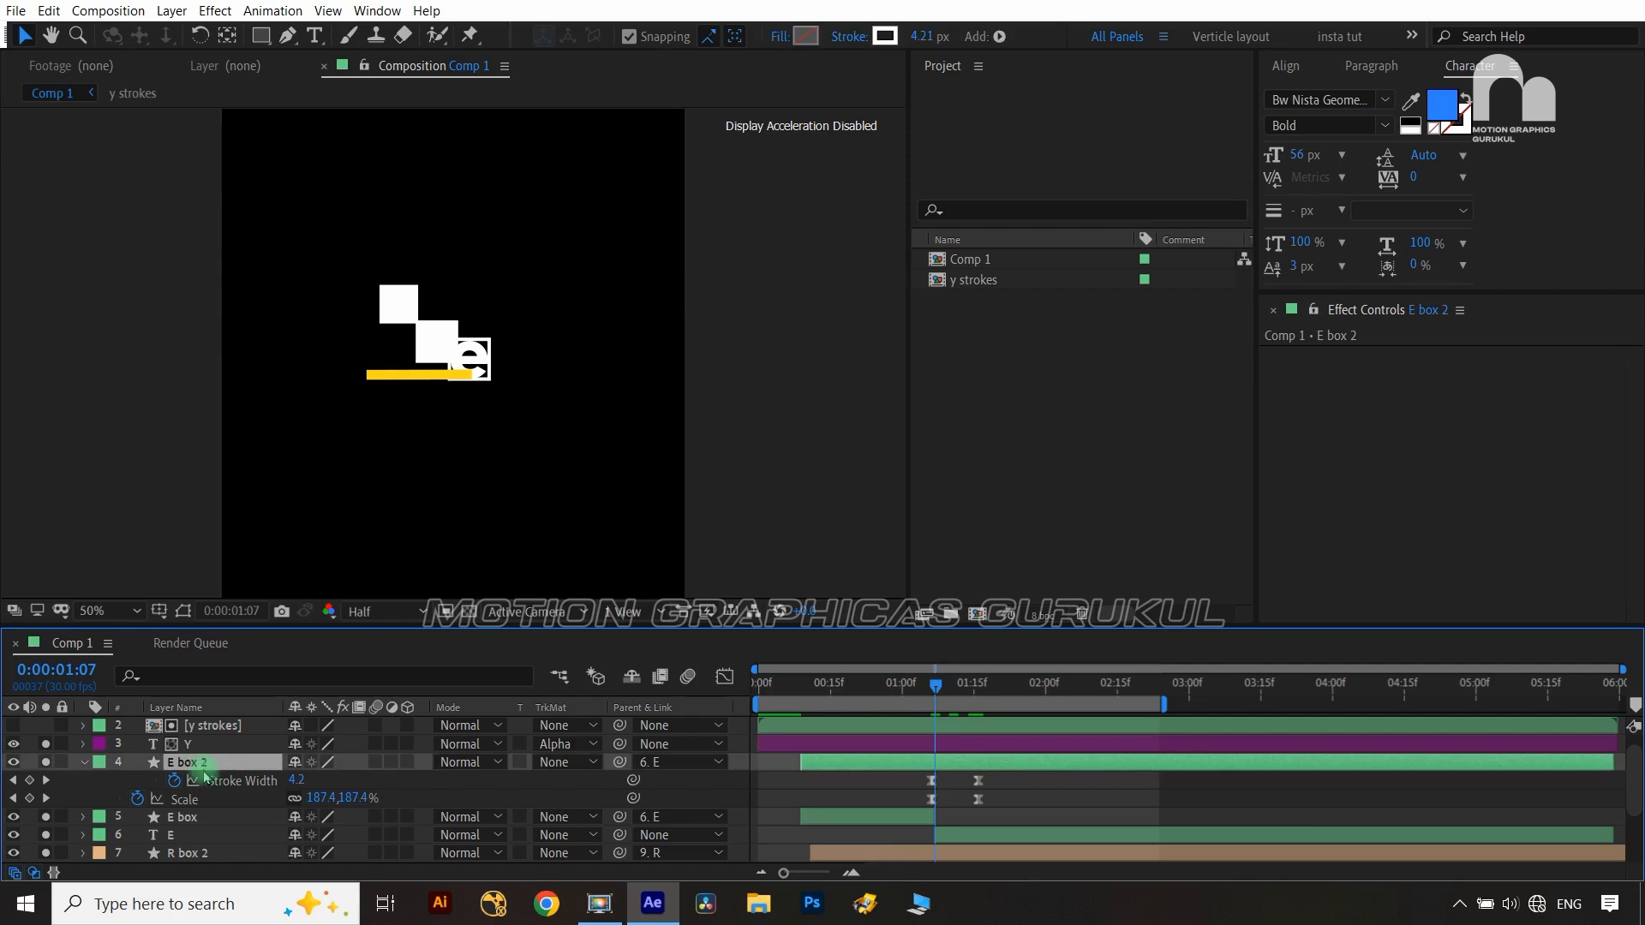
key(alt+bracketleft)
Trim the start of R box 2 to 0:00:01:11, at the R layer's third Y Position keyframe
scroll(206, 776, down, 3)
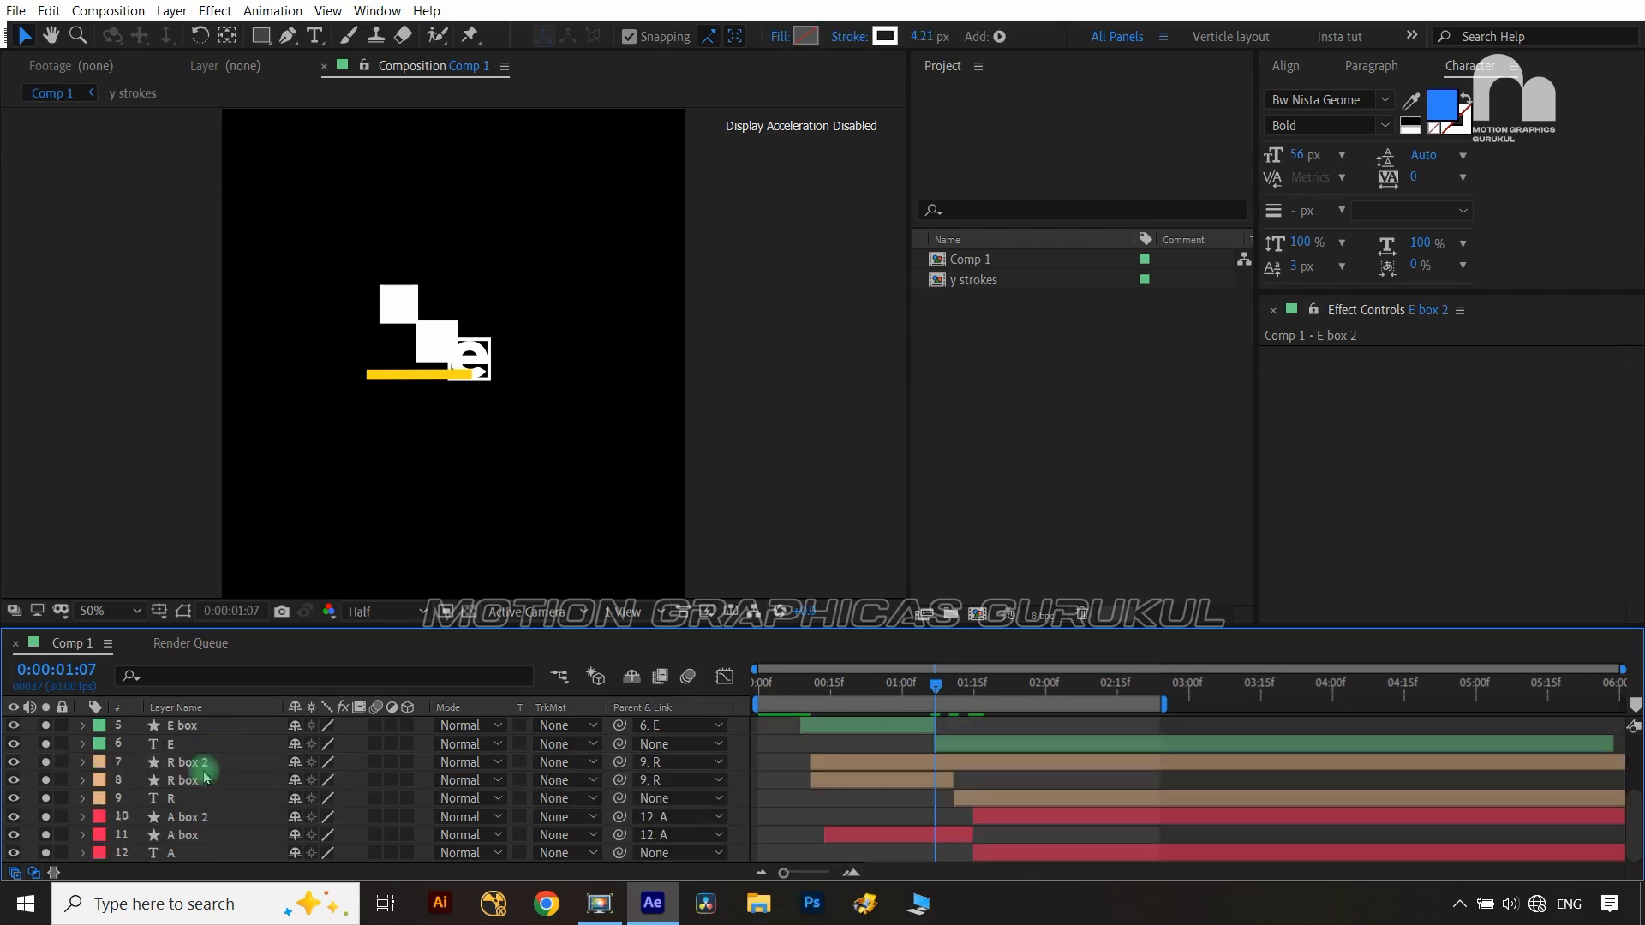
click(178, 767)
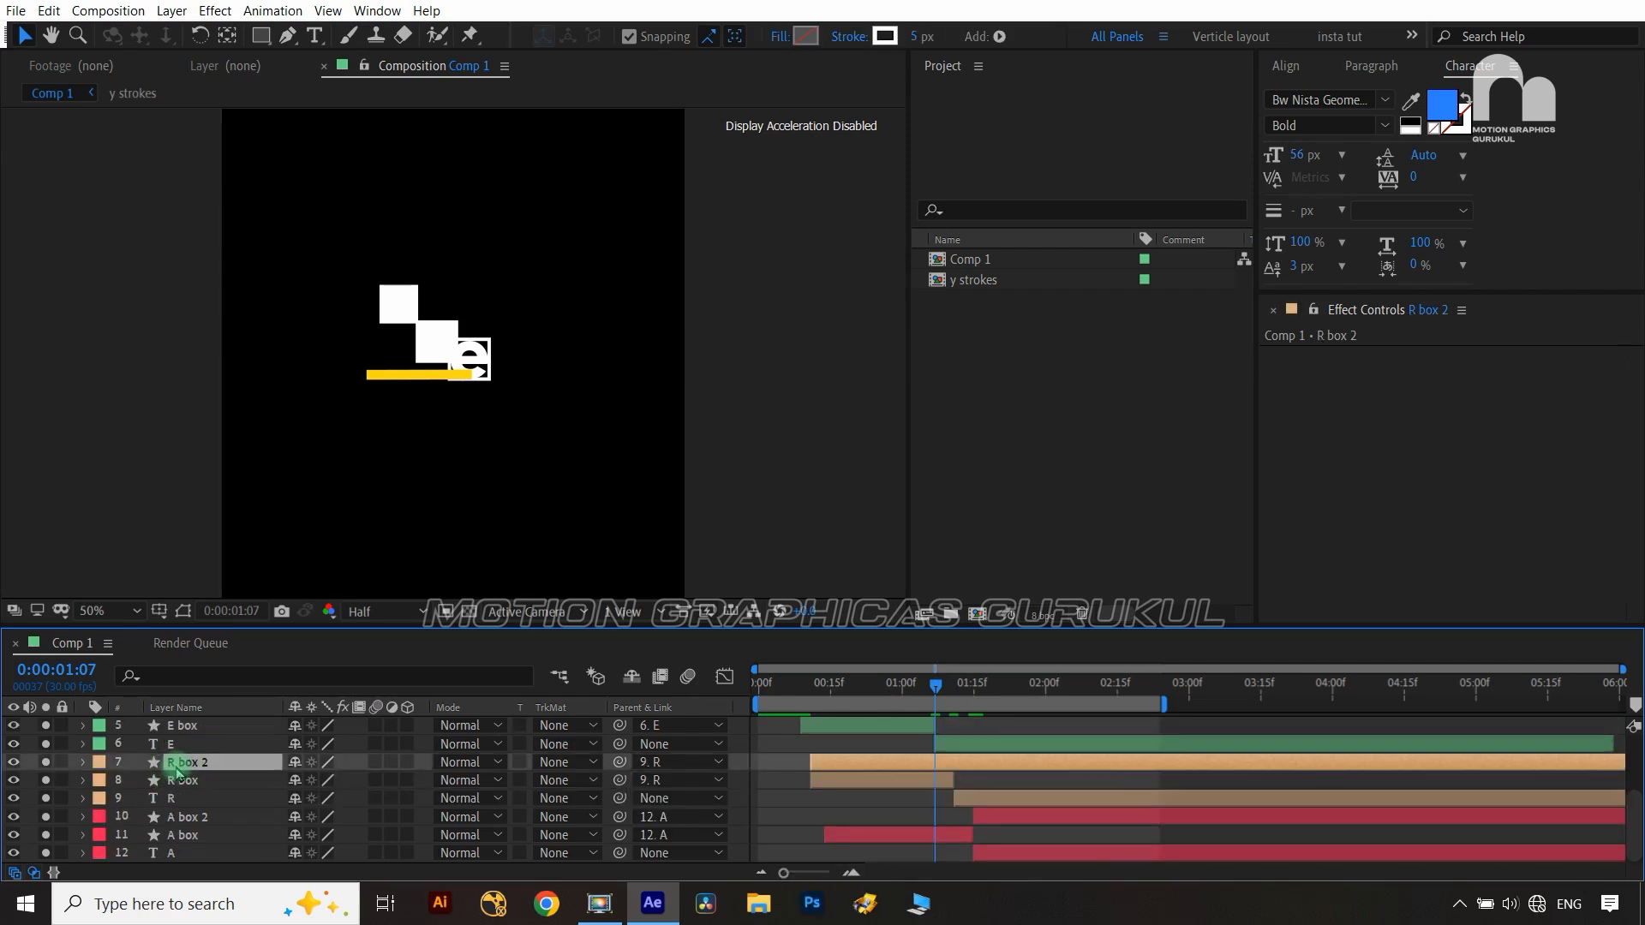
click(187, 800)
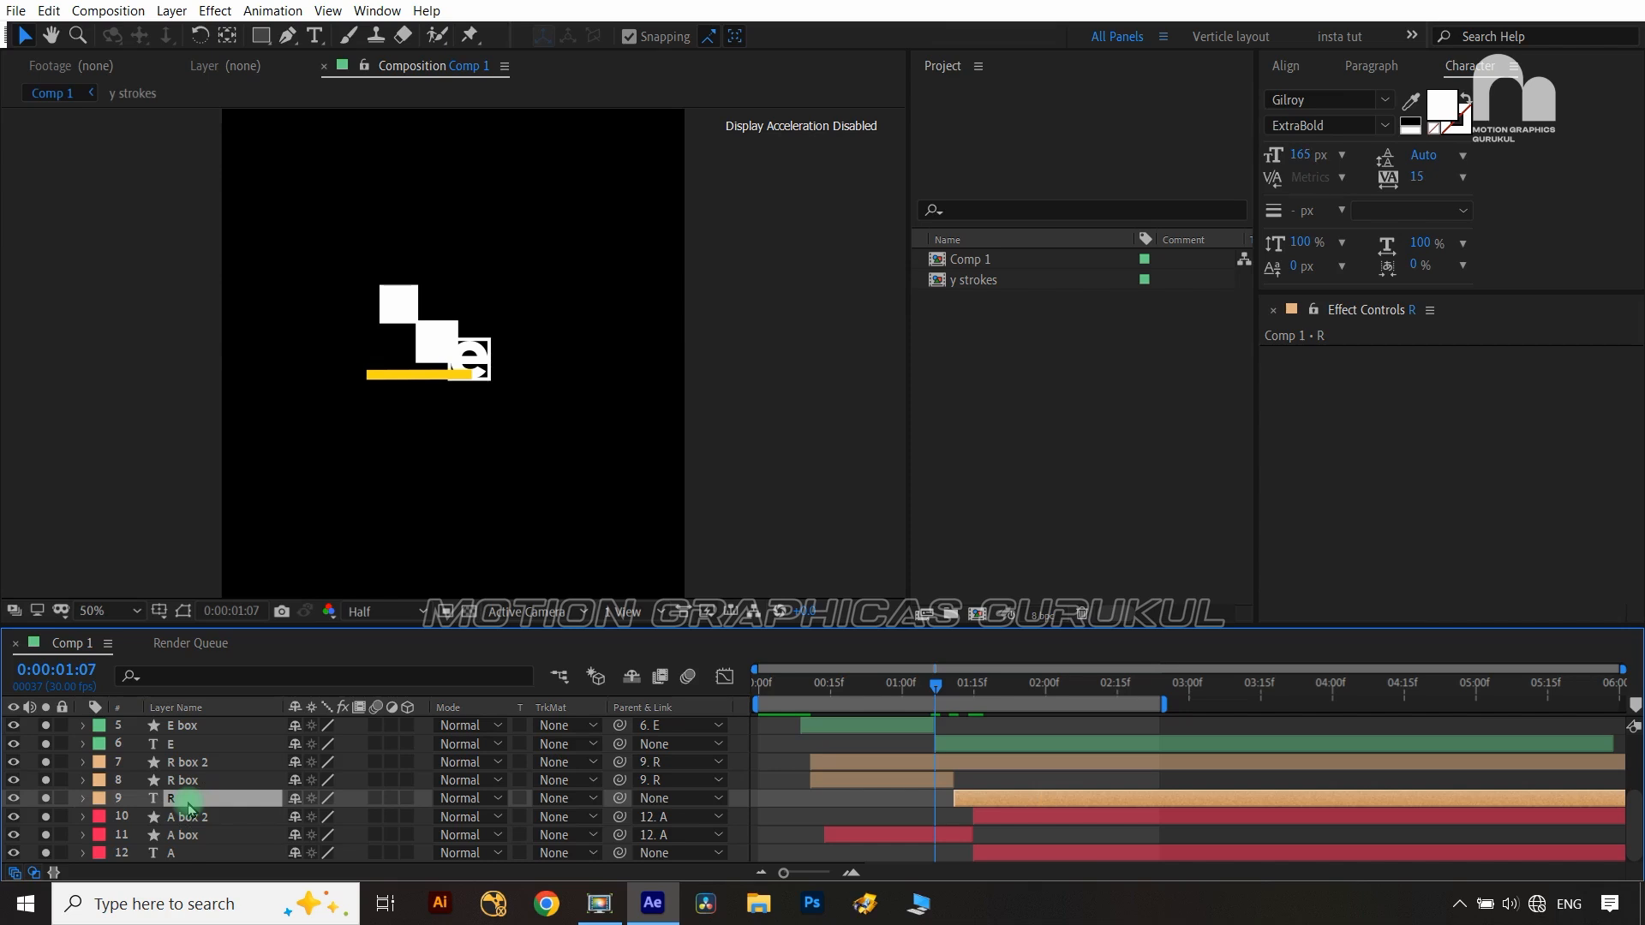
key(u)
click(46, 817)
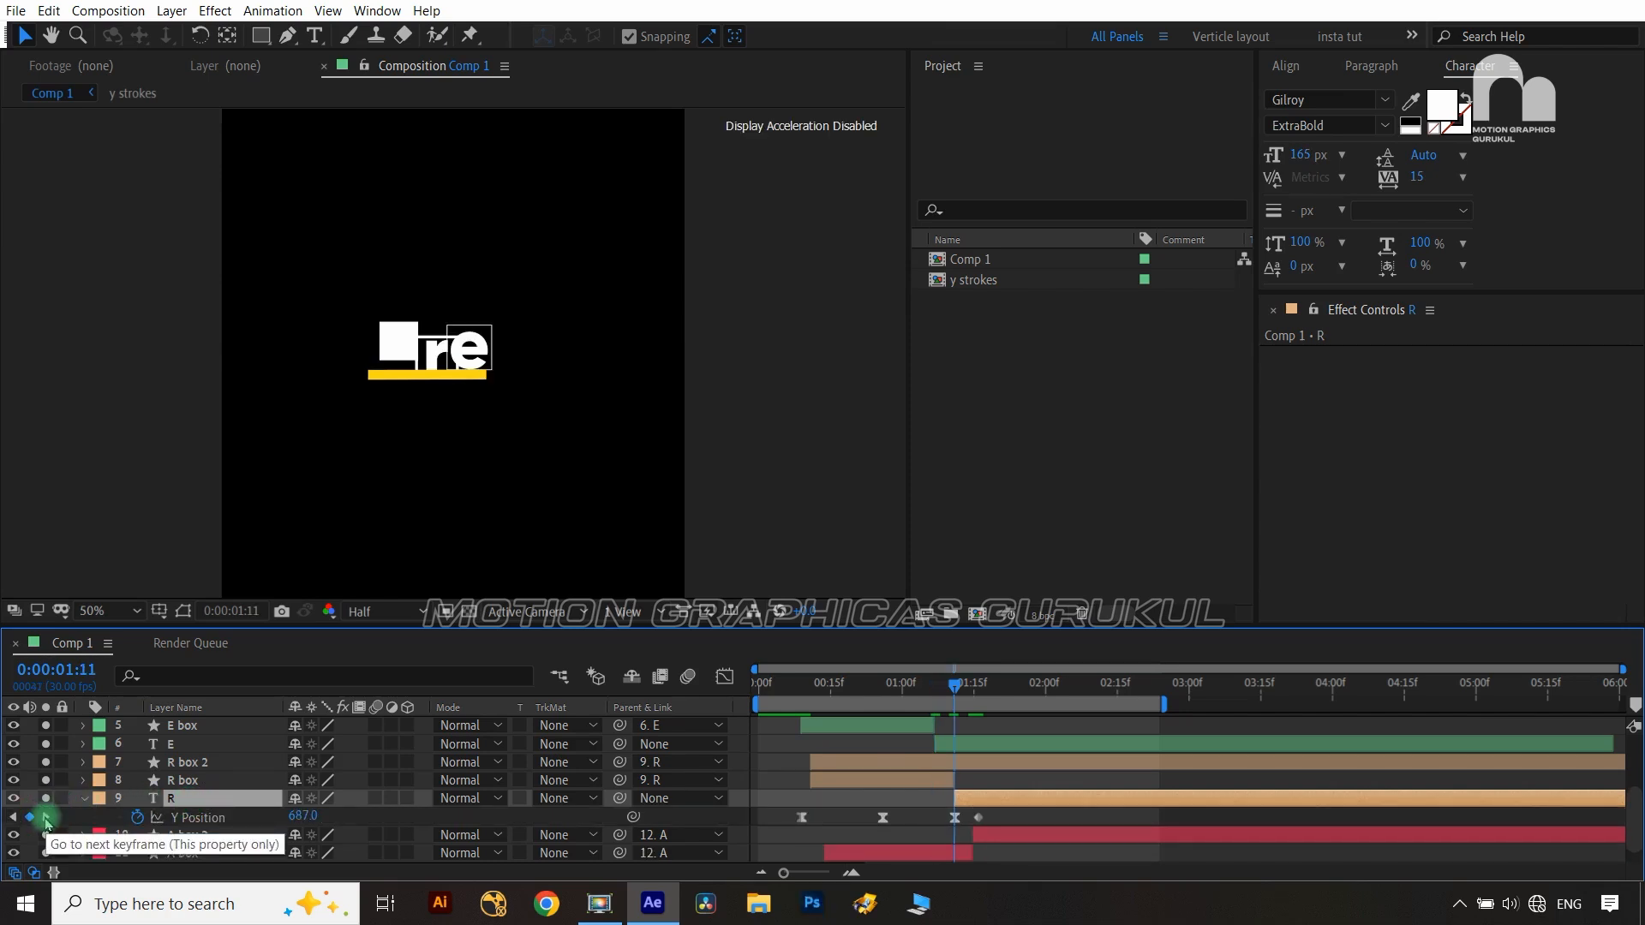
click(187, 763)
key(alt+bracketleft)
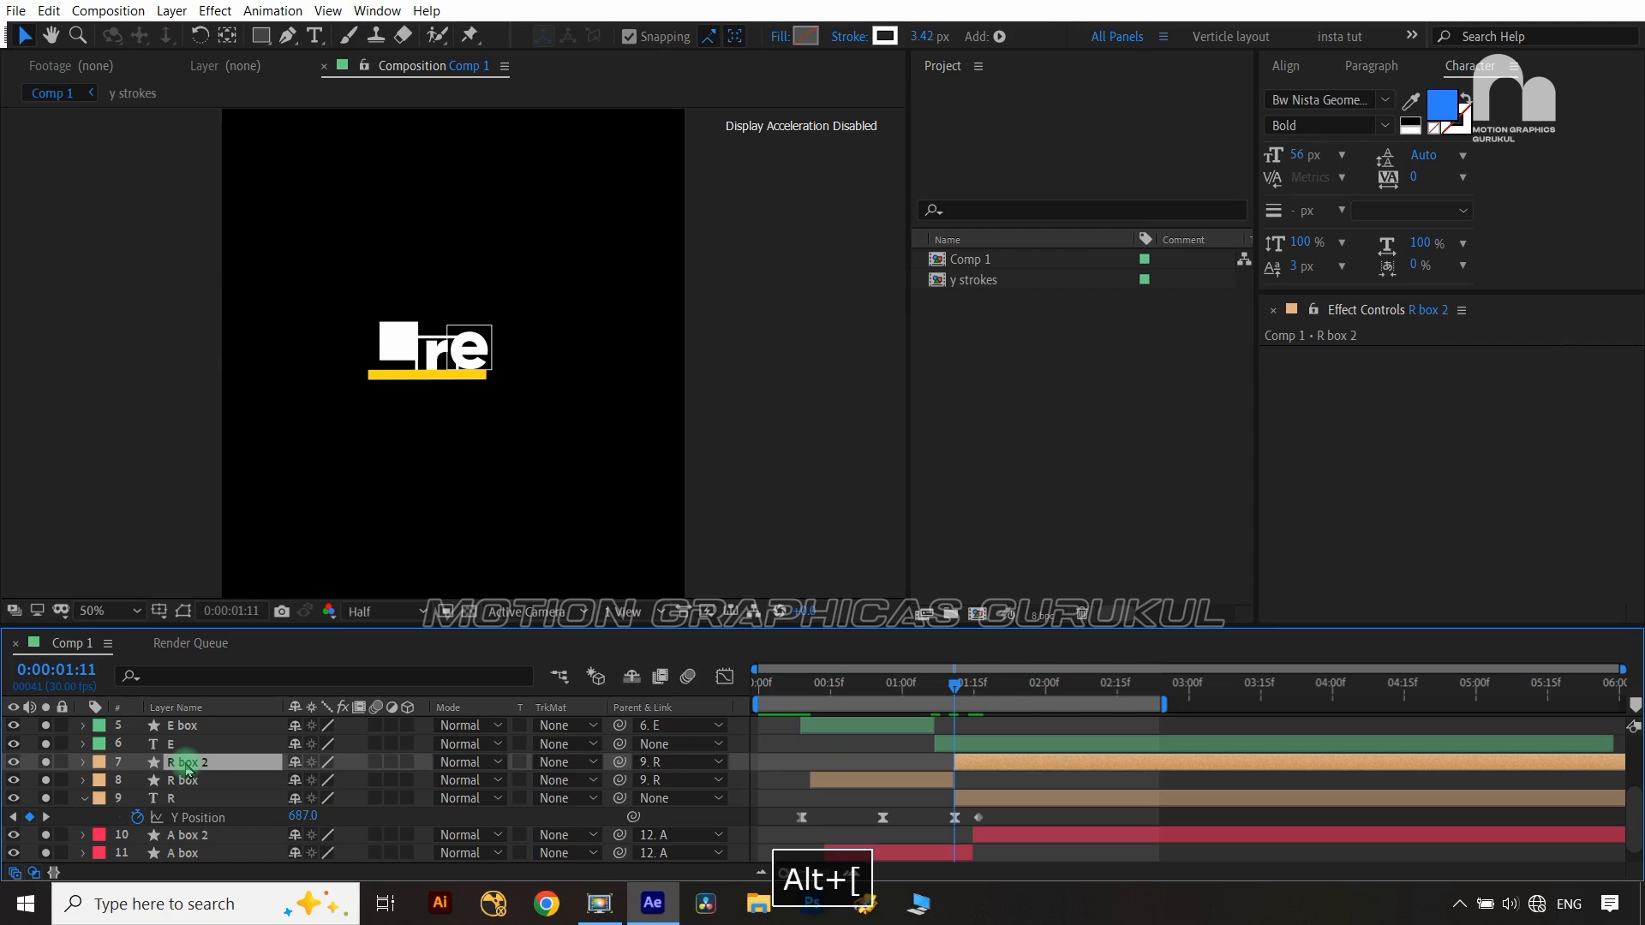
Save the project and preview the animation with the composition fitted to the viewer
key(ctrl+s)
key(shift+slash)
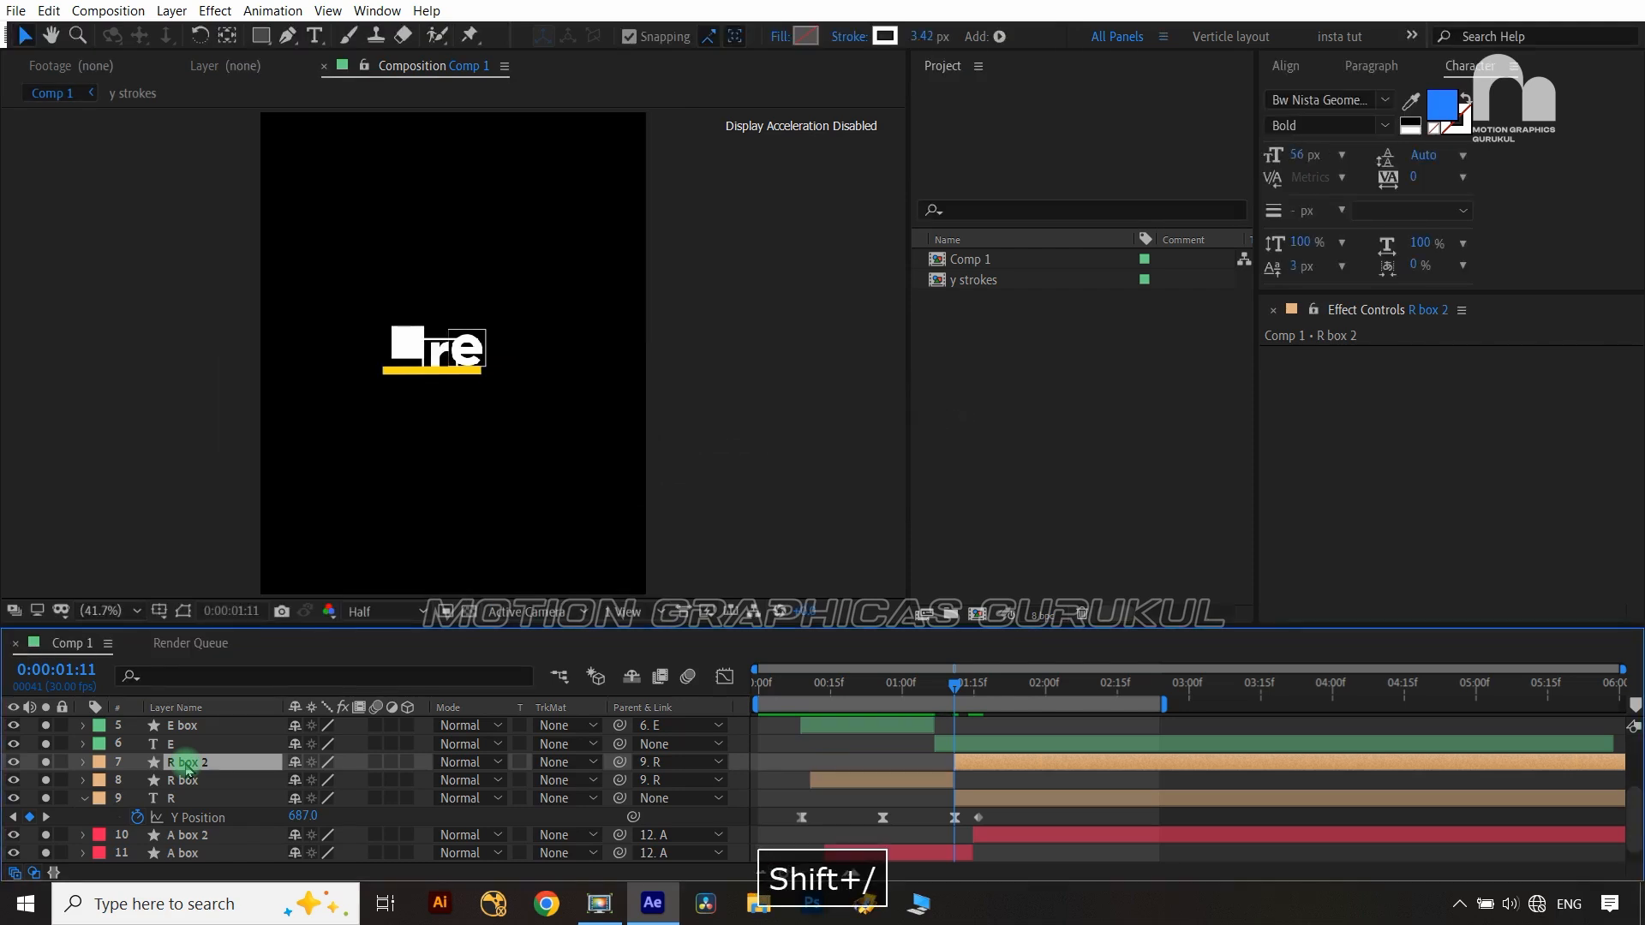
key(space)
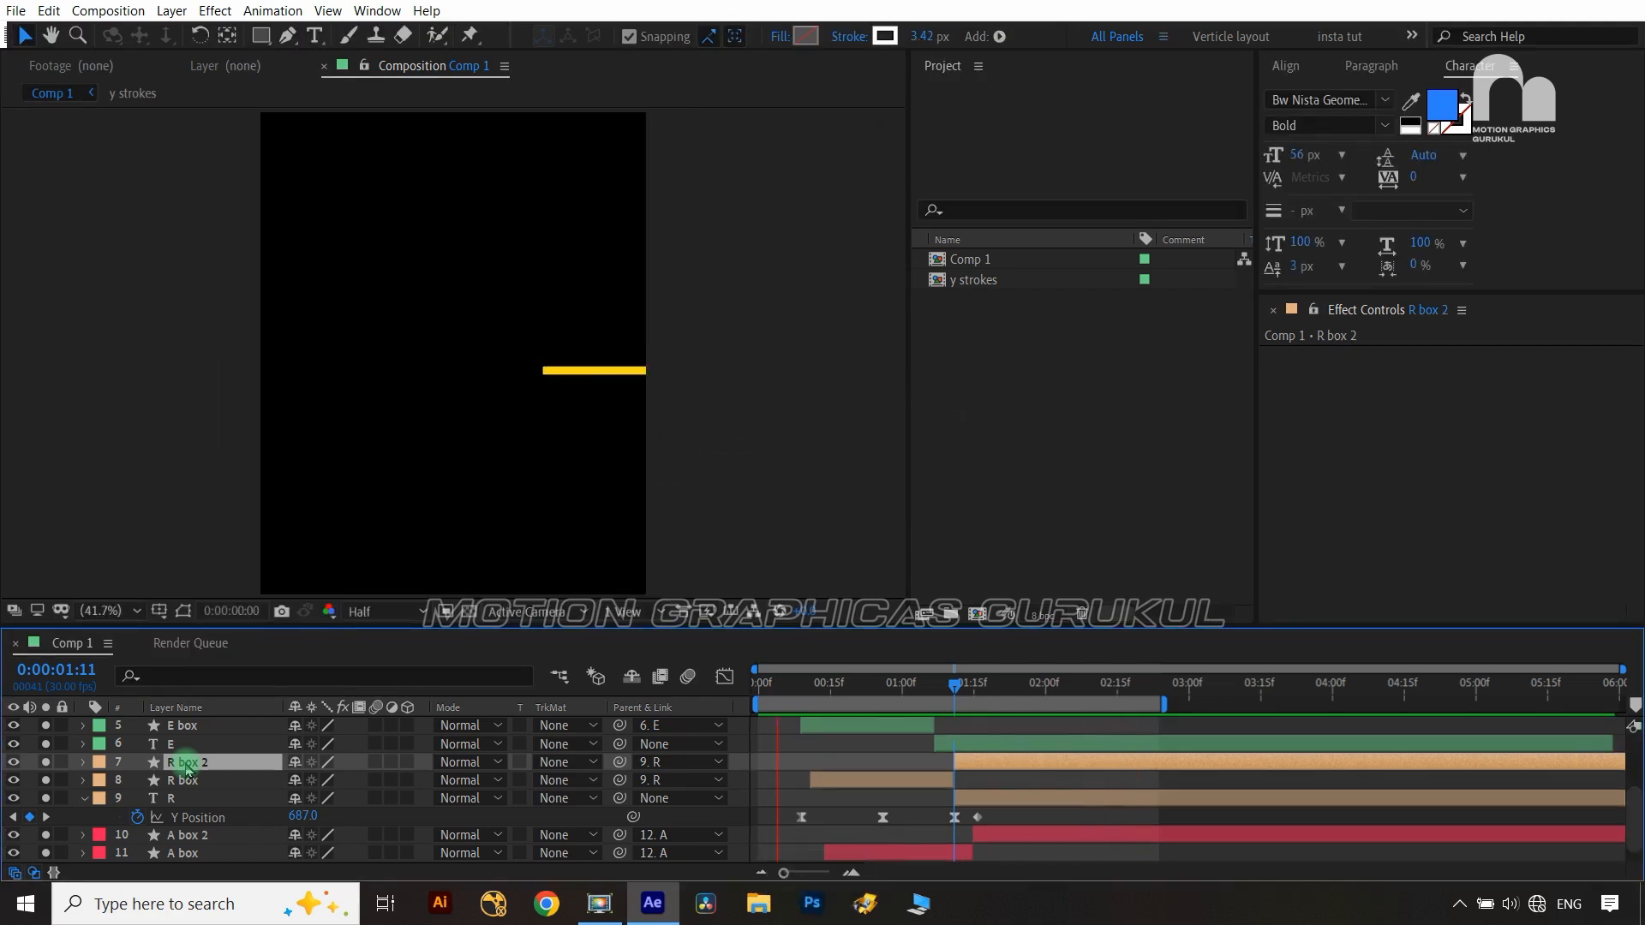